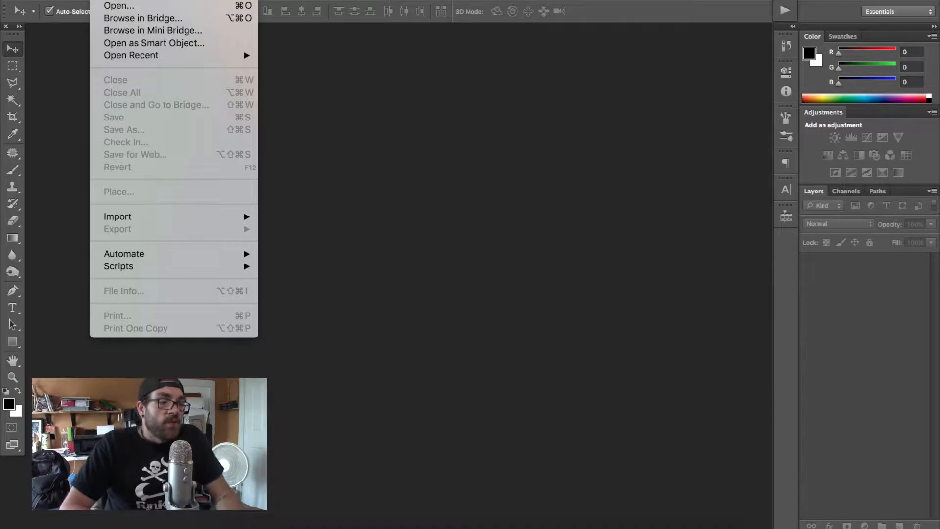
# Start a new document measured in inches and set its width to 4 inches
pyautogui.click(114, 2)
pyautogui.click(643, 212)
pyautogui.click(620, 219)
pyautogui.click(553, 206)
pyautogui.moveTo(552, 204); pyautogui.dragTo(478, 209)
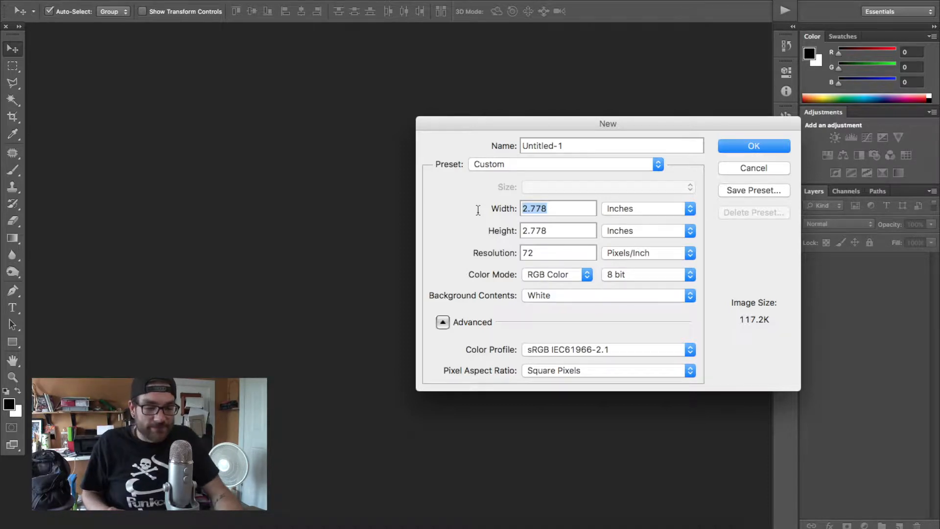
pyautogui.write('8')
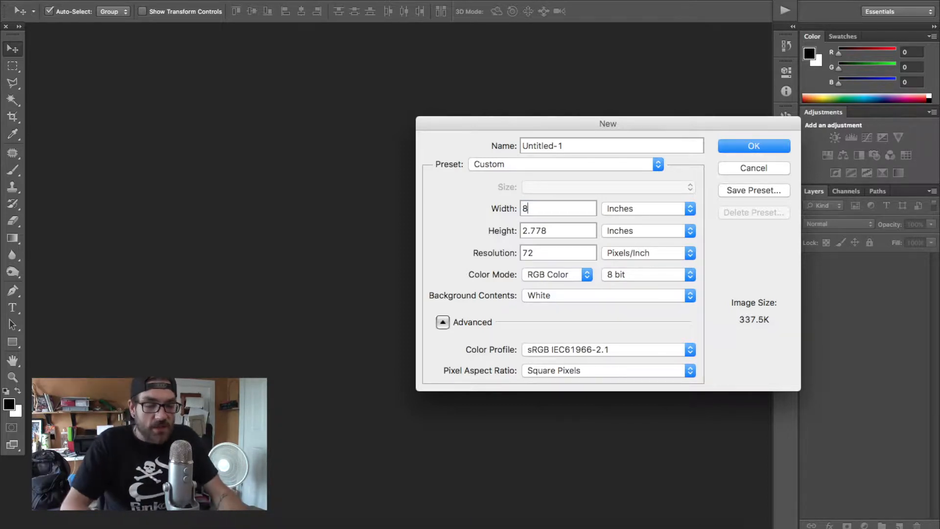
pyautogui.press('BackSpace')
pyautogui.write('4')
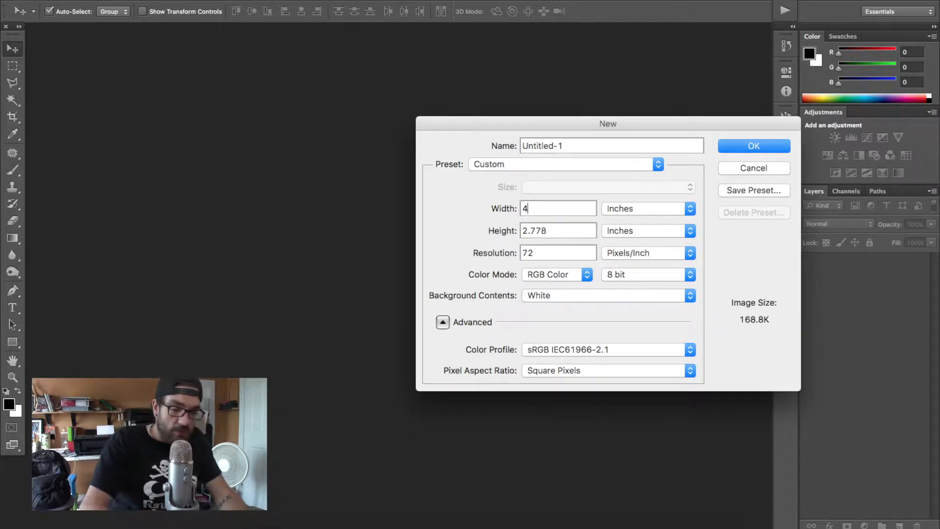
# Set the height to 8 inches and the resolution to 300 pixels/inch, and create the document
pyautogui.press('Tab')
pyautogui.write('8')
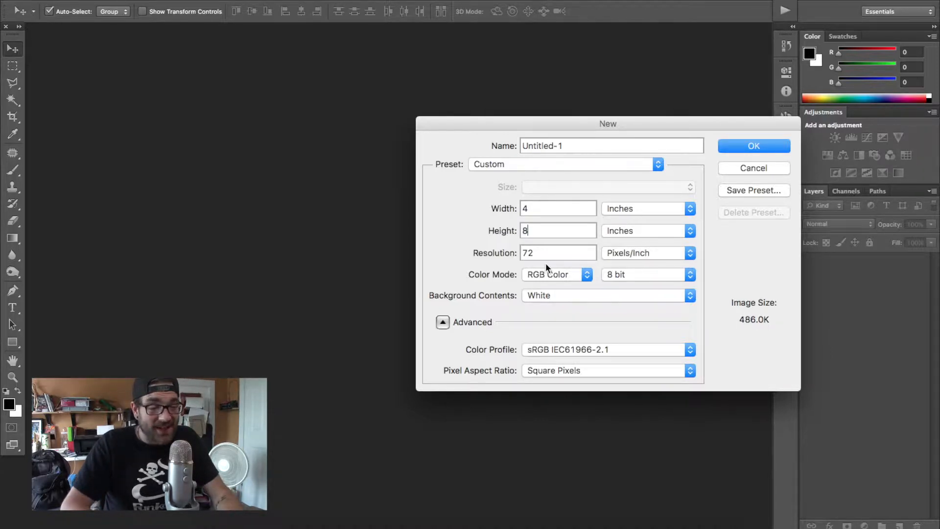
pyautogui.press('Tab')
pyautogui.write('300')
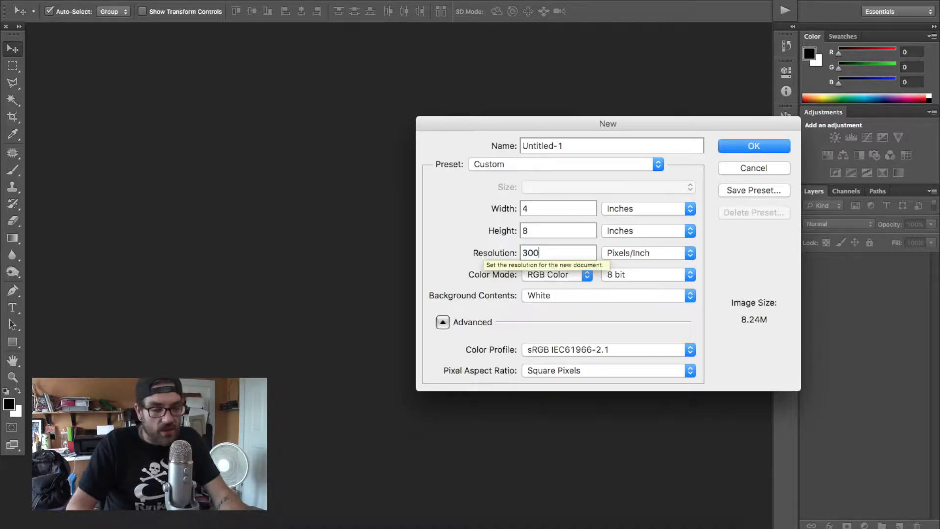
pyautogui.press('Return')
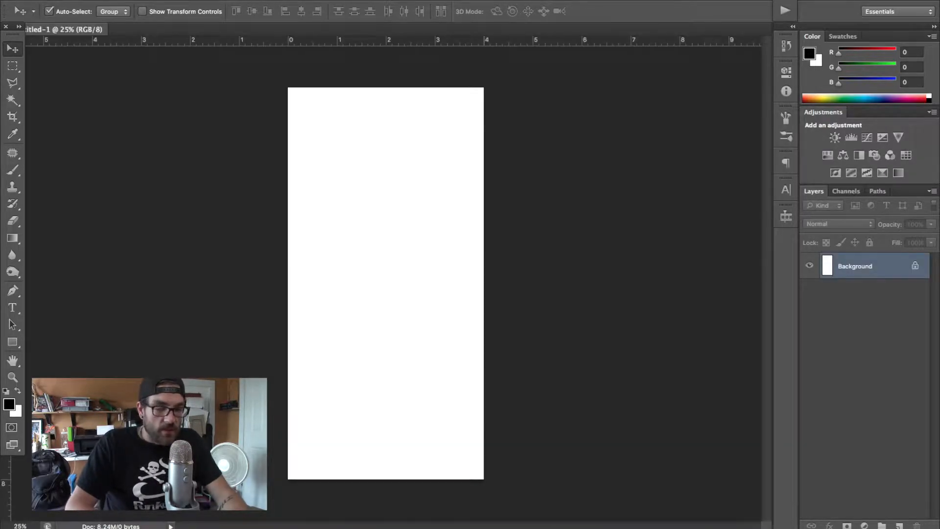
# Widen the canvas to 6 inches, extending it equally on both sides
pyautogui.press('super+alt+c')
pyautogui.write('6')
pyautogui.press('Return')
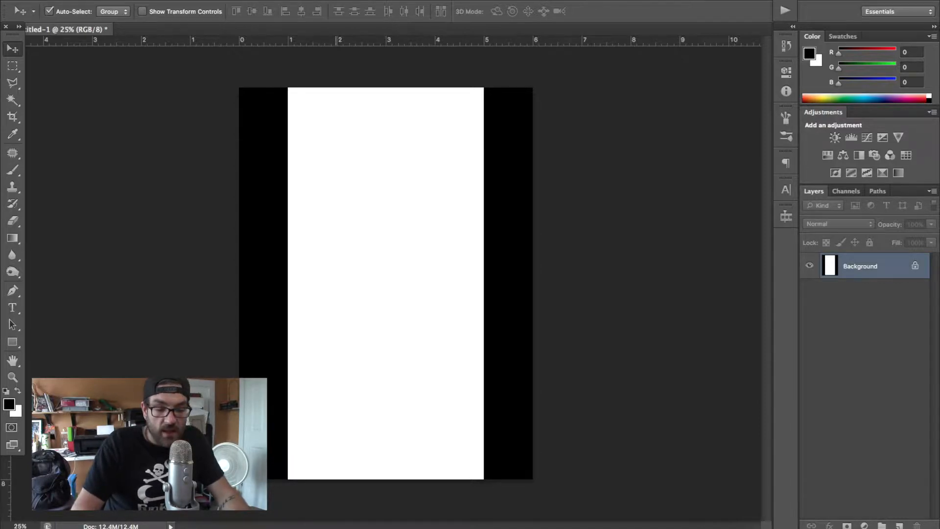
# Fill the whole Background layer with black
pyautogui.hotkey('alt', 'BackSpace')
pyautogui.hotkey('ctrl', 'BackSpace')
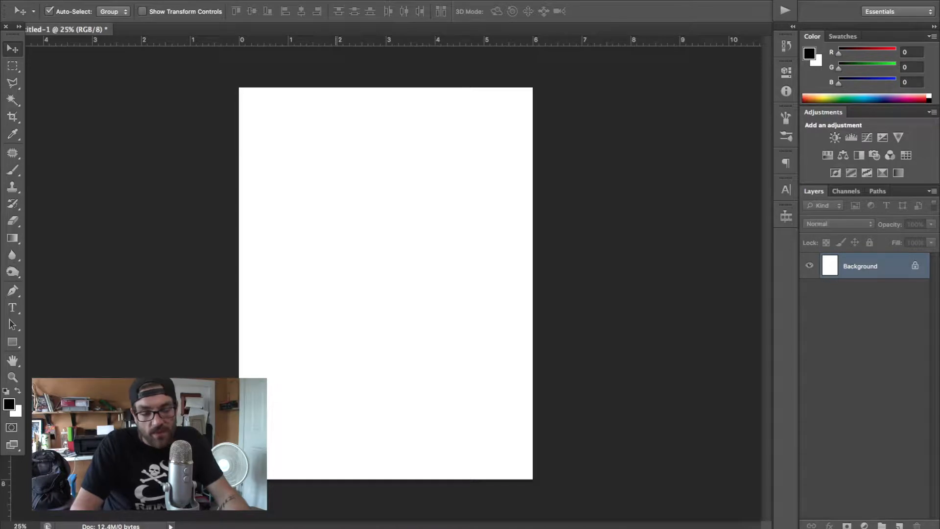
pyautogui.hotkey('alt', 'BackSpace')
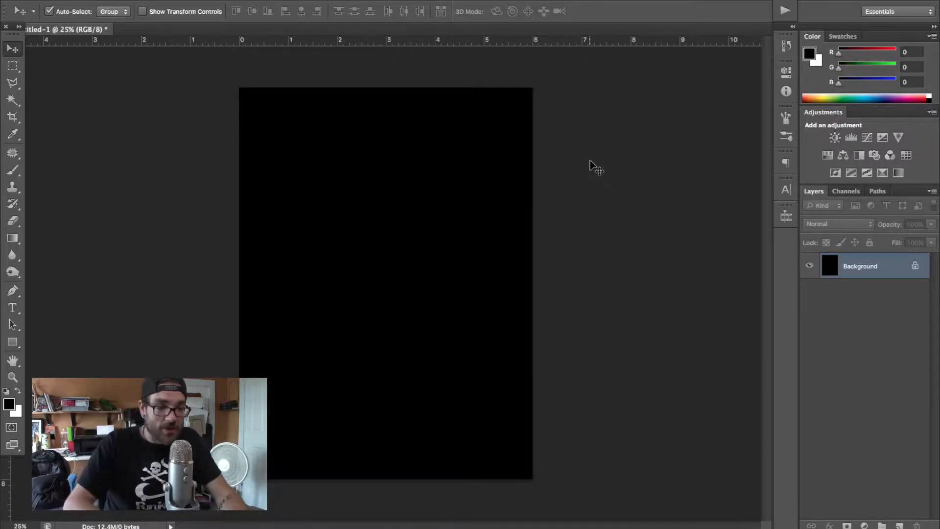
# Switch to the Chrome window and close the Graphic Design Stack Exchange page, leaving DeviantArt open
pyautogui.hotkey('ctrl', 'Up')
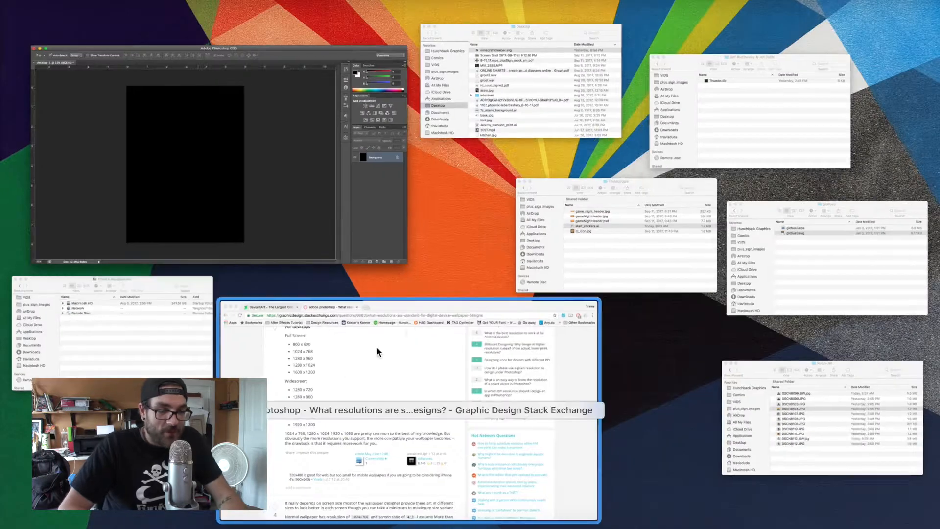
pyautogui.click(337, 380)
pyautogui.press('super+w')
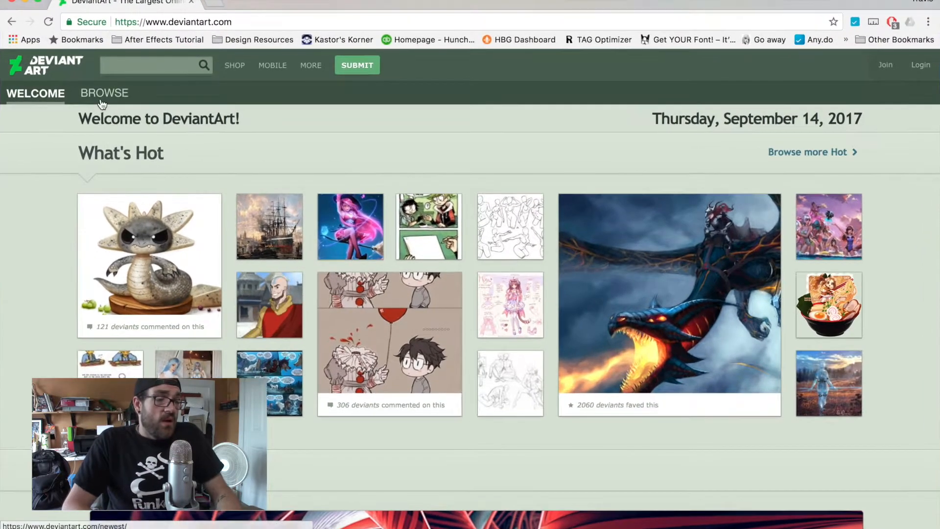
# Browse the newest items in DeviantArt's Resources & Stock Images category
pyautogui.click(101, 102)
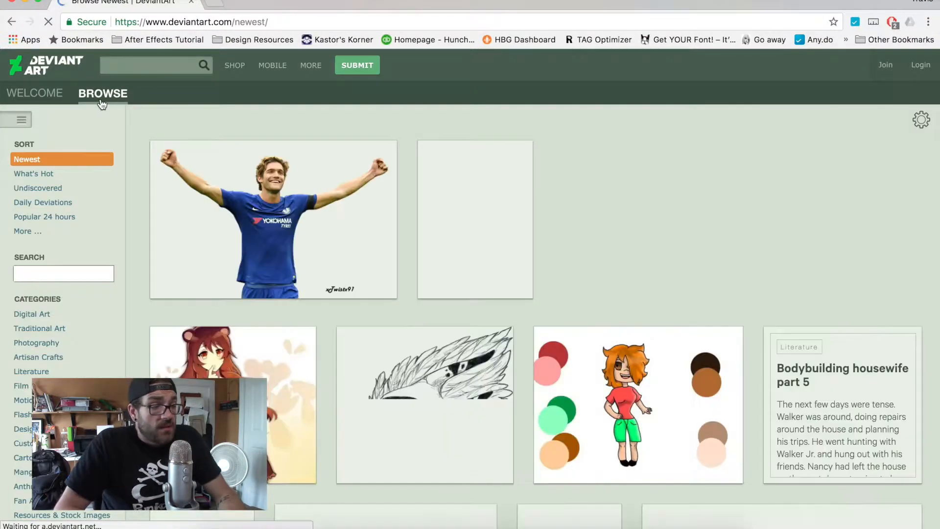
pyautogui.scroll(-3, 30, 429)
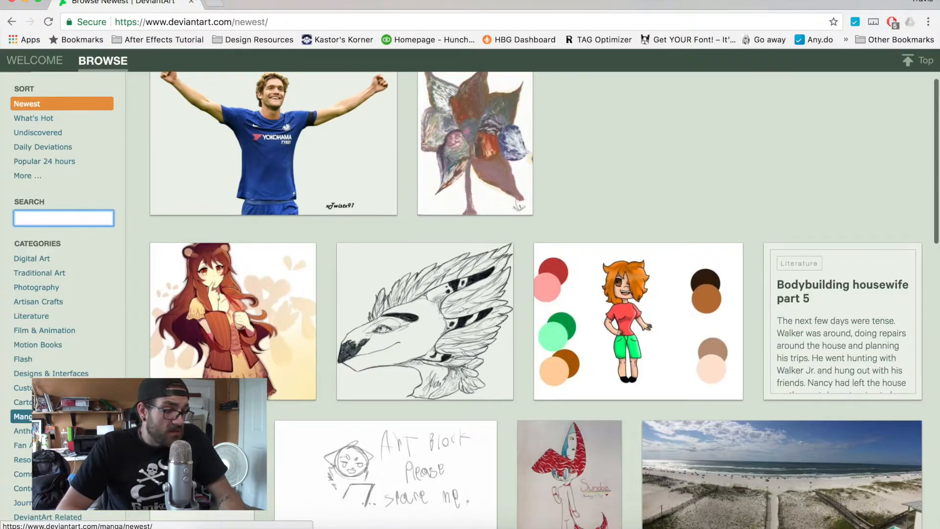
pyautogui.click(21, 459)
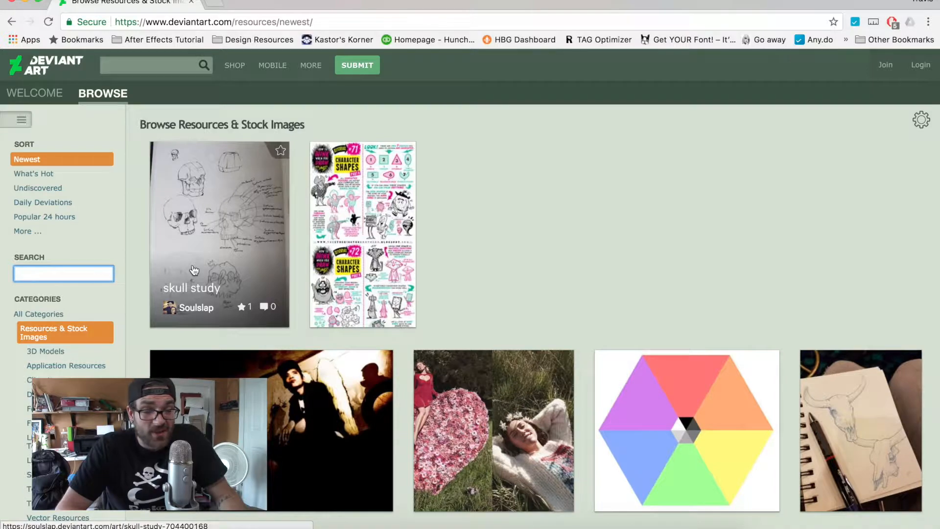
pyautogui.scroll(-5, 194, 270)
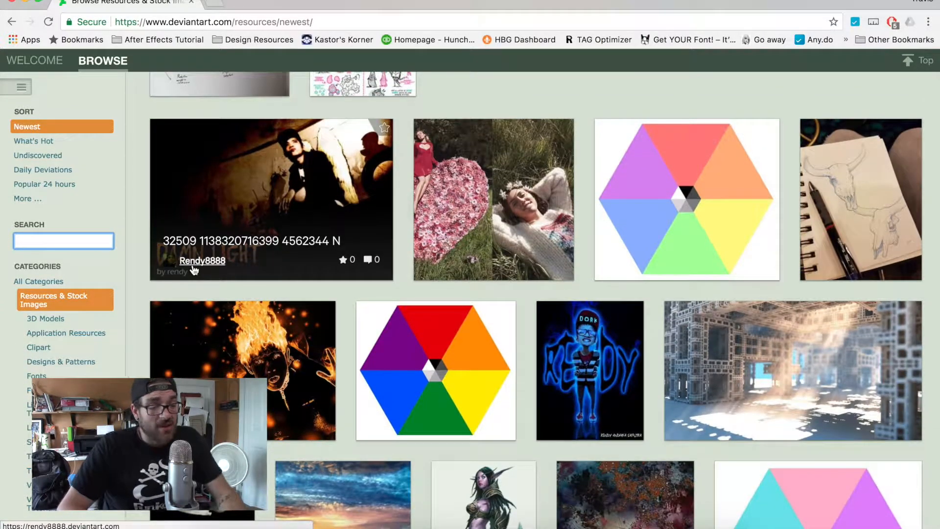
pyautogui.scroll(-5, 194, 270)
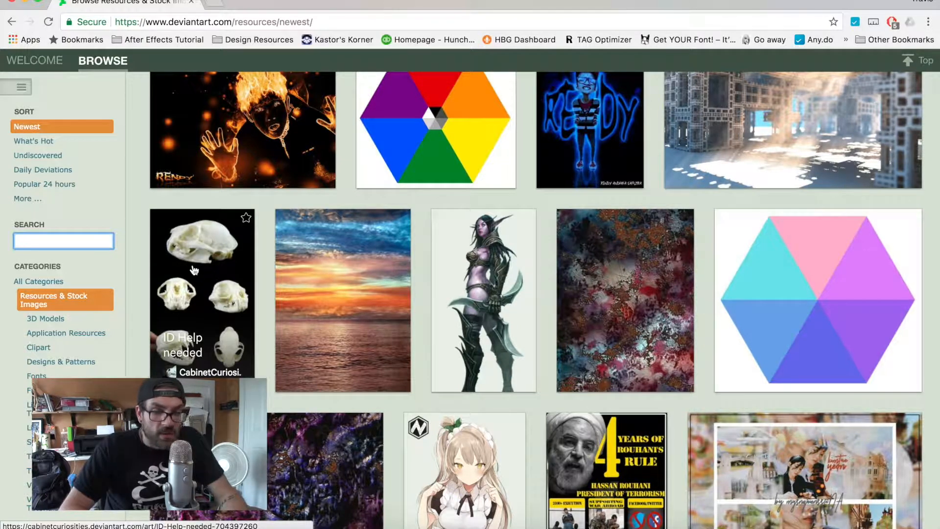
# Open the page of the Abstract Rust Wall 3 FREESTUFF texture in a new tab and look it over
pyautogui.rightClick(607, 252)
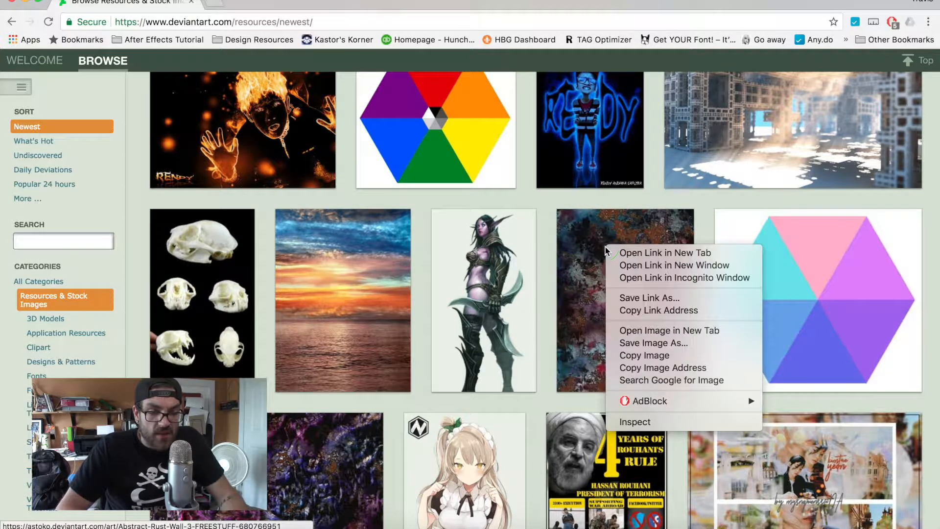
pyautogui.click(652, 251)
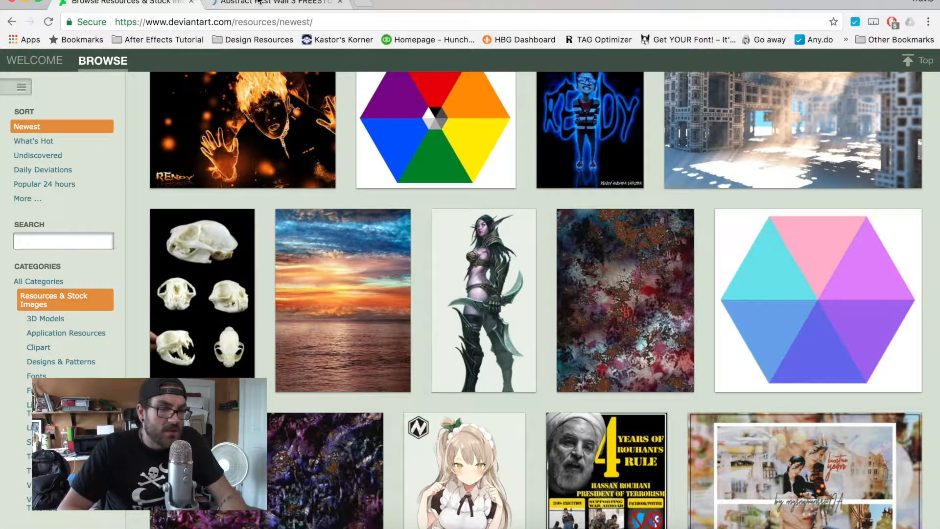
pyautogui.click(260, 3)
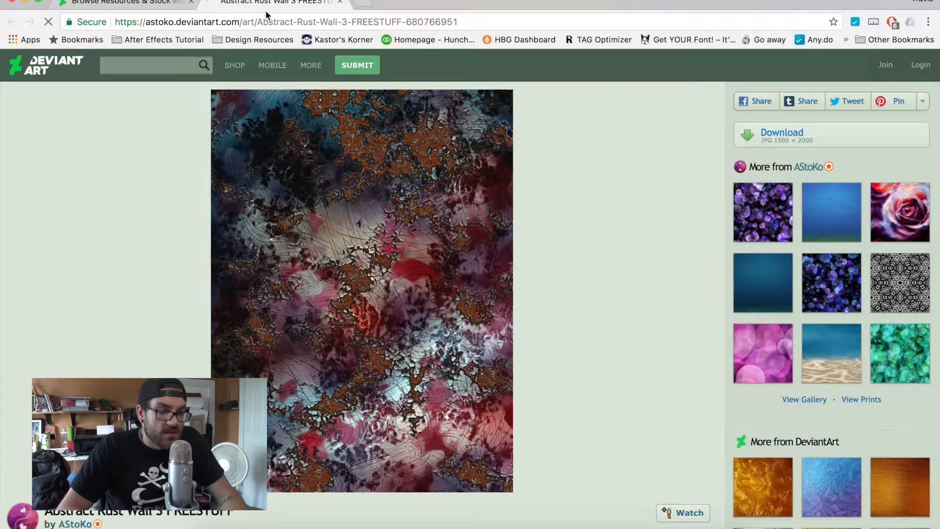
pyautogui.scroll(-5, 487, 280)
pyautogui.scroll(5, 493, 285)
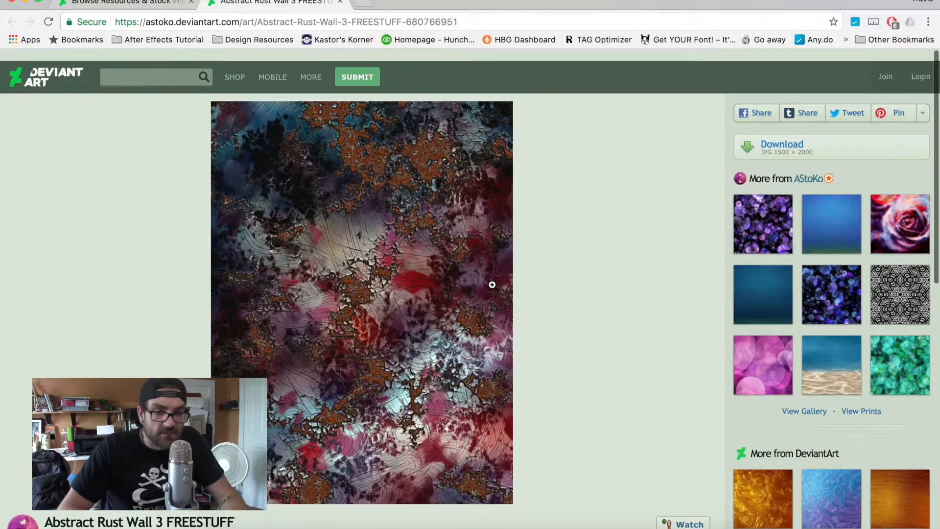
# Open the downloadable 1500 × 2000 JPG of the texture at full size and move its window aside
pyautogui.click(804, 133)
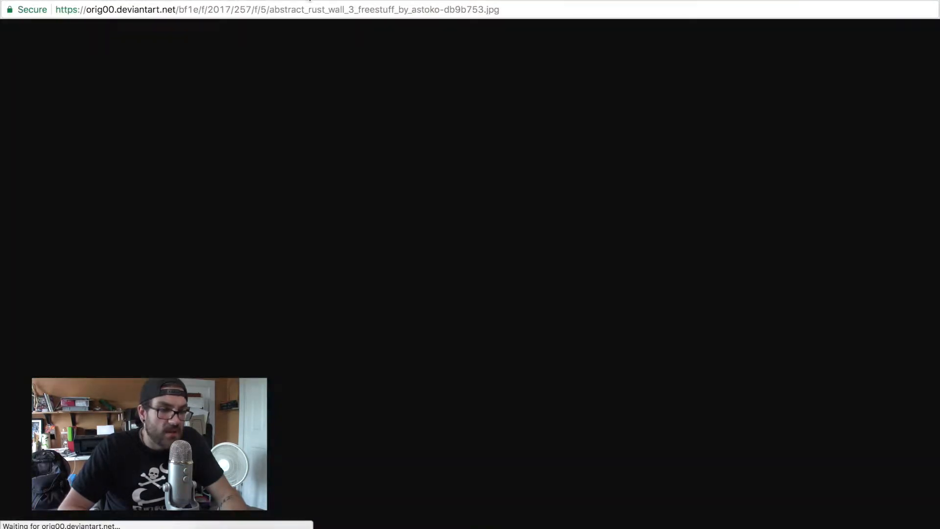
pyautogui.click(304, 9)
pyautogui.click(366, 88)
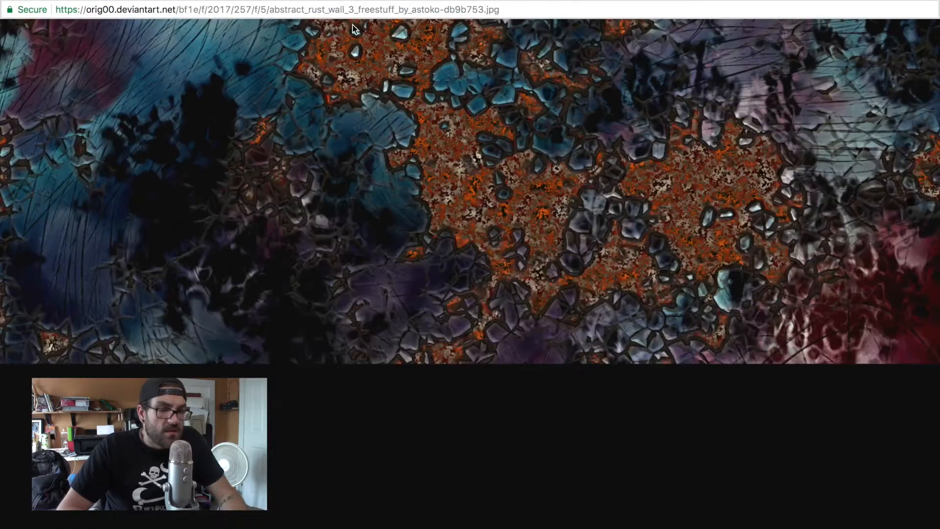
pyautogui.moveTo(323, 2); pyautogui.dragTo(773, 1)
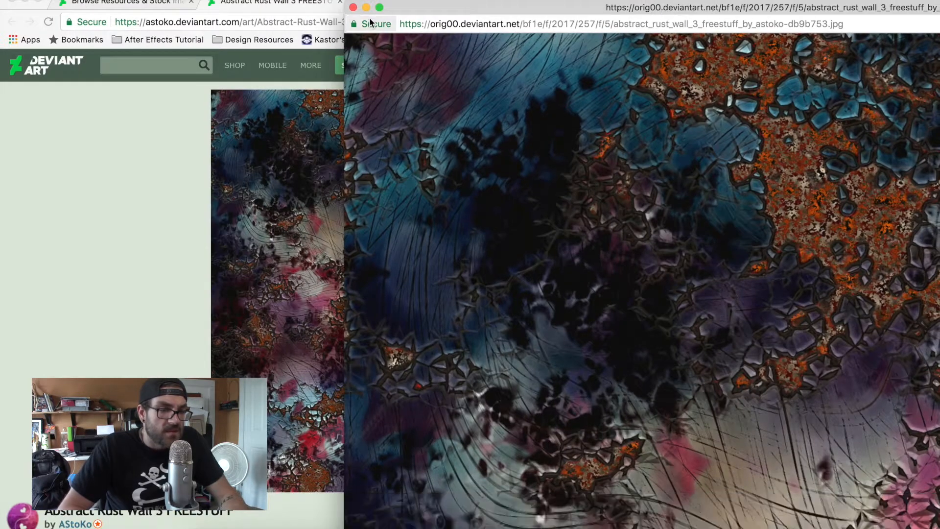
# Copy the texture page's web address and create a new Google Docs document from Google Drive
pyautogui.click(316, 23)
pyautogui.press('super+c')
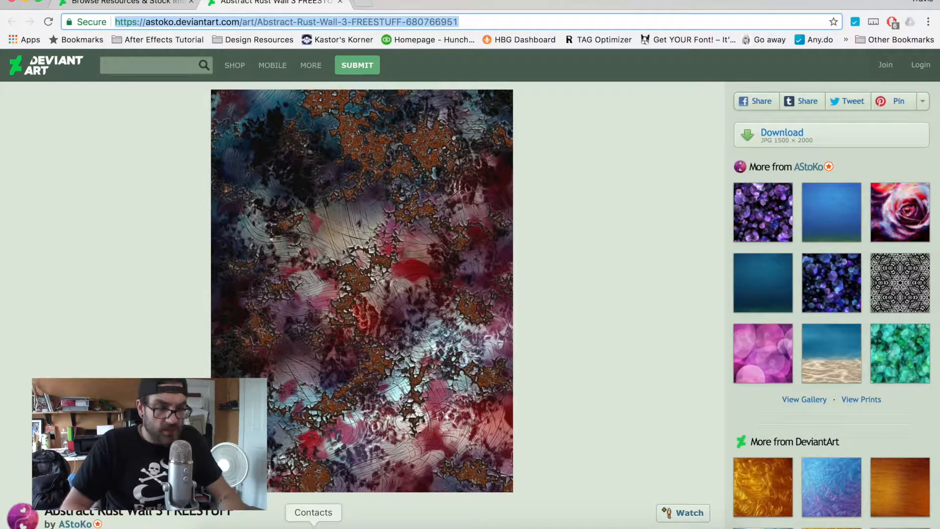
pyautogui.press('super+t')
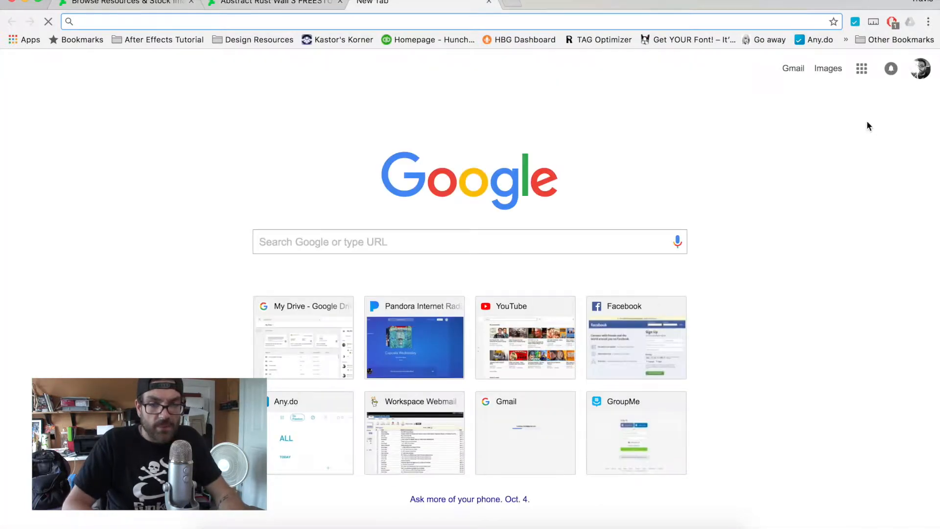
pyautogui.click(861, 68)
pyautogui.click(827, 143)
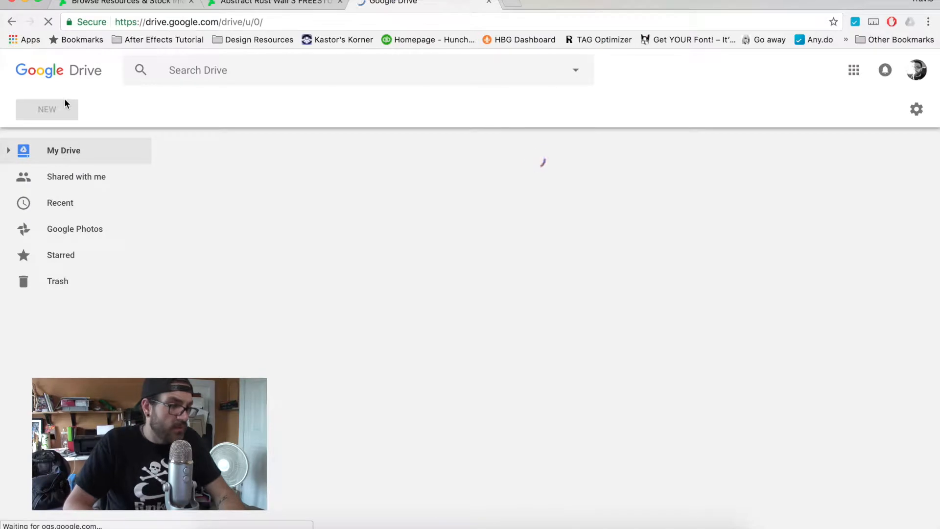
pyautogui.click(54, 117)
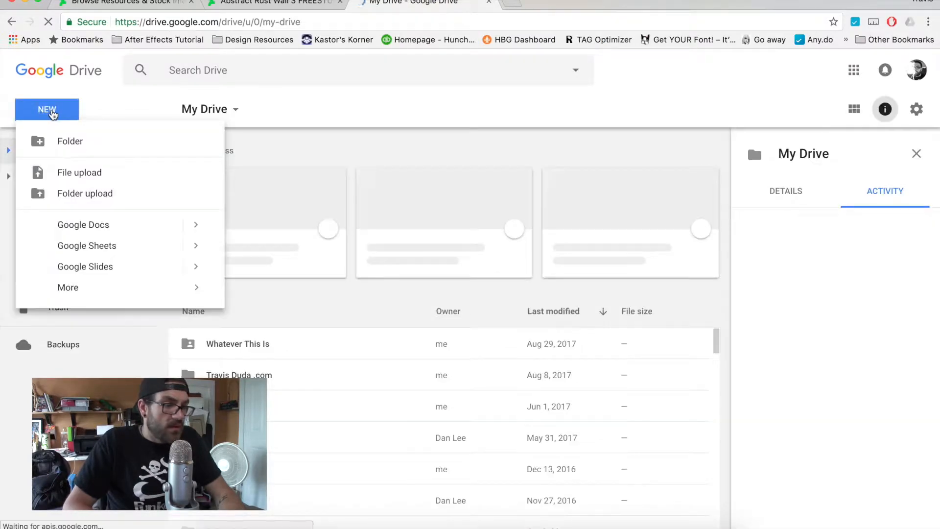
pyautogui.click(105, 224)
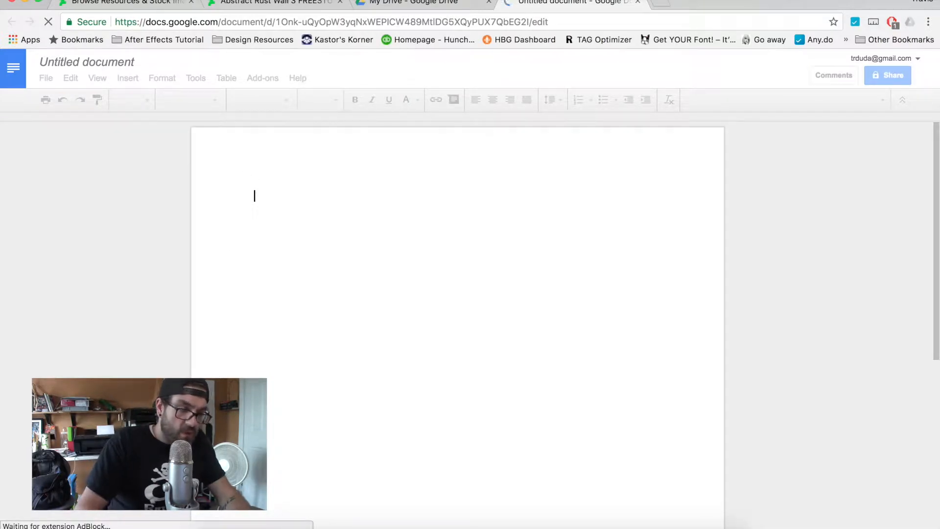
# Write the heading "Photo Credits" and paste the texture page's address on the line below
pyautogui.write('Photo C')
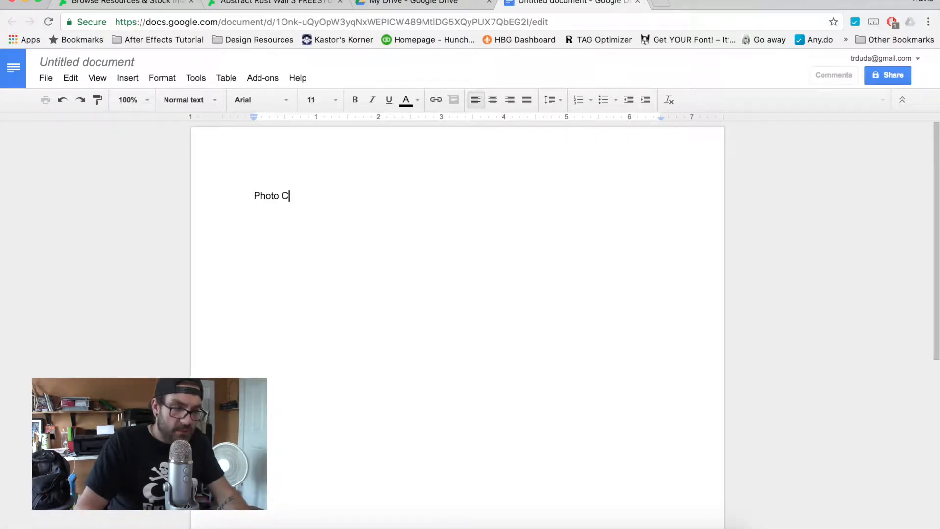
pyautogui.write('redits')
pyautogui.press('Return')
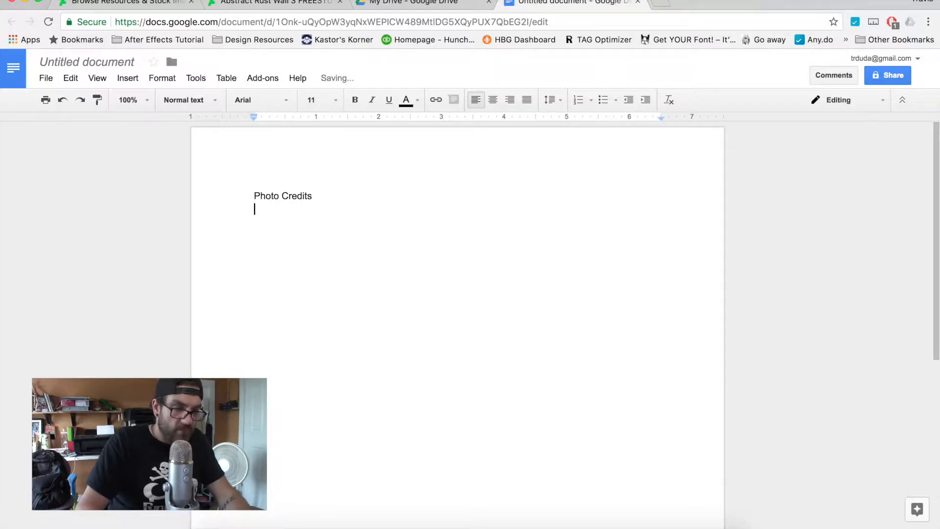
pyautogui.press('super+v')
pyautogui.press('Return')
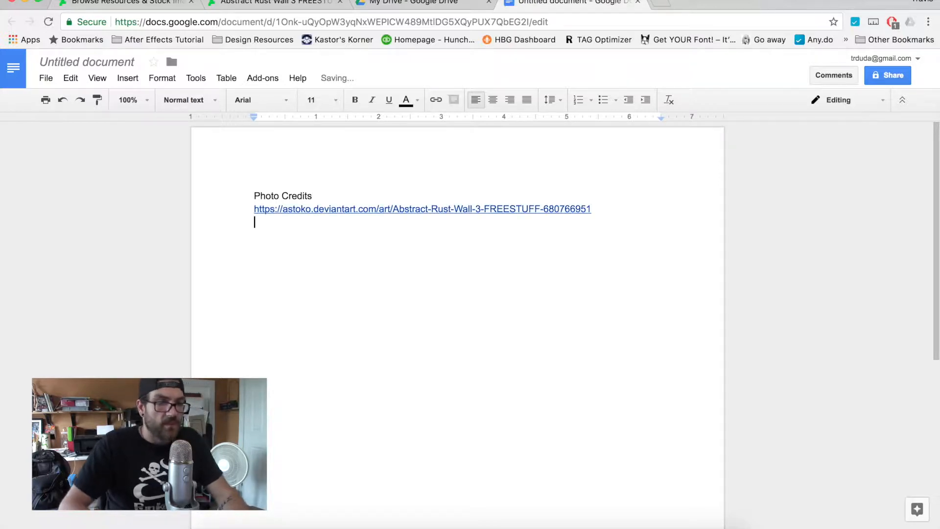
# Name the document "Photo Credits"
pyautogui.click(98, 62)
pyautogui.press('Return')
pyautogui.click(92, 152)
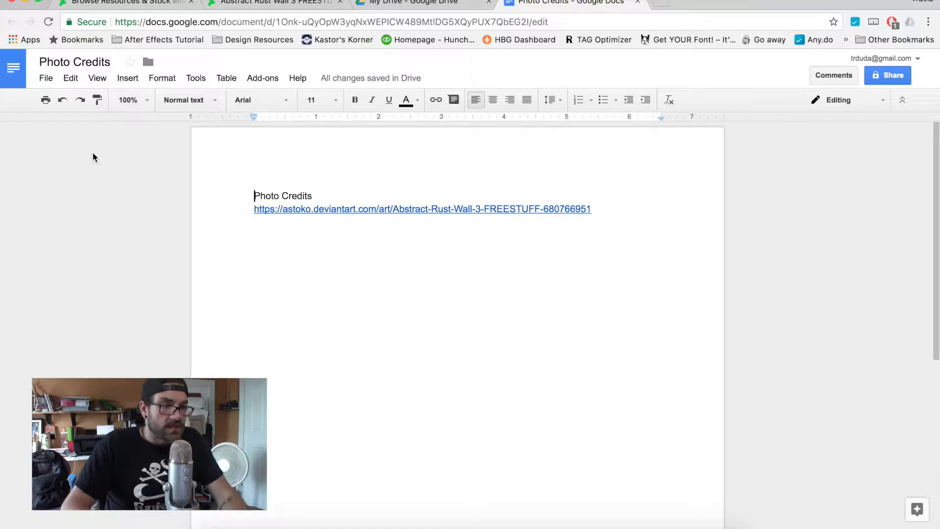
# Return to the window with the downloaded rust wall texture and copy the image at full size
pyautogui.hotkey('ctrl', 'Up')
pyautogui.hotkey('ctrl', 'Up')
pyautogui.hotkey('ctrl', 'Up')
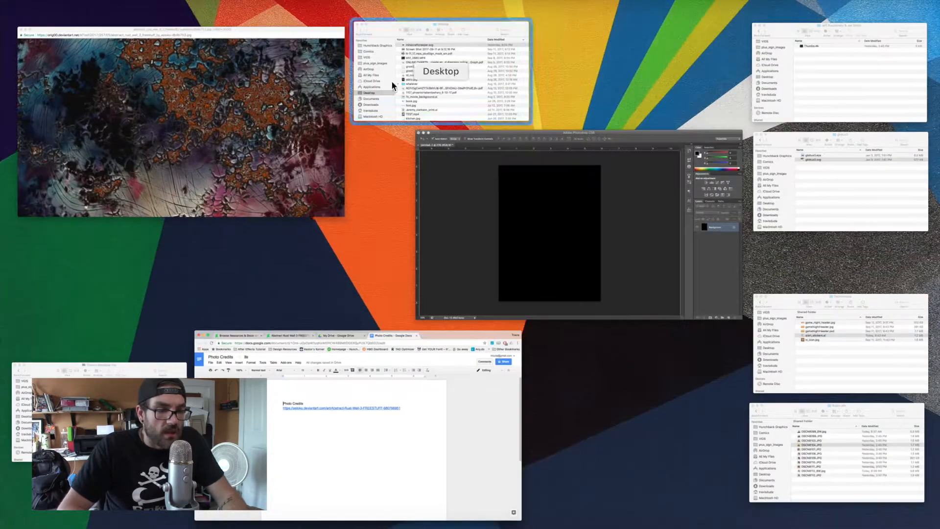
pyautogui.click(306, 144)
pyautogui.click(552, 233)
pyautogui.scroll(5, 552, 233)
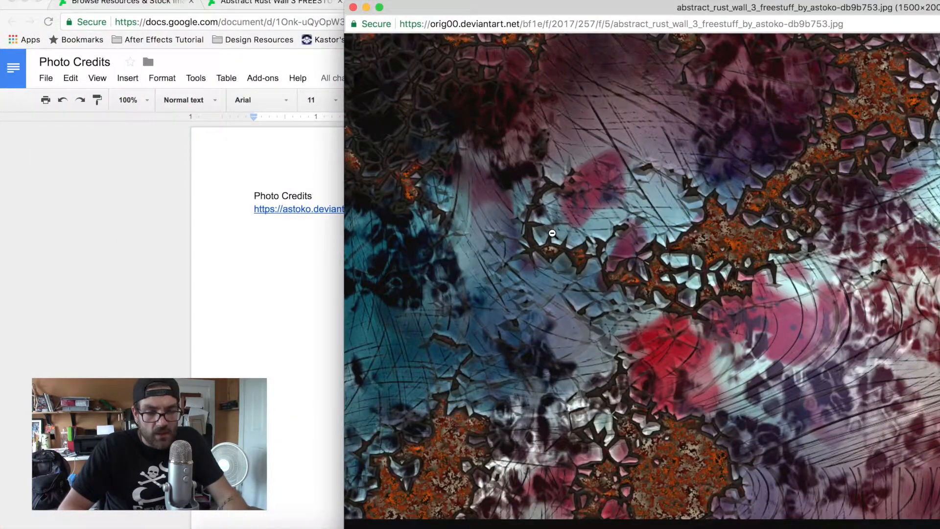
pyautogui.rightClick(553, 234)
pyautogui.click(578, 272)
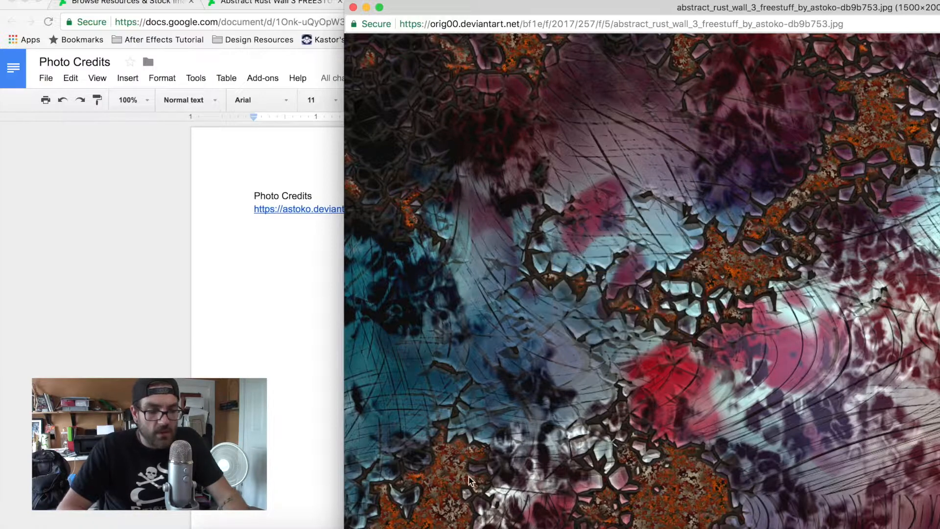
# Switch to Photoshop and paste the rust wall texture onto the canvas, and close the texture's image window and page in the browser
pyautogui.click(394, 524)
pyautogui.press('super+v')
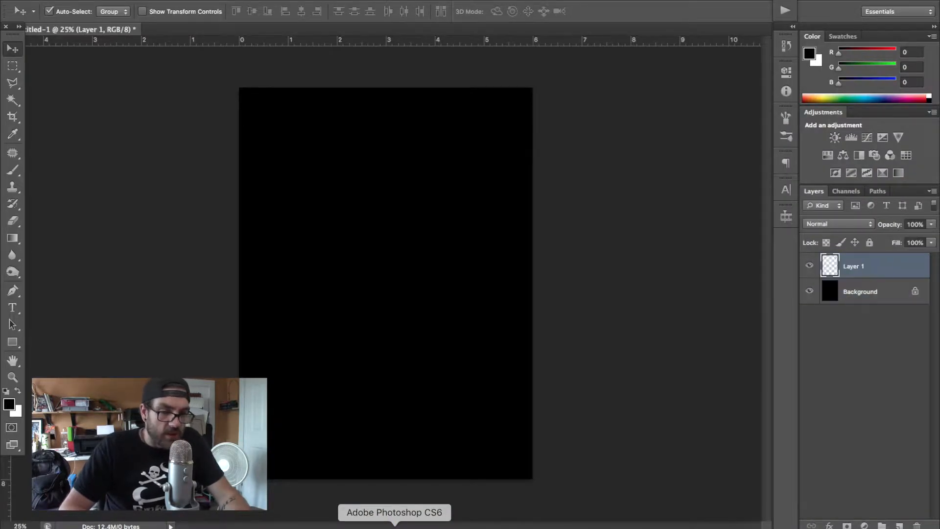
pyautogui.hotkey('ctrl', 'Up')
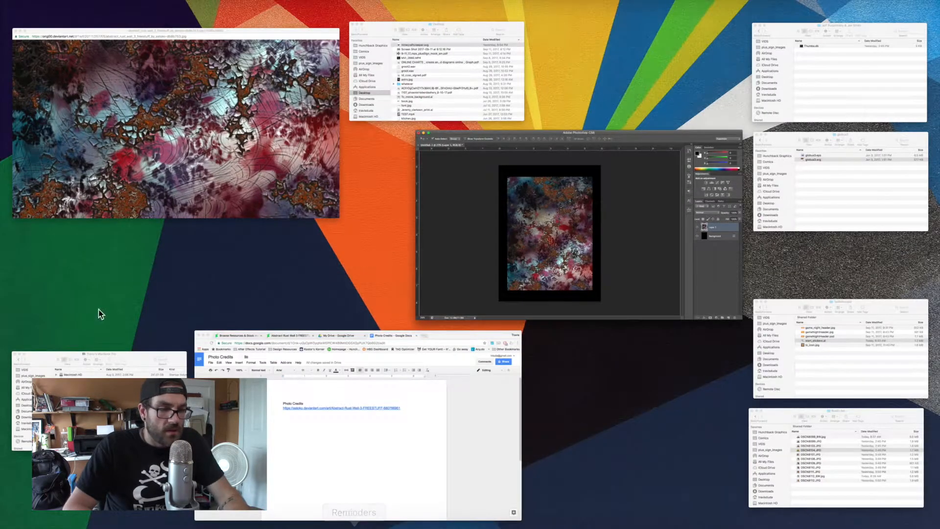
pyautogui.click(205, 184)
pyautogui.press('super+w')
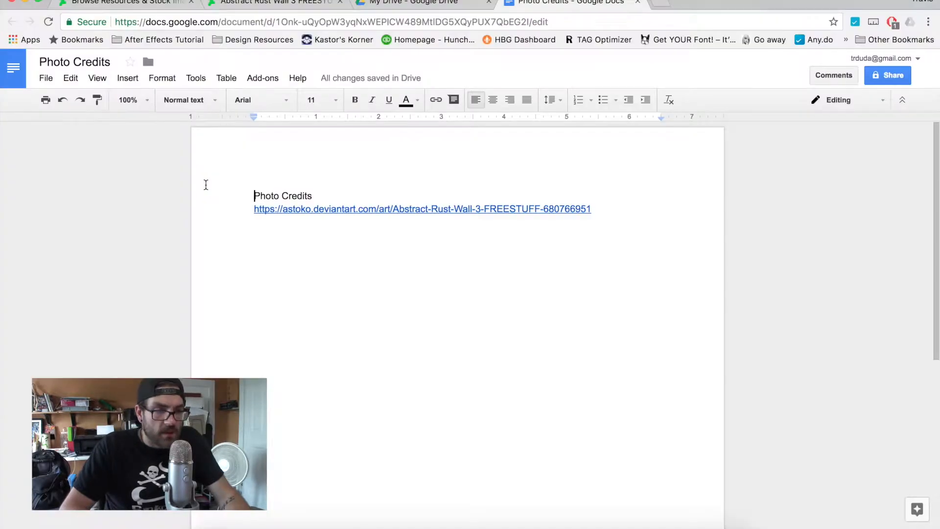
pyautogui.click(273, 2)
pyautogui.press('super+w')
# Browse DeviantArt's newest resources for a dark cloudy sunset photo and open the "Sunset (18)" page in a new tab
pyautogui.click(136, 2)
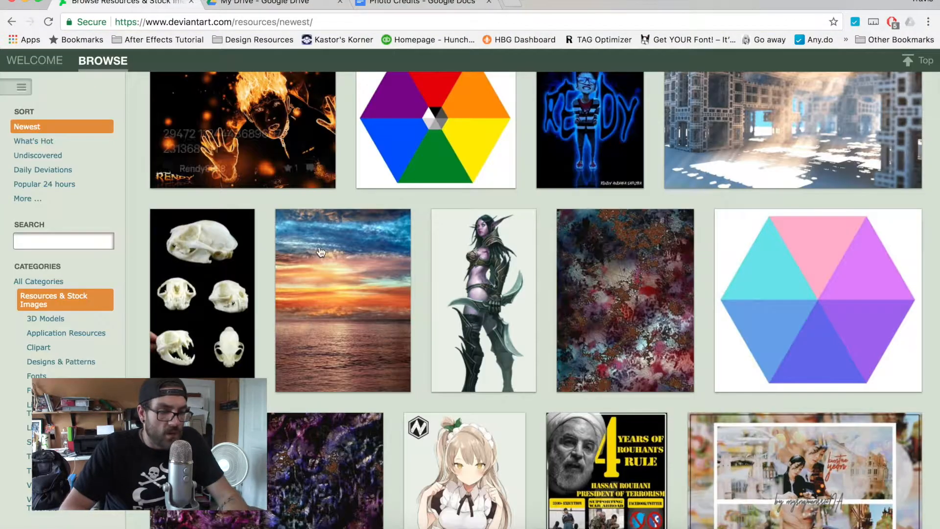
pyautogui.scroll(-3, 343, 239)
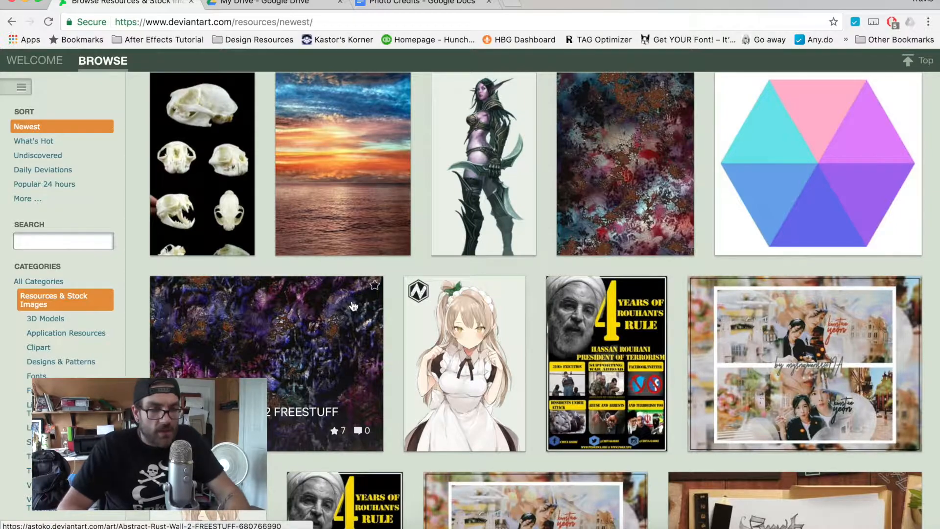
pyautogui.scroll(-5, 353, 306)
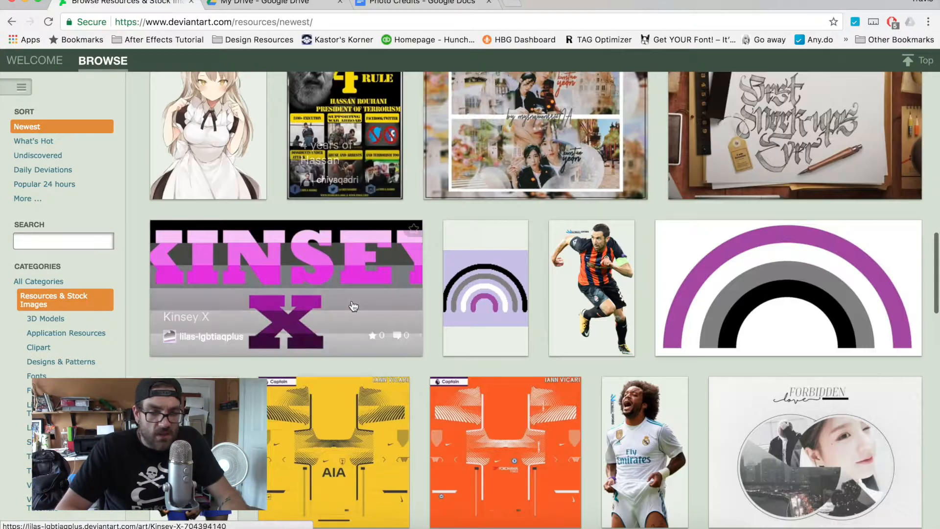
pyautogui.scroll(-10, 354, 306)
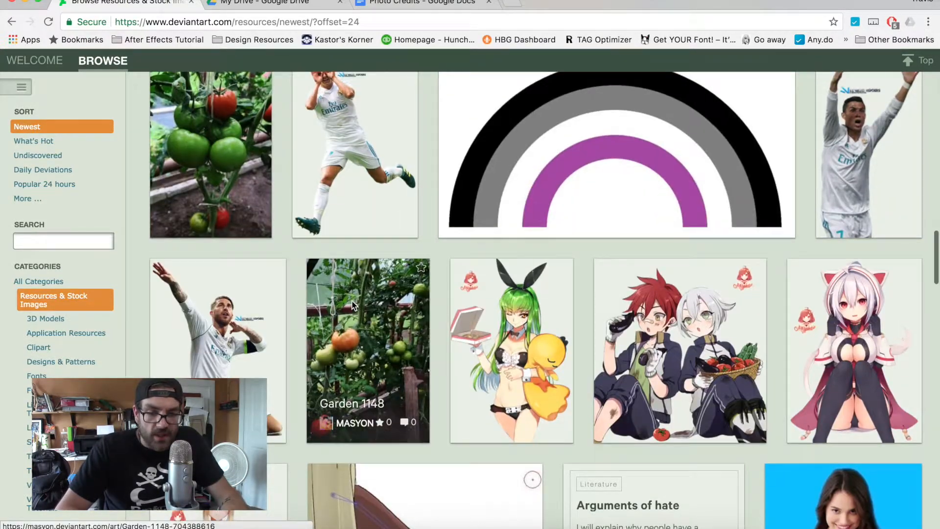
pyautogui.scroll(-7, 352, 305)
pyautogui.scroll(-6, 352, 305)
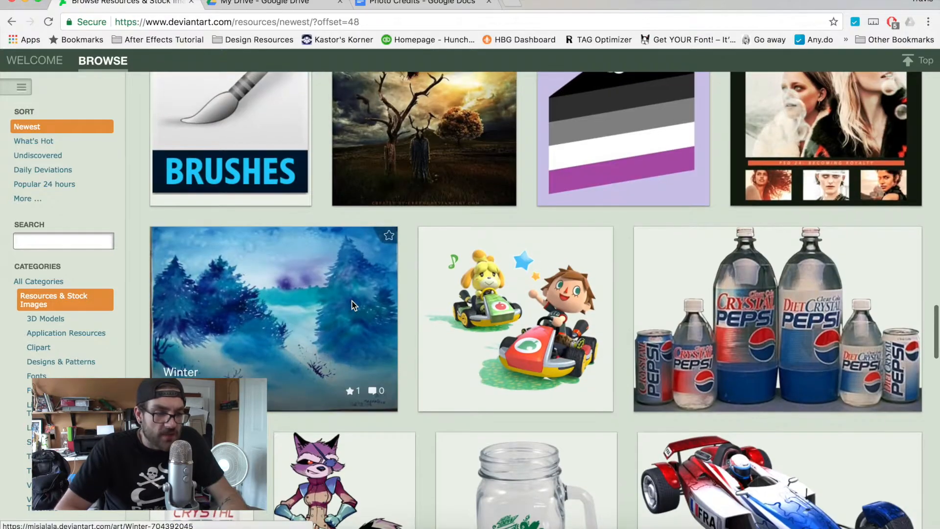
pyautogui.scroll(-10, 353, 304)
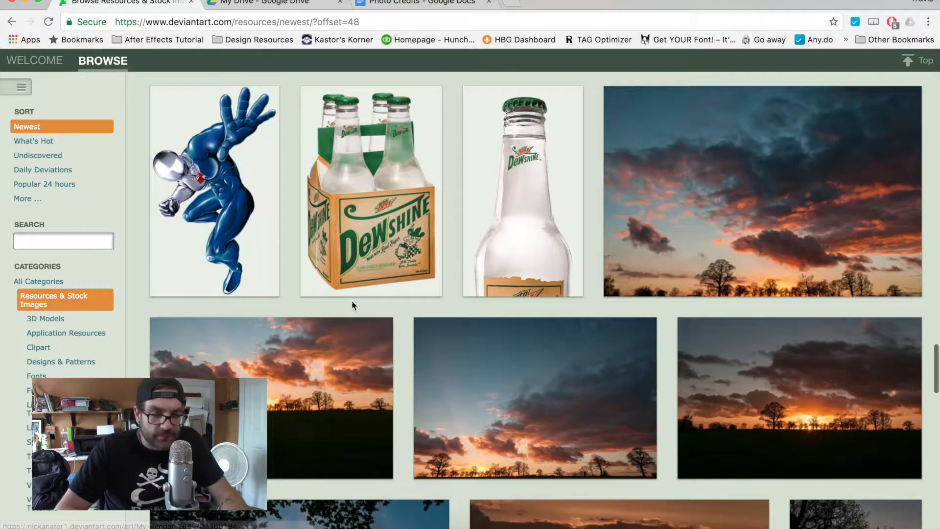
pyautogui.rightClick(724, 133)
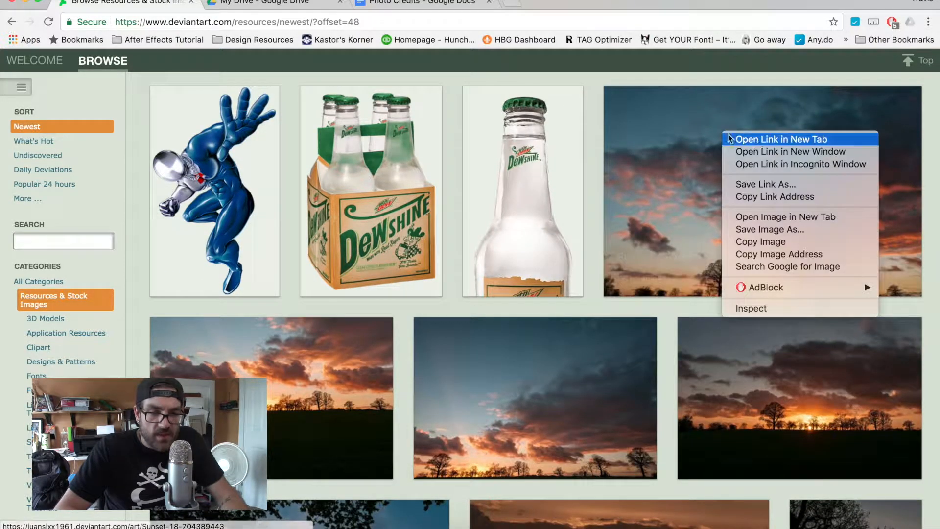
pyautogui.click(730, 139)
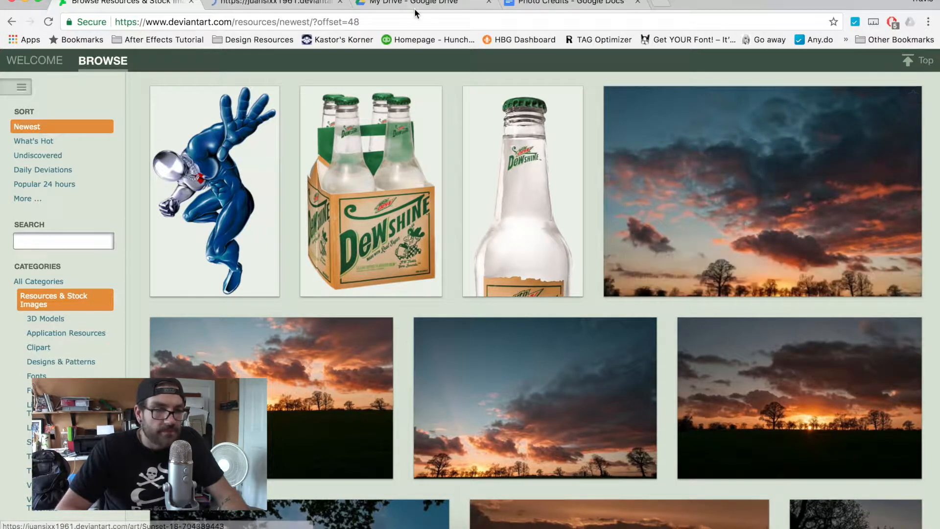
pyautogui.click(317, 4)
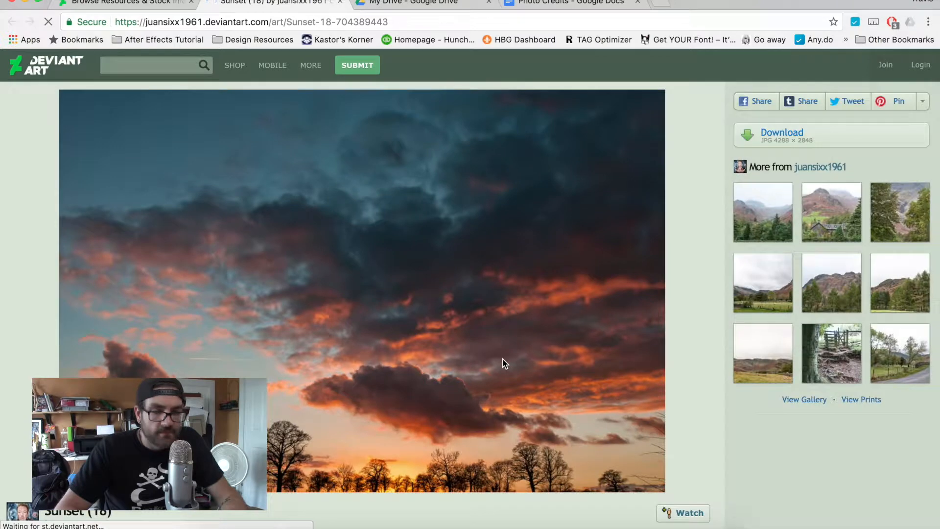
# Open the full-size download of the sunset photo and copy the web address of its DeviantArt page
pyautogui.click(793, 140)
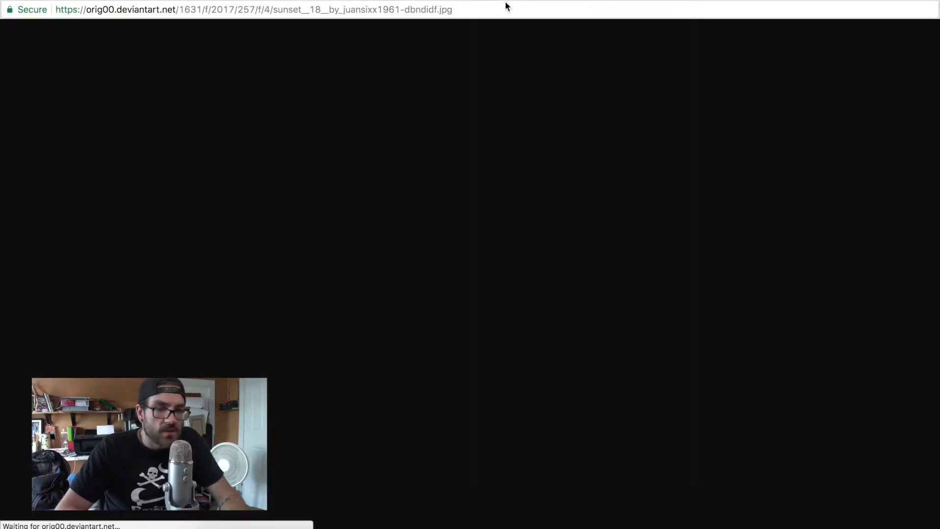
pyautogui.press('super+w')
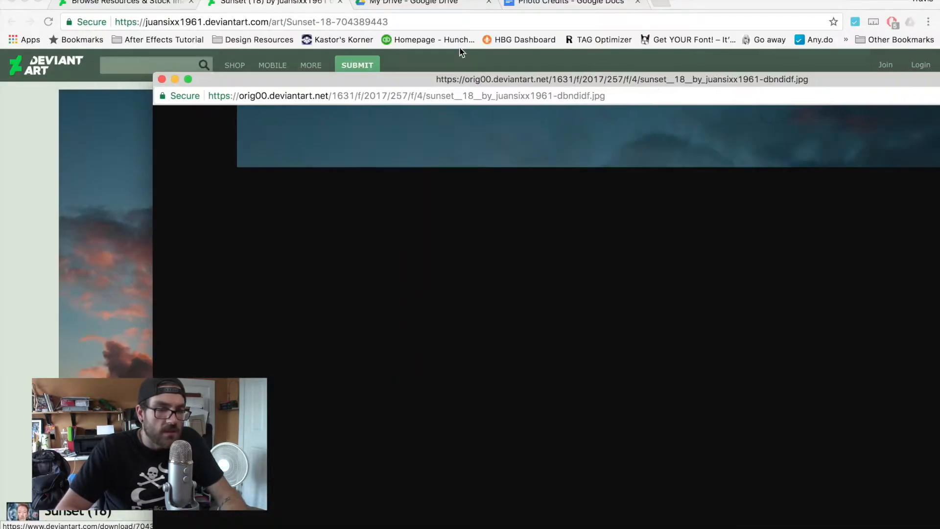
pyautogui.click(411, 22)
pyautogui.press('super+c')
pyautogui.press('BackSpace')
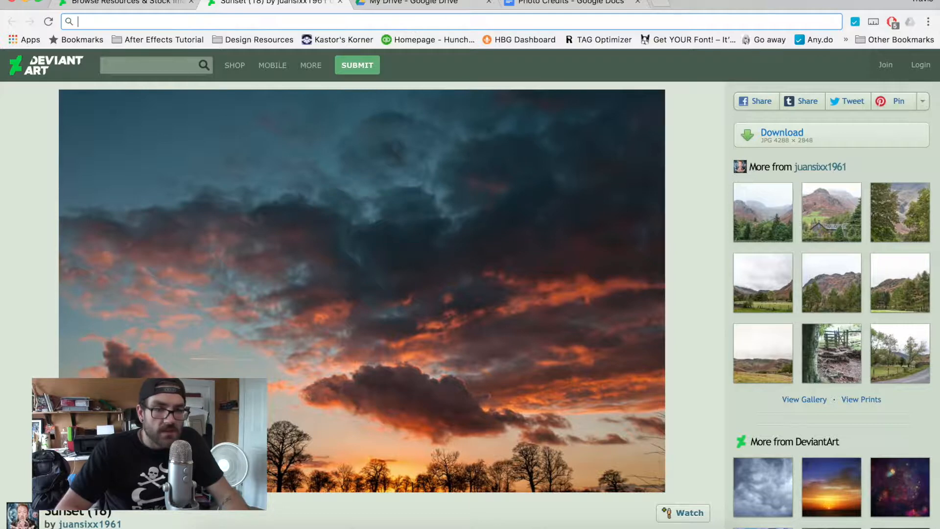
# Paste the sunset page's address on a new line below the rust wall link in the Photo Credits document
pyautogui.click(576, 8)
pyautogui.click(607, 211)
pyautogui.press('Return')
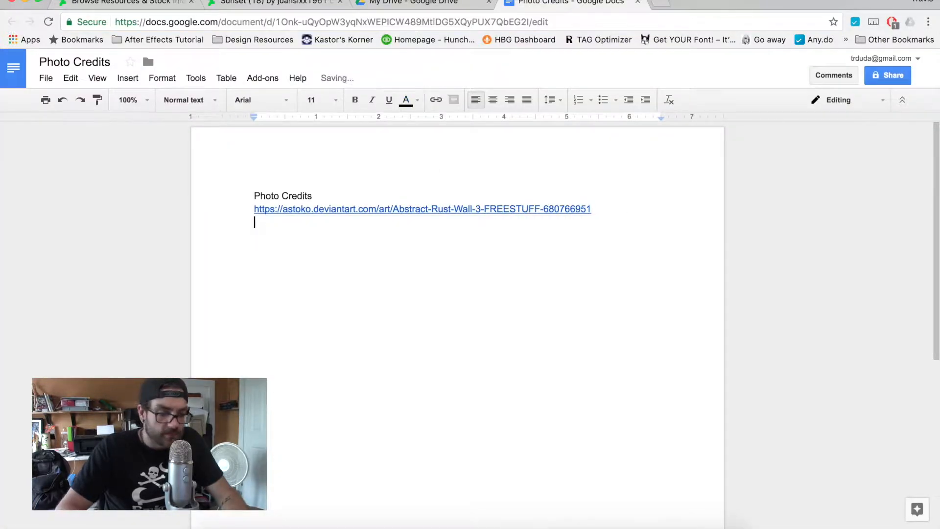
pyautogui.press('super+v')
# Copy the full-size sunset image from its browser window and paste it onto the Photoshop canvas above the rust texture
pyautogui.hotkey('ctrl', 'Up')
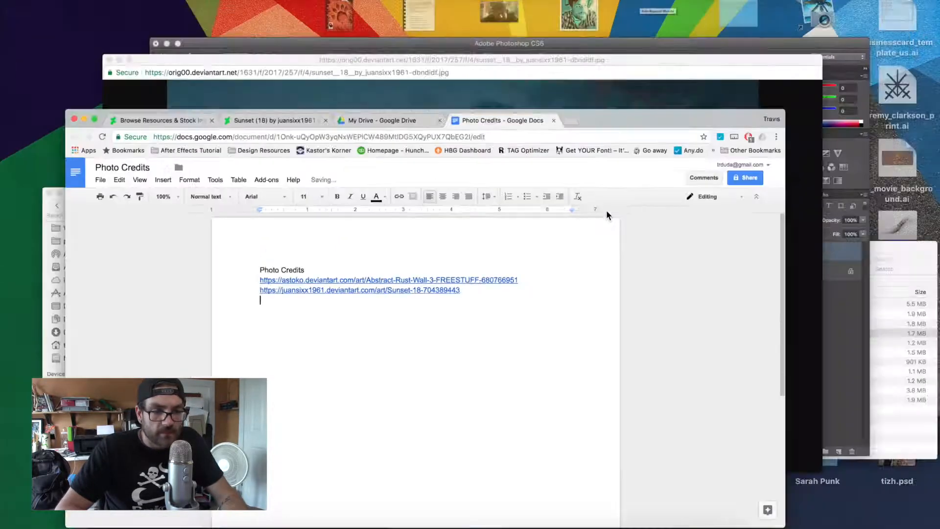
pyautogui.click(205, 185)
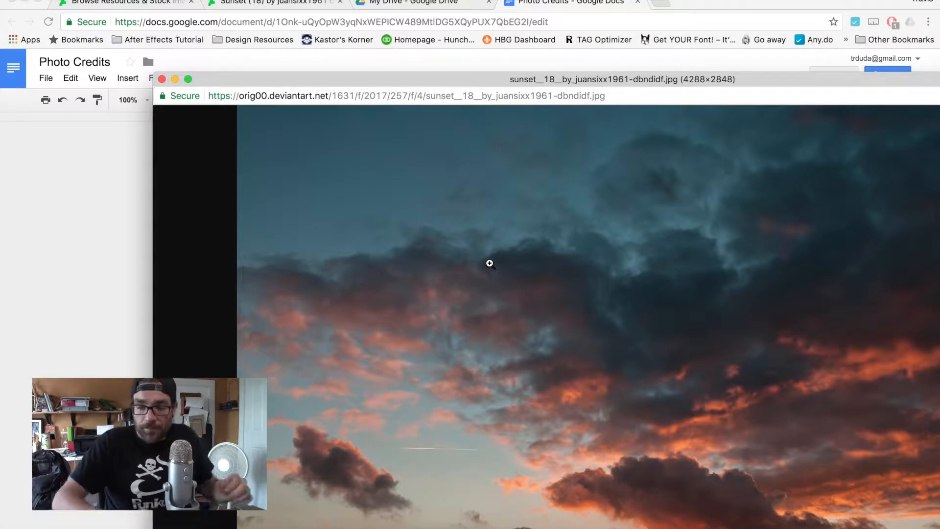
pyautogui.rightClick(546, 302)
pyautogui.click(572, 333)
pyautogui.hotkey('ctrl', 'Up')
pyautogui.click(580, 307)
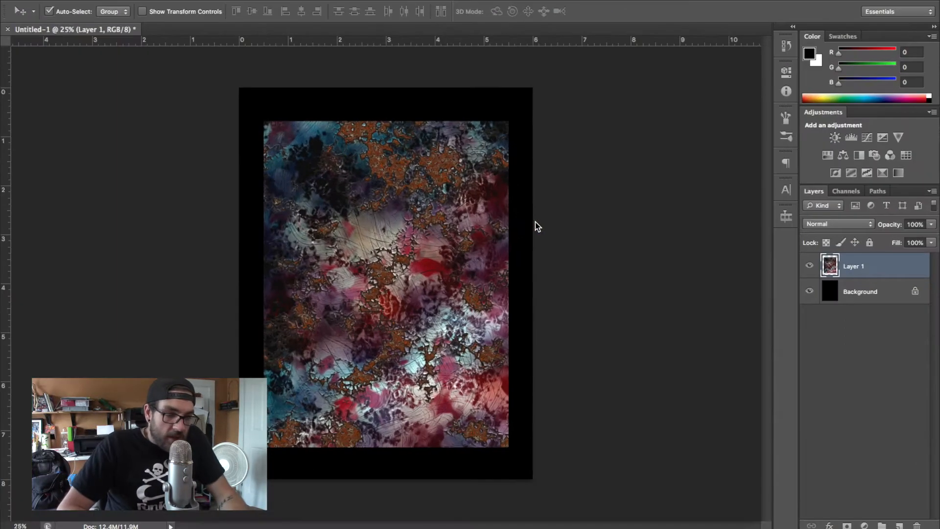
pyautogui.press('super+v')
# Close the full-size sunset image window and the sunset photo's DeviantArt page in the browser
pyautogui.hotkey('ctrl', 'Up')
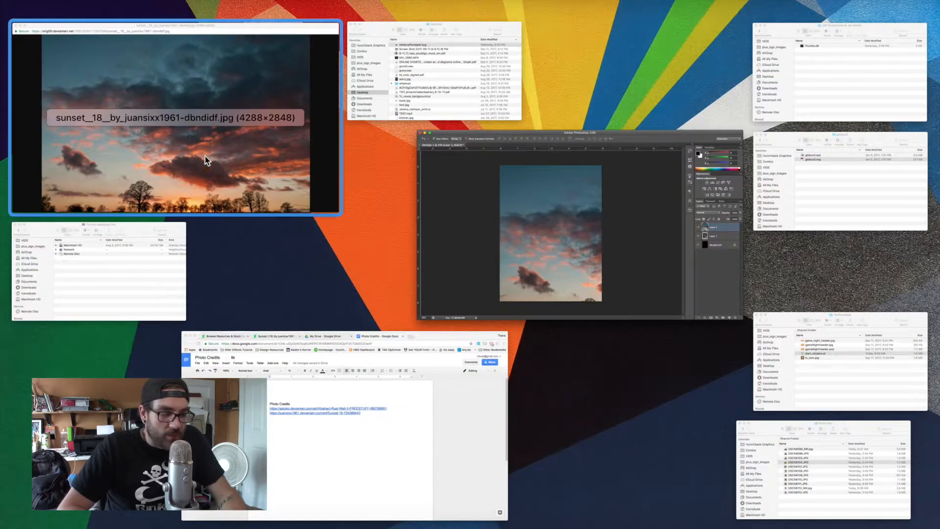
pyautogui.click(206, 158)
pyautogui.press('super+w')
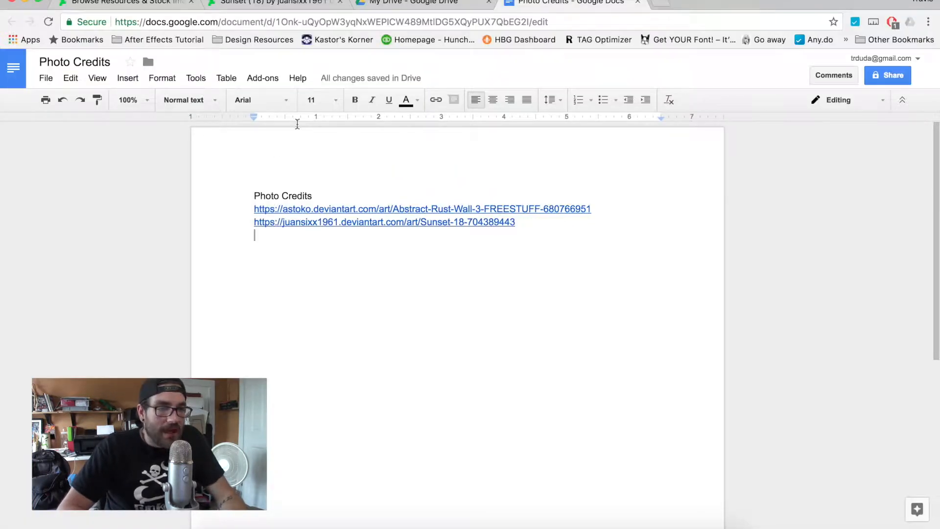
pyautogui.click(277, 6)
pyautogui.click(340, 2)
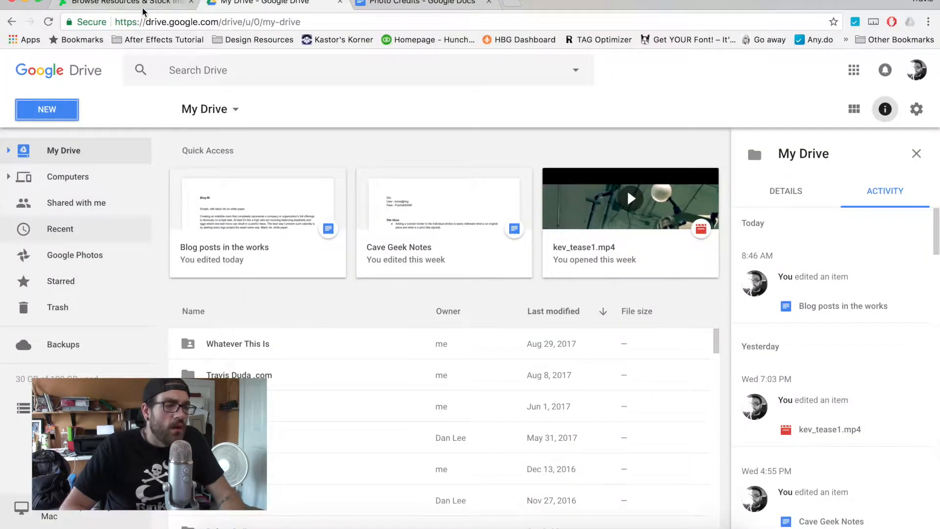
# Browse further through the newest DeviantArt resources and open the "stains of decay" leaf photo's page in a new tab
pyautogui.click(113, 3)
pyautogui.scroll(-10, 258, 347)
pyautogui.scroll(-15, 257, 347)
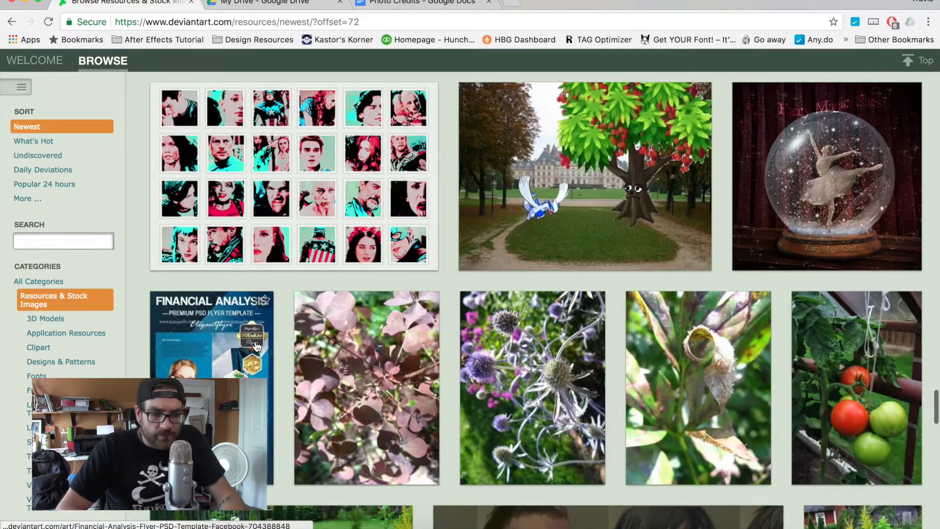
pyautogui.scroll(-4, 257, 346)
pyautogui.scroll(-3, 257, 347)
pyautogui.scroll(-7, 257, 347)
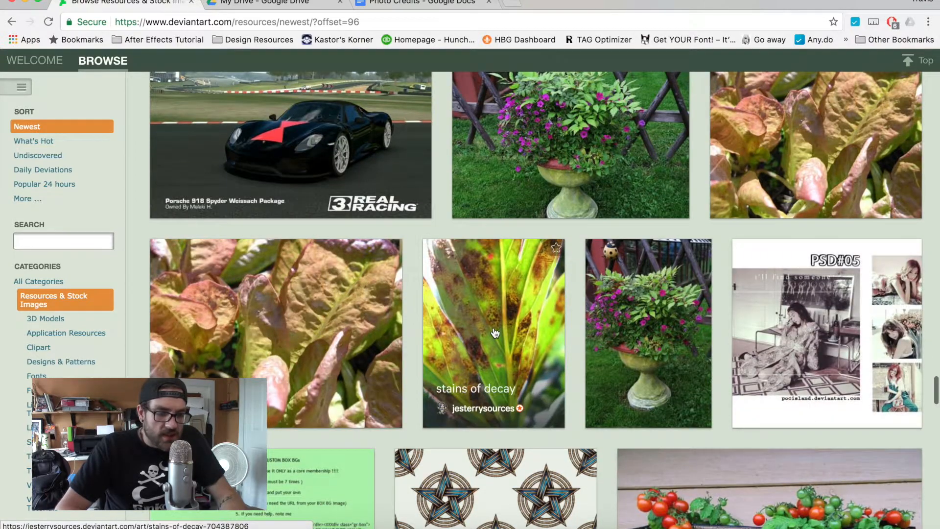
pyautogui.rightClick(495, 333)
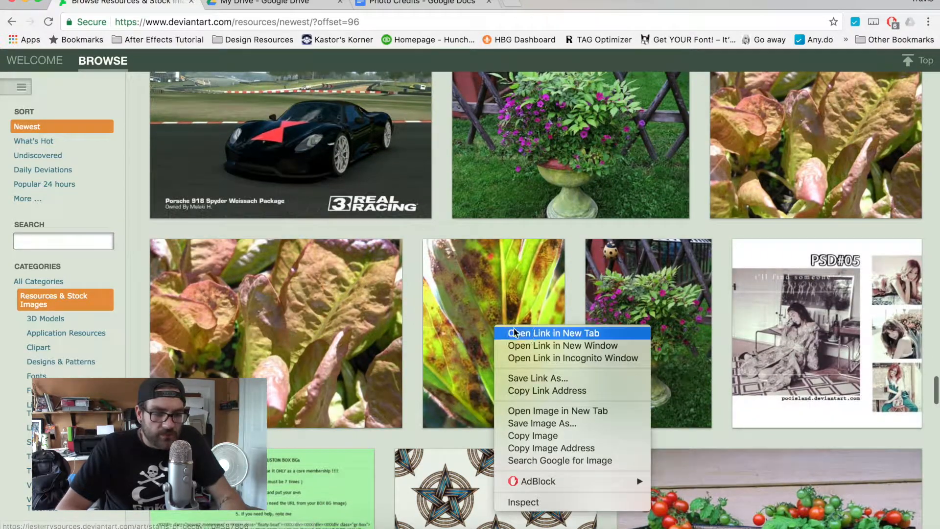
pyautogui.click(520, 334)
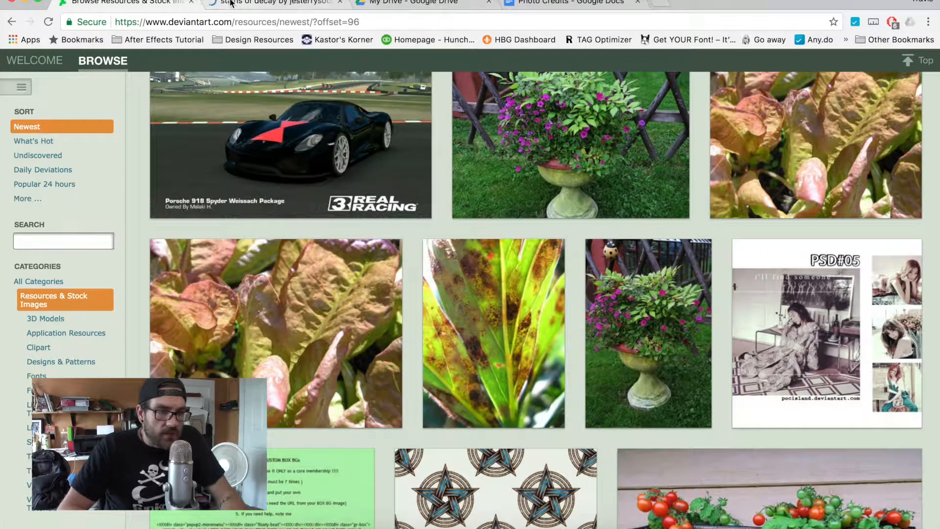
pyautogui.click(231, 3)
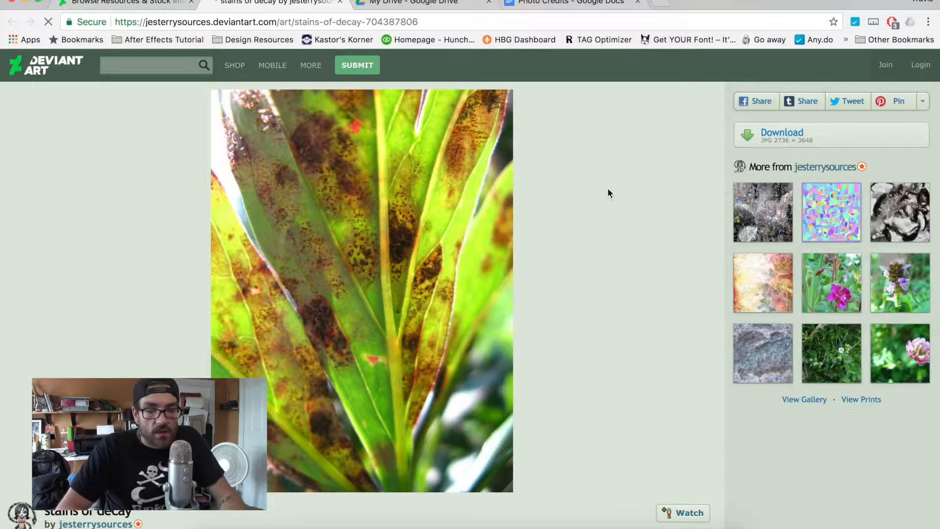
# Open the full-size download of the leaf photo and add its page's address below the sunset link in the Photo Credits document
pyautogui.click(818, 140)
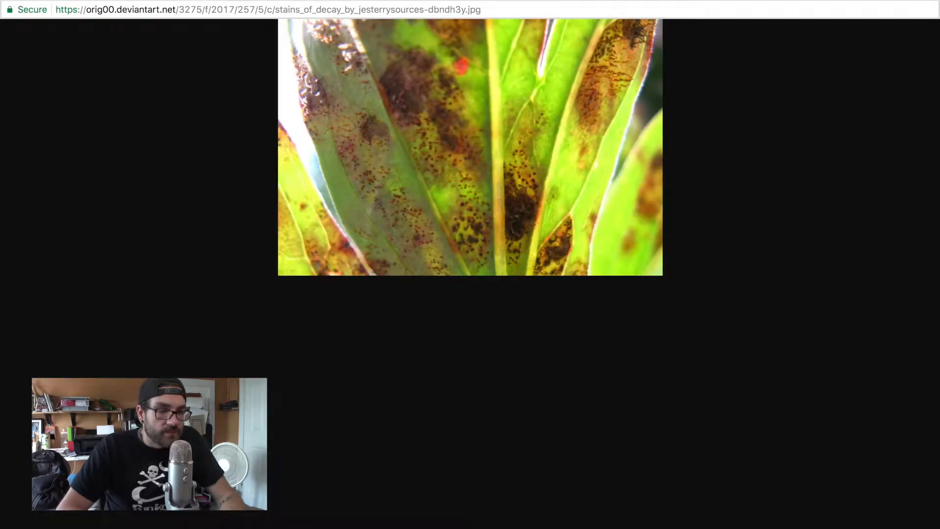
pyautogui.moveTo(378, 0); pyautogui.dragTo(488, 77)
pyautogui.click(357, 15)
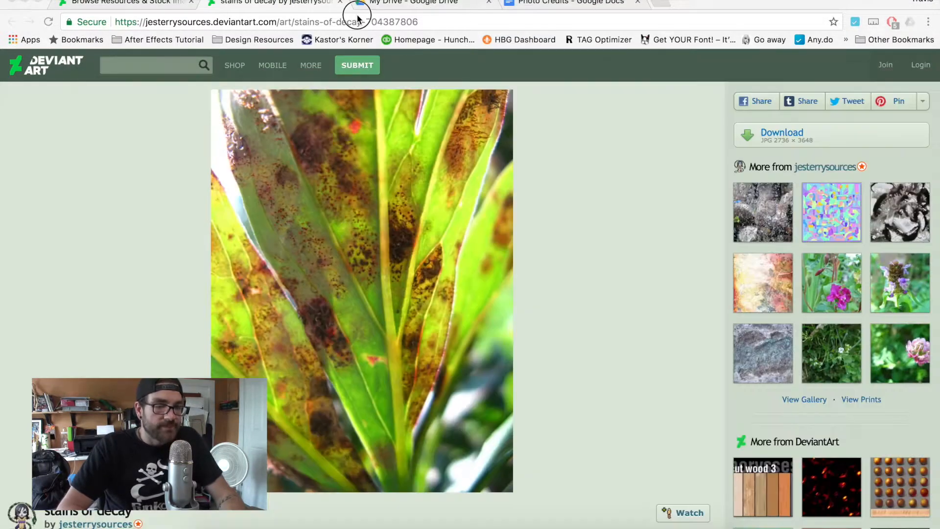
pyautogui.click(571, 2)
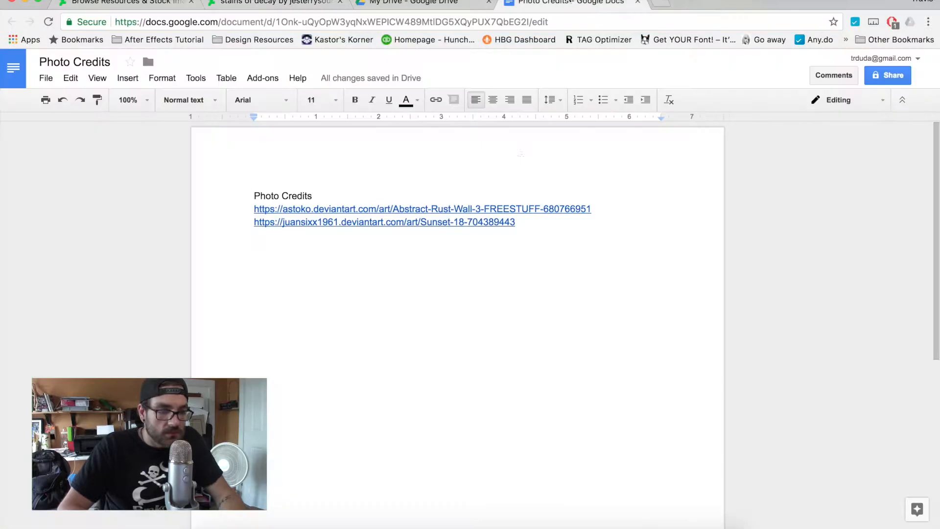
pyautogui.write('https://jesterrysources.deviantart.com/art/stains-of-decay-704387806')
# Copy the full-size "stains of decay" image from its browser window and paste it onto the Photoshop canvas above the sunset
pyautogui.hotkey('ctrl', 'Up')
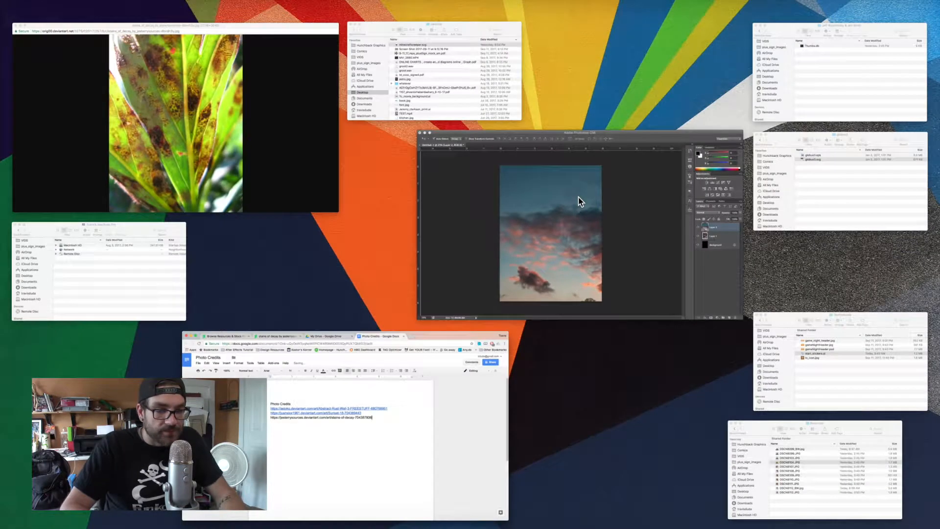
pyautogui.click(184, 175)
pyautogui.rightClick(464, 180)
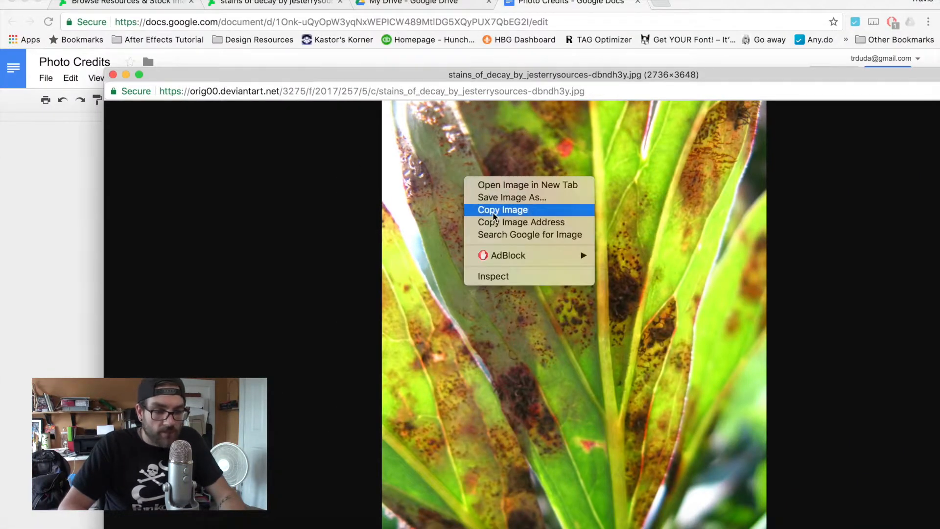
pyautogui.click(494, 211)
pyautogui.hotkey('ctrl', 'Up')
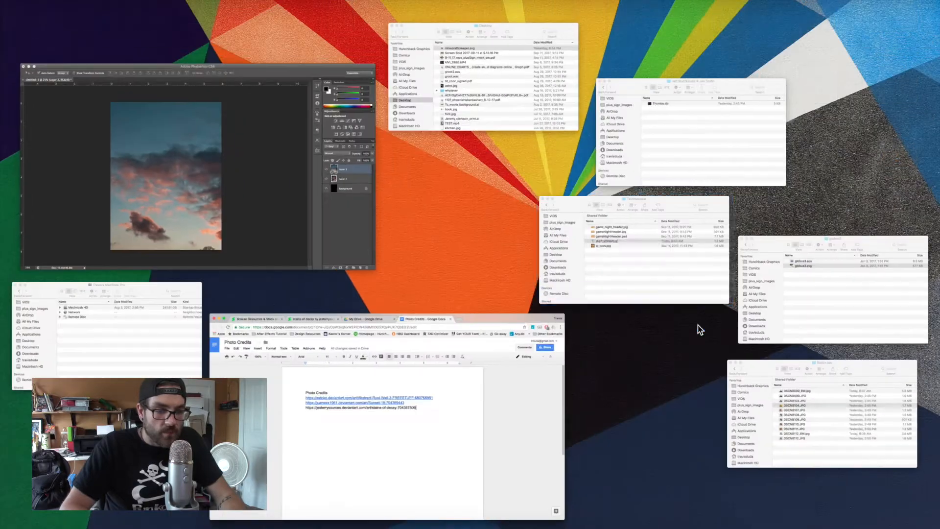
pyautogui.click(224, 204)
pyautogui.press('super+v')
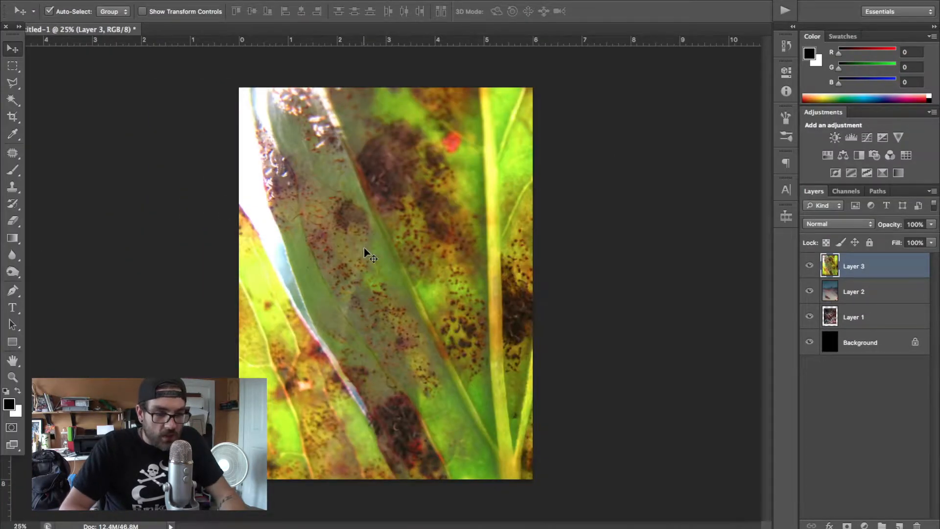
# Switch to the browser and close the "stains of decay" DeviantArt page
pyautogui.hotkey('ctrl', 'Up')
pyautogui.click(492, 409)
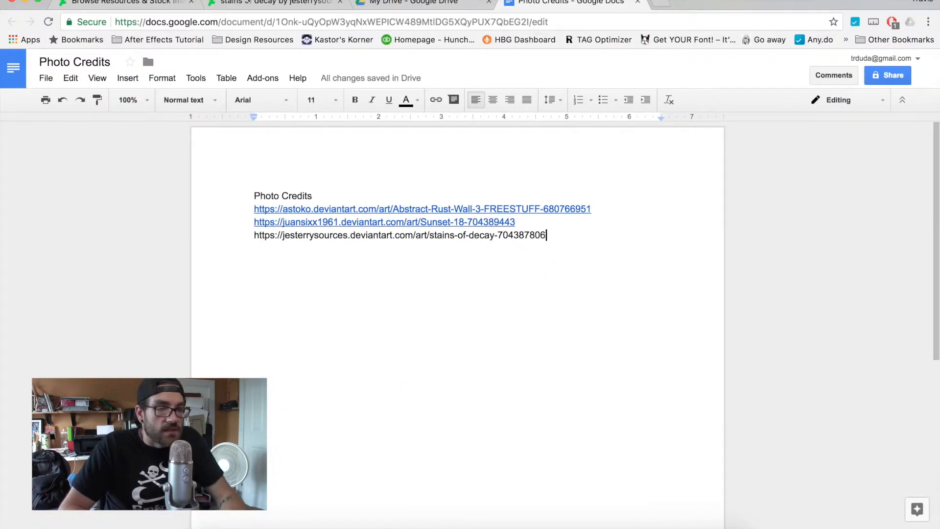
pyautogui.click(245, 12)
pyautogui.press('super+w')
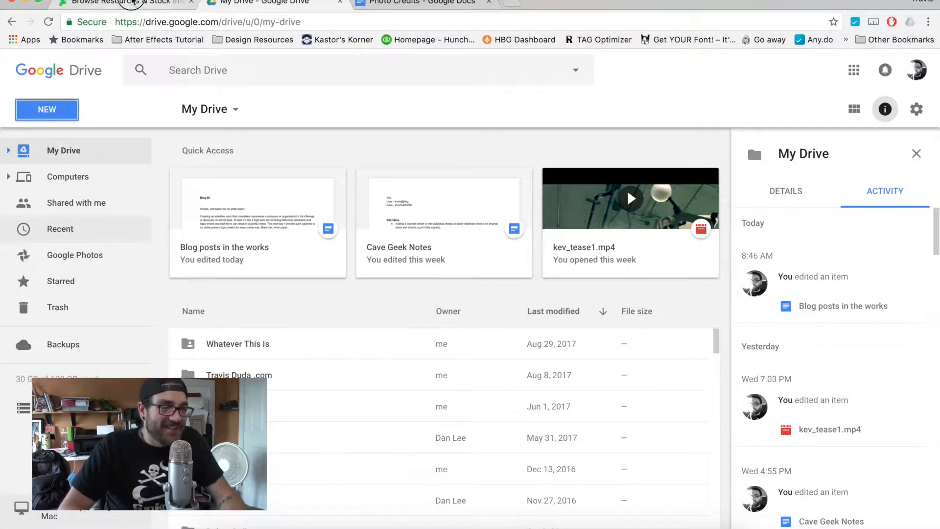
# Browse further through DeviantArt's newest Resources & Stock Images listings for another texture or photo to add to the composition
pyautogui.click(132, 2)
pyautogui.scroll(-10, 444, 280)
pyautogui.scroll(4, 444, 280)
pyautogui.scroll(-7, 444, 280)
pyautogui.scroll(4, 443, 279)
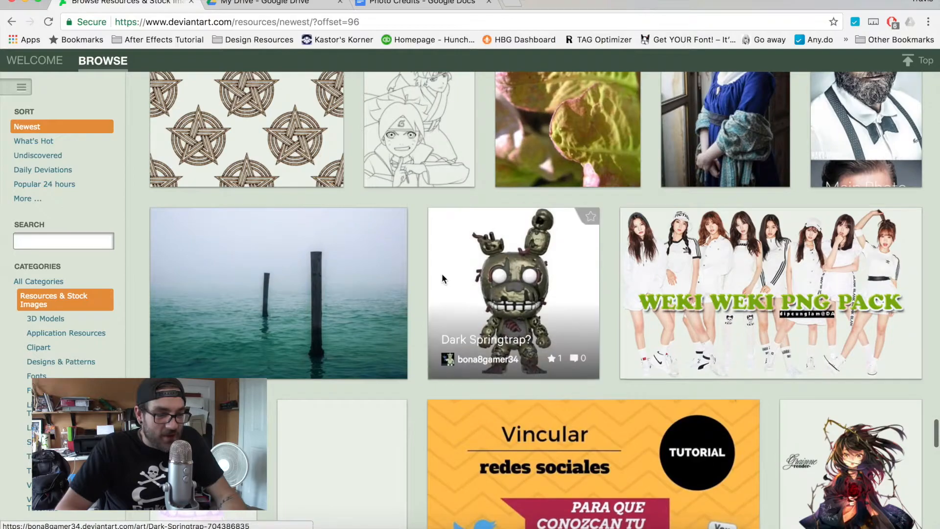
pyautogui.scroll(-8, 329, 256)
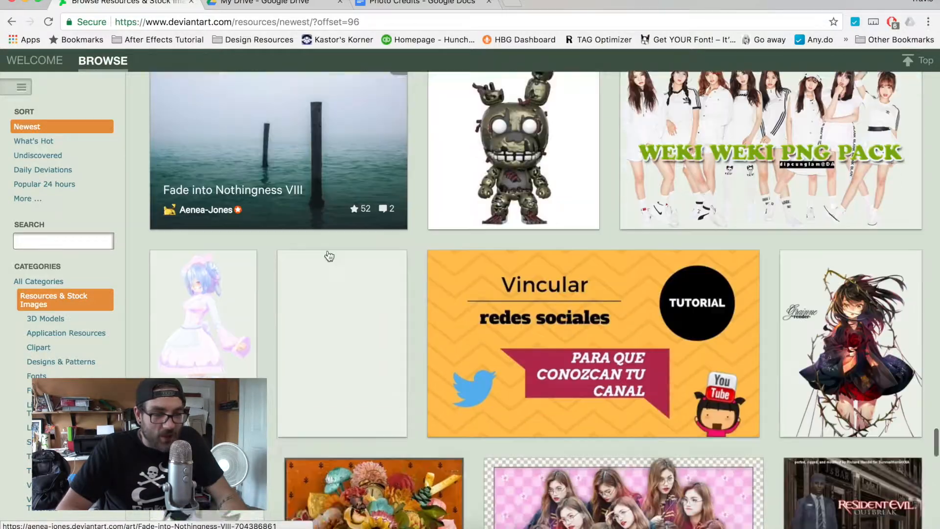
pyautogui.scroll(-7, 330, 256)
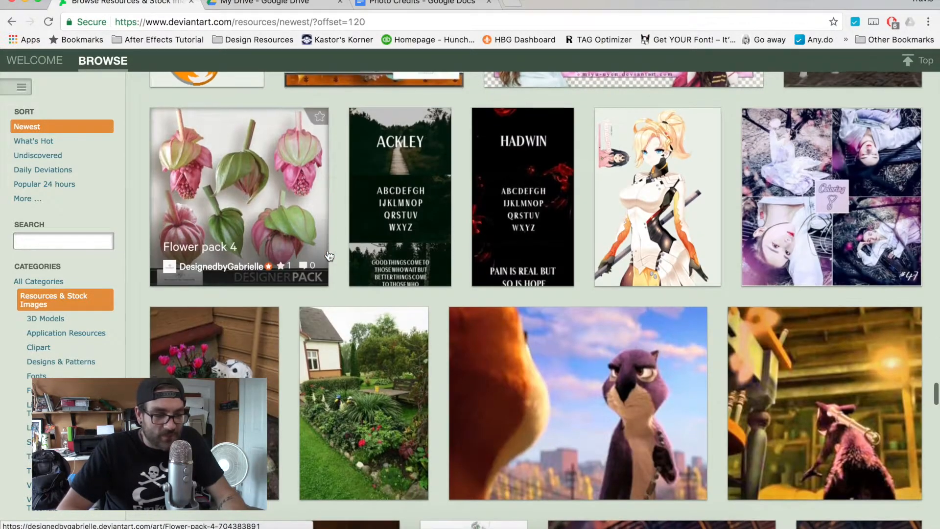
pyautogui.scroll(-5, 329, 255)
pyautogui.scroll(-7, 329, 256)
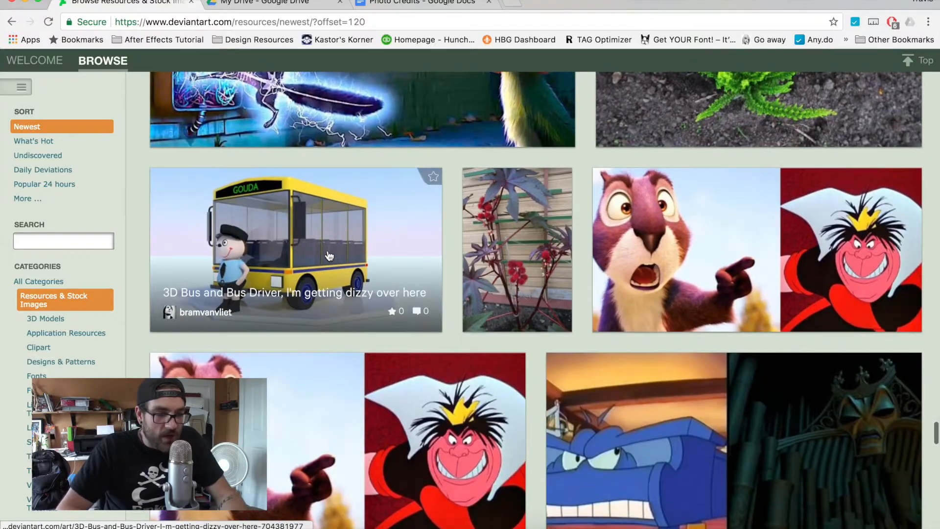
pyautogui.scroll(-2, 329, 256)
pyautogui.scroll(-13, 327, 251)
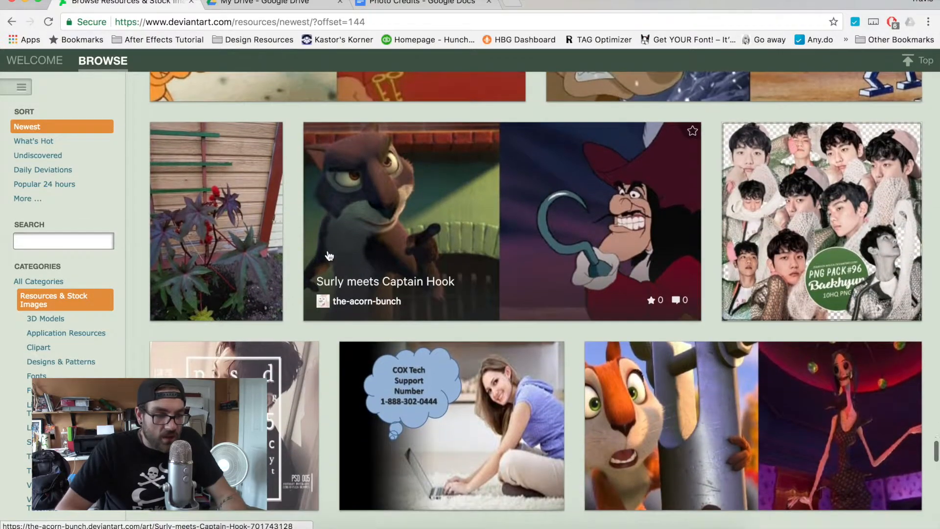
pyautogui.scroll(-8, 329, 255)
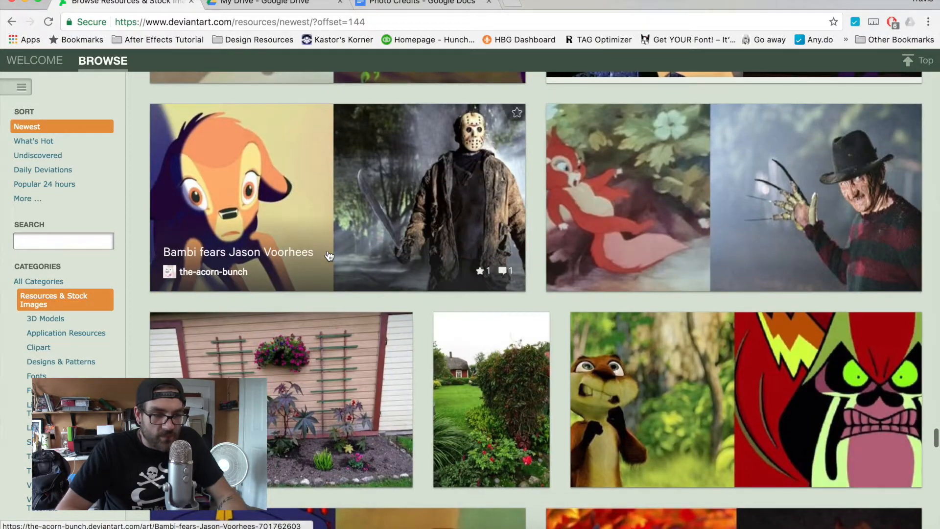
pyautogui.scroll(-10, 329, 255)
pyautogui.scroll(-8, 329, 256)
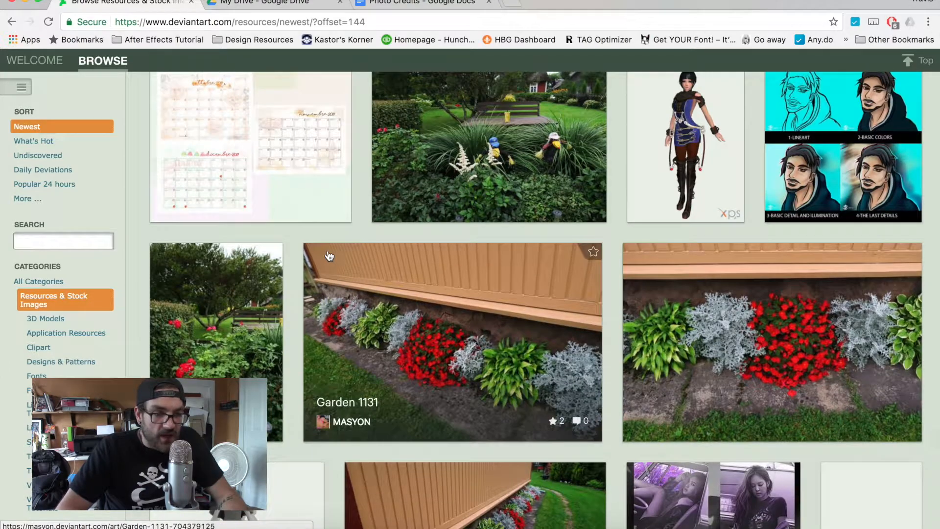
pyautogui.scroll(-10, 329, 255)
pyautogui.scroll(-10, 329, 255)
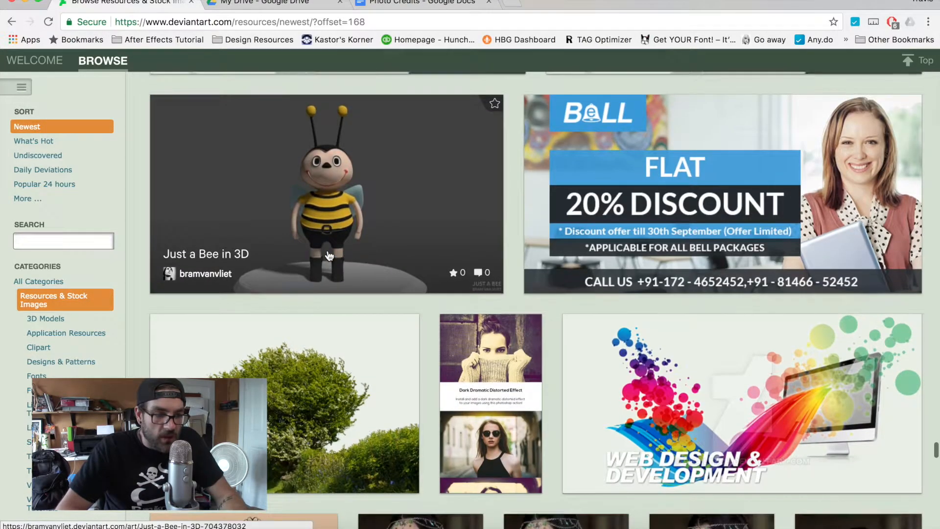
pyautogui.scroll(-10, 329, 256)
pyautogui.scroll(3, 329, 256)
pyautogui.scroll(-2, 329, 256)
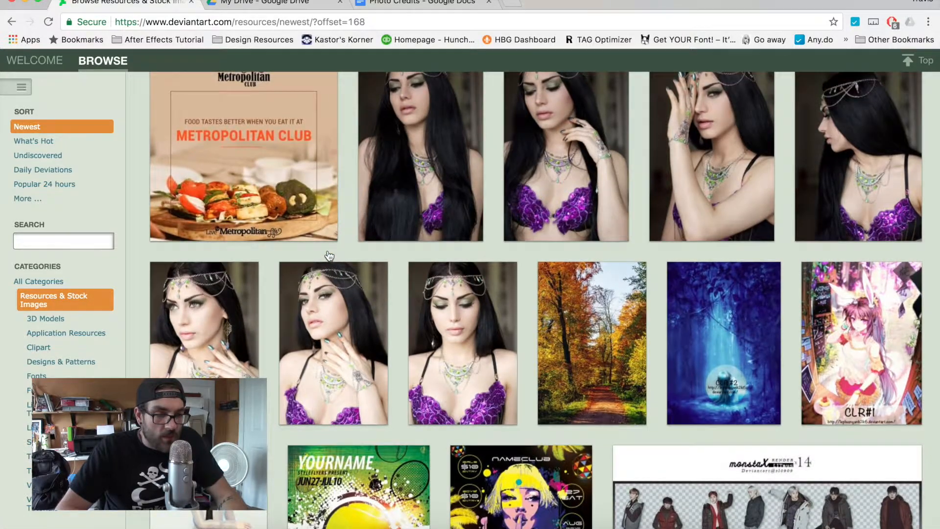
pyautogui.scroll(2, 329, 255)
pyautogui.scroll(-7, 329, 256)
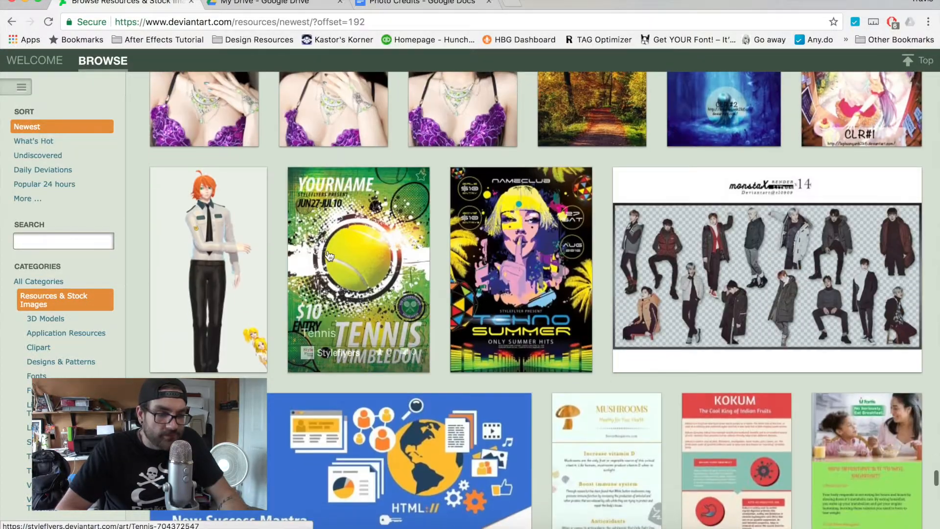
pyautogui.scroll(-8, 329, 256)
pyautogui.scroll(-4, 329, 255)
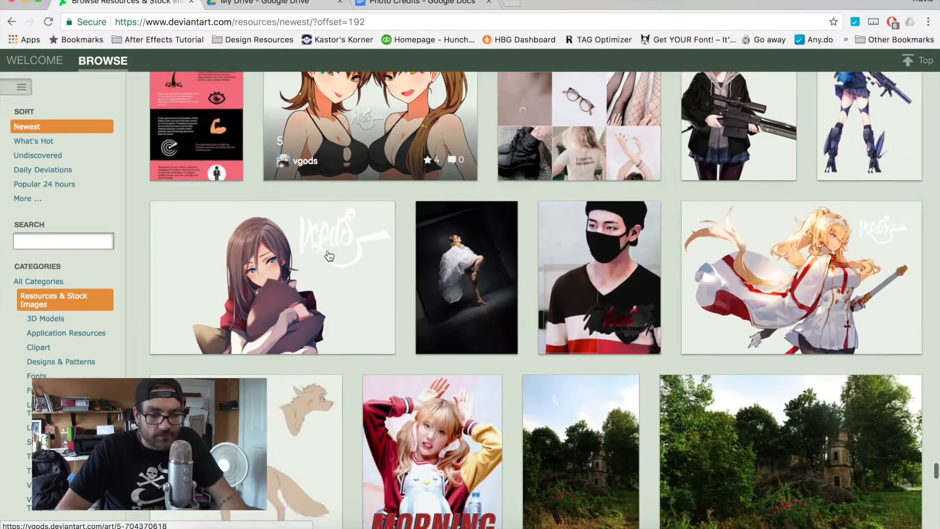
pyautogui.scroll(-5, 330, 256)
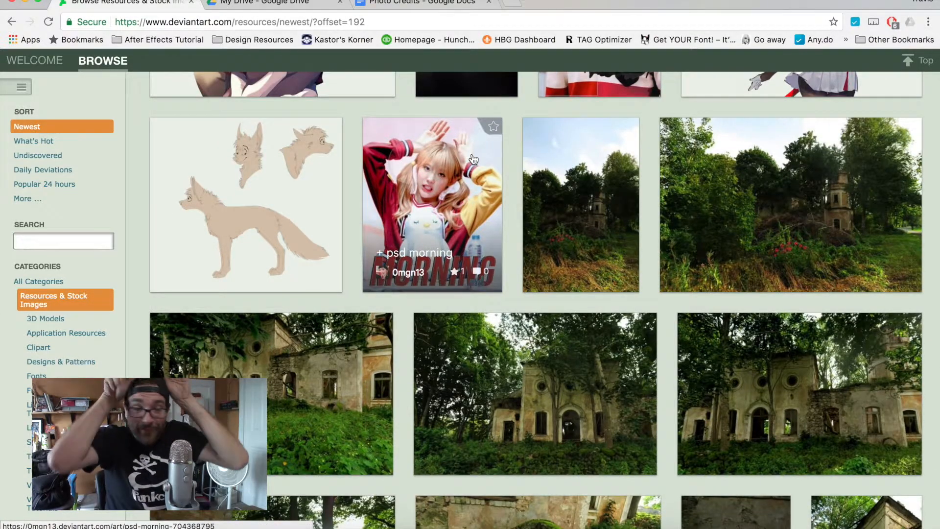
pyautogui.scroll(-7, 474, 158)
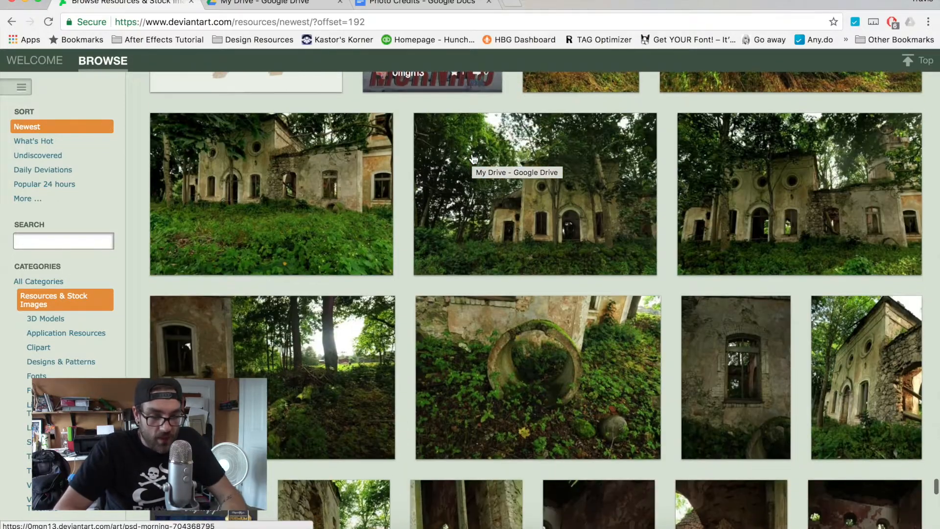
pyautogui.scroll(-10, 474, 159)
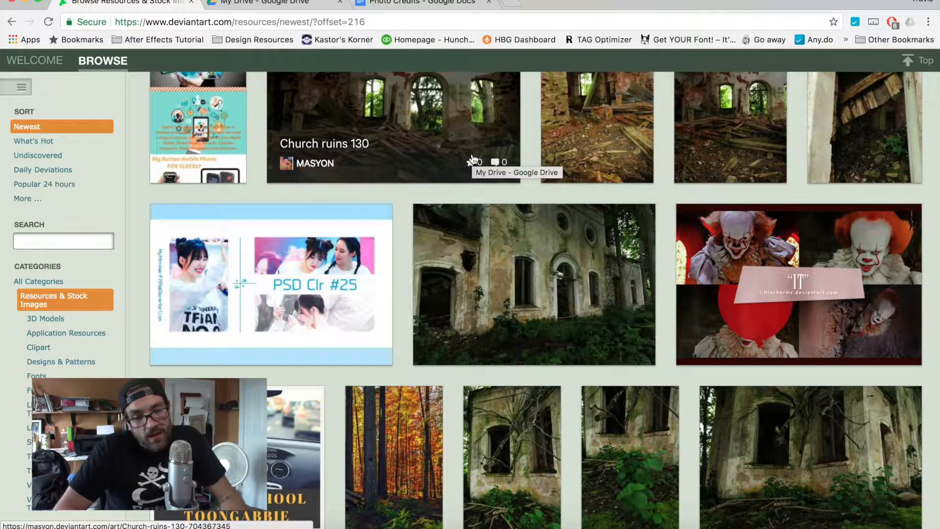
pyautogui.scroll(-10, 473, 159)
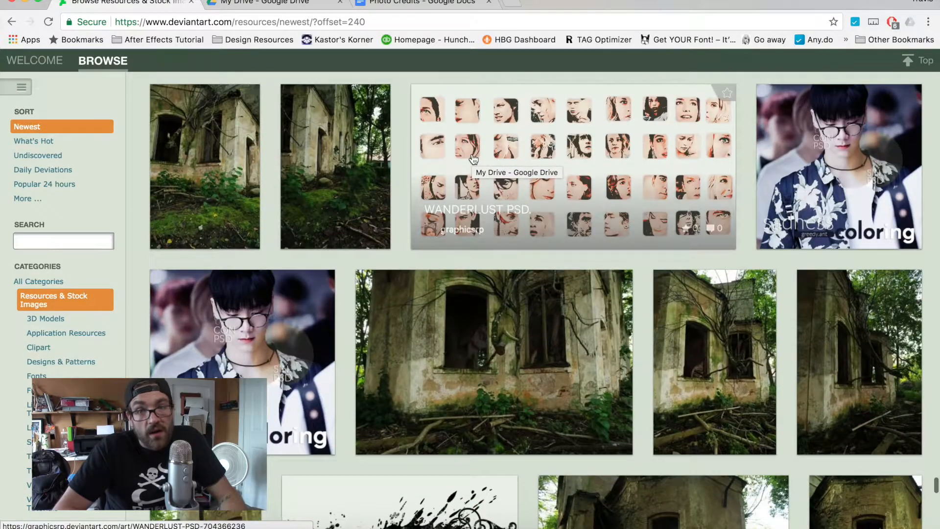
pyautogui.scroll(-10, 473, 158)
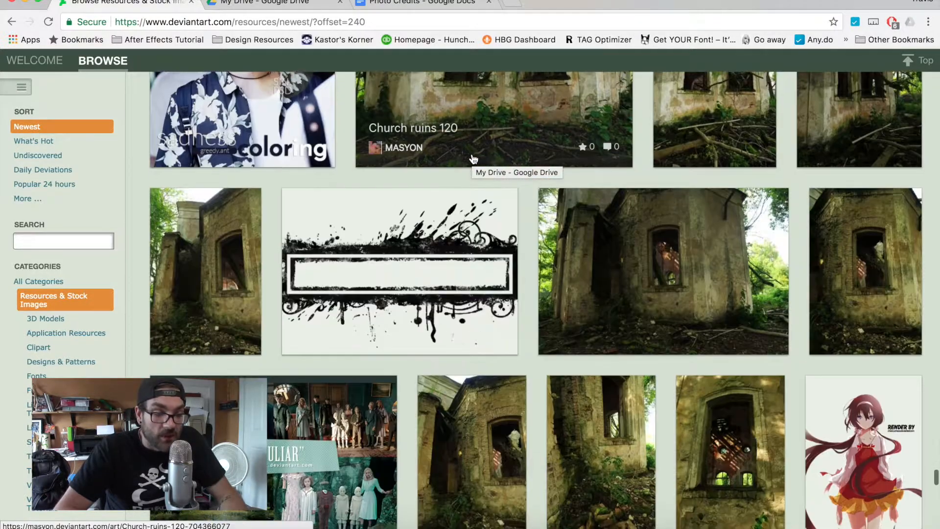
pyautogui.scroll(-10, 473, 158)
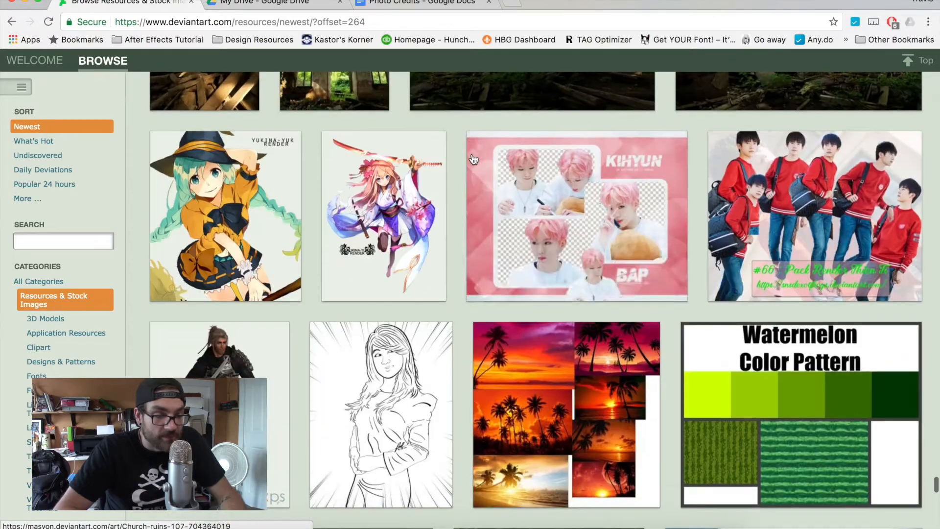
pyautogui.scroll(-8, 472, 153)
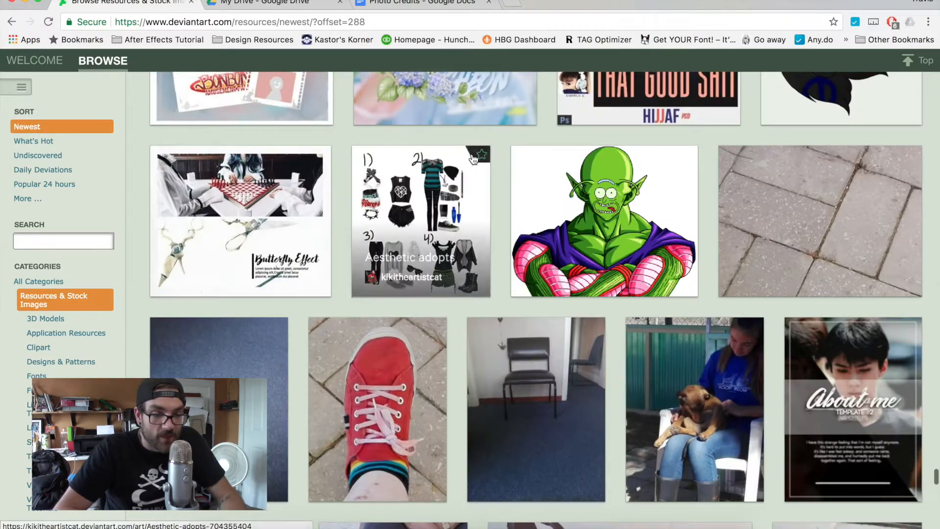
pyautogui.scroll(-6, 474, 158)
pyautogui.scroll(-5, 474, 158)
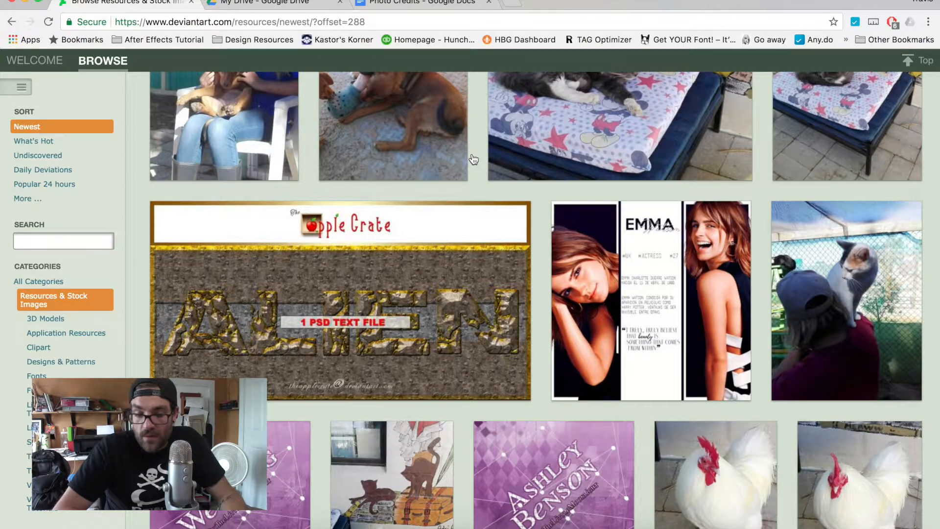
pyautogui.scroll(-6, 474, 159)
pyautogui.scroll(-15, 473, 157)
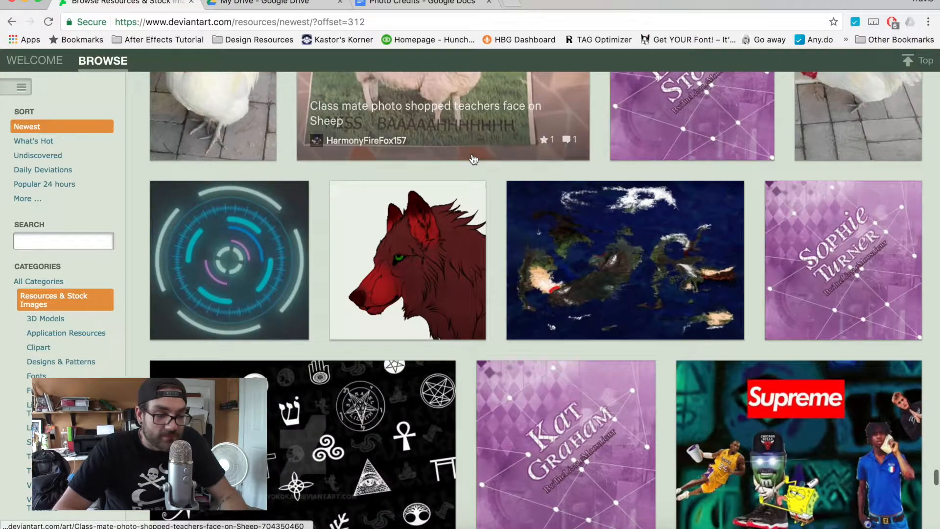
pyautogui.scroll(-15, 474, 158)
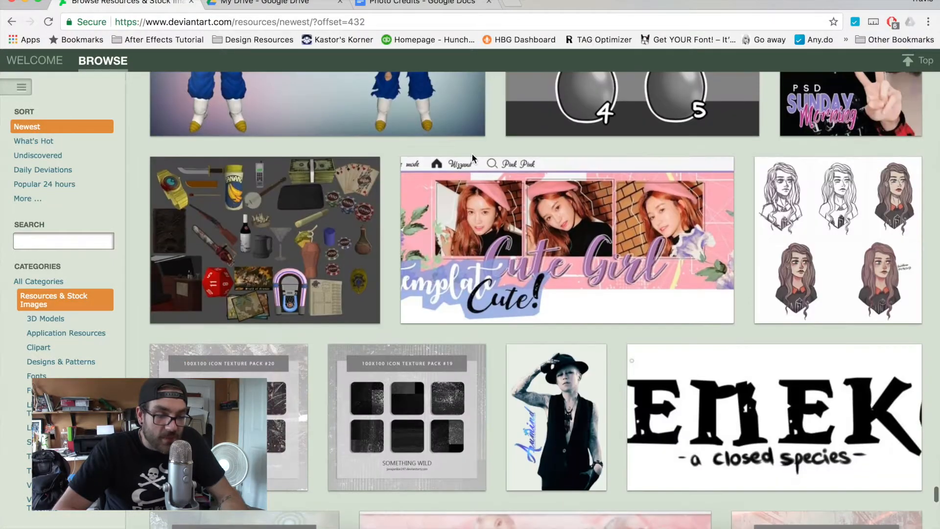
pyautogui.scroll(-15, 473, 159)
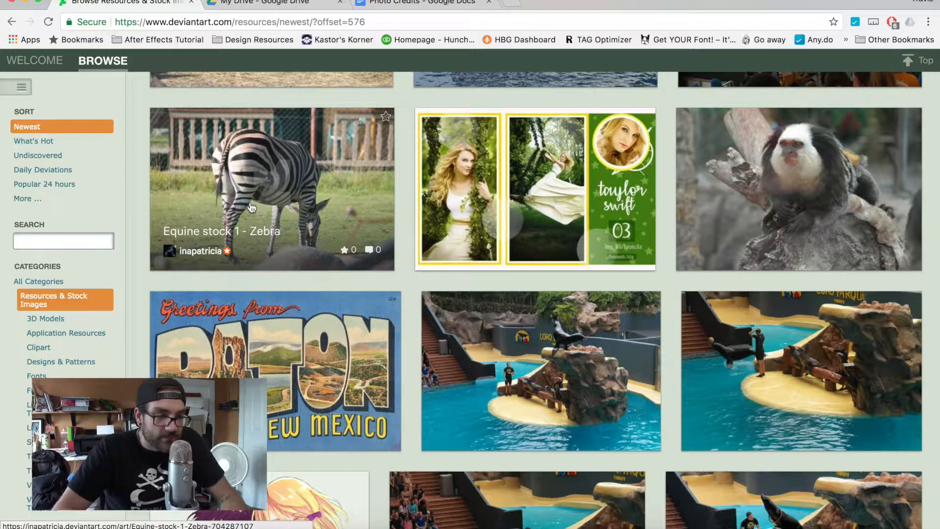
pyautogui.scroll(-15, 294, 159)
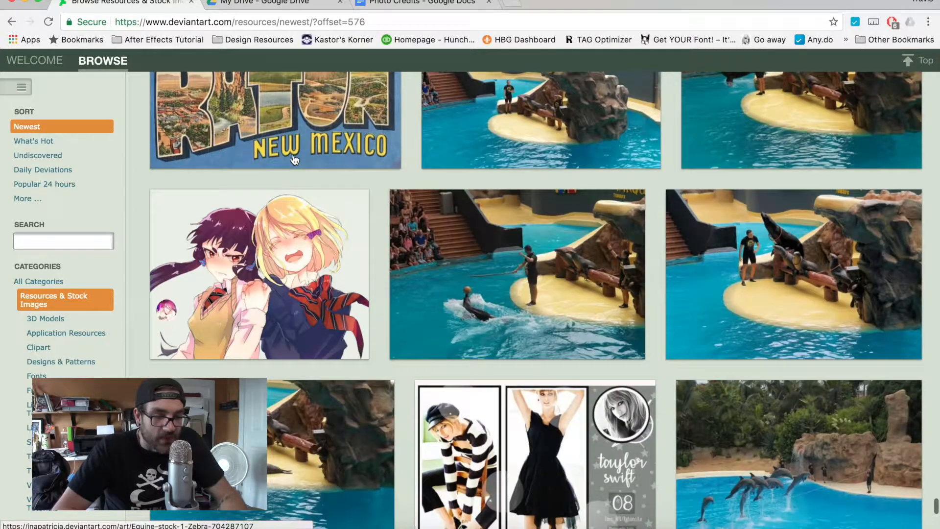
pyautogui.scroll(-10, 295, 159)
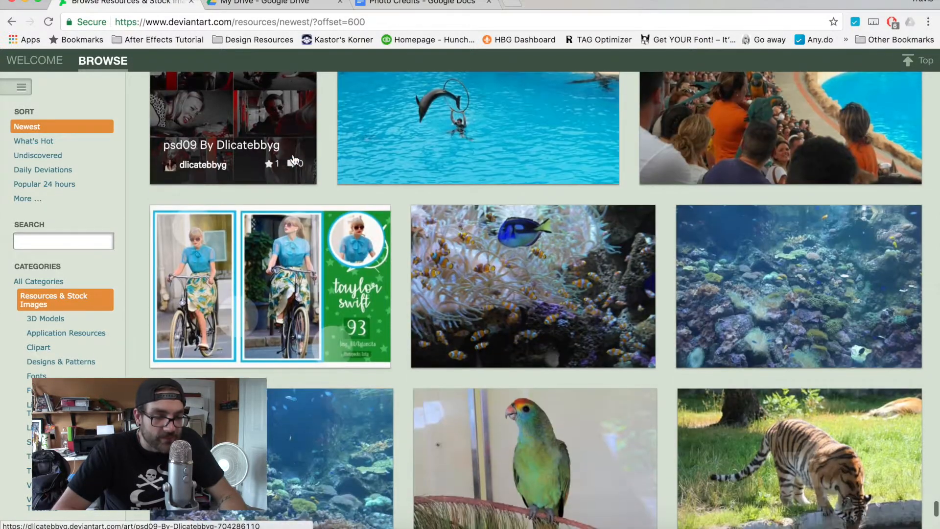
pyautogui.scroll(-10, 294, 159)
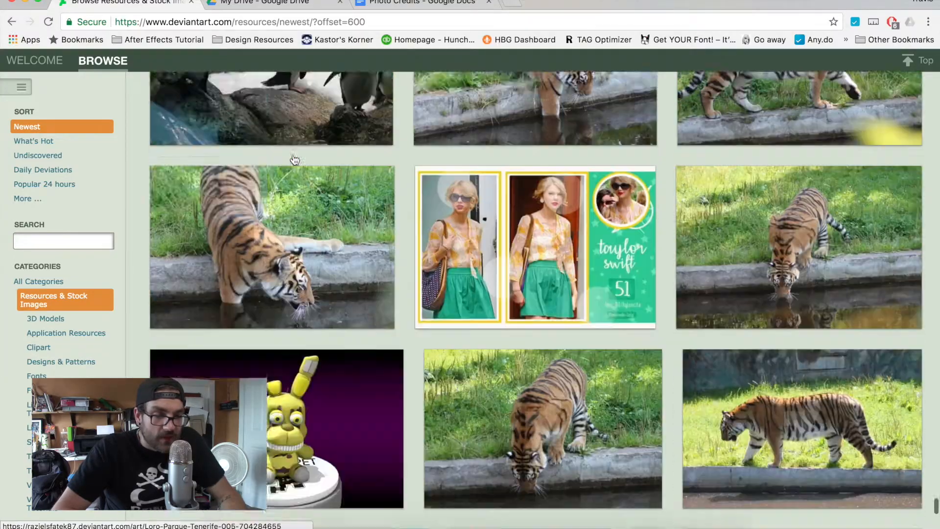
pyautogui.scroll(-10, 295, 159)
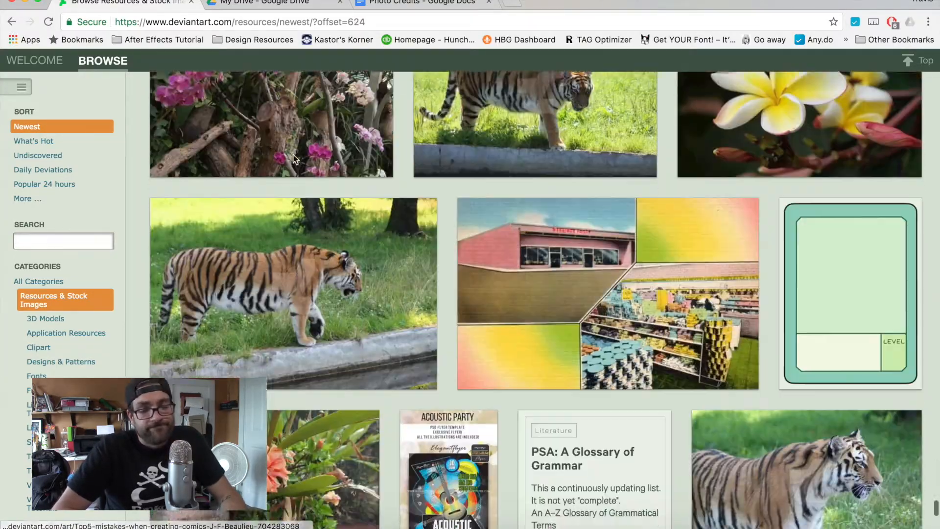
pyautogui.scroll(-10, 294, 159)
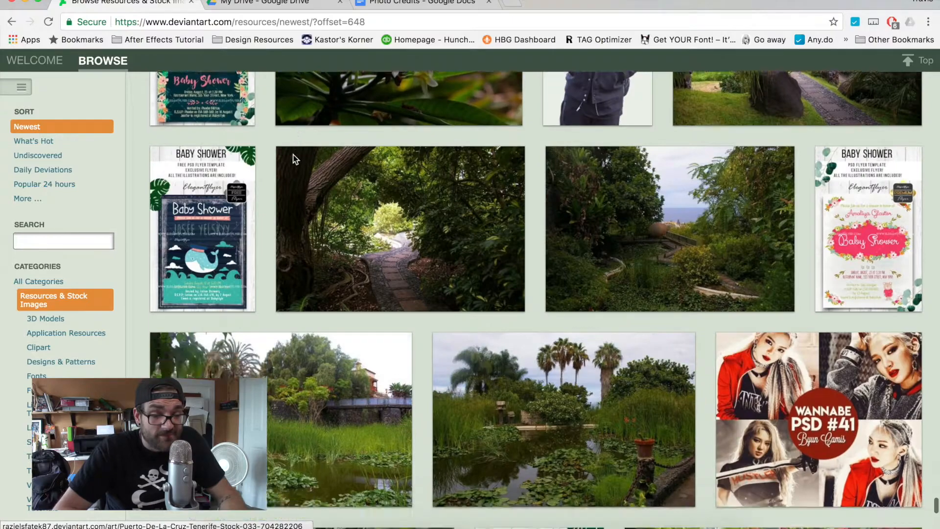
pyautogui.scroll(-5, 293, 158)
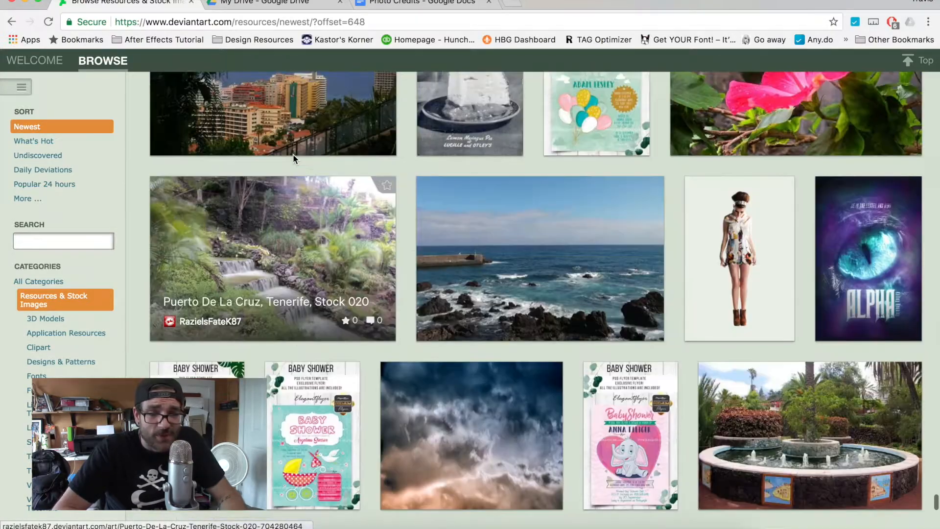
pyautogui.scroll(1, 293, 154)
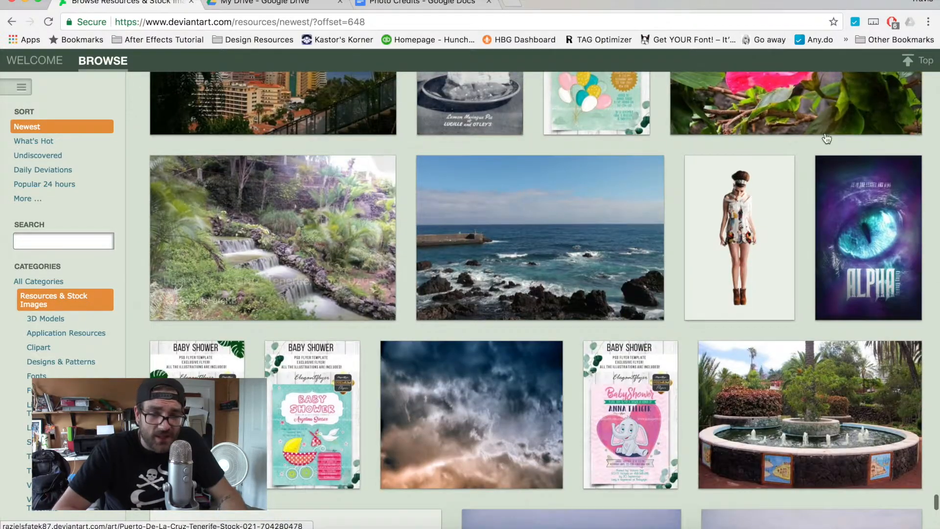
pyautogui.scroll(-15, 865, 237)
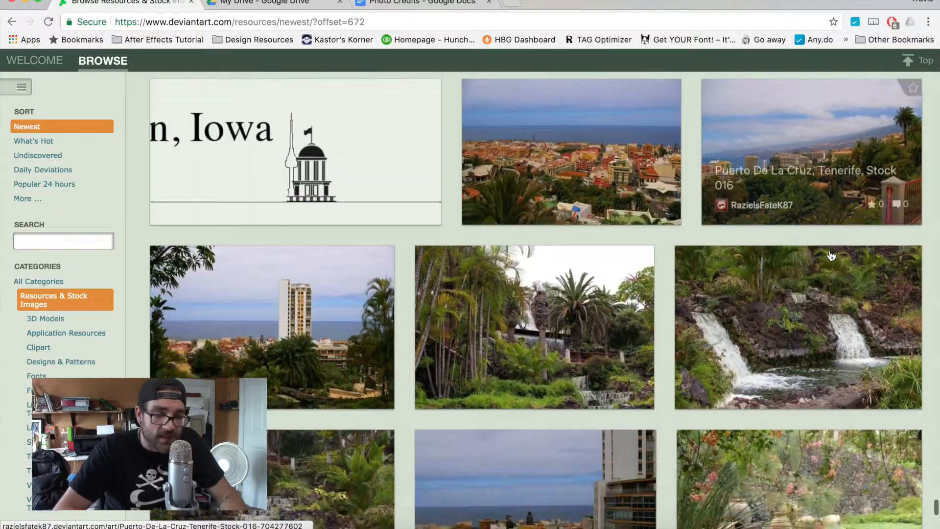
pyautogui.scroll(-15, 831, 255)
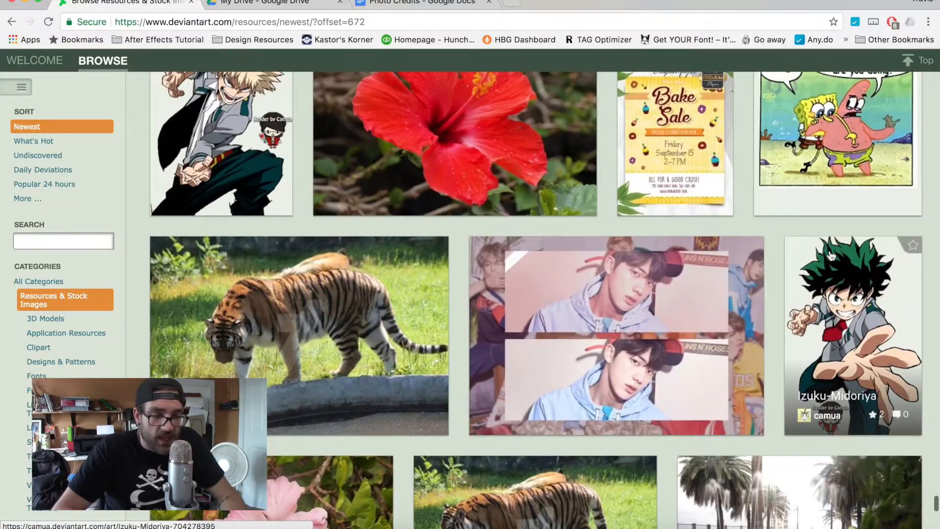
pyautogui.scroll(-15, 831, 256)
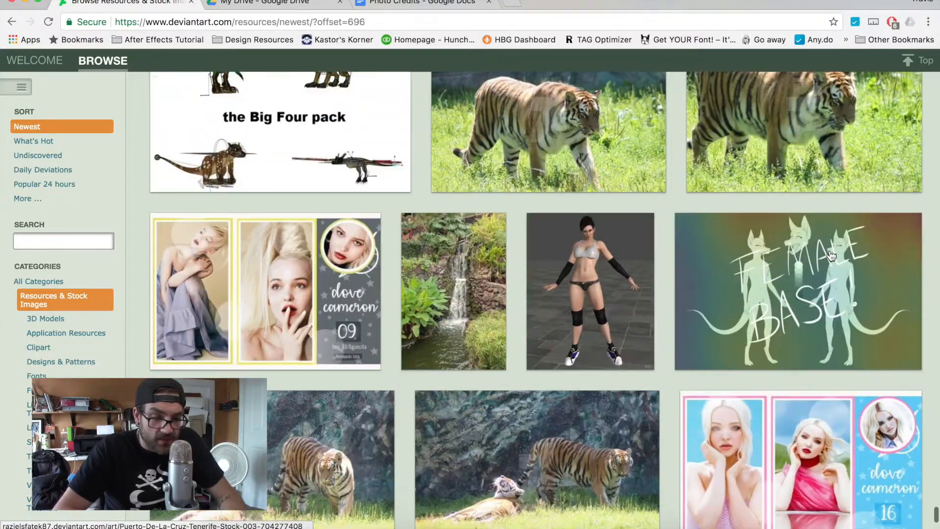
pyautogui.scroll(-15, 831, 255)
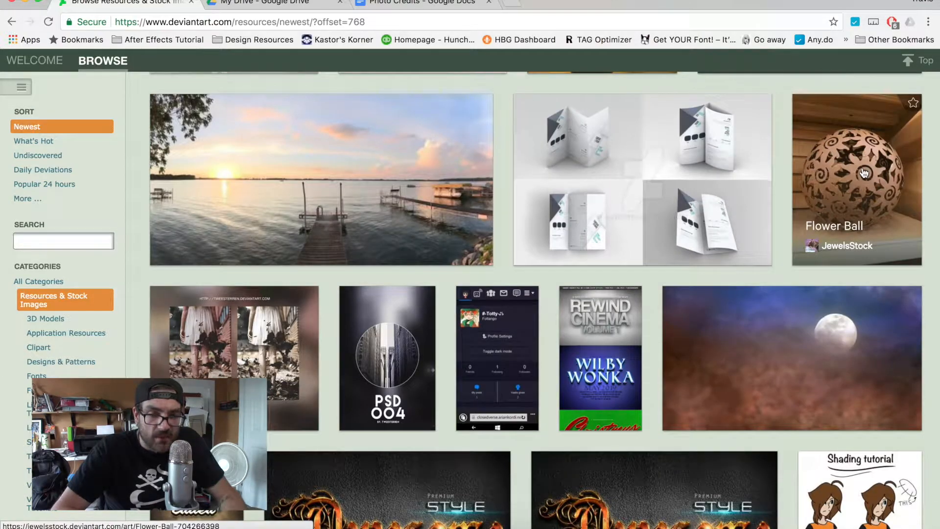
# Open the full-size download of the "Flower Ball" photo and add its page's address below the "stains of decay" link in the Photo Credits document
pyautogui.rightClick(864, 174)
pyautogui.click(816, 175)
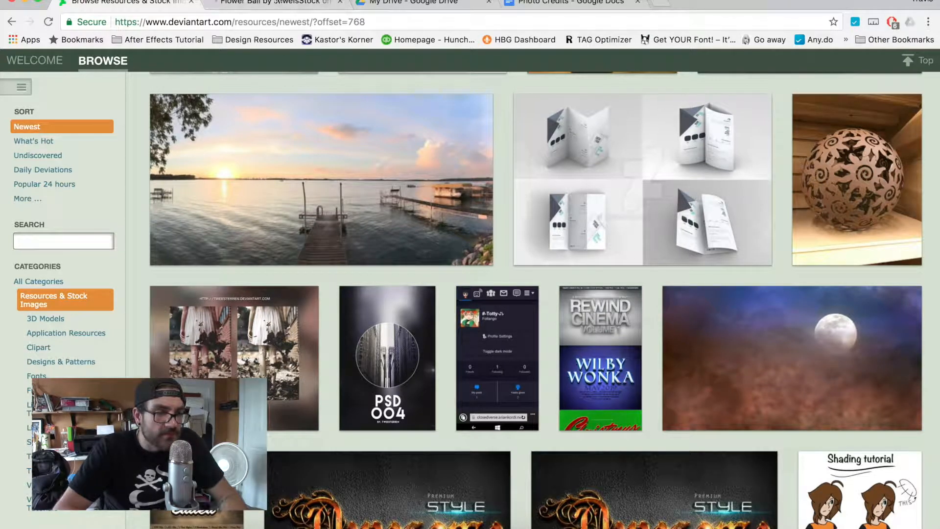
pyautogui.click(277, 4)
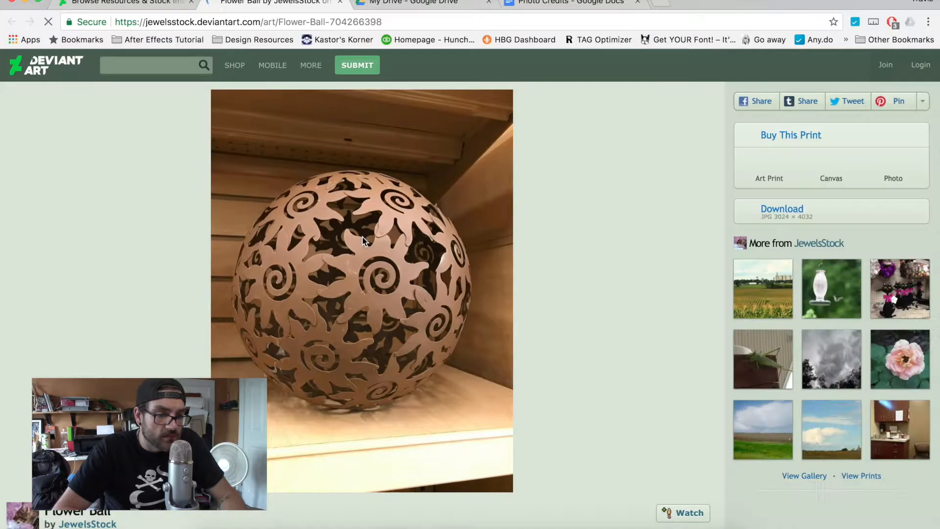
pyautogui.click(795, 225)
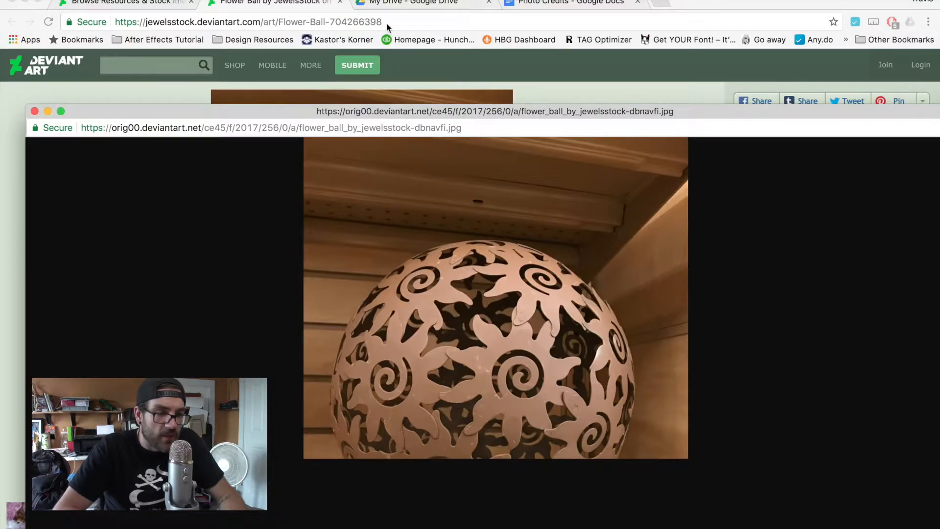
pyautogui.click(386, 22)
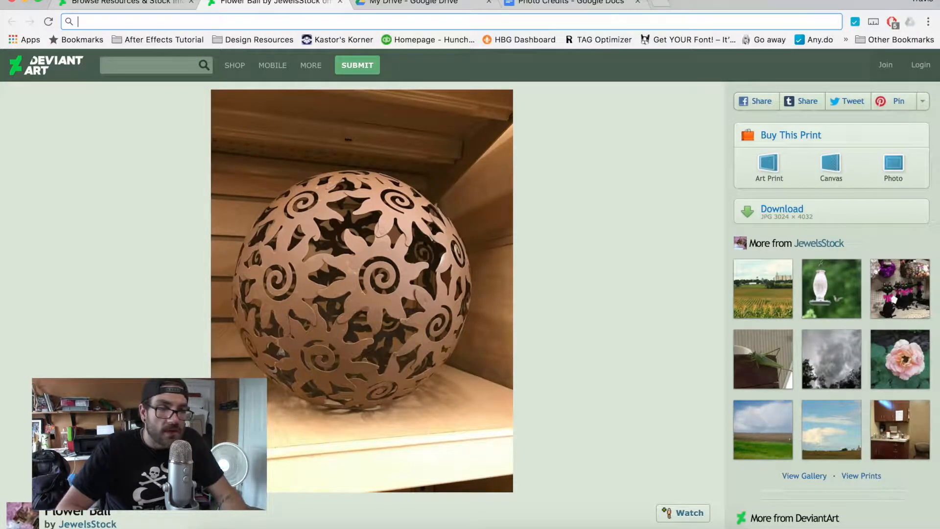
pyautogui.click(544, 6)
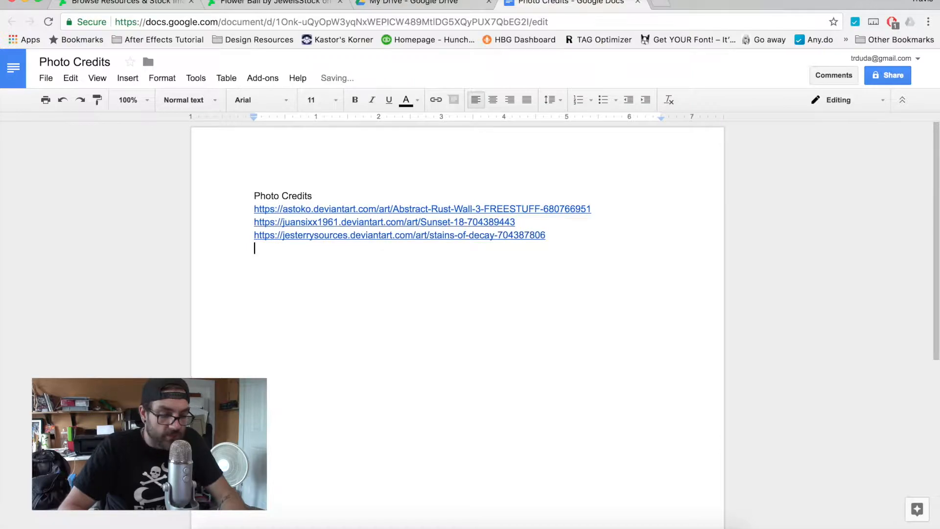
# Copy the full-size "Flower Ball" image from its browser window and paste it onto the Photoshop canvas above the leaf photo
pyautogui.hotkey('ctrl', 'Up')
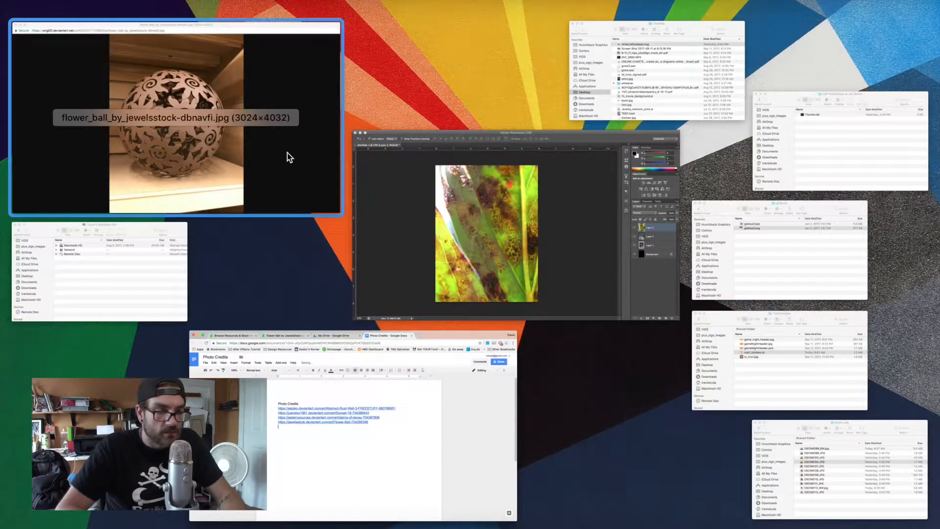
pyautogui.click(287, 156)
pyautogui.rightClick(453, 250)
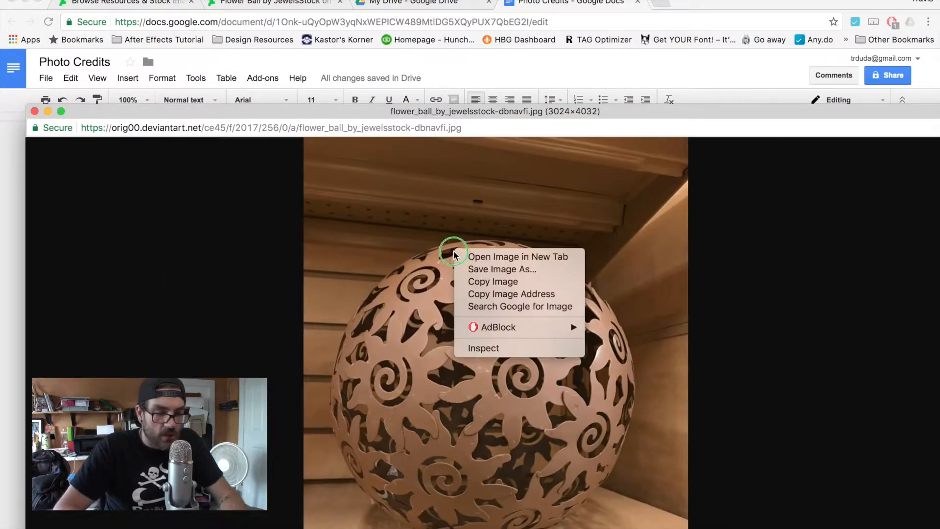
pyautogui.click(478, 282)
pyautogui.hotkey('ctrl', 'Up')
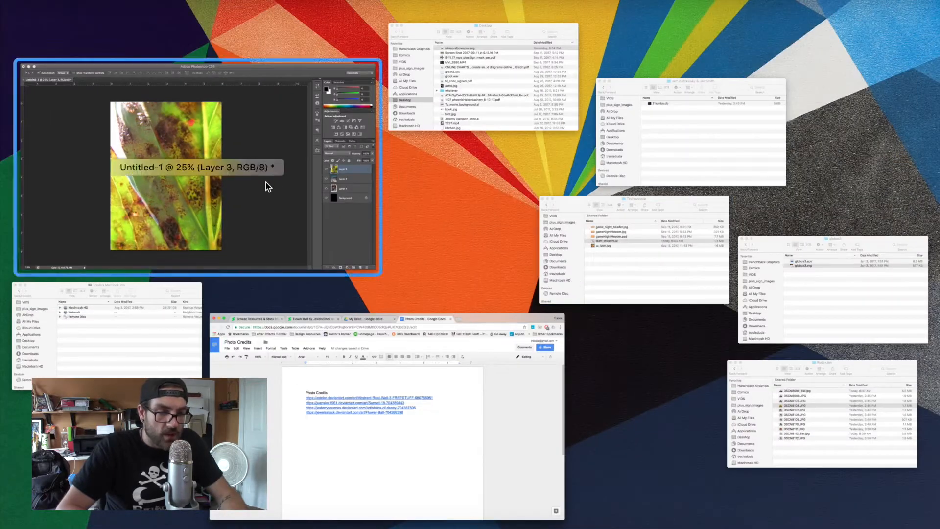
pyautogui.click(267, 184)
pyautogui.press('super+v')
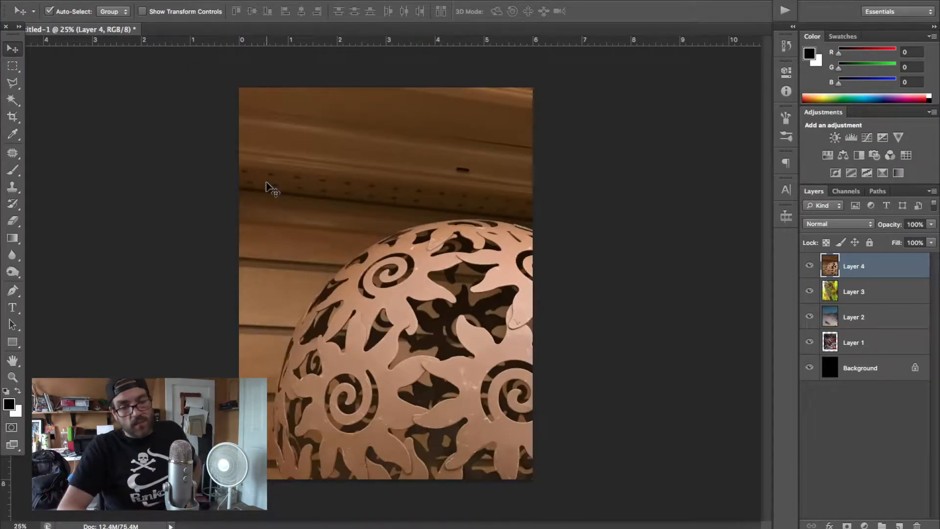
# Switch to the browser, close the "Flower Ball" DeviantArt page and return to the newest Resources & Stock Images listings
pyautogui.hotkey('ctrl', 'Up')
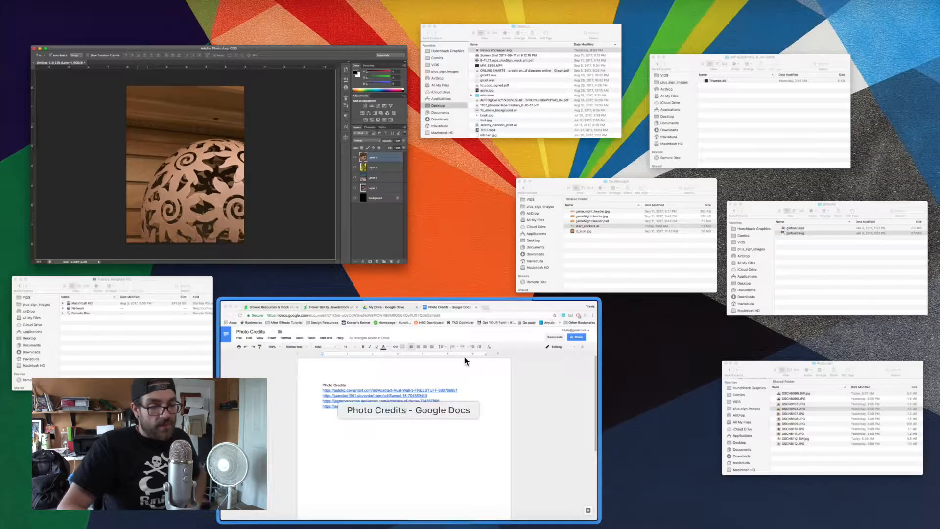
pyautogui.click(457, 399)
pyautogui.click(277, 7)
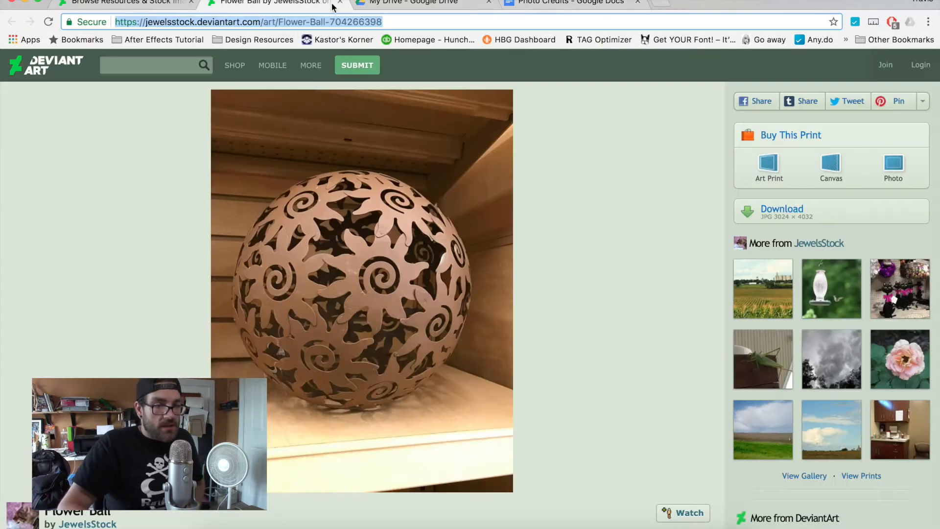
pyautogui.click(340, 4)
pyautogui.click(125, 3)
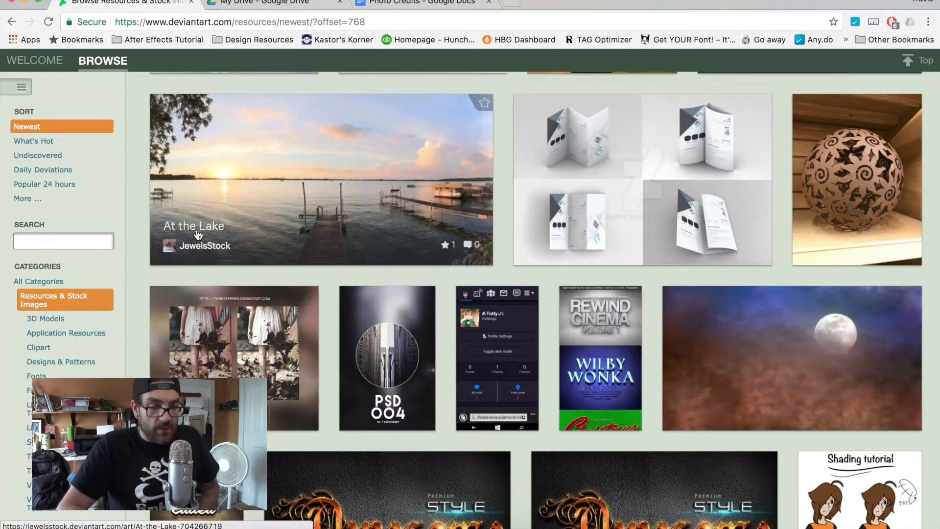
# Find the magenta "Free texture" and the upright crow photo "Bird Stock 150" in the listings and open each in its own tab
pyautogui.scroll(-5, 198, 235)
pyautogui.scroll(-6, 198, 235)
pyautogui.scroll(-10, 198, 235)
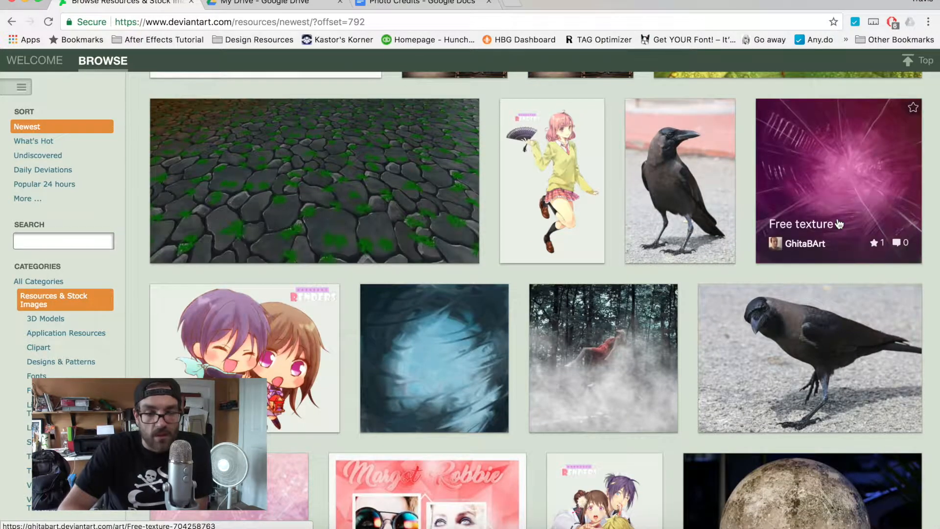
pyautogui.rightClick(861, 162)
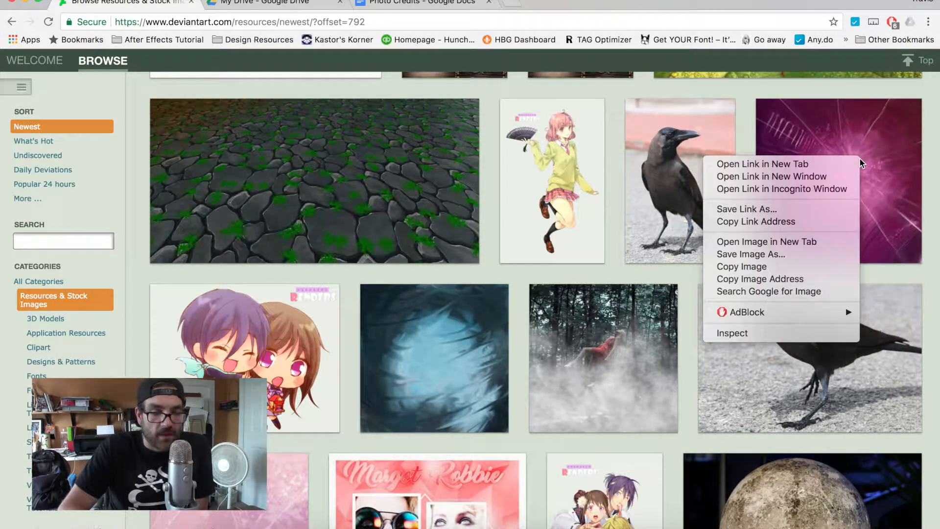
pyautogui.click(841, 165)
pyautogui.scroll(-2, 625, 289)
pyautogui.scroll(1, 625, 288)
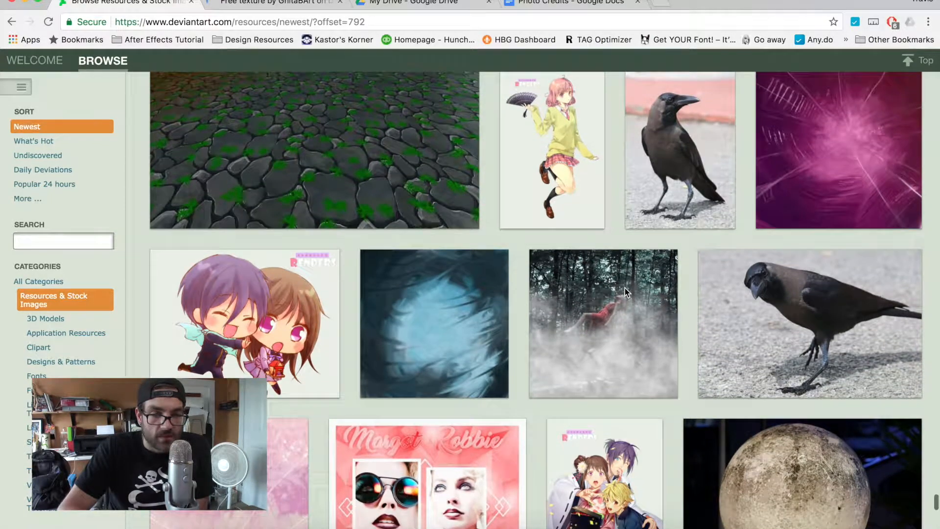
pyautogui.rightClick(675, 137)
pyautogui.click(699, 142)
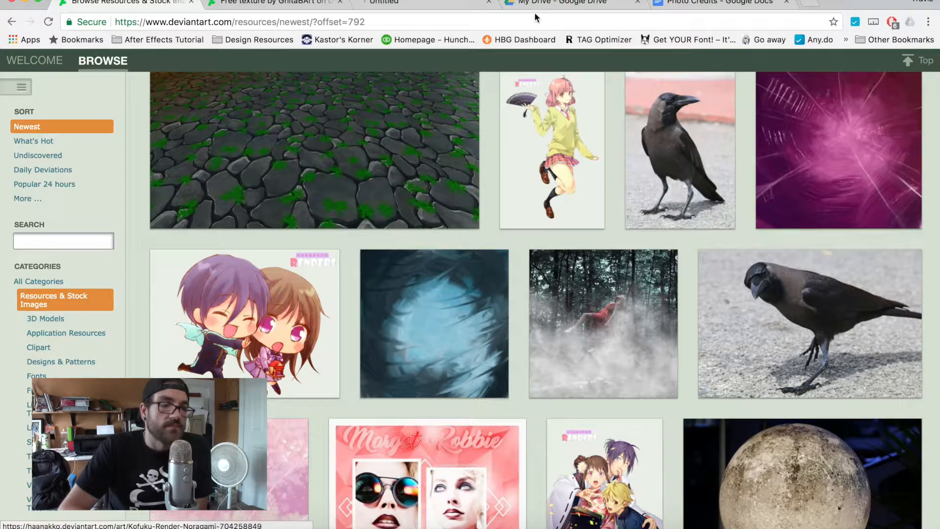
# Review the crow and "Free texture" pages, and close the "Free texture" page
pyautogui.click(414, 8)
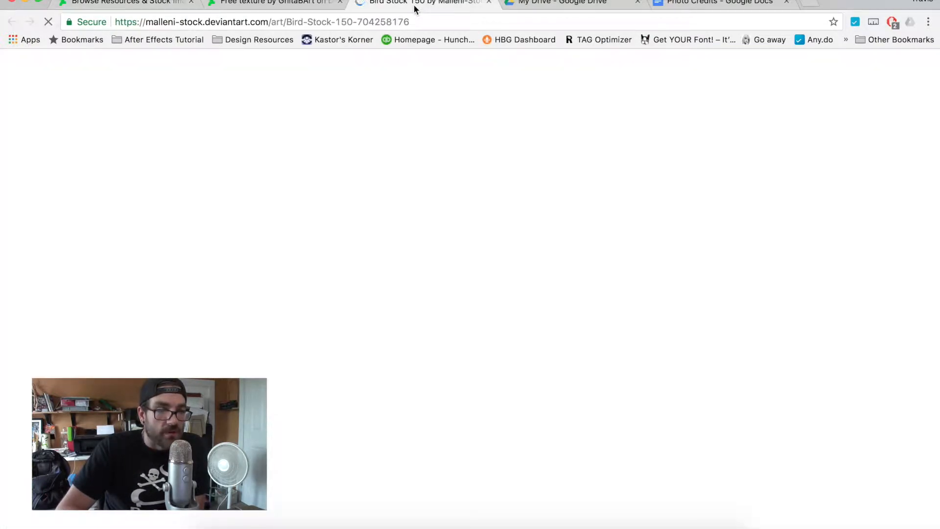
pyautogui.click(234, 4)
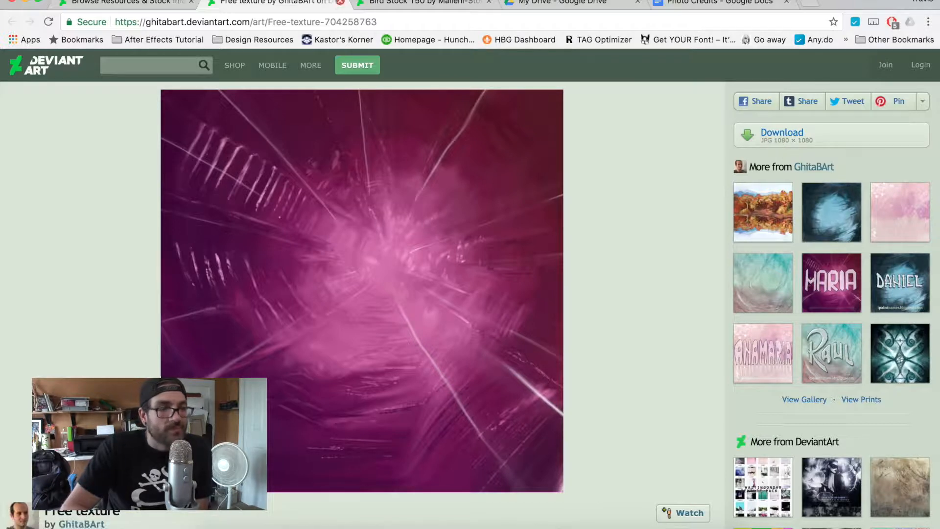
pyautogui.click(340, 4)
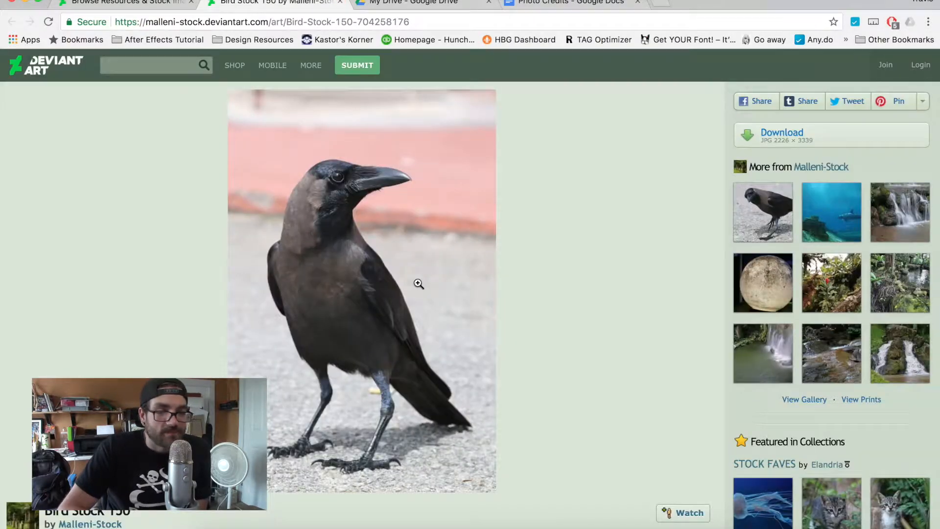
# Open the full-size download of "Bird Stock 150", copy the image and paste it onto the Photoshop canvas above the flower ball
pyautogui.click(841, 130)
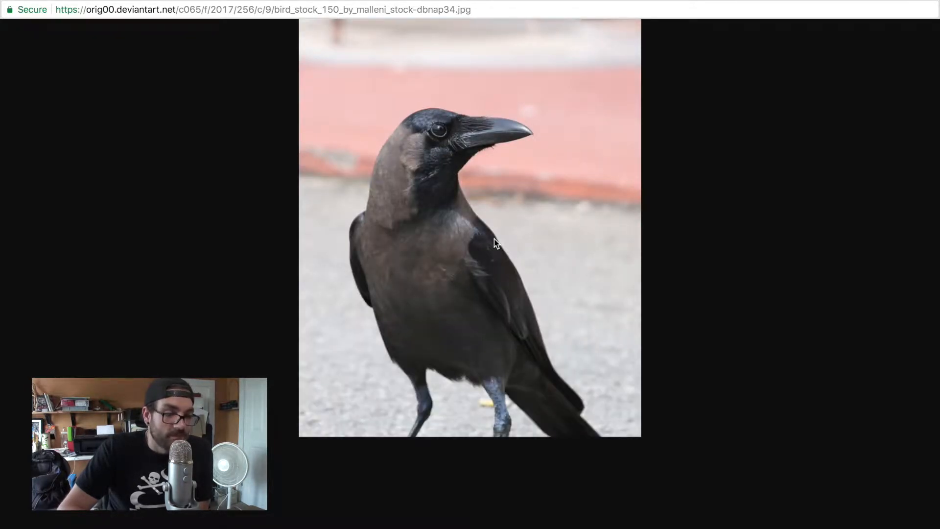
pyautogui.rightClick(426, 344)
pyautogui.click(462, 375)
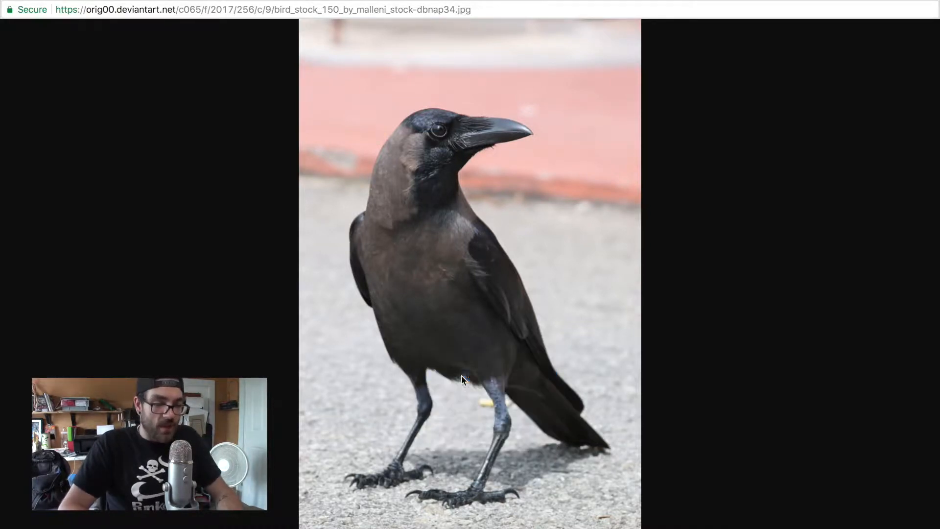
pyautogui.hotkey('ctrl', 'Up')
pyautogui.click(372, 126)
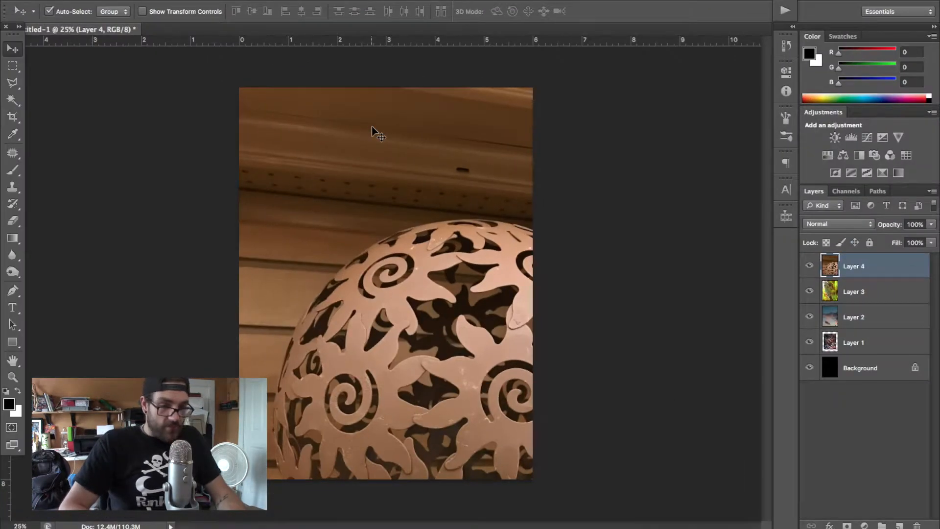
pyautogui.press('super+v')
# Switch to the browser and add the "Bird Stock 150" page's address below the "Flower Ball" link in the Photo Credits document
pyautogui.hotkey('ctrl', 'Up')
pyautogui.click(217, 292)
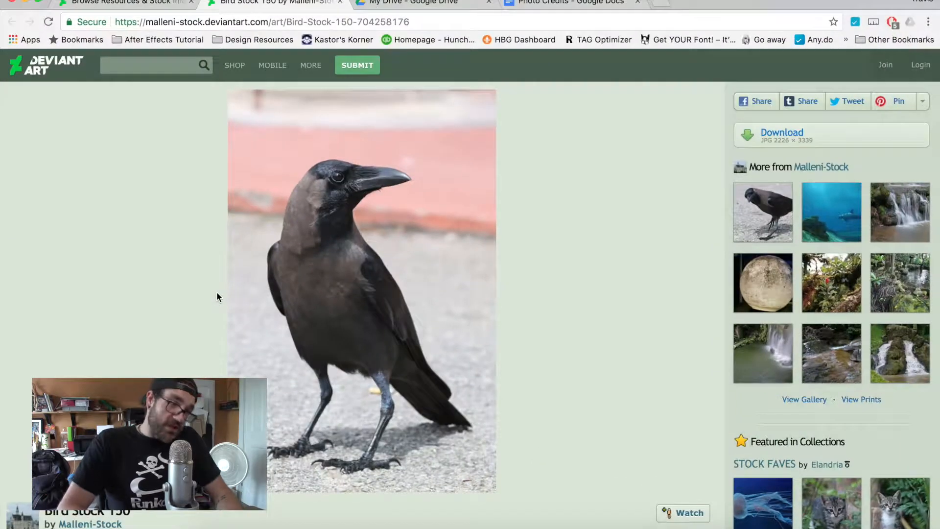
pyautogui.click(121, 4)
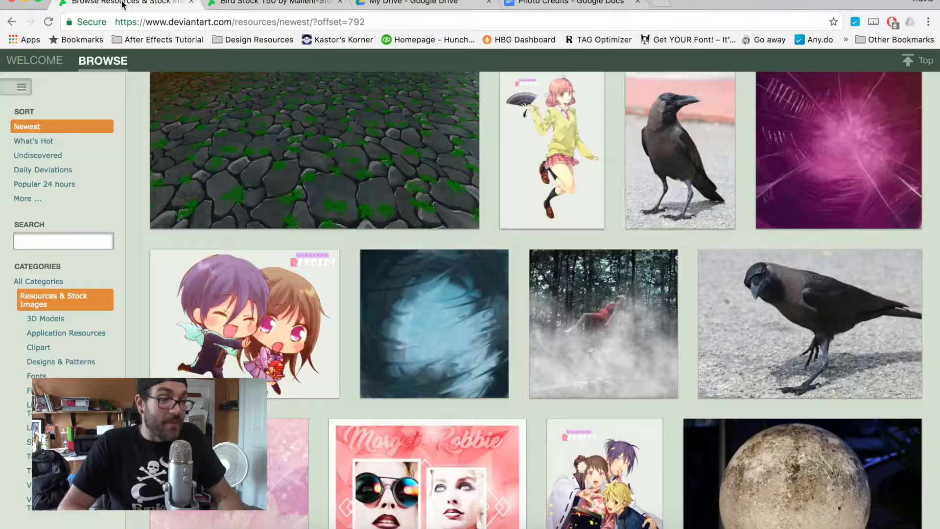
pyautogui.click(276, 4)
pyautogui.click(277, 22)
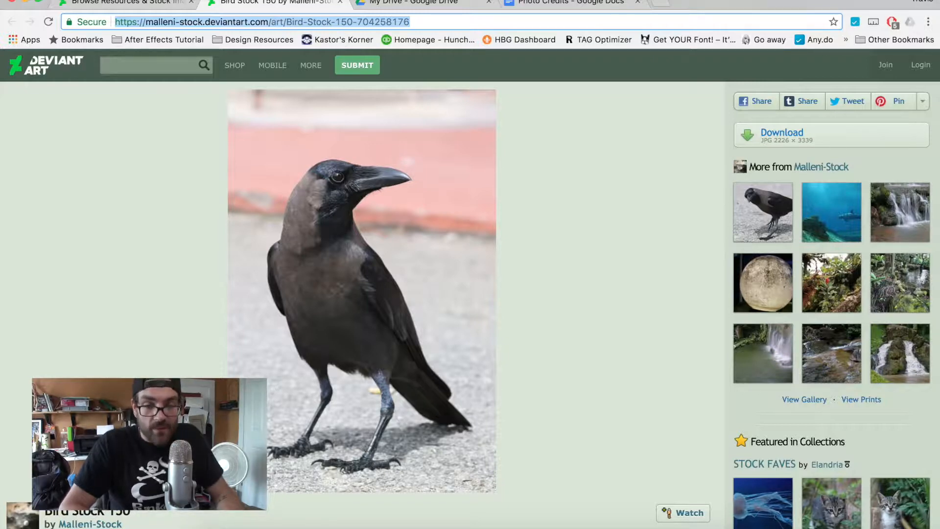
pyautogui.click(574, 3)
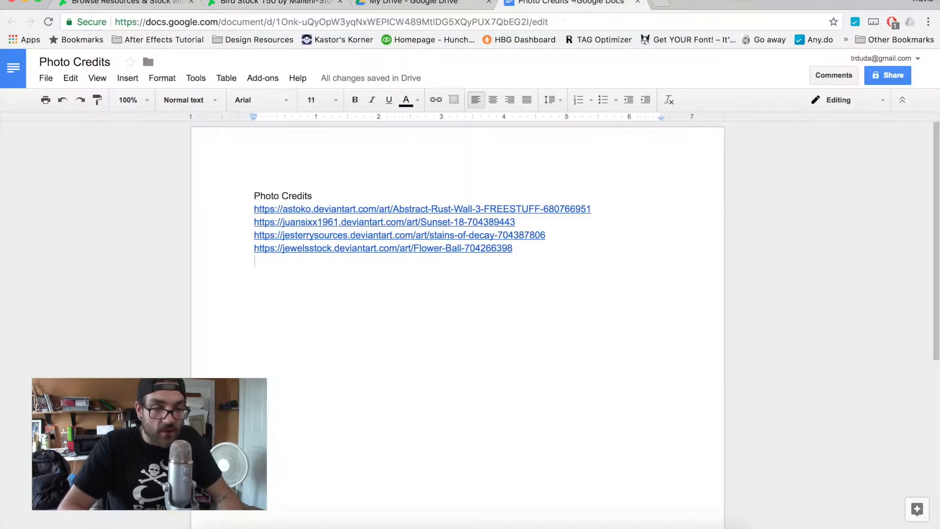
pyautogui.hotkey('ctrl', 'Up')
pyautogui.hotkey('ctrl', 'Up')
# Close the "Bird Stock 150" DeviantArt page and return to the newest Resources & Stock Images listings
pyautogui.click(275, 4)
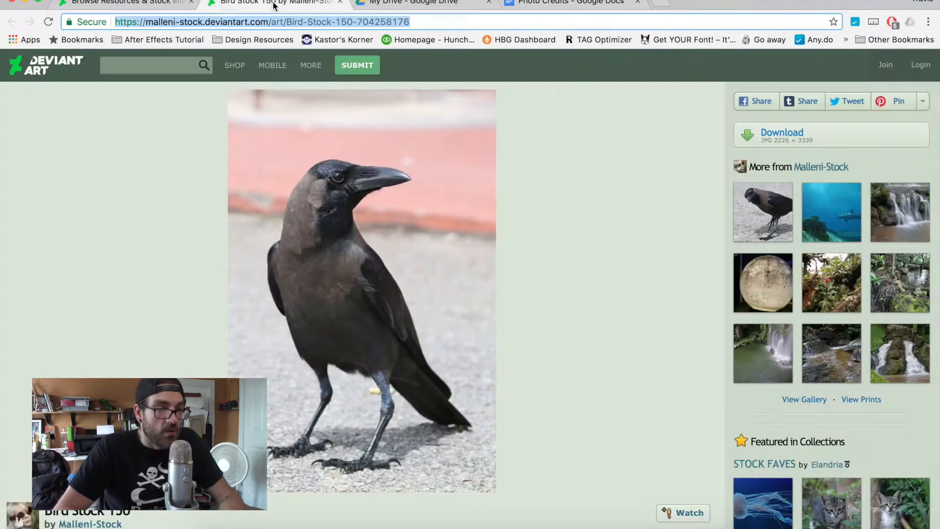
pyautogui.click(340, 2)
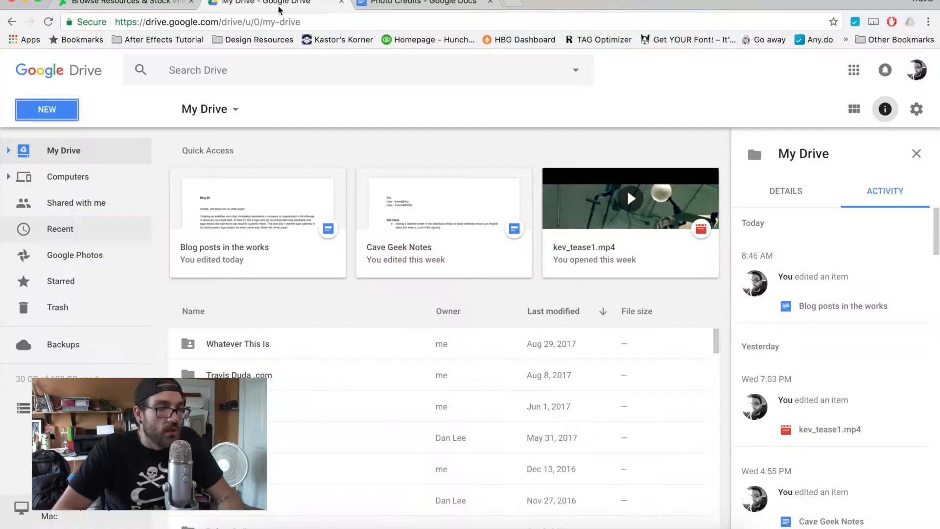
pyautogui.click(142, 4)
# Look through the newest Resources & Stock Images listings for usable photos and check the link options of "Great Dane Skull"
pyautogui.scroll(-6, 388, 300)
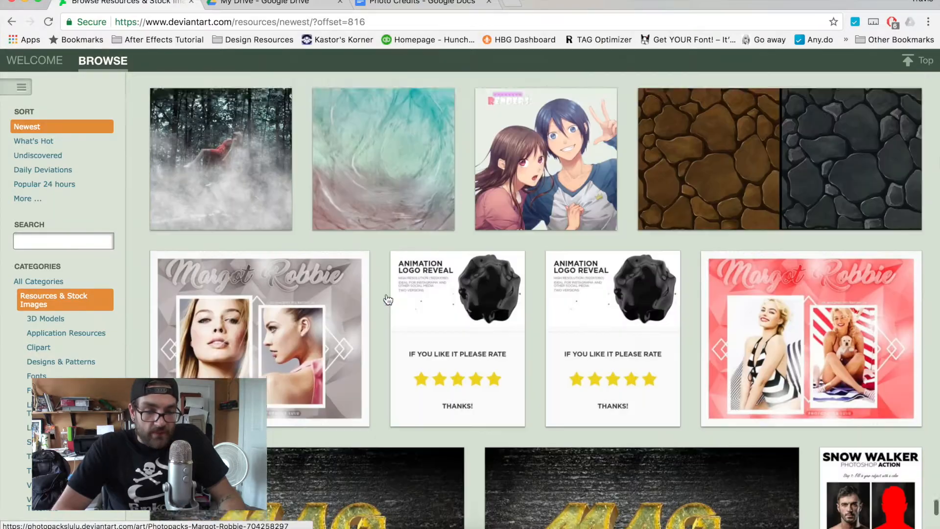
pyautogui.scroll(-20, 387, 294)
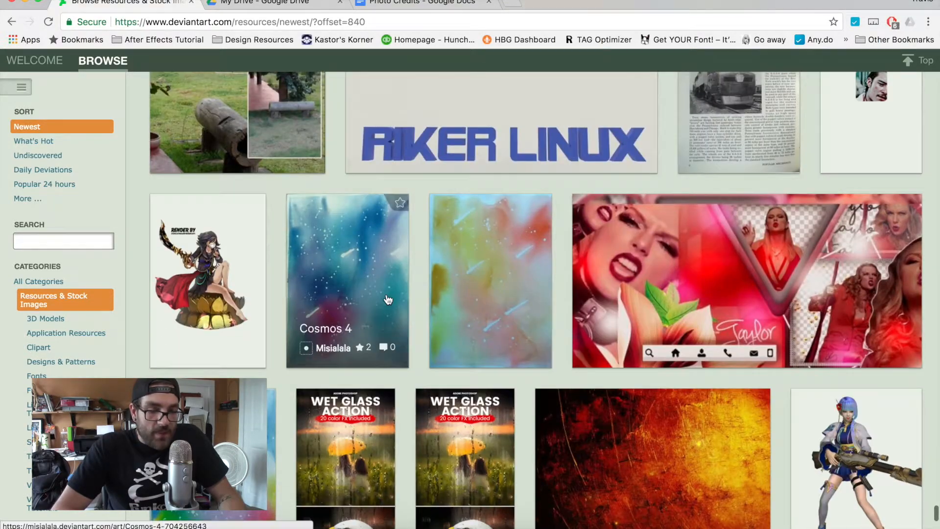
pyautogui.scroll(-20, 386, 294)
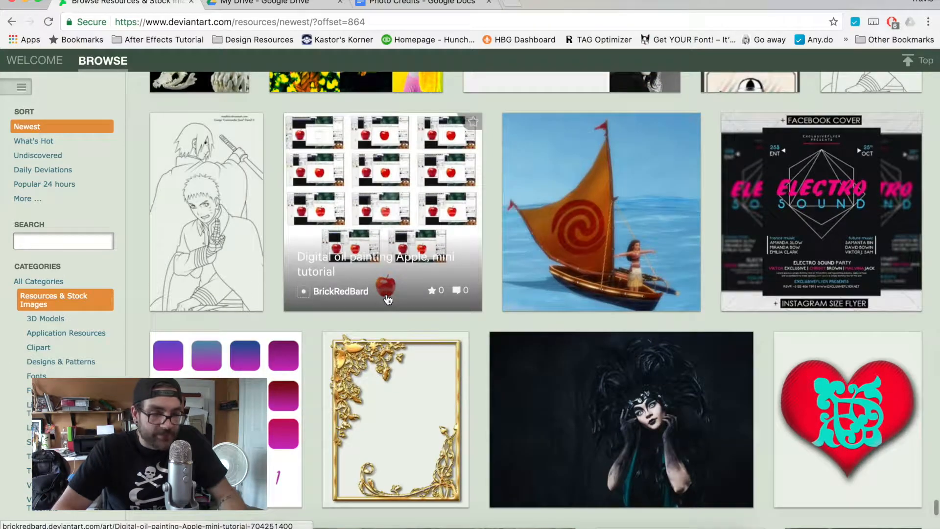
pyautogui.scroll(4, 387, 296)
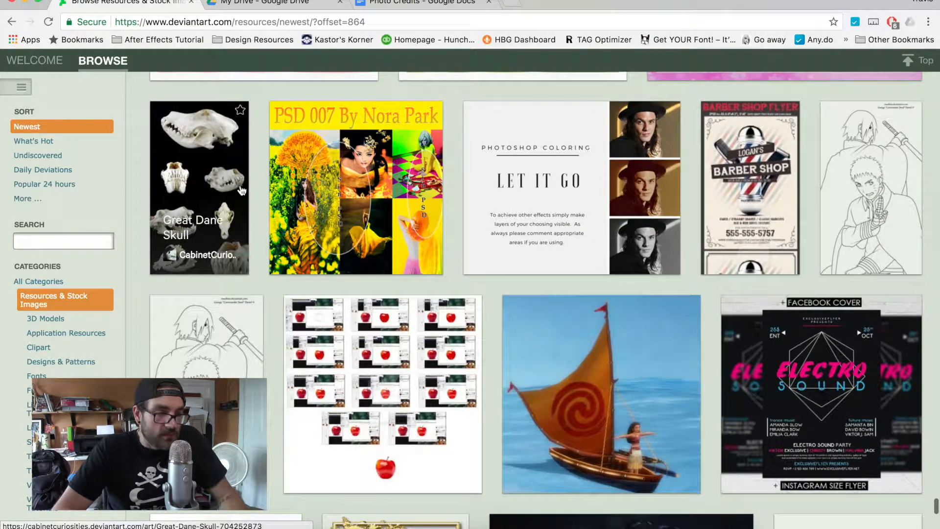
pyautogui.rightClick(200, 184)
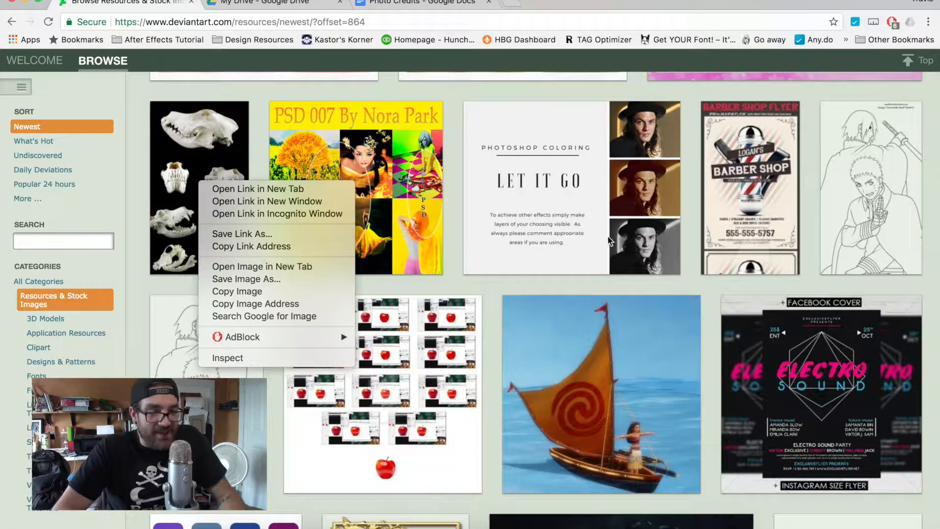
pyautogui.click(454, 171)
# Examine the older listings beyond "Great Dane Skull" in the newest Resources & Stock Images for further usable textures and stock photos
pyautogui.scroll(-8, 455, 171)
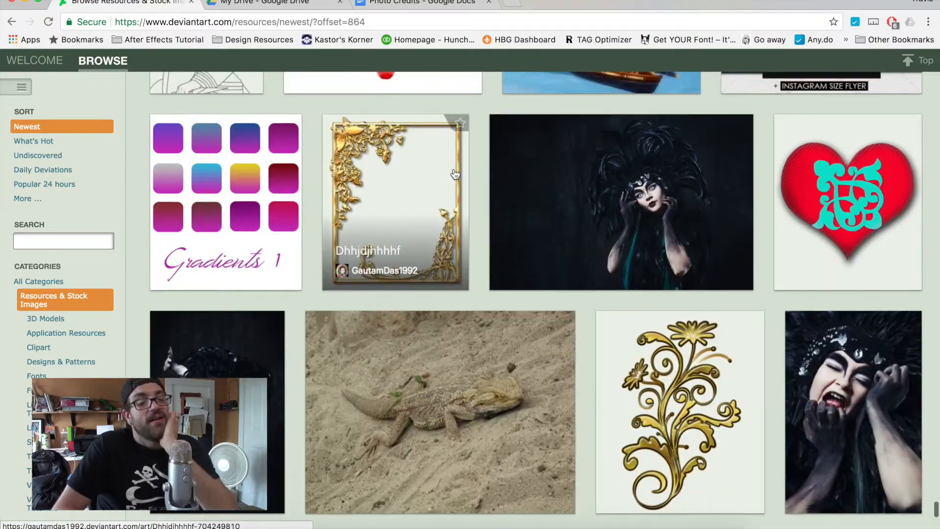
pyautogui.scroll(-7, 455, 173)
pyautogui.scroll(-15, 455, 174)
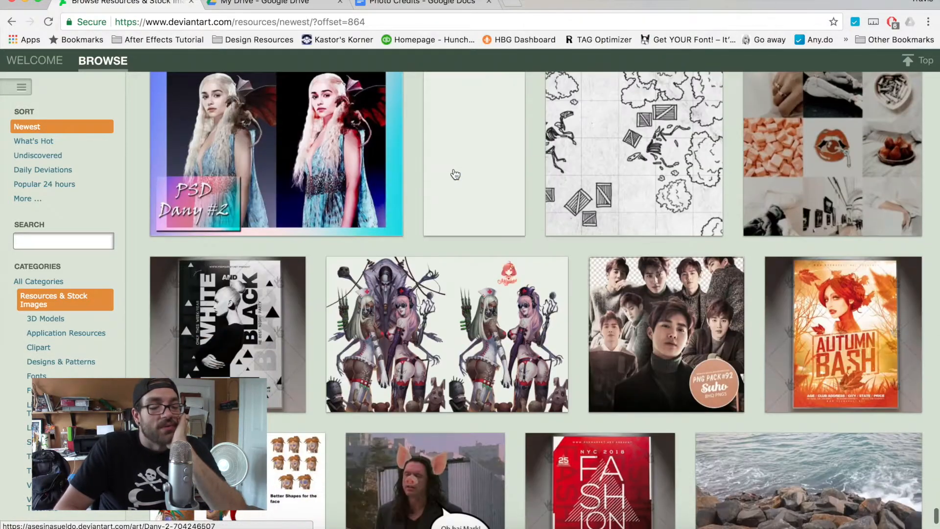
pyautogui.scroll(3, 455, 174)
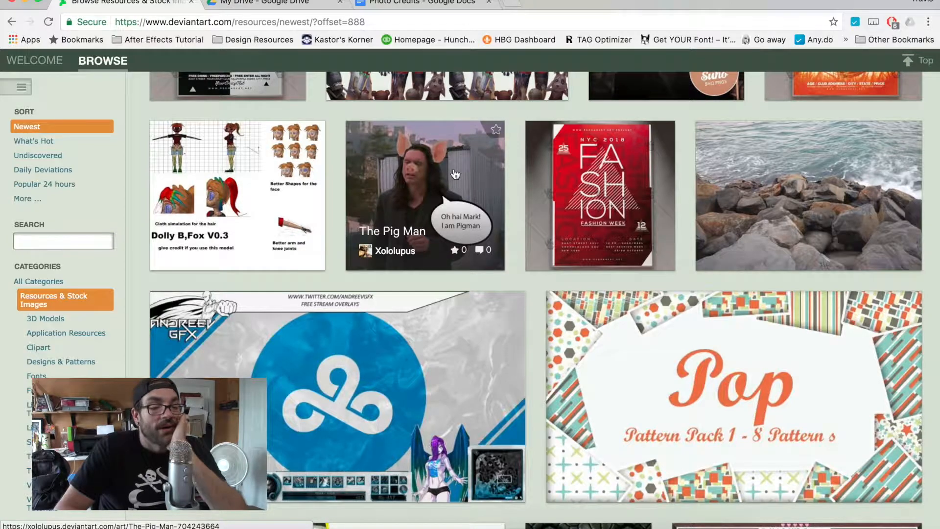
pyautogui.scroll(-17, 455, 173)
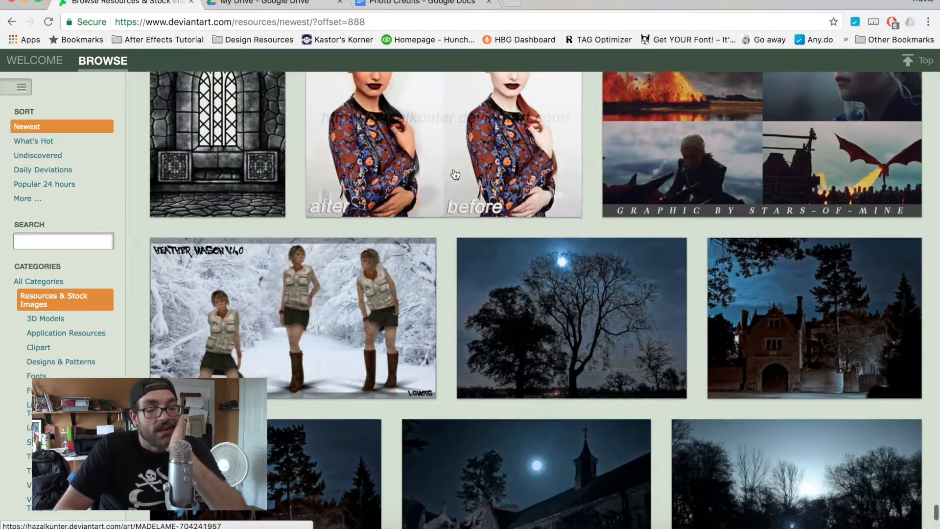
pyautogui.scroll(-12, 455, 174)
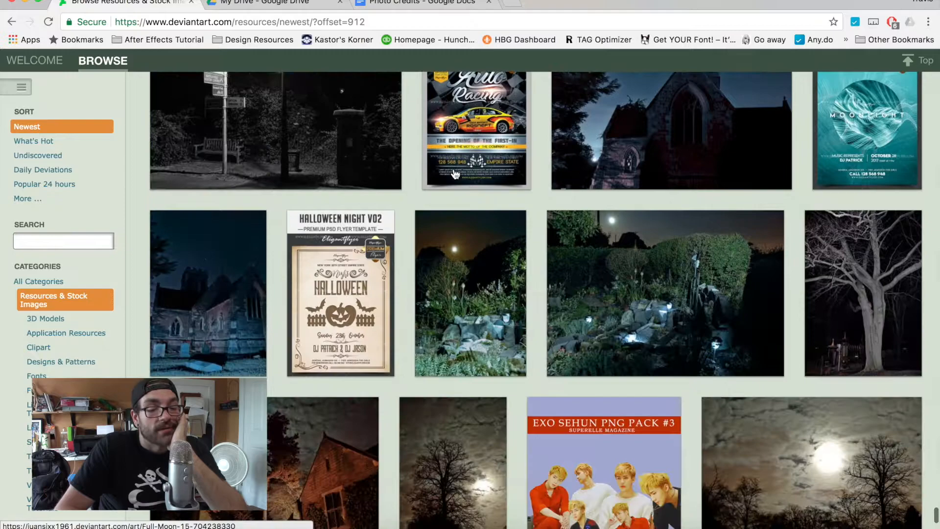
pyautogui.scroll(-15, 455, 174)
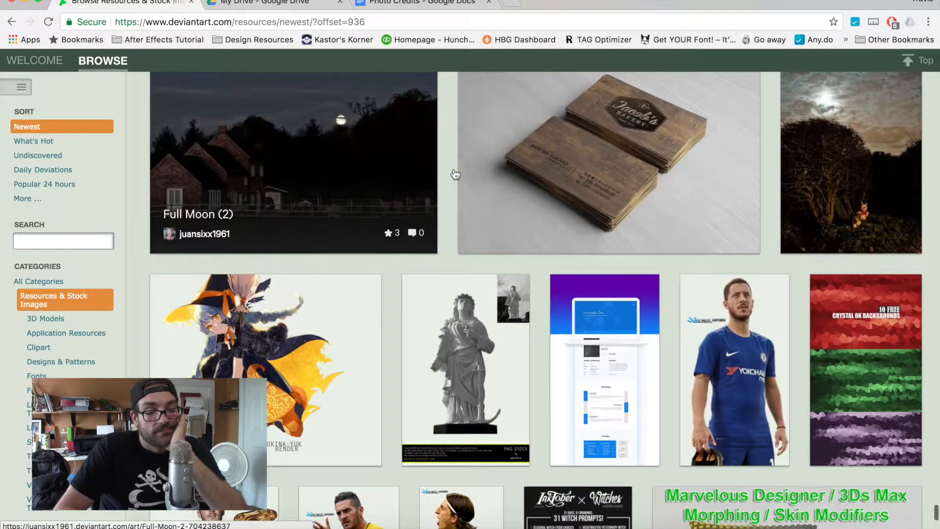
pyautogui.scroll(-15, 455, 174)
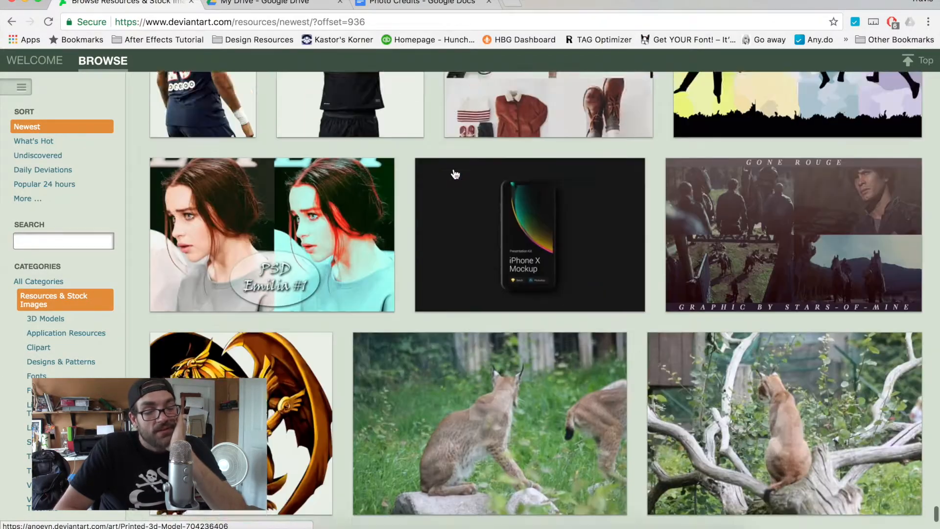
pyautogui.scroll(-6, 455, 174)
pyautogui.scroll(-15, 455, 174)
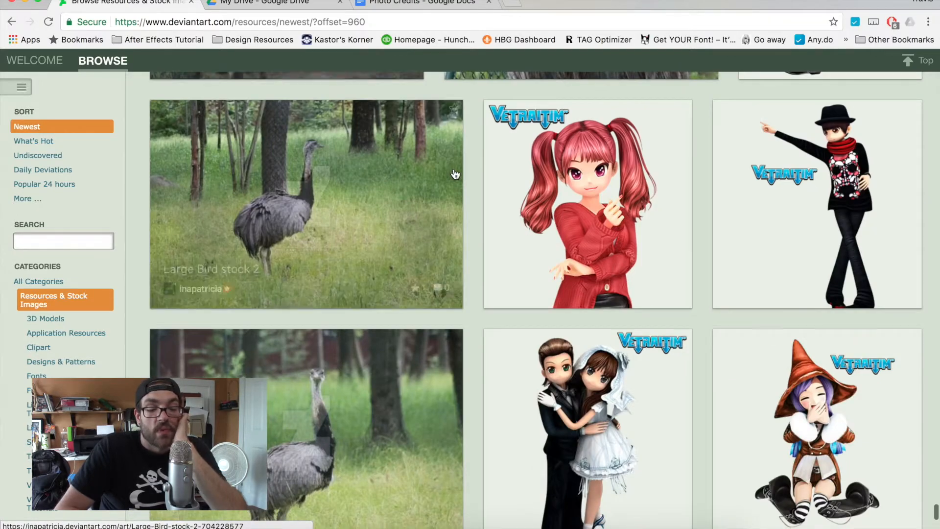
pyautogui.scroll(-20, 453, 173)
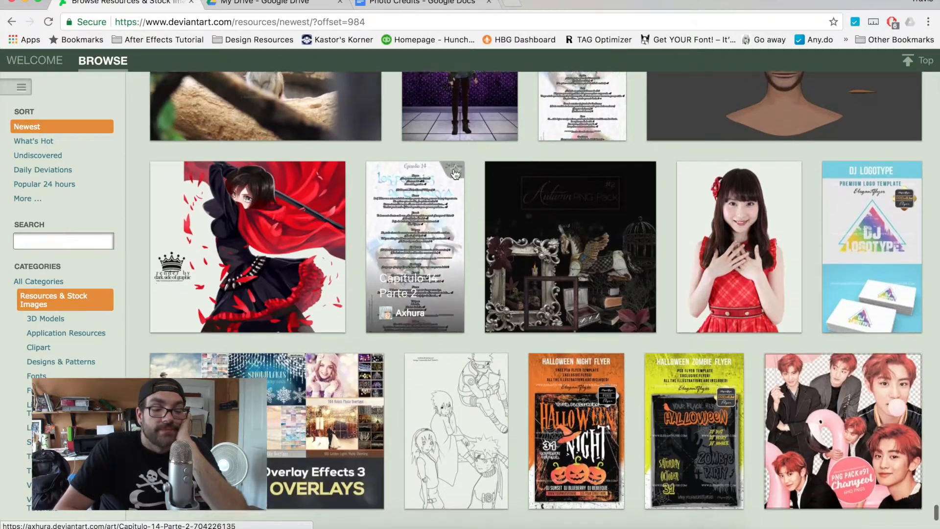
pyautogui.scroll(-20, 454, 168)
pyautogui.scroll(-20, 454, 168)
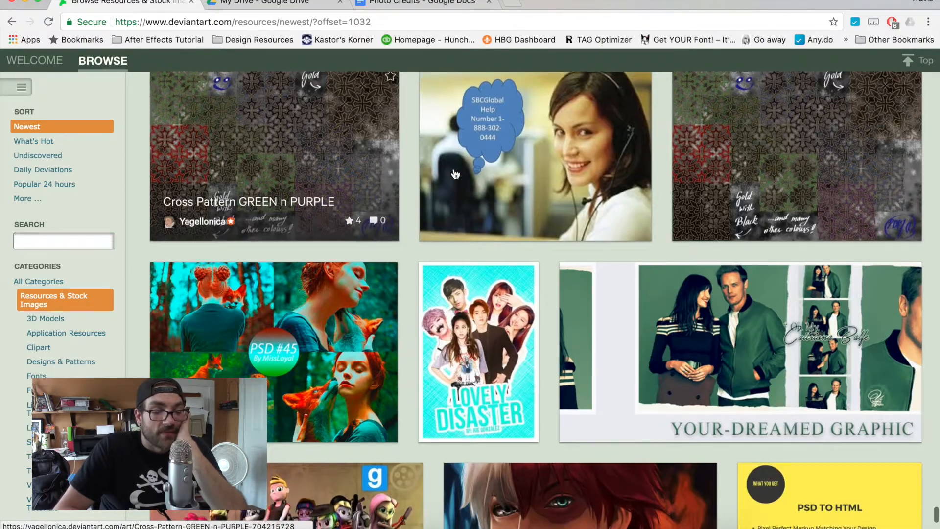
pyautogui.scroll(-20, 456, 174)
pyautogui.scroll(-20, 454, 173)
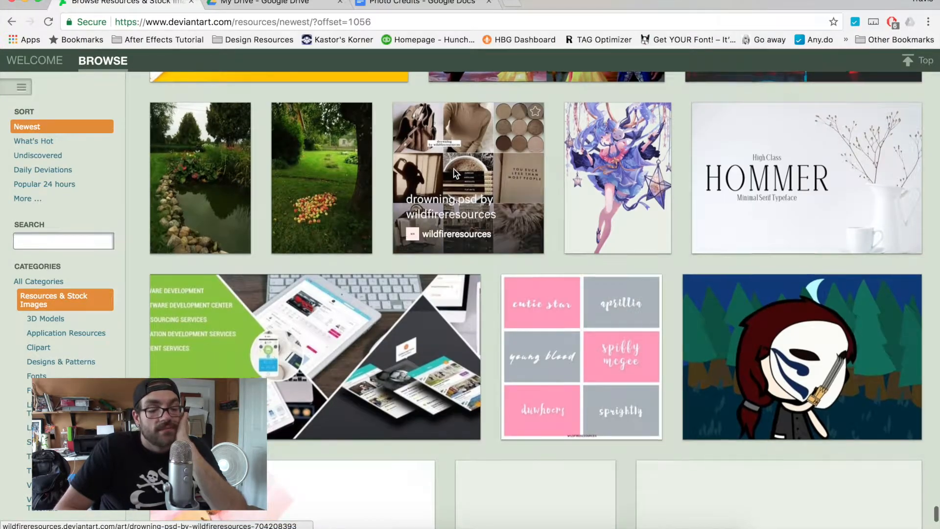
pyautogui.scroll(-20, 455, 174)
pyautogui.scroll(-20, 455, 174)
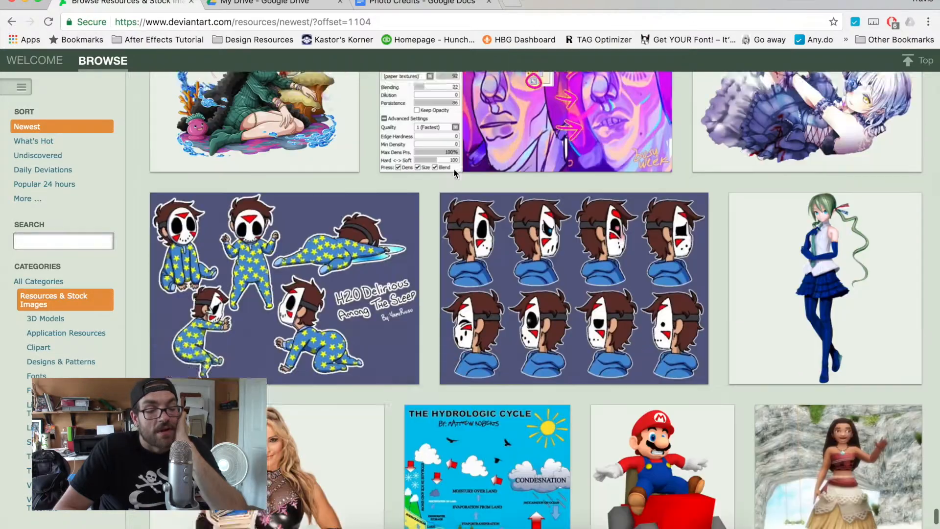
pyautogui.scroll(-7, 453, 169)
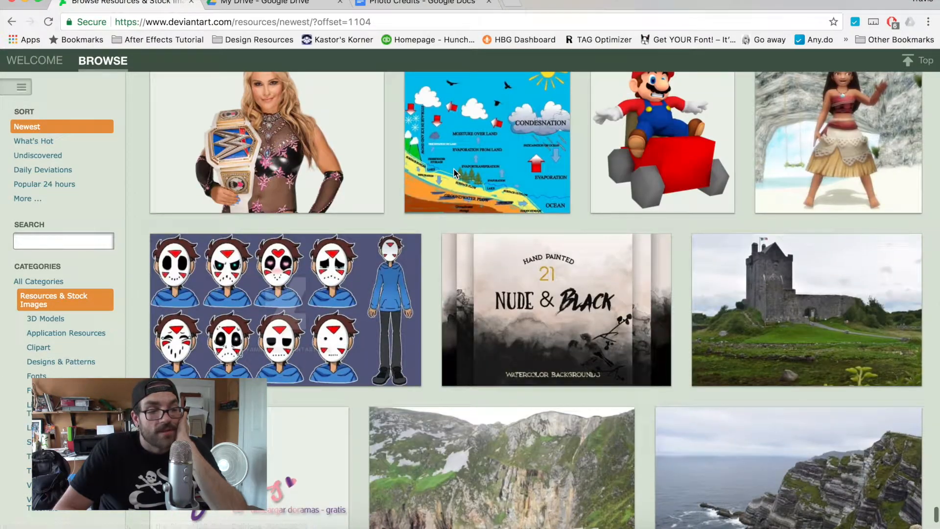
pyautogui.scroll(-10, 454, 169)
pyautogui.scroll(-20, 455, 172)
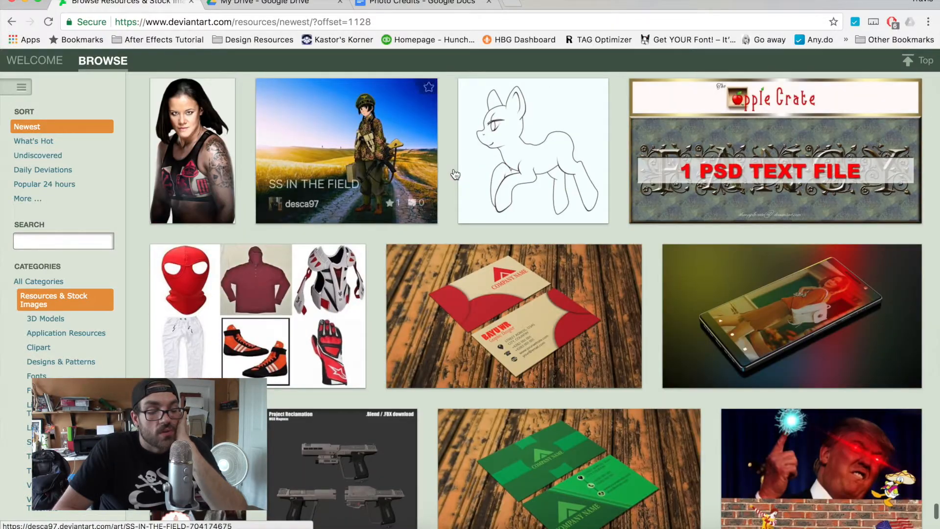
pyautogui.scroll(-15, 455, 174)
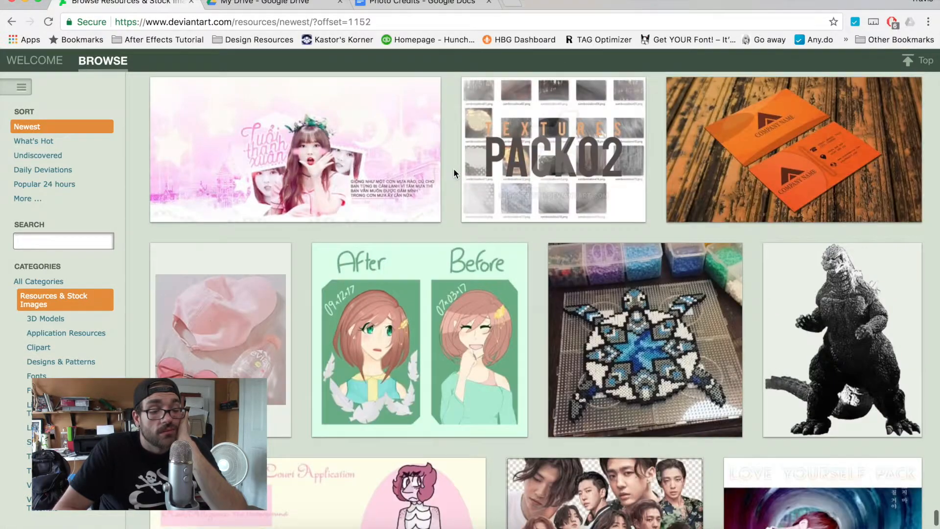
pyautogui.scroll(-6, 454, 169)
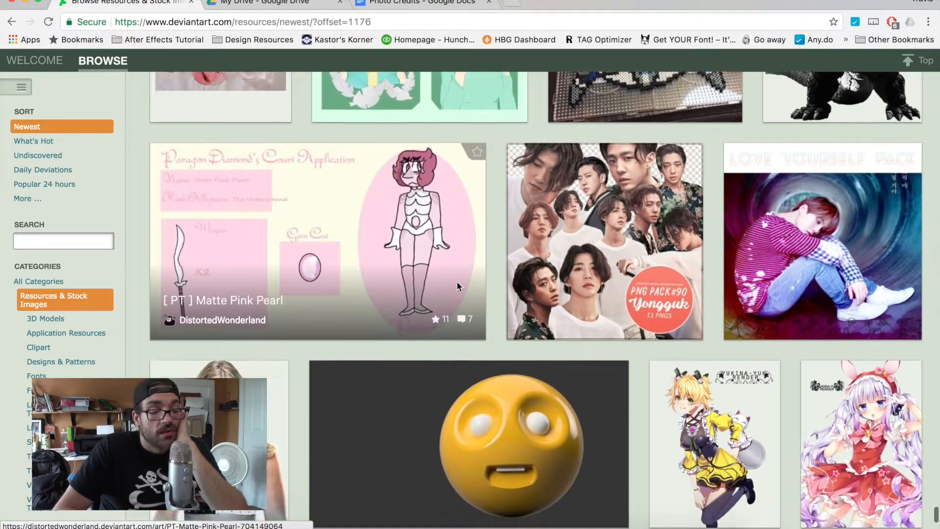
pyautogui.scroll(-20, 457, 287)
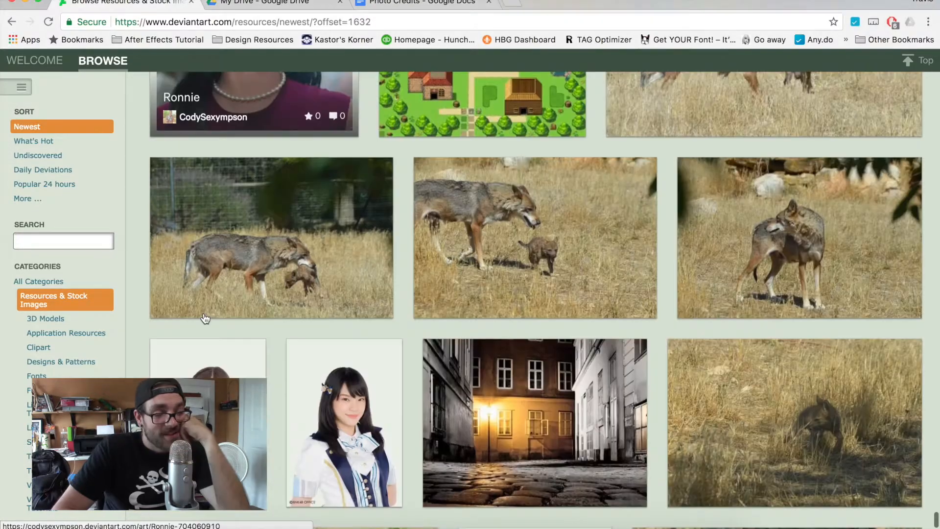
pyautogui.scroll(-15, 205, 319)
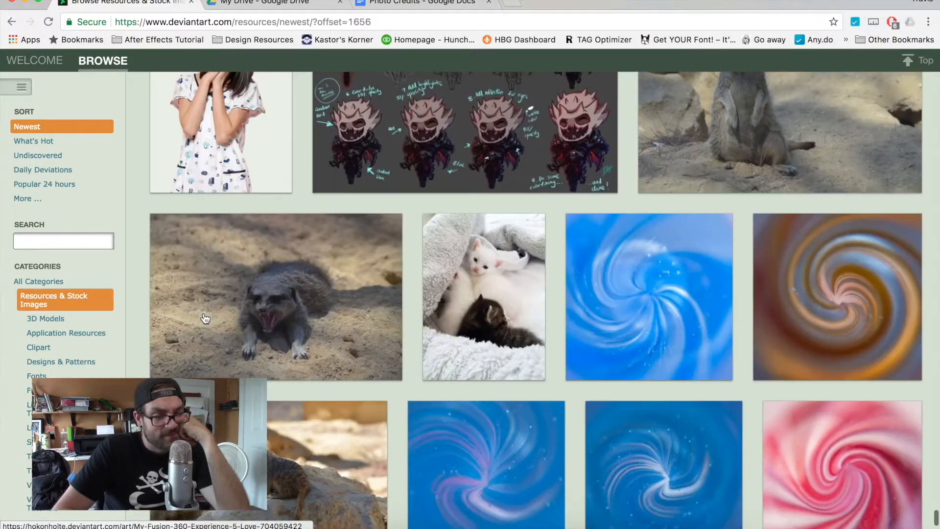
pyautogui.scroll(-12, 205, 319)
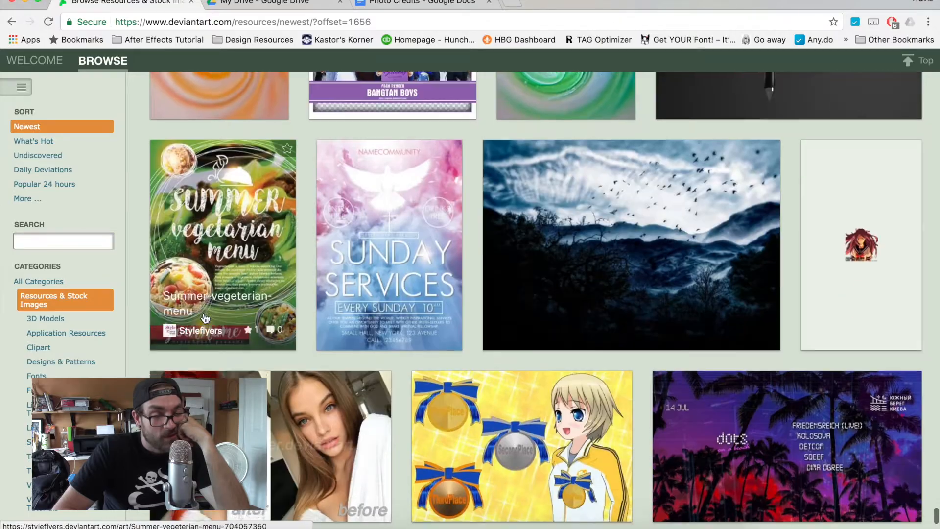
pyautogui.scroll(-15, 205, 319)
pyautogui.scroll(-15, 206, 319)
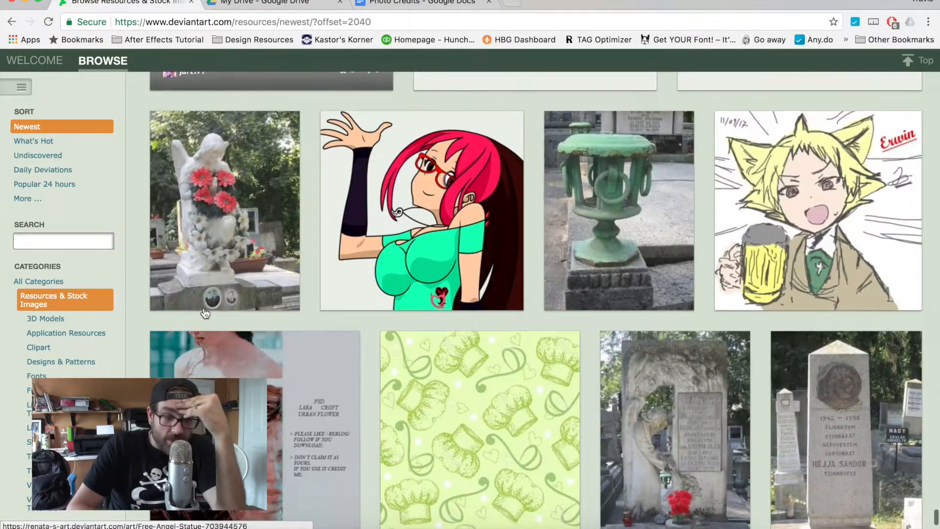
pyautogui.scroll(-12, 206, 313)
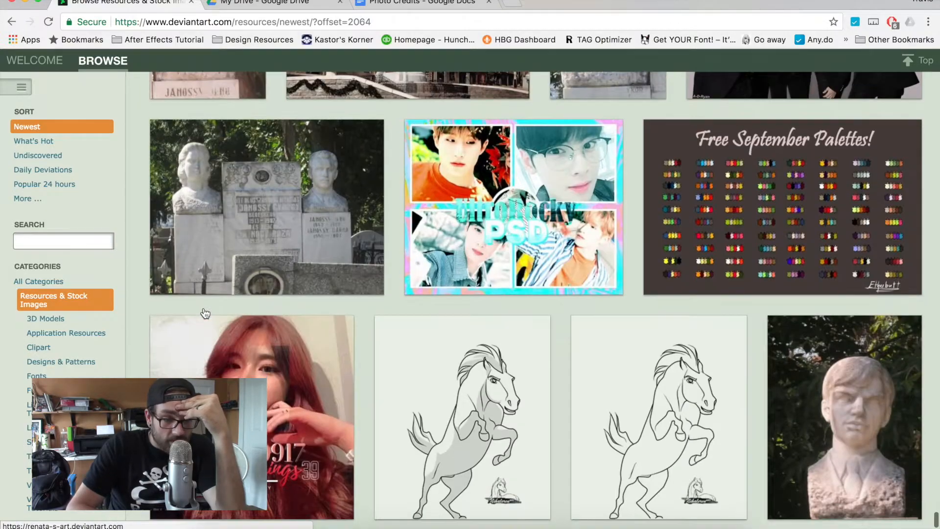
pyautogui.scroll(-12, 205, 314)
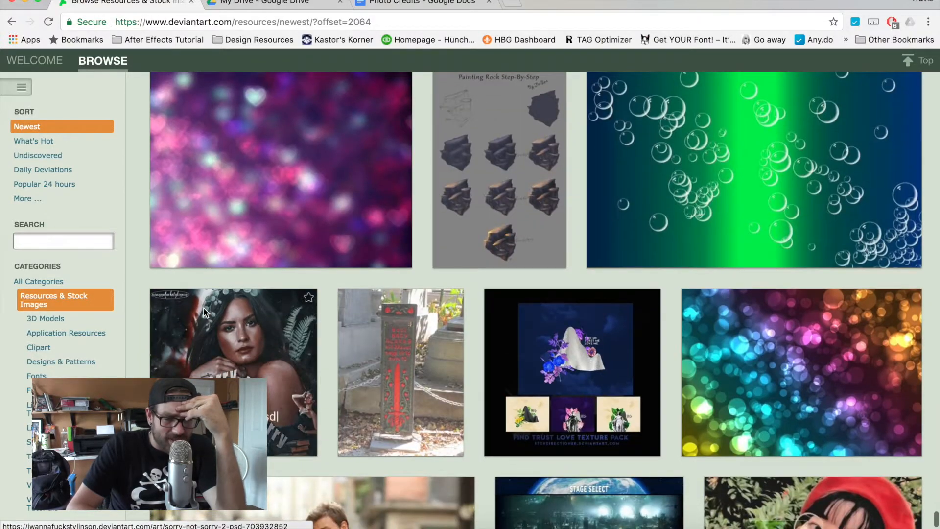
pyautogui.scroll(-15, 204, 307)
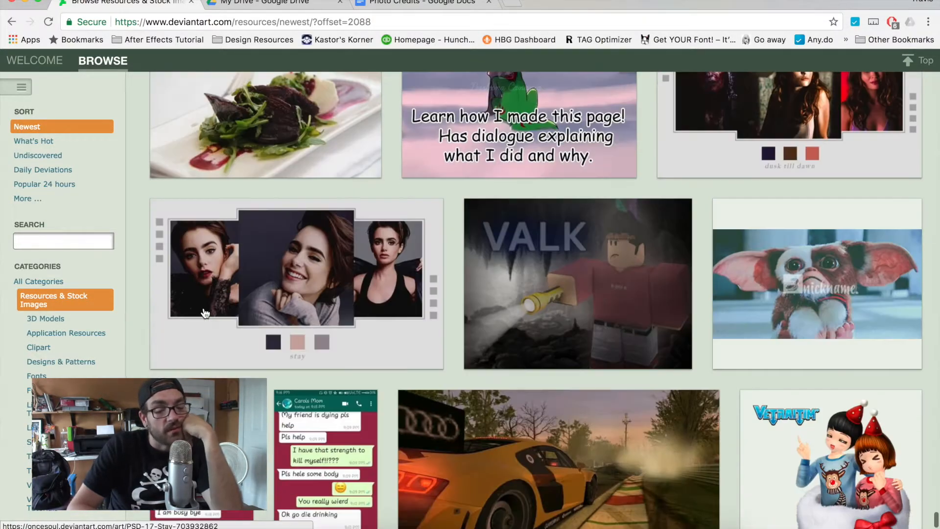
pyautogui.scroll(-15, 205, 314)
pyautogui.scroll(-15, 204, 303)
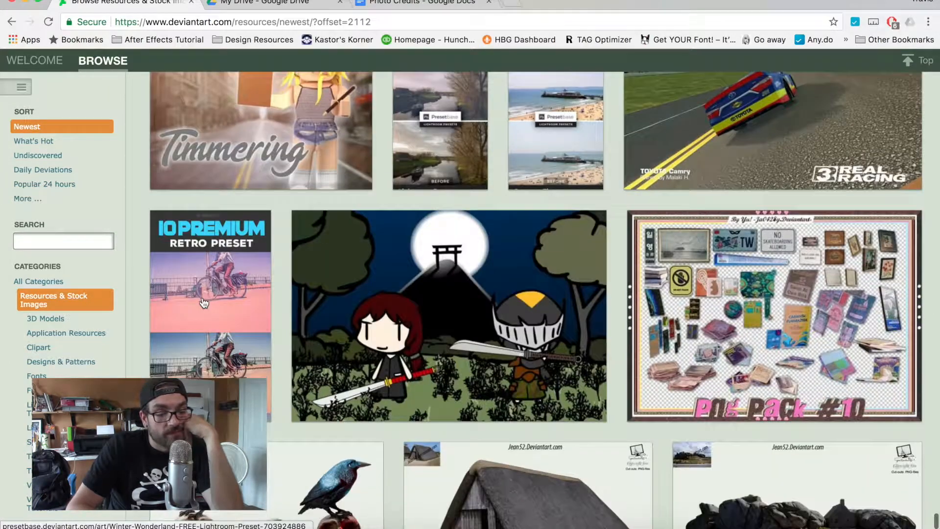
pyautogui.scroll(-15, 204, 303)
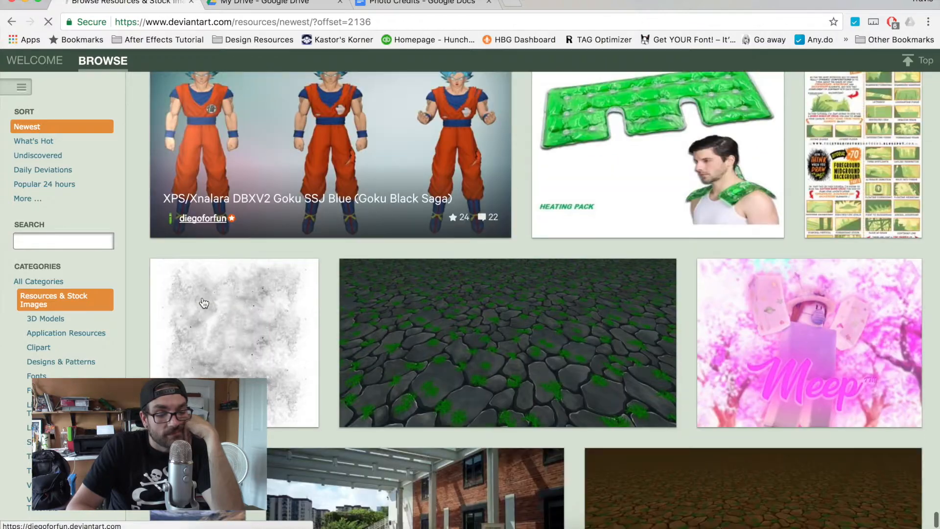
# Sort Resources & Stock Images by What's Hot and look through the first listings, including "PNG TREE AB"
pyautogui.scroll(-8, 204, 303)
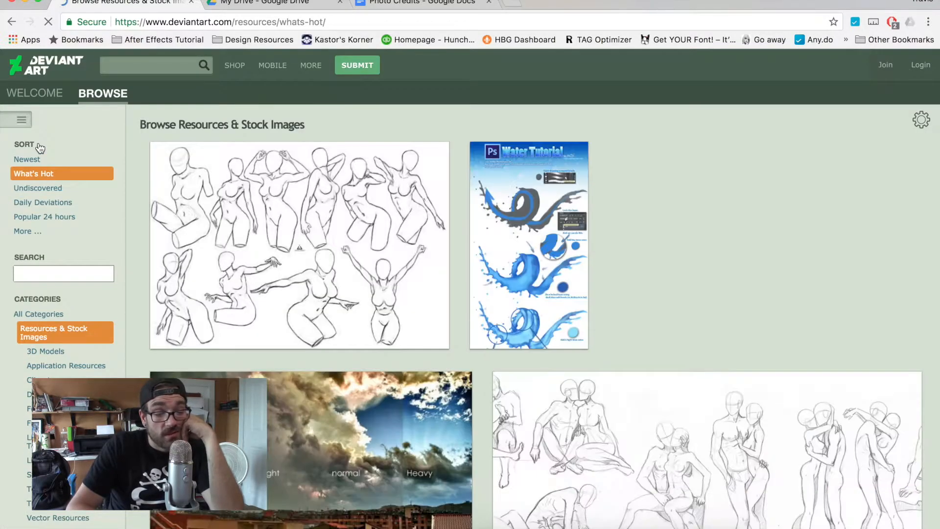
pyautogui.scroll(-12, 469, 197)
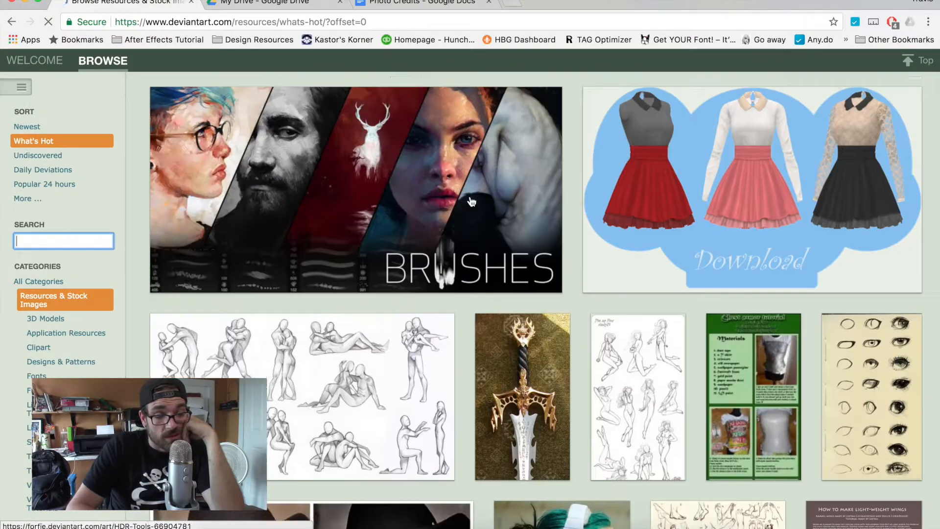
pyautogui.scroll(-5, 471, 201)
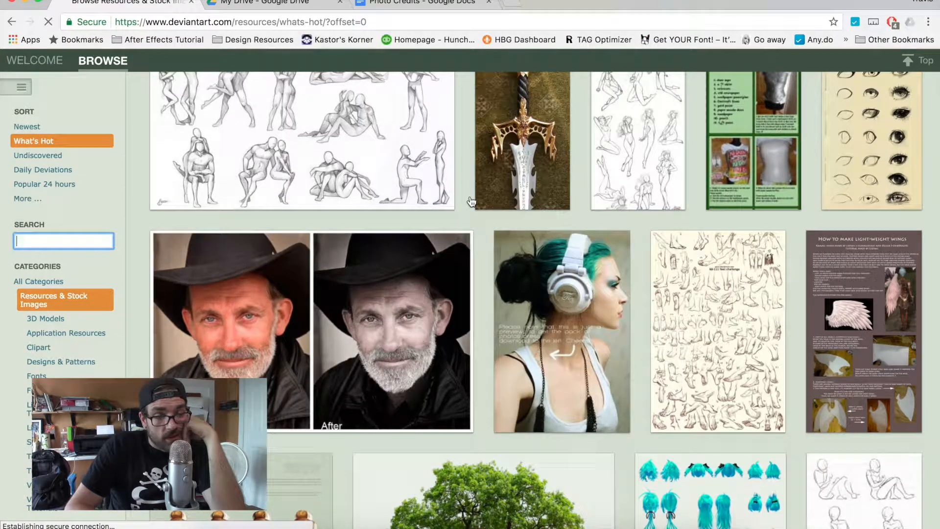
pyautogui.scroll(-6, 486, 300)
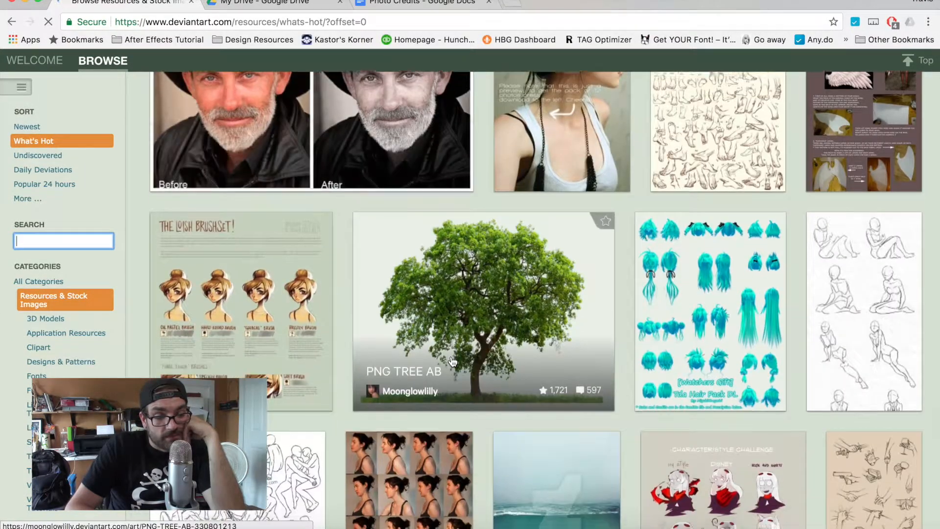
pyautogui.scroll(5, 460, 411)
pyautogui.scroll(-13, 462, 424)
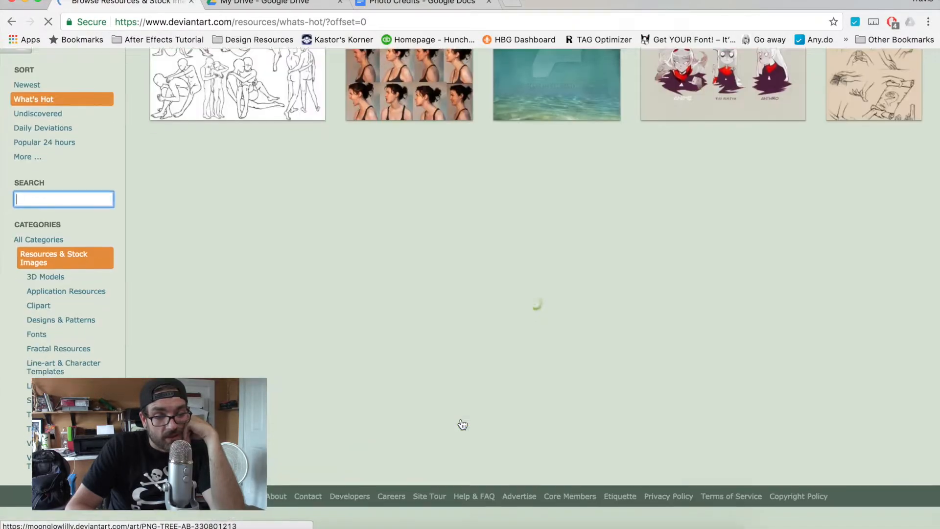
# Find "stock: stormy sky (credit and show the result)" in the What's Hot listings and open its page in a new tab
pyautogui.scroll(7, 463, 425)
pyautogui.scroll(-7, 462, 424)
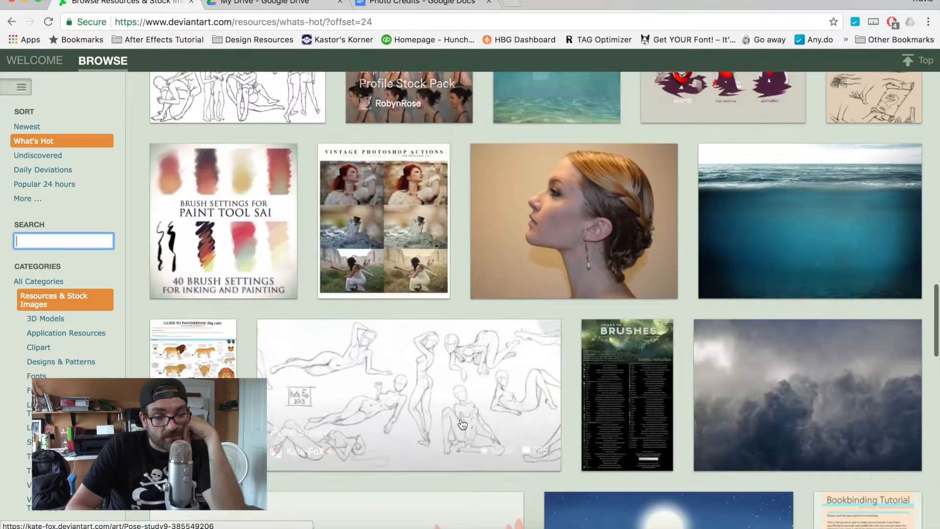
pyautogui.scroll(-5, 463, 424)
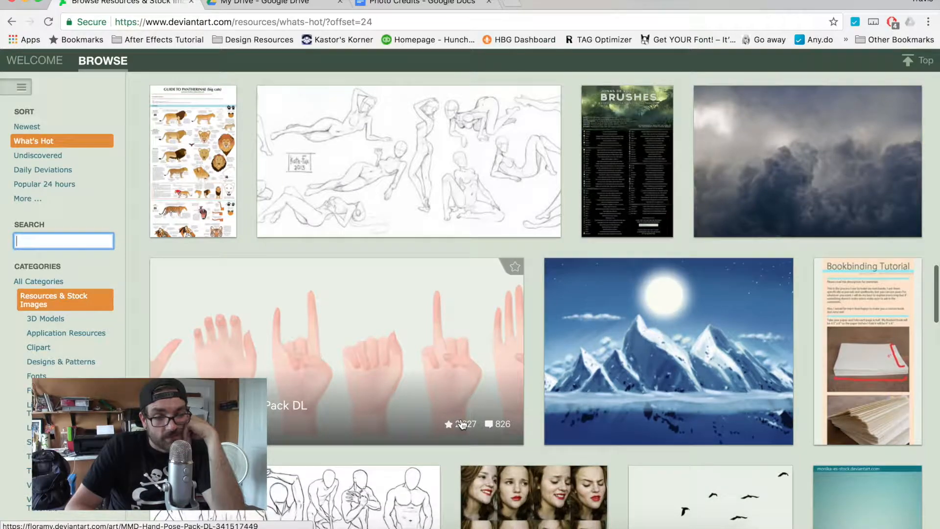
pyautogui.scroll(-2, 463, 424)
pyautogui.scroll(2, 463, 424)
pyautogui.click(808, 135)
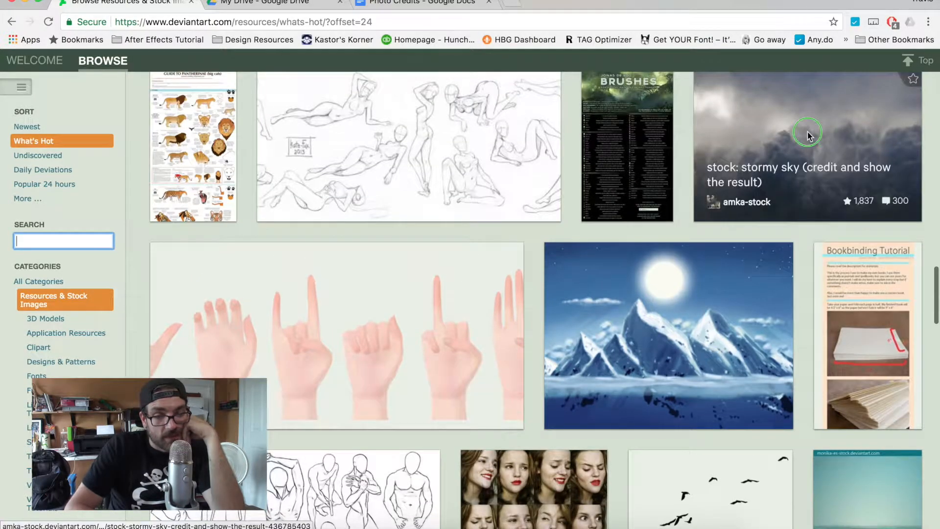
pyautogui.rightClick(808, 133)
pyautogui.click(764, 138)
pyautogui.scroll(-6, 686, 122)
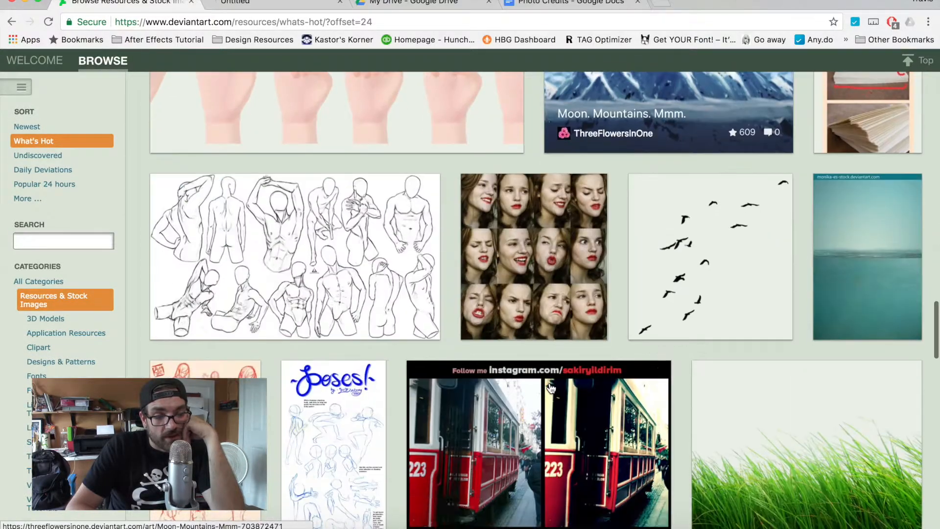
pyautogui.click(278, 6)
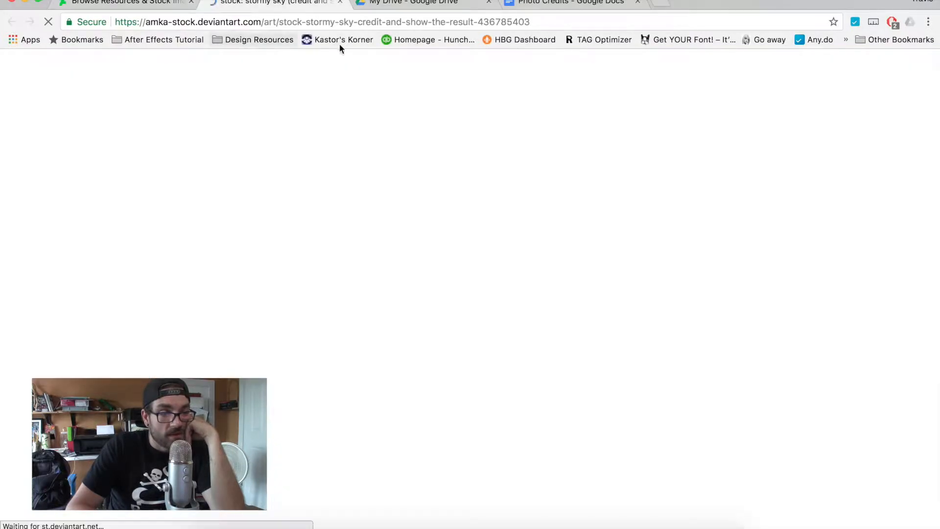
# Return to the What's Hot listings and look further down, through the fire texture to "Stock: Bored Tiger"
pyautogui.click(324, 25)
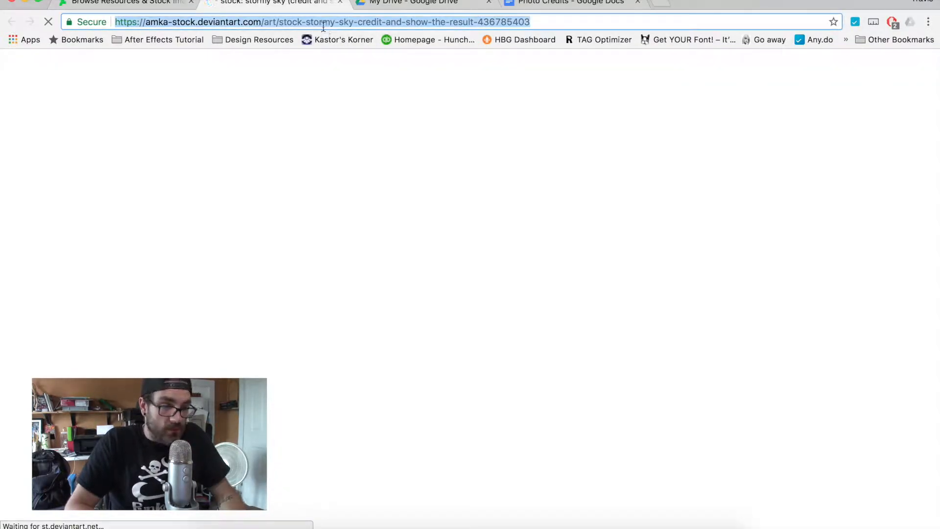
pyautogui.click(138, 6)
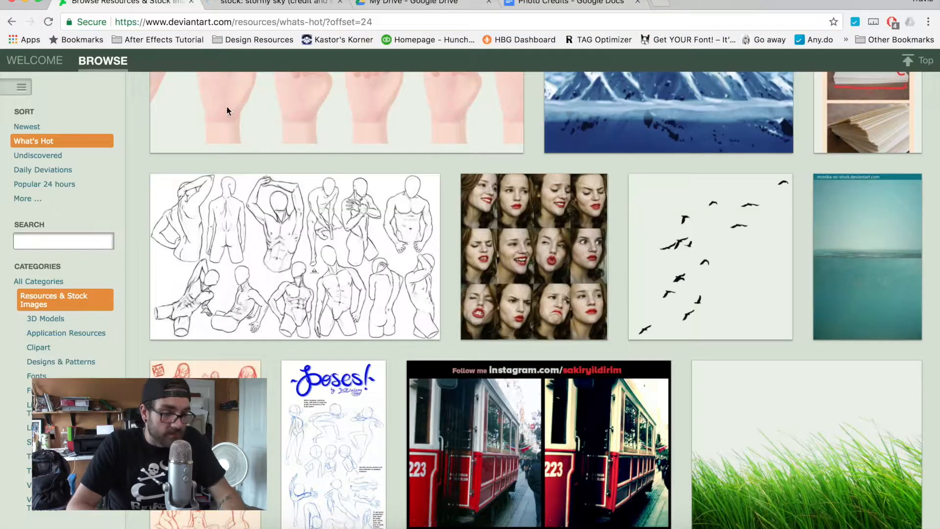
pyautogui.scroll(-8, 393, 319)
pyautogui.scroll(-15, 395, 321)
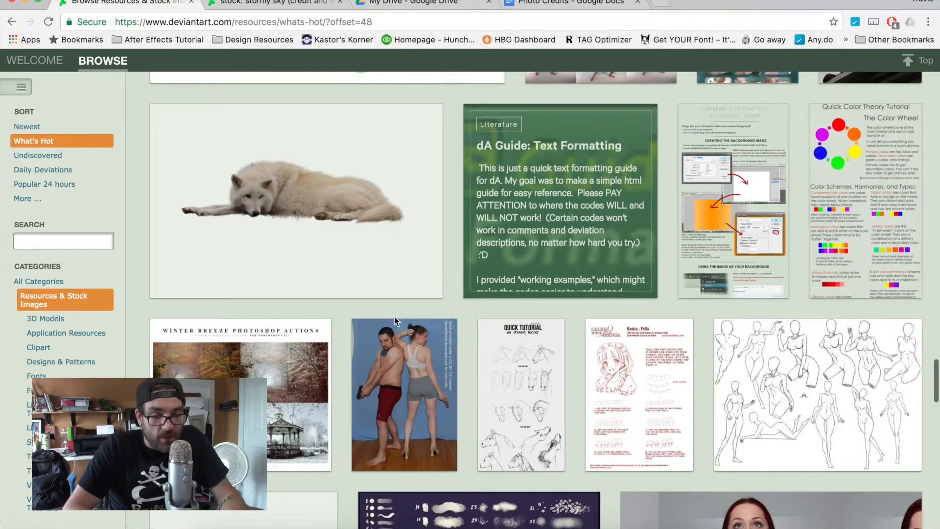
pyautogui.scroll(-10, 396, 321)
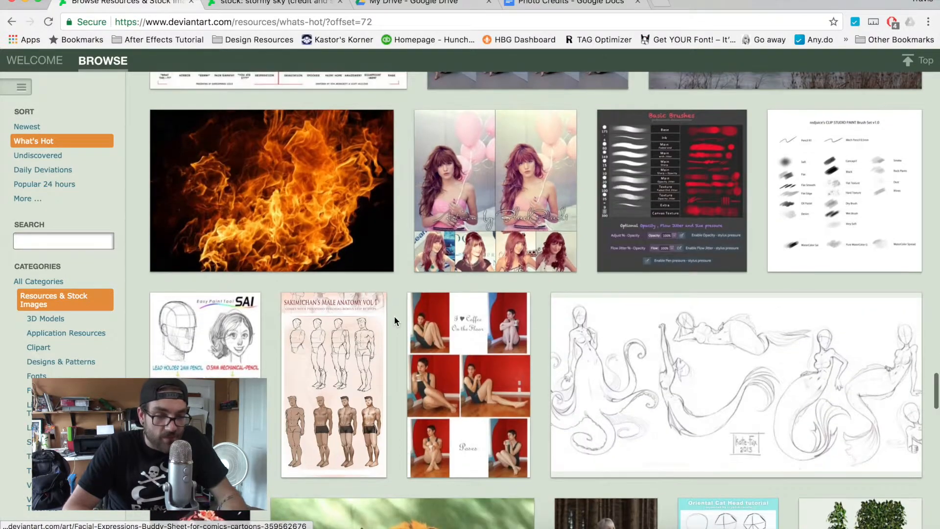
pyautogui.scroll(-6, 394, 321)
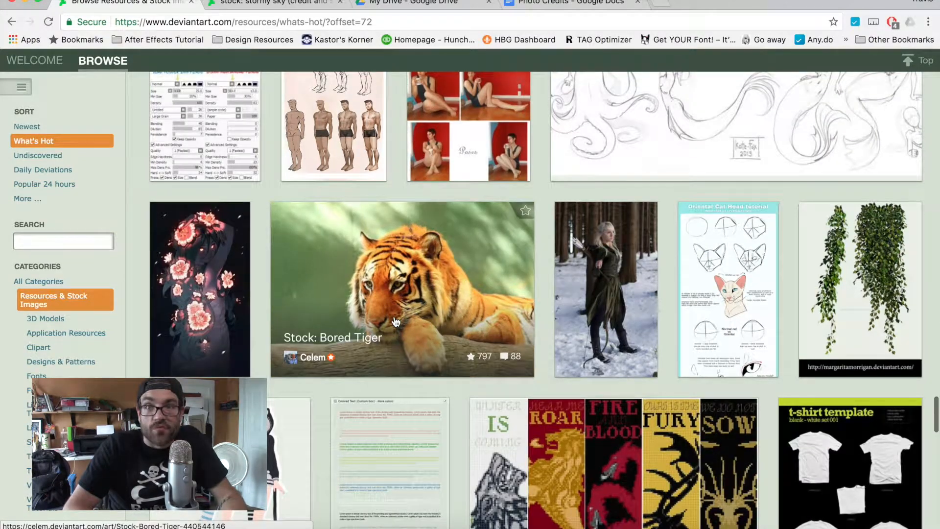
# Open the full-size stormy sky image from its download link and add the DeviantArt page address to the Photo Credits document
pyautogui.click(299, 2)
pyautogui.click(808, 134)
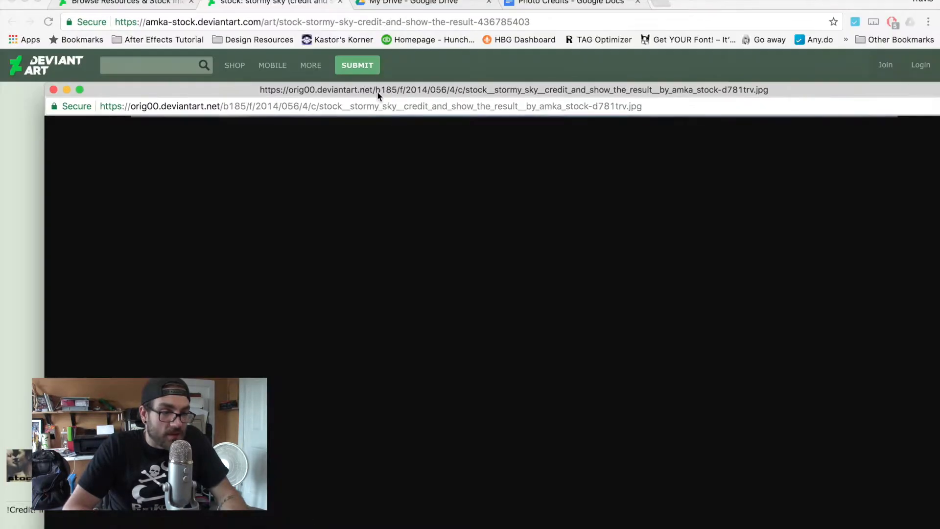
pyautogui.click(342, 22)
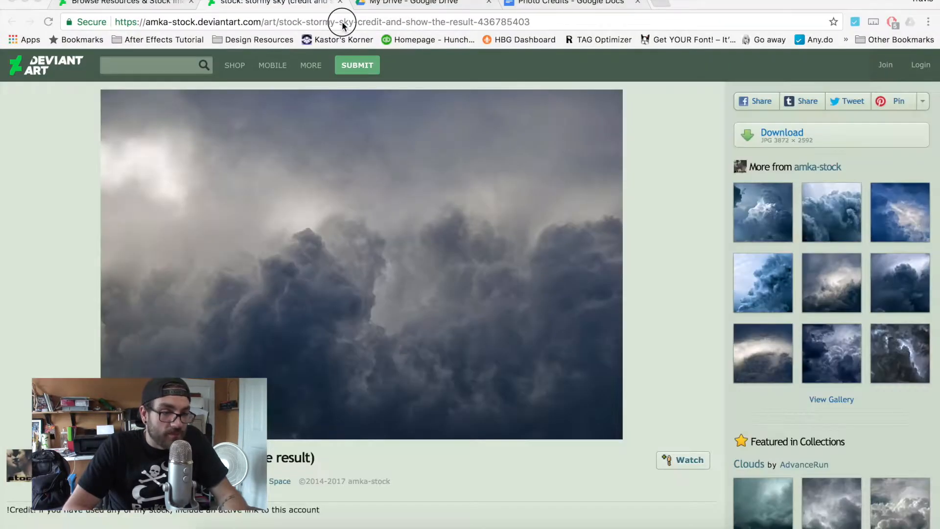
pyautogui.click(564, 4)
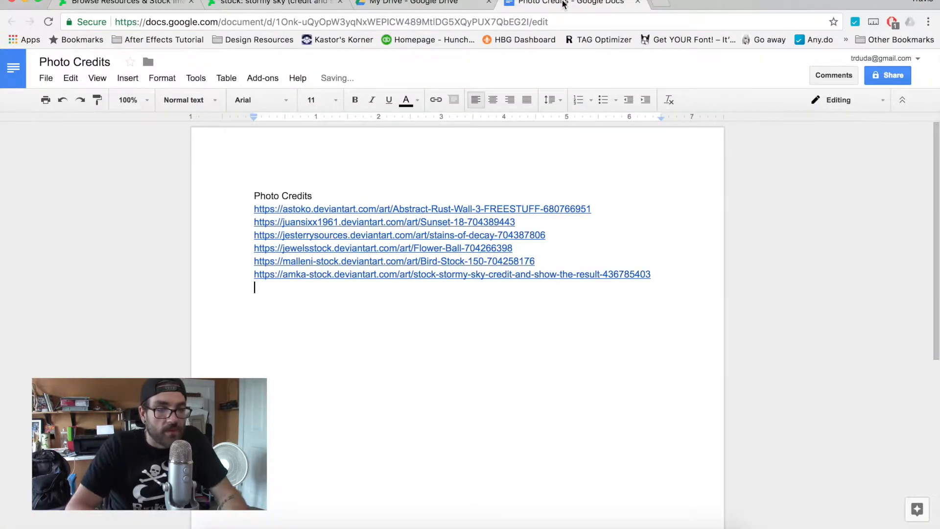
# Copy the full-size stormy sky image and paste it as a new layer into the Photoshop document Untitled-1
pyautogui.hotkey('ctrl', 'Up')
pyautogui.click(142, 43)
pyautogui.rightClick(364, 340)
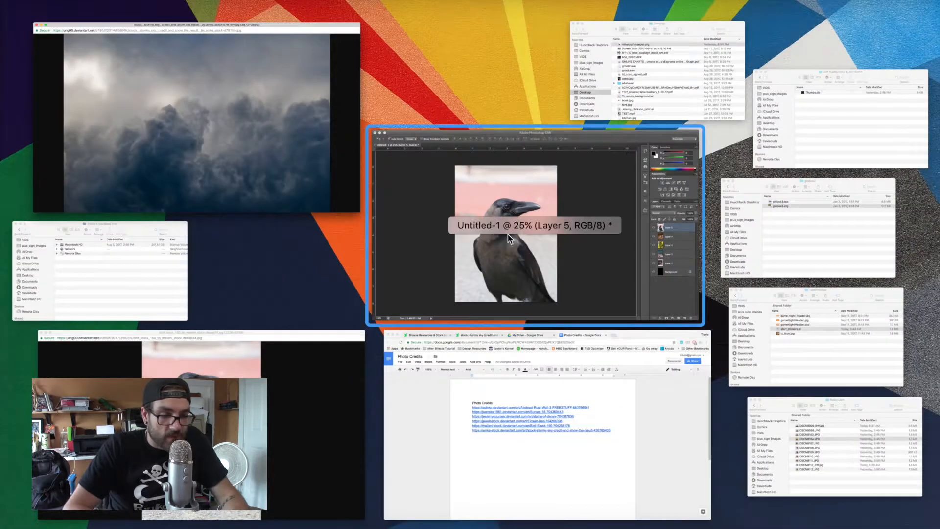
pyautogui.click(508, 234)
pyautogui.press('super+v')
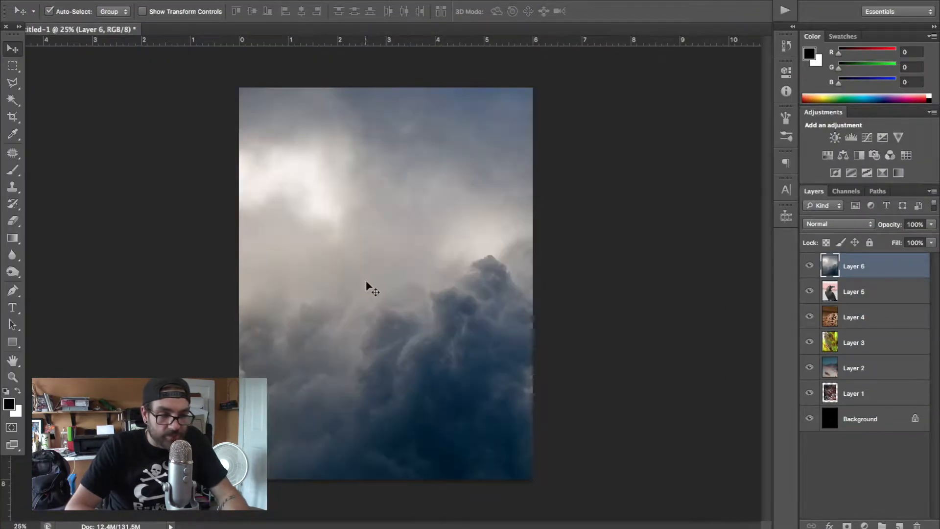
# Show only Layer 1 with the rust texture and scale it up to cover the whole canvas
pyautogui.keyDown('alt'); pyautogui.click(810, 394); pyautogui.keyUp('alt')
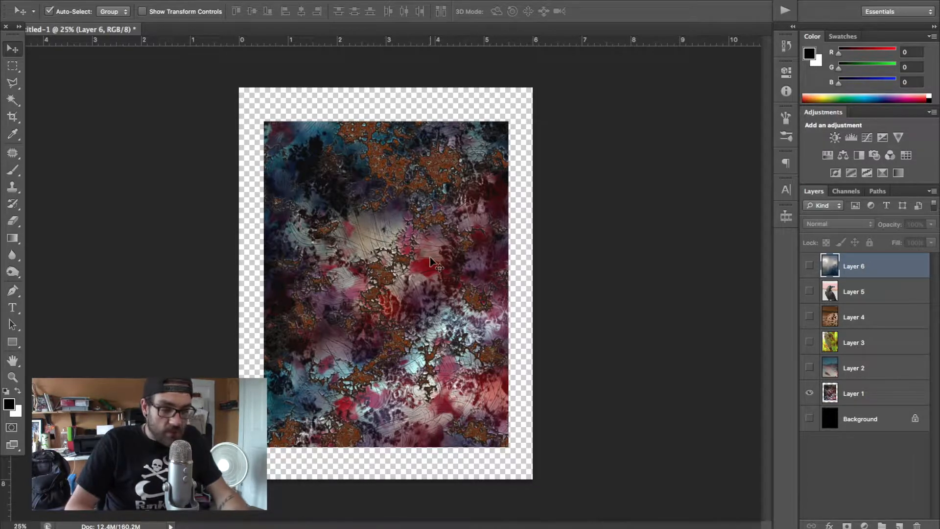
pyautogui.click(861, 389)
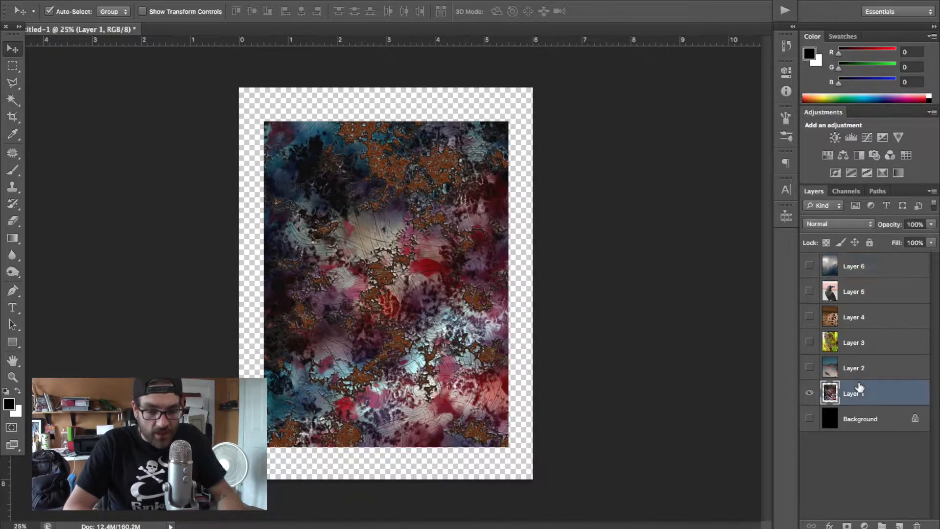
pyautogui.hotkey('ctrl', 't')
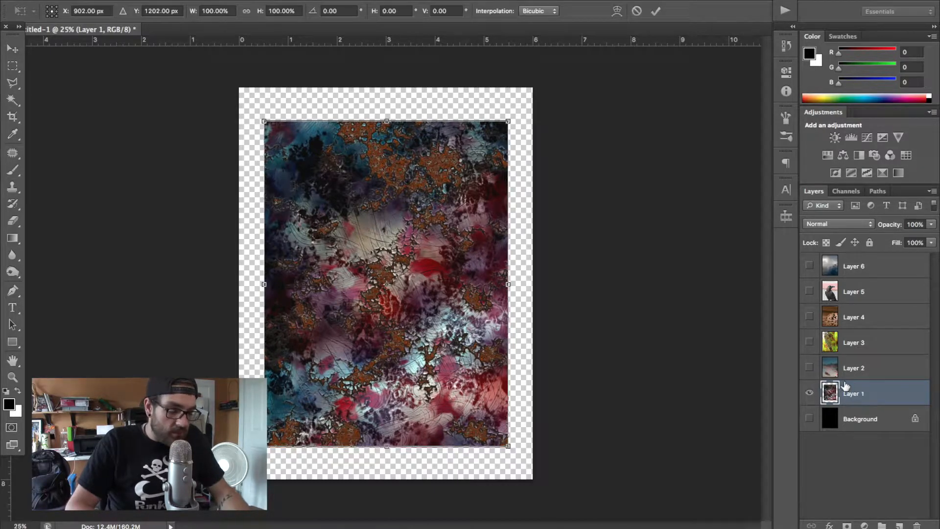
pyautogui.moveTo(508, 121); pyautogui.dragTo(544, 78)
pyautogui.press('Return')
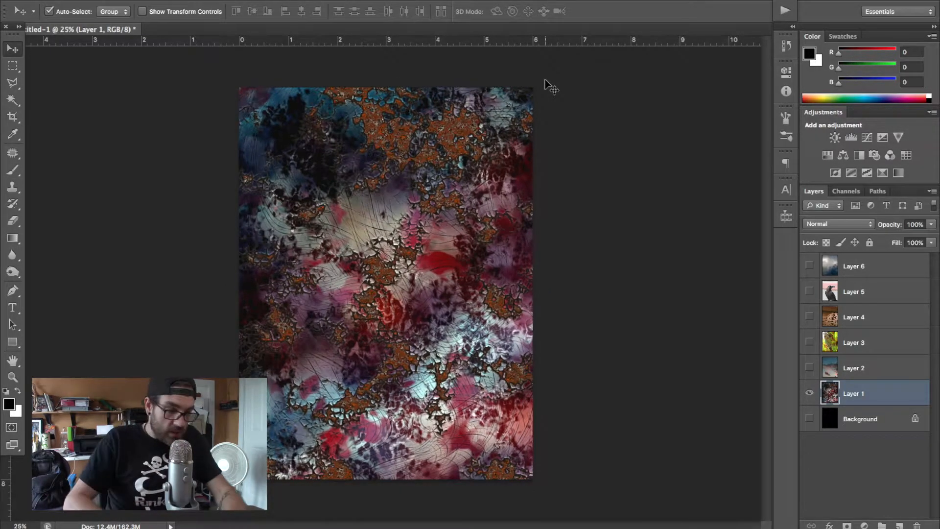
# Rotate the rust texture on Layer 1 by 180 degrees
pyautogui.hotkey('ctrl', 't')
pyautogui.moveTo(622, 176); pyautogui.dragTo(157, 390)
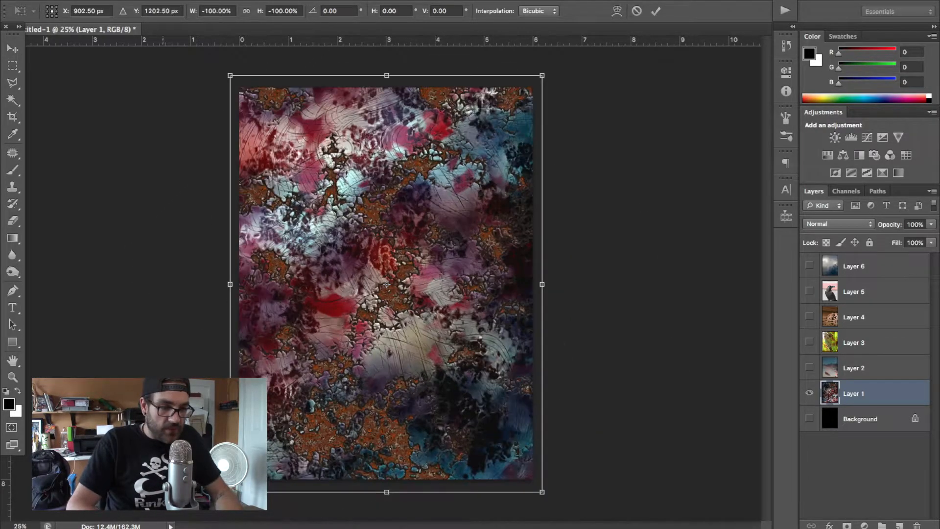
pyautogui.press('Return')
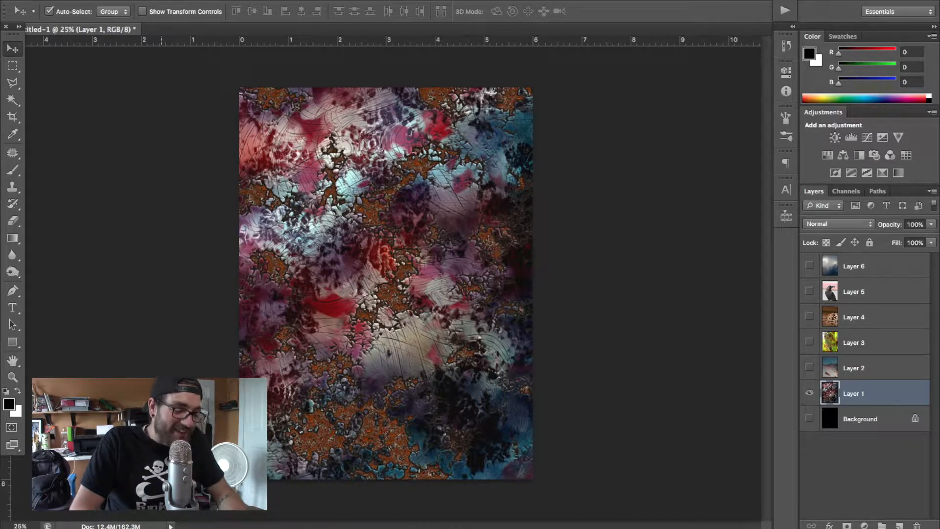
# Convert Layer 1 to black and white with Reds -4, Yellows 156, Greens -29, Cyans 150, Blues -92 and Magentas 26%
pyautogui.press('alt+shift+super+b')
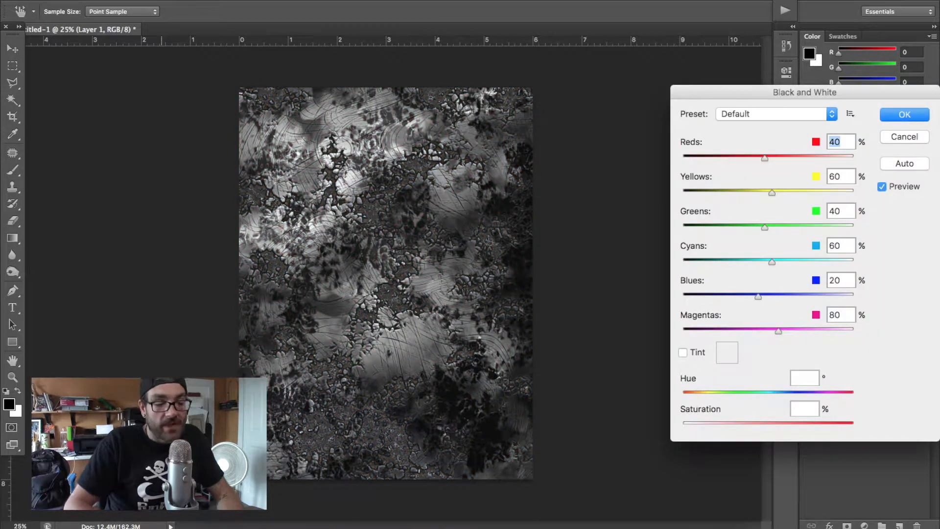
pyautogui.moveTo(767, 163); pyautogui.dragTo(806, 195)
pyautogui.moveTo(767, 229); pyautogui.dragTo(742, 233)
pyautogui.moveTo(768, 264); pyautogui.dragTo(805, 275)
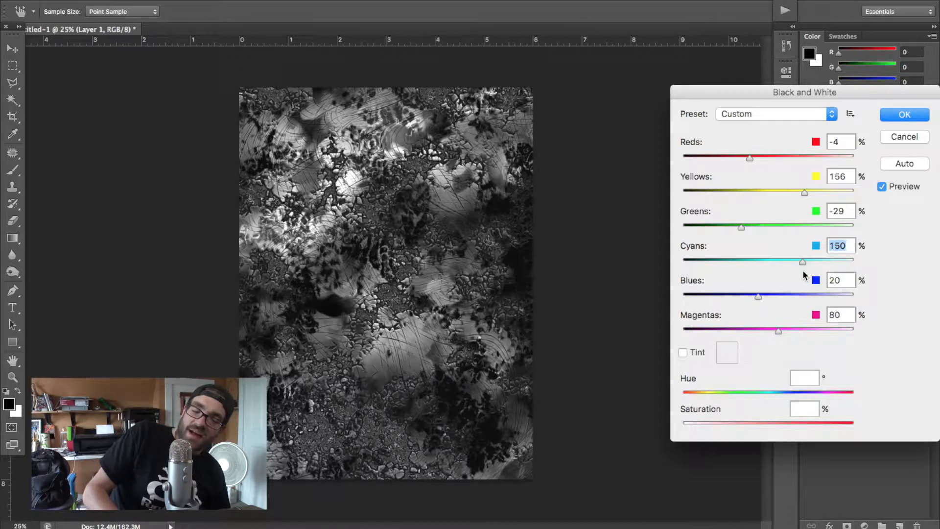
pyautogui.moveTo(759, 298); pyautogui.dragTo(719, 296)
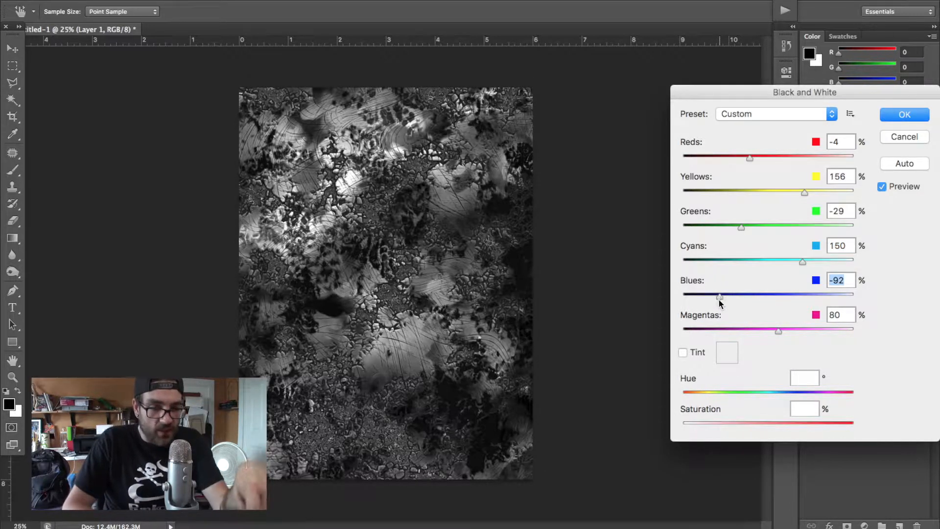
pyautogui.moveTo(780, 331); pyautogui.dragTo(760, 330)
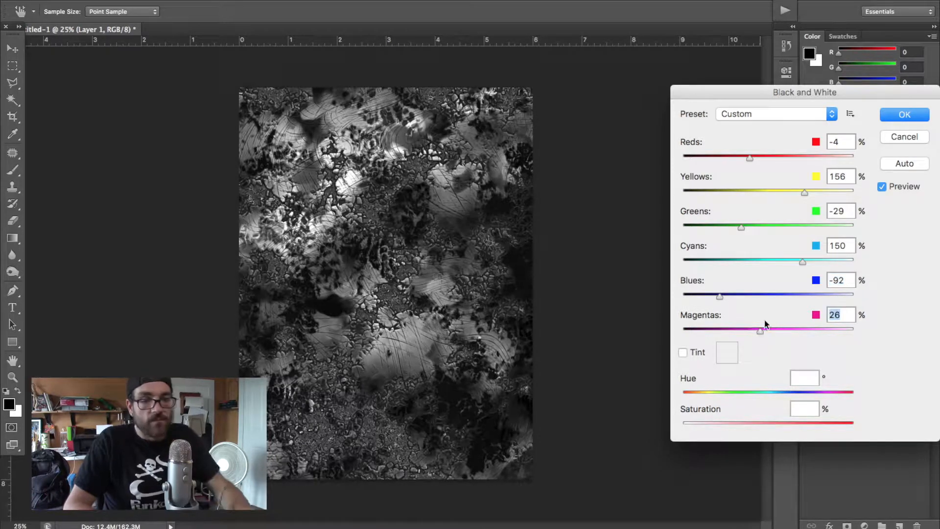
pyautogui.click(901, 115)
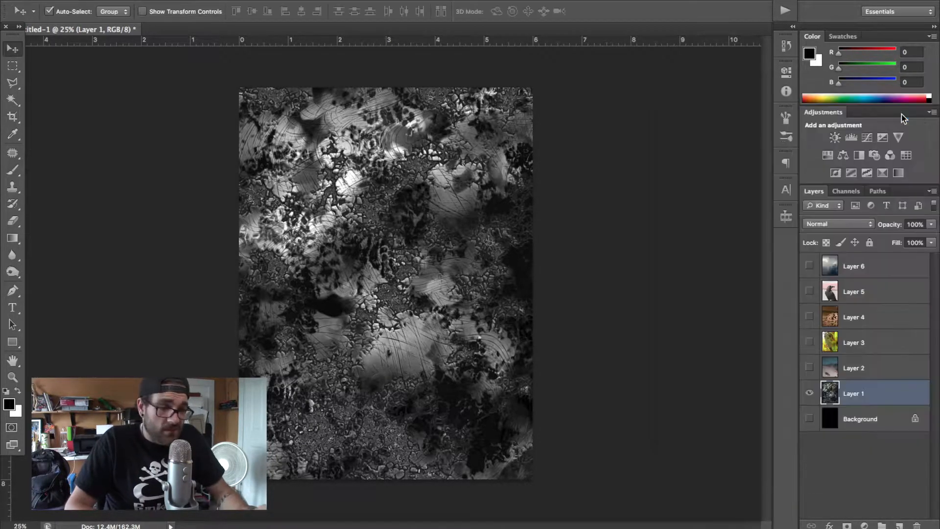
# Show the sunset photo on Layer 2 and scale it down to about 64%, placing it over the canvas's upper part
pyautogui.click(810, 369)
pyautogui.hotkey('ctrl', 't')
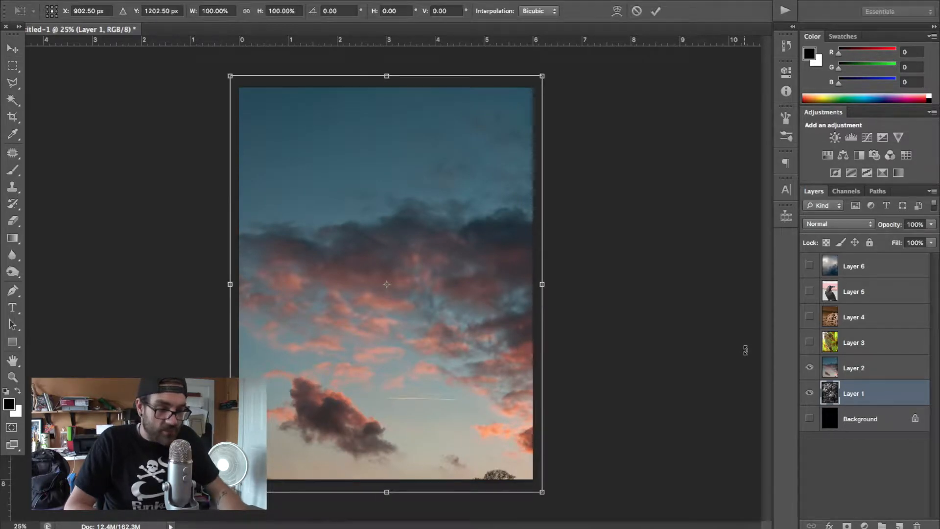
pyautogui.moveTo(383, 289)
pyautogui.mouseDown()
pyautogui.moveTo(377, 311)
pyautogui.moveTo(376, 299)
pyautogui.mouseUp()
pyautogui.press('Return')
pyautogui.click(873, 363)
pyautogui.hotkey('ctrl', 't')
pyautogui.moveTo(239, 88); pyautogui.dragTo(504, 231)
pyautogui.moveTo(577, 336); pyautogui.dragTo(176, 163)
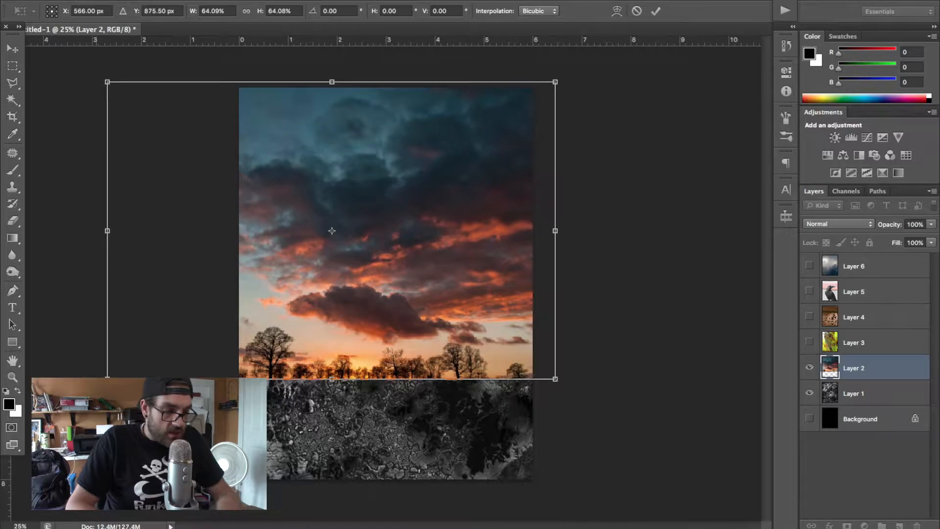
# Enlarge the sunset photo again and reposition it so its dark and orange clouds fill the whole canvas
pyautogui.moveTo(106, 379); pyautogui.dragTo(22, 436)
pyautogui.moveTo(216, 346); pyautogui.dragTo(219, 439)
pyautogui.moveTo(644, 117); pyautogui.dragTo(699, 80)
pyautogui.moveTo(424, 186); pyautogui.dragTo(359, 190)
pyautogui.moveTo(629, 89); pyautogui.dragTo(640, 83)
pyautogui.press('Return')
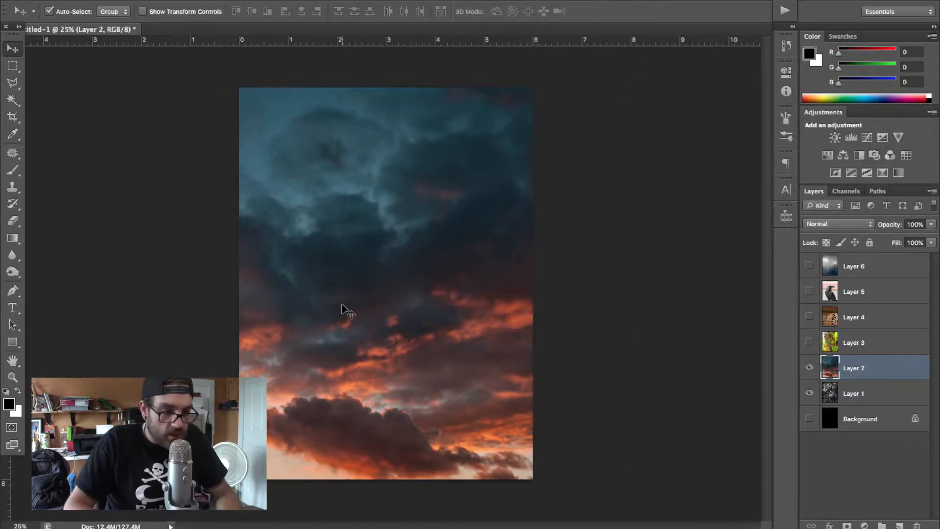
pyautogui.moveTo(342, 305); pyautogui.dragTo(334, 302)
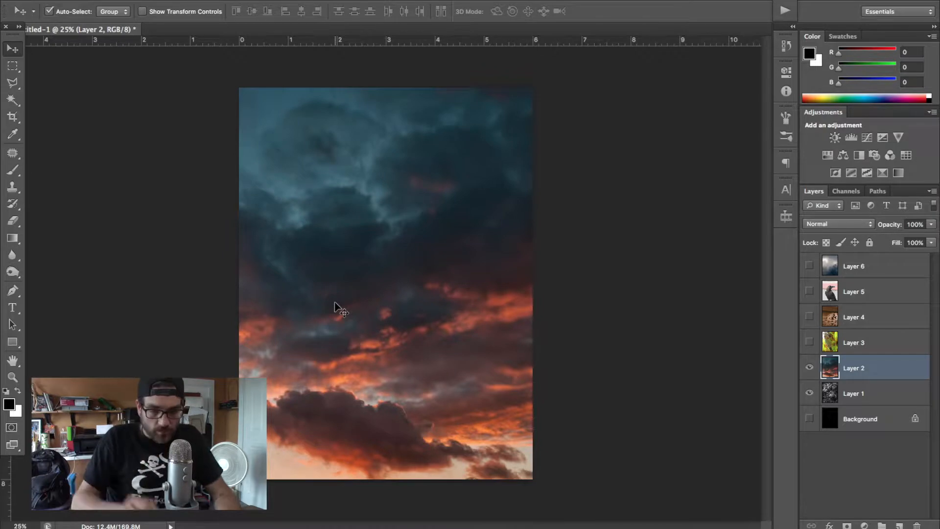
# Try Soft Light on the sunset layer and set its blend mode to Hard Light over the black-and-white texture
pyautogui.click(838, 223)
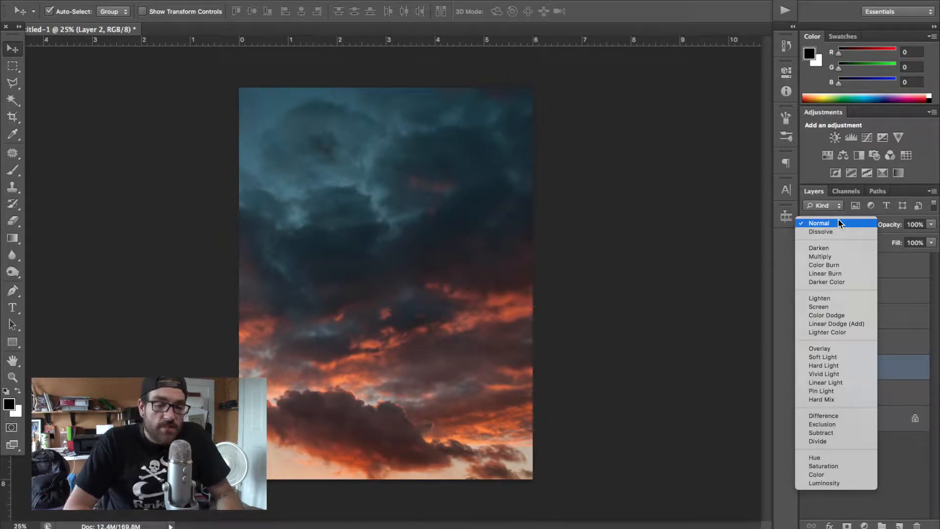
pyautogui.click(838, 358)
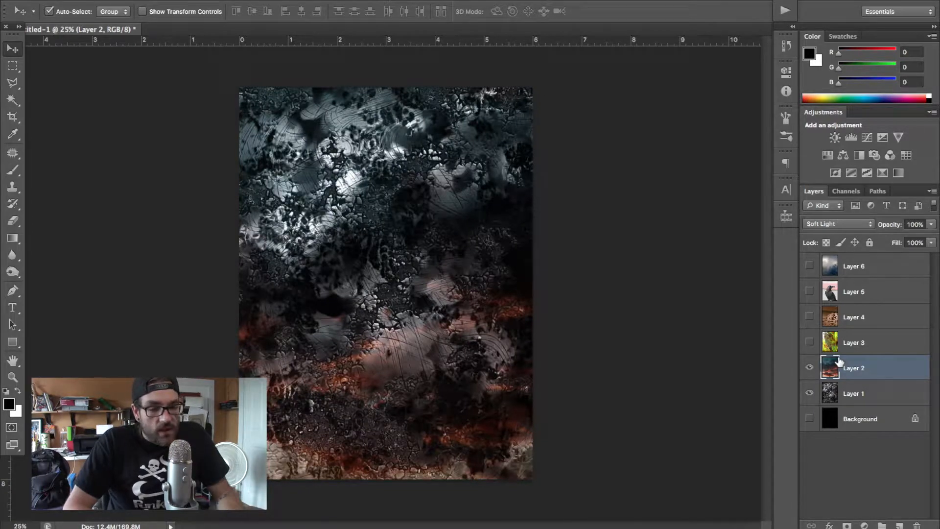
pyautogui.click(827, 227)
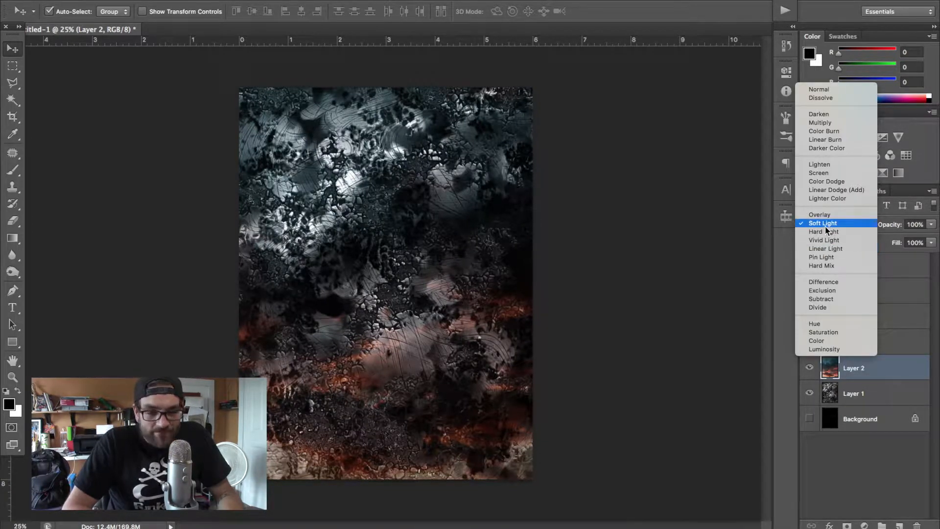
pyautogui.click(827, 236)
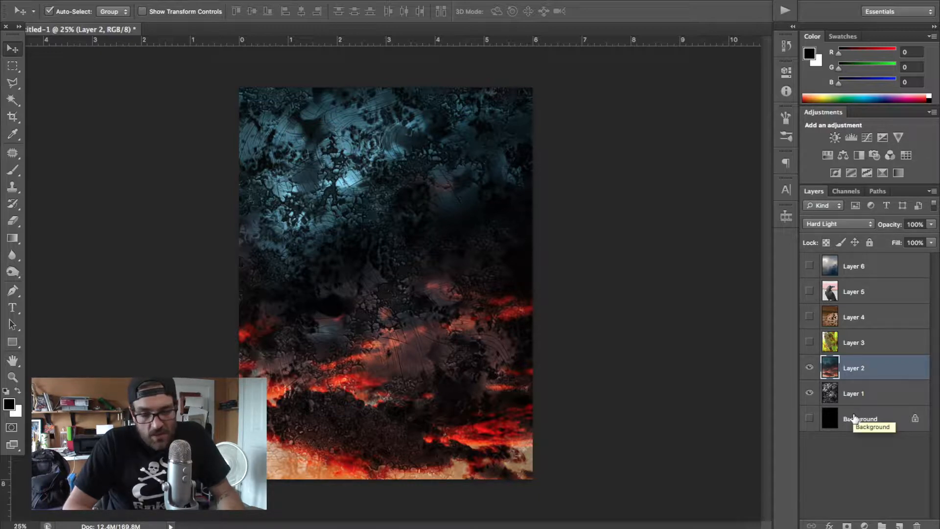
# Hide the sunset on Layer 2, and select and show the leaf photo on Layer 3
pyautogui.click(810, 368)
pyautogui.click(832, 342)
pyautogui.click(810, 342)
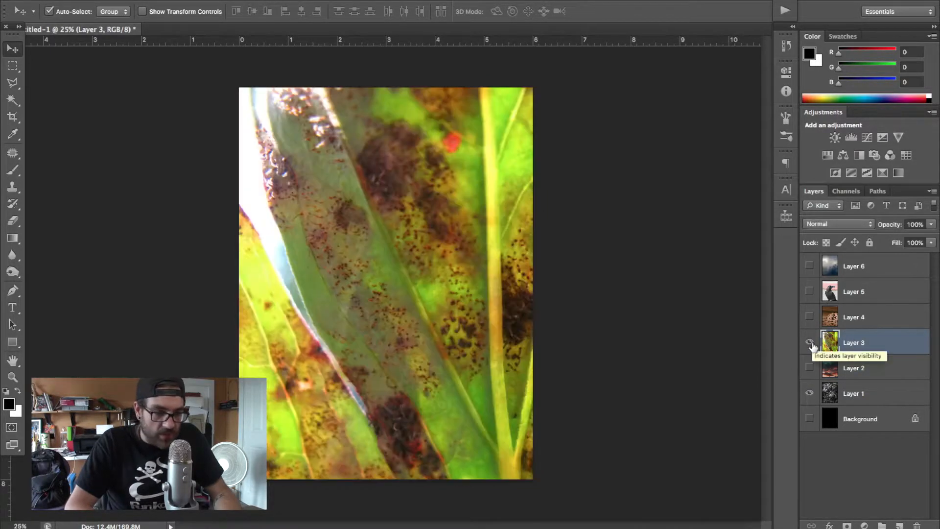
# Scale down the leaf photo on Layer 3 and move it up so more of its leaves fit within the canvas
pyautogui.hotkey('ctrl', 't')
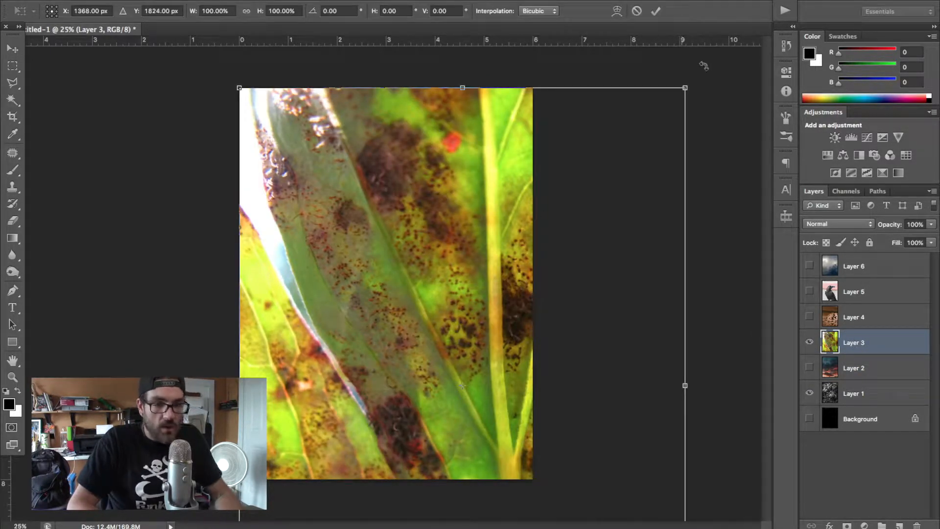
pyautogui.moveTo(688, 86); pyautogui.dragTo(553, 283)
pyautogui.moveTo(414, 223); pyautogui.dragTo(418, 160)
pyautogui.press('Return')
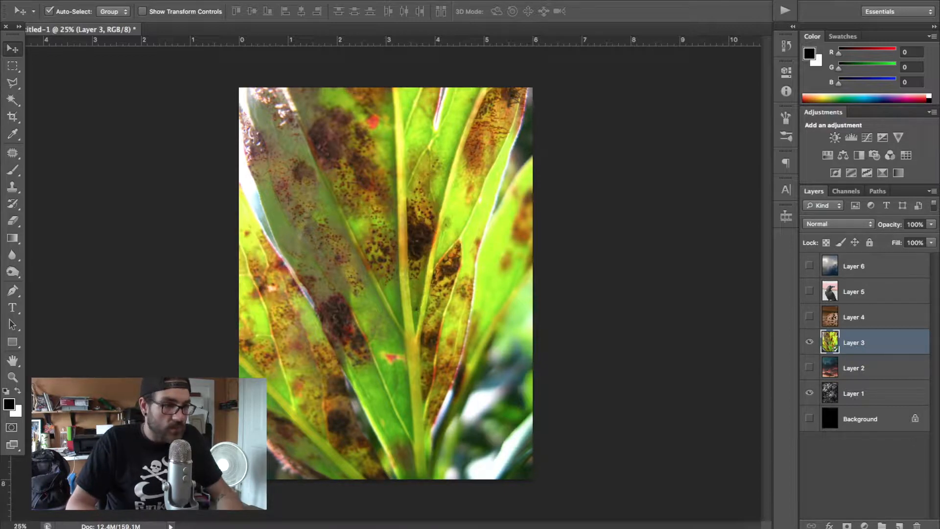
# Distort the leaf photo, shifting its lower edge sideways and pulling its corners and edges outward past the canvas borders
pyautogui.click(128, 1)
pyautogui.moveTo(192, 266)
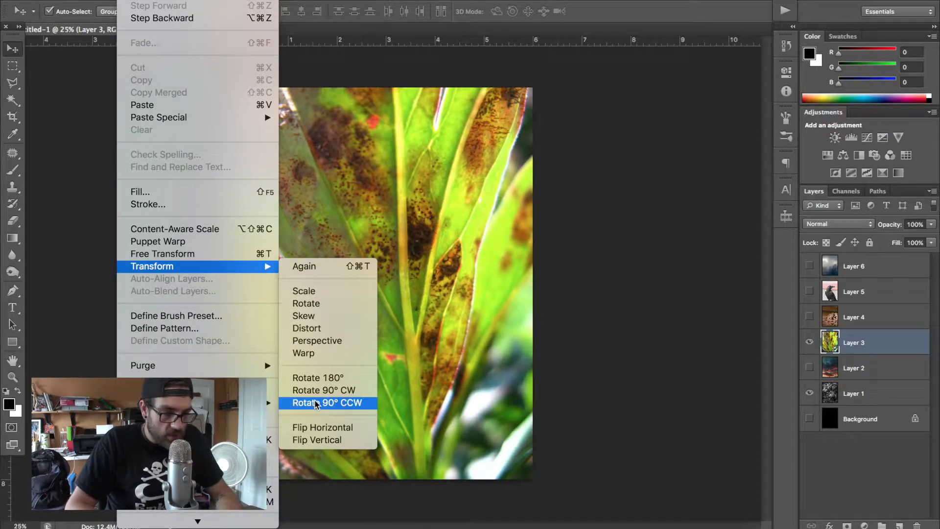
pyautogui.click(308, 331)
pyautogui.moveTo(380, 492); pyautogui.dragTo(368, 494)
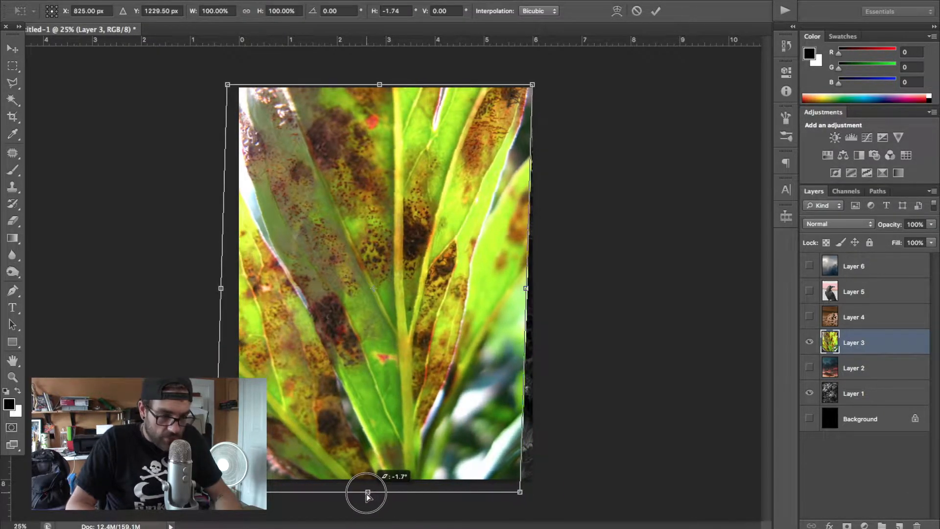
pyautogui.moveTo(529, 495); pyautogui.dragTo(541, 507)
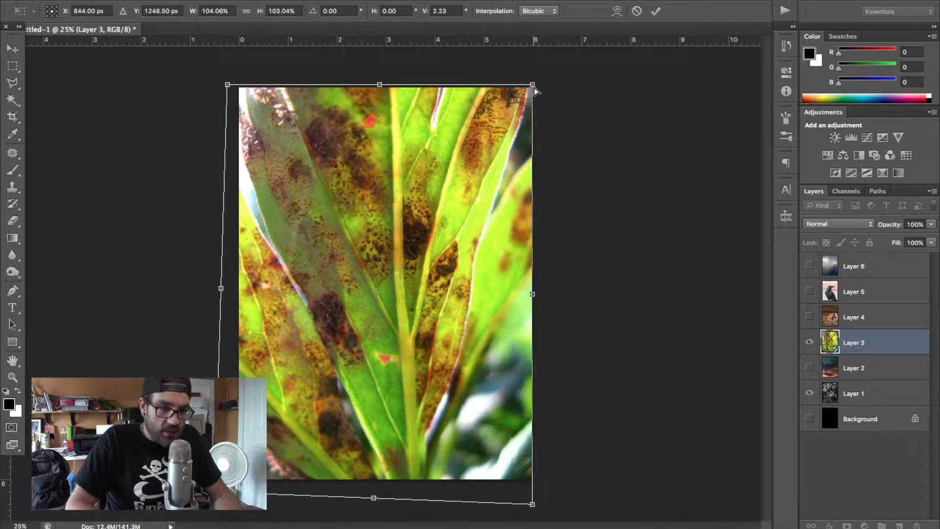
pyautogui.moveTo(533, 84); pyautogui.dragTo(554, 82)
pyautogui.moveTo(228, 86)
pyautogui.mouseDown()
pyautogui.moveTo(215, 83)
pyautogui.moveTo(230, 76)
pyautogui.mouseUp()
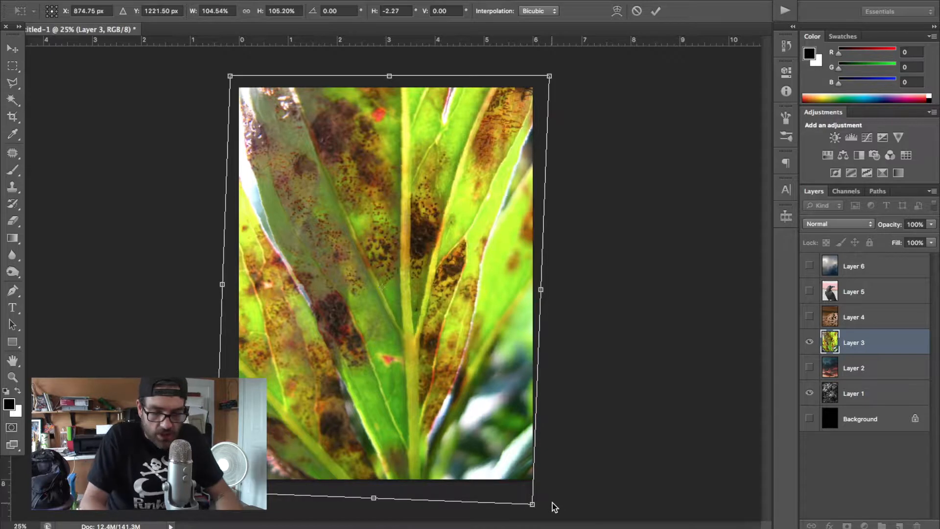
pyautogui.hotkey('ctrl', '-')
pyautogui.moveTo(378, 430); pyautogui.dragTo(376, 446)
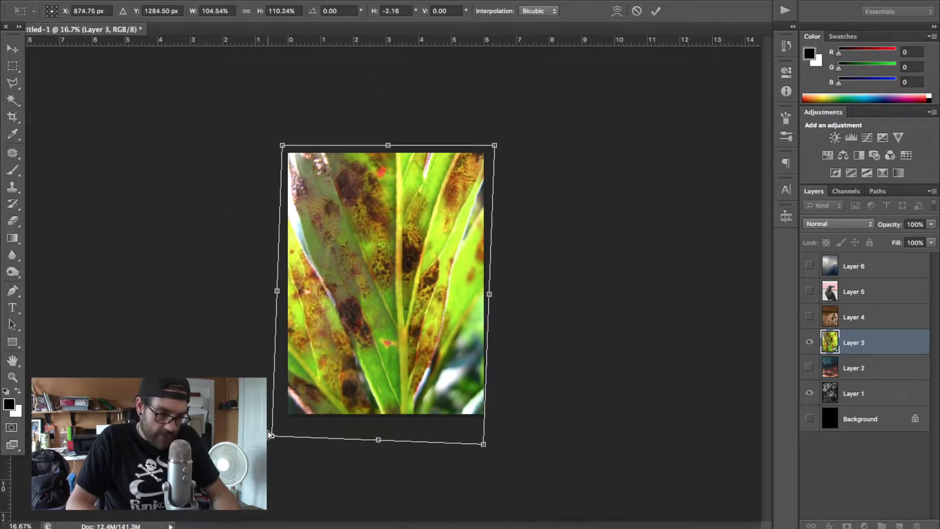
pyautogui.moveTo(273, 438); pyautogui.dragTo(267, 436)
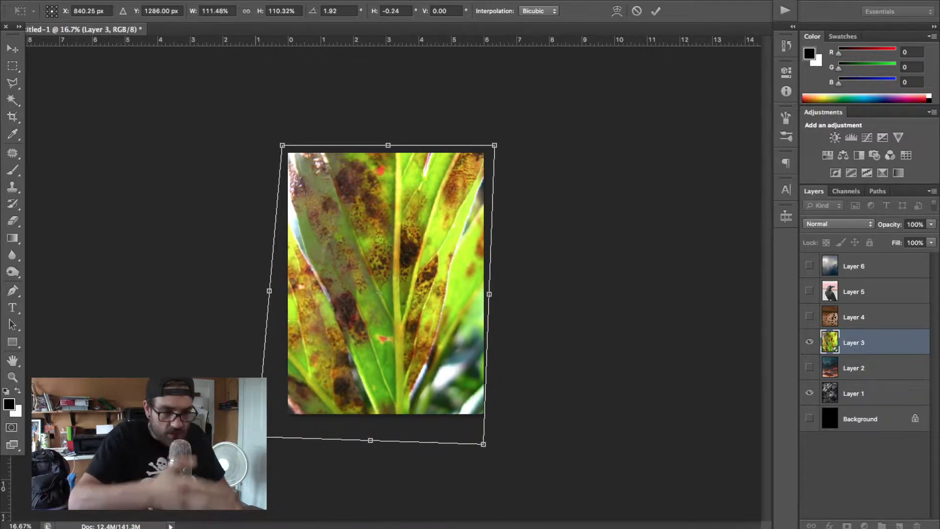
pyautogui.press('Return')
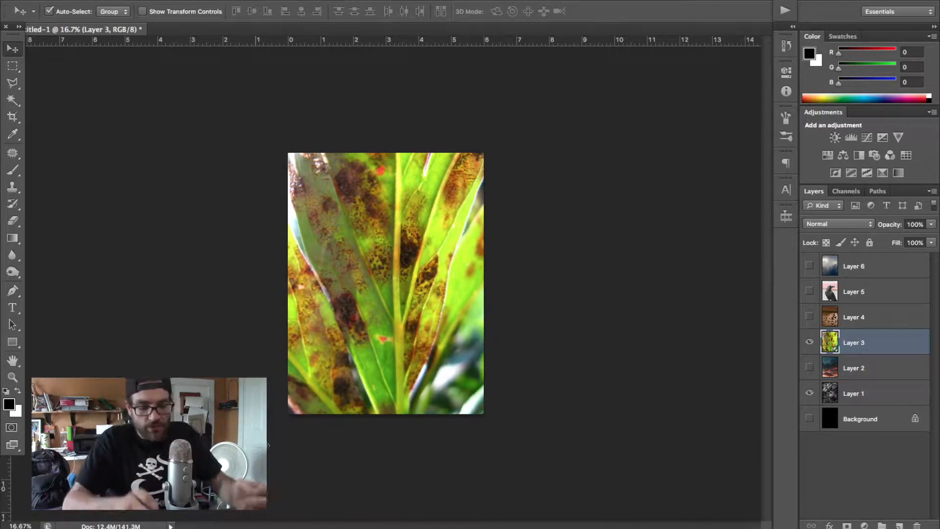
# Convert the leaf photo to black and white with Reds -27, Yellows about 79, Greens -57, Cyans -33, Blues -14 and Magentas -31
pyautogui.press('super+equal')
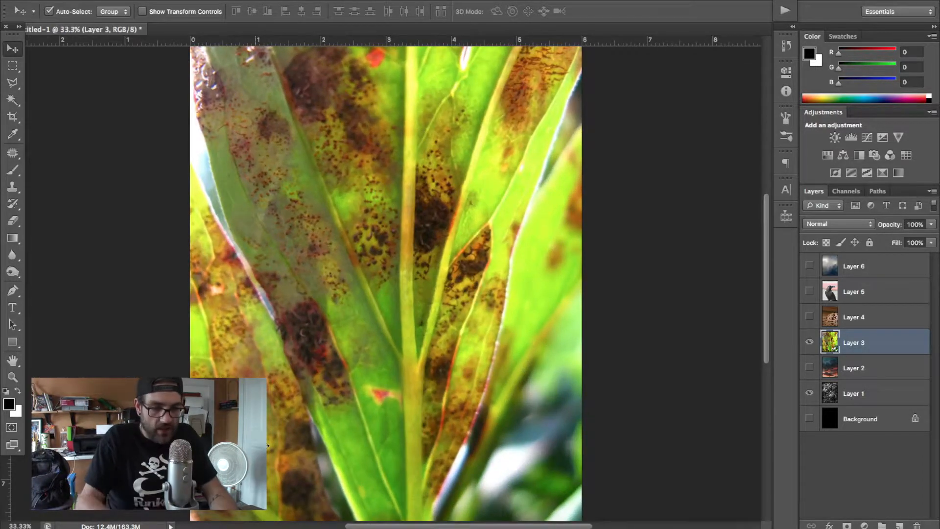
pyautogui.press('super+minus')
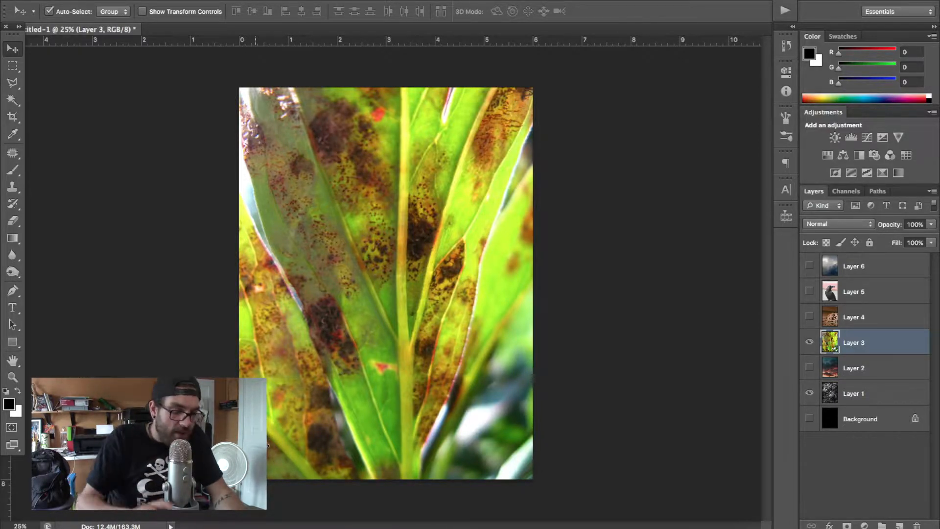
pyautogui.hotkey('ctrl', 'alt', 'shift', 'b')
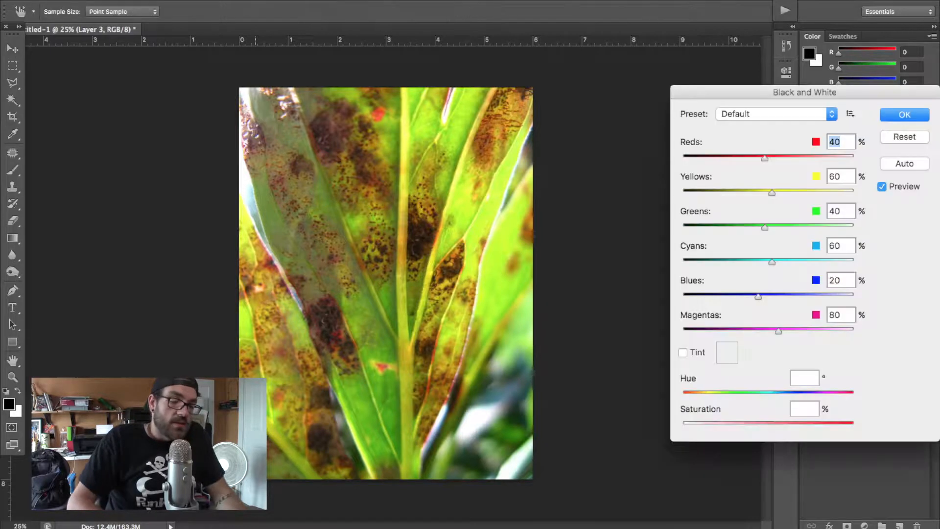
pyautogui.moveTo(765, 231); pyautogui.dragTo(734, 236)
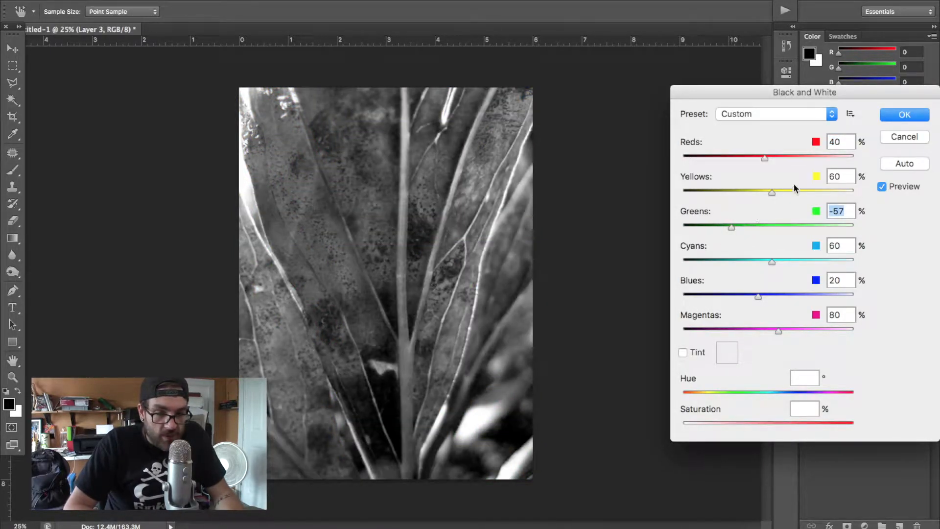
pyautogui.moveTo(774, 196)
pyautogui.mouseDown()
pyautogui.moveTo(829, 193)
pyautogui.moveTo(765, 200)
pyautogui.moveTo(780, 207)
pyautogui.mouseUp()
pyautogui.moveTo(764, 158); pyautogui.dragTo(743, 164)
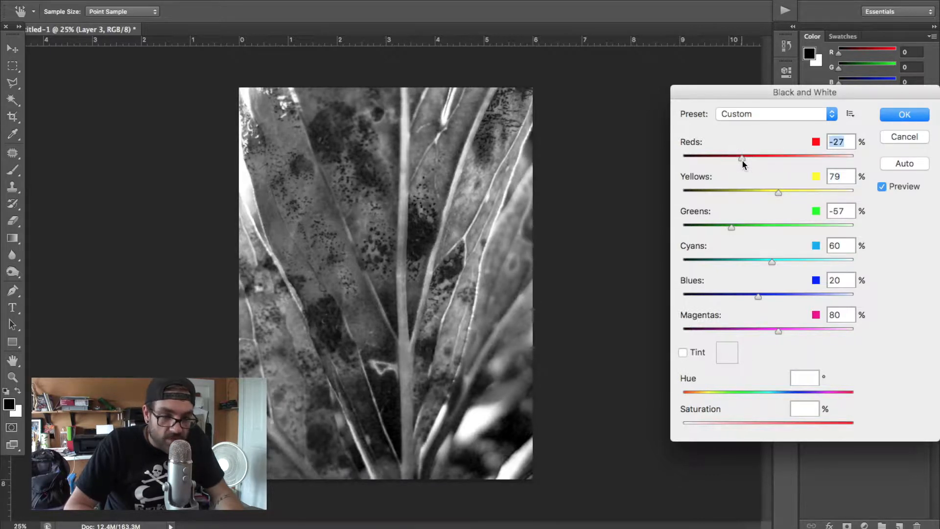
pyautogui.moveTo(773, 263); pyautogui.dragTo(744, 300)
pyautogui.moveTo(775, 335); pyautogui.dragTo(740, 342)
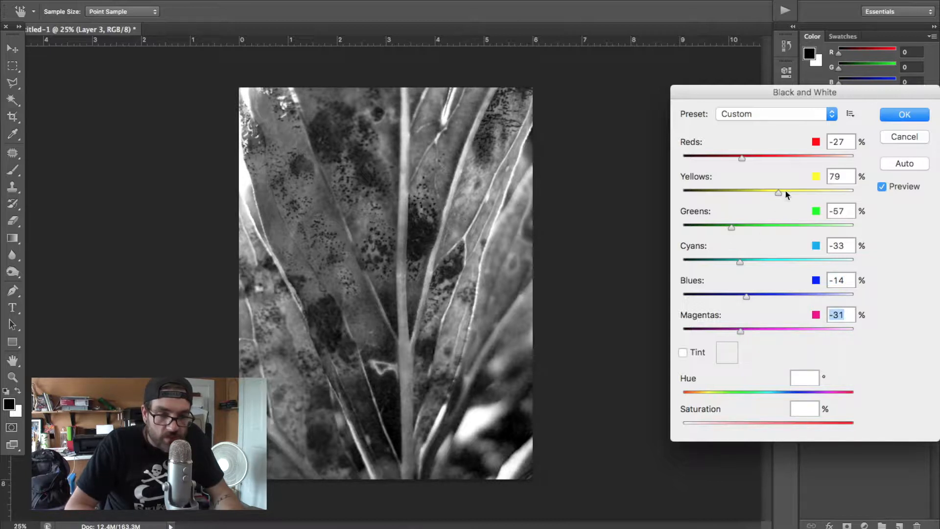
pyautogui.moveTo(781, 195)
pyautogui.mouseDown()
pyautogui.moveTo(790, 193)
pyautogui.moveTo(781, 194)
pyautogui.mouseUp()
pyautogui.click(899, 114)
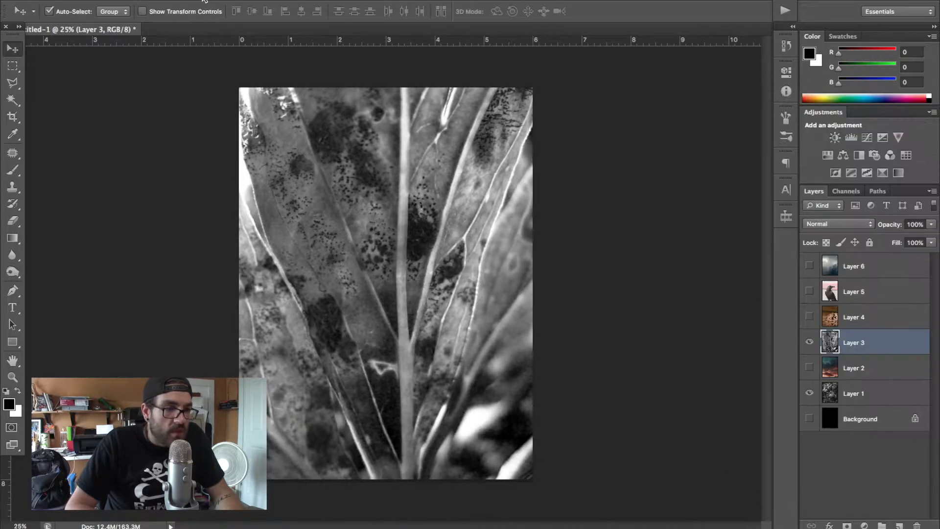
# Apply Brightness/Contrast to the black-and-white leaf layer, raising contrast to about 43 and lowering brightness slightly
pyautogui.click(157, 0)
pyautogui.moveTo(186, 18)
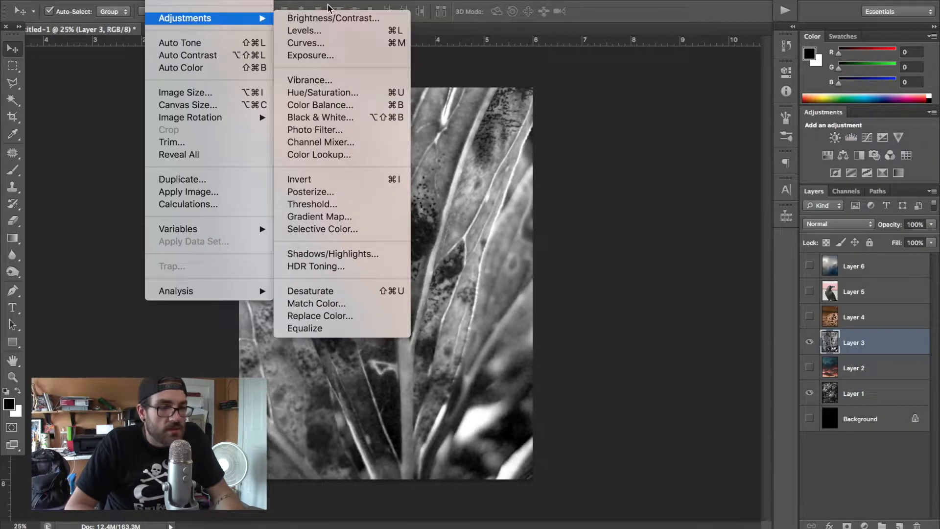
pyautogui.click(335, 18)
pyautogui.moveTo(691, 206); pyautogui.dragTo(720, 215)
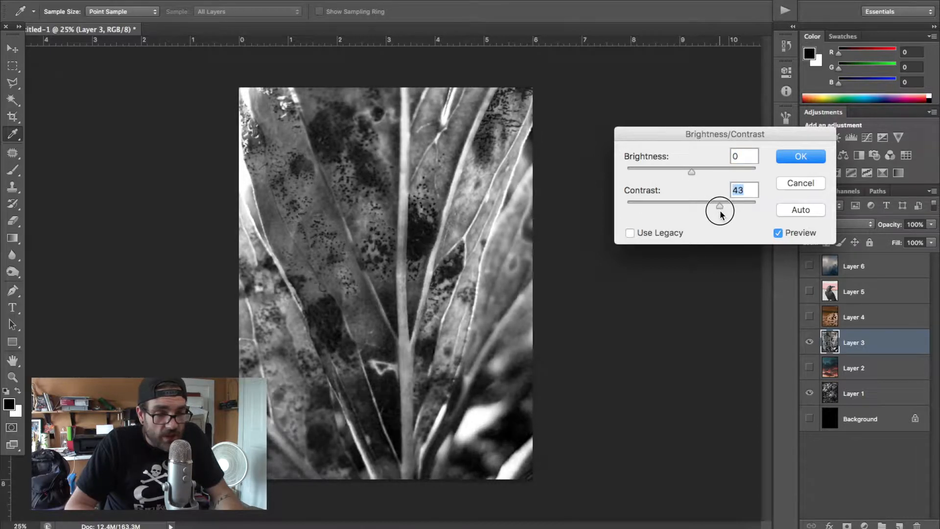
pyautogui.moveTo(690, 169); pyautogui.dragTo(686, 171)
pyautogui.click(802, 156)
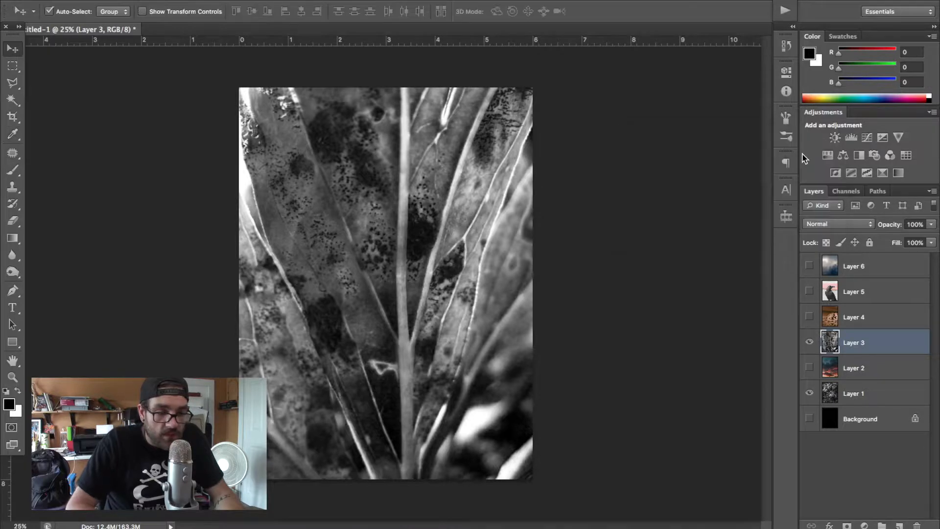
# Try Soft Light and Lighten on the leaf layer and set its blend mode to Screen
pyautogui.click(826, 225)
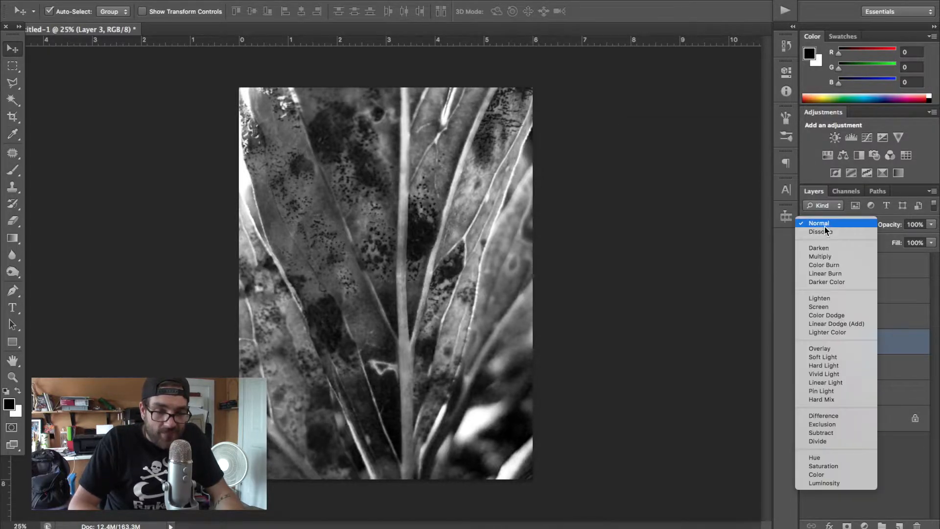
pyautogui.click(822, 358)
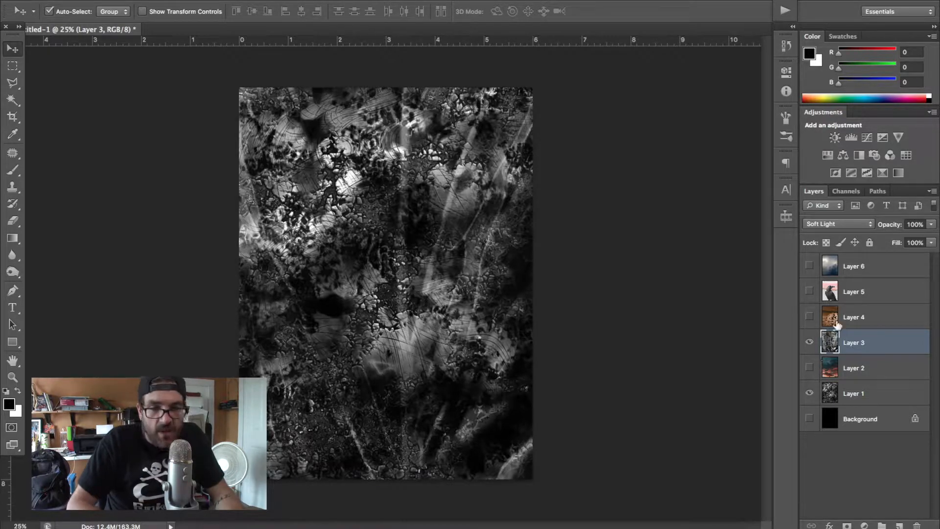
pyautogui.click(825, 225)
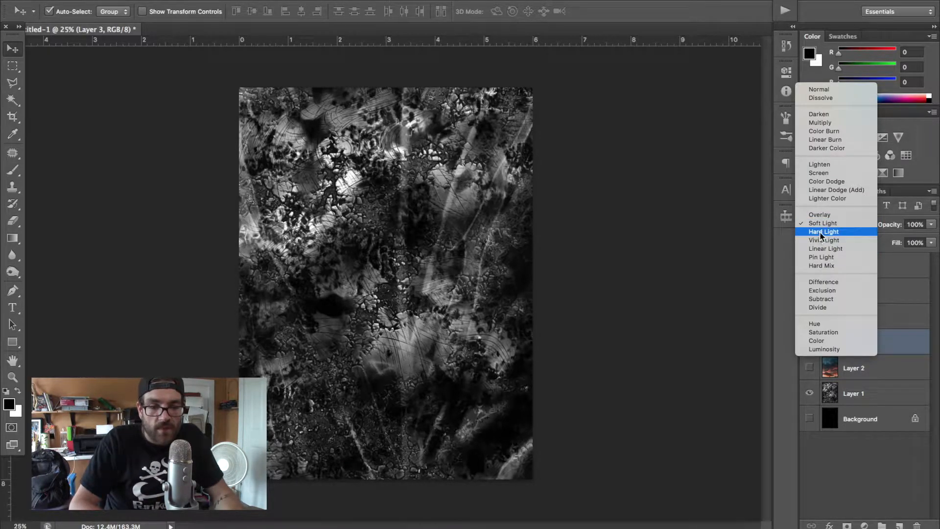
pyautogui.click(817, 166)
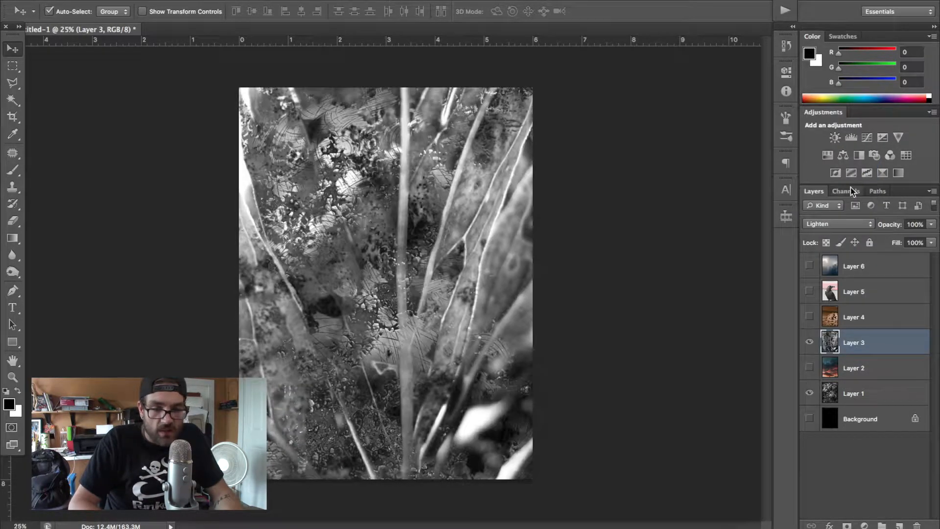
pyautogui.click(821, 224)
pyautogui.click(819, 234)
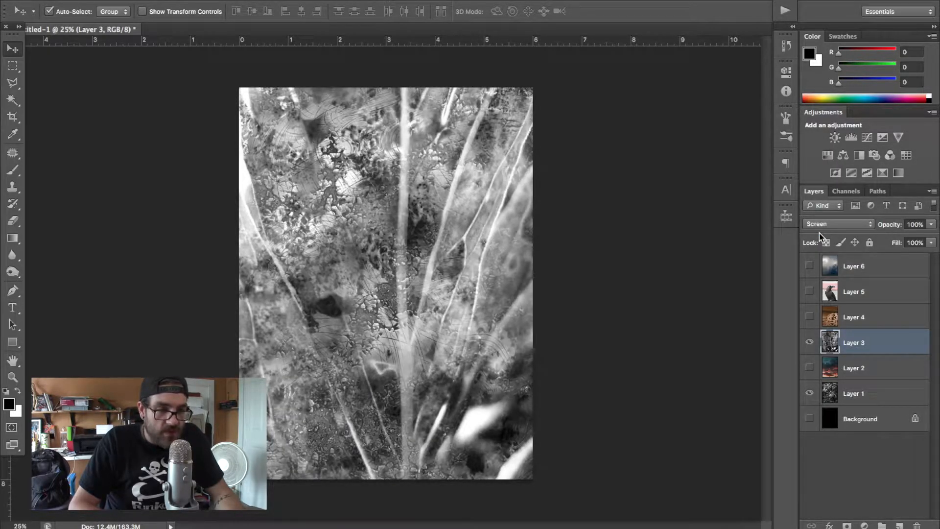
# Move the leaf layer (Layer 3) beneath the sunset on Layer 2, and show and select the sunset layer
pyautogui.moveTo(867, 350); pyautogui.dragTo(868, 372)
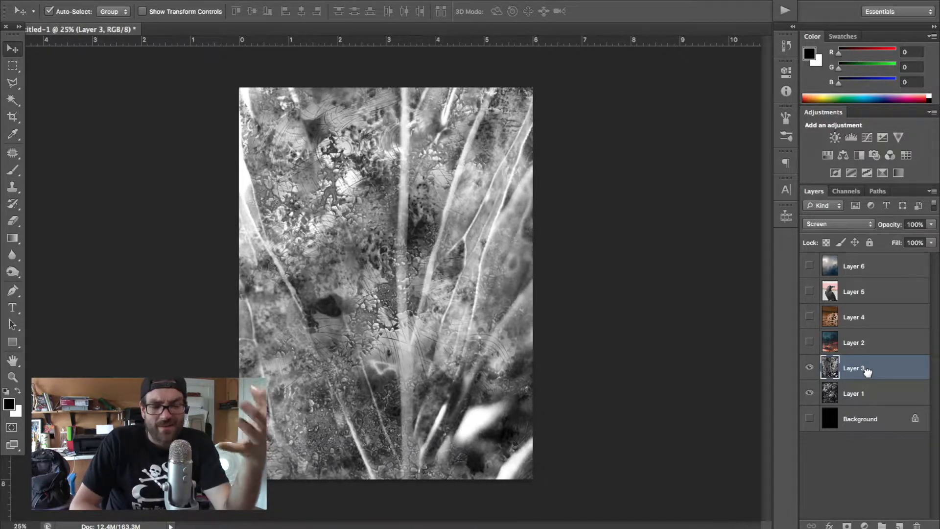
pyautogui.click(809, 341)
pyautogui.click(856, 345)
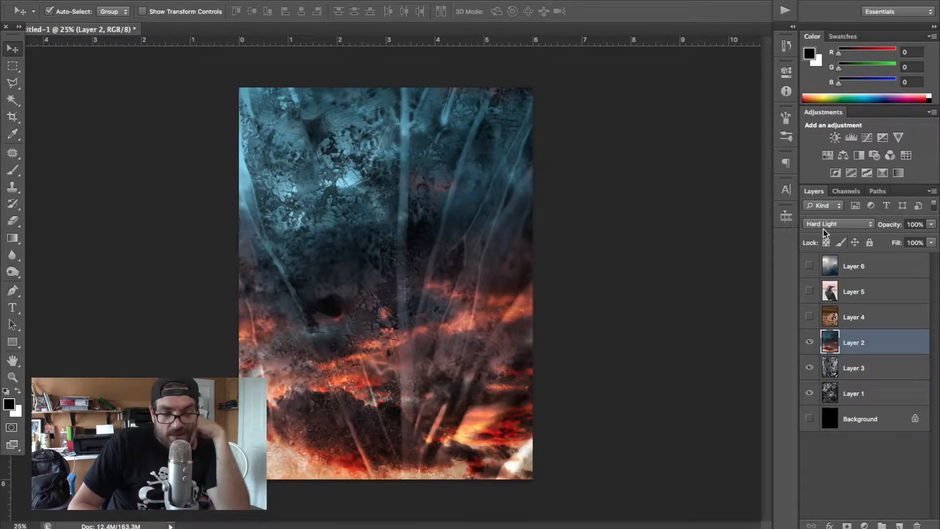
# Try the Color and Hue blend modes on the sunset layer and set it to Overlay
pyautogui.click(823, 229)
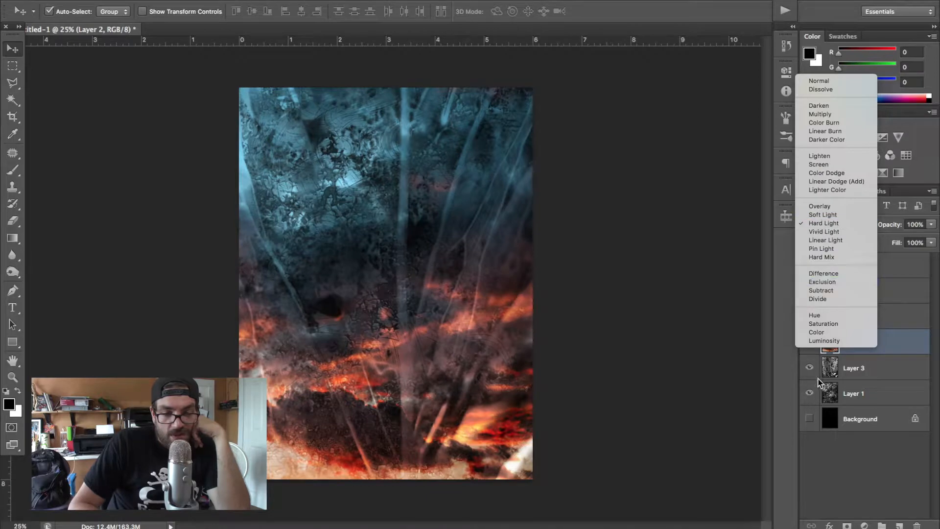
pyautogui.click(814, 334)
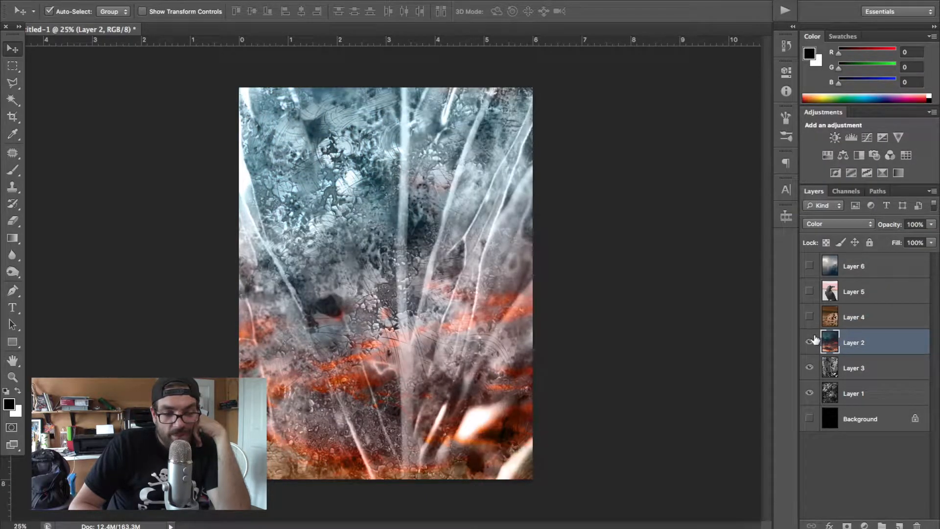
pyautogui.click(835, 224)
pyautogui.click(830, 97)
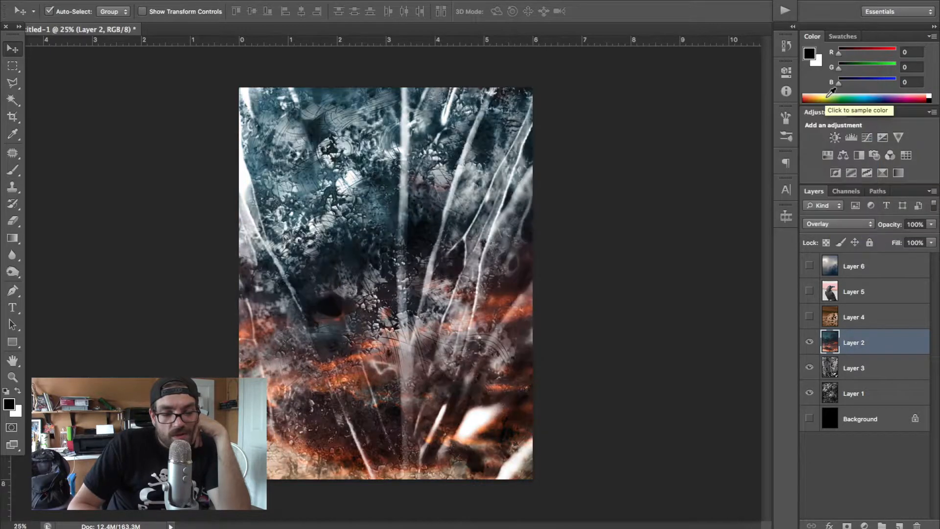
pyautogui.click(823, 223)
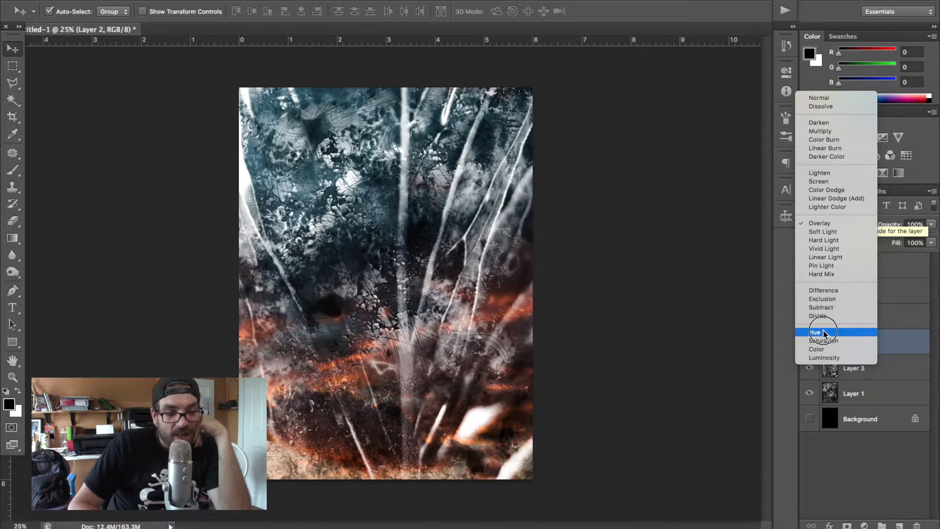
pyautogui.click(824, 331)
pyautogui.click(837, 223)
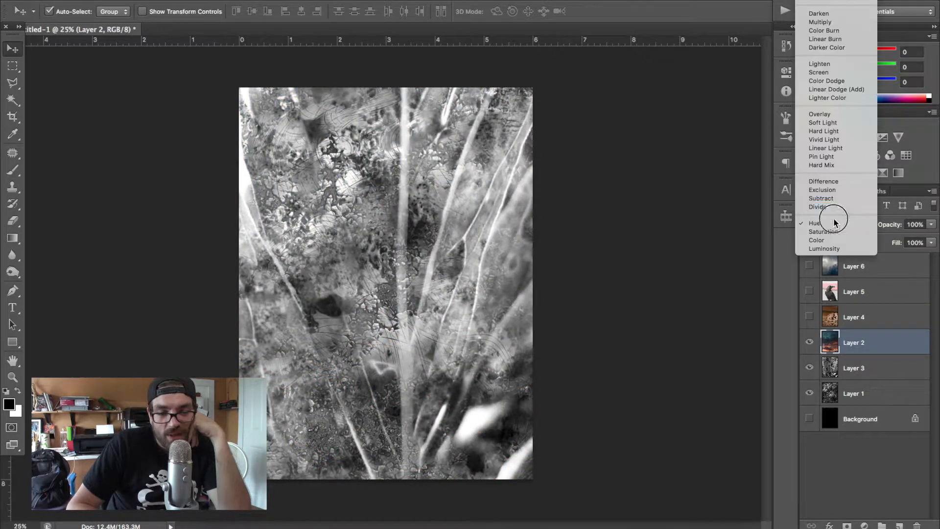
pyautogui.click(827, 116)
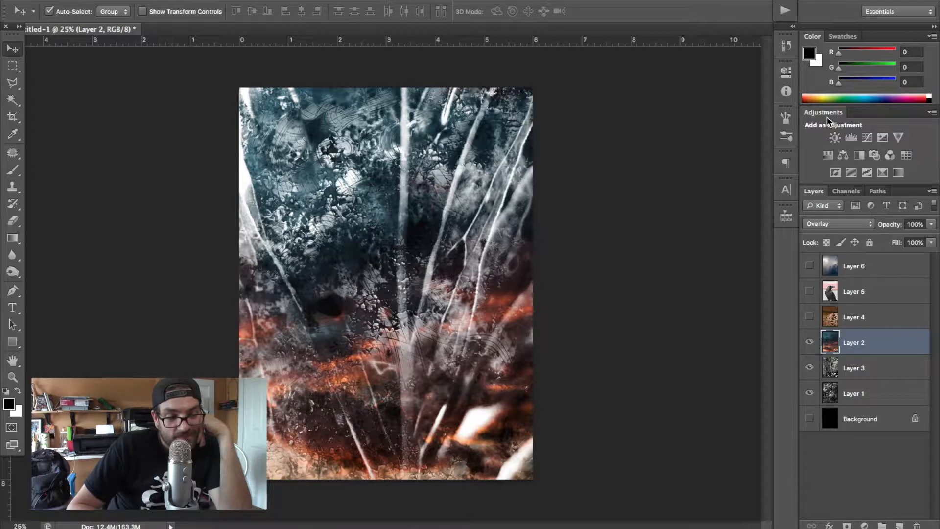
# Hide the sunset layer, show the carved sphere photo on Layer 4, and move it so the sphere fills the canvas
pyautogui.click(810, 338)
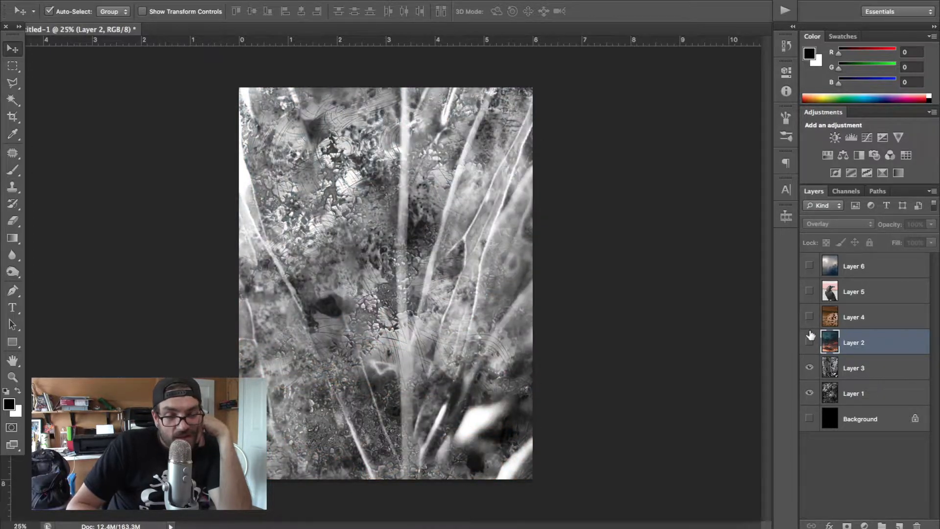
pyautogui.click(810, 317)
pyautogui.click(486, 368)
pyautogui.moveTo(485, 368); pyautogui.dragTo(408, 228)
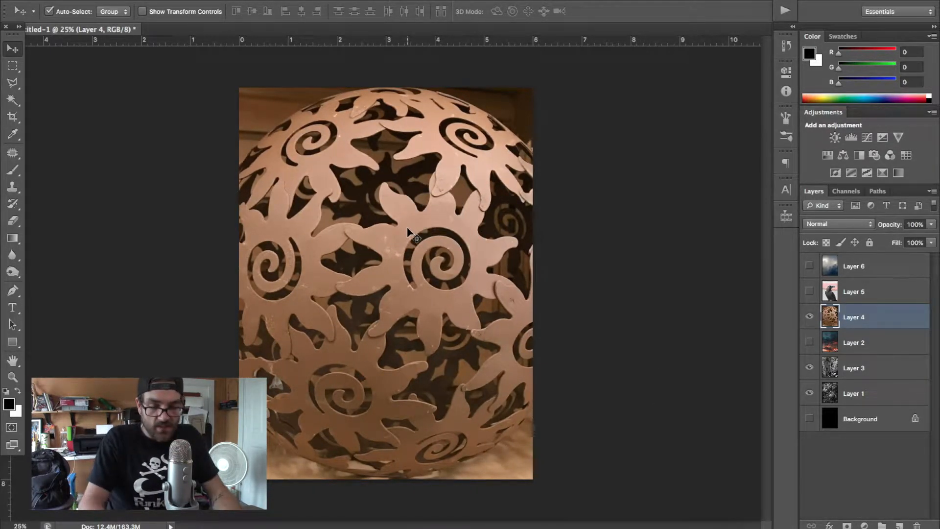
pyautogui.hotkey('ctrl', '-')
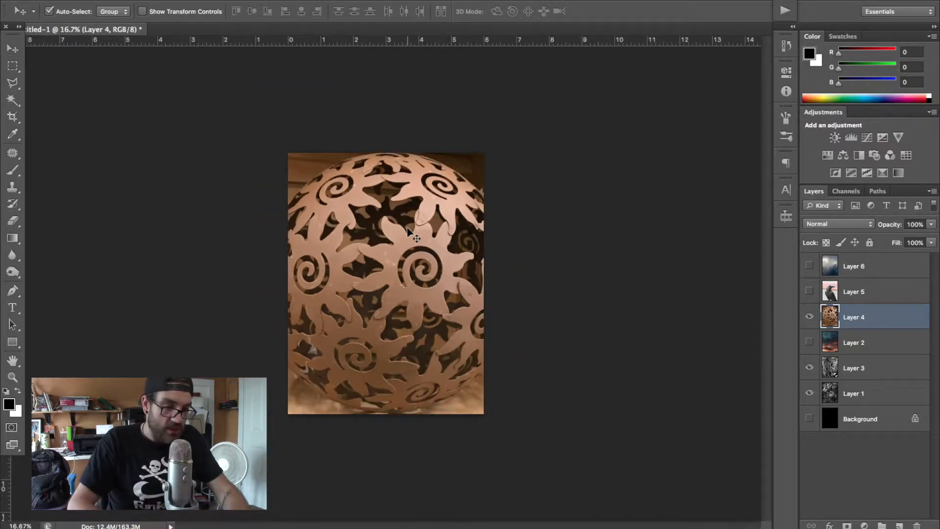
# Scale the carved sphere photo on Layer 4 down slightly so more of the sphere fits inside the canvas
pyautogui.hotkey('ctrl', 't')
pyautogui.moveTo(566, 64); pyautogui.dragTo(551, 80)
pyautogui.press('Return')
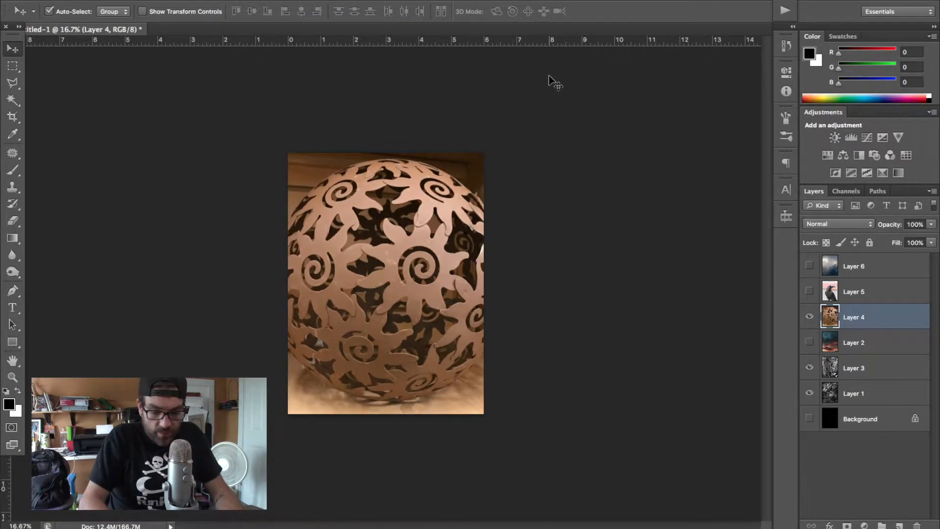
# Select the carved sphere with an elliptical marquee around its outline and cut it onto a new layer
pyautogui.press('super+equal')
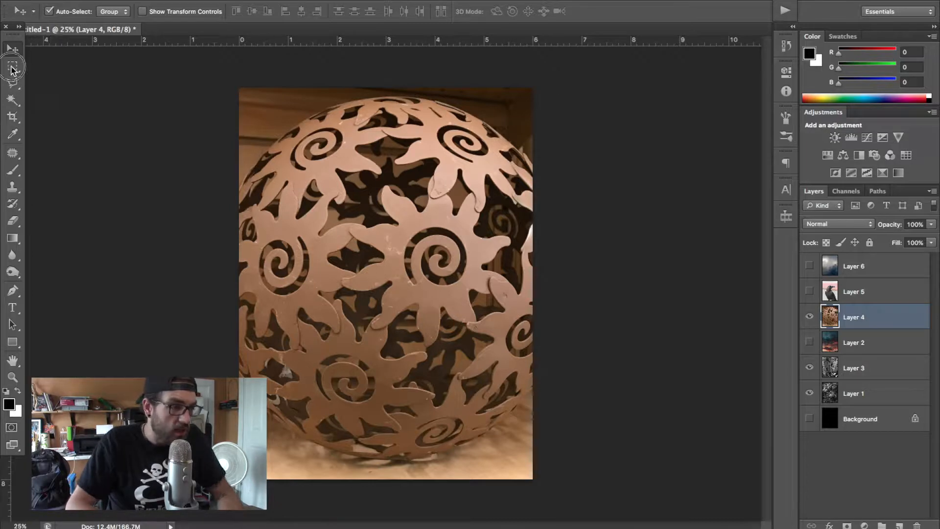
pyautogui.click(12, 67)
pyautogui.click(9, 70)
pyautogui.moveTo(10, 70); pyautogui.dragTo(62, 77)
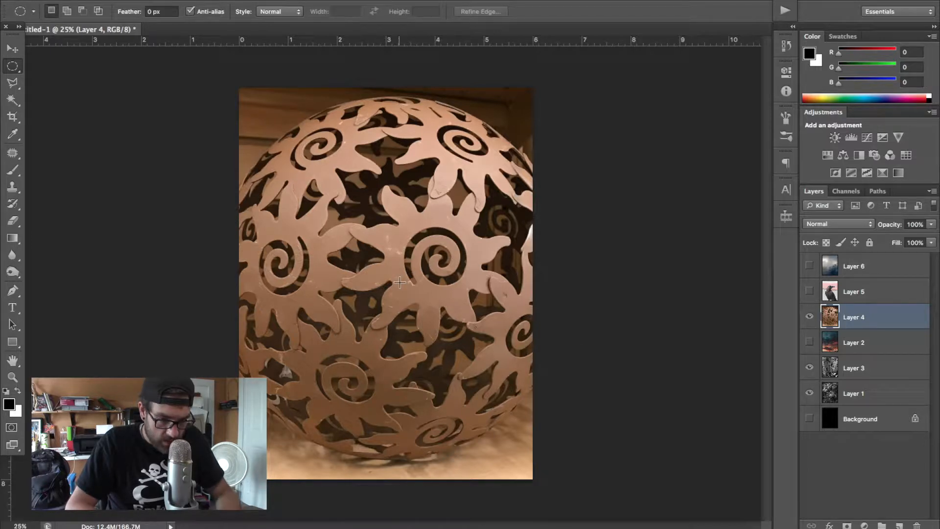
pyautogui.moveTo(455, 295); pyautogui.dragTo(751, 463)
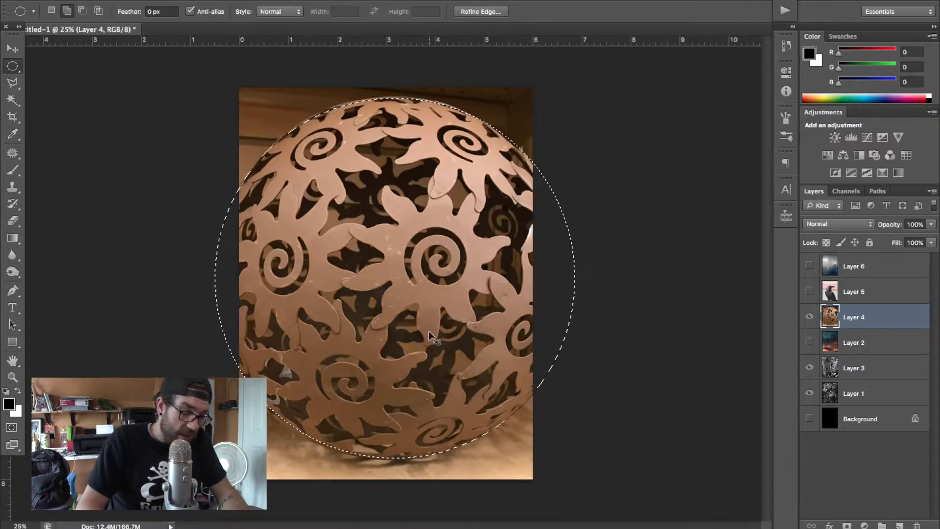
pyautogui.hotkey('ctrl', 'shift', 'j')
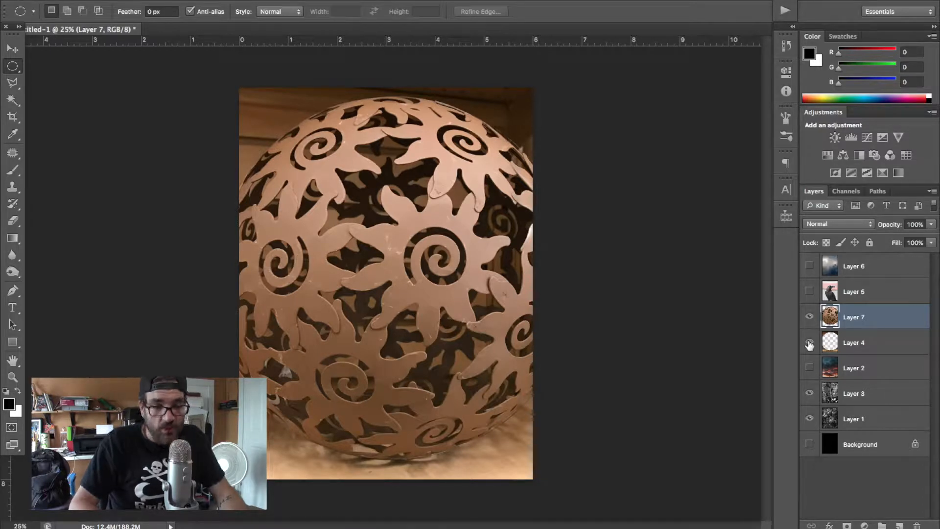
# Delete Layer 4 with the leftover sphere background and select the cut-out sphere on Layer 7
pyautogui.click(848, 340)
pyautogui.press('Delete')
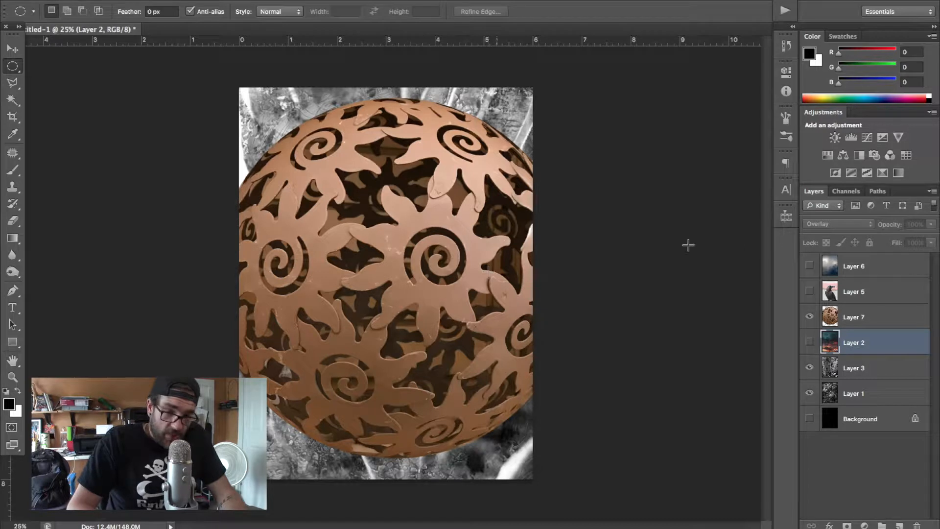
pyautogui.click(861, 321)
pyautogui.press('v')
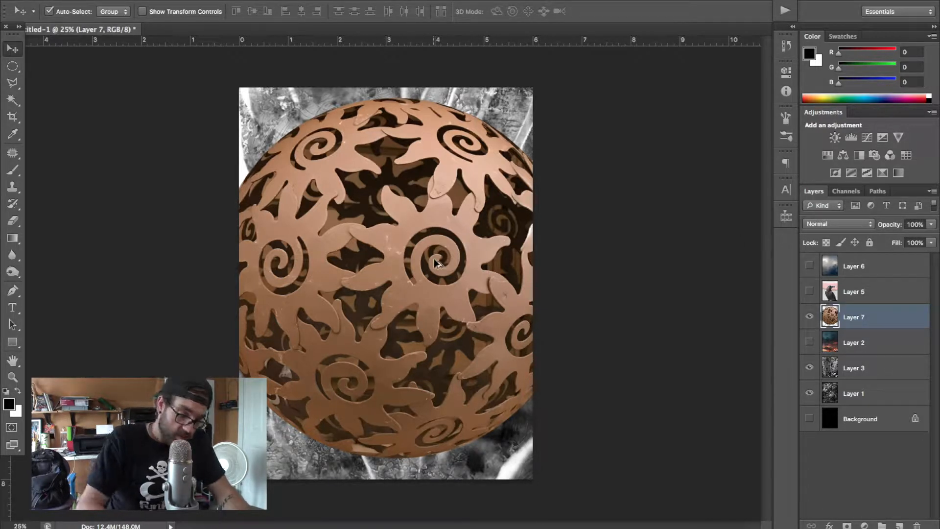
# Convert the cut-out sphere to black and white with the Reds raised slightly above the default
pyautogui.press('super+alt+shift+b')
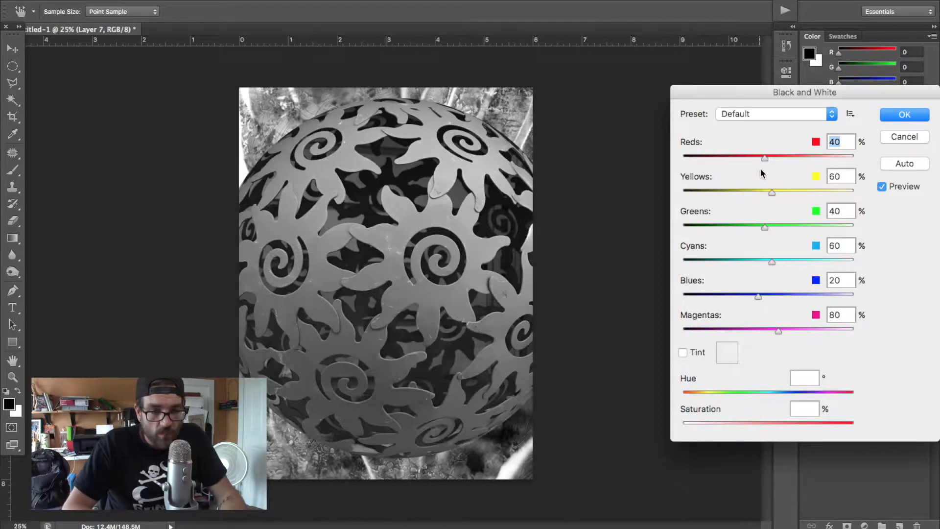
pyautogui.moveTo(765, 160)
pyautogui.mouseDown()
pyautogui.moveTo(745, 160)
pyautogui.moveTo(777, 163)
pyautogui.mouseUp()
pyautogui.click(912, 117)
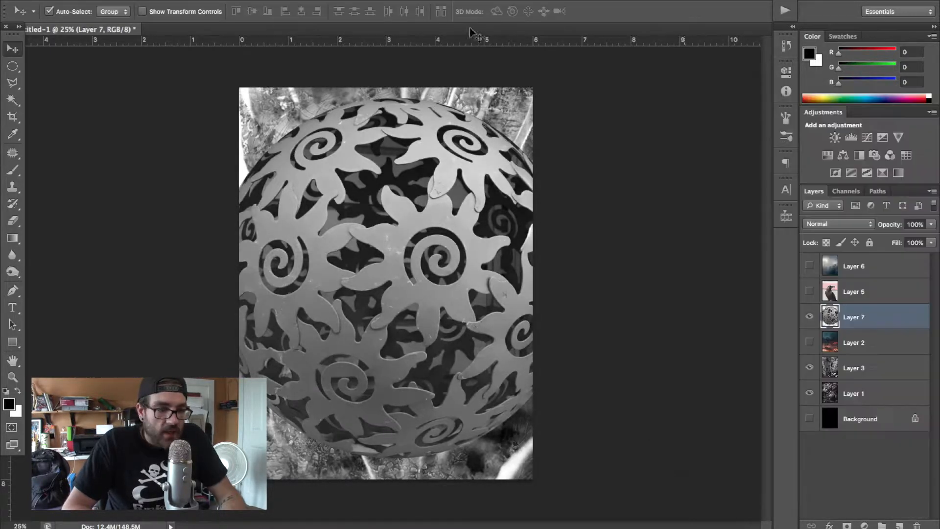
# Adjust the sphere layer's Brightness/Contrast to brightness 33 and contrast 100
pyautogui.click(97, 1)
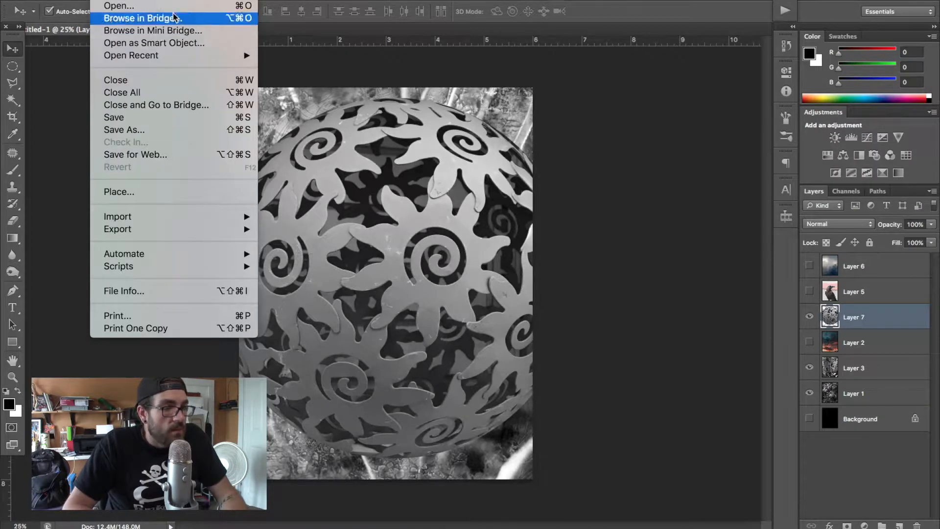
pyautogui.moveTo(161, 1)
pyautogui.moveTo(180, 16)
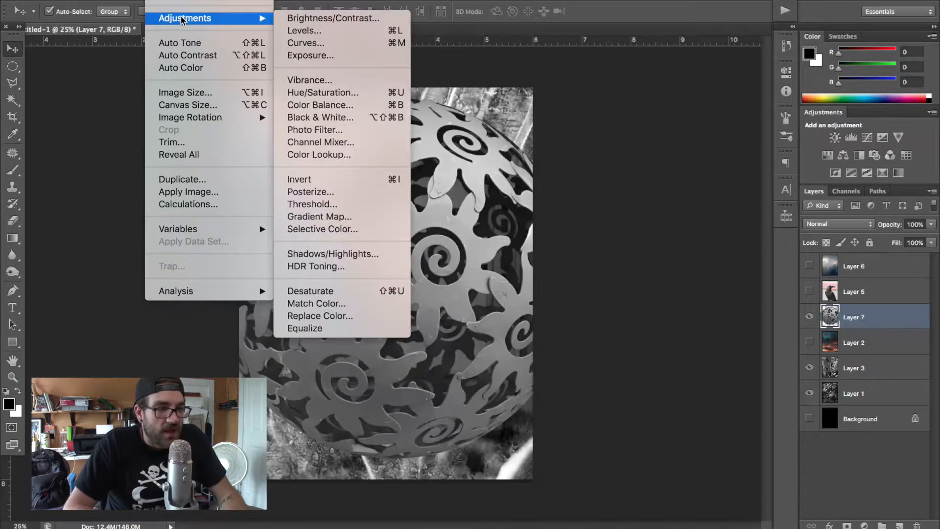
pyautogui.click(329, 15)
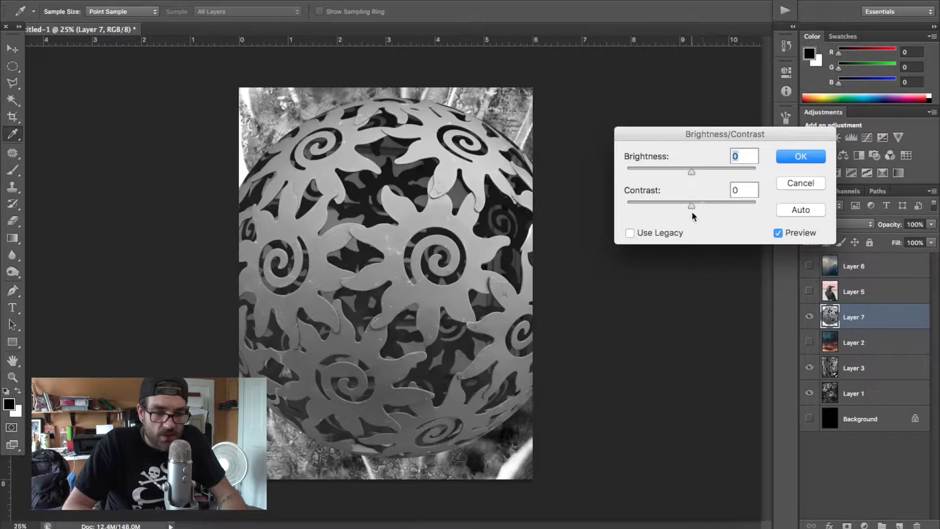
pyautogui.moveTo(691, 205); pyautogui.dragTo(765, 214)
pyautogui.moveTo(696, 172); pyautogui.dragTo(707, 175)
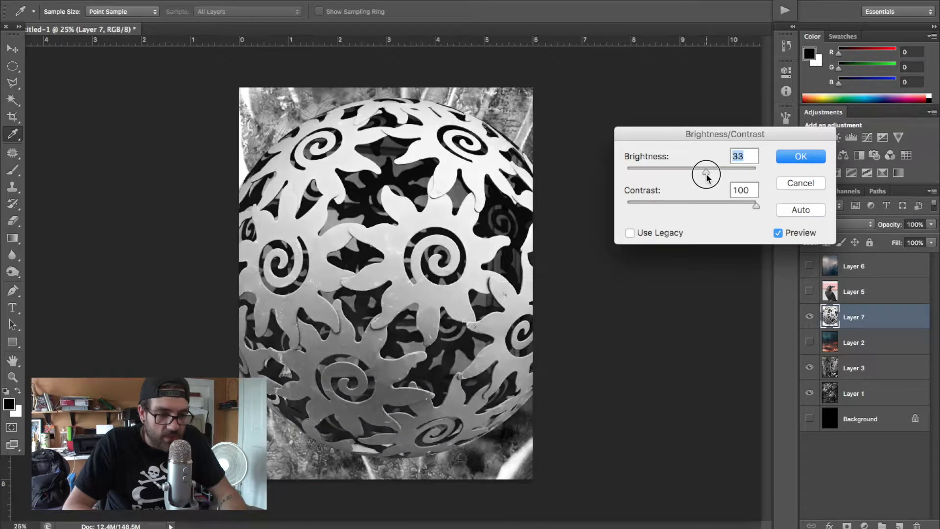
pyautogui.click(822, 156)
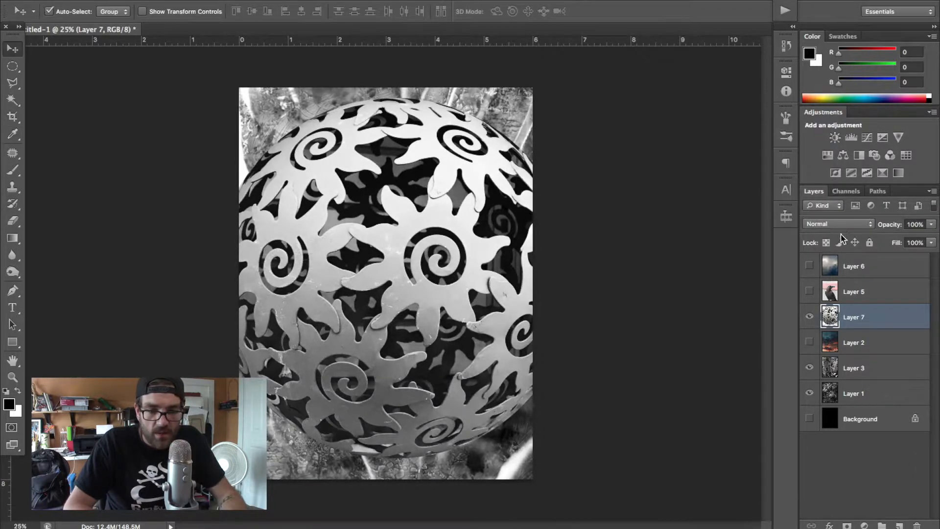
# Set the sphere layer's blend mode to Hard Light and nudge the sphere slightly upward
pyautogui.click(841, 224)
pyautogui.click(841, 369)
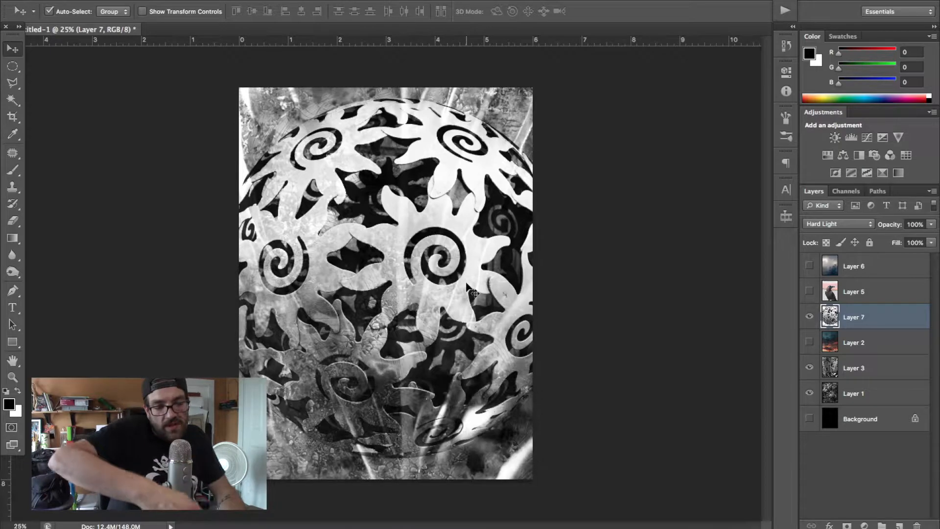
pyautogui.hotkey('shift', 'Up')
pyautogui.hotkey('shift', 'Up')
pyautogui.hotkey('shift', 'Up')
pyautogui.hotkey('shift', 'Up')
pyautogui.hotkey('shift', 'Up')
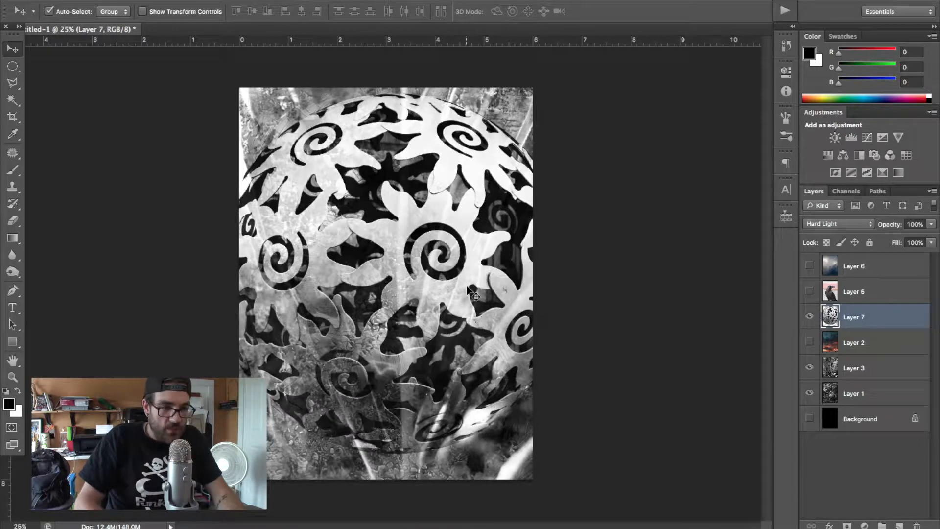
pyautogui.hotkey('shift', 'Down')
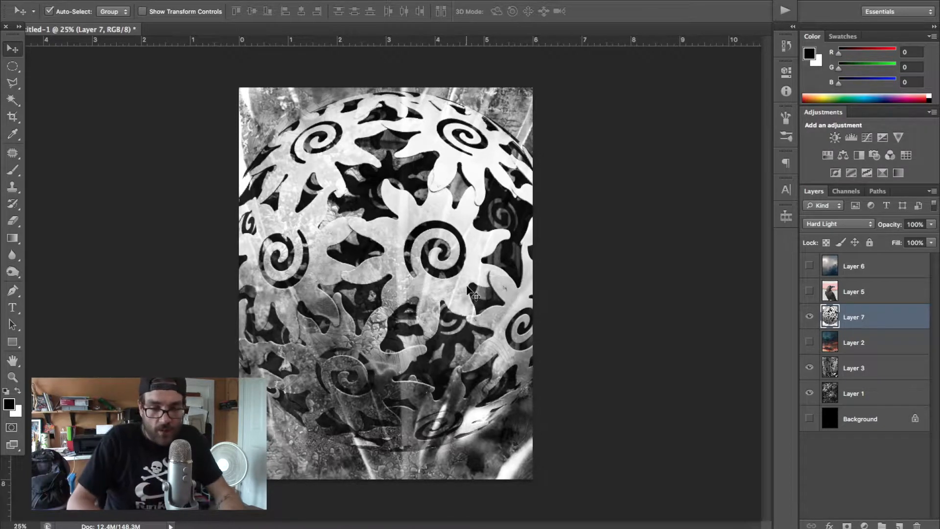
# Show the cloud photo on Layer 6, scale it down slightly and shift it left so its darker clouds fill the canvas
pyautogui.click(809, 266)
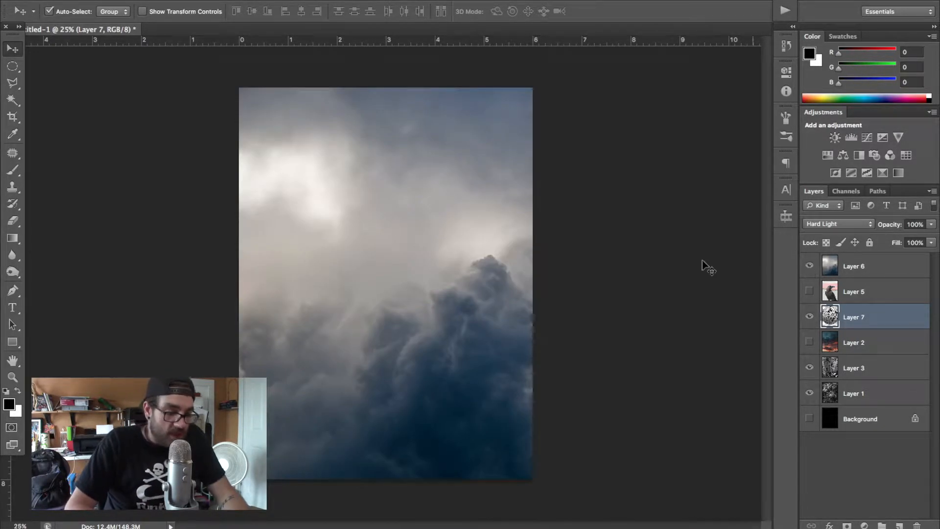
pyautogui.hotkey('ctrl', 't')
pyautogui.press('Return')
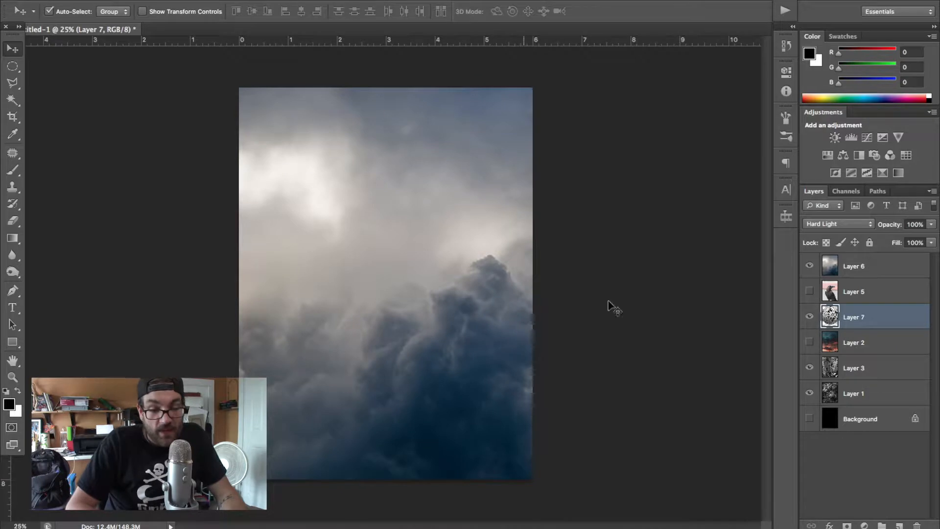
pyautogui.click(851, 261)
pyautogui.hotkey('ctrl', 't')
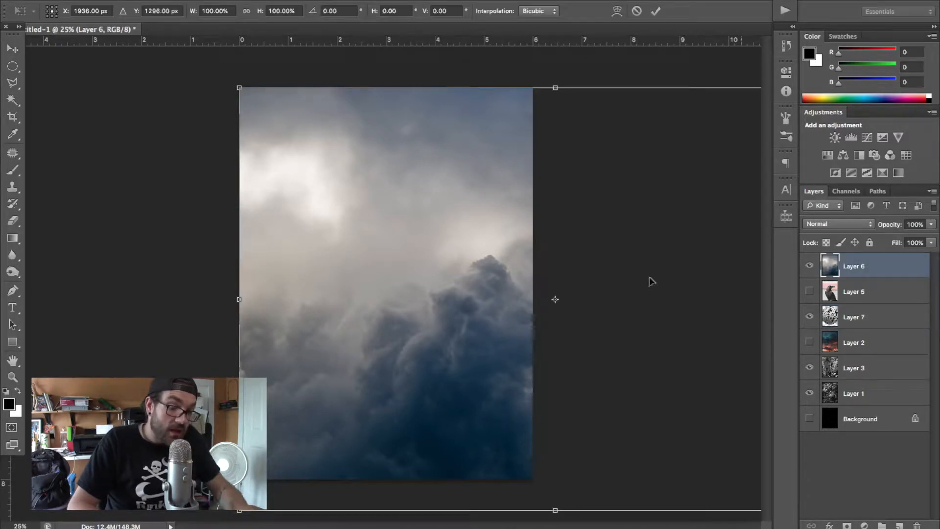
pyautogui.moveTo(239, 88); pyautogui.dragTo(257, 103)
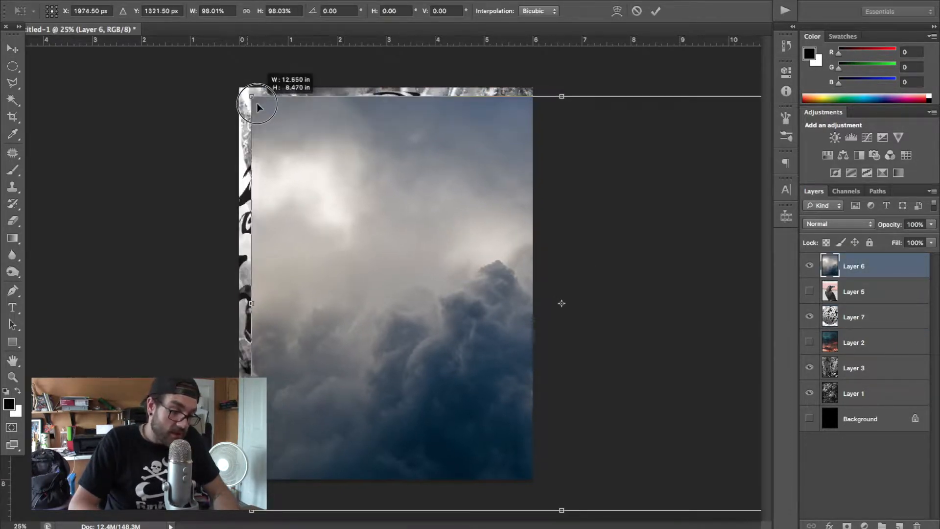
pyautogui.moveTo(357, 212)
pyautogui.mouseDown()
pyautogui.moveTo(310, 191)
pyautogui.moveTo(276, 213)
pyautogui.moveTo(223, 211)
pyautogui.mouseUp()
pyautogui.moveTo(420, 222)
pyautogui.mouseDown()
pyautogui.moveTo(287, 239)
pyautogui.moveTo(263, 229)
pyautogui.moveTo(270, 233)
pyautogui.mouseUp()
pyautogui.press('Return')
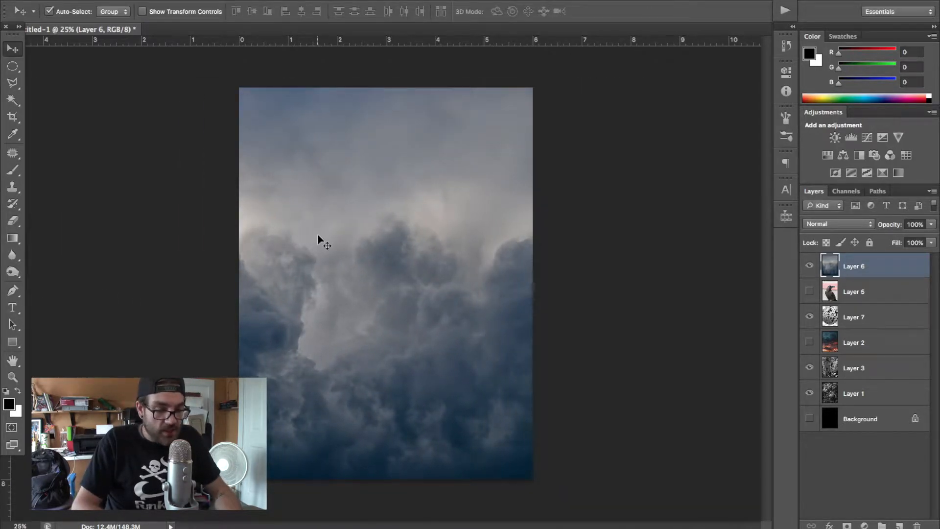
# Try 40% and 50% opacity on the cloud layer and return it to 100%
pyautogui.press('4')
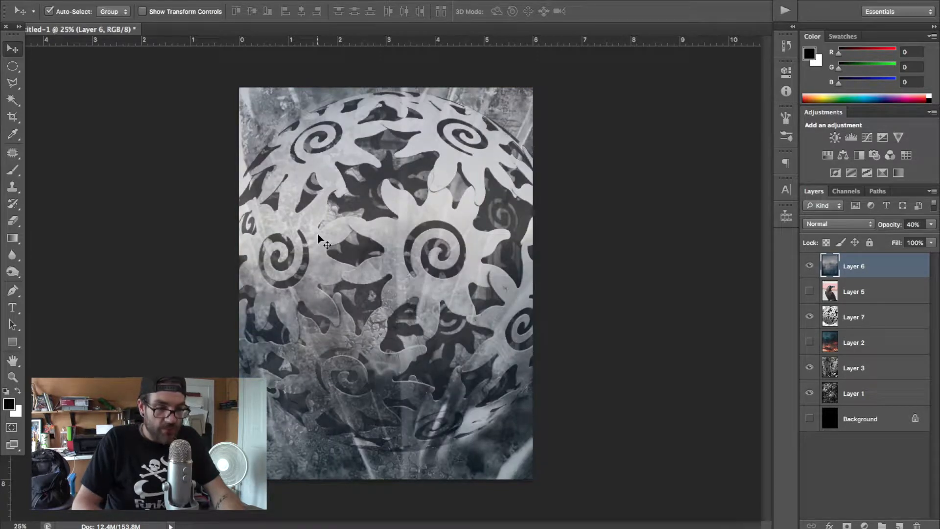
pyautogui.press('0')
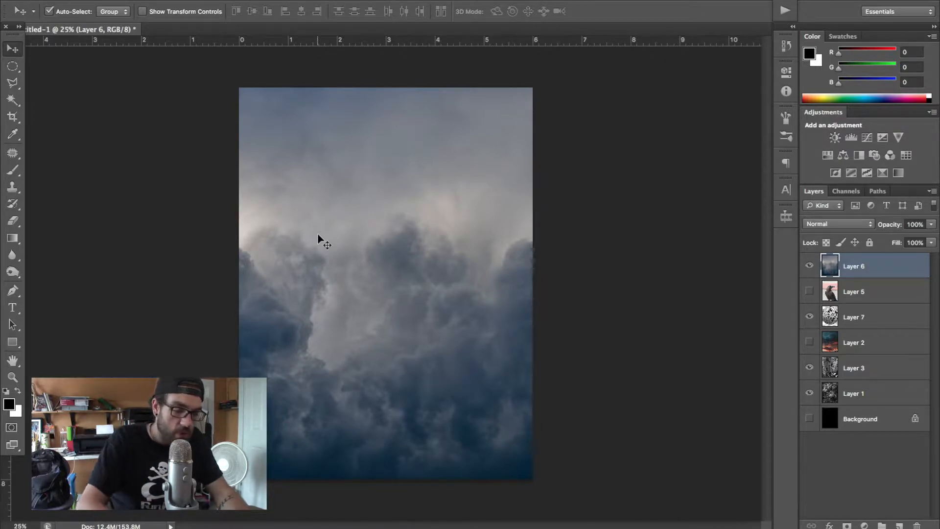
pyautogui.press('5')
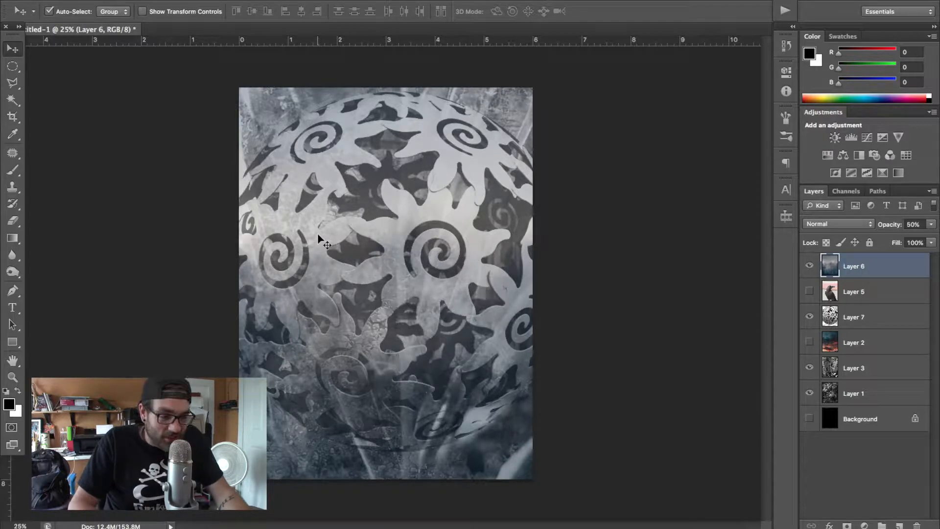
pyautogui.press('0')
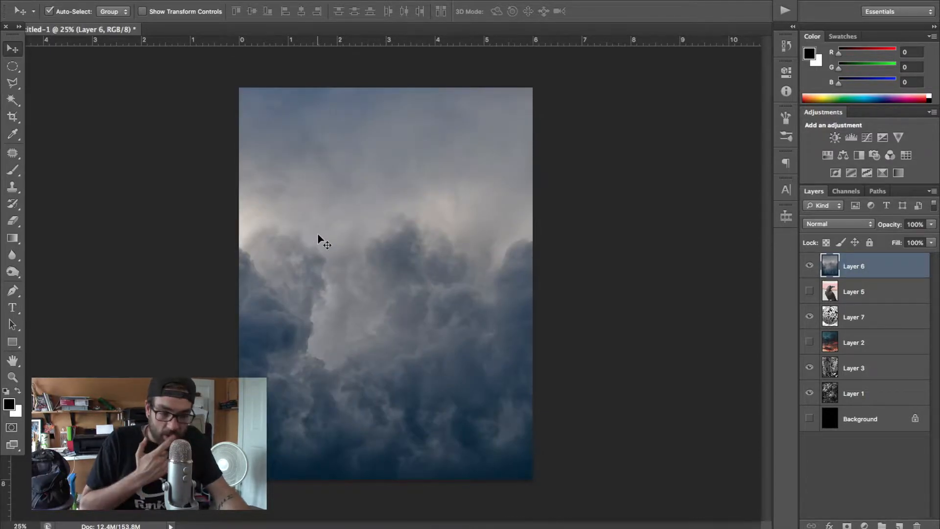
# Merge a new blank layer into the cloud layer and convert the clouds to black and white with the Default preset
pyautogui.hotkey('ctrl', 'alt', 'shift', 'n')
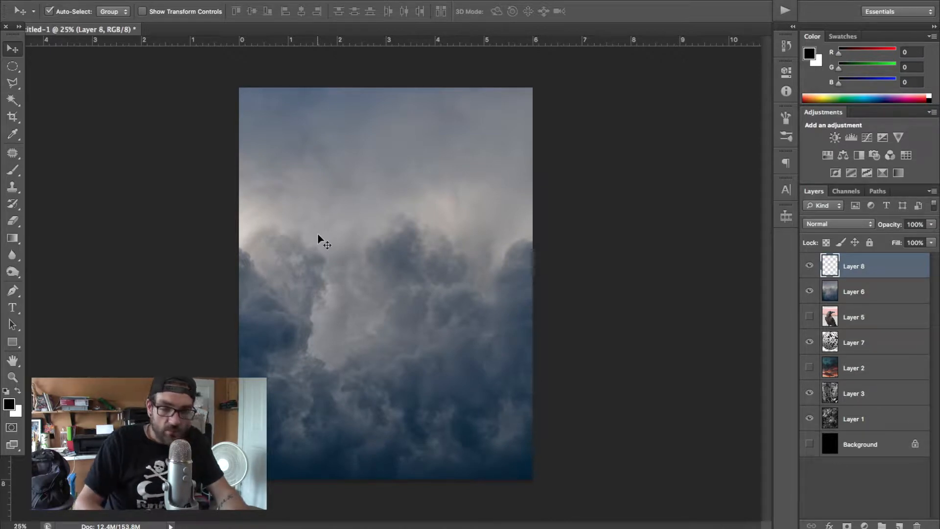
pyautogui.hotkey('ctrl', 'e')
pyautogui.hotkey('ctrl', 'alt', 'shift', 'b')
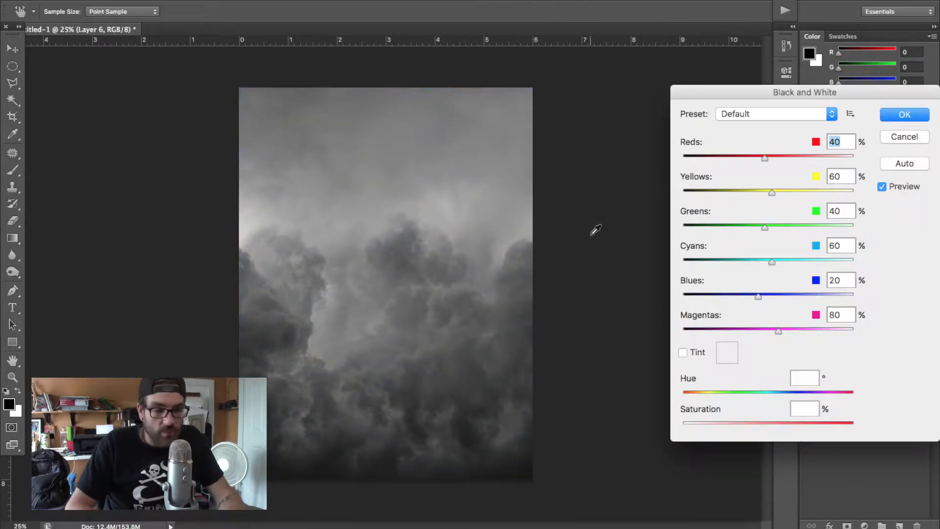
pyautogui.click(905, 115)
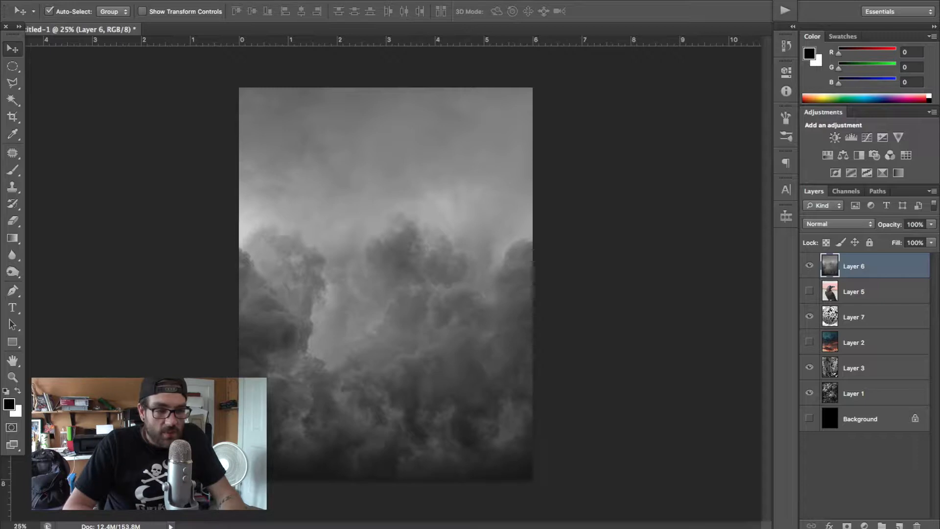
# Raise the contrast of the cloud layer with a Brightness/Contrast adjustment
pyautogui.click(209, 2)
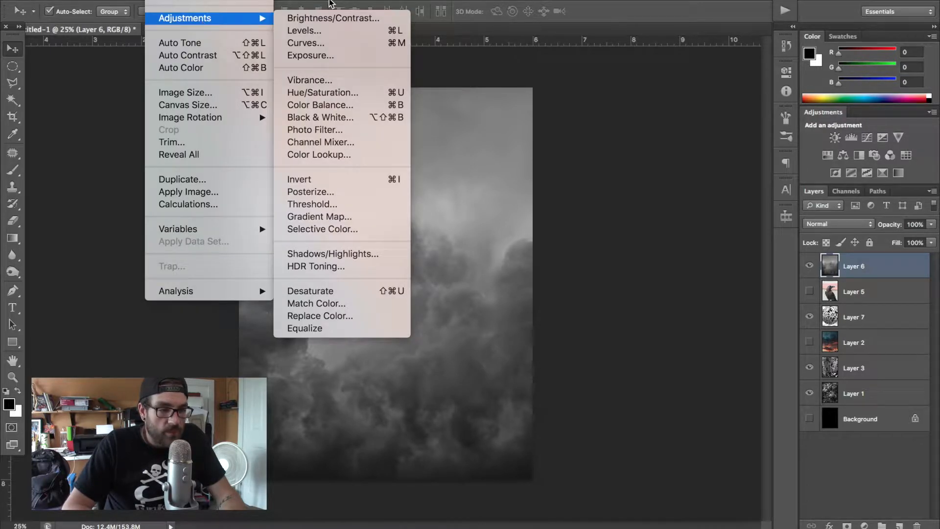
pyautogui.click(336, 18)
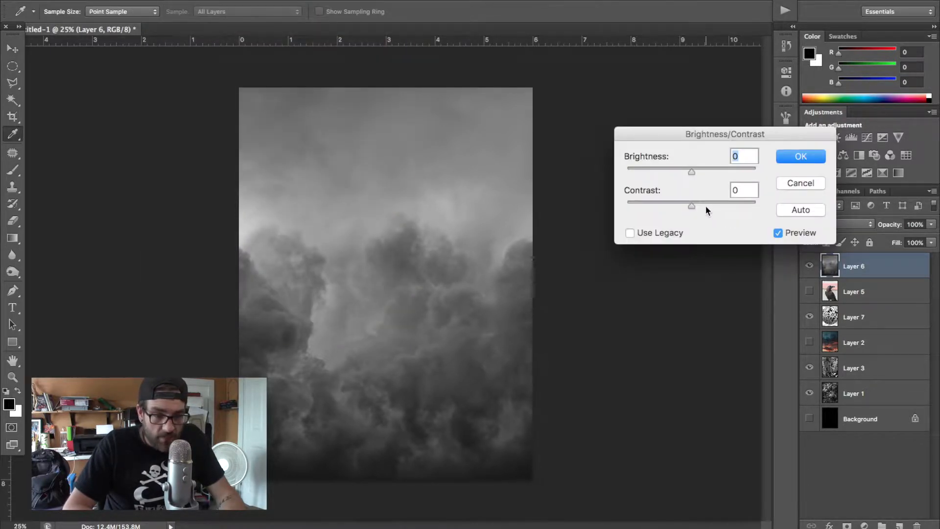
pyautogui.moveTo(691, 207); pyautogui.dragTo(718, 208)
pyautogui.click(817, 158)
pyautogui.press('v')
# Set the cloud layer's blend mode to Soft Light and toggle its visibility to compare the effect
pyautogui.click(835, 225)
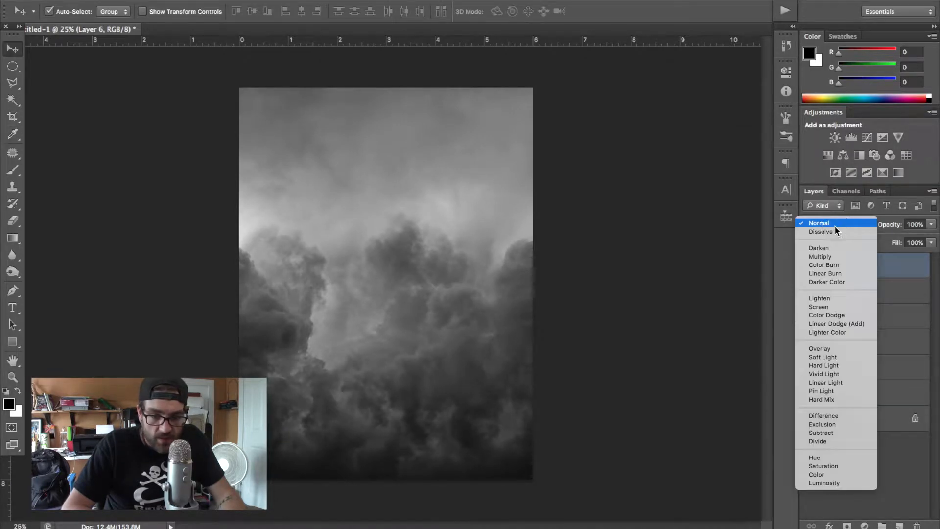
pyautogui.click(831, 360)
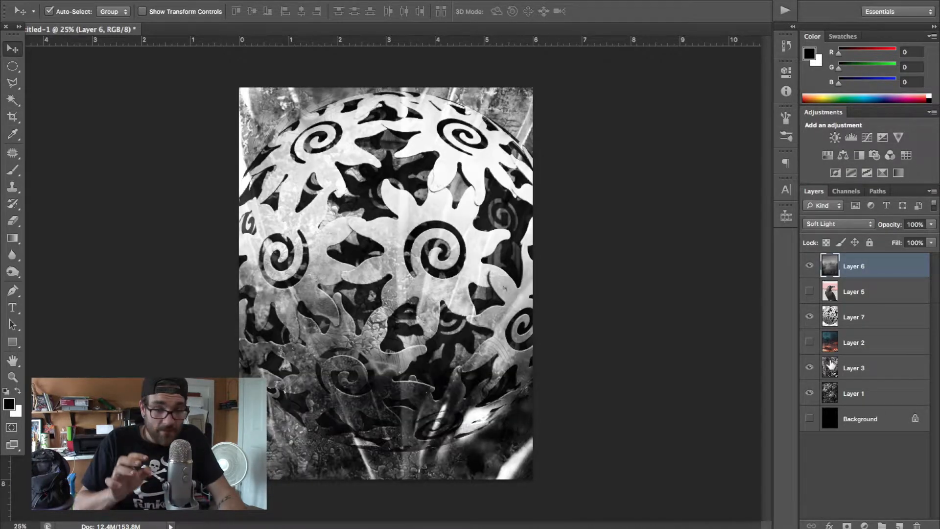
pyautogui.click(810, 267)
pyautogui.click(809, 267)
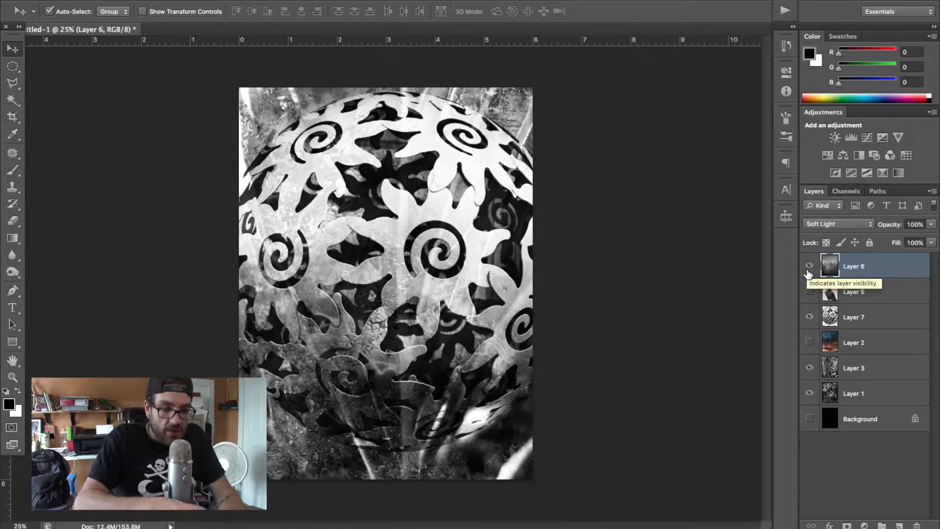
pyautogui.click(809, 270)
pyautogui.click(808, 271)
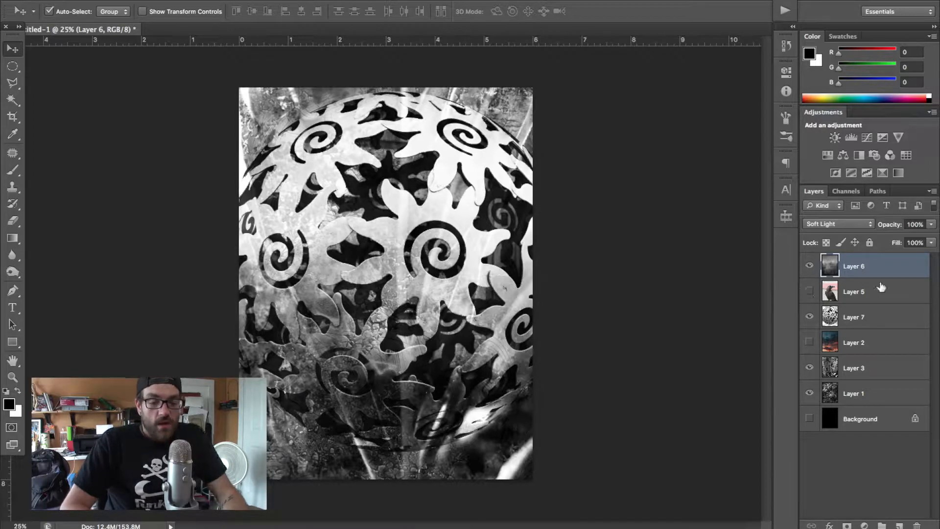
# Reorder the layers so Layer 6 sits below Layer 5 with Layer 2 directly above Layer 6, and show Layer 2
pyautogui.moveTo(888, 276); pyautogui.dragTo(844, 290)
pyautogui.click(808, 291)
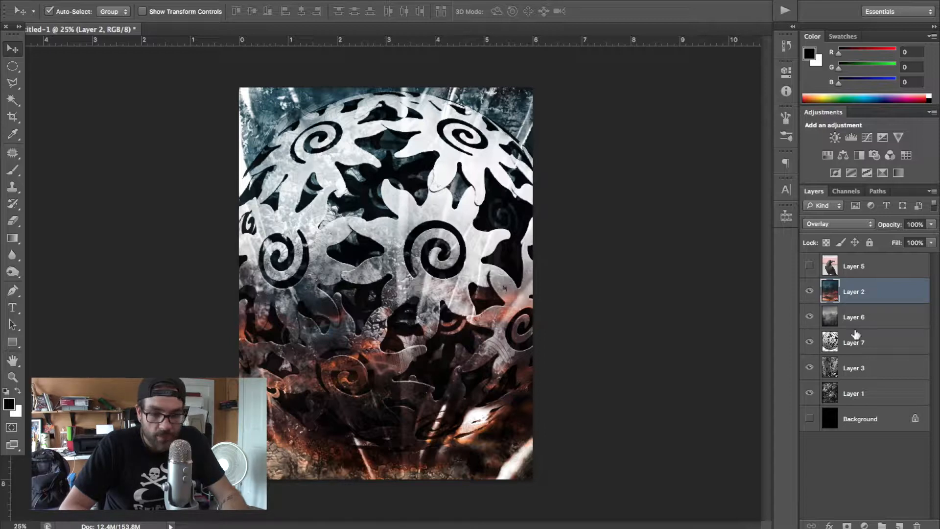
# Show the crow layer, move the crow up, and scale it down until its head, feet and tail fit on the canvas
pyautogui.click(808, 265)
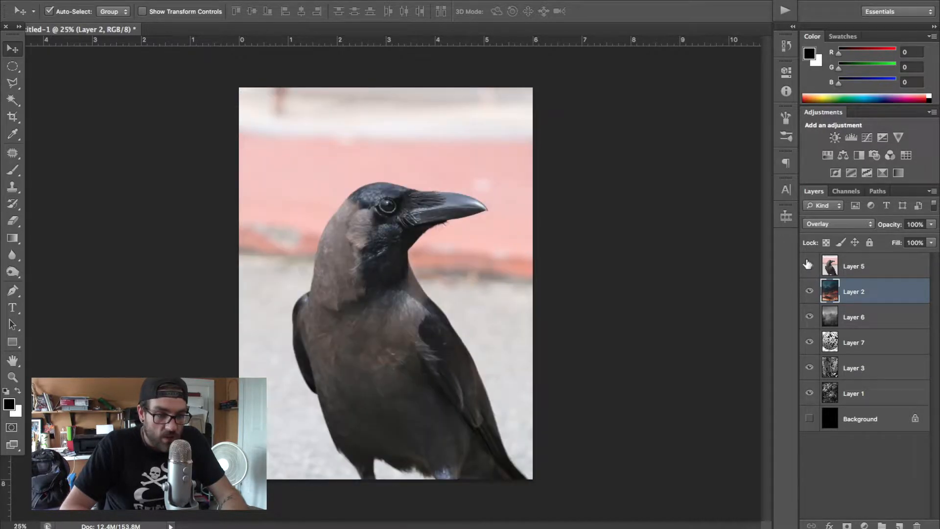
pyautogui.click(858, 269)
pyautogui.moveTo(374, 373); pyautogui.dragTo(352, 282)
pyautogui.hotkey('ctrl', 't')
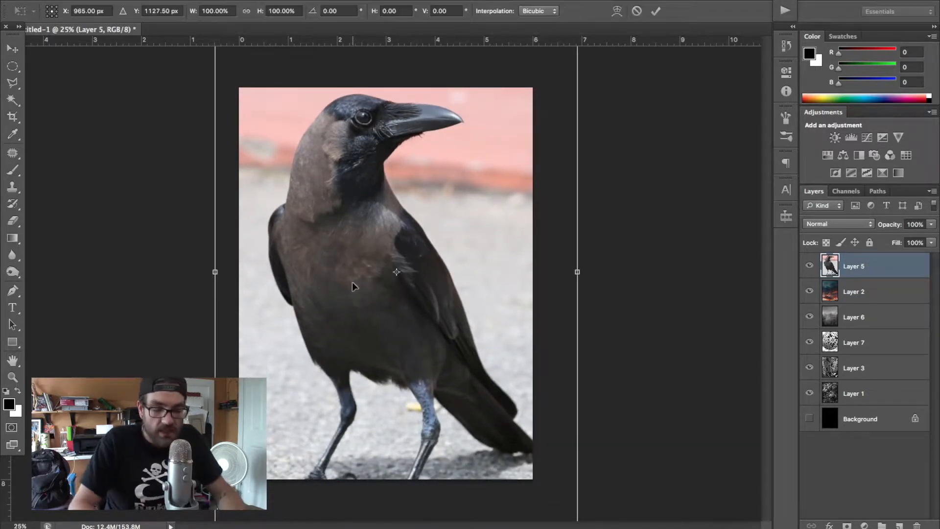
pyautogui.hotkey('ctrl', '-')
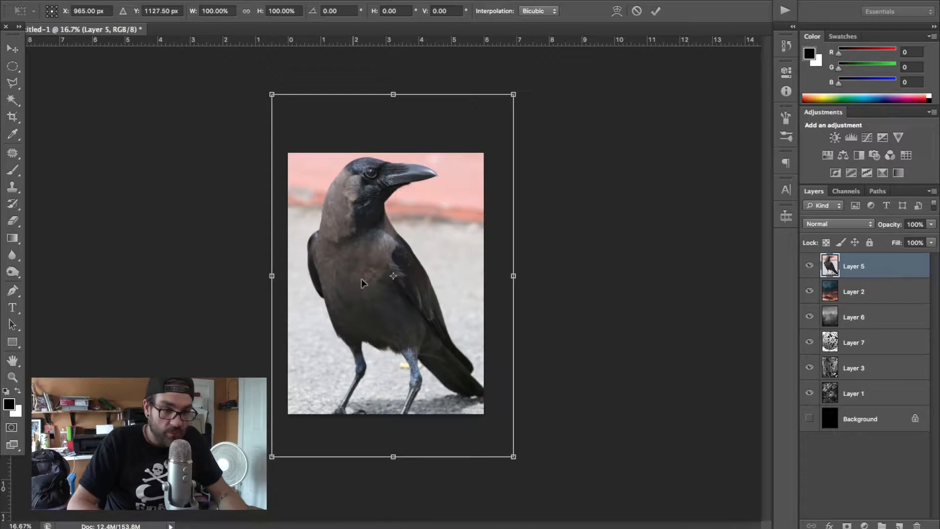
pyautogui.moveTo(513, 95); pyautogui.dragTo(491, 129)
pyautogui.press('Return')
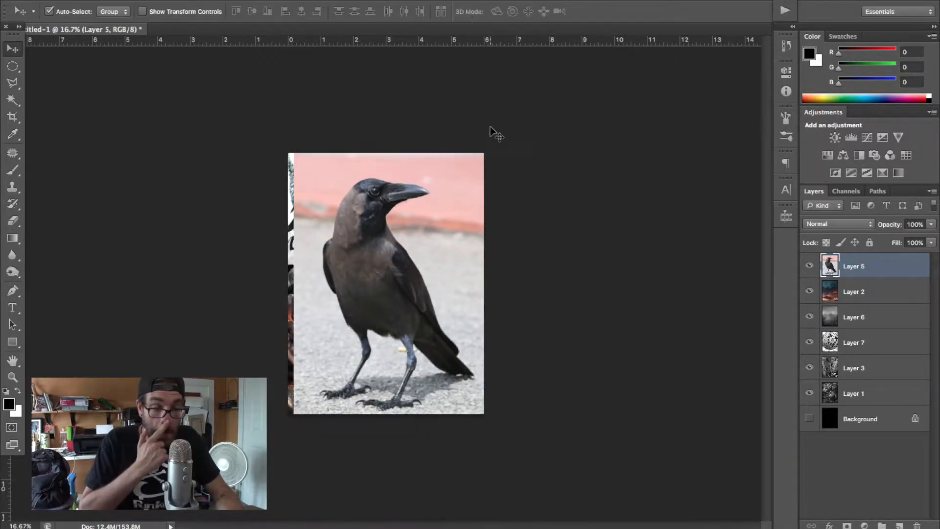
# Nudge the crow layer up and left to close the gap along the canvas's left edge
pyautogui.hotkey('shift', 'Up')
pyautogui.hotkey('shift', 'Up')
pyautogui.hotkey('shift', 'Left')
pyautogui.hotkey('shift', 'Left')
pyautogui.hotkey('shift', 'Left')
pyautogui.hotkey('shift', 'Up')
pyautogui.hotkey('shift', 'Up')
pyautogui.hotkey('shift', 'Up')
pyautogui.hotkey('shift', 'Left')
pyautogui.hotkey('shift', 'Left')
pyautogui.hotkey('shift', 'Left')
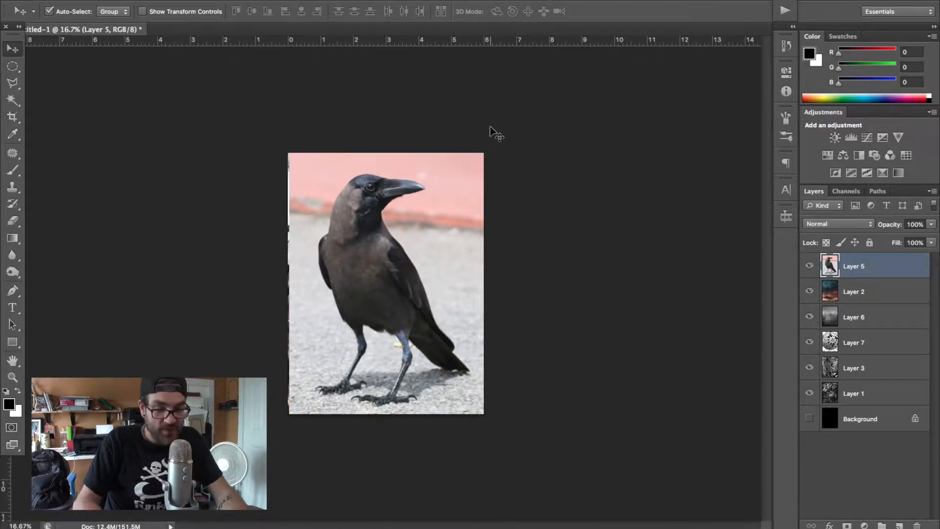
# Start a Pen tool path along the outer edge of the crow's wing, just below the shoulder
pyautogui.hotkey('ctrl', '+')
pyautogui.hotkey('ctrl', '+')
pyautogui.hotkey('ctrl', '+')
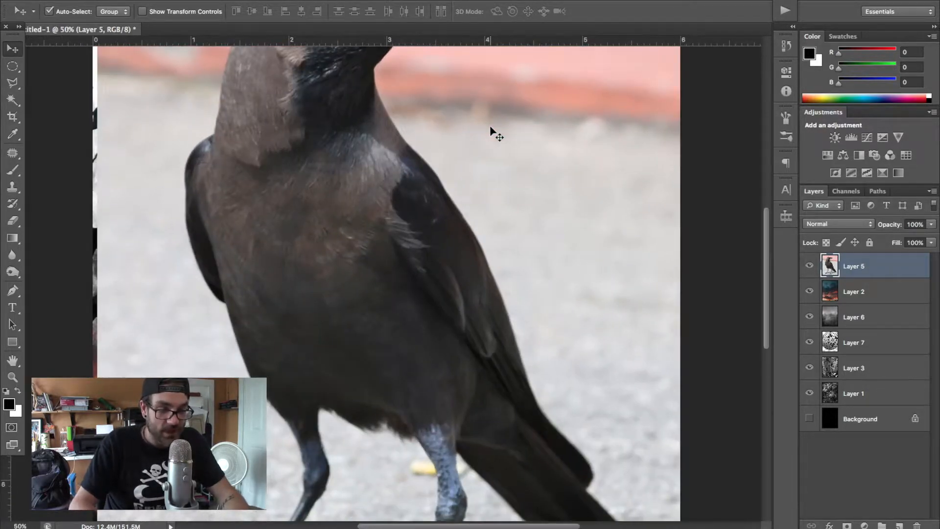
pyautogui.hotkey('ctrl', '+')
pyautogui.hotkey('ctrl', '+')
pyautogui.hotkey('ctrl', '+')
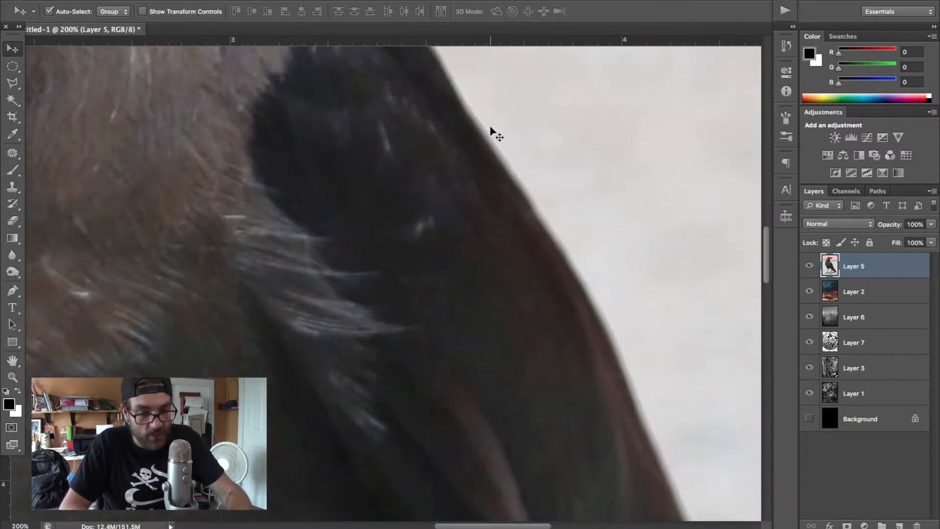
pyautogui.press('p')
pyautogui.hscroll(5, 471, 138)
pyautogui.click(225, 168)
pyautogui.moveTo(307, 297); pyautogui.dragTo(337, 338)
pyautogui.scroll(-6, 337, 338)
pyautogui.scroll(-2, 336, 342)
pyautogui.click(393, 314)
pyautogui.click(432, 415)
pyautogui.moveTo(433, 414); pyautogui.dragTo(461, 492)
pyautogui.press('super+z')
# Extend the path with anchor points down the middle of the wing's outer edge
pyautogui.press('super+minus')
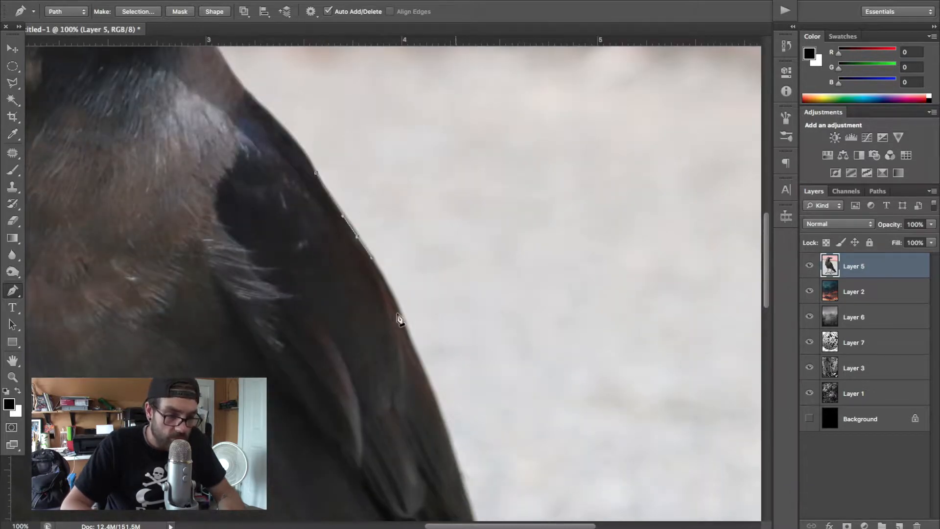
pyautogui.click(399, 311)
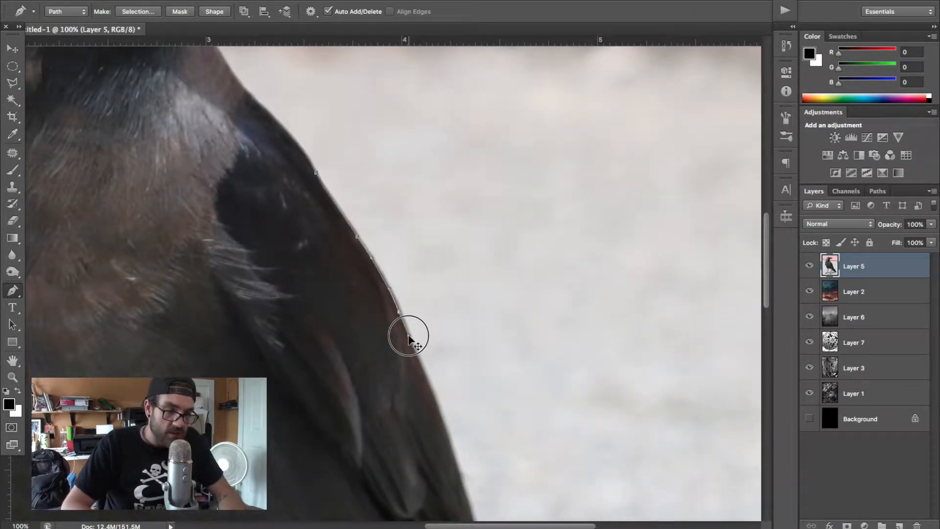
pyautogui.click(434, 397)
pyautogui.click(451, 443)
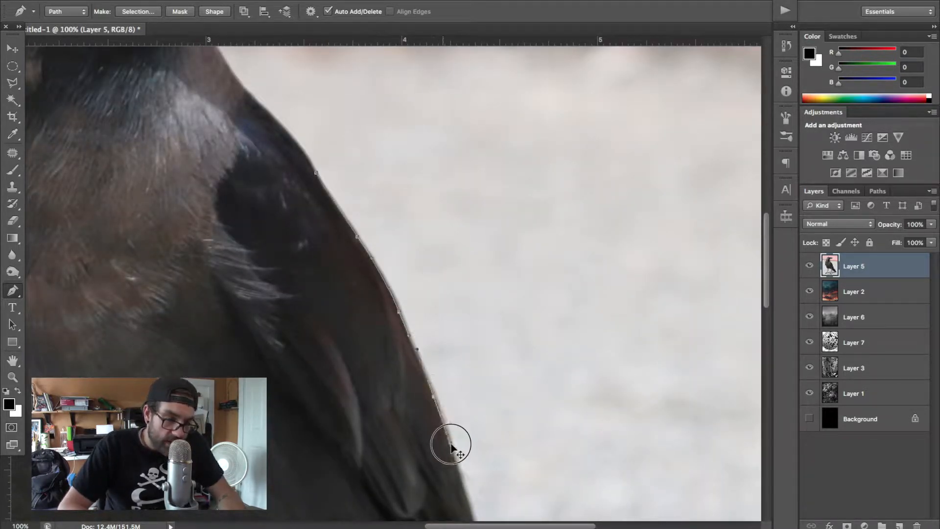
# Trace the lower wing with curved path segments, around its rounded tip to the notch where it meets the tail
pyautogui.scroll(-10, 452, 445)
pyautogui.hscroll(3, 452, 446)
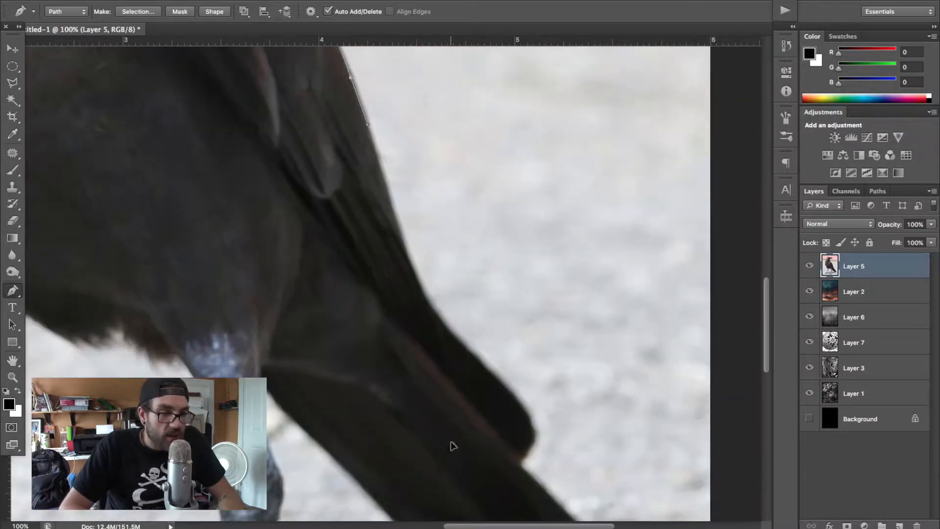
pyautogui.moveTo(391, 203); pyautogui.dragTo(403, 245)
pyautogui.moveTo(417, 294); pyautogui.dragTo(480, 362)
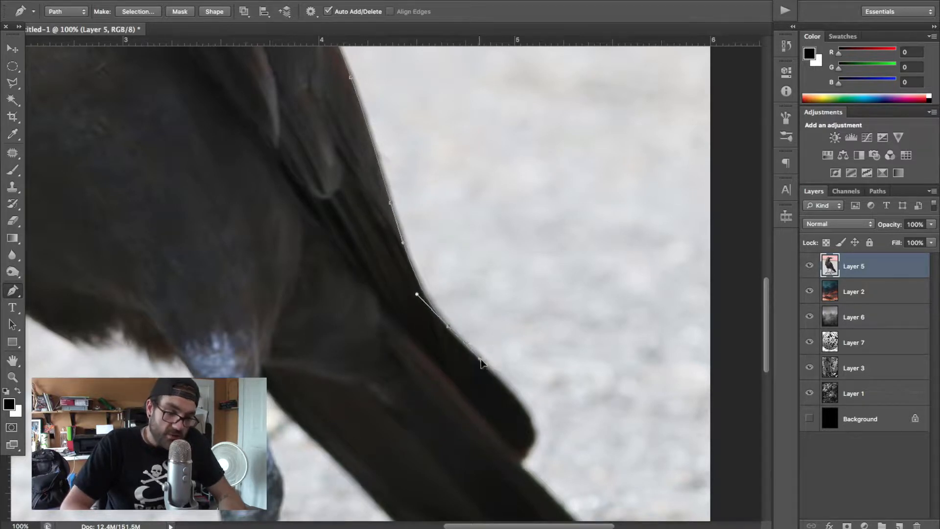
pyautogui.click(524, 412)
pyautogui.moveTo(527, 453)
pyautogui.mouseDown()
pyautogui.moveTo(497, 485)
pyautogui.moveTo(518, 463)
pyautogui.mouseUp()
# Make the notch point a sharp corner, and trace the path along the tail, around its tip and onto its underside
pyautogui.scroll(-5, 520, 464)
pyautogui.hscroll(3, 519, 464)
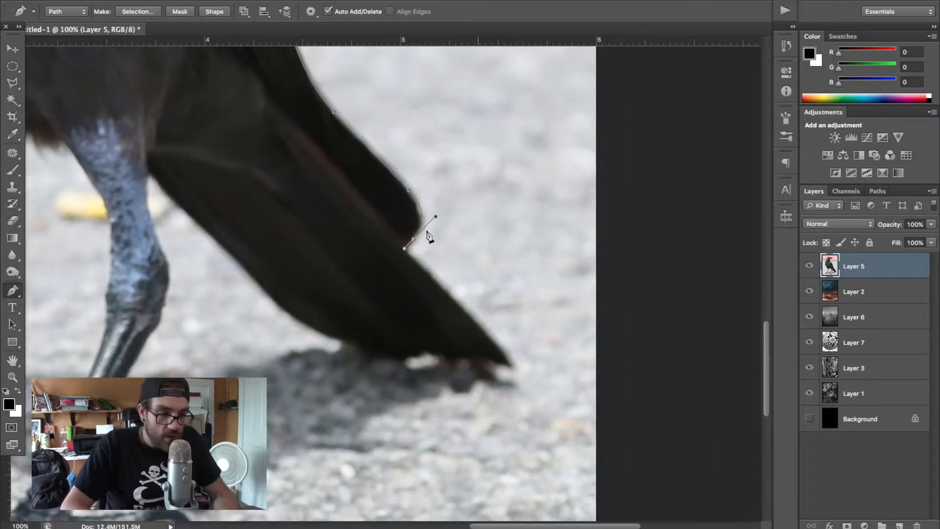
pyautogui.keyDown('alt'); pyautogui.click(405, 249); pyautogui.keyUp('alt')
pyautogui.click(490, 335)
pyautogui.moveTo(497, 366); pyautogui.dragTo(473, 361)
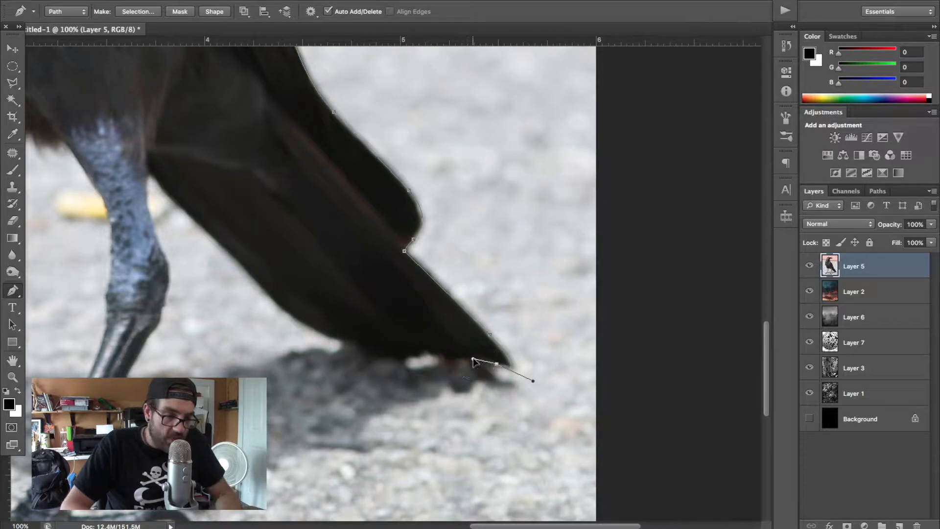
pyautogui.moveTo(394, 359); pyautogui.dragTo(373, 354)
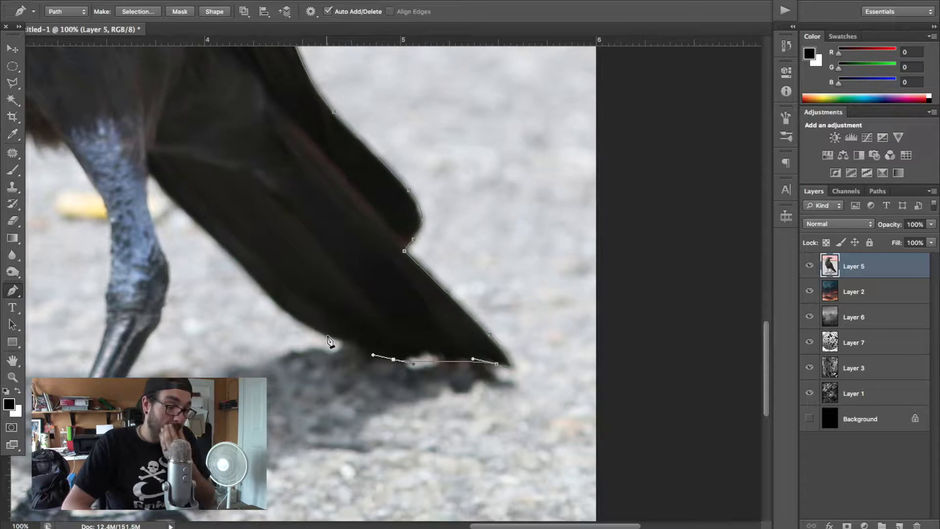
# Continue the pen path along the underside of the crow's tail and down the back edge of the right-hand leg
pyautogui.moveTo(278, 306); pyautogui.dragTo(253, 280)
pyautogui.moveTo(155, 186)
pyautogui.mouseDown()
pyautogui.moveTo(143, 157)
pyautogui.moveTo(150, 175)
pyautogui.mouseUp()
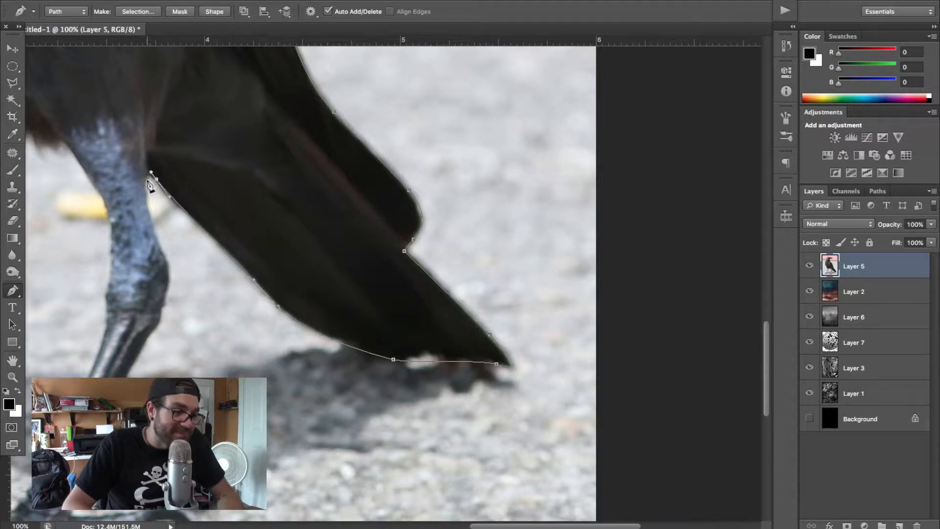
pyautogui.moveTo(163, 250); pyautogui.dragTo(173, 271)
pyautogui.moveTo(163, 304); pyautogui.dragTo(127, 376)
# Trace the path around the right-hand foot's rear claw and along the underside of its toes
pyautogui.scroll(-10, 181, 209)
pyautogui.hscroll(-3, 180, 209)
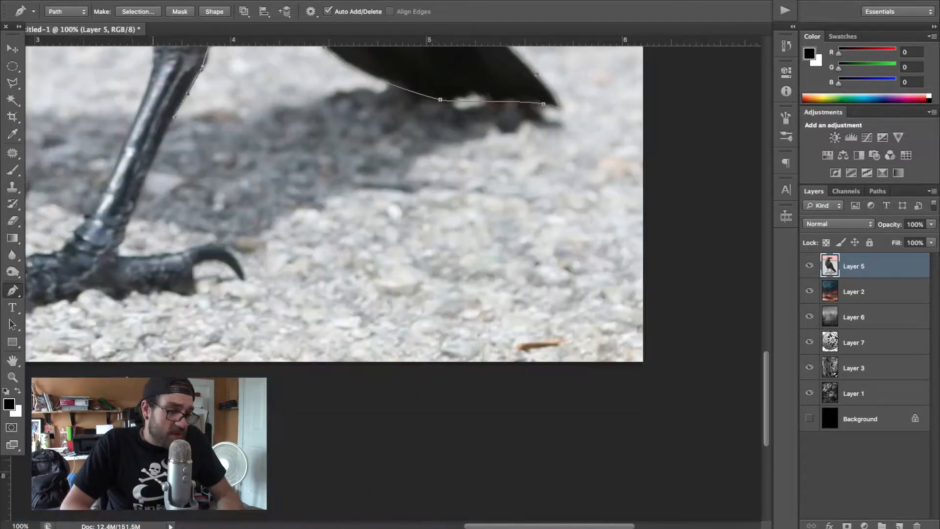
pyautogui.moveTo(139, 255); pyautogui.dragTo(169, 260)
pyautogui.moveTo(264, 274); pyautogui.dragTo(146, 297)
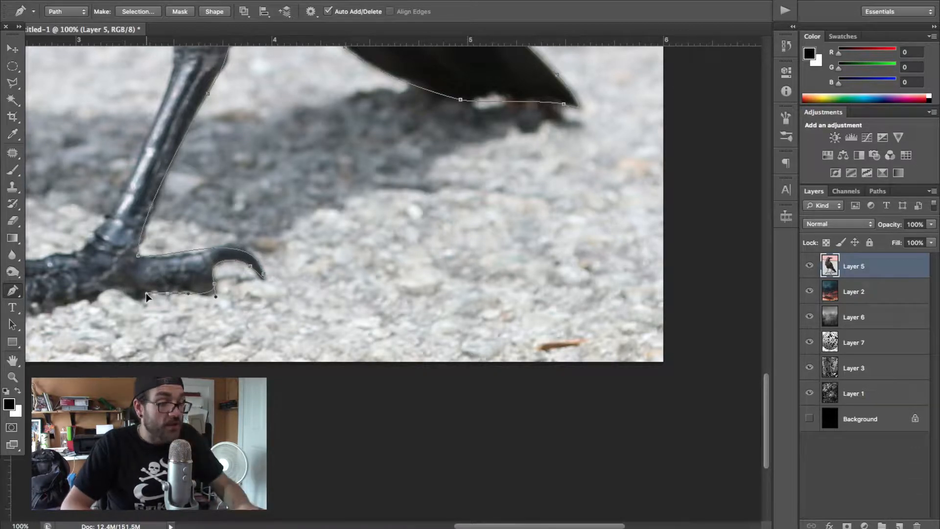
pyautogui.hscroll(-12, 146, 293)
pyautogui.scroll(-3, 145, 293)
pyautogui.moveTo(315, 240); pyautogui.dragTo(296, 212)
pyautogui.keyDown('ctrl'); pyautogui.click(271, 214); pyautogui.keyUp('ctrl')
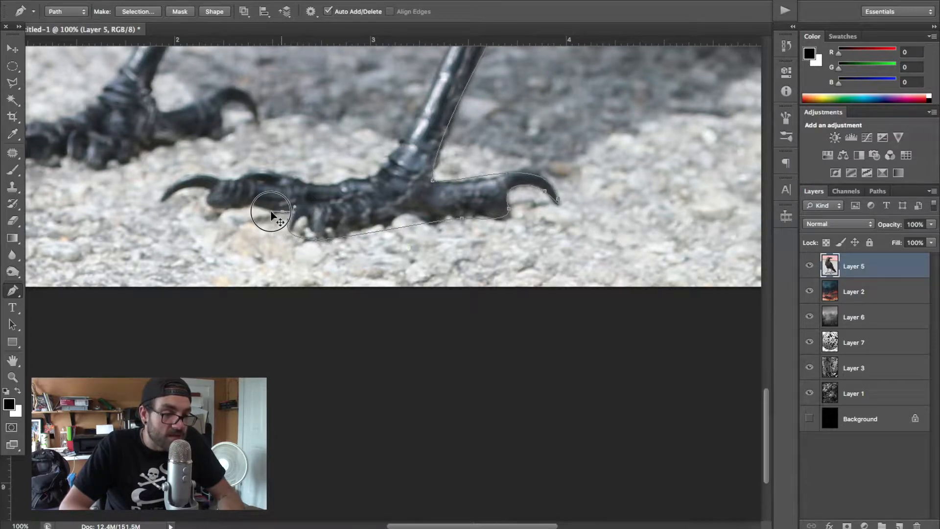
# Trace the path around the right-hand foot's front claw and back along the top of its toes
pyautogui.moveTo(224, 214); pyautogui.dragTo(210, 230)
pyautogui.keyDown('ctrl'); pyautogui.click(213, 195); pyautogui.keyUp('ctrl')
pyautogui.moveTo(212, 191); pyautogui.dragTo(160, 192)
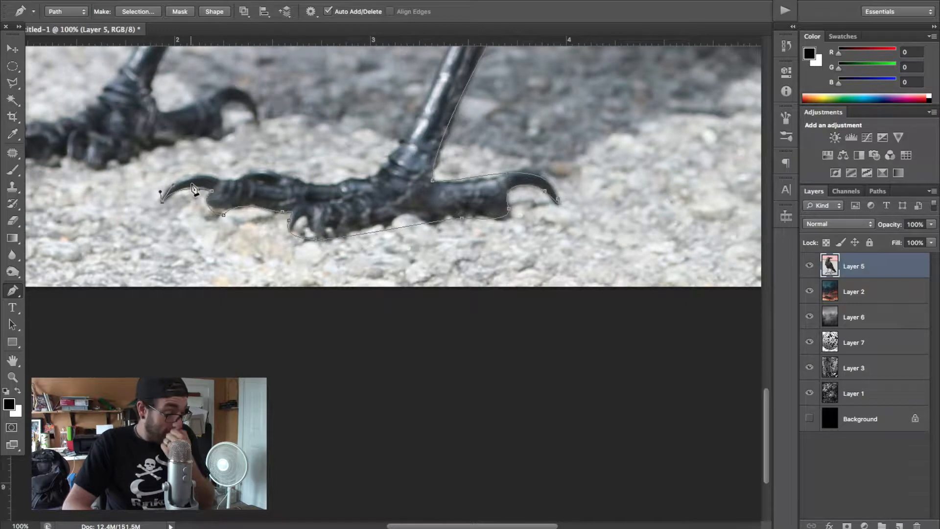
pyautogui.moveTo(231, 174)
pyautogui.mouseDown()
pyautogui.moveTo(298, 177)
pyautogui.moveTo(236, 165)
pyautogui.moveTo(244, 173)
pyautogui.mouseUp()
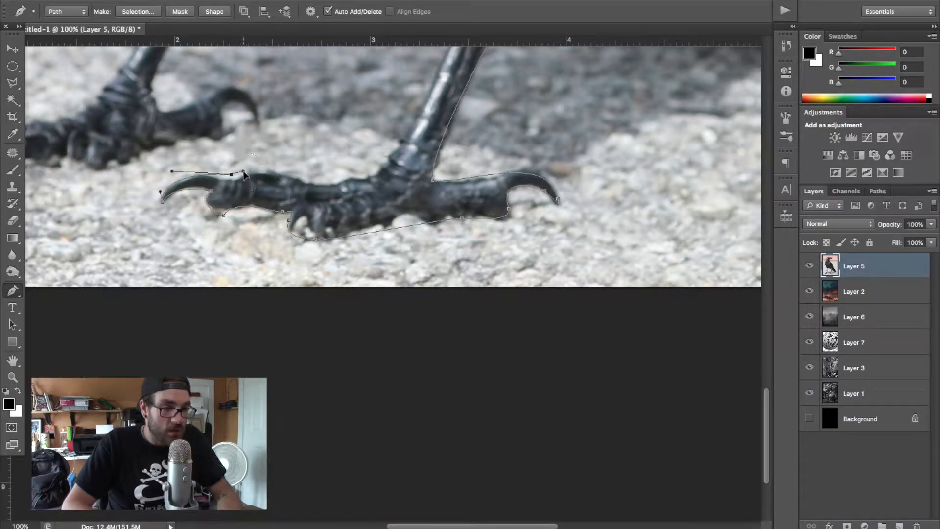
pyautogui.moveTo(318, 181); pyautogui.dragTo(345, 185)
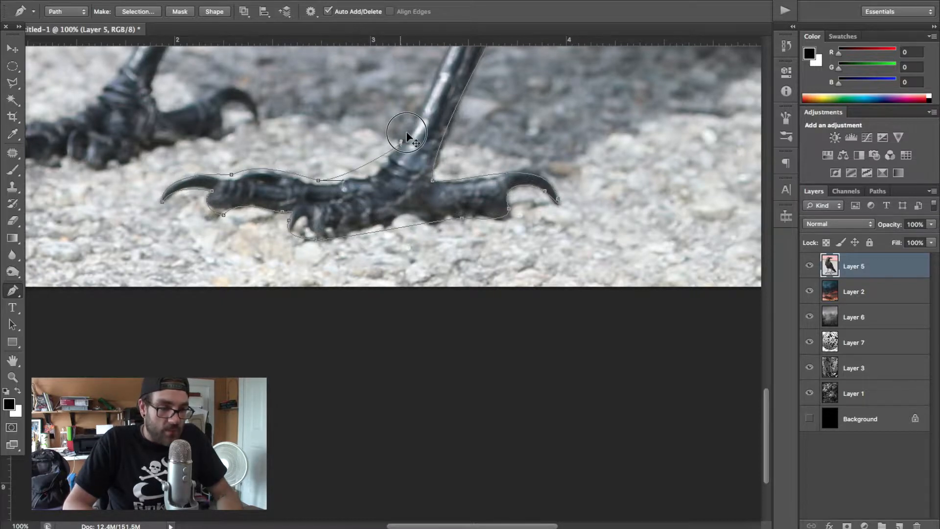
# Trace the path up the front edge of the right-hand leg and onto the crow's belly
pyautogui.scroll(10, 424, 106)
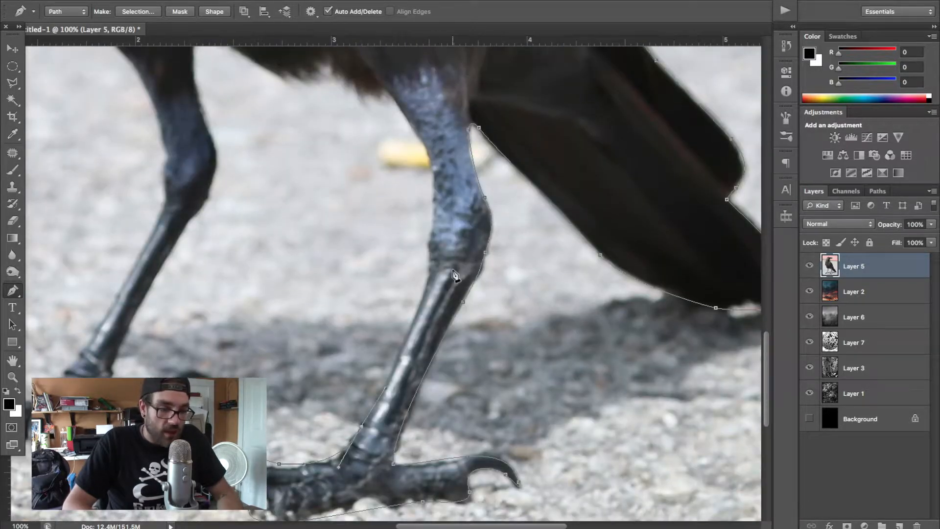
pyautogui.rightClick(425, 288)
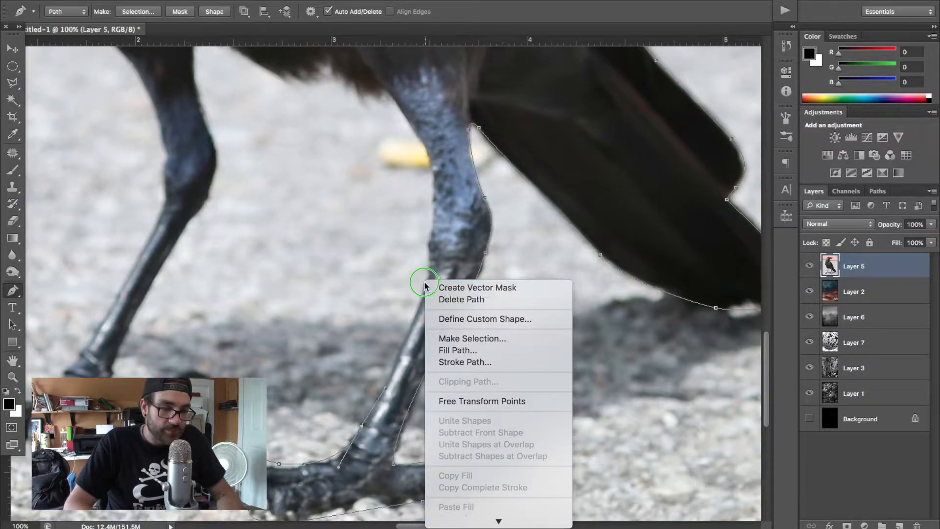
pyautogui.press('Escape')
pyautogui.moveTo(432, 232); pyautogui.dragTo(432, 204)
pyautogui.moveTo(420, 139); pyautogui.dragTo(358, 116)
pyautogui.click(385, 89)
# Trace the path along the belly between the legs and down the back edge of the left-hand leg
pyautogui.scroll(2, 385, 89)
pyautogui.hscroll(-2, 385, 89)
pyautogui.moveTo(305, 102); pyautogui.dragTo(236, 115)
pyautogui.moveTo(249, 163); pyautogui.dragTo(258, 192)
pyautogui.moveTo(243, 244); pyautogui.dragTo(228, 265)
pyautogui.click(160, 385)
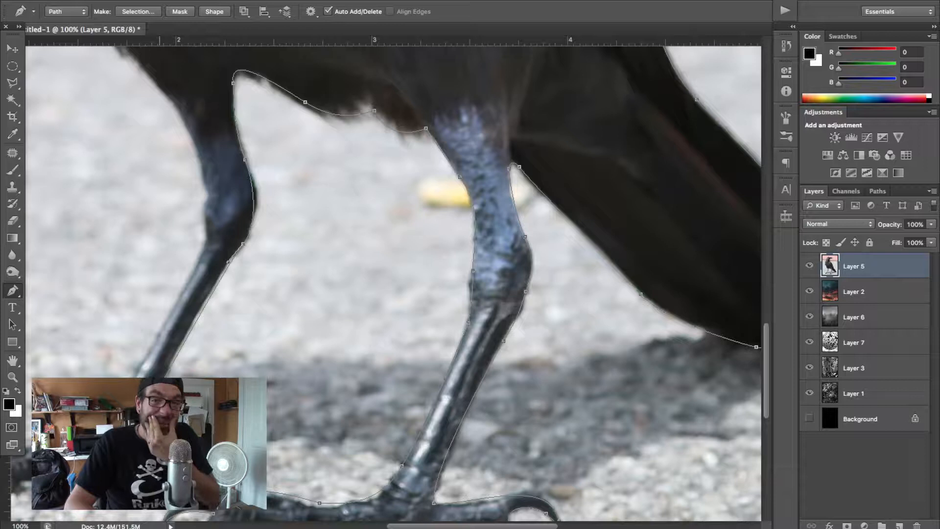
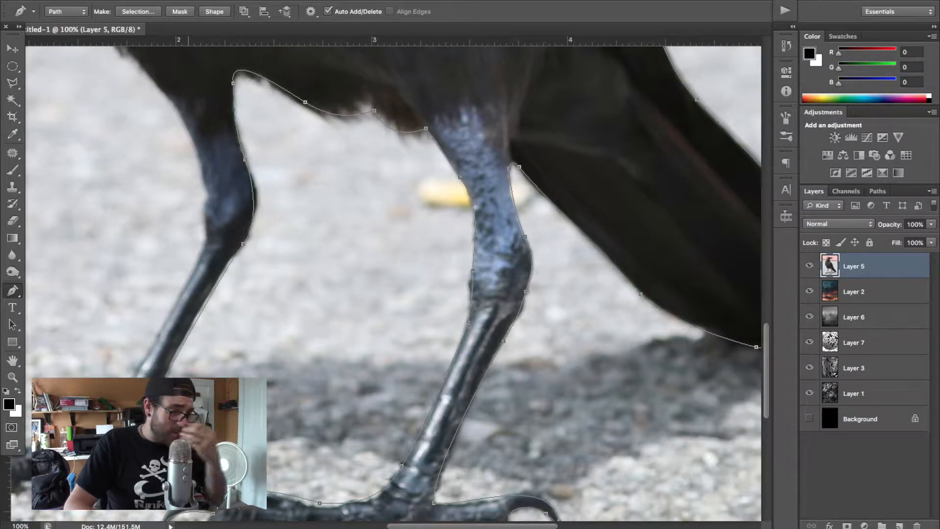
# Trace the path around the left-hand foot, along the underside of its toes and back over the top to the ankle
pyautogui.scroll(-3, 394, 284)
pyautogui.hscroll(-6, 393, 284)
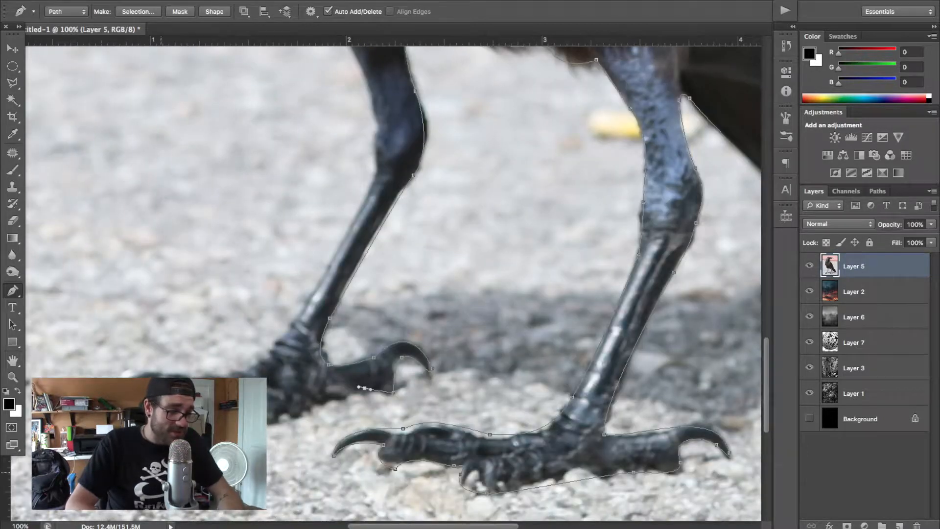
pyautogui.moveTo(253, 420); pyautogui.dragTo(221, 413)
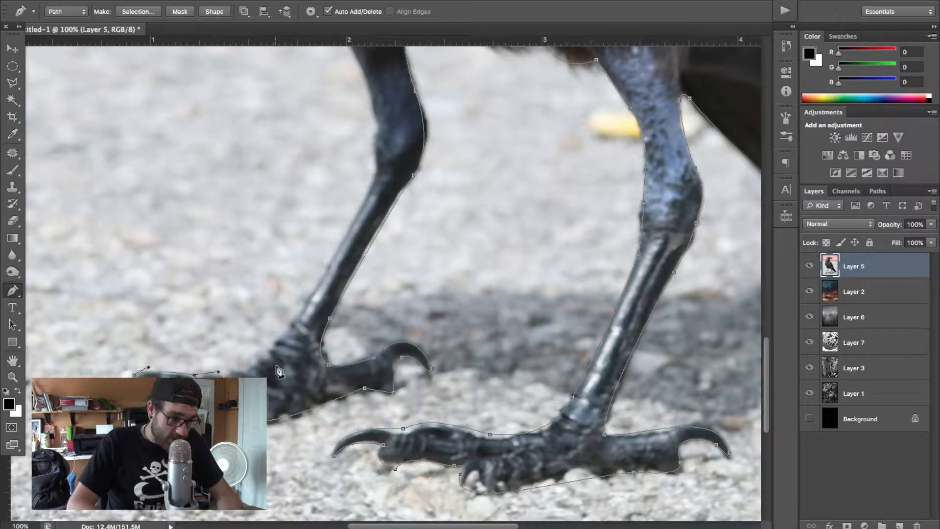
pyautogui.moveTo(261, 365)
pyautogui.mouseDown()
pyautogui.moveTo(262, 352)
pyautogui.moveTo(274, 353)
pyautogui.mouseUp()
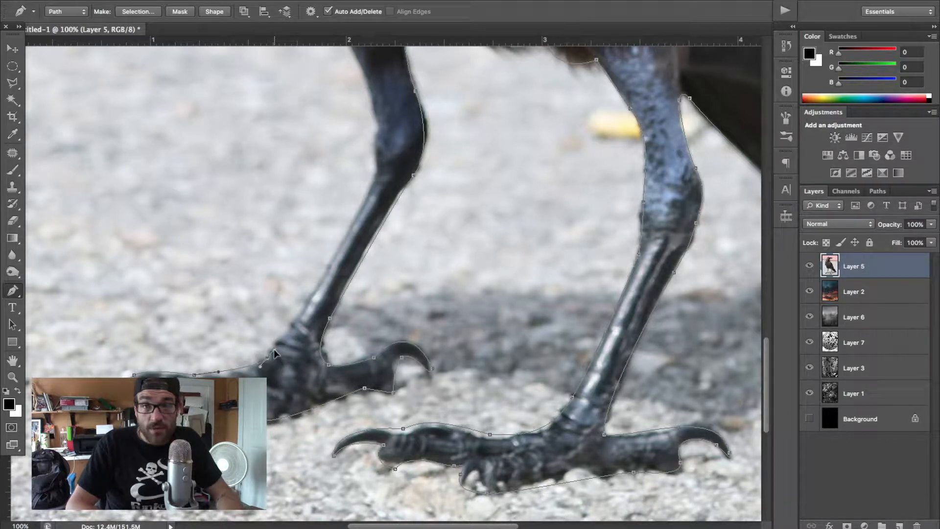
# Trace the path up the front edge of the left-hand leg to the lower body
pyautogui.moveTo(312, 290); pyautogui.dragTo(321, 277)
pyautogui.moveTo(379, 170); pyautogui.dragTo(370, 89)
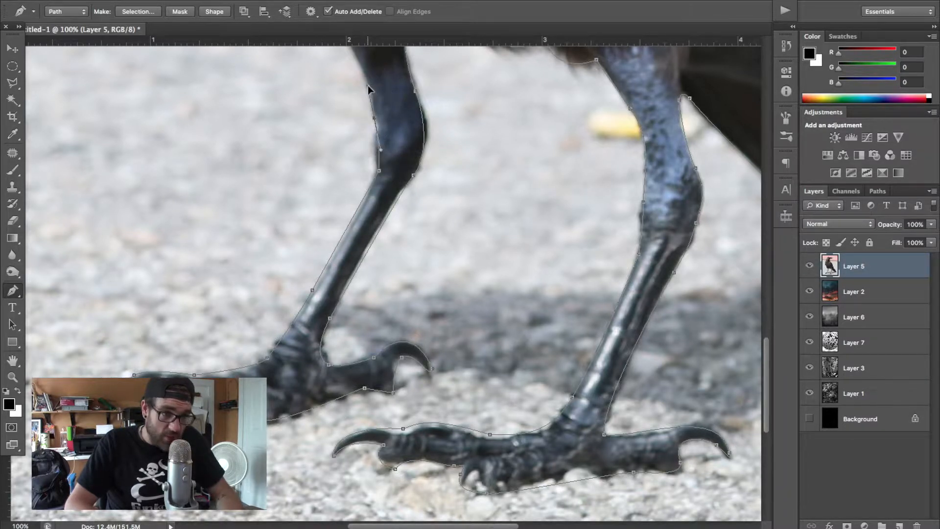
pyautogui.scroll(5, 370, 90)
pyautogui.moveTo(421, 231); pyautogui.dragTo(395, 199)
pyautogui.moveTo(359, 159); pyautogui.dragTo(345, 136)
# Trace the path up the crow's left-hand body edge and around the folded wing to the base of the neck
pyautogui.scroll(10, 344, 135)
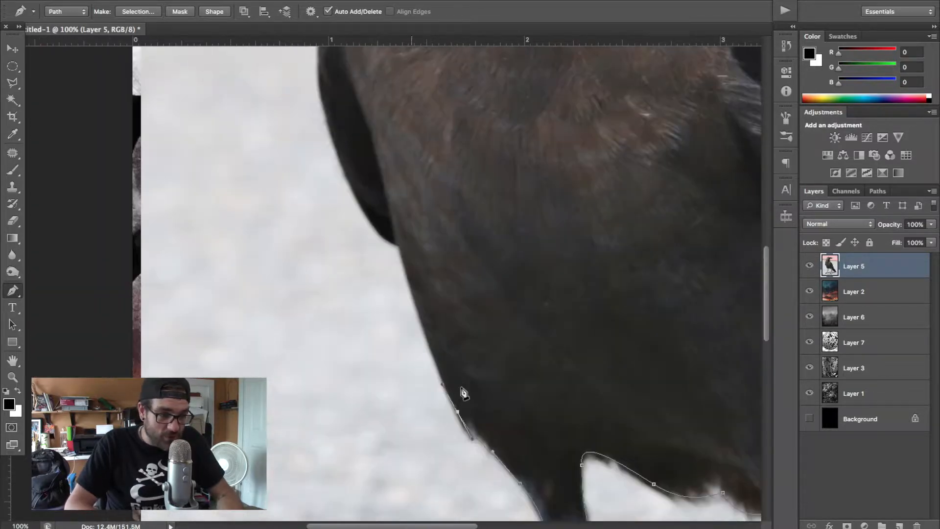
pyautogui.moveTo(403, 284); pyautogui.dragTo(384, 245)
pyautogui.scroll(3, 348, 225)
pyautogui.moveTo(337, 227); pyautogui.dragTo(321, 166)
pyautogui.scroll(6, 321, 167)
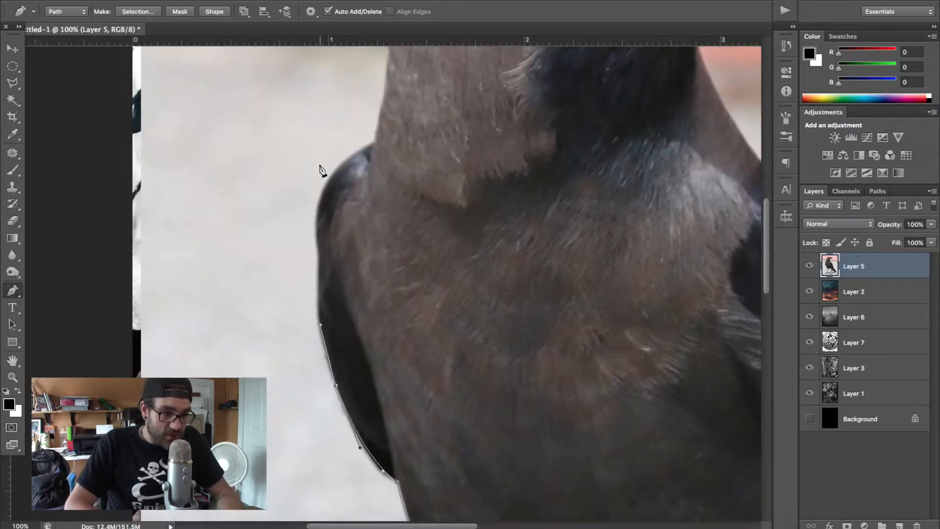
pyautogui.moveTo(320, 244); pyautogui.dragTo(320, 206)
pyautogui.moveTo(375, 140); pyautogui.dragTo(384, 109)
# Trace the path up the back of the neck, over the head and along the top of the beak
pyautogui.scroll(5, 385, 109)
pyautogui.moveTo(401, 272); pyautogui.dragTo(427, 208)
pyautogui.moveTo(528, 93); pyautogui.dragTo(570, 109)
pyautogui.hscroll(10, 572, 114)
pyautogui.scroll(-2, 572, 114)
pyautogui.scroll(3, 519, 122)
pyautogui.hscroll(-2, 519, 122)
pyautogui.moveTo(407, 162); pyautogui.dragTo(457, 180)
pyautogui.moveTo(591, 183); pyautogui.dragTo(613, 197)
# Trace the path around the beak tip and back along the underside of the beak, working at 300% zoom
pyautogui.hotkey('ctrl', '+')
pyautogui.hotkey('ctrl', '+')
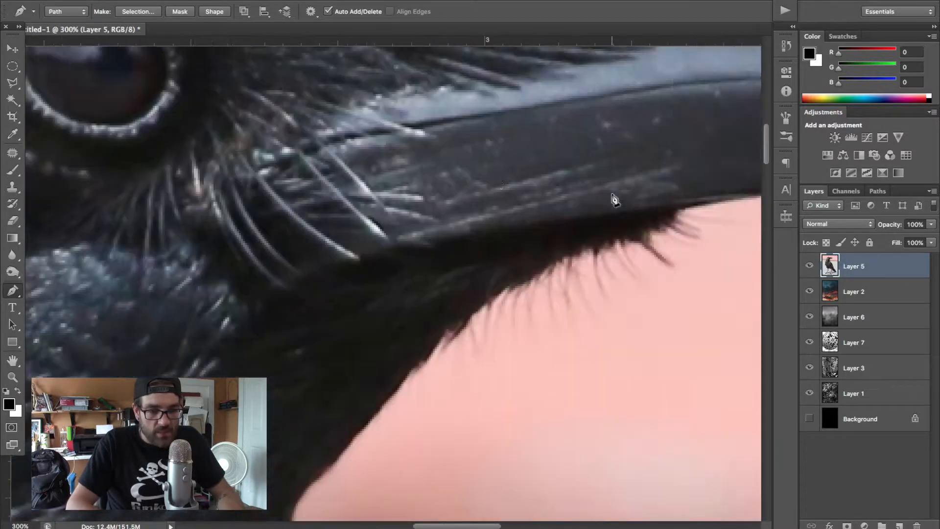
pyautogui.hscroll(10, 614, 198)
pyautogui.moveTo(485, 200); pyautogui.dragTo(384, 171)
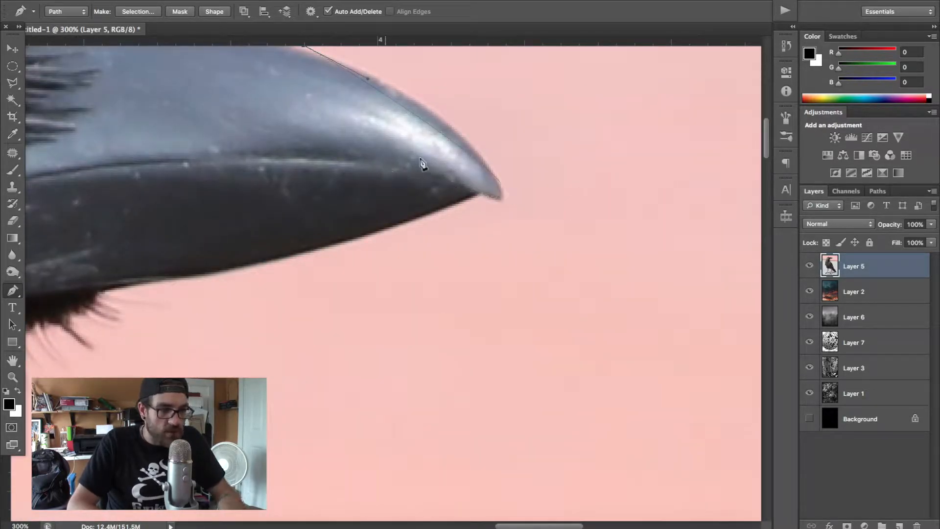
pyautogui.moveTo(478, 153); pyautogui.dragTo(368, 247)
pyautogui.hscroll(-6, 429, 216)
pyautogui.scroll(-1, 429, 216)
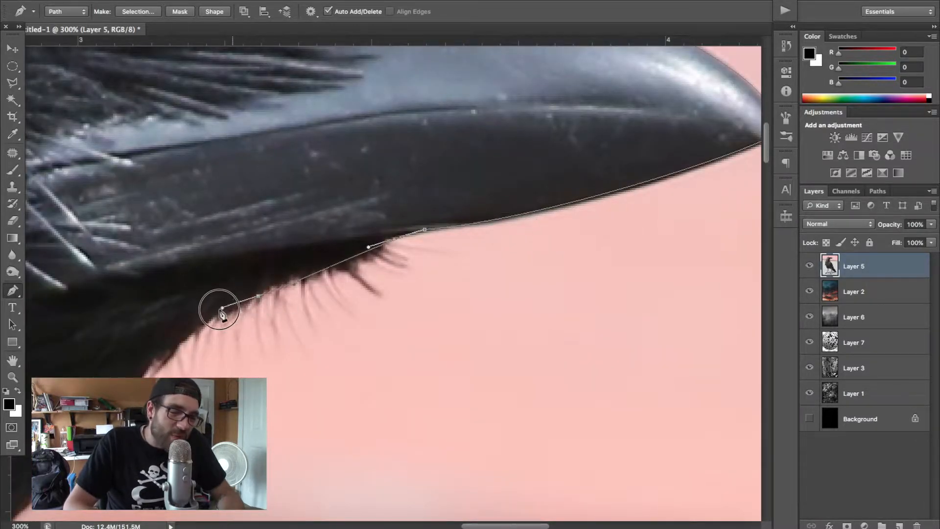
# Trace the path from the feathers under the beak down to the crow's throat
pyautogui.scroll(-3, 201, 329)
pyautogui.hscroll(-1, 201, 329)
pyautogui.scroll(-1, 202, 332)
pyautogui.moveTo(333, 185); pyautogui.dragTo(267, 268)
pyautogui.moveTo(251, 326); pyautogui.dragTo(260, 395)
# Trace the path down the front of the neck and close it at the shoulder
pyautogui.press('super+minus')
pyautogui.press('super+minus')
pyautogui.scroll(-3, 302, 310)
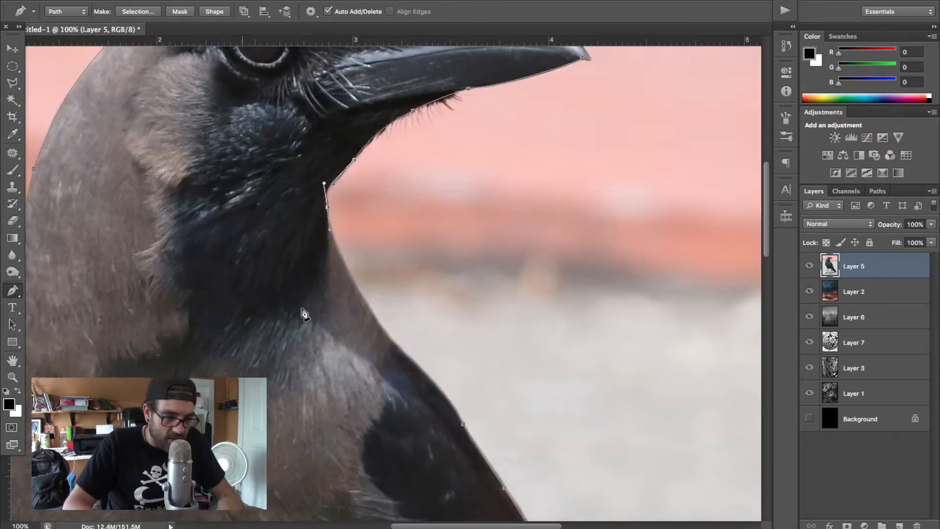
pyautogui.moveTo(379, 321); pyautogui.dragTo(405, 358)
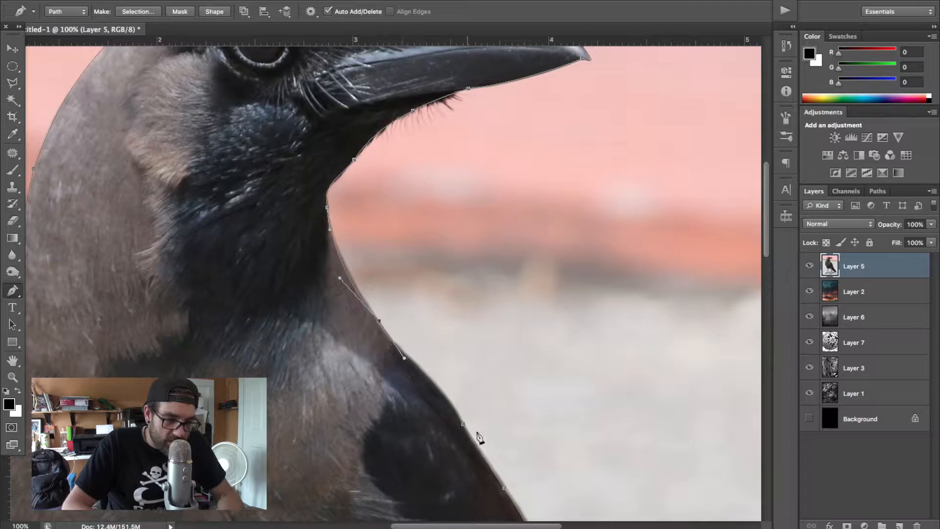
pyautogui.moveTo(464, 424); pyautogui.dragTo(474, 454)
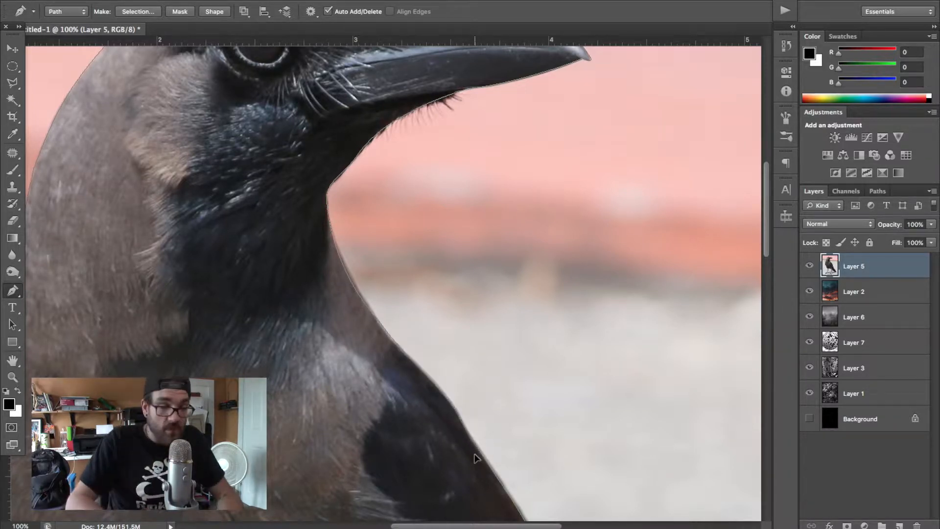
# Load the closed Work Path as a selection and return to the layer list
pyautogui.click(879, 191)
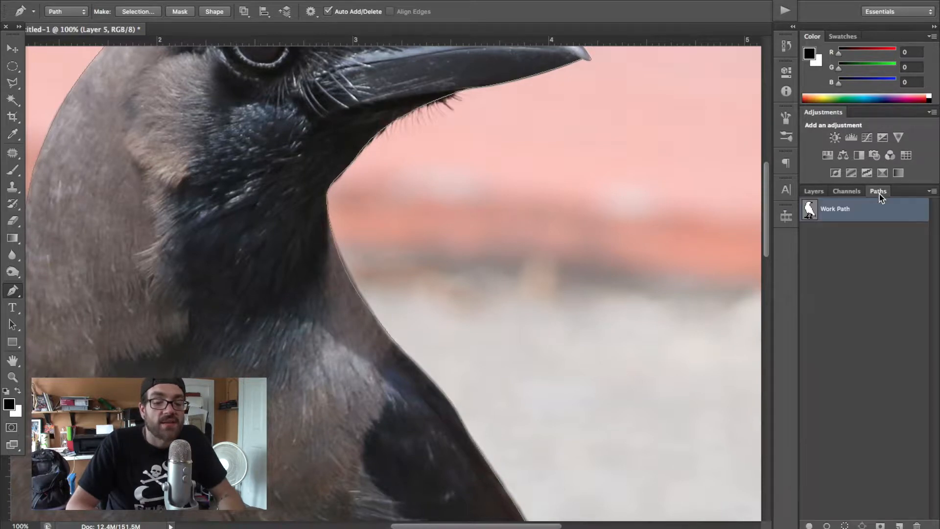
pyautogui.click(845, 525)
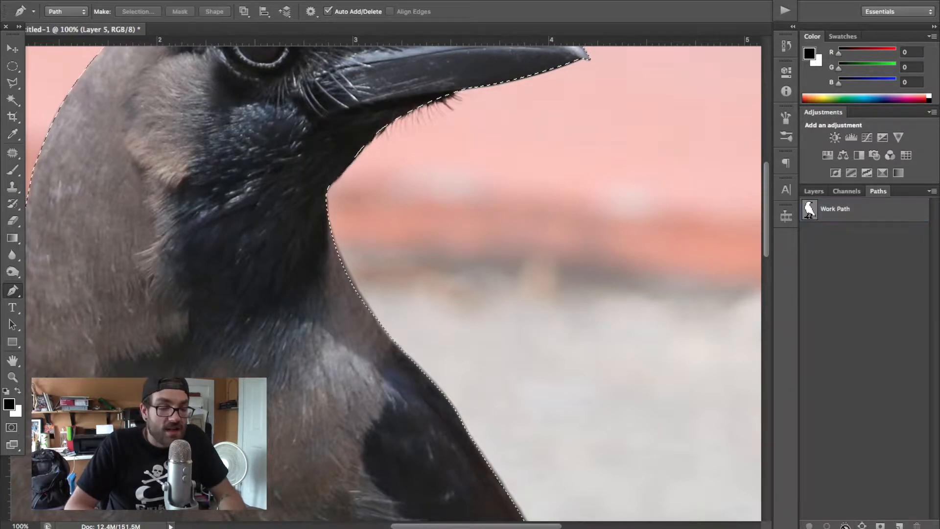
pyautogui.click(809, 191)
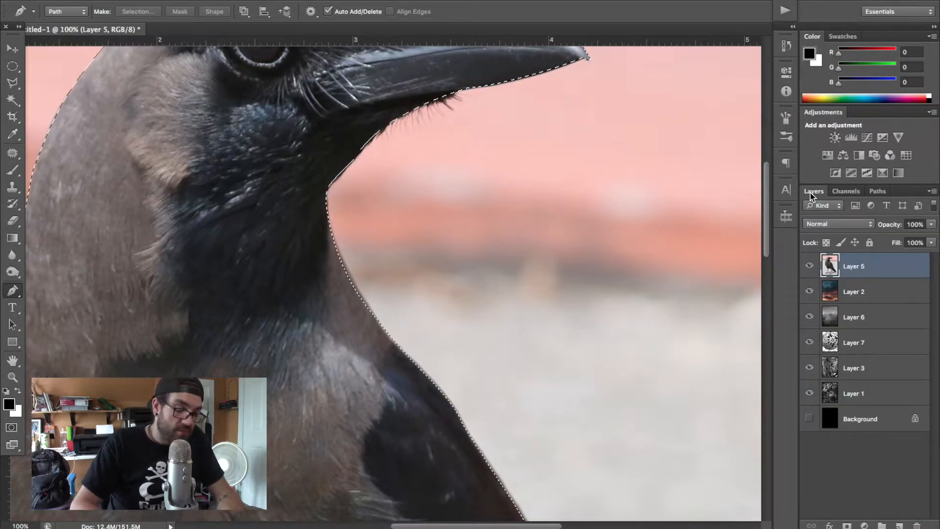
# Cut the selected crow onto its own new layer and hide Layer 5 with the leftover photo background
pyautogui.press('v')
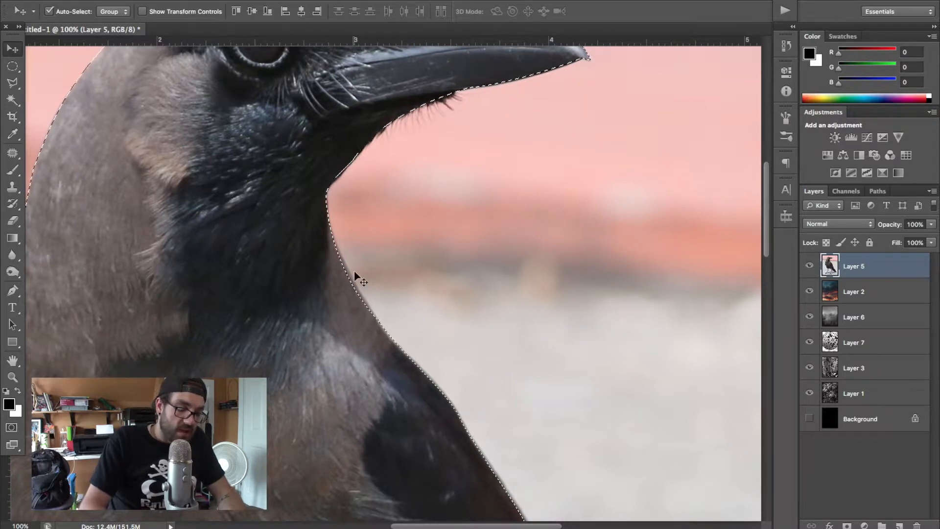
pyautogui.hotkey('ctrl', 'shift', 'j')
pyautogui.click(809, 292)
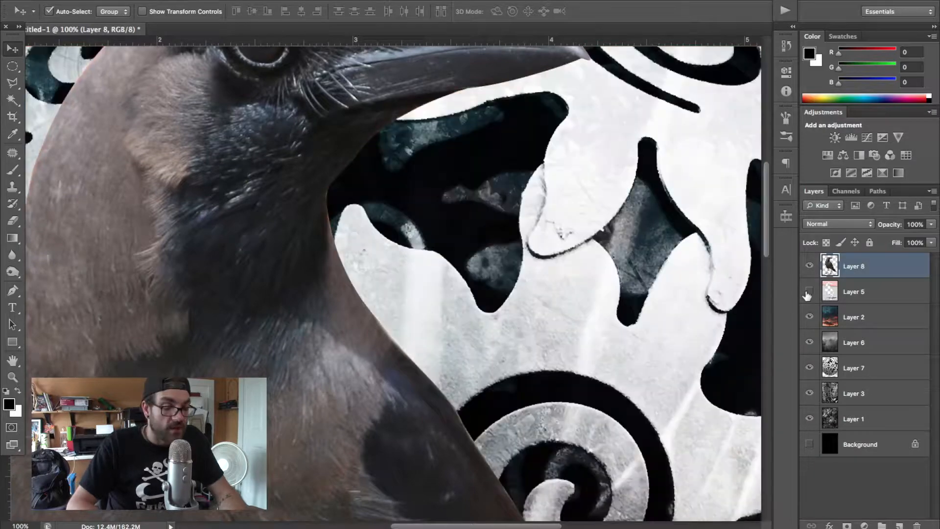
# Enlarge the cut-out crow with Free Transform and position it so its feet run off the canvas's lower edge
pyautogui.hotkey('ctrl', '0')
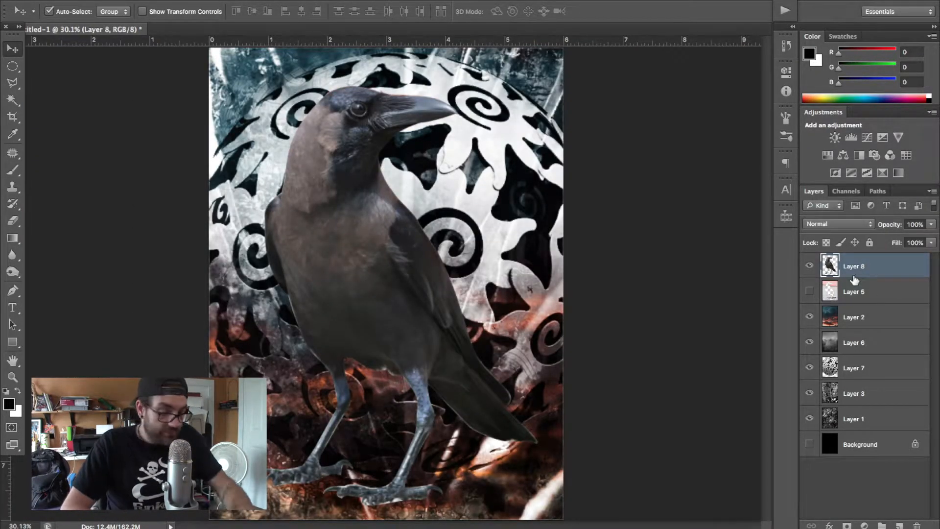
pyautogui.hotkey('ctrl', 't')
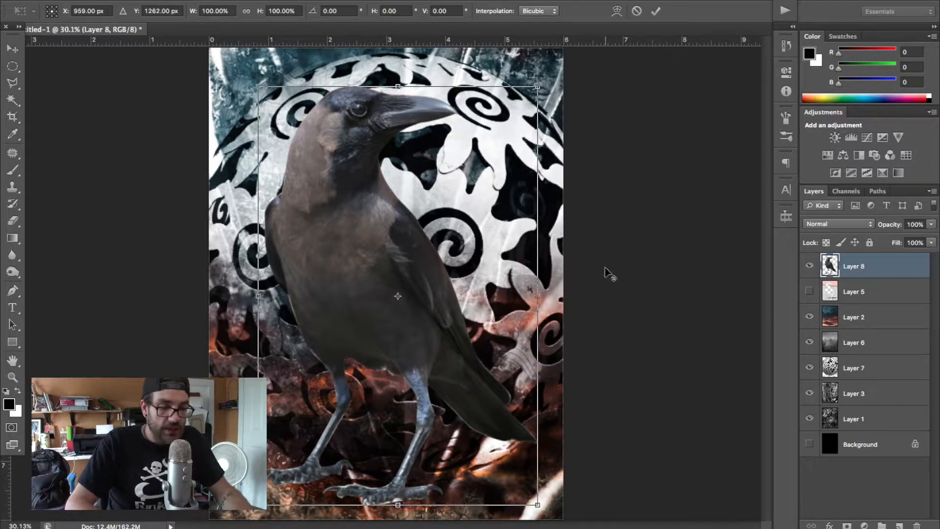
pyautogui.moveTo(537, 505); pyautogui.dragTo(618, 528)
pyautogui.moveTo(367, 314); pyautogui.dragTo(396, 390)
pyautogui.press('super+minus')
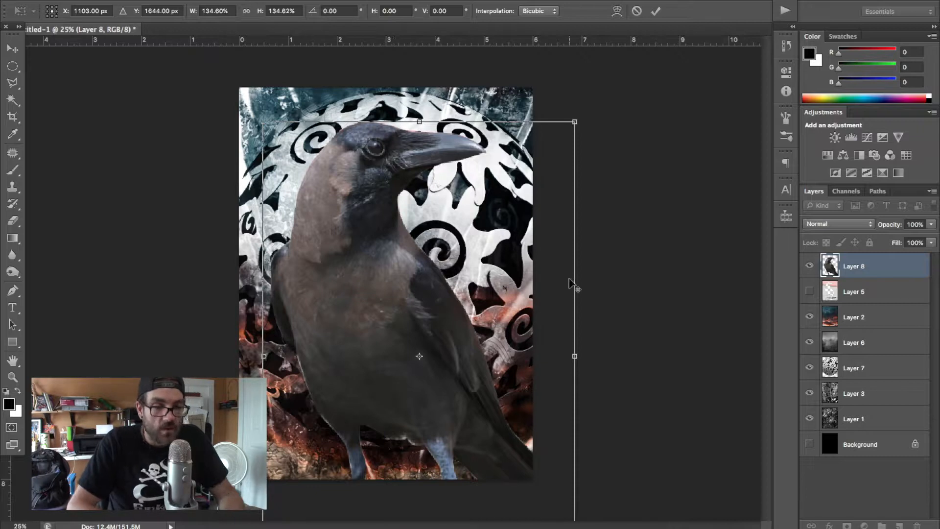
pyautogui.moveTo(575, 121); pyautogui.dragTo(587, 103)
pyautogui.press('Return')
pyautogui.moveTo(331, 311); pyautogui.dragTo(331, 321)
# Convert the crow to Black and White with Reds 192, Yellows 167, Greens -48, Cyans -57, Blues -84 and Magentas 218
pyautogui.press('super+alt+shift+b')
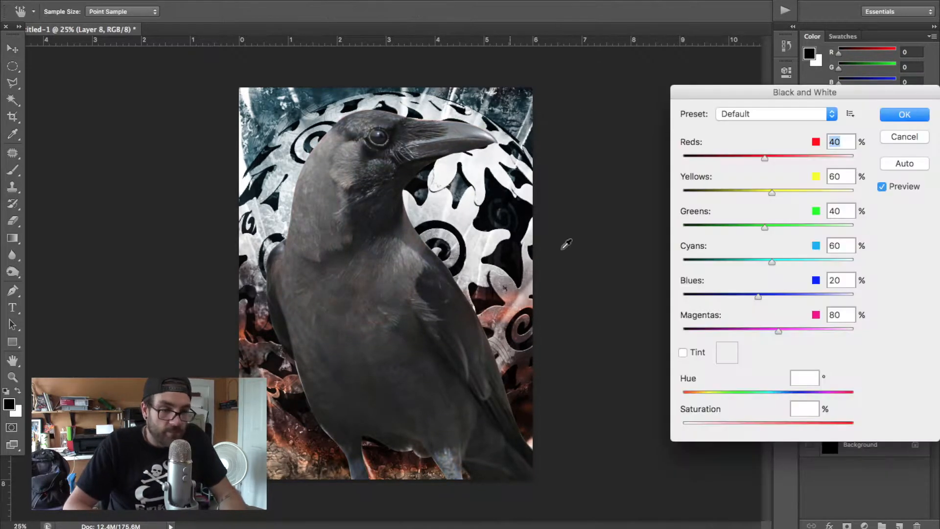
pyautogui.moveTo(766, 157); pyautogui.dragTo(819, 171)
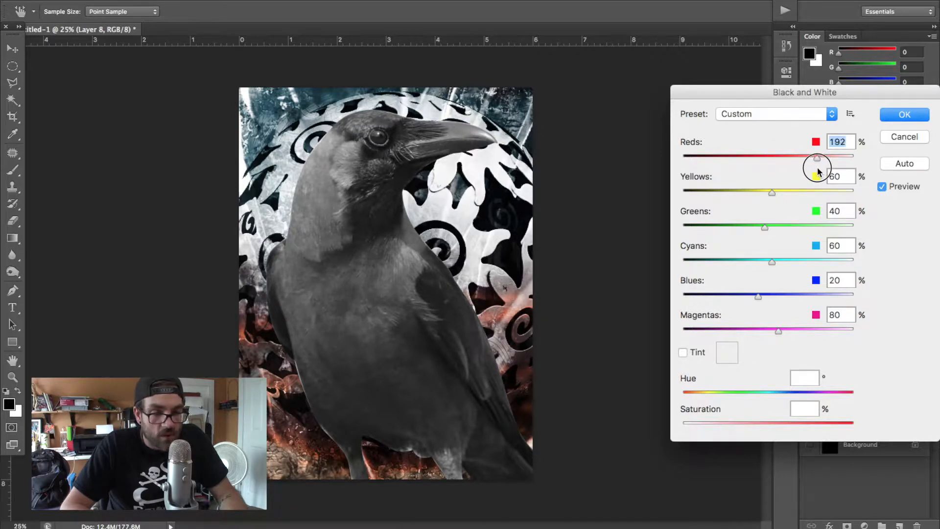
pyautogui.moveTo(770, 195); pyautogui.dragTo(808, 199)
pyautogui.moveTo(765, 226); pyautogui.dragTo(735, 227)
pyautogui.moveTo(773, 262); pyautogui.dragTo(732, 263)
pyautogui.moveTo(758, 295); pyautogui.dragTo(722, 296)
pyautogui.moveTo(782, 333); pyautogui.dragTo(828, 331)
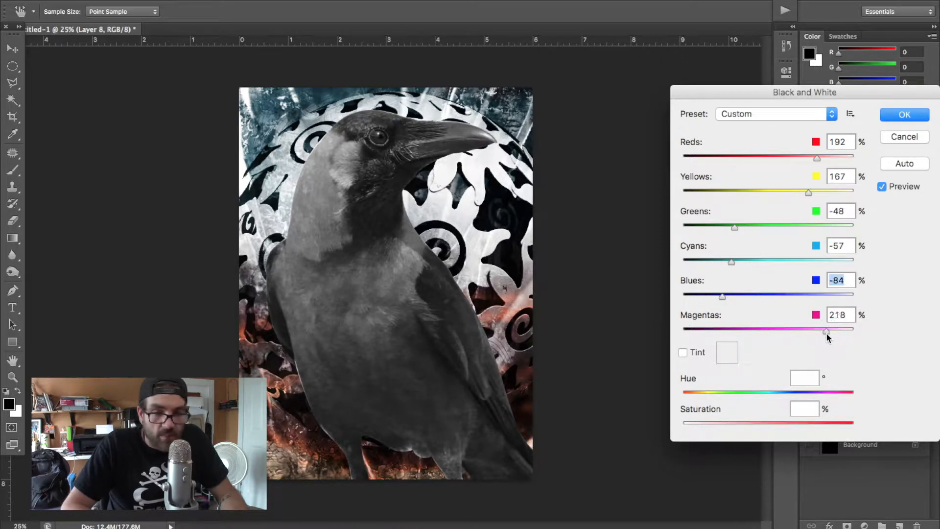
pyautogui.press('Return')
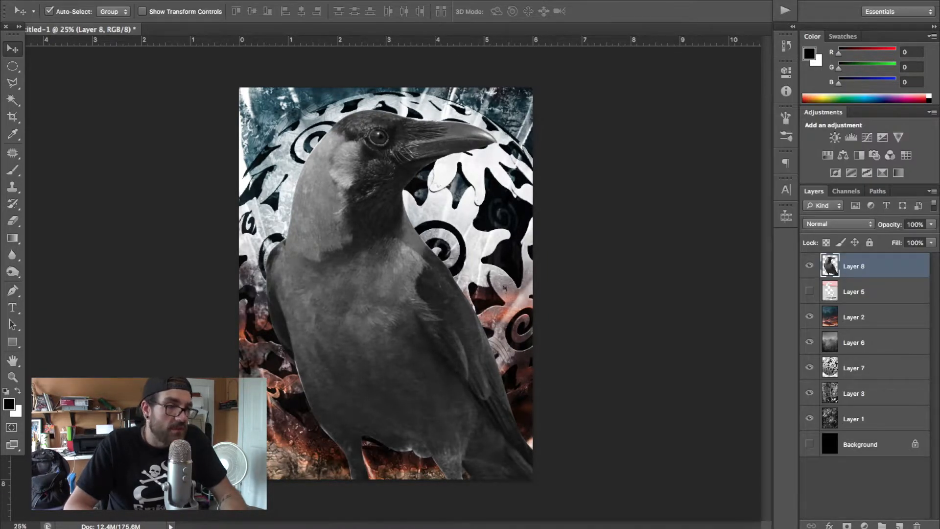
# Raise the contrast and brightness of the black-and-white crow on Layer 8 with a Brightness/Contrast adjustment
pyautogui.click(159, 1)
pyautogui.moveTo(206, 21)
pyautogui.click(356, 20)
pyautogui.moveTo(692, 206); pyautogui.dragTo(713, 219)
pyautogui.moveTo(692, 172); pyautogui.dragTo(711, 177)
pyautogui.click(817, 156)
pyautogui.press('v')
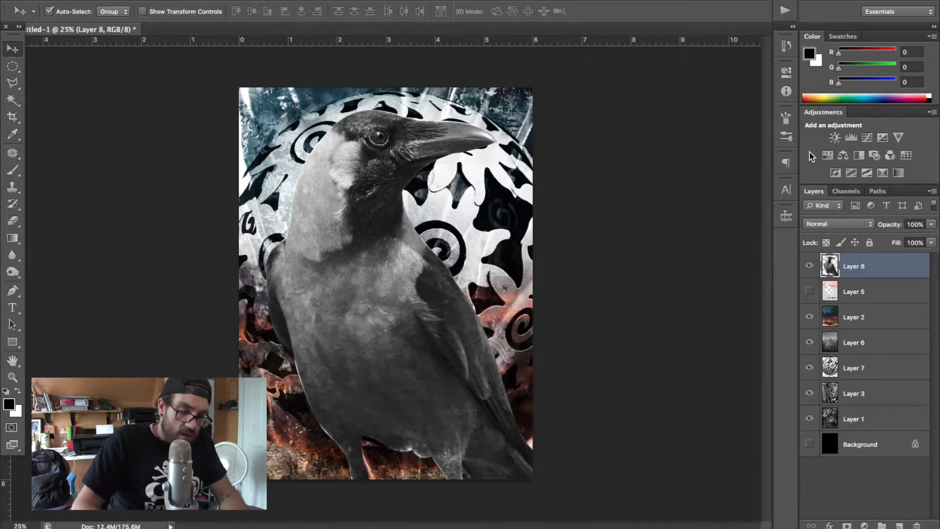
# Lighten the crow's midtones slightly with Levels, setting the midtone input to 1.04
pyautogui.press('super+l')
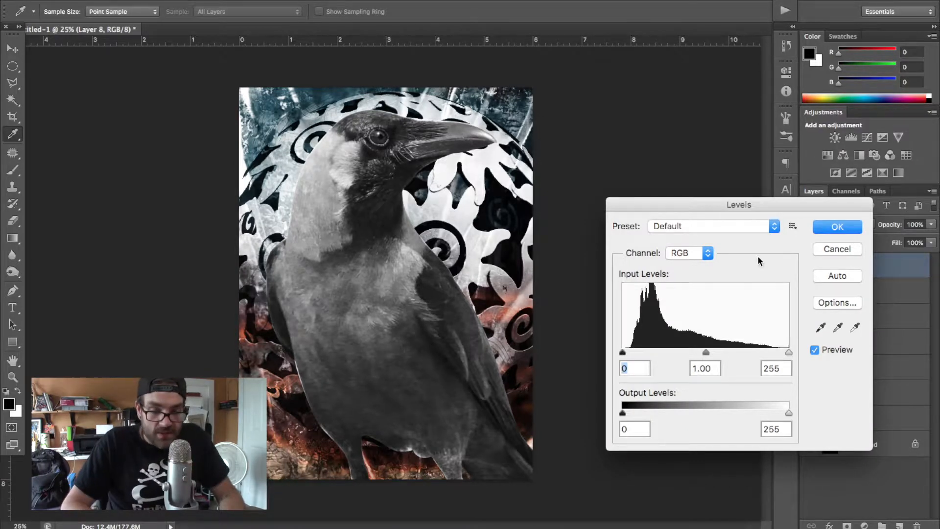
pyautogui.moveTo(706, 353)
pyautogui.mouseDown()
pyautogui.moveTo(693, 359)
pyautogui.moveTo(706, 358)
pyautogui.mouseUp()
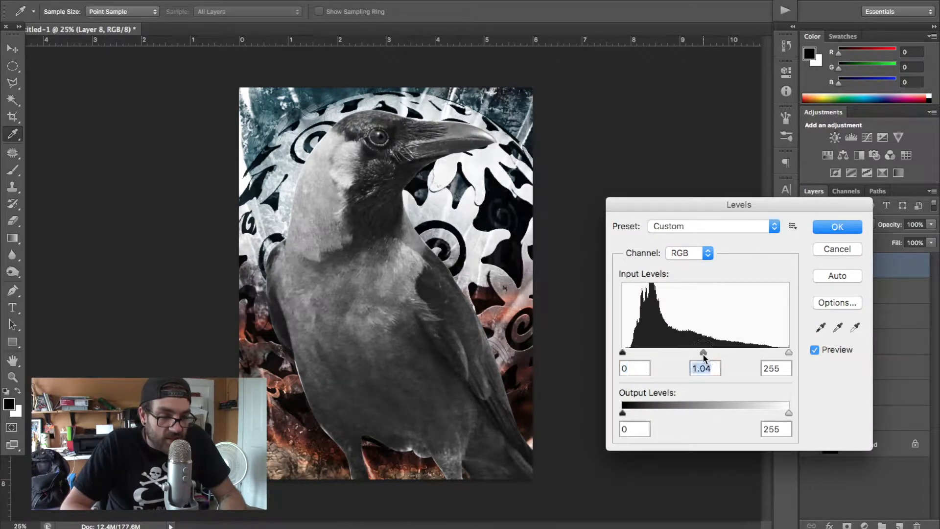
pyautogui.click(839, 226)
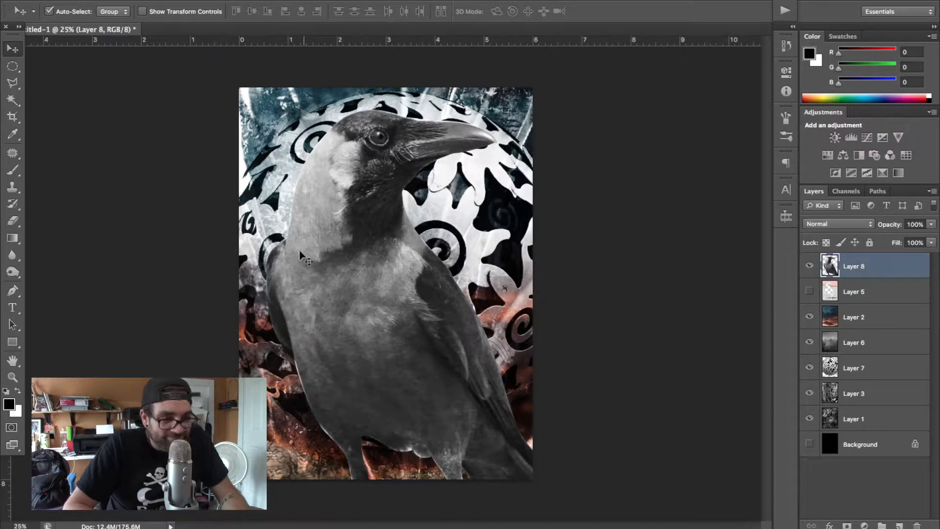
# Show only Layer 8, select the transparent area around the crow with the Magic Wand, and extend it with Similar
pyautogui.press('w')
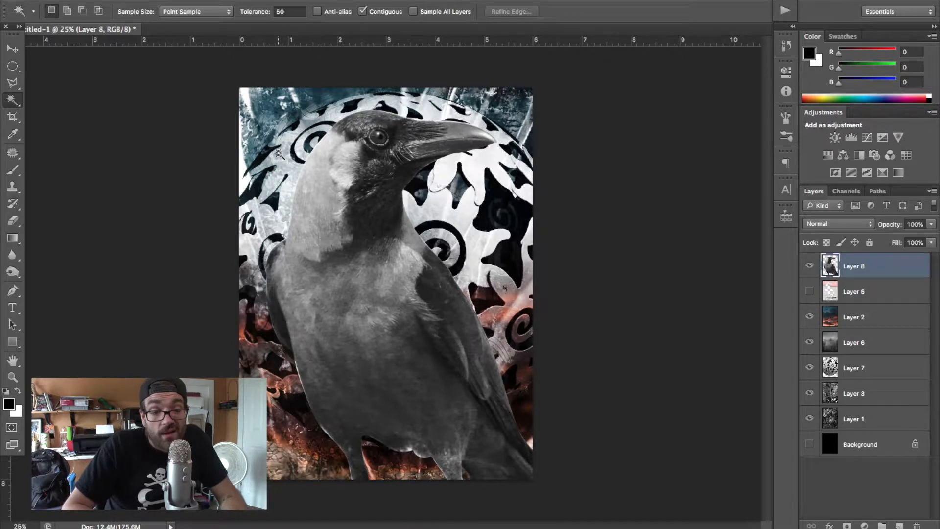
pyautogui.keyDown('alt'); pyautogui.click(810, 267); pyautogui.keyUp('alt')
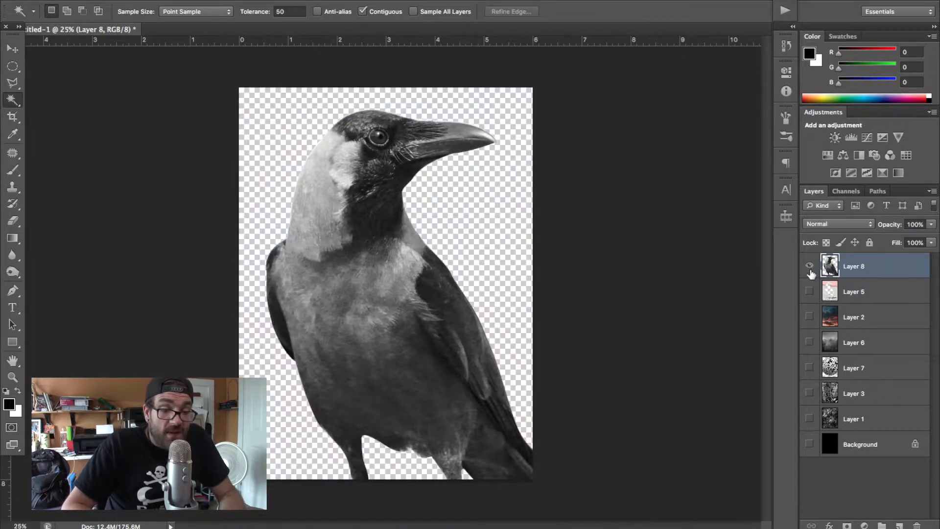
pyautogui.click(276, 146)
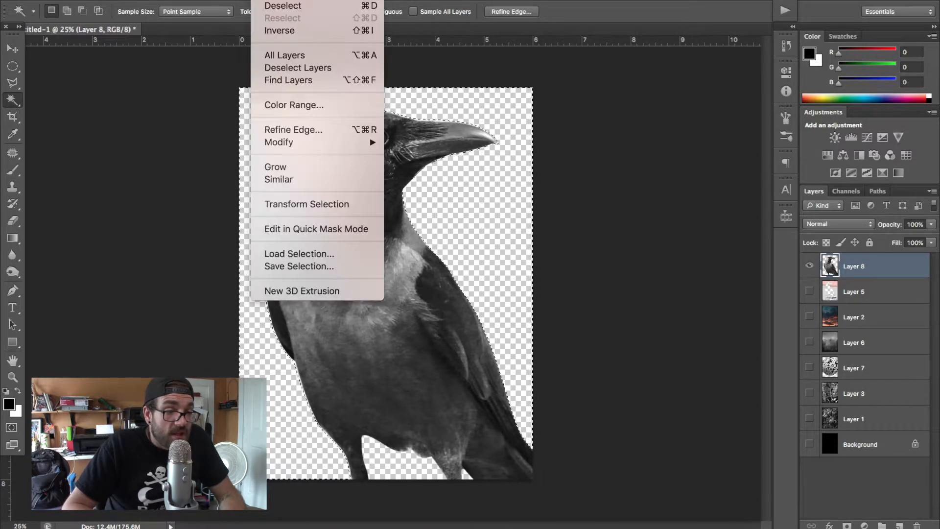
pyautogui.click(280, 180)
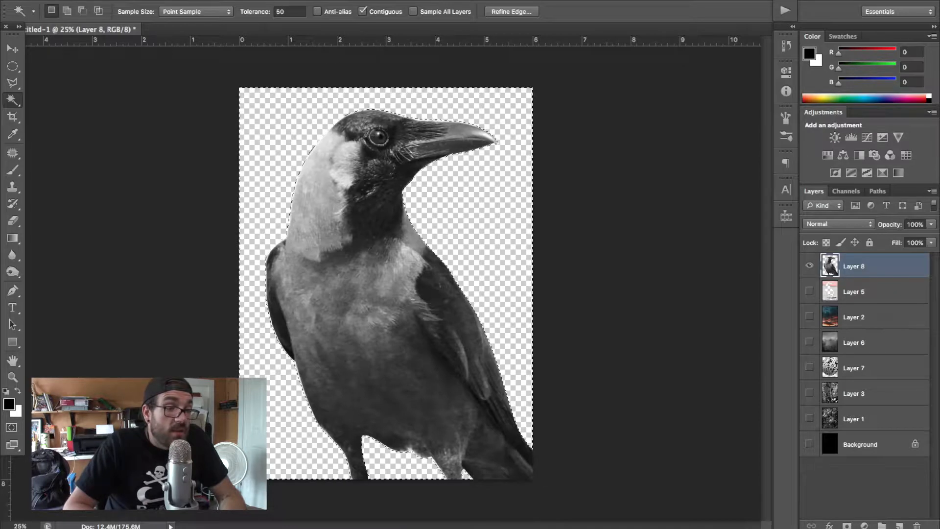
# Feather the selection around the crow by 3 pixels
pyautogui.click(266, 0)
pyautogui.moveTo(343, 142)
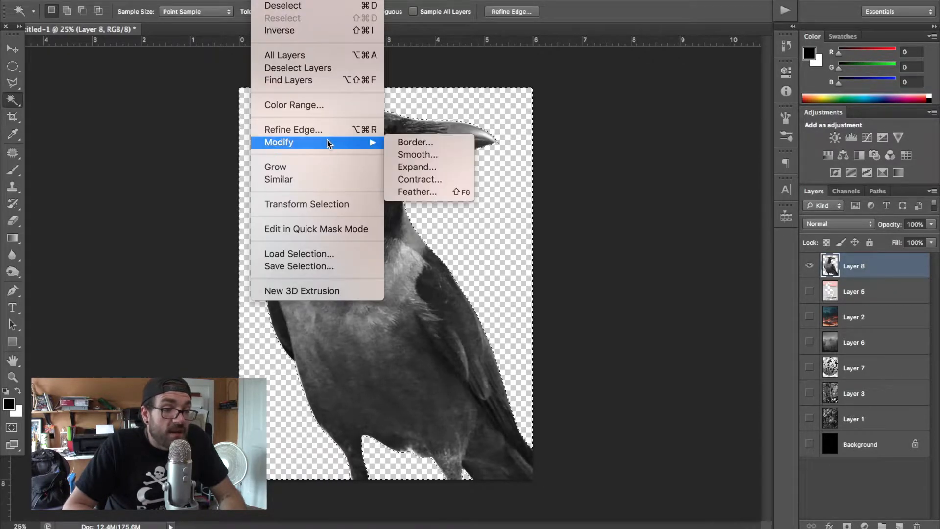
pyautogui.click(440, 191)
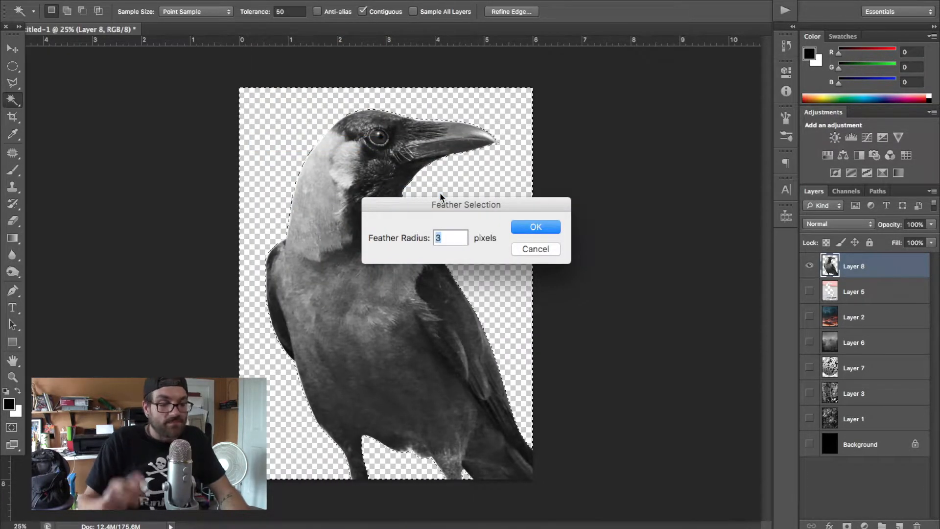
pyautogui.press('Return')
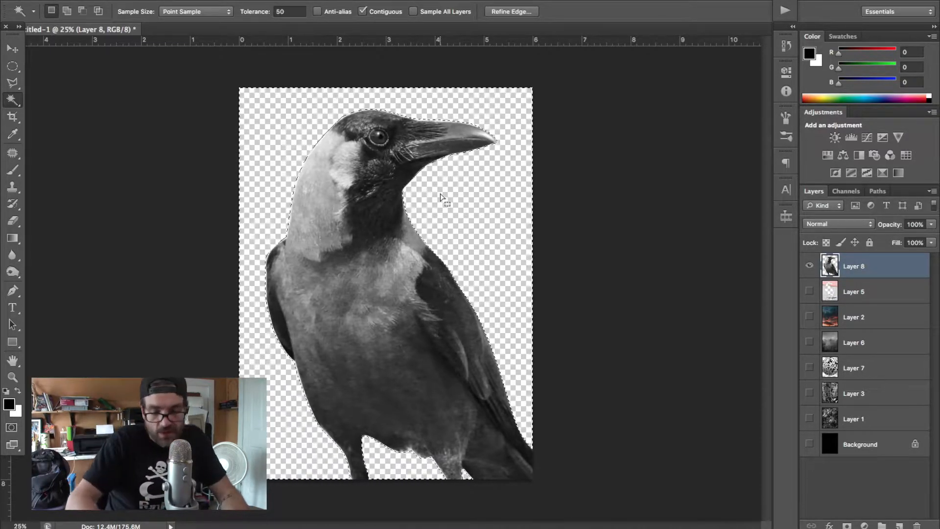
# Soften the crow's outline by deleting the feathered selection's contents from Layer 8, deselect, and show the other composite layers again
pyautogui.hotkey('ctrl', '+')
pyautogui.hotkey('ctrl', '+')
pyautogui.hotkey('ctrl', '+')
pyautogui.hscroll(10, 441, 194)
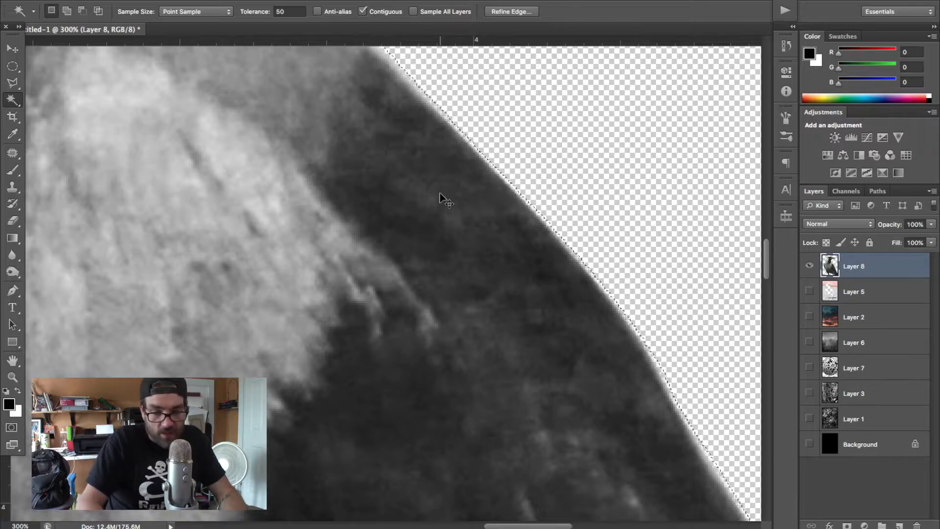
pyautogui.hotkey('ctrl', '=')
pyautogui.hotkey('ctrl', '=')
pyautogui.hscroll(10, 440, 195)
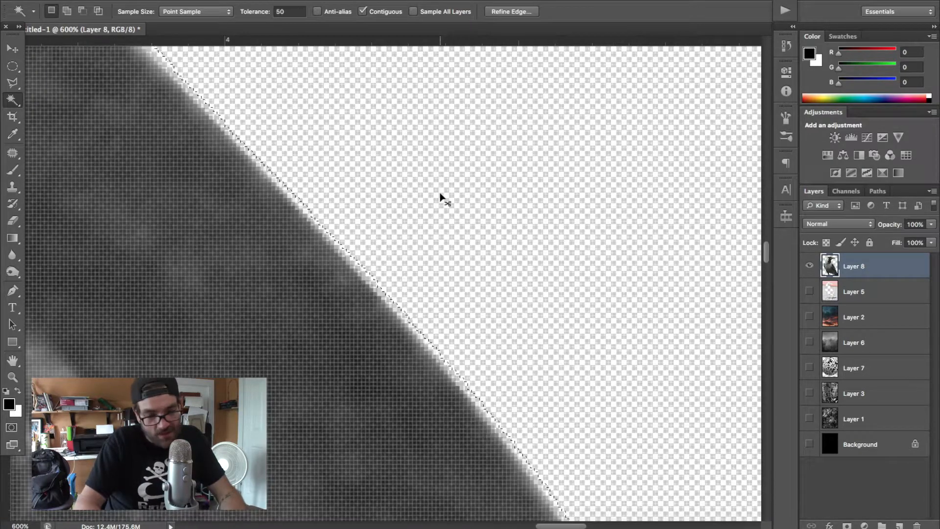
pyautogui.press('super+equal')
pyautogui.press('super+equal')
pyautogui.press('super+equal')
pyautogui.press('super+equal')
pyautogui.press('super+equal')
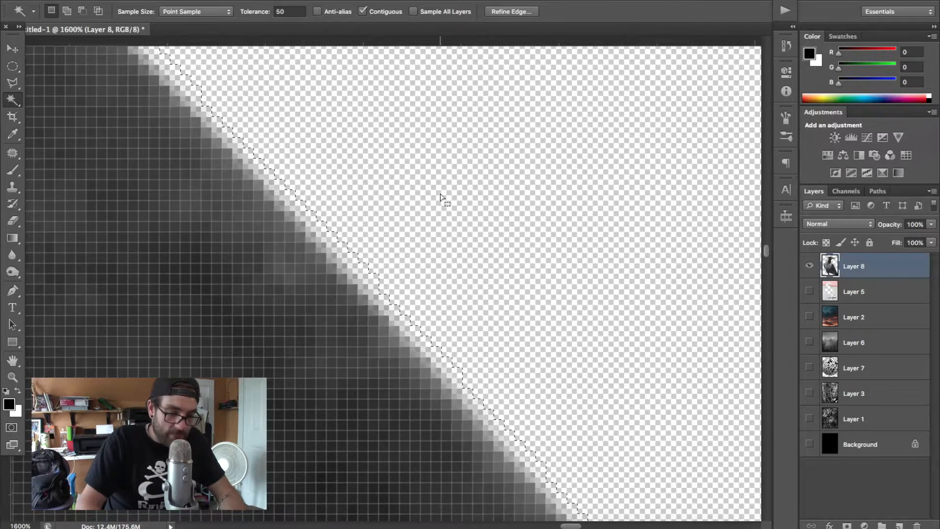
pyautogui.press('super+0')
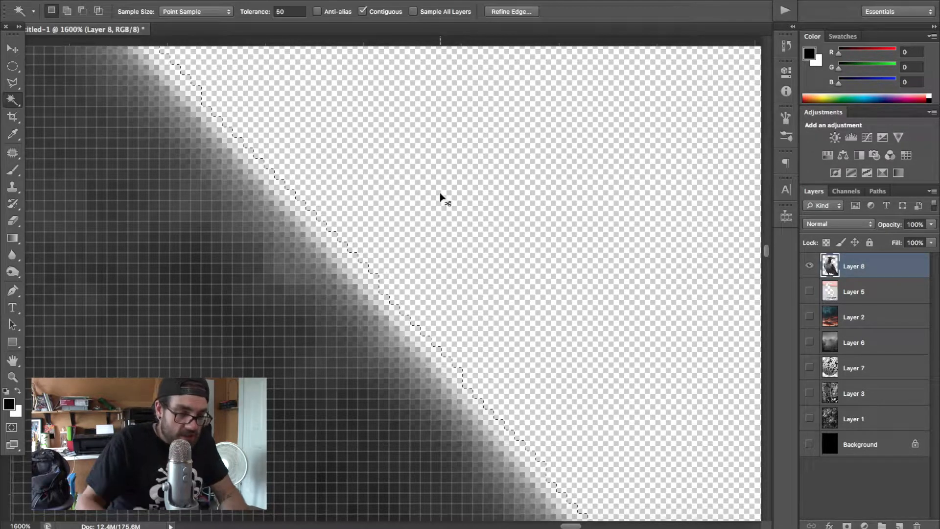
pyautogui.press('super+d')
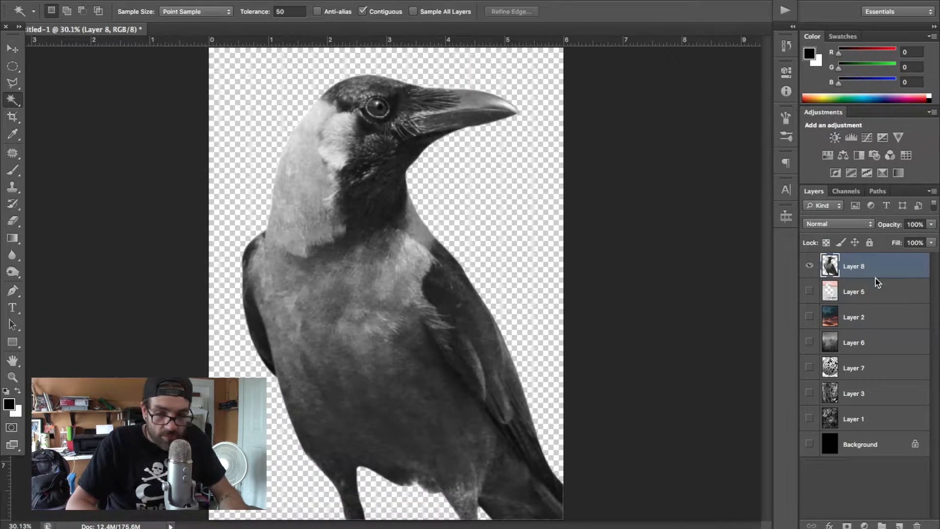
pyautogui.keyDown('alt'); pyautogui.click(810, 267); pyautogui.keyUp('alt')
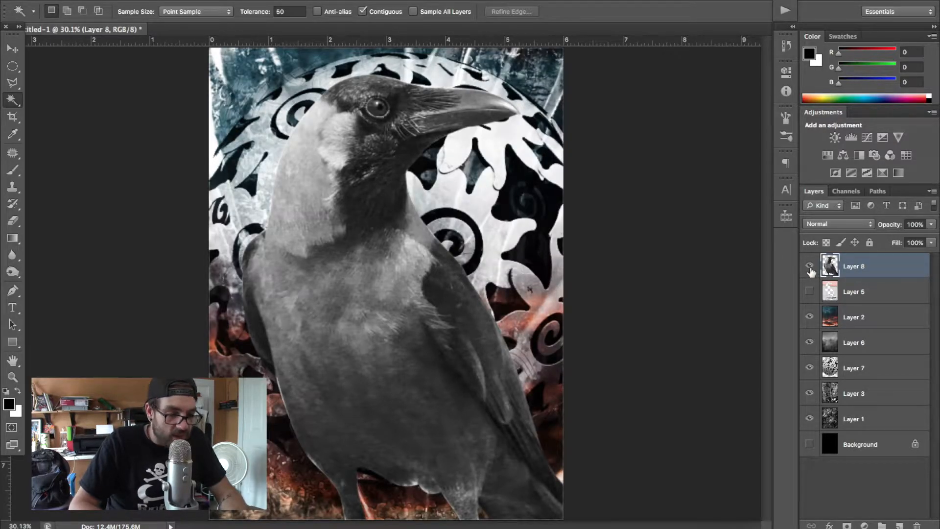
# Reselect the area around the crow with the Magic Wand, expand and feather that selection, and deselect
pyautogui.click(514, 194)
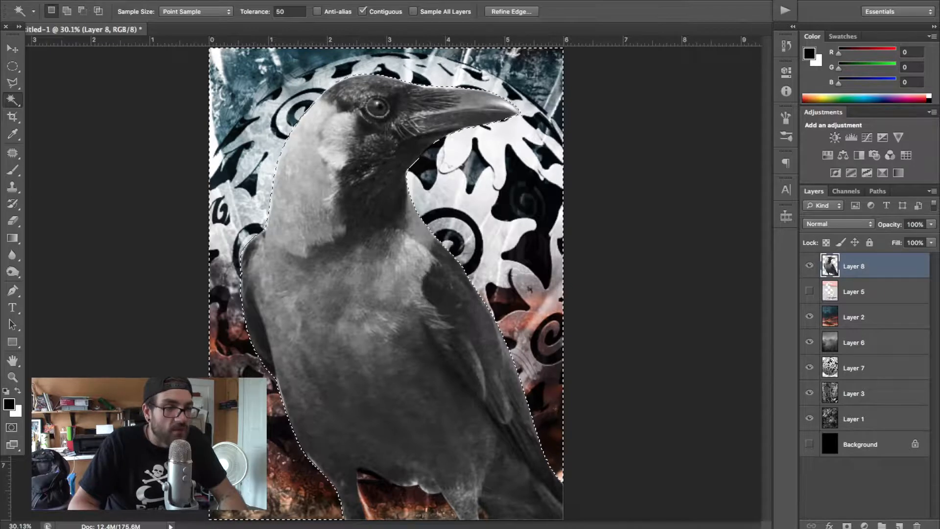
pyautogui.click(265, 1)
pyautogui.moveTo(338, 142)
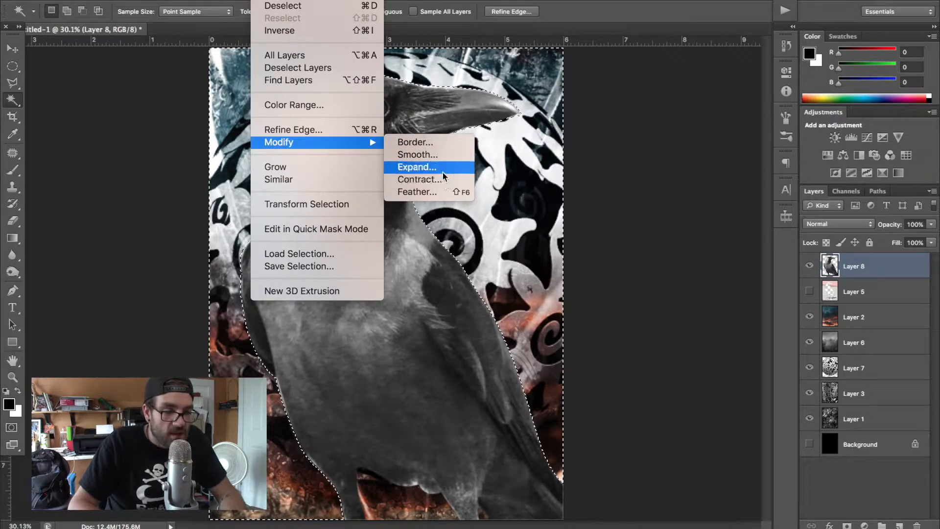
pyautogui.click(445, 173)
pyautogui.press('Return')
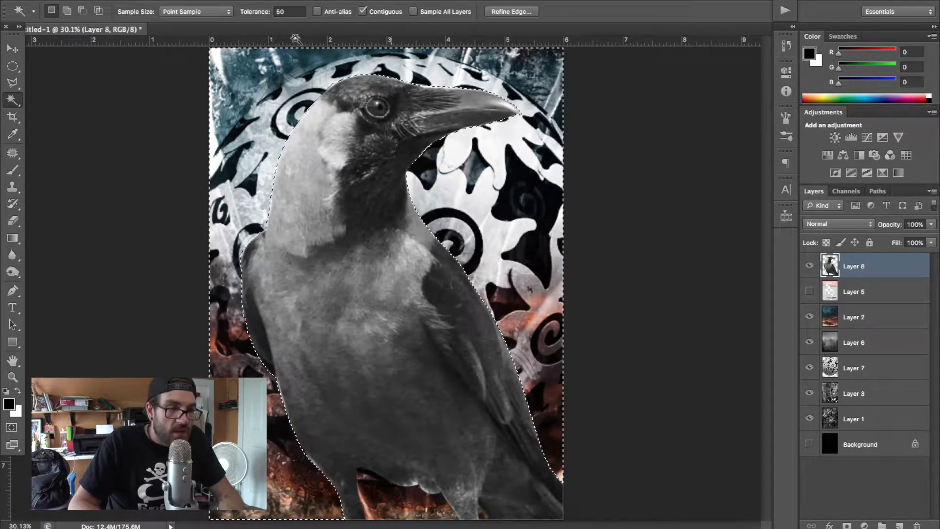
pyautogui.click(264, 1)
pyautogui.moveTo(279, 142)
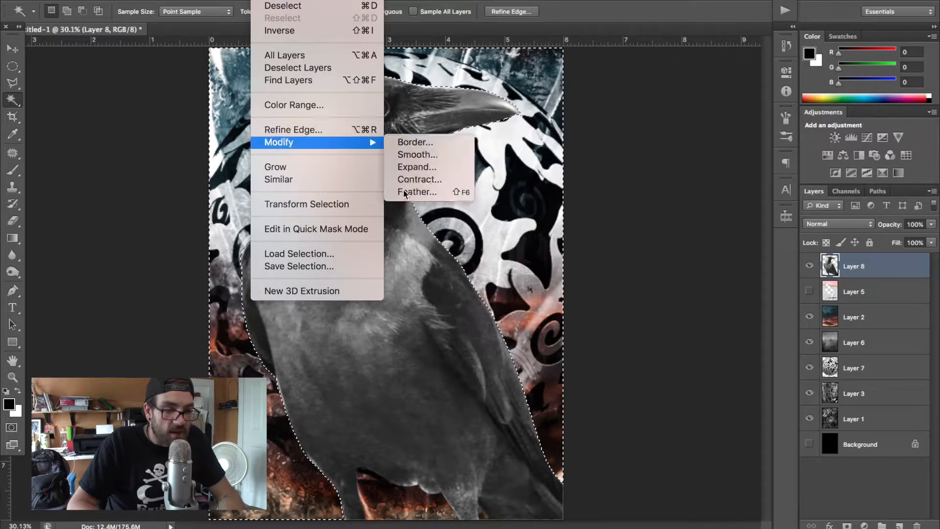
pyautogui.click(421, 192)
pyautogui.press('Return')
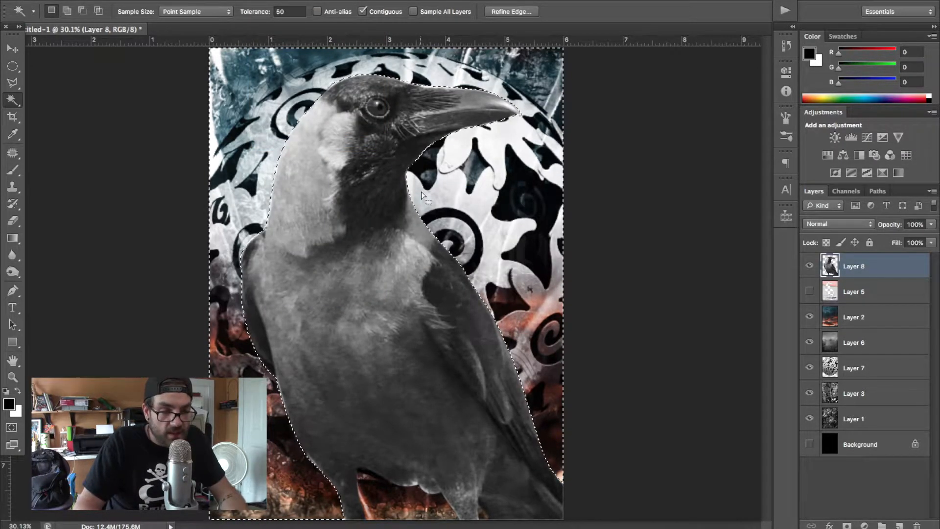
pyautogui.hotkey('ctrl', 'd')
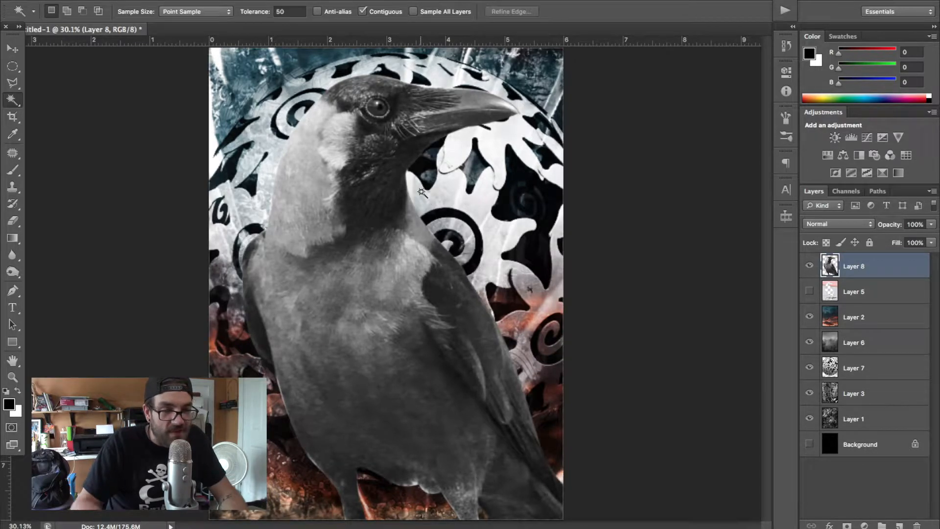
# Try the Hard Light, Multiply and Screen blend modes on the crow's Layer 8 and go back to Hard Light
pyautogui.press('v')
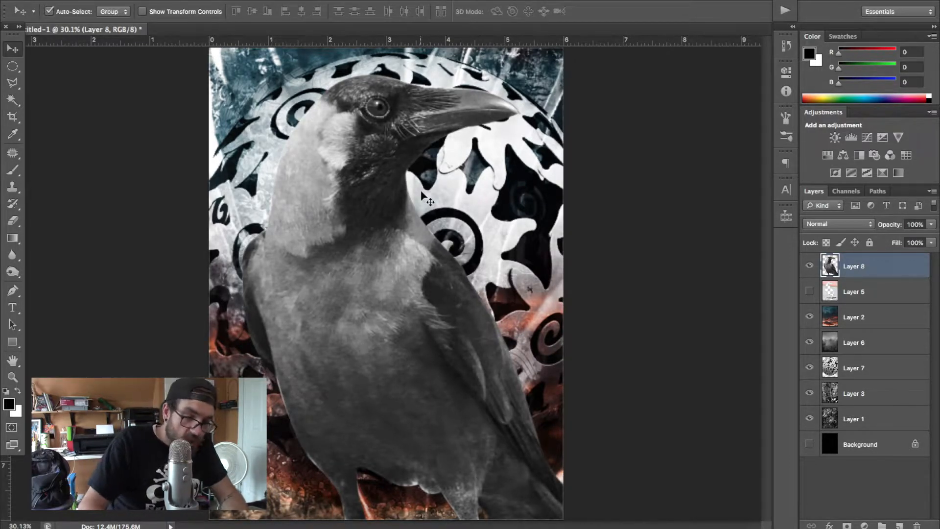
pyautogui.hotkey('ctrl', '-')
pyautogui.click(818, 224)
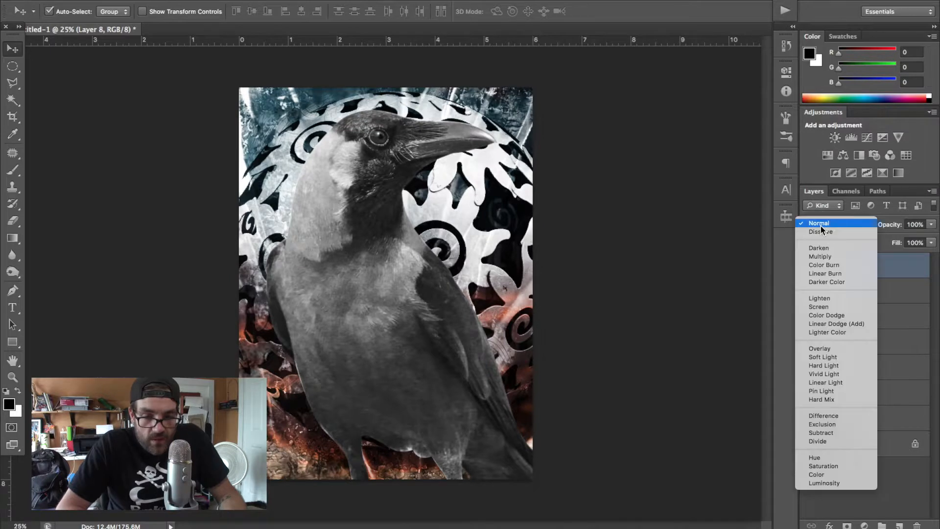
pyautogui.click(835, 367)
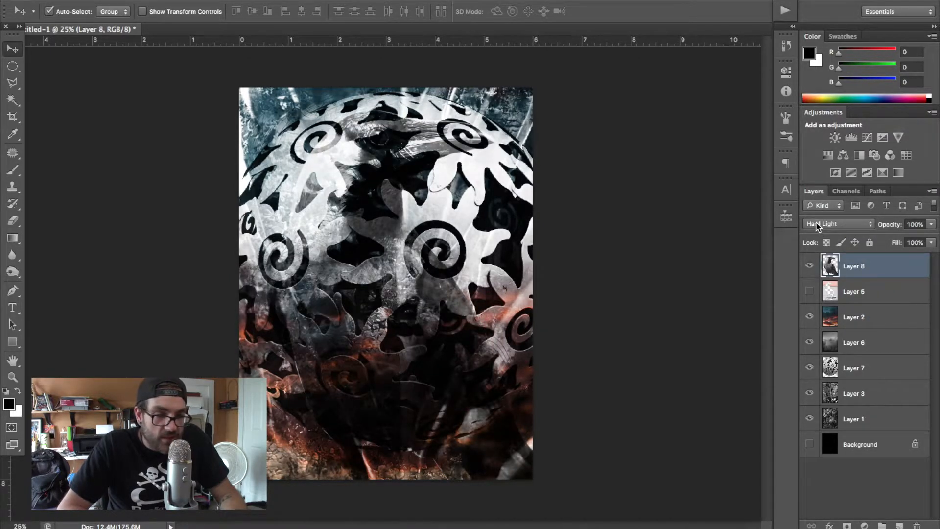
pyautogui.click(817, 226)
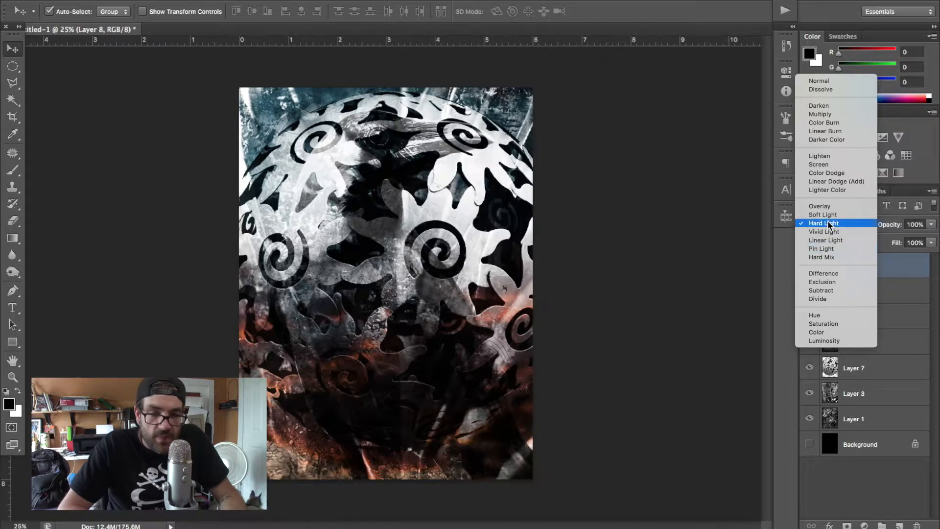
pyautogui.click(813, 114)
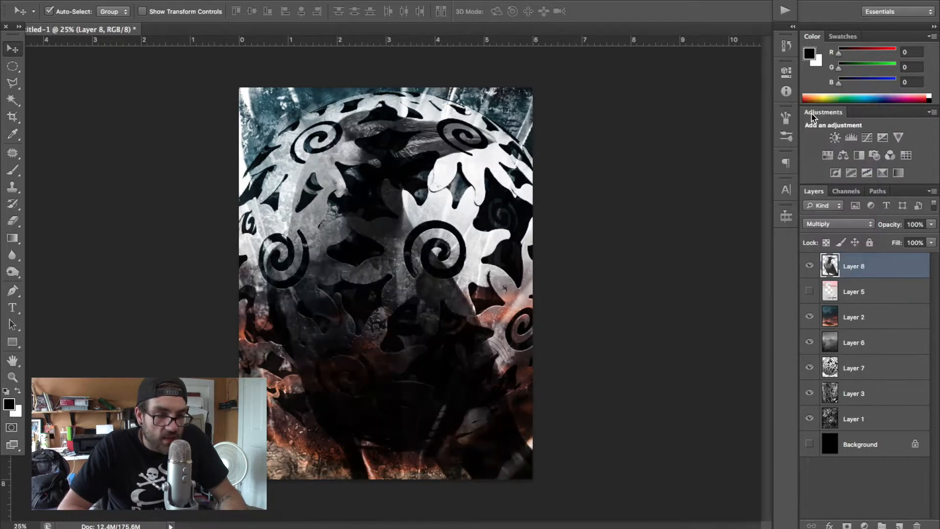
pyautogui.click(827, 230)
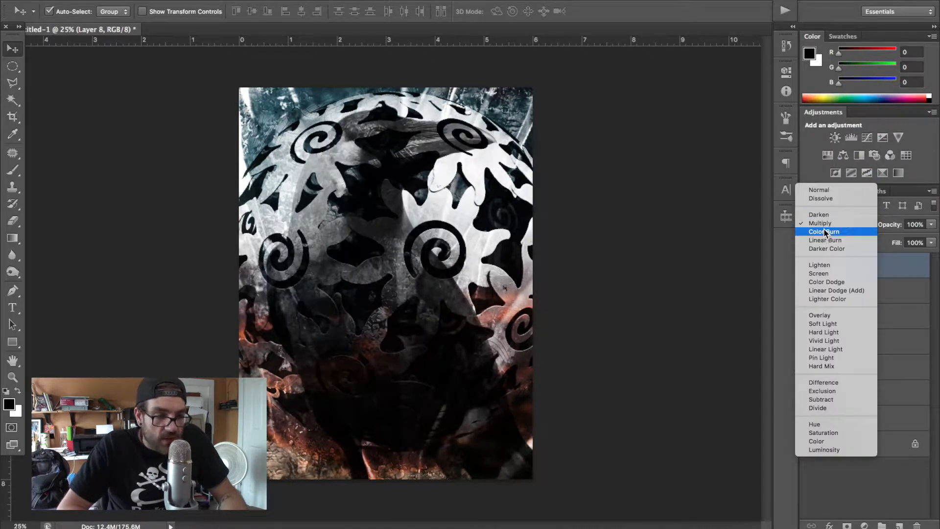
pyautogui.click(825, 274)
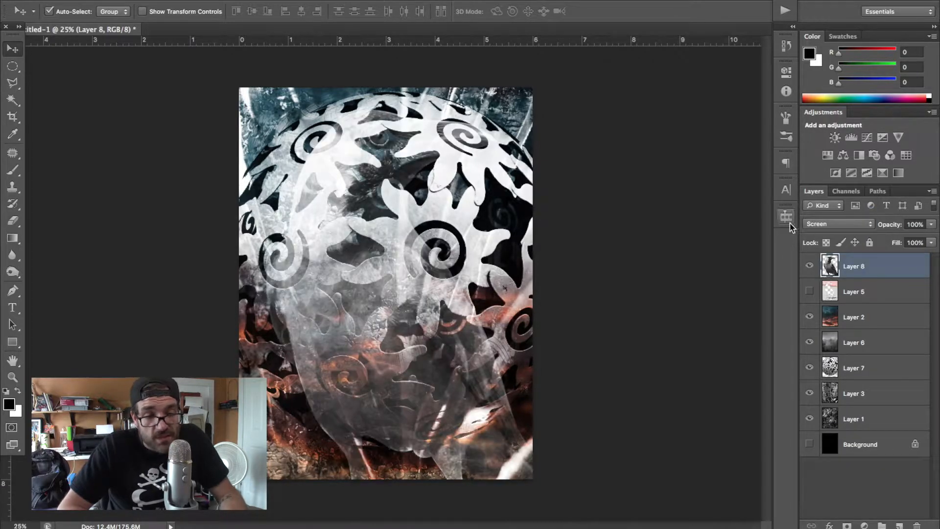
pyautogui.click(823, 224)
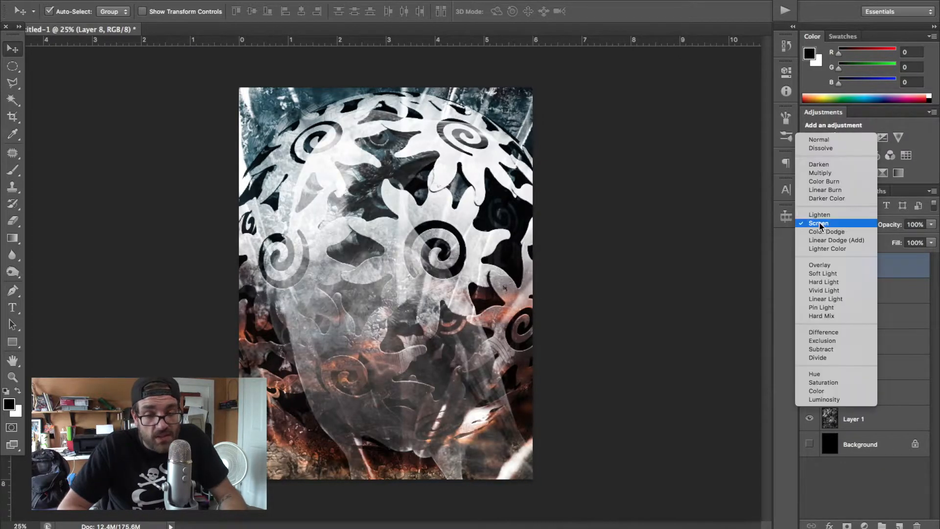
pyautogui.click(831, 283)
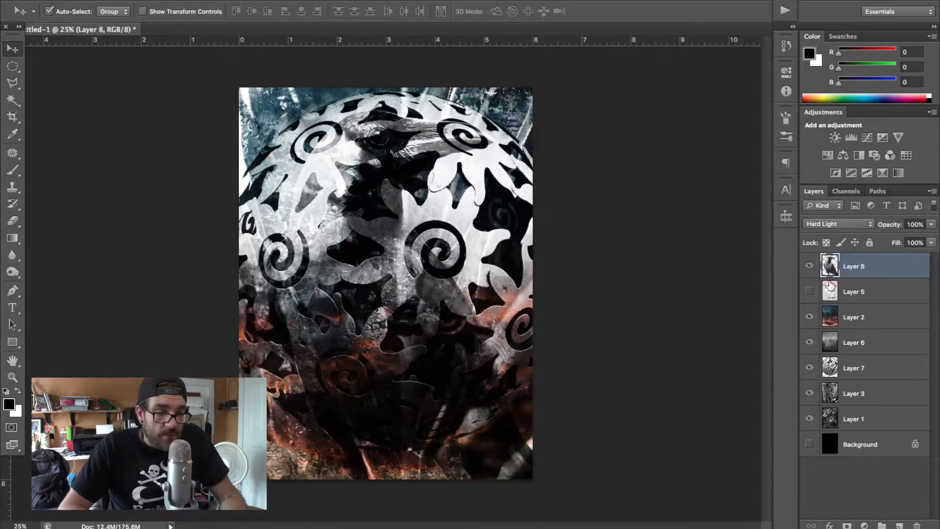
# Try the Overlay and Dissolve blend modes on the crow's Layer 8 and set it back to Normal
pyautogui.click(828, 225)
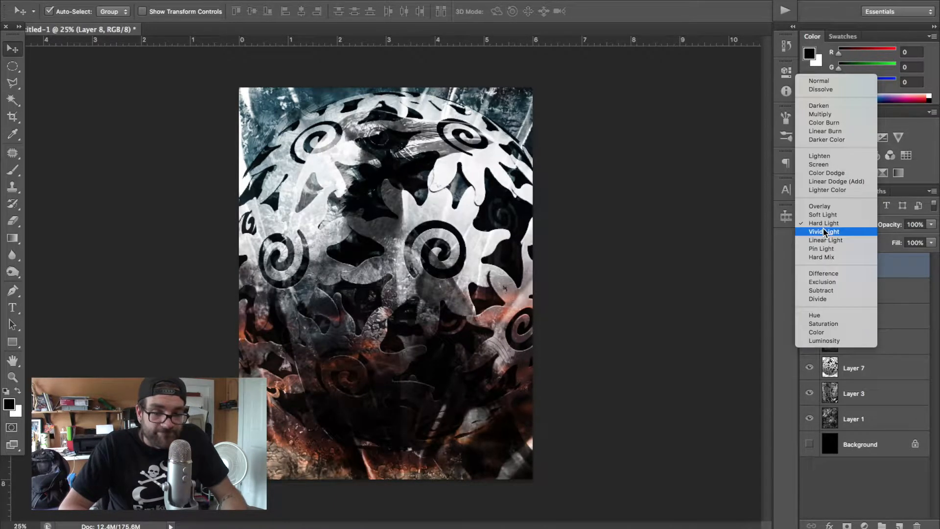
pyautogui.click(824, 206)
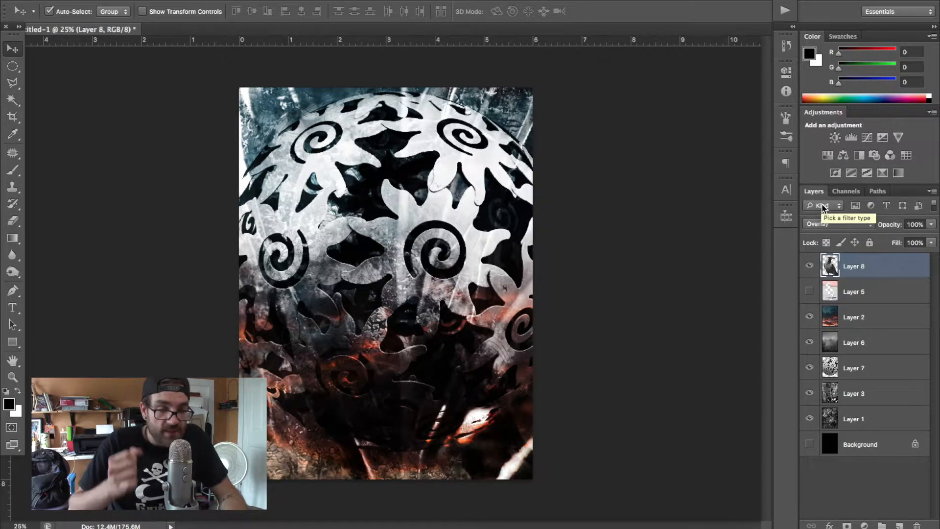
pyautogui.click(830, 223)
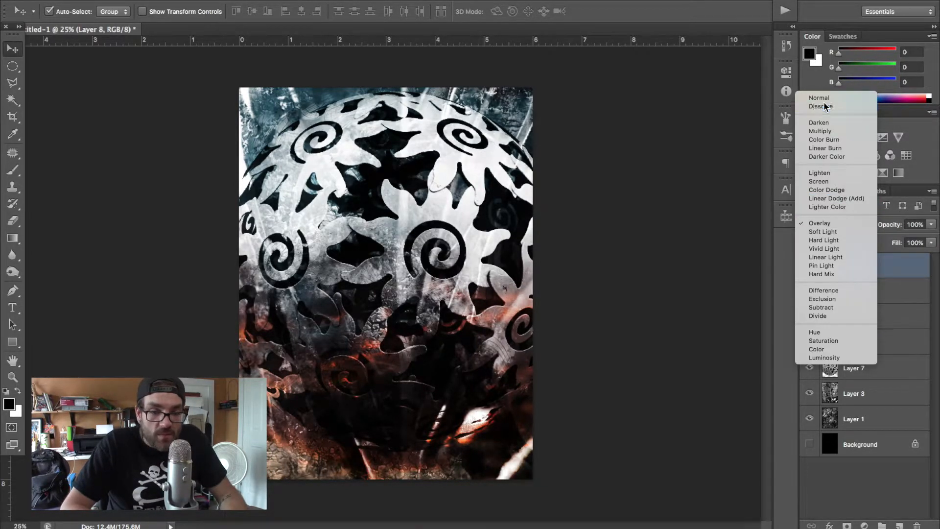
pyautogui.click(826, 106)
pyautogui.click(823, 224)
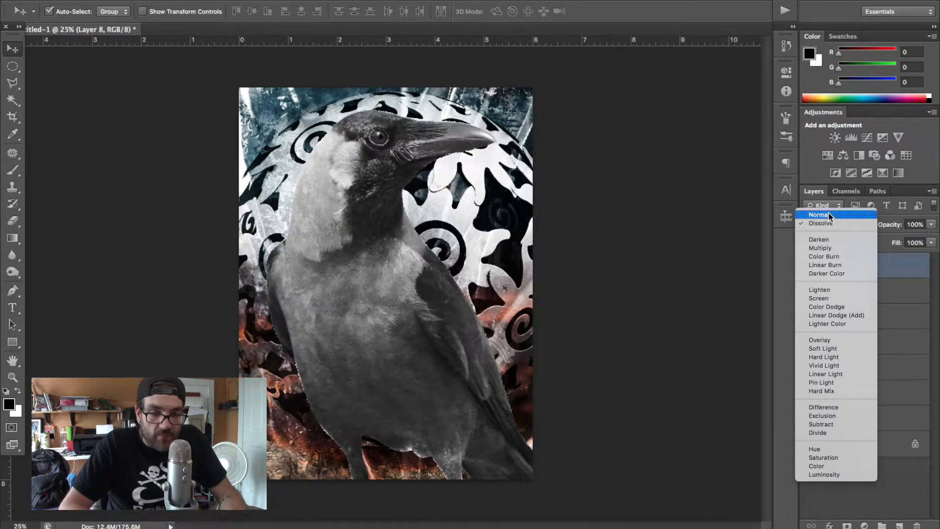
pyautogui.click(830, 214)
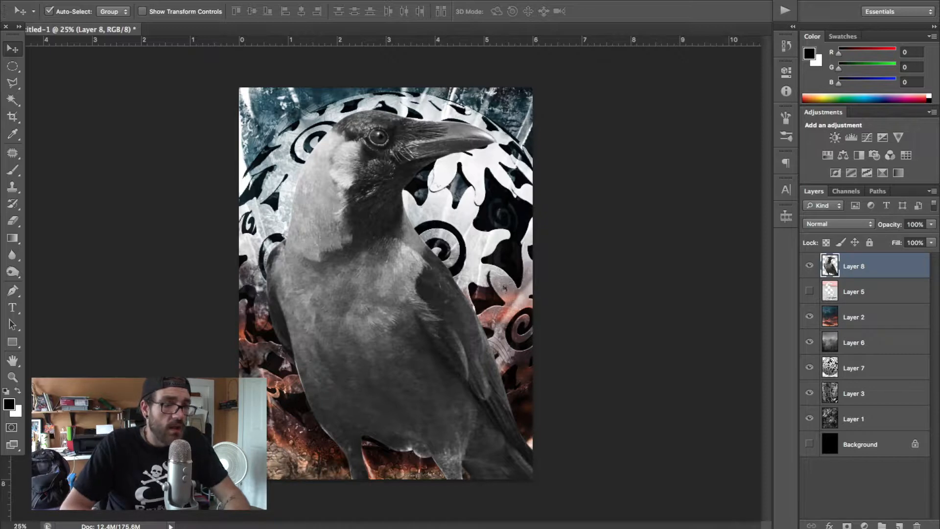
# Rotate the crow on Layer 8 upside down and move it up so its head hangs from the canvas's upper edge
pyautogui.hotkey('ctrl', 't')
pyautogui.moveTo(614, 99); pyautogui.dragTo(394, 515)
pyautogui.press('Return')
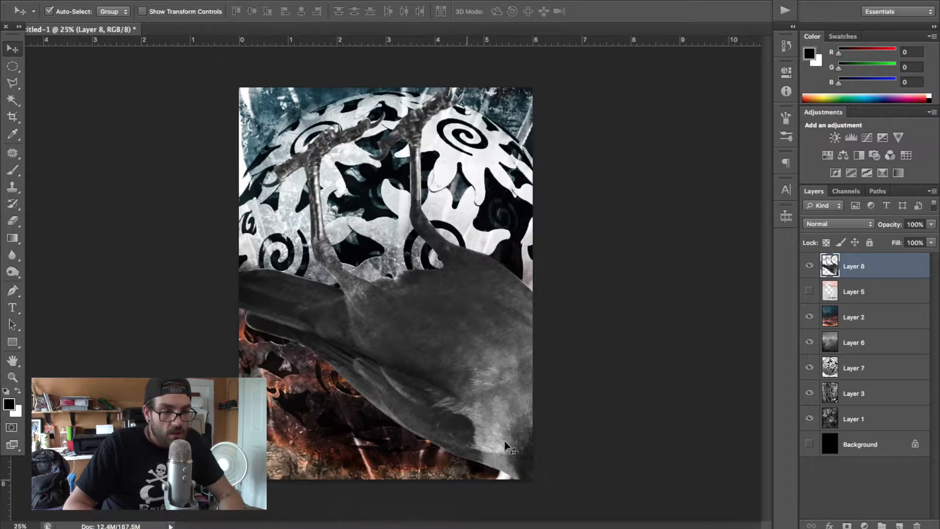
pyautogui.moveTo(509, 400); pyautogui.dragTo(398, 85)
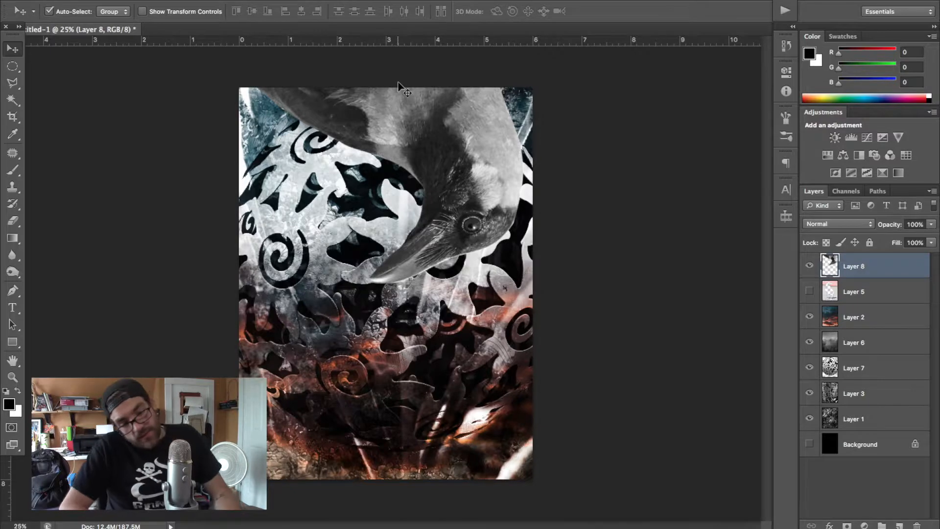
# Raise the contrast of the crow's Layer 8 to 74 with the Brightness/Contrast adjustment
pyautogui.click(162, 1)
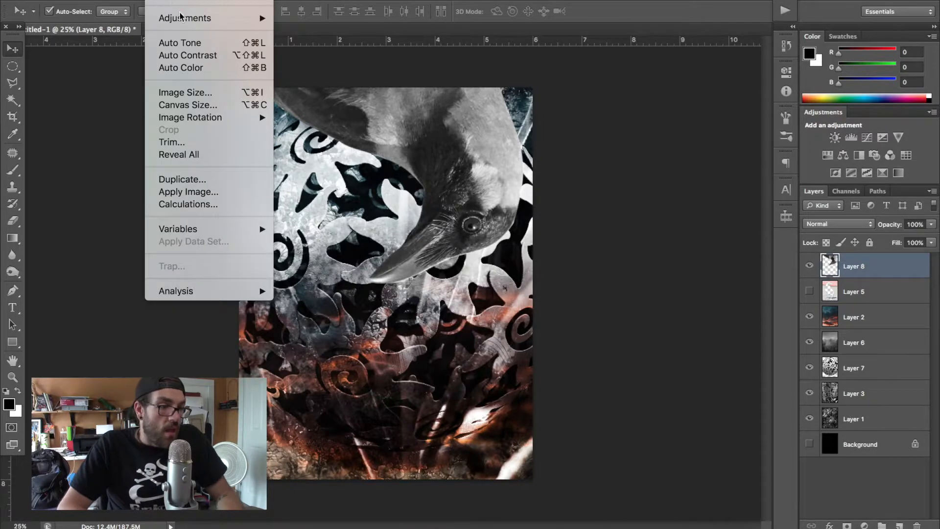
pyautogui.moveTo(193, 18)
pyautogui.click(304, 17)
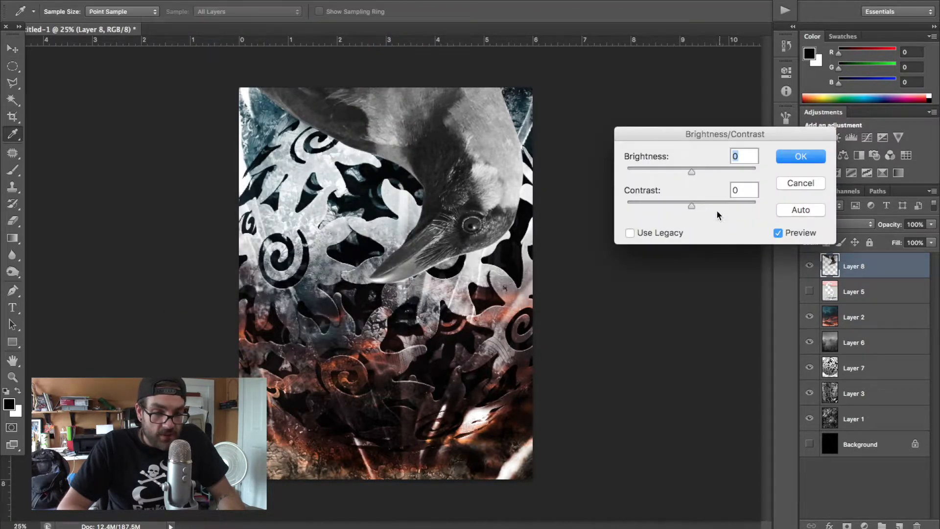
pyautogui.moveTo(692, 205); pyautogui.dragTo(740, 216)
pyautogui.click(799, 154)
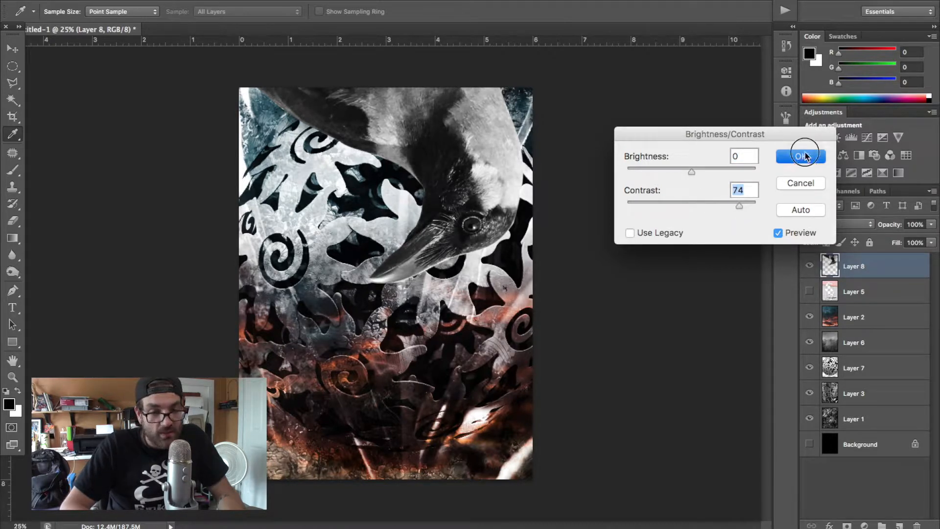
# Set the crow's Layer 8 to the Hard Light blend mode and duplicate the layer
pyautogui.click(838, 224)
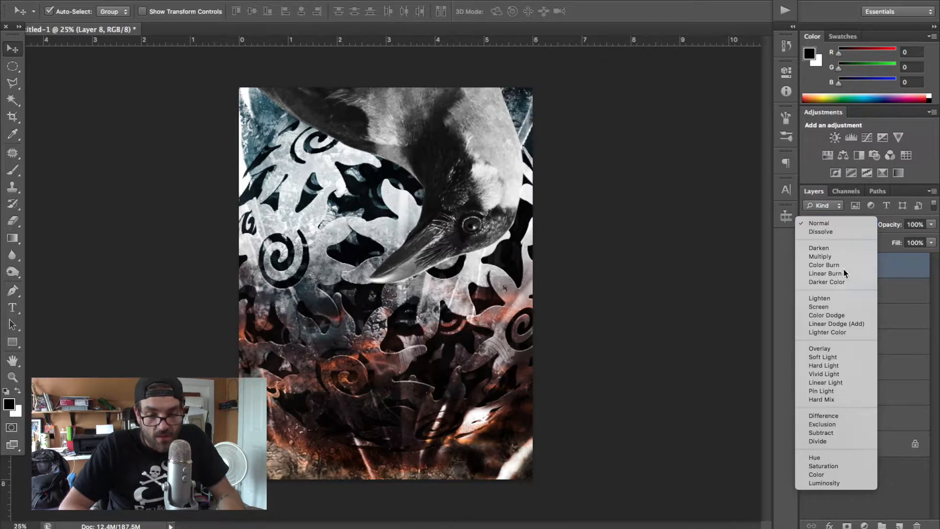
pyautogui.click(851, 365)
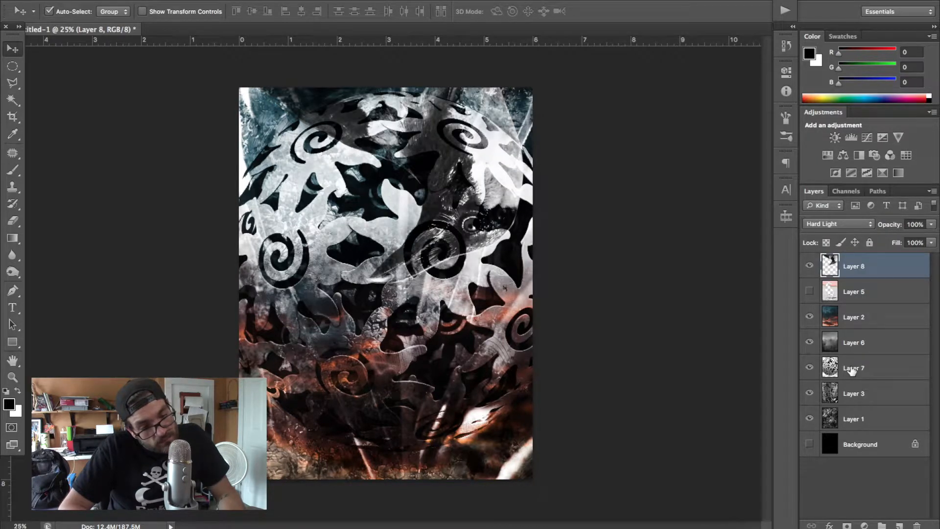
pyautogui.hotkey('ctrl', 'j')
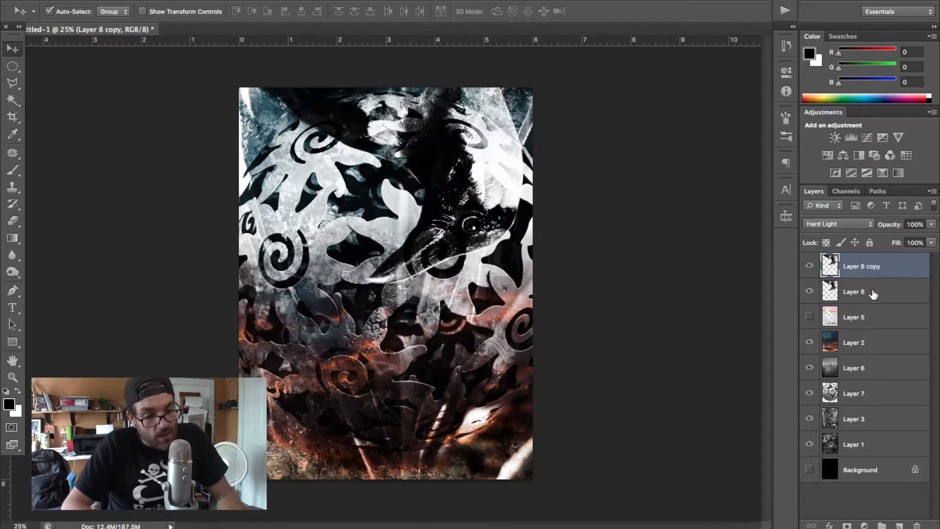
# Try Overlay on the original Layer 8 beneath its copy, and set it to Normal at 30% opacity
pyautogui.click(852, 288)
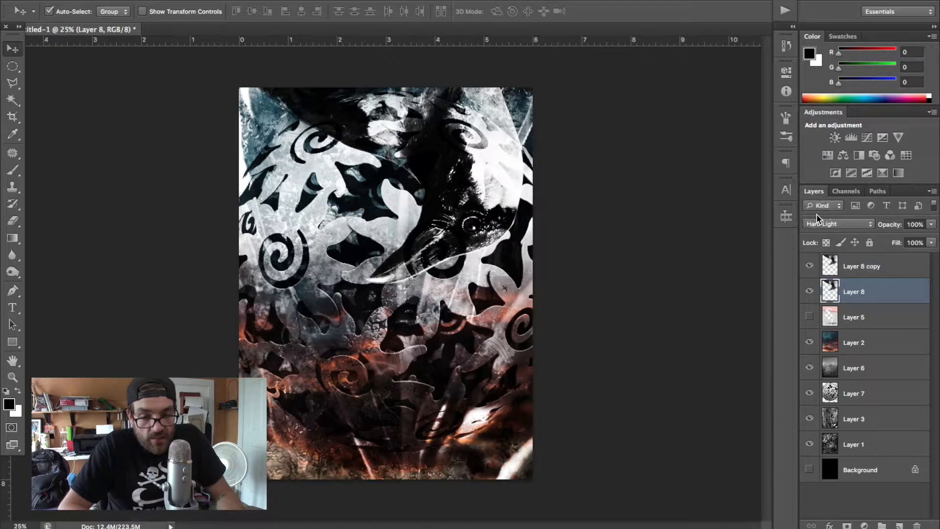
pyautogui.click(828, 224)
pyautogui.click(823, 207)
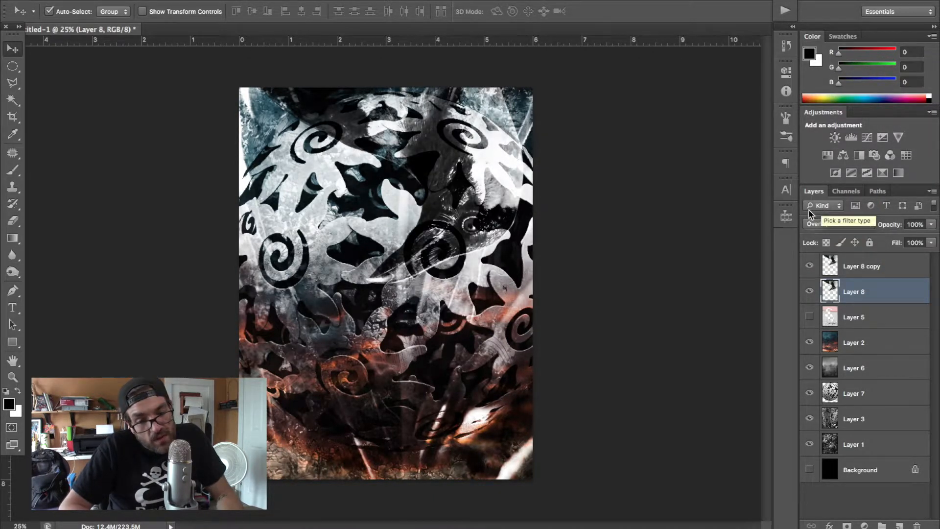
pyautogui.click(820, 224)
pyautogui.click(819, 99)
pyautogui.press('3')
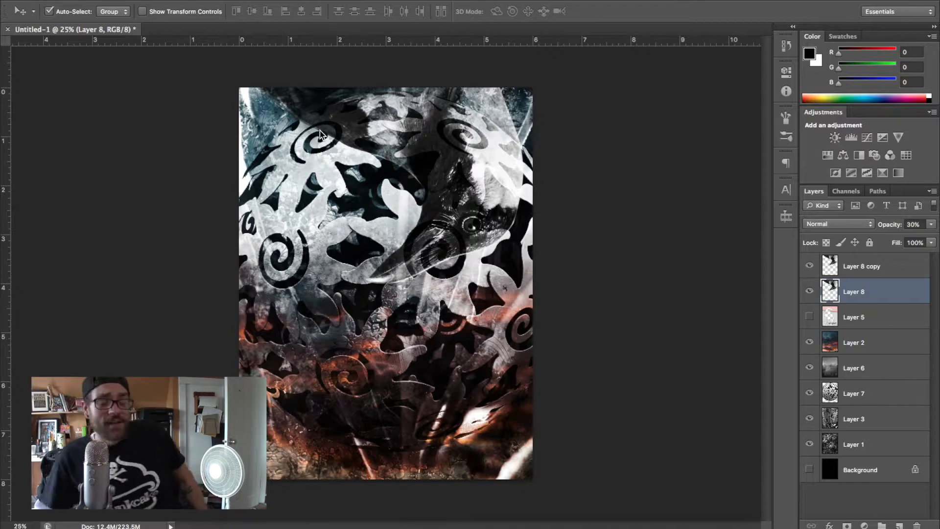
# Switch to Chrome and look through DeviantArt's What's Hot resources and stock images for further composite material
pyautogui.hotkey('ctrl', 'Up')
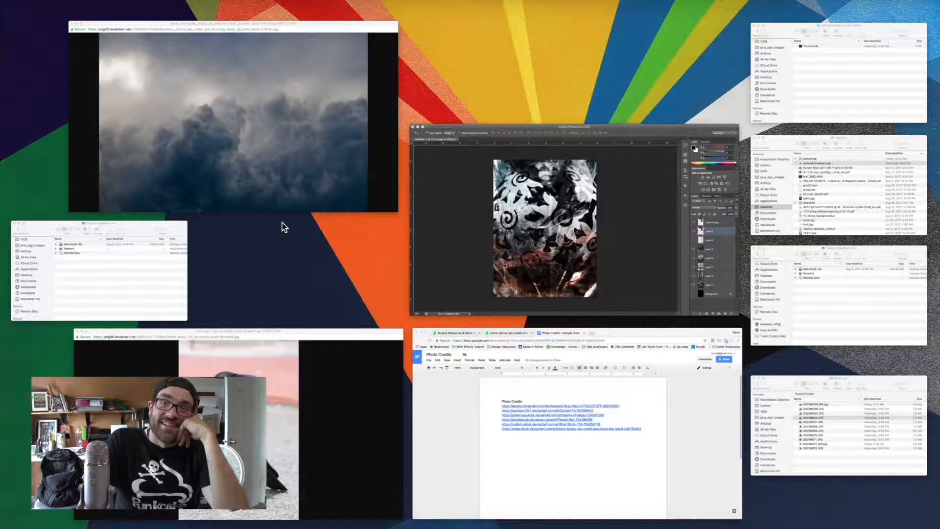
pyautogui.click(551, 451)
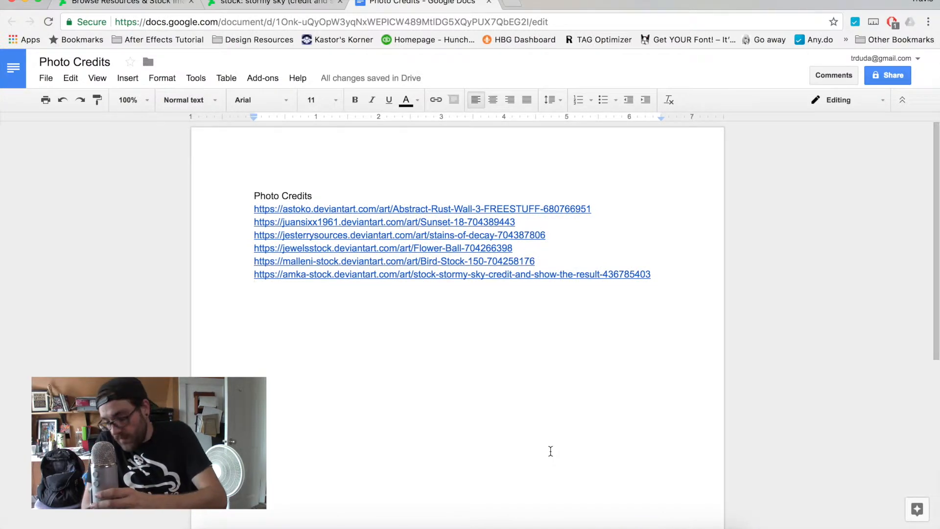
pyautogui.click(139, 5)
pyautogui.scroll(-3, 413, 471)
pyautogui.scroll(-12, 413, 470)
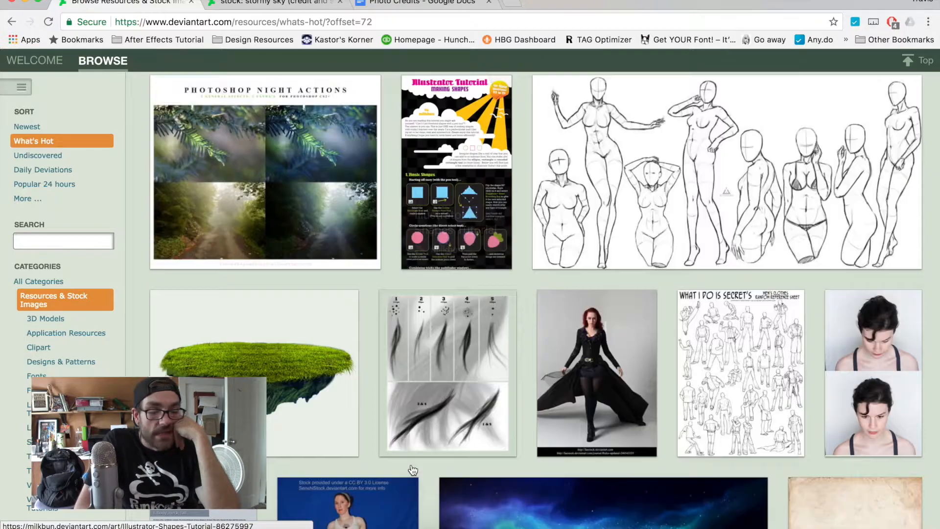
pyautogui.scroll(-15, 413, 470)
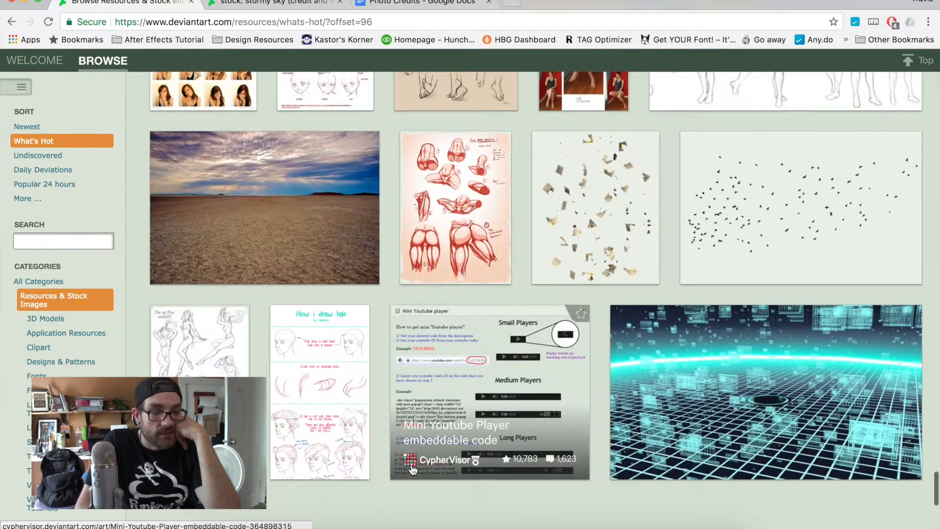
pyautogui.scroll(-10, 413, 470)
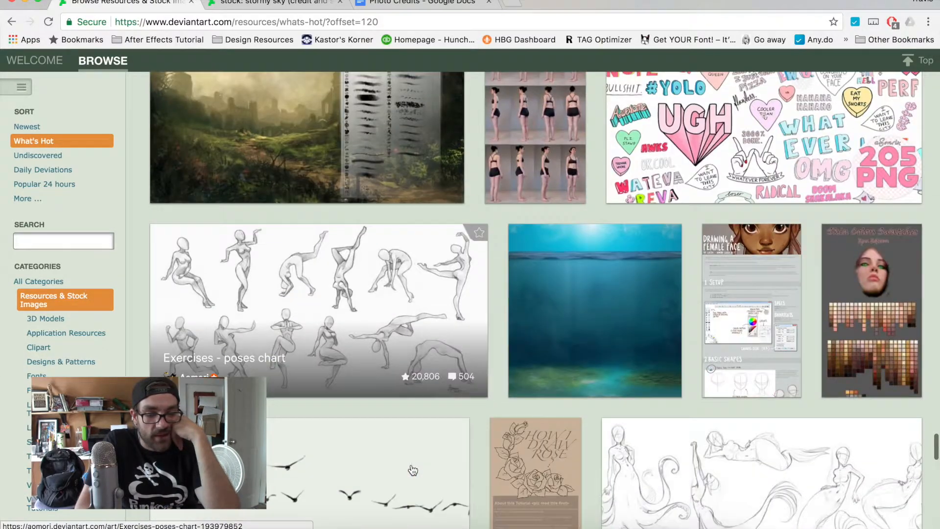
pyautogui.scroll(-1, 413, 458)
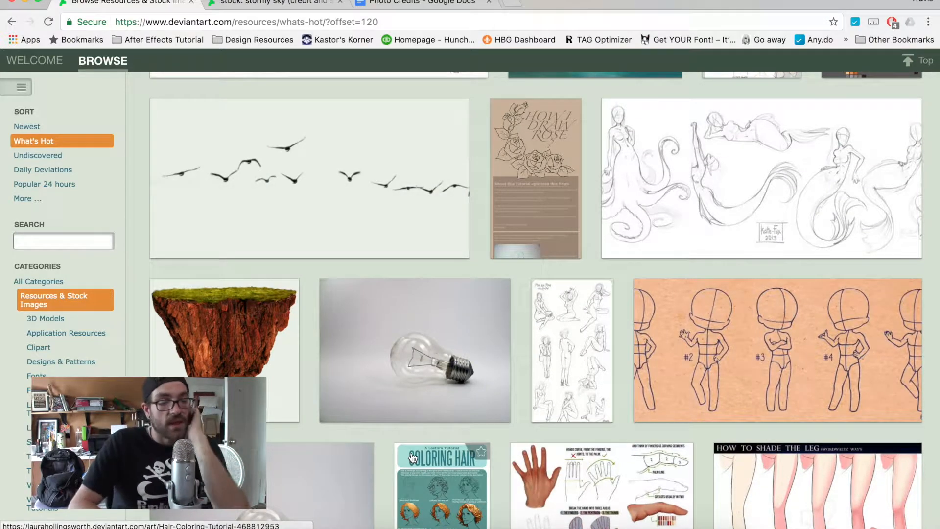
pyautogui.scroll(-15, 413, 458)
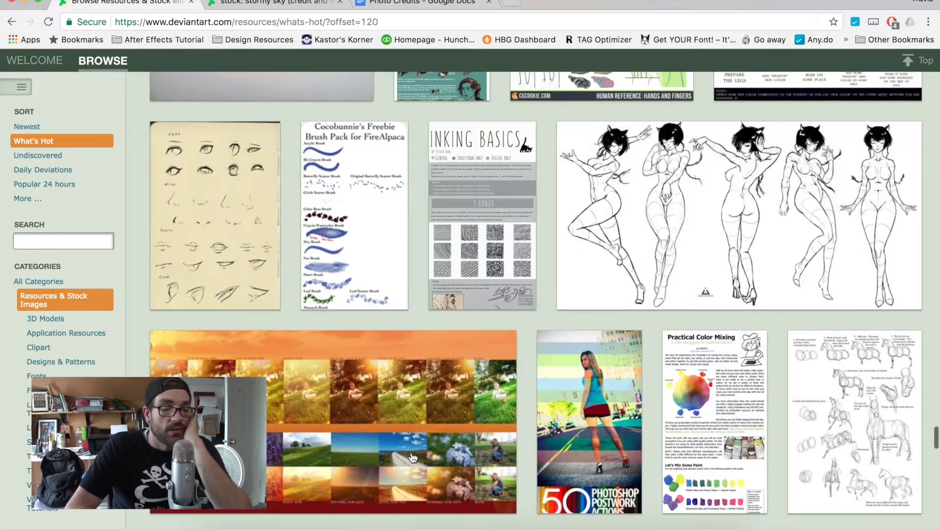
pyautogui.scroll(-15, 412, 453)
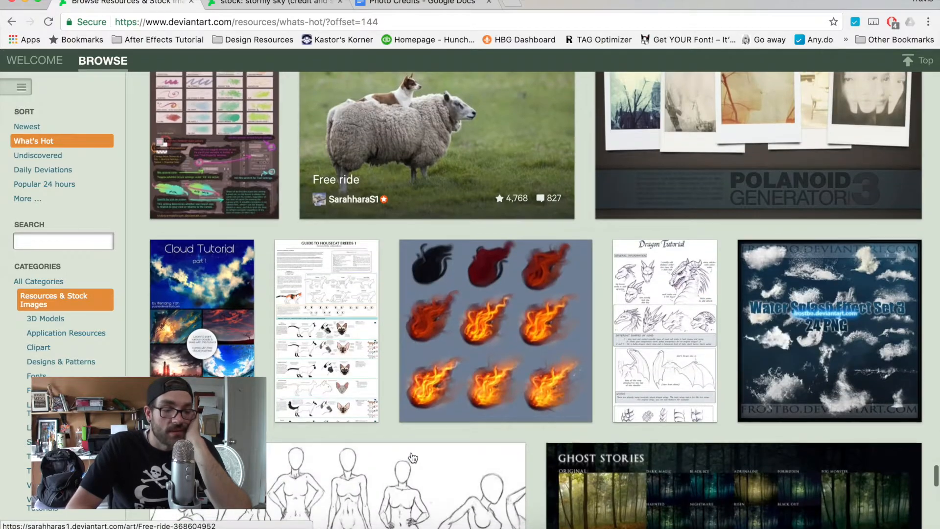
pyautogui.scroll(-15, 413, 458)
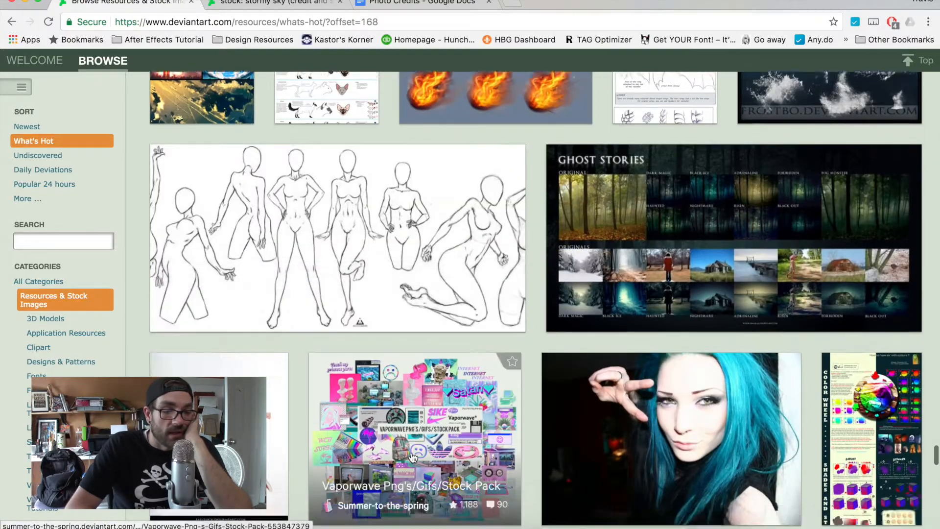
pyautogui.scroll(-12, 413, 458)
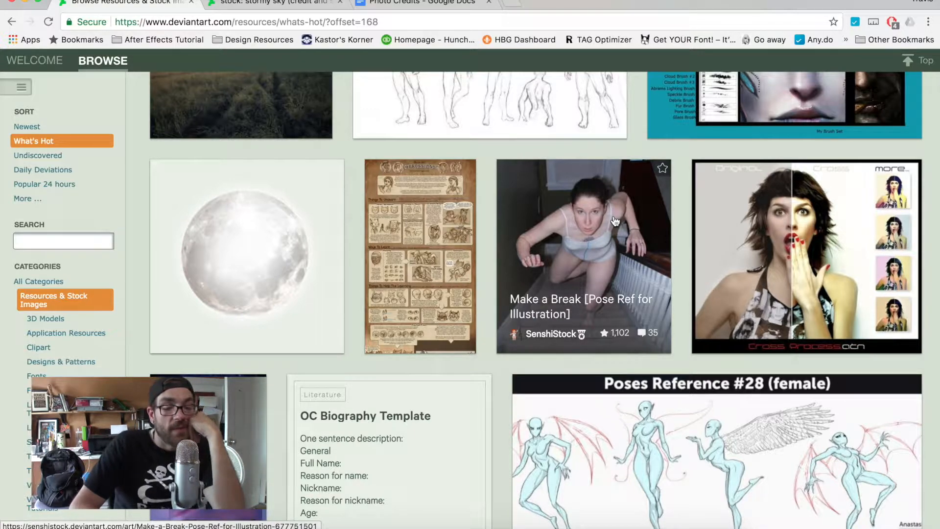
pyautogui.scroll(-15, 615, 222)
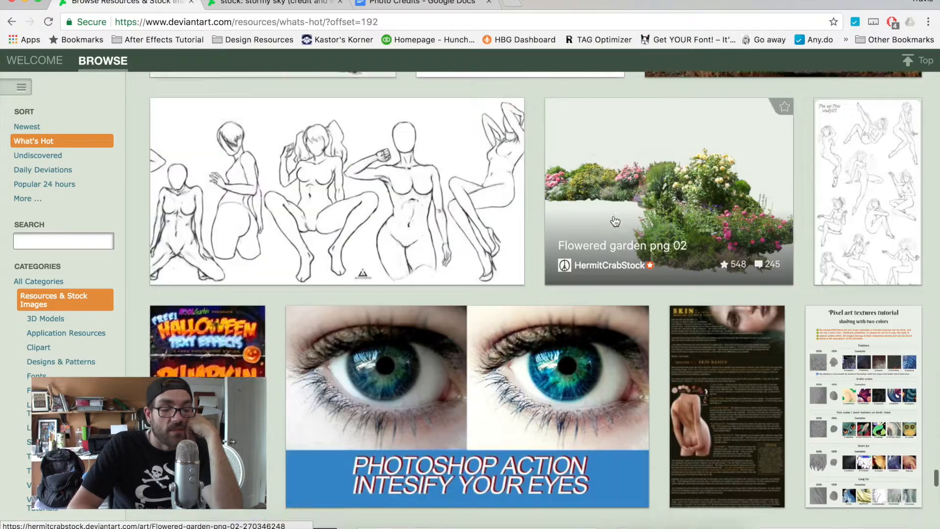
pyautogui.scroll(-10, 615, 222)
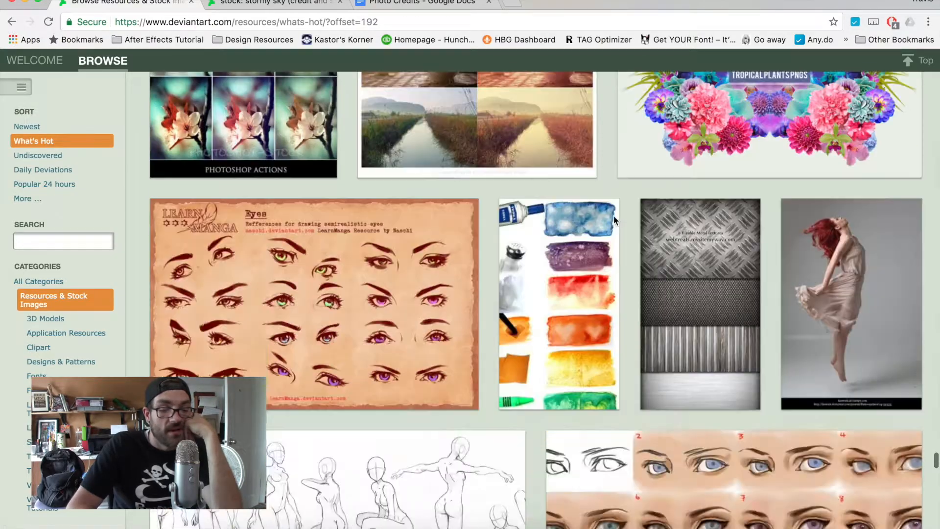
pyautogui.scroll(-12, 613, 215)
pyautogui.scroll(-15, 616, 222)
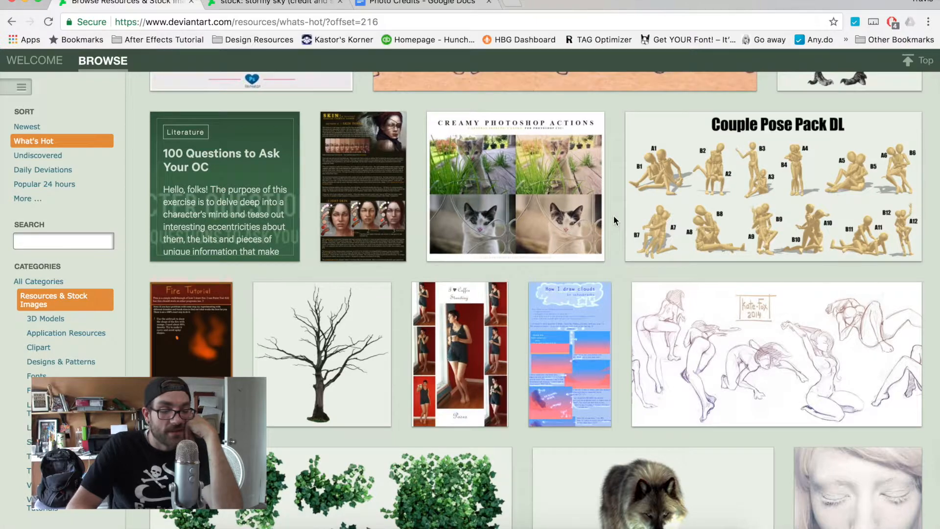
pyautogui.scroll(-8, 615, 220)
pyautogui.scroll(-3, 616, 220)
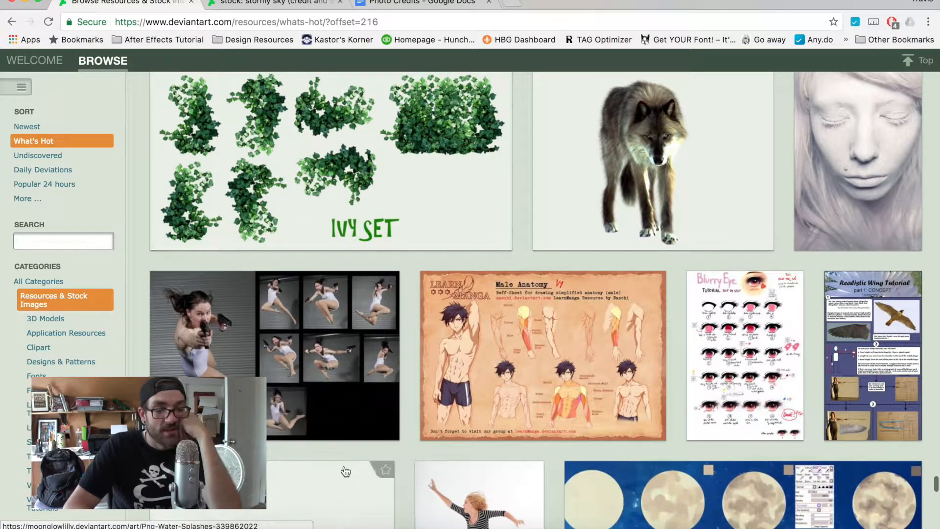
pyautogui.scroll(-8, 345, 472)
pyautogui.scroll(-5, 346, 471)
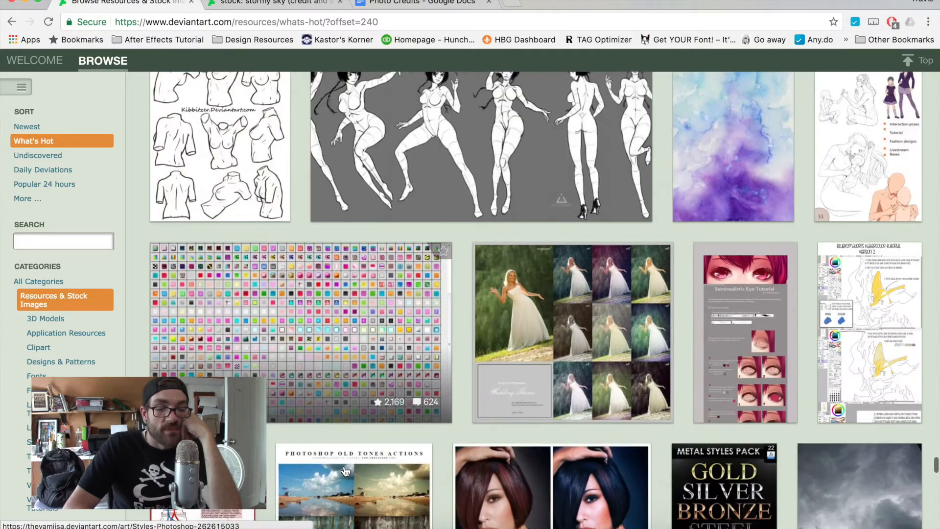
# Open the blue and purple watercolor texture's page in a new browser tab and keep browsing the stock images
pyautogui.rightClick(786, 130)
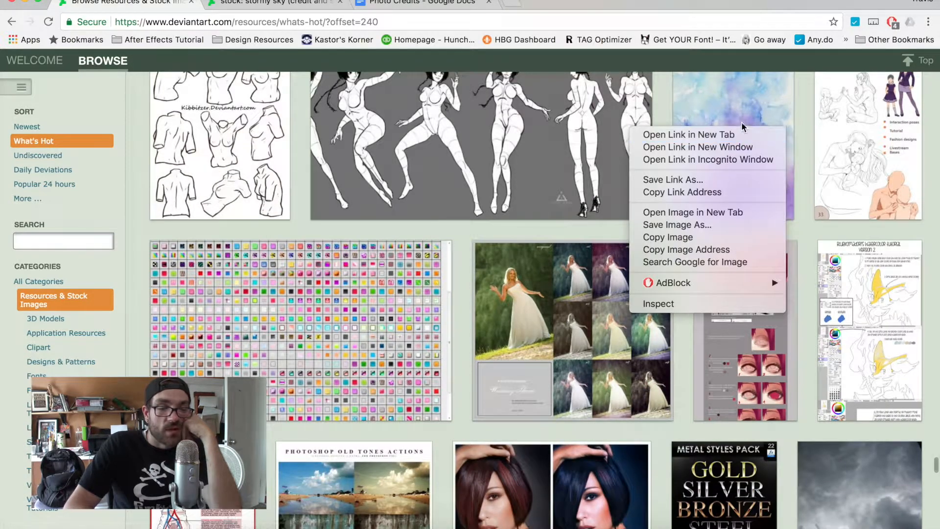
pyautogui.click(736, 134)
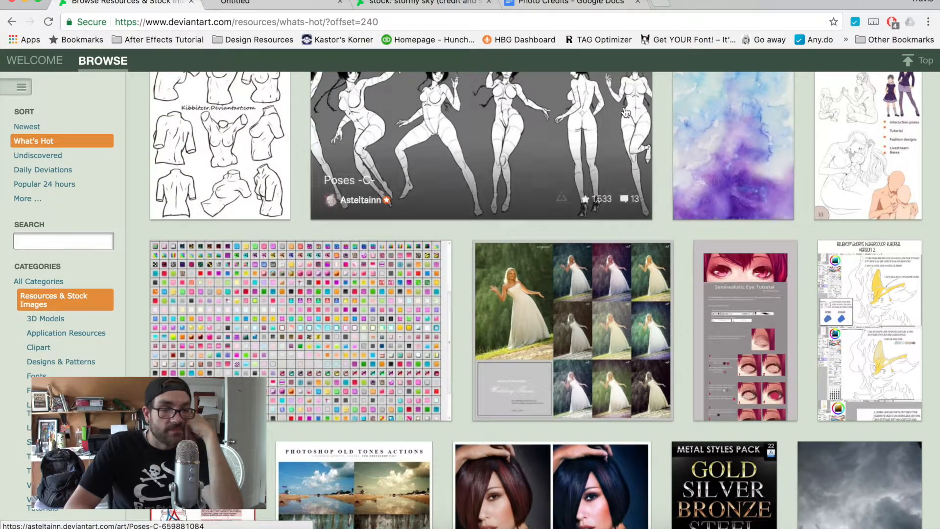
pyautogui.scroll(-10, 369, 68)
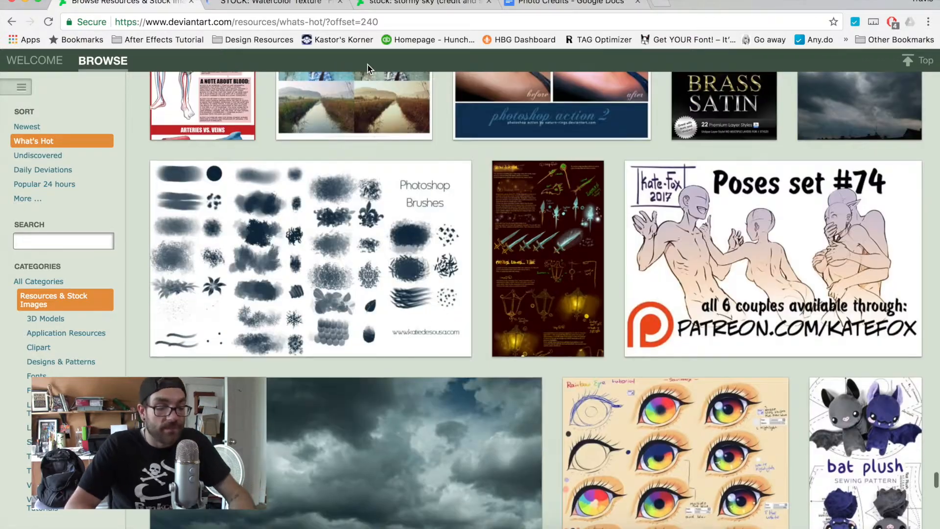
pyautogui.scroll(-10, 368, 67)
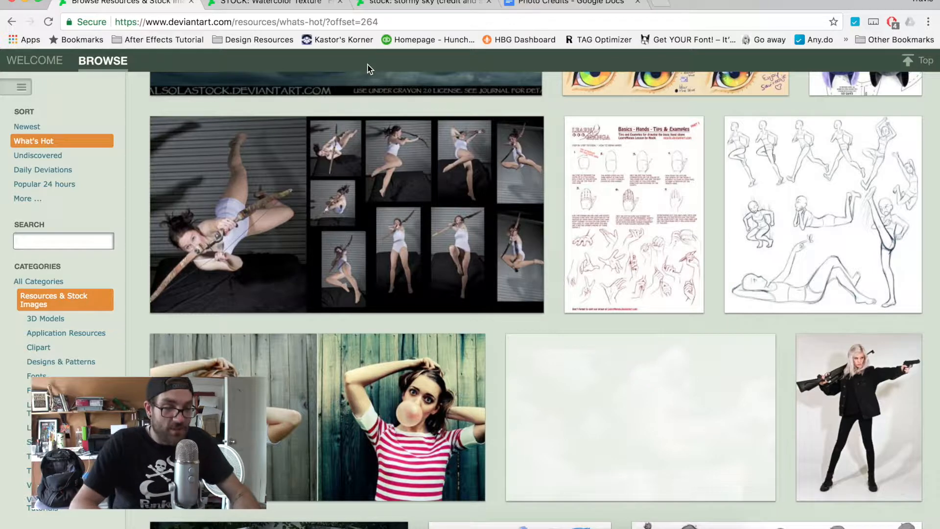
# Check the download terms on the blue and purple watercolor texture's page and close that page
pyautogui.click(301, 5)
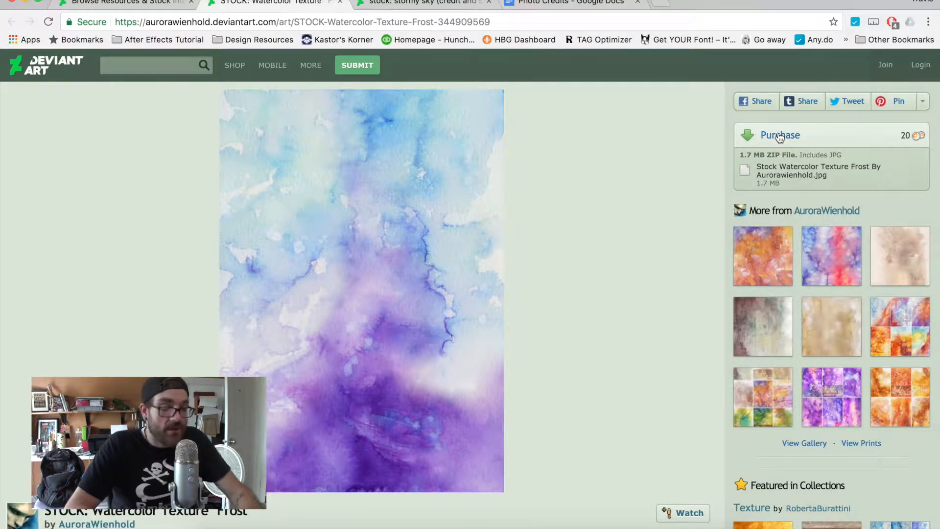
pyautogui.press('super+w')
# Look through further What's Hot resources and stock images on DeviantArt for a texture suited to the composite
pyautogui.scroll(-5, 662, 185)
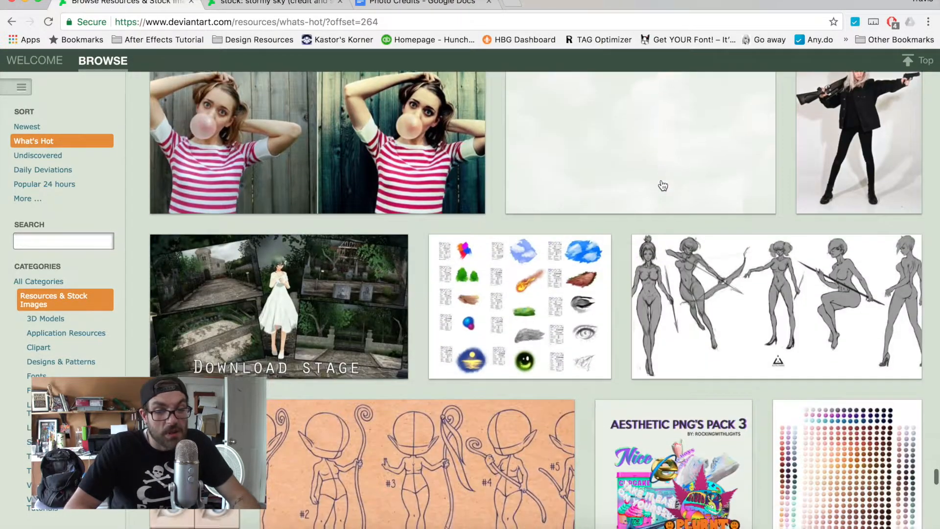
pyautogui.scroll(-12, 663, 184)
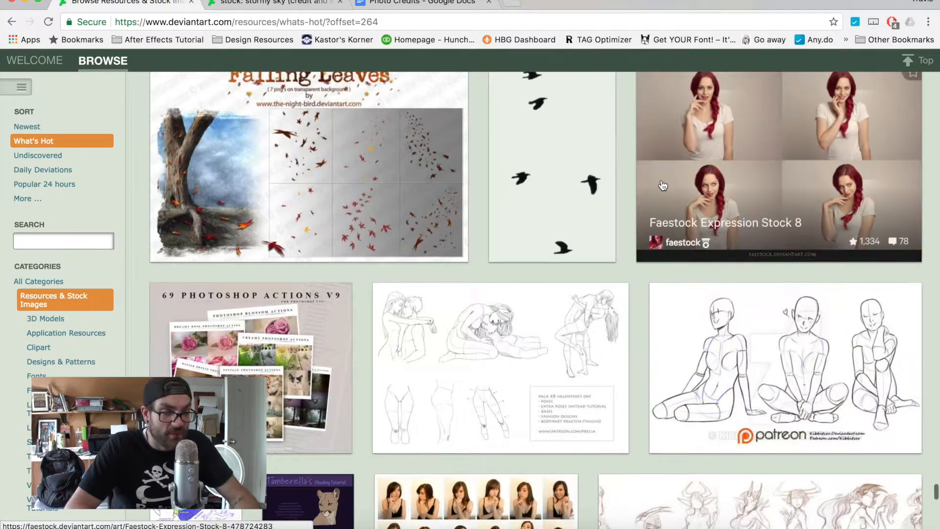
pyautogui.scroll(-10, 662, 185)
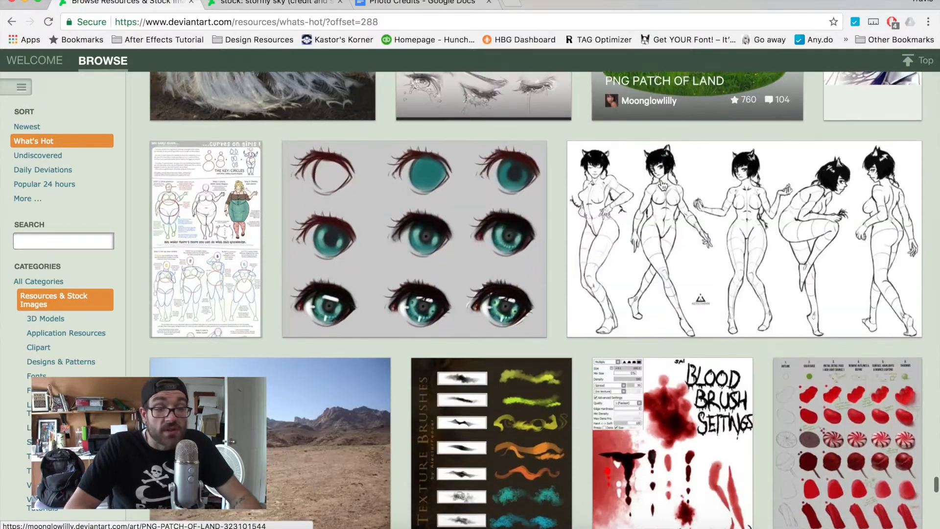
pyautogui.scroll(-7, 662, 184)
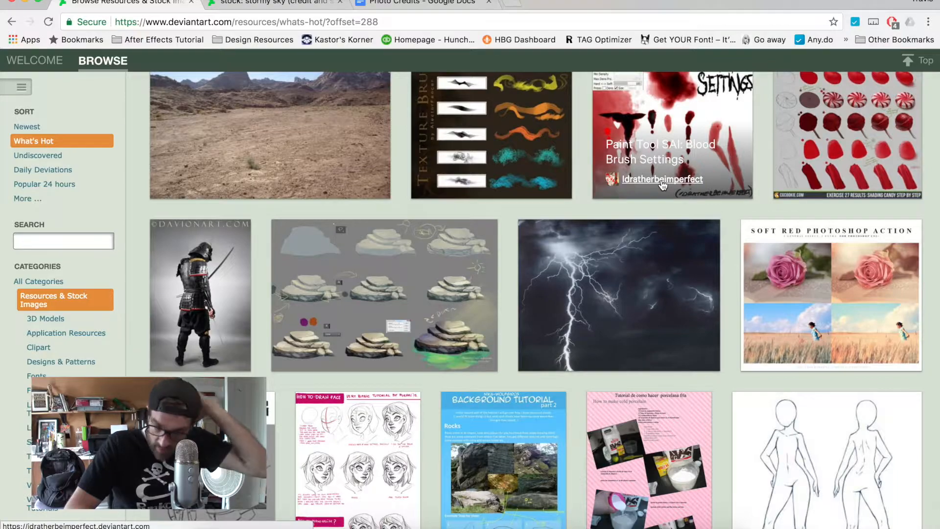
pyautogui.scroll(-10, 662, 184)
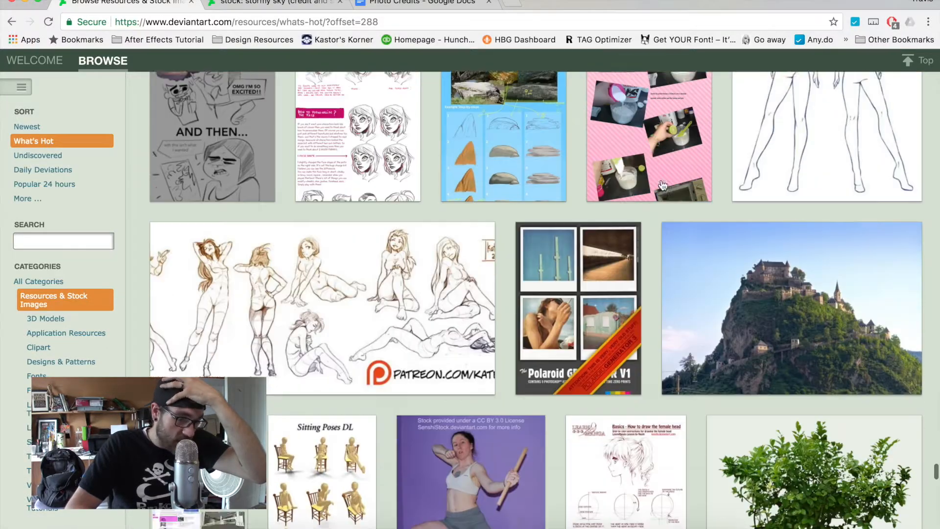
pyautogui.scroll(-3, 663, 185)
pyautogui.scroll(-15, 662, 184)
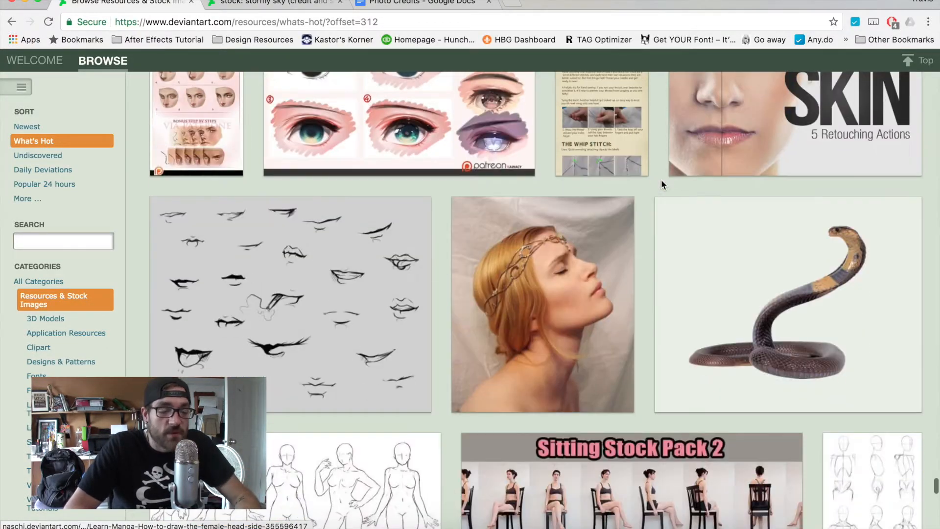
pyautogui.scroll(-6, 661, 184)
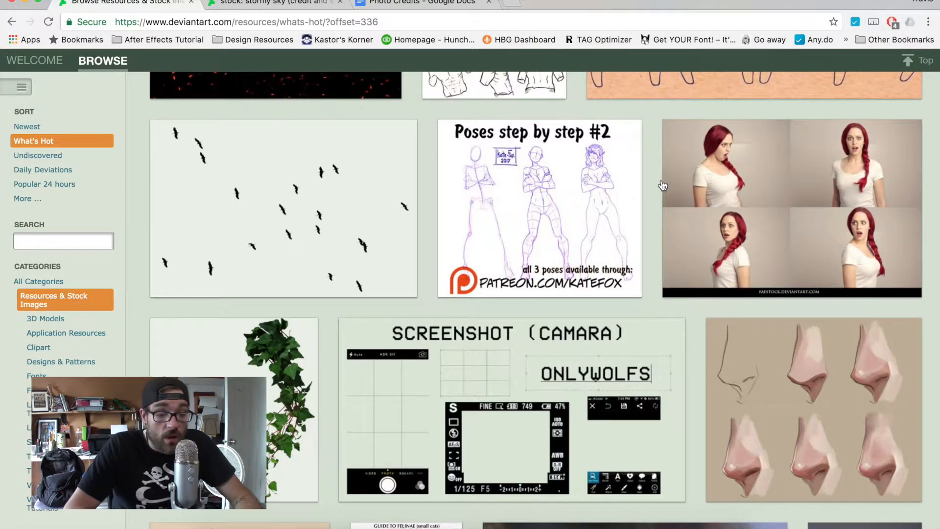
pyautogui.scroll(-7, 663, 185)
pyautogui.scroll(-6, 663, 184)
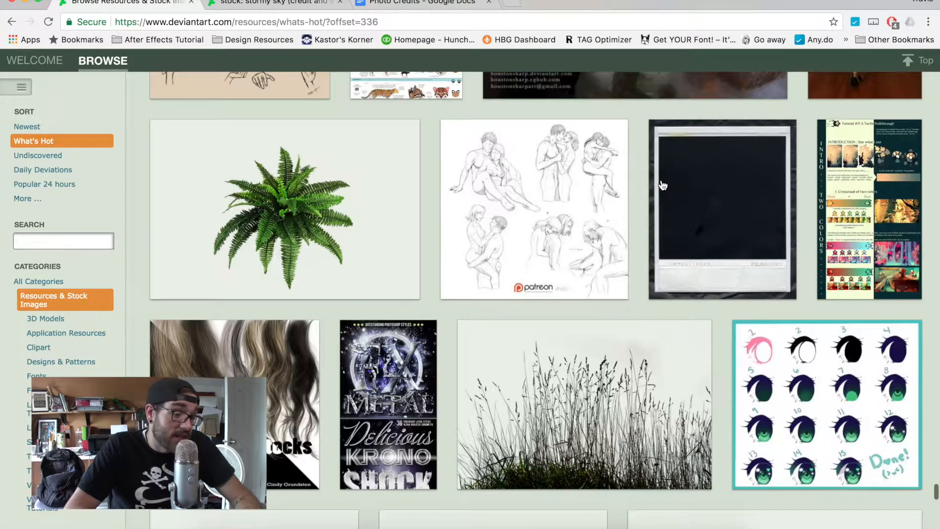
pyautogui.scroll(-2, 663, 185)
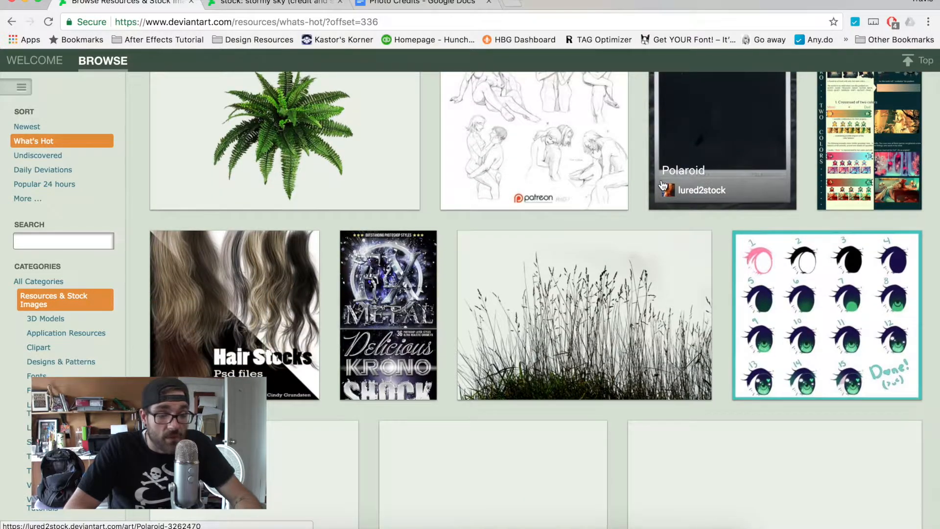
pyautogui.scroll(-20, 664, 184)
pyautogui.scroll(-8, 662, 185)
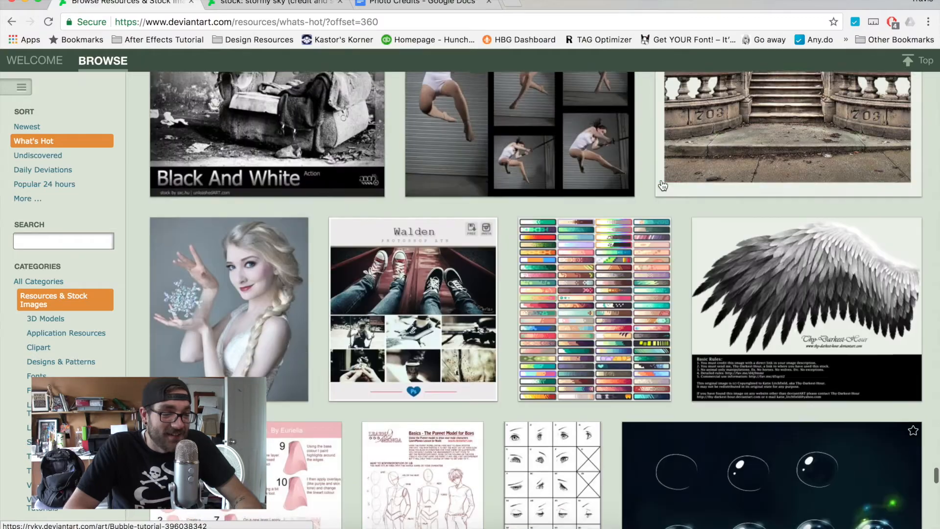
pyautogui.scroll(-6, 664, 184)
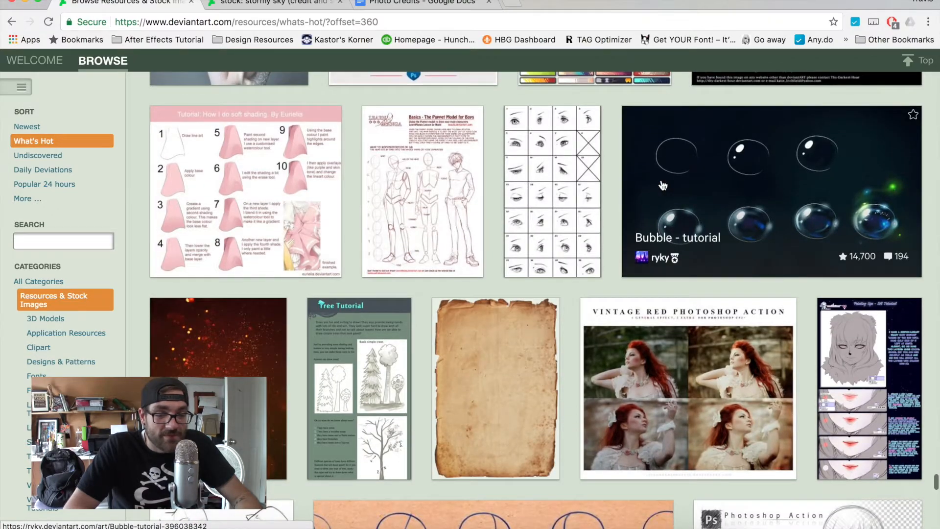
pyautogui.scroll(-5, 663, 185)
pyautogui.scroll(-7, 663, 185)
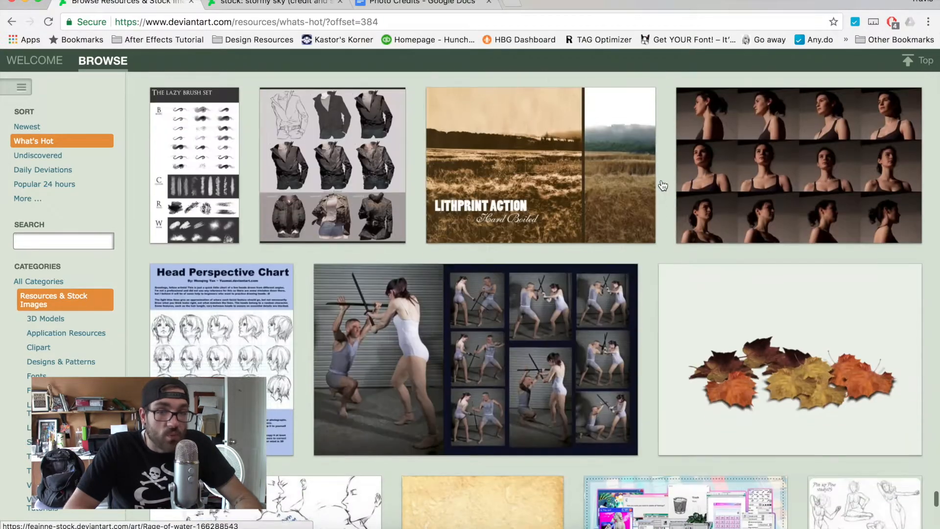
pyautogui.scroll(-6, 663, 184)
pyautogui.scroll(-3, 663, 184)
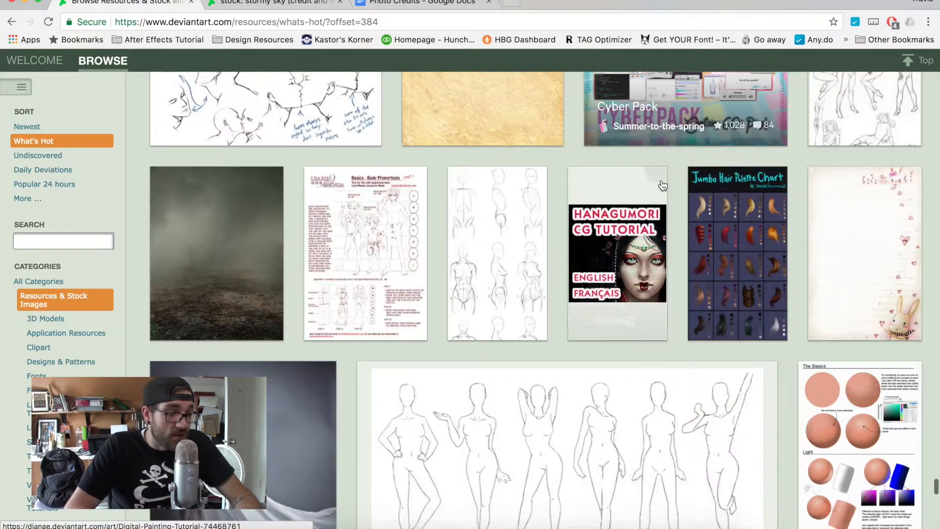
pyautogui.scroll(-11, 664, 184)
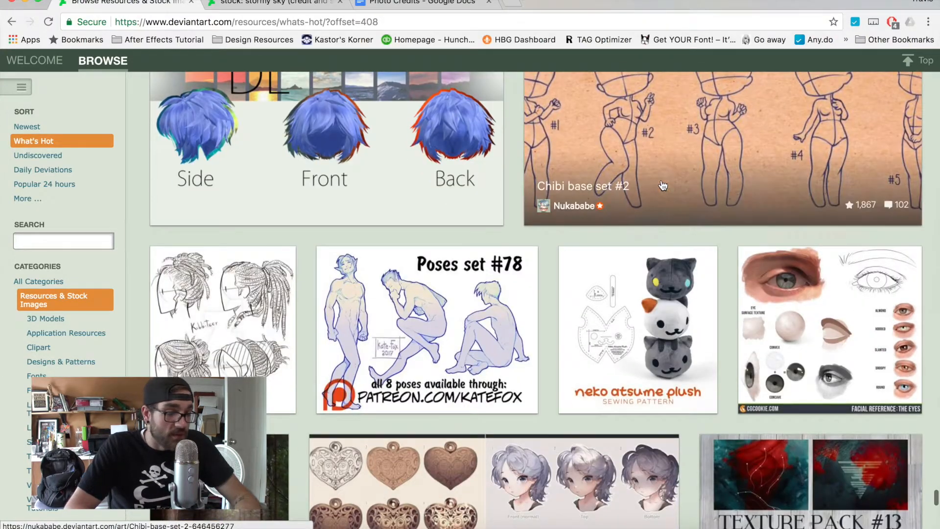
pyautogui.scroll(-14, 663, 184)
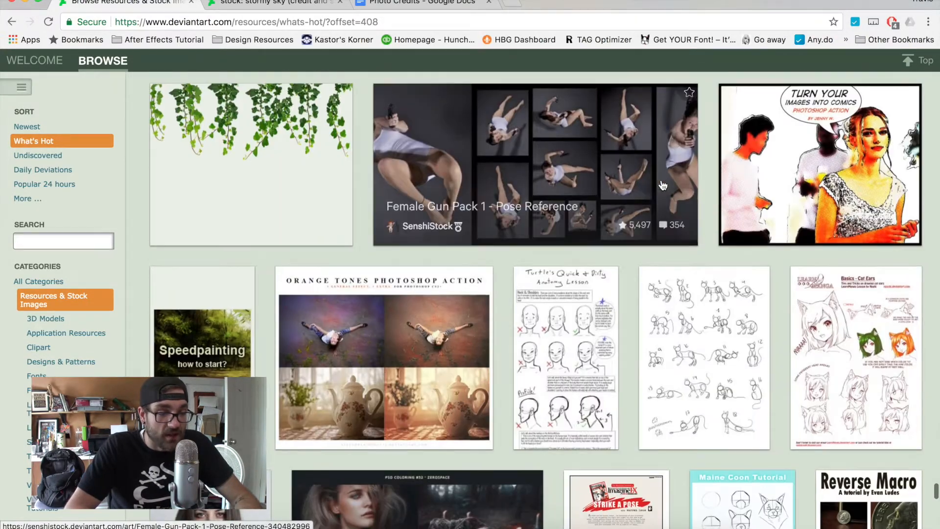
pyautogui.scroll(-6, 663, 184)
pyautogui.scroll(-14, 663, 185)
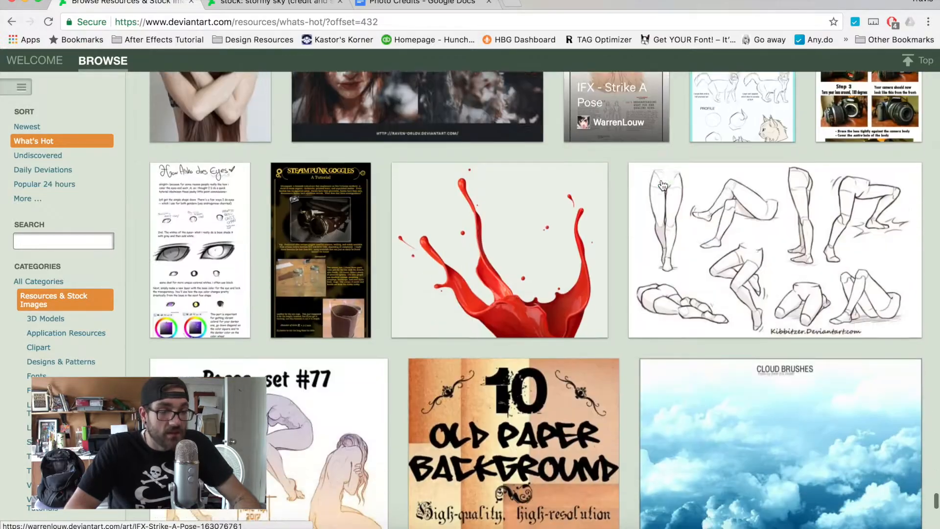
pyautogui.scroll(-18, 663, 185)
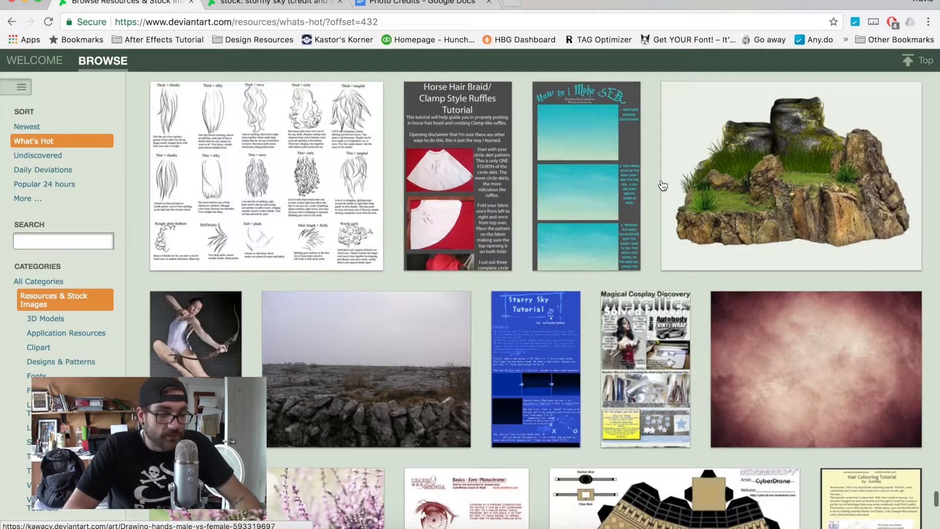
pyautogui.scroll(-20, 662, 184)
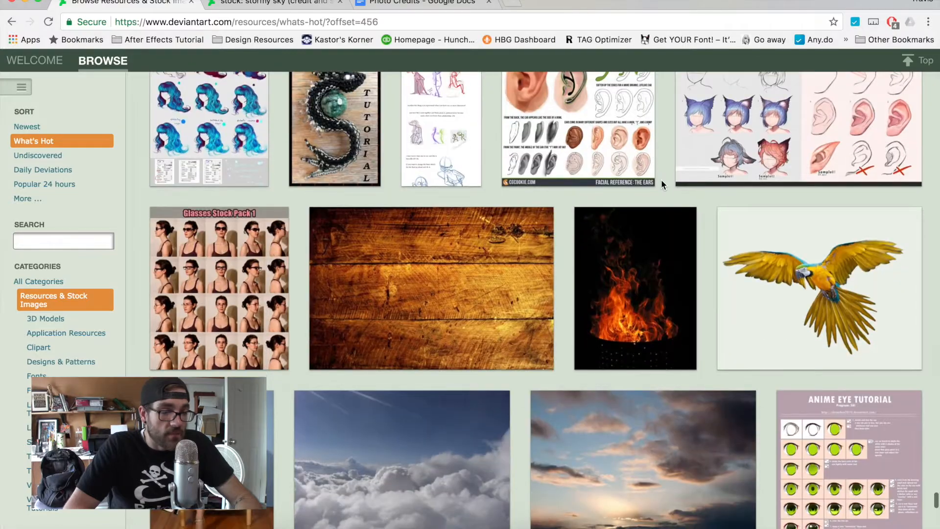
pyautogui.scroll(-18, 661, 184)
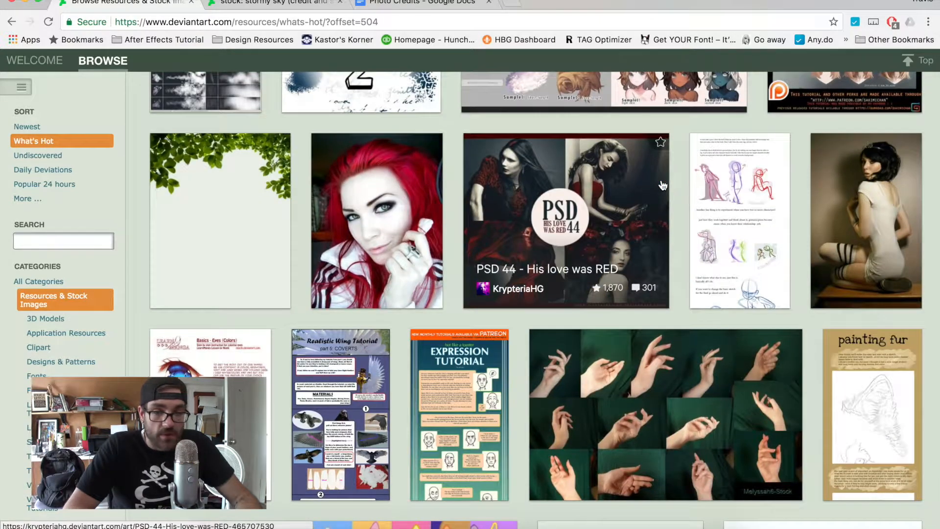
pyautogui.scroll(-20, 663, 185)
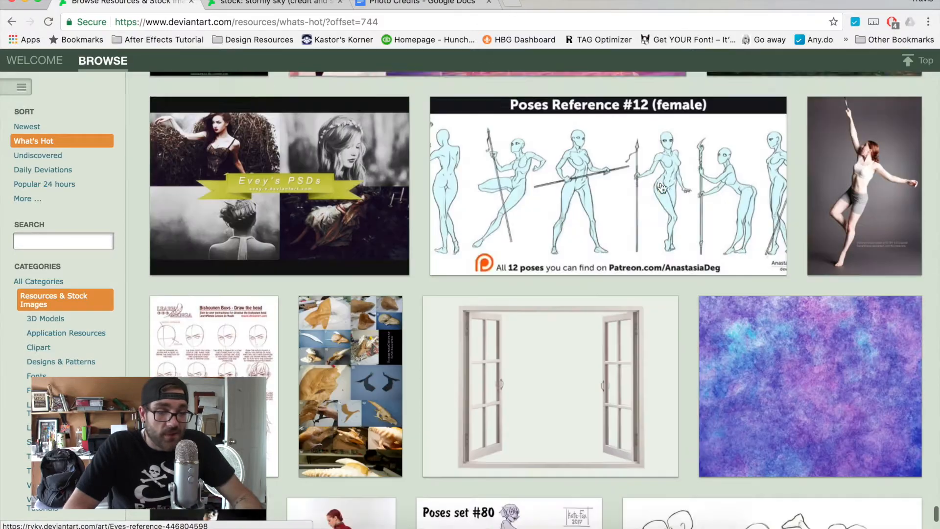
pyautogui.scroll(-15, 662, 187)
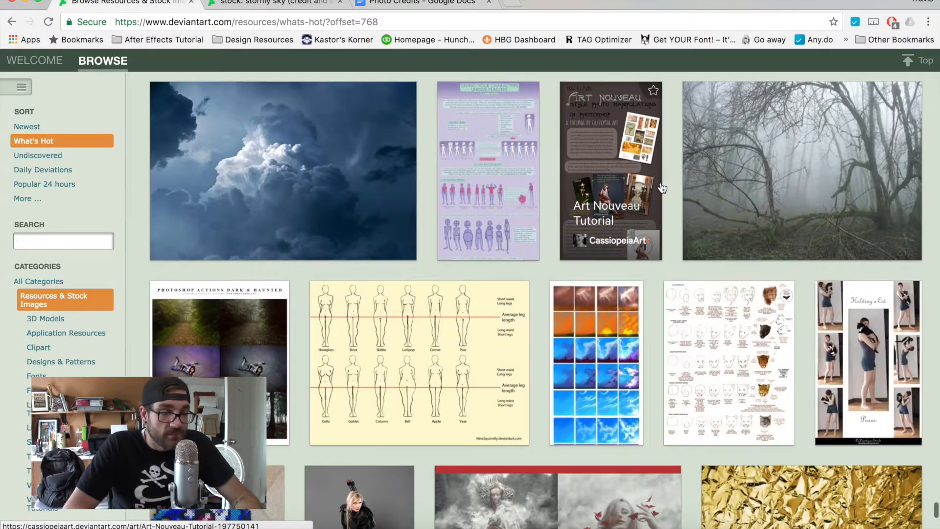
pyautogui.scroll(7, 662, 188)
pyautogui.scroll(1, 662, 188)
pyautogui.scroll(-10, 662, 187)
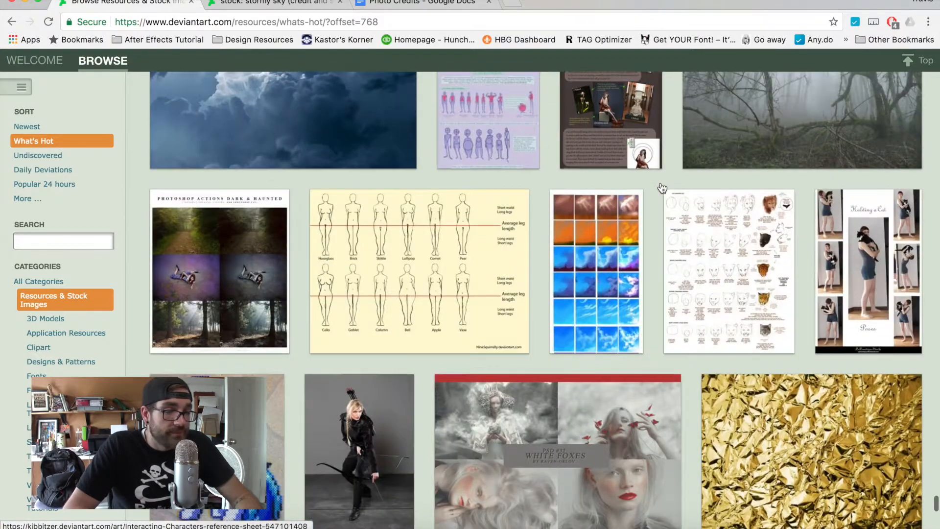
pyautogui.scroll(-15, 662, 188)
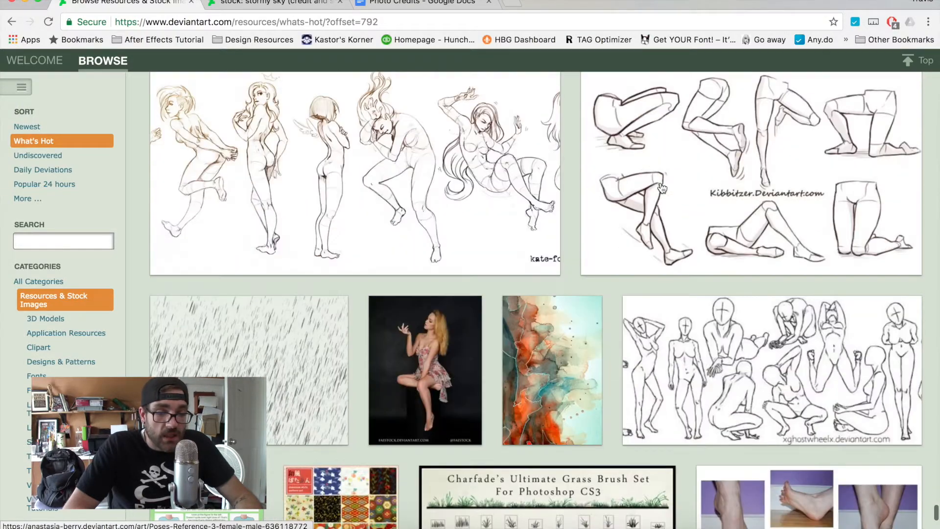
pyautogui.scroll(-8, 662, 188)
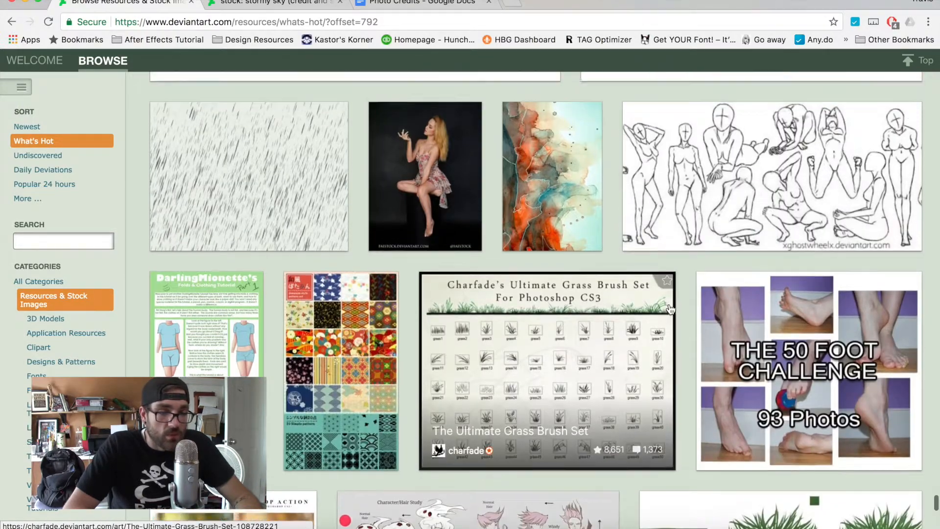
# Check the download terms of the red and cyan watercolor texture and return to the What's Hot listing
pyautogui.scroll(2, 532, 201)
pyautogui.click(536, 201)
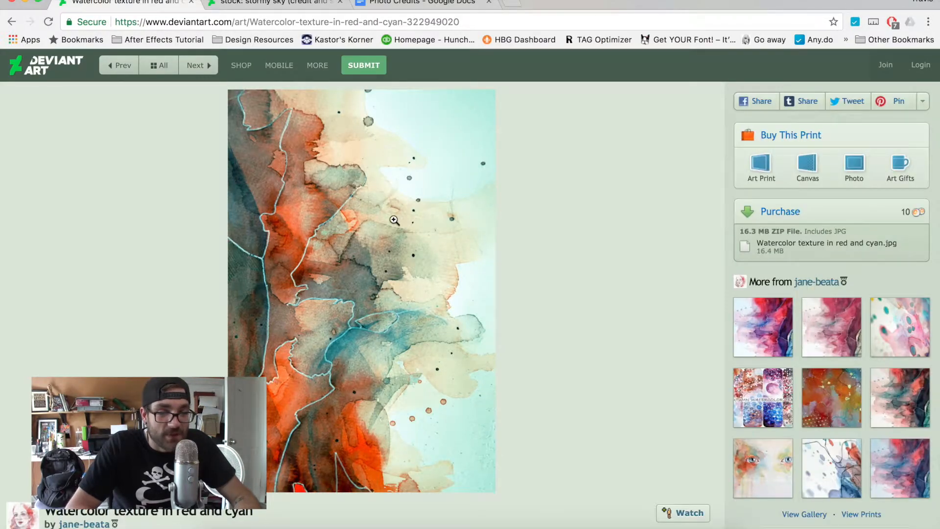
pyautogui.hscroll(-5, 394, 223)
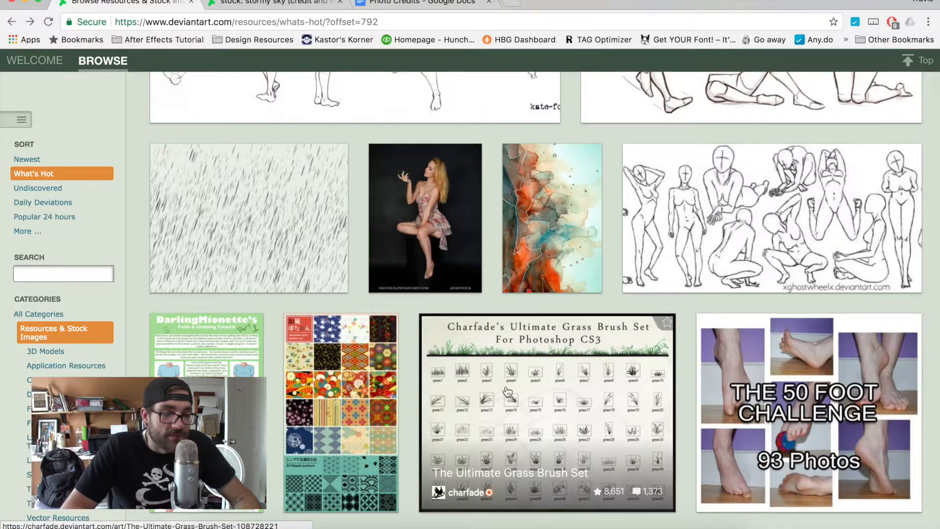
# Find the dark cracked "texture 102" by Sirius-sdz further down the listing and open its page in a new tab
pyautogui.scroll(-10, 606, 206)
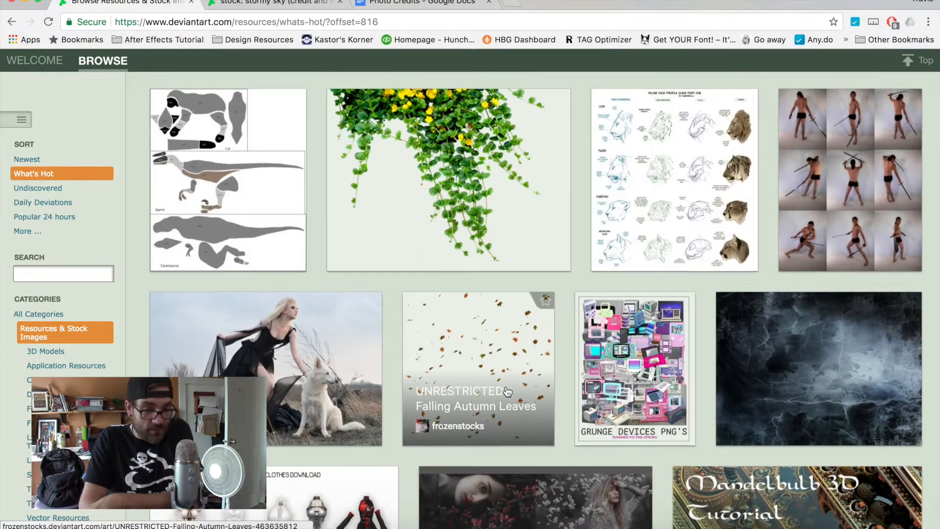
pyautogui.scroll(-3, 507, 391)
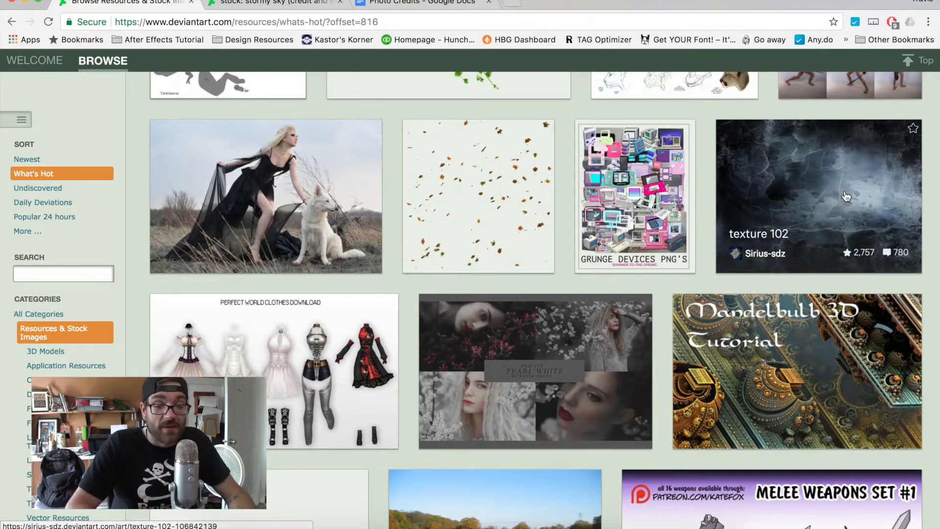
pyautogui.rightClick(683, 186)
pyautogui.click(794, 199)
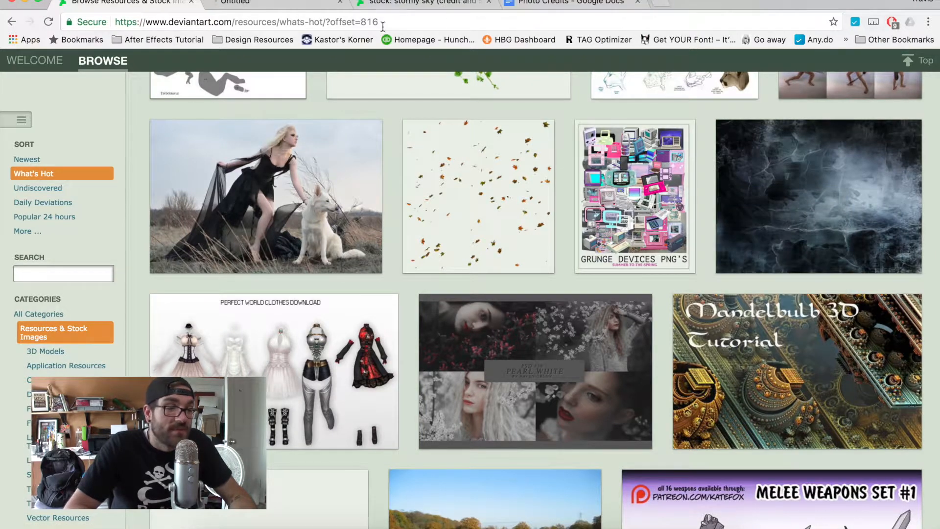
pyautogui.click(263, 6)
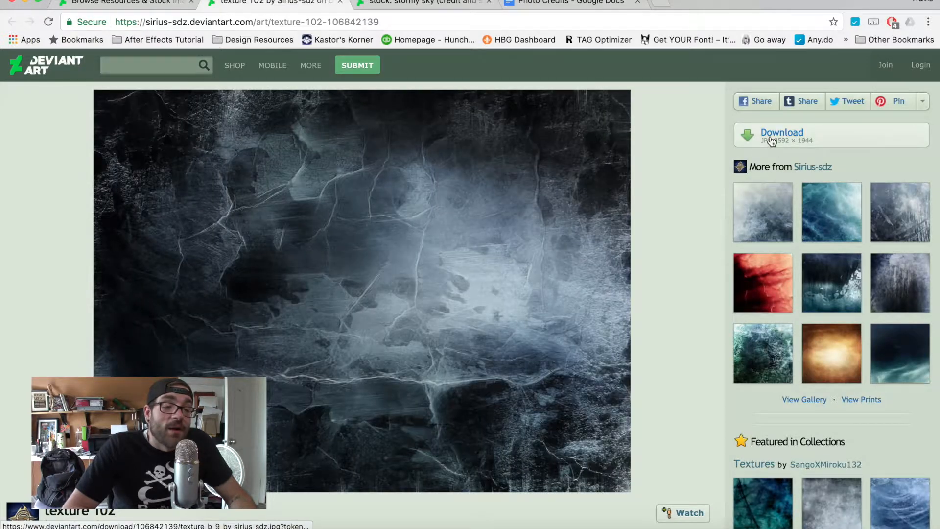
# Open the full-size download of texture 102 and return to its DeviantArt page
pyautogui.click(773, 141)
pyautogui.click(274, 9)
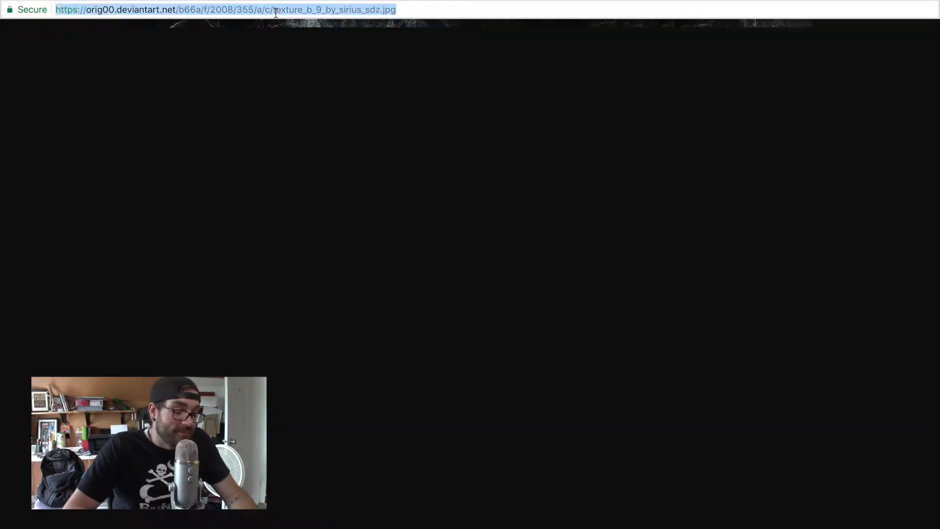
pyautogui.moveTo(356, 1); pyautogui.dragTo(649, 78)
# Copy texture 102's page address and add it as a new line at the end of the Photo Credits document
pyautogui.click(368, 23)
pyautogui.press('super+c')
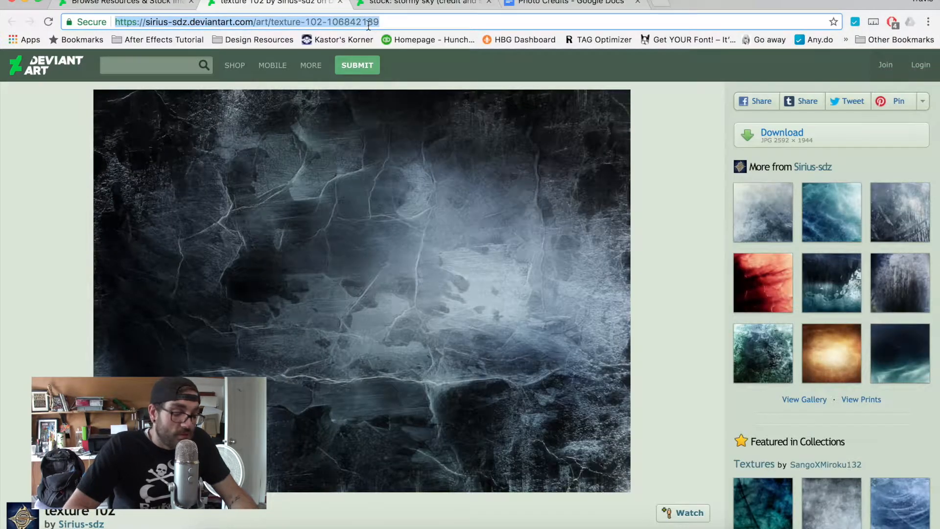
pyautogui.click(592, 1)
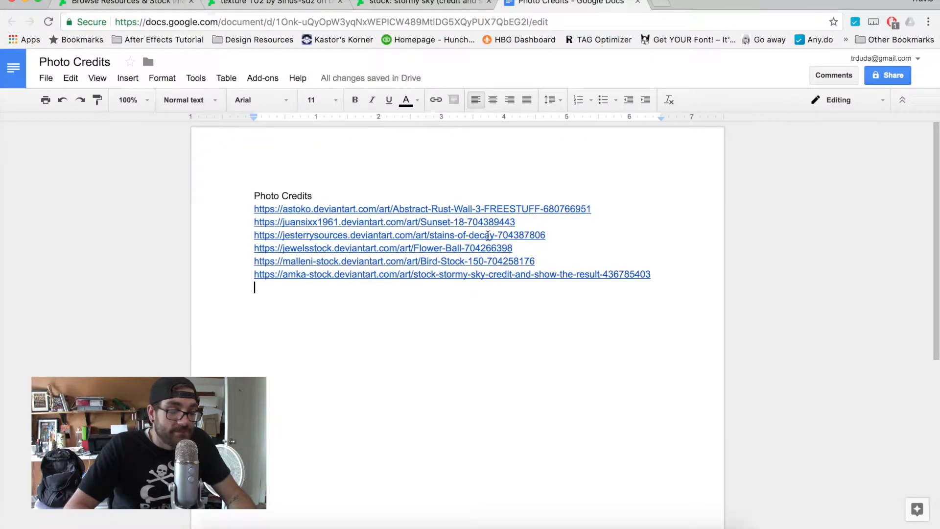
pyautogui.press('super+v')
pyautogui.press('Return')
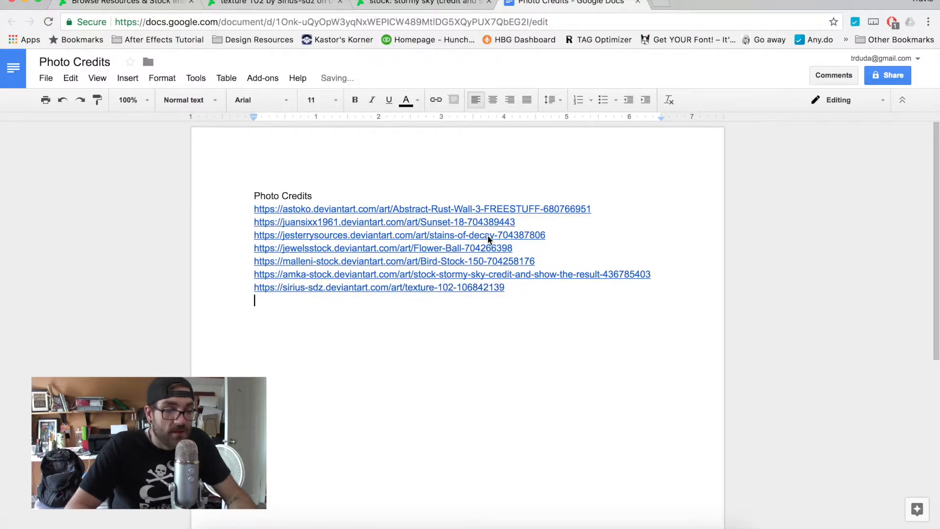
# Copy the full-size texture 102 image, close its window, and paste it into the crow composite in Photoshop
pyautogui.hotkey('ctrl', 'Up')
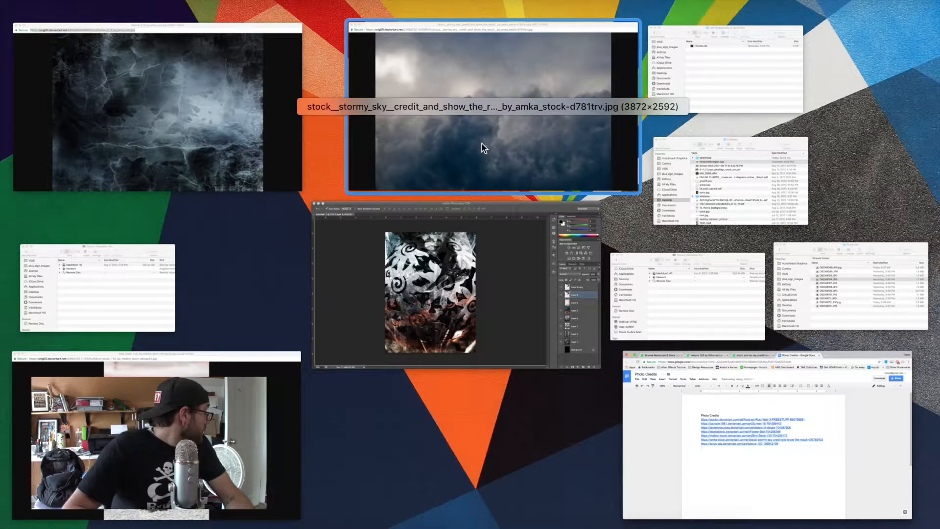
pyautogui.click(174, 96)
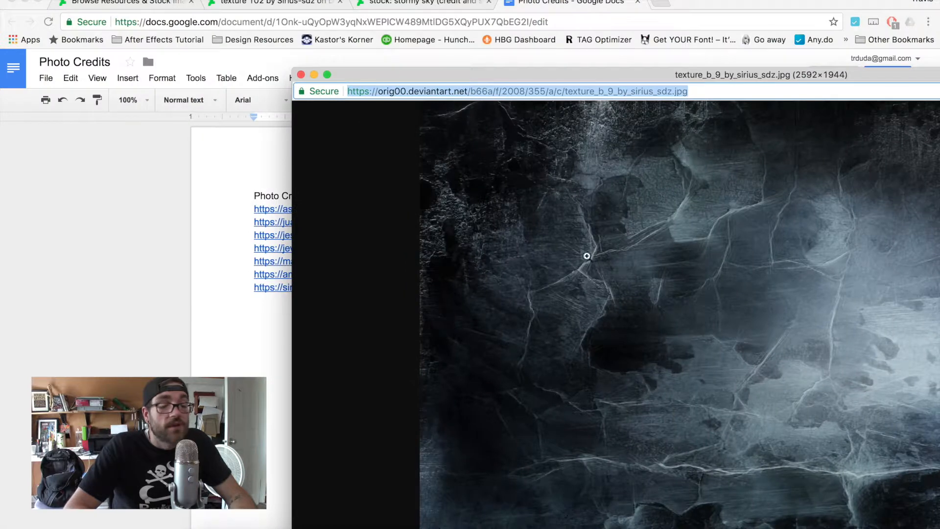
pyautogui.rightClick(663, 250)
pyautogui.click(697, 282)
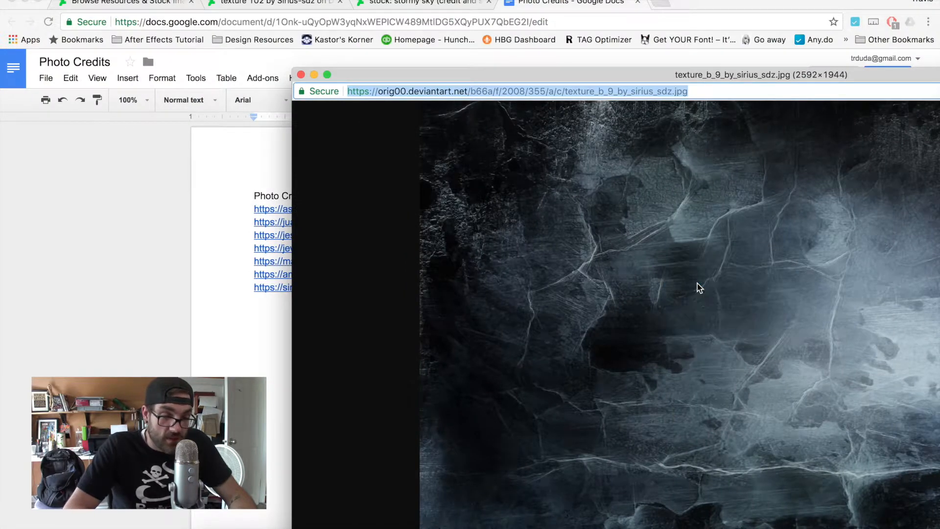
pyautogui.press('super+w')
pyautogui.hotkey('ctrl', 'Up')
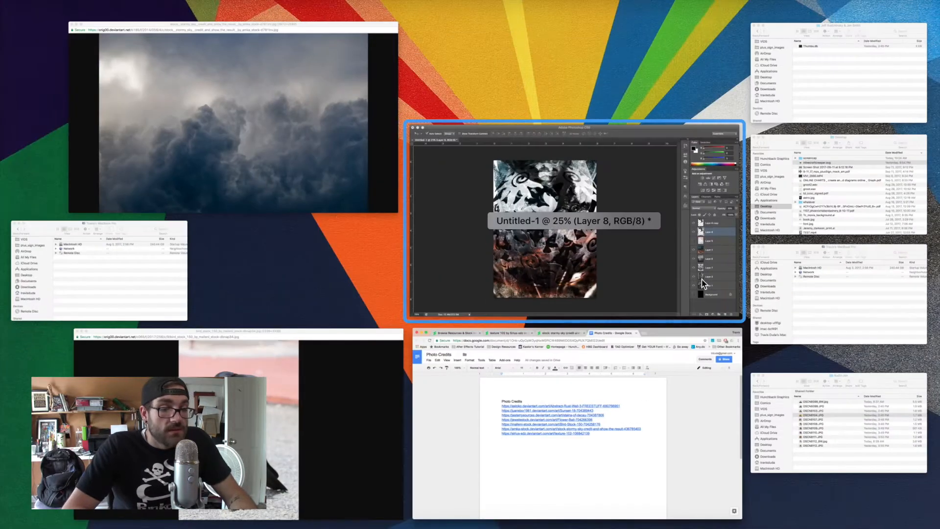
pyautogui.click(567, 233)
pyautogui.press('super+v')
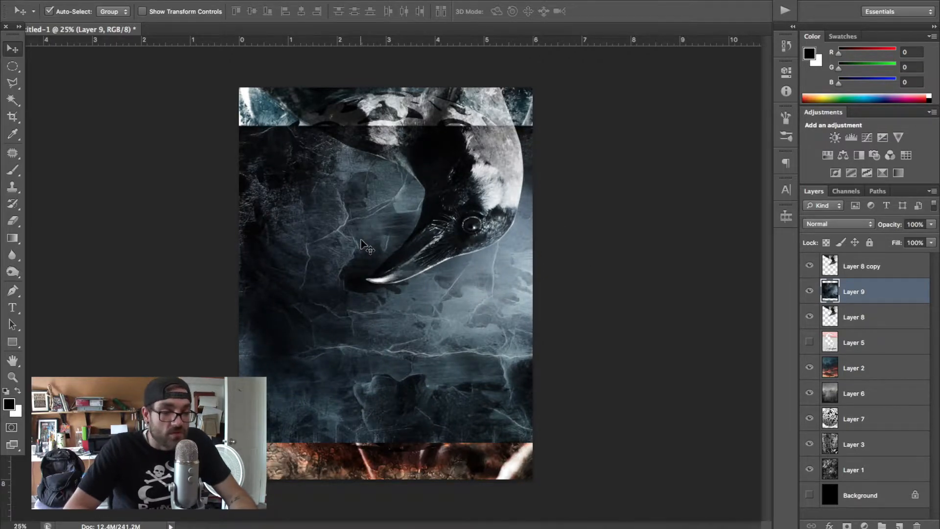
# Close the browser windows holding the full-size stormy sky and crow stock images
pyautogui.hotkey('ctrl', 'Up')
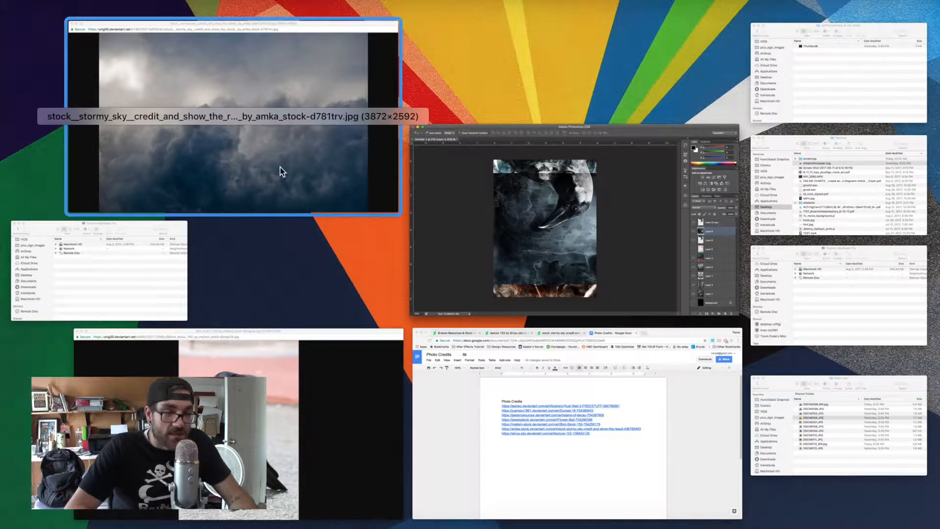
pyautogui.click(279, 172)
pyautogui.press('super+w')
pyautogui.hotkey('ctrl', 'Up')
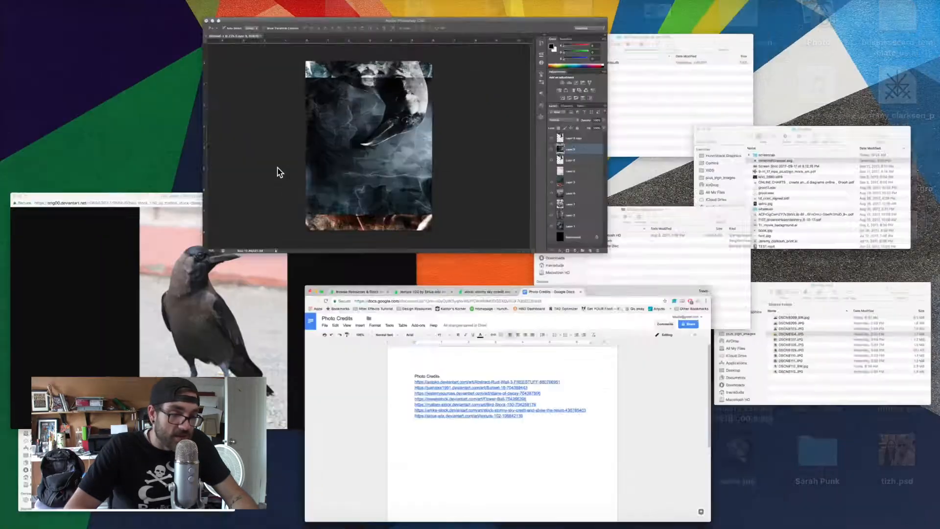
pyautogui.click(154, 373)
pyautogui.press('super+w')
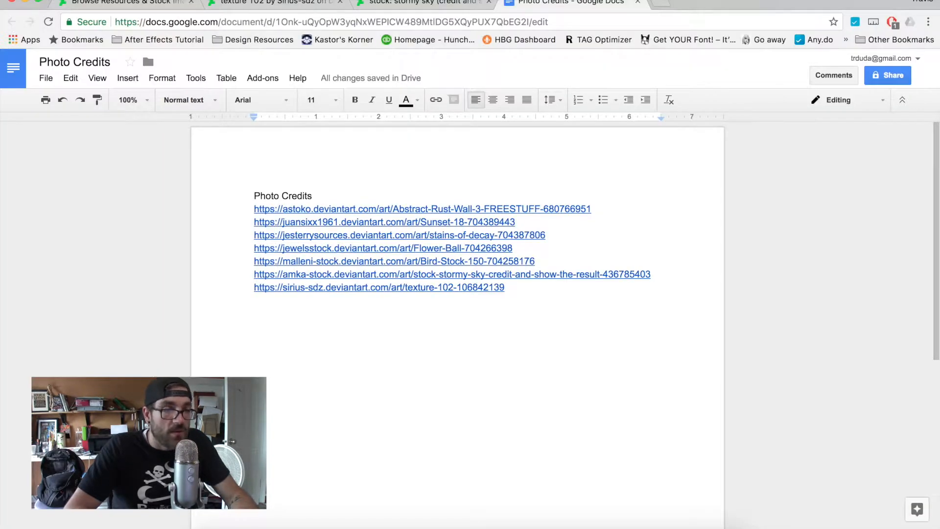
# Close the stormy sky and texture 102 DeviantArt tabs and return to the What's Hot listing
pyautogui.click(405, 4)
pyautogui.press('super+w')
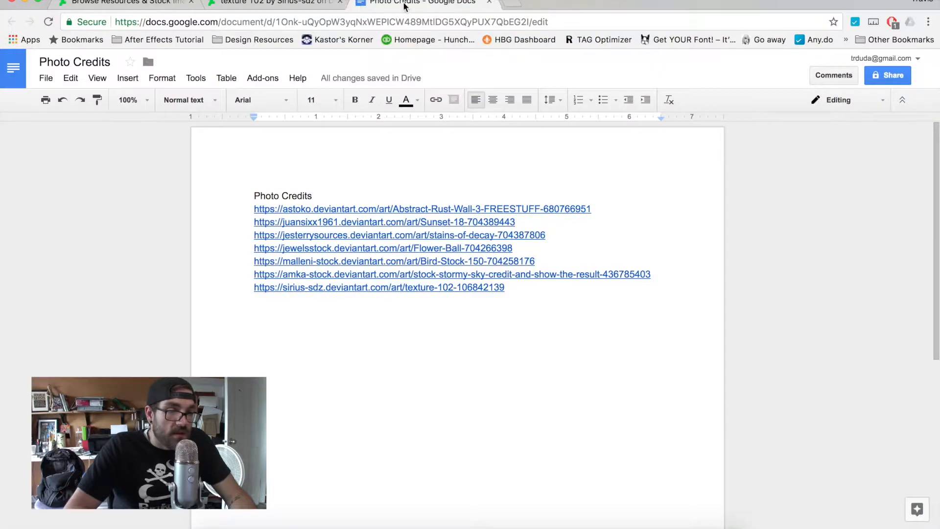
pyautogui.click(292, 3)
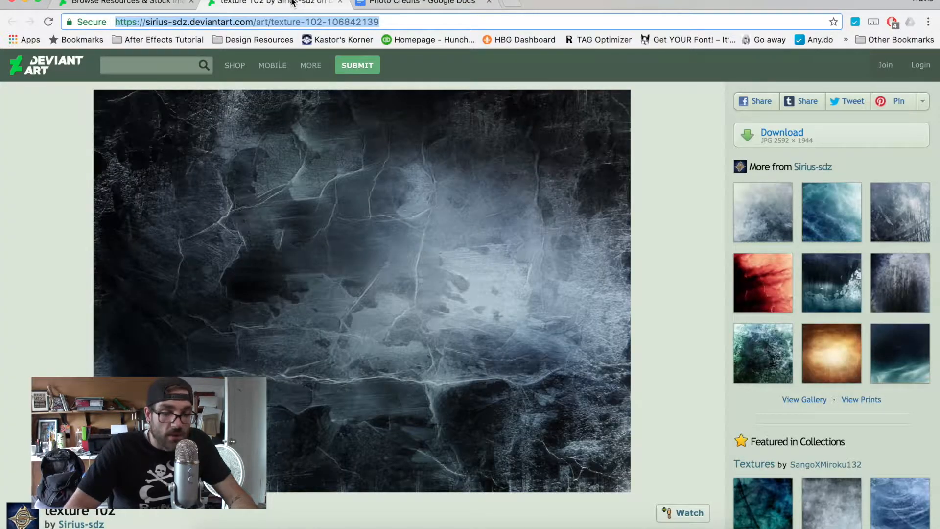
pyautogui.press('super+w')
pyautogui.click(118, 3)
# Browse further down the What's Hot listing for usable stock photos, checking the page of the crouching woman with a pistol
pyautogui.scroll(-5, 406, 413)
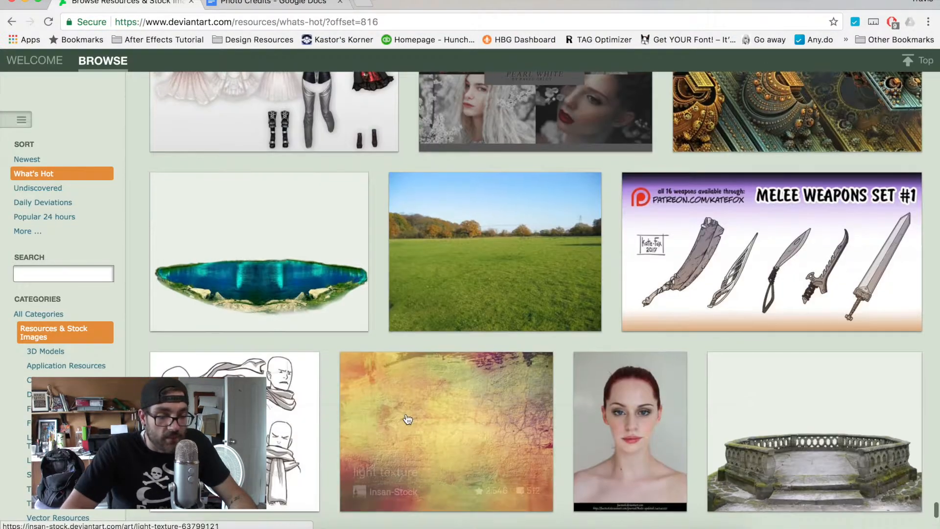
pyautogui.scroll(-5, 407, 419)
pyautogui.scroll(-6, 407, 420)
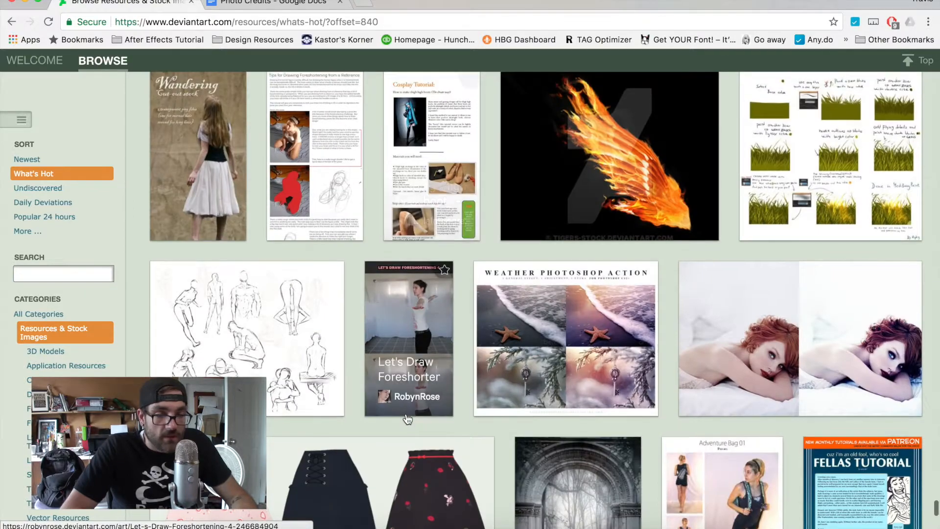
pyautogui.scroll(-4, 407, 420)
pyautogui.scroll(-6, 406, 418)
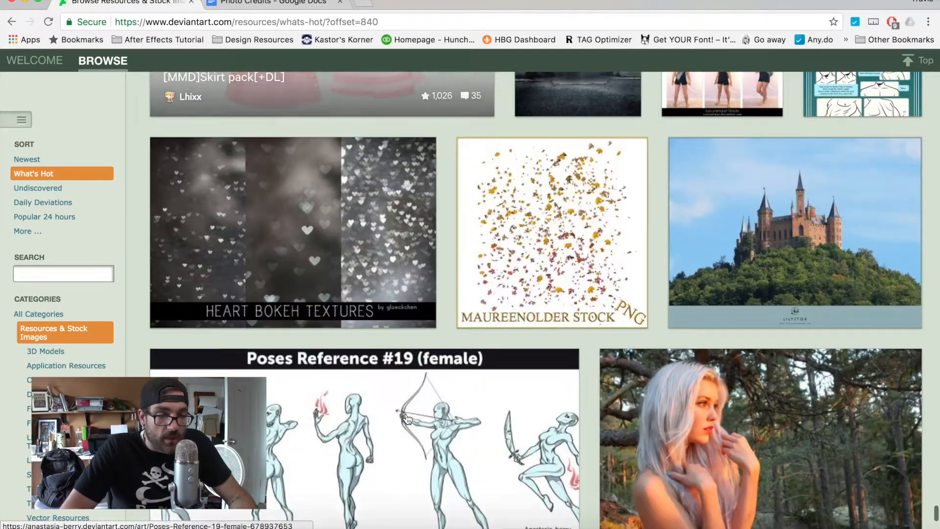
pyautogui.scroll(-5, 407, 419)
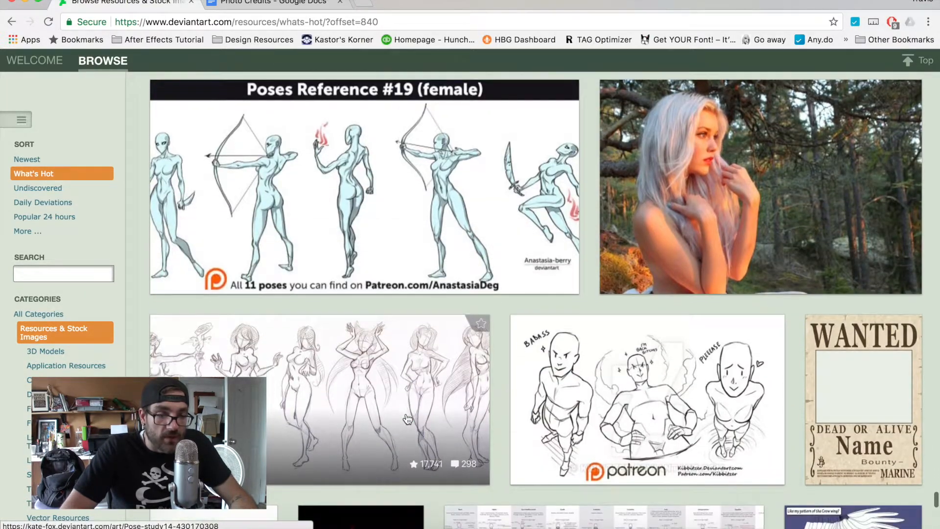
pyautogui.scroll(-5, 407, 419)
pyautogui.scroll(-3, 408, 419)
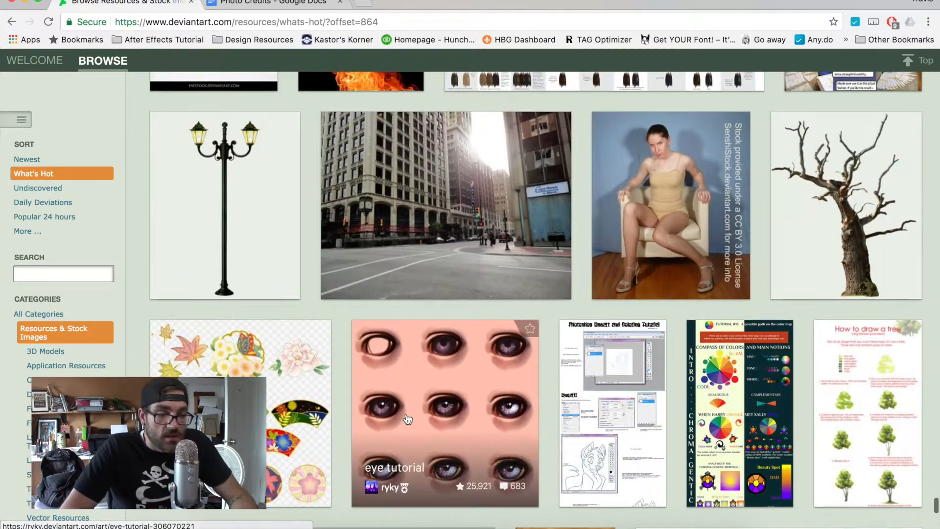
pyautogui.scroll(-9, 407, 420)
pyautogui.scroll(-12, 406, 419)
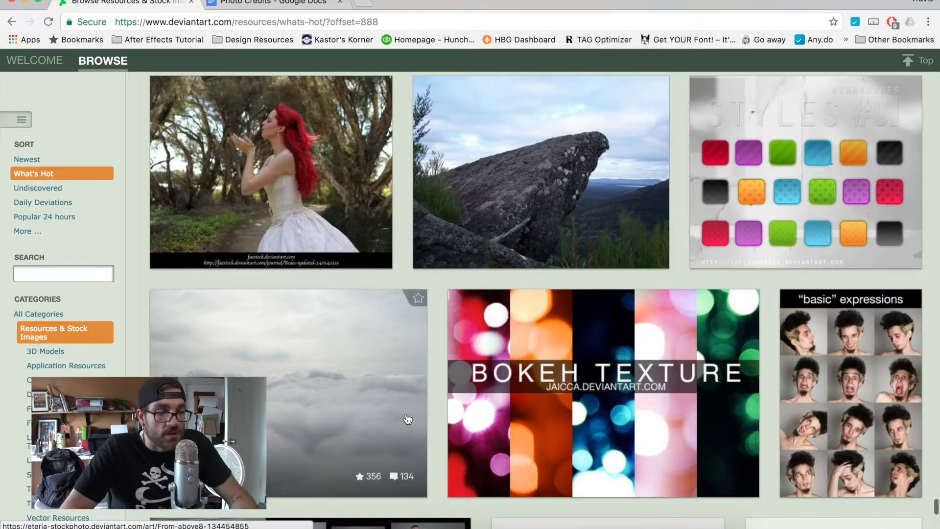
pyautogui.scroll(-20, 408, 419)
pyautogui.scroll(-7, 406, 419)
pyautogui.scroll(5, 406, 419)
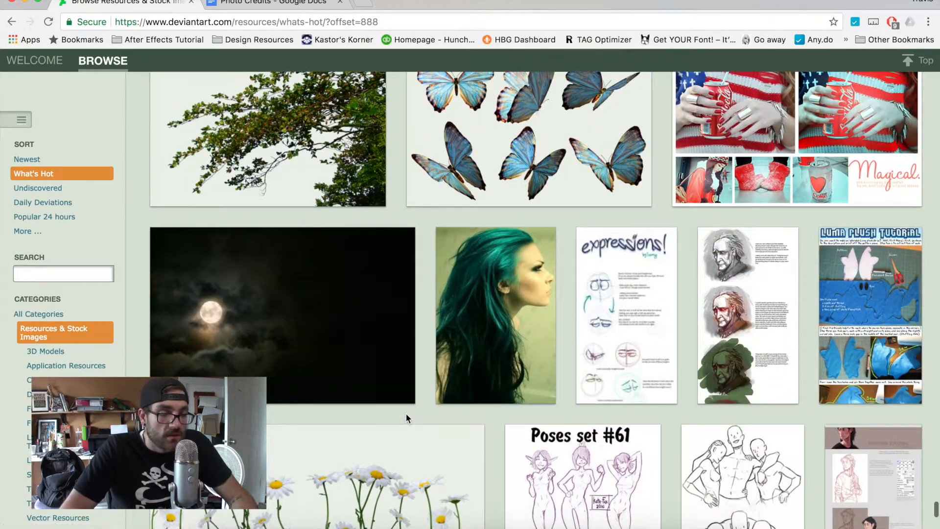
pyautogui.scroll(-20, 406, 417)
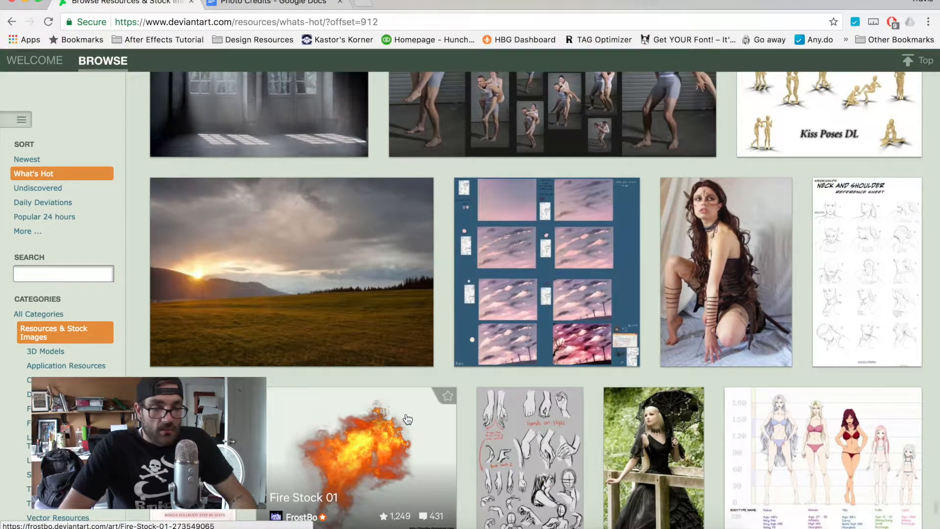
pyautogui.scroll(-6, 408, 419)
pyautogui.scroll(-15, 407, 419)
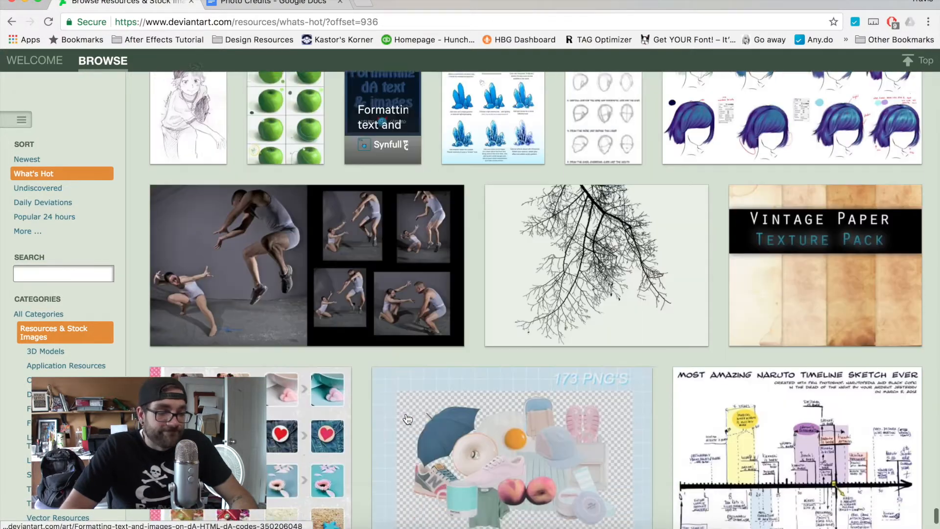
pyautogui.scroll(-15, 408, 419)
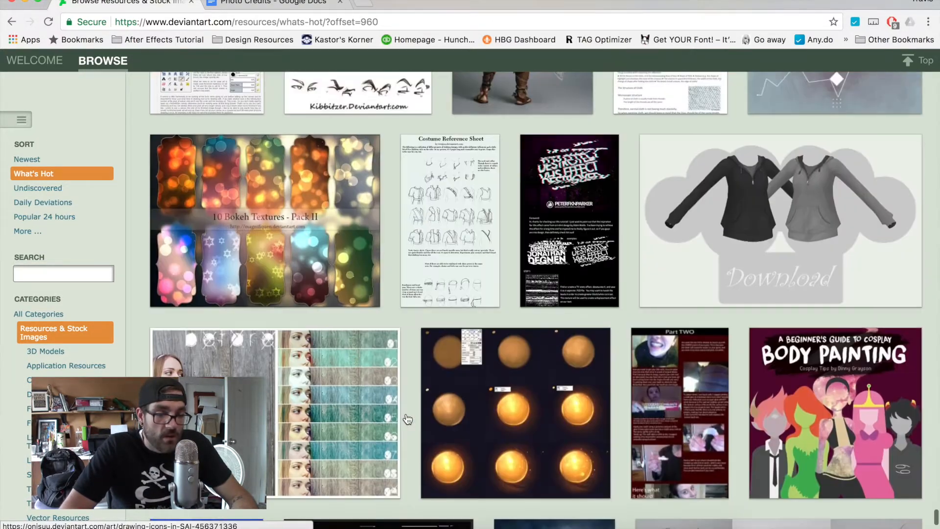
pyautogui.scroll(-15, 407, 419)
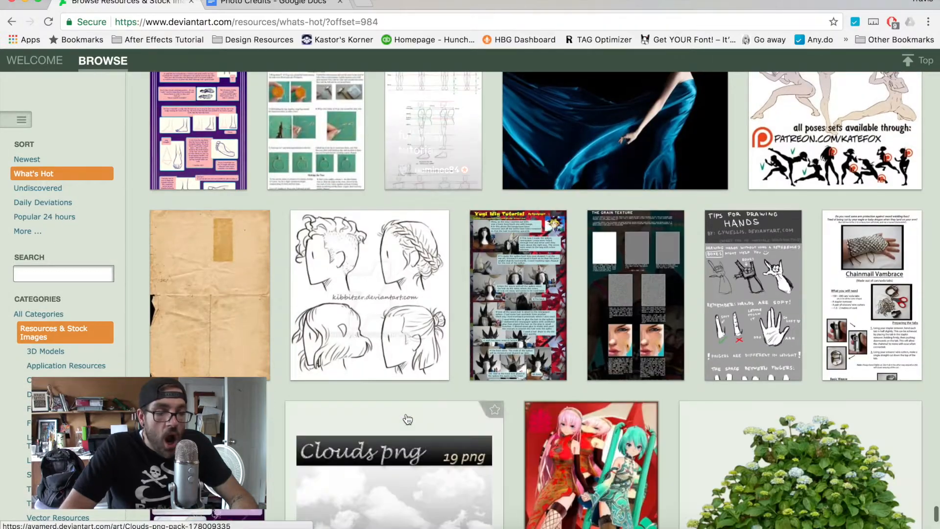
pyautogui.scroll(-15, 407, 419)
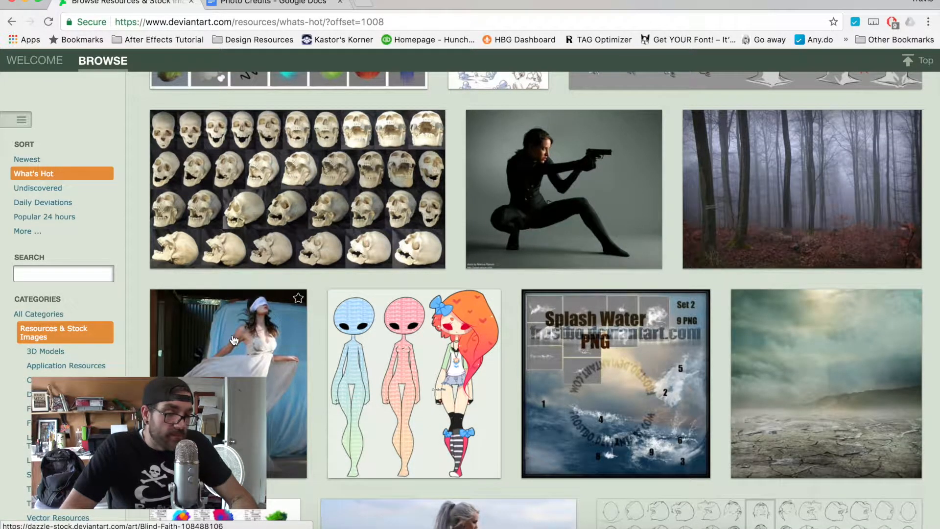
pyautogui.click(554, 189)
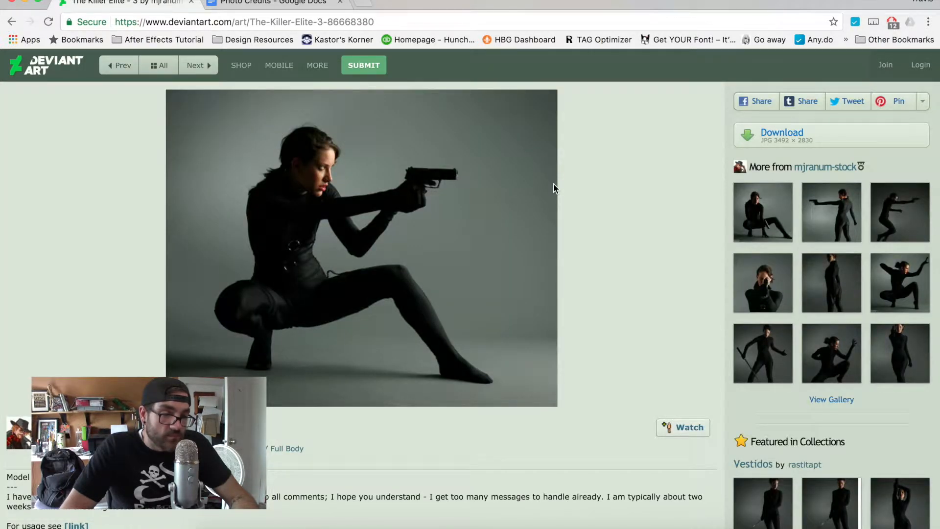
pyautogui.click(12, 22)
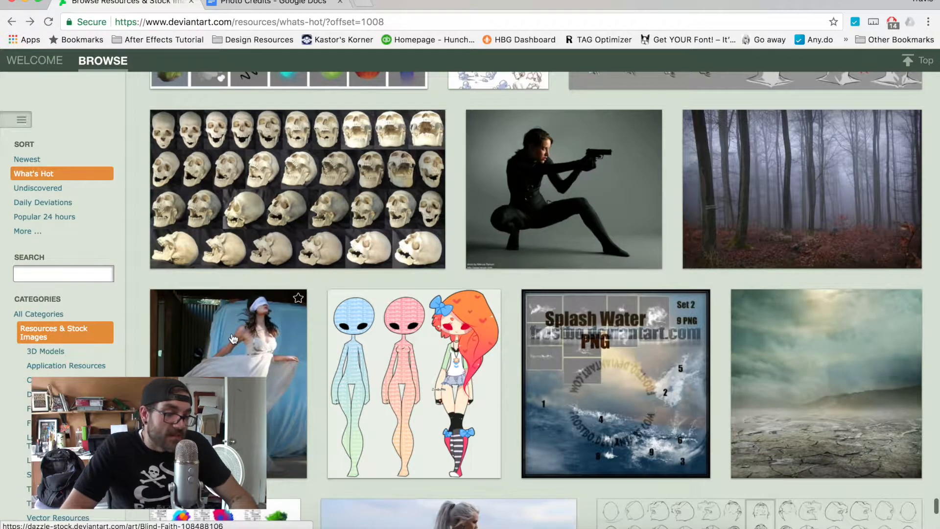
# Copy the full-size "Blind Faith" photo of the blindfolded dancer from the listing and paste it into the Photoshop composite
pyautogui.click(233, 339)
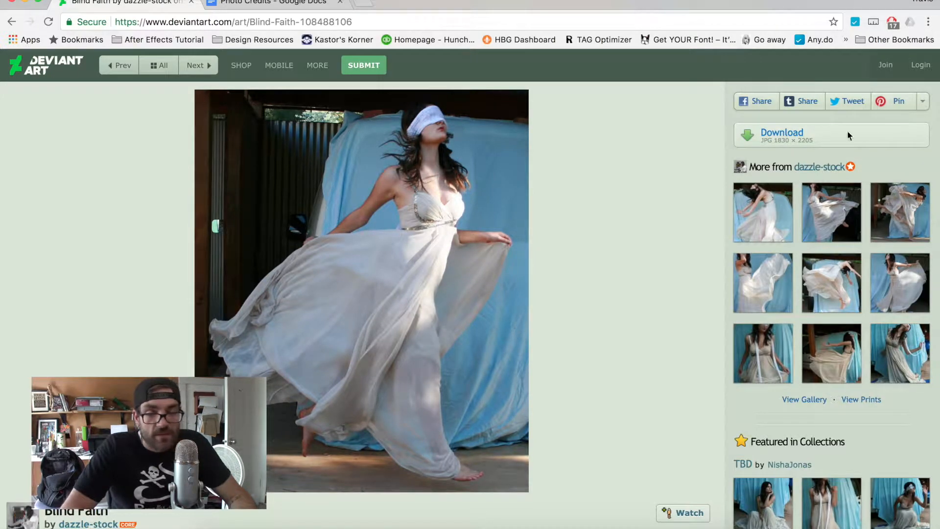
pyautogui.click(811, 145)
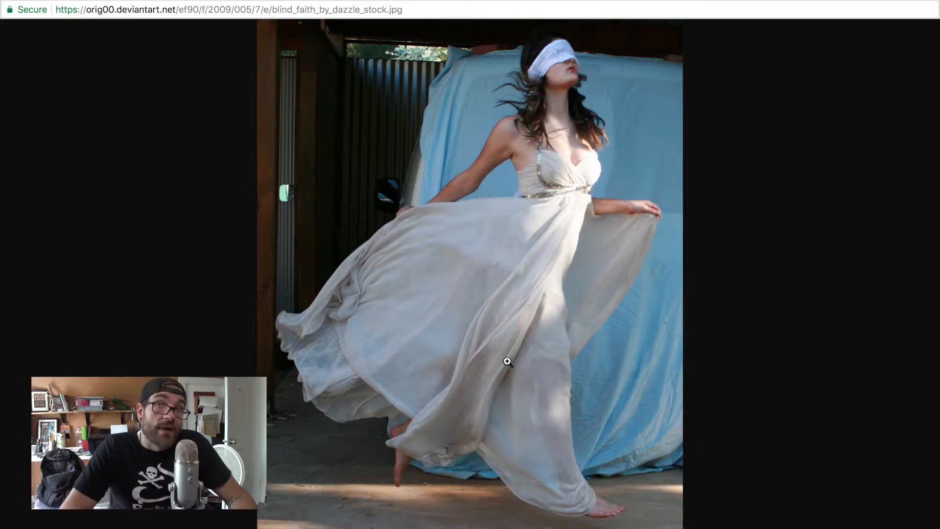
pyautogui.click(508, 361)
pyautogui.rightClick(507, 360)
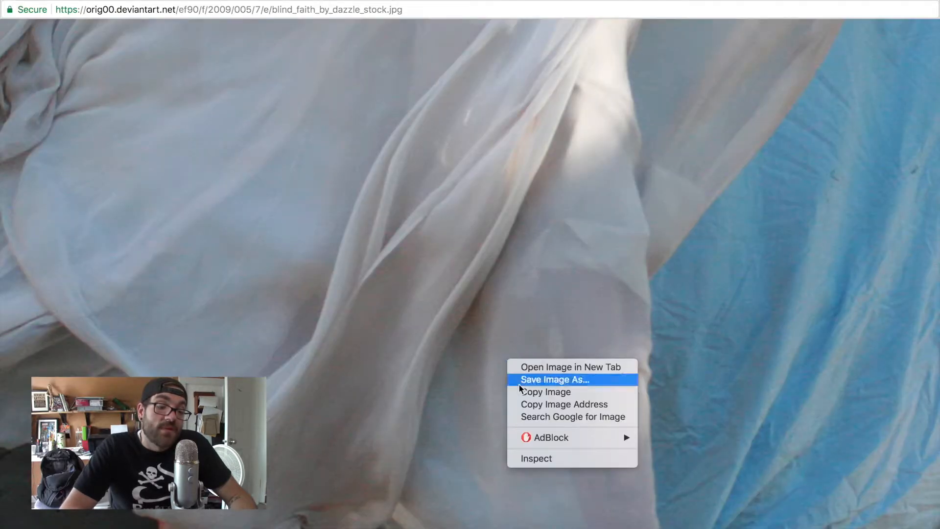
pyautogui.click(531, 392)
pyautogui.hotkey('ctrl', 'Up')
pyautogui.click(406, 148)
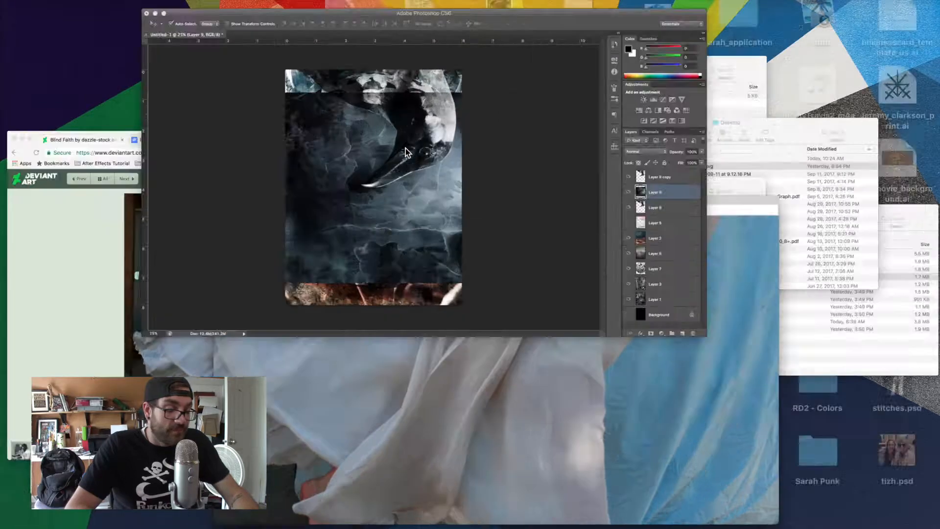
pyautogui.press('super+v')
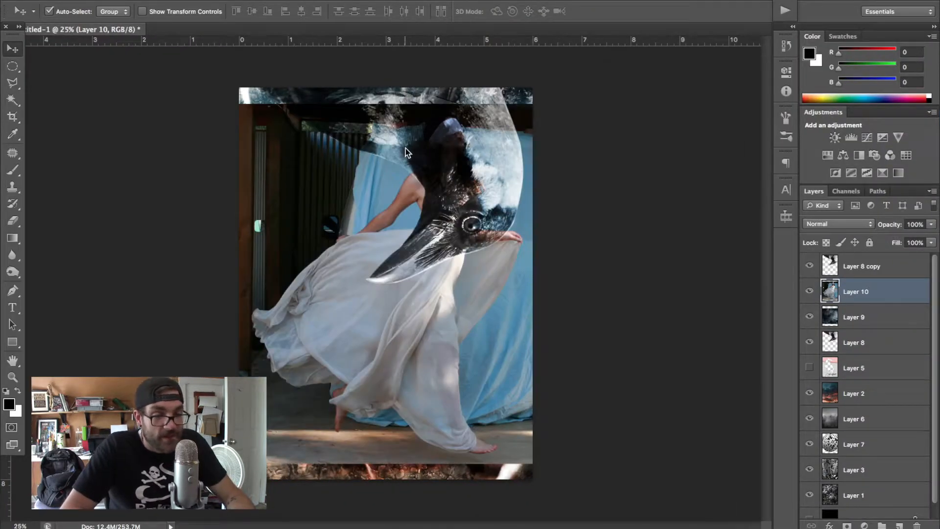
# Add the Blind Faith page address as a new line in Photo Credits and close the full-size photo's window
pyautogui.hotkey('ctrl', 'Up')
pyautogui.click(170, 274)
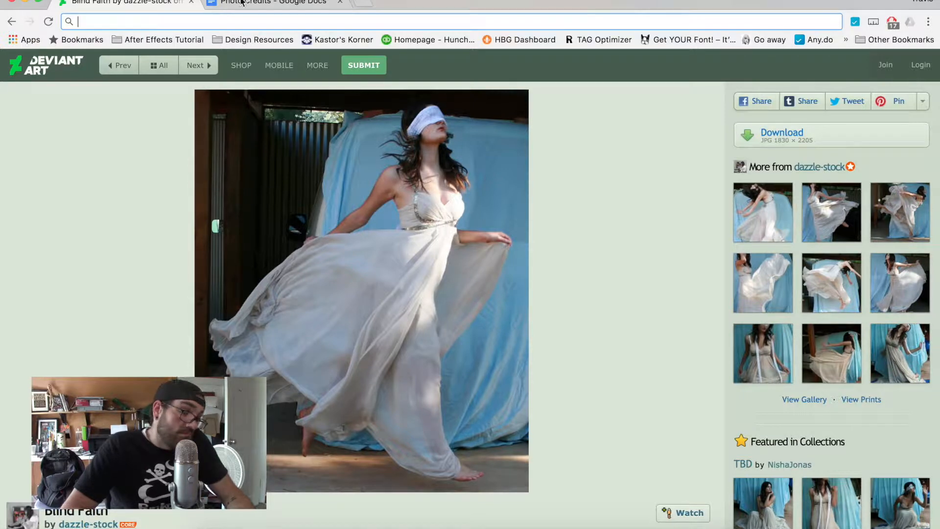
pyautogui.click(268, 4)
pyautogui.hotkey('ctrl', 'v')
pyautogui.hotkey('ctrl', 'Up')
pyautogui.click(273, 277)
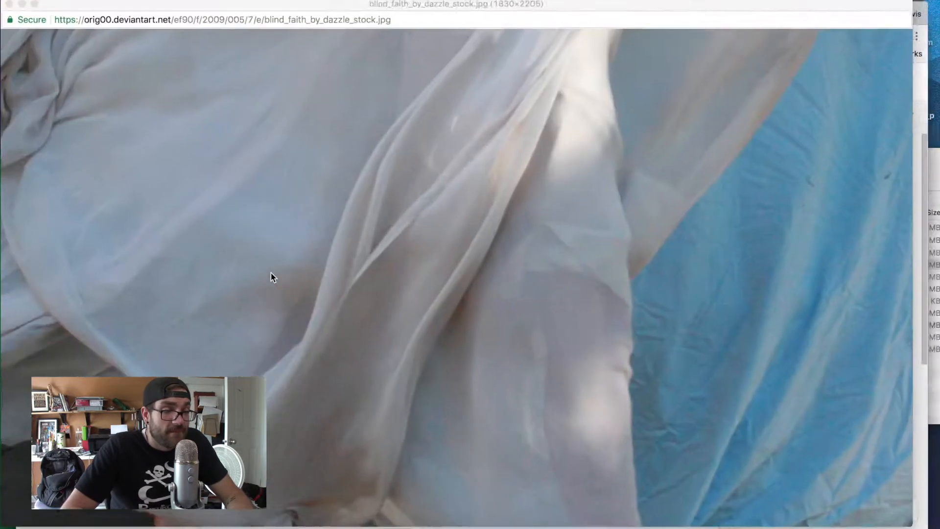
pyautogui.press('super+w')
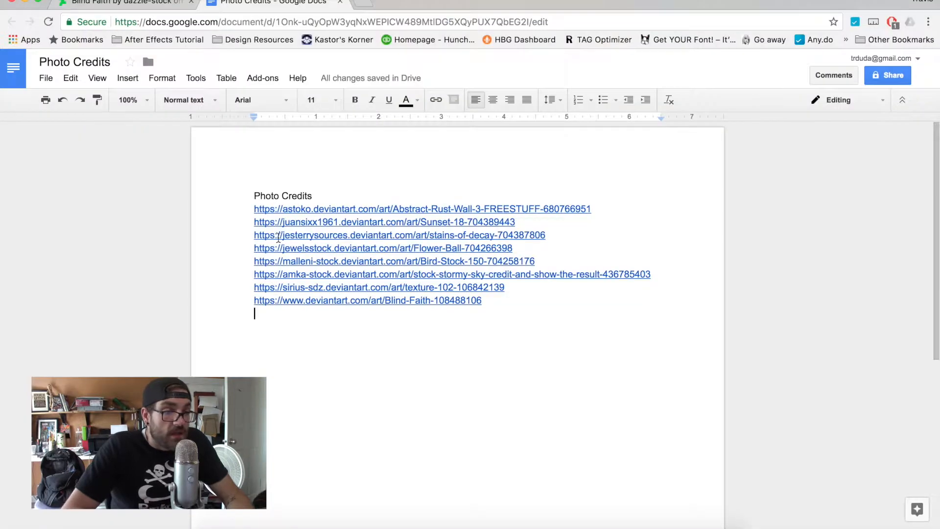
# Look through more dazzle-stock photos of the woman in the flowing dress, including The Path, Serendipity and Besides My Heart
pyautogui.click(108, 4)
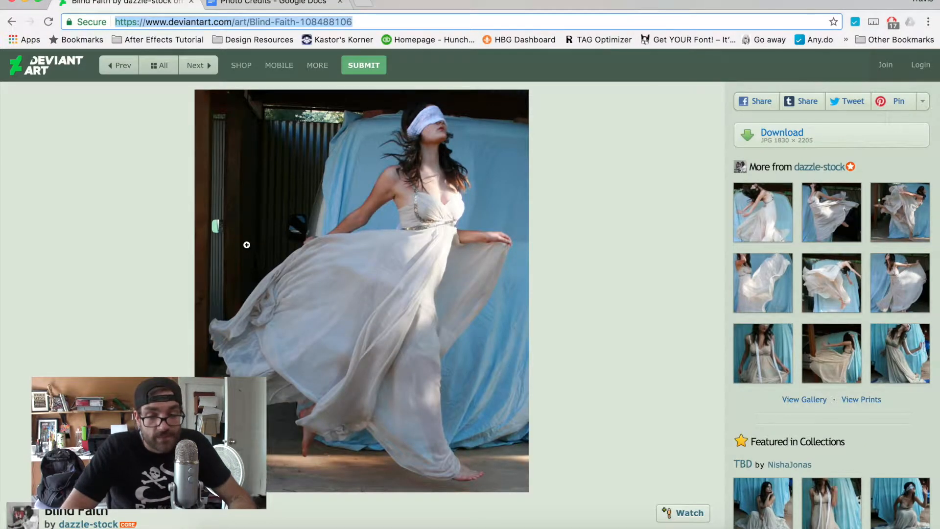
pyautogui.click(850, 212)
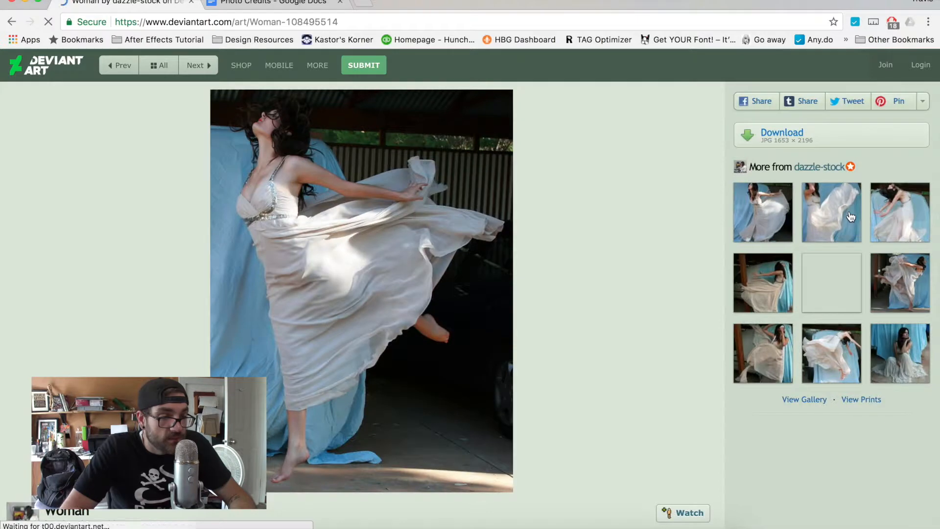
pyautogui.click(899, 193)
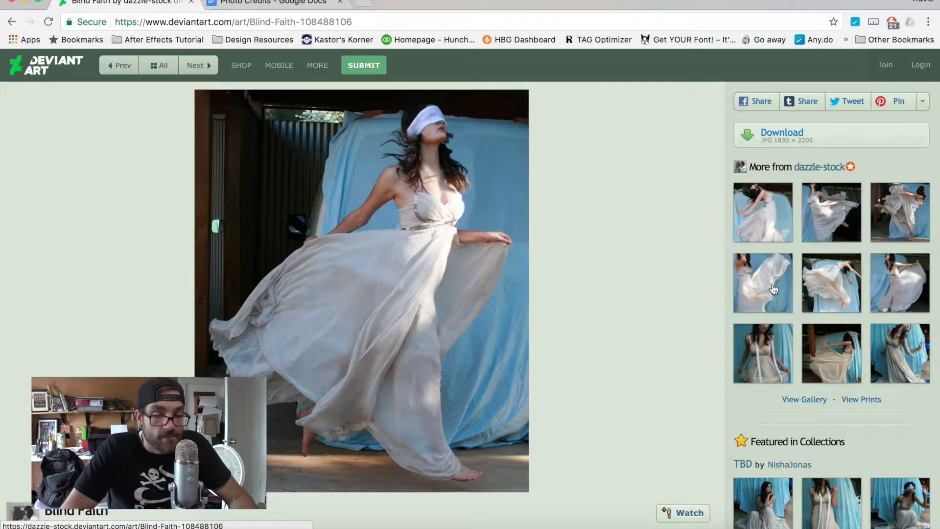
pyautogui.click(773, 352)
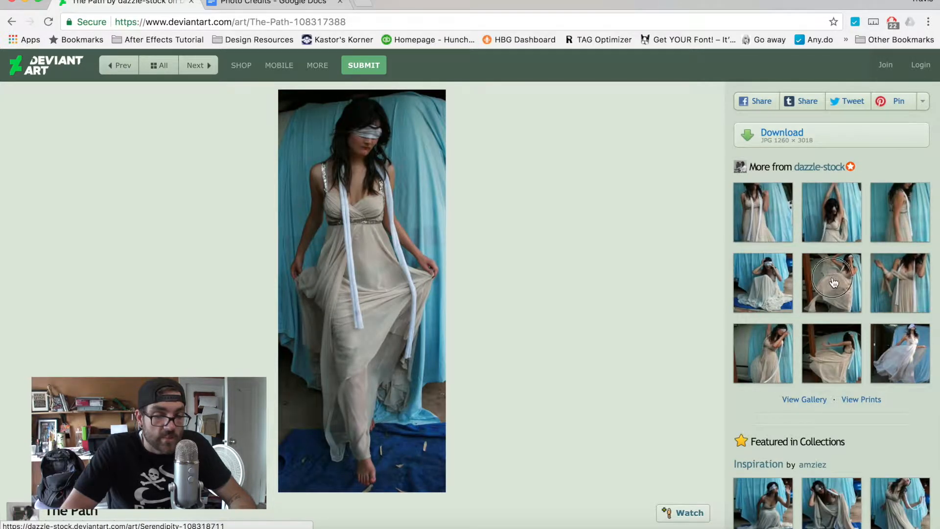
pyautogui.click(834, 283)
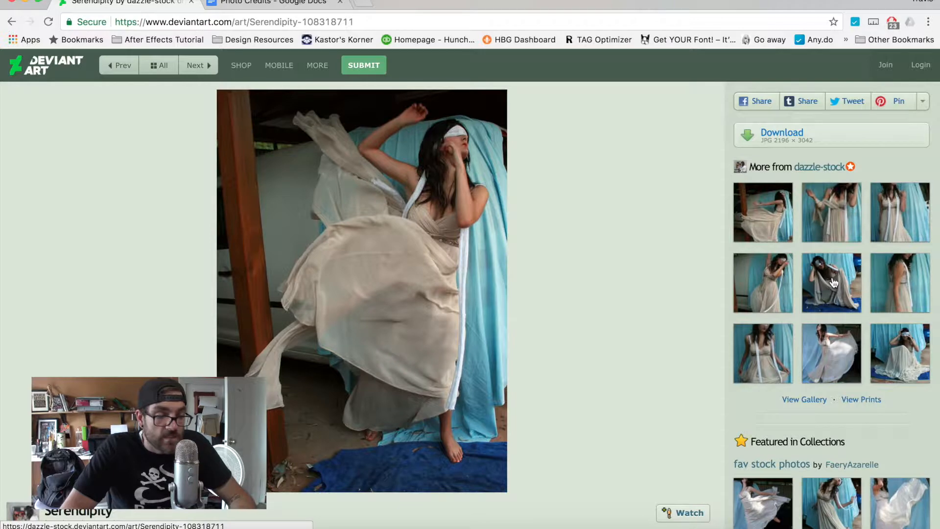
pyautogui.click(816, 221)
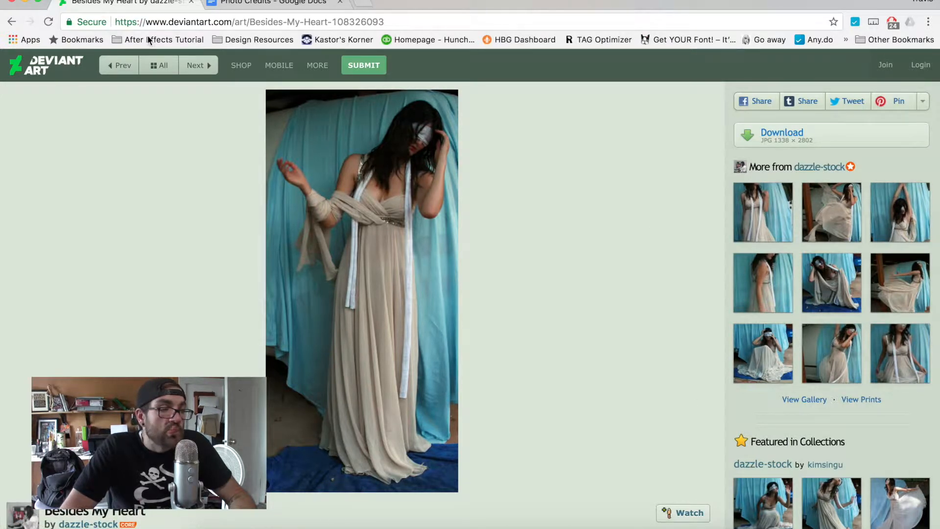
# Return to the DeviantArt home page and browse the Resources & Stock Images category sorted by Popular 1 month
pyautogui.click(21, 70)
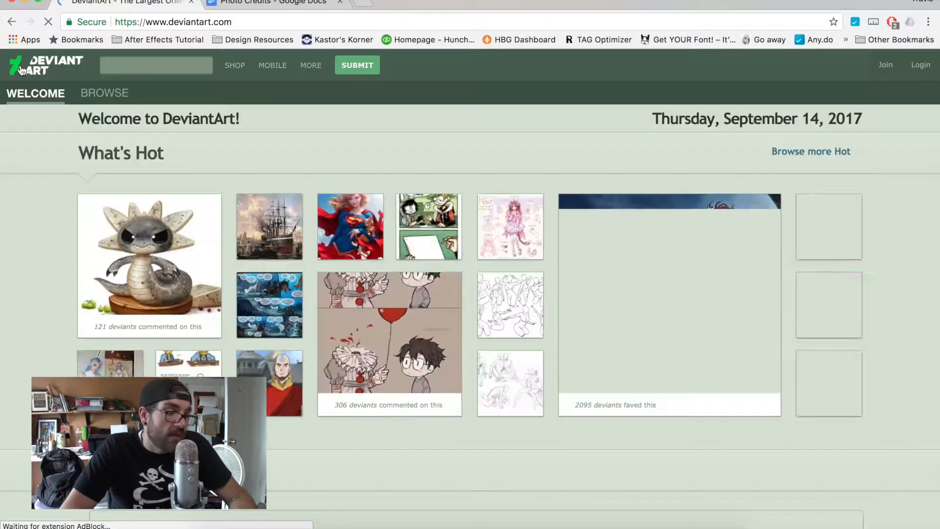
pyautogui.click(126, 93)
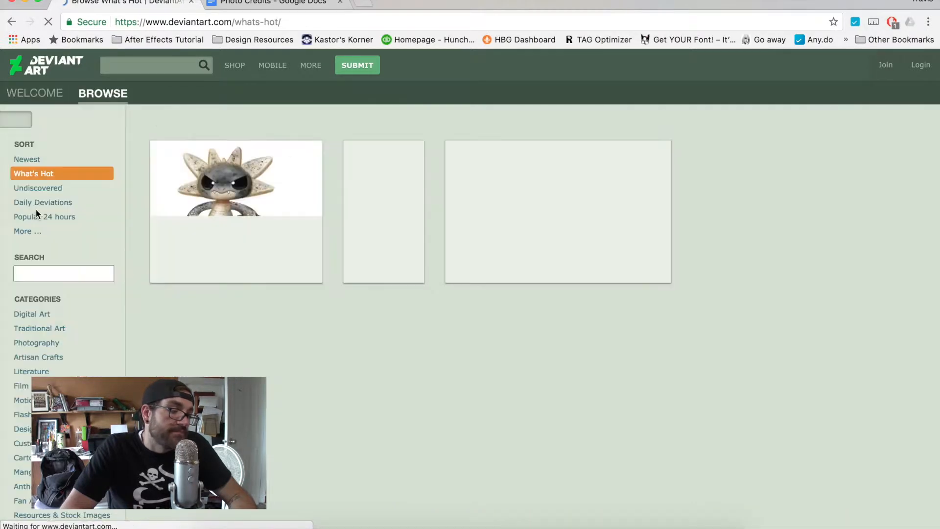
pyautogui.scroll(-5, 73, 331)
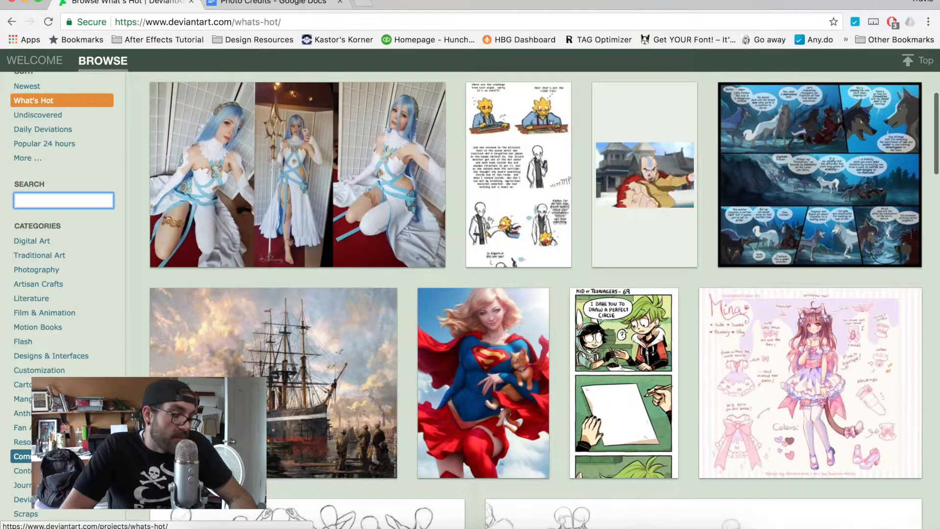
pyautogui.click(22, 442)
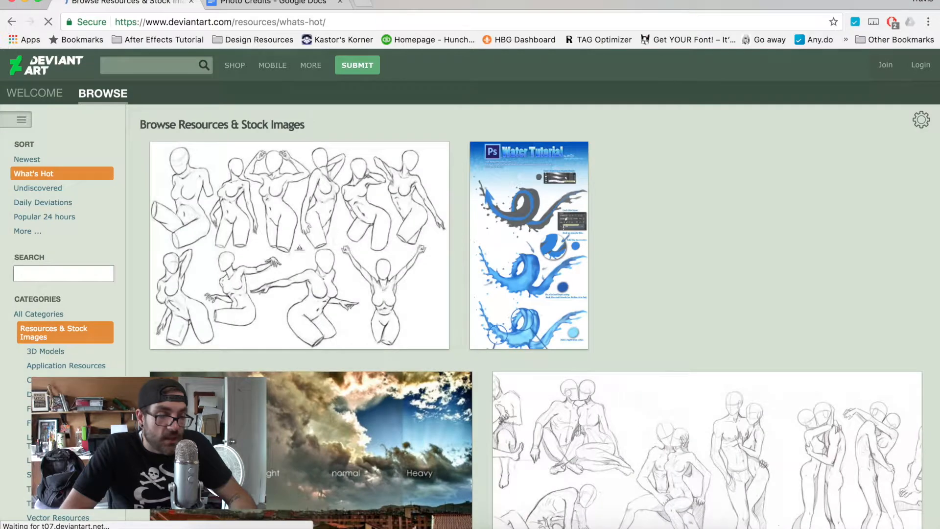
pyautogui.click(42, 233)
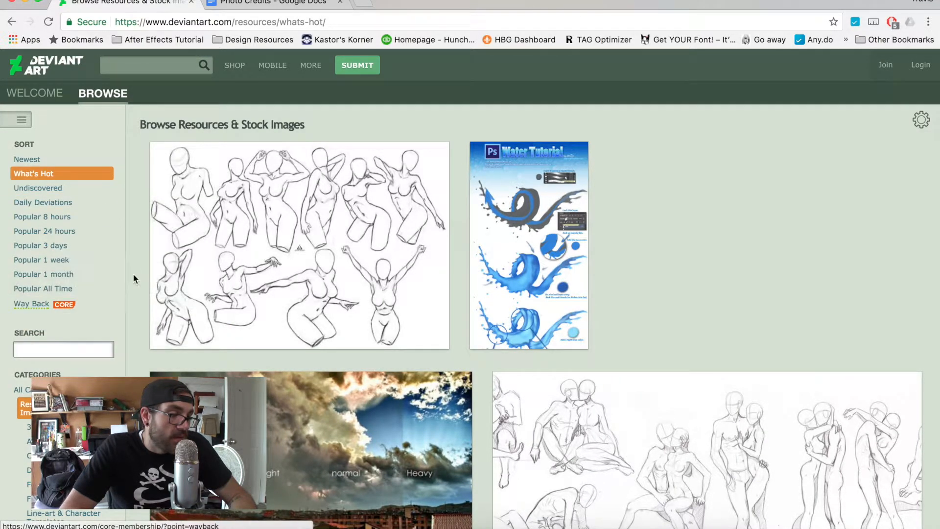
pyautogui.click(42, 277)
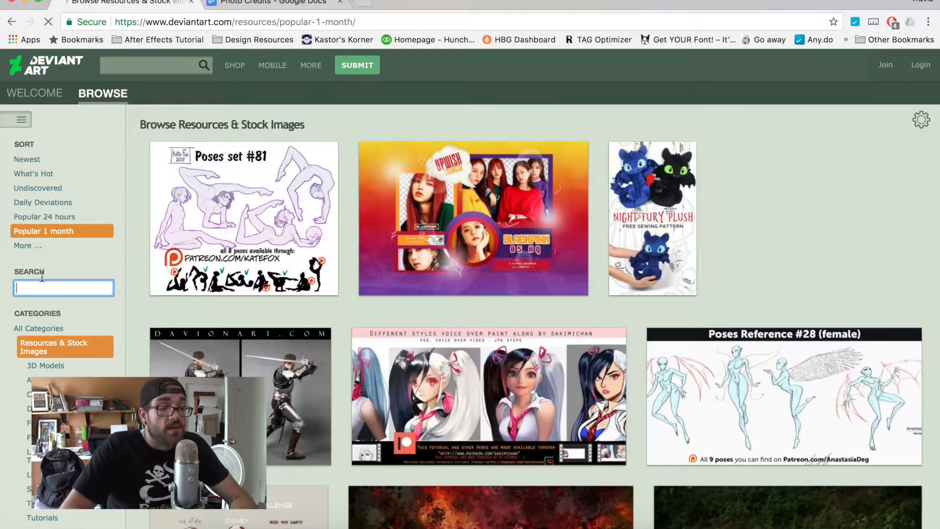
# Look through the month's popular resources and stock images for more photos usable in the composite
pyautogui.scroll(-15, 480, 313)
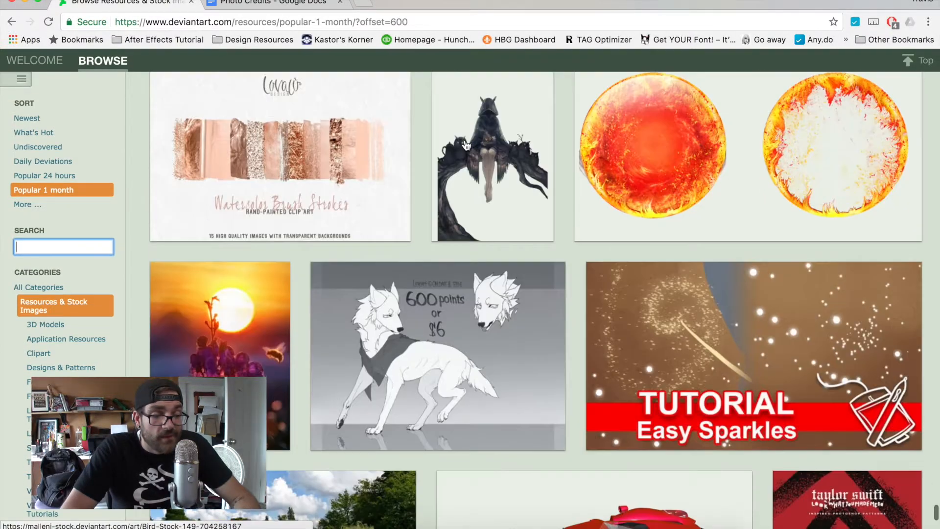
pyautogui.scroll(-15, 467, 145)
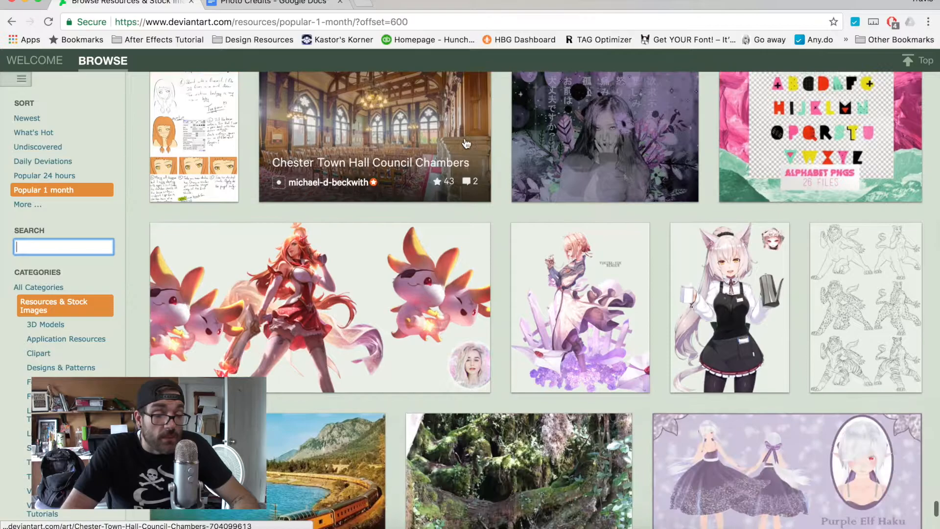
pyautogui.scroll(-20, 465, 142)
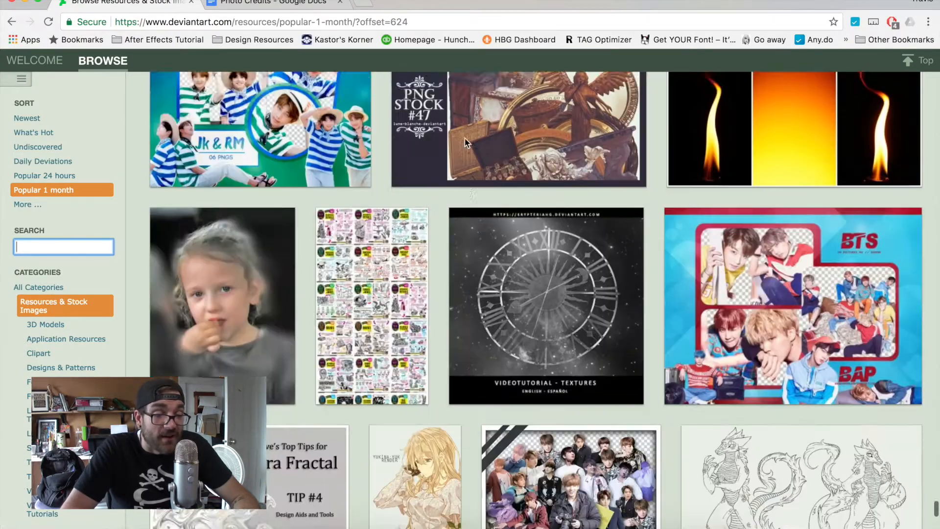
pyautogui.scroll(-15, 465, 143)
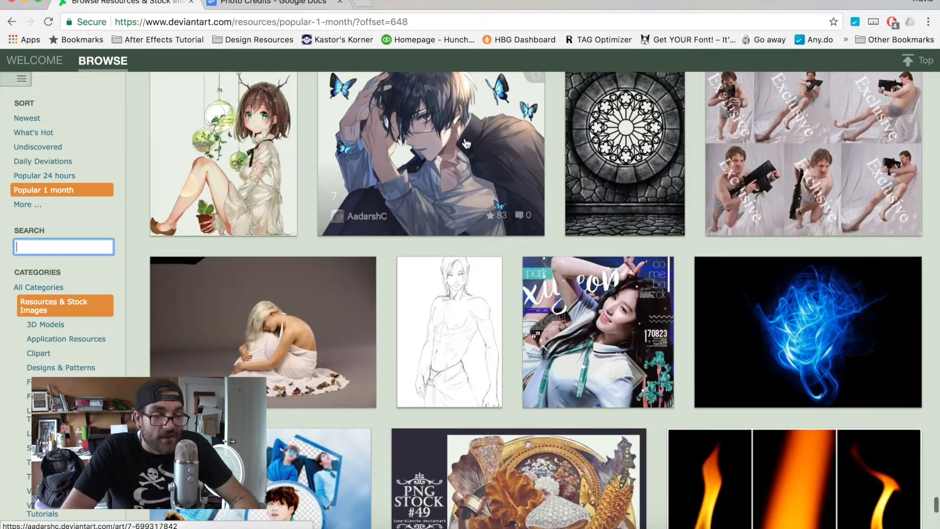
pyautogui.scroll(-7, 467, 143)
pyautogui.scroll(9, 467, 144)
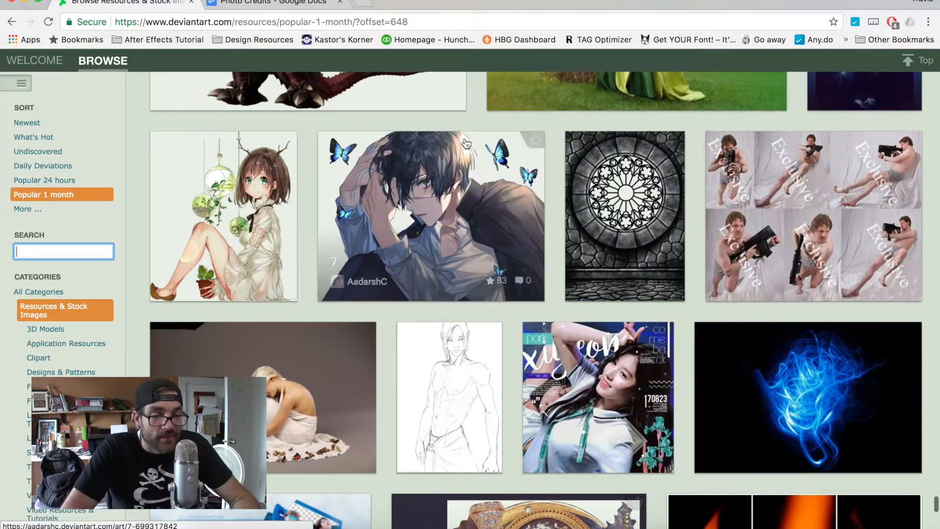
pyautogui.scroll(-10, 606, 290)
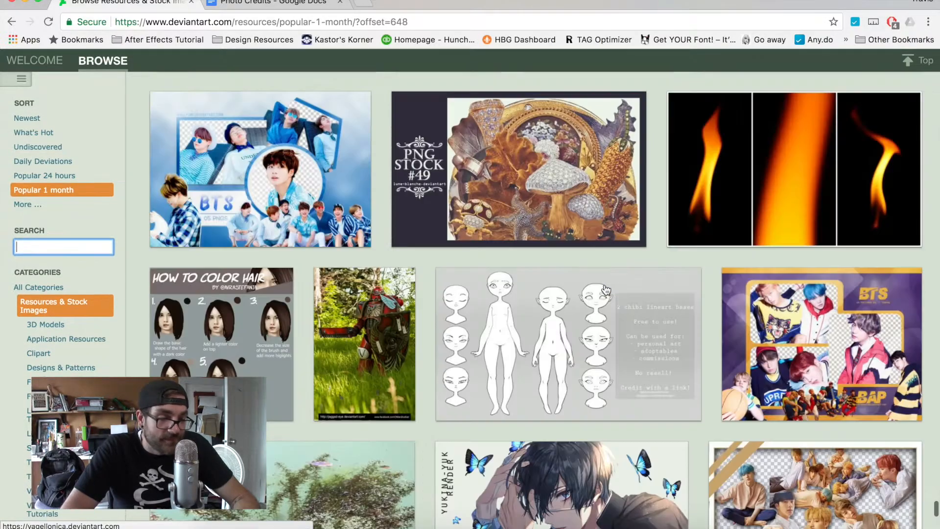
pyautogui.scroll(-20, 606, 290)
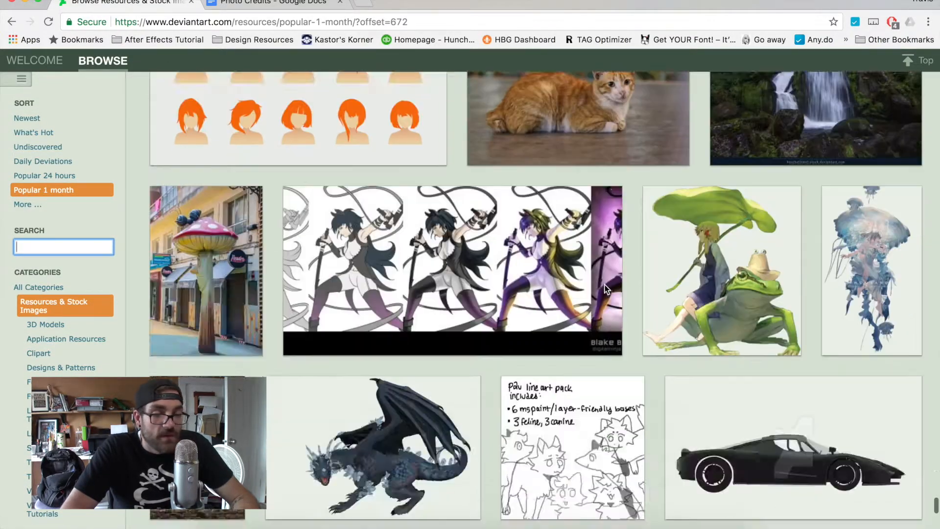
pyautogui.scroll(-20, 605, 285)
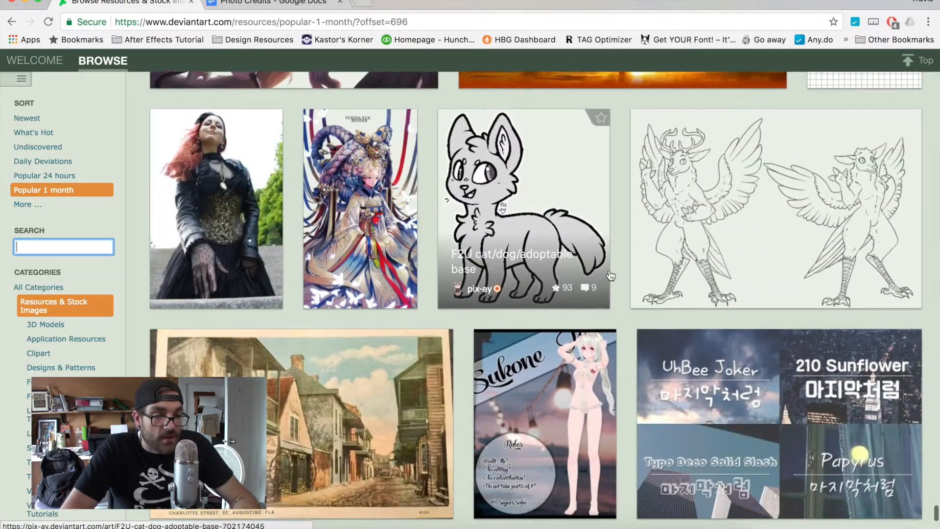
pyautogui.scroll(-20, 611, 276)
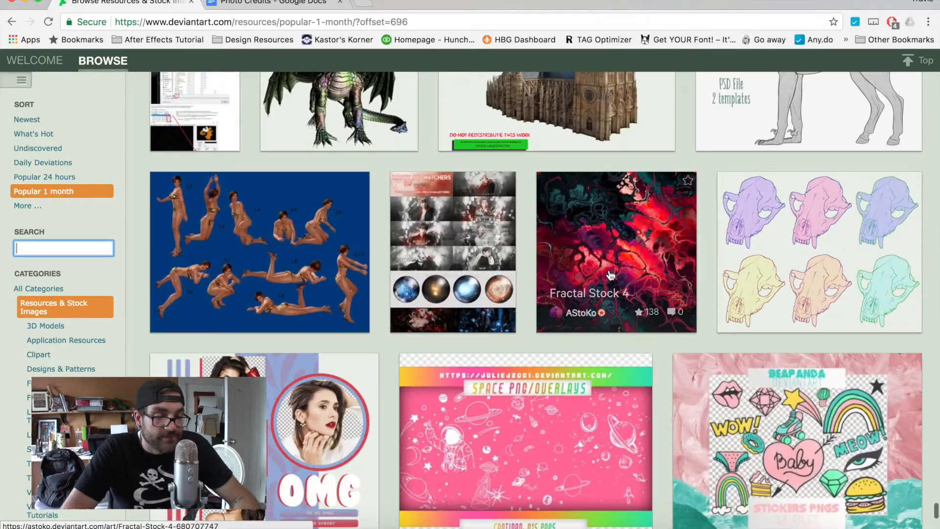
pyautogui.scroll(-20, 611, 275)
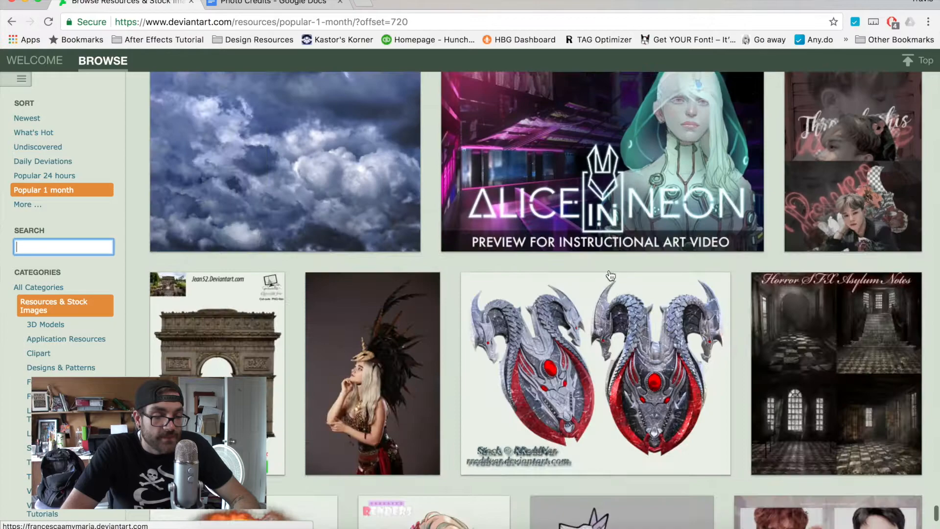
pyautogui.scroll(-20, 611, 276)
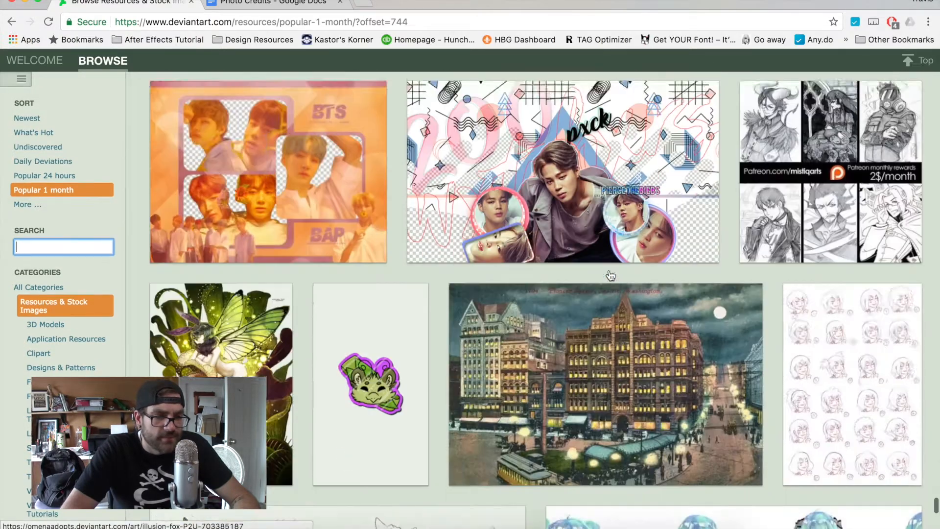
pyautogui.scroll(-15, 611, 275)
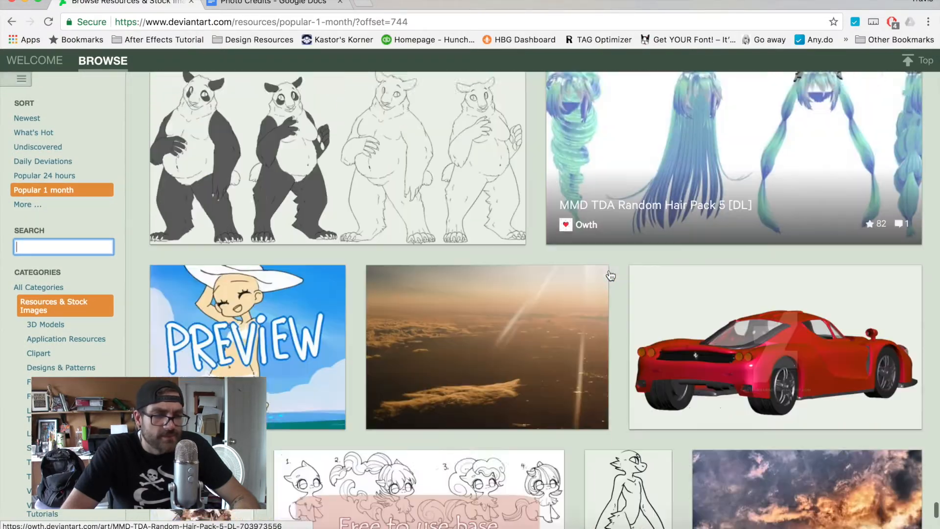
pyautogui.scroll(-15, 611, 275)
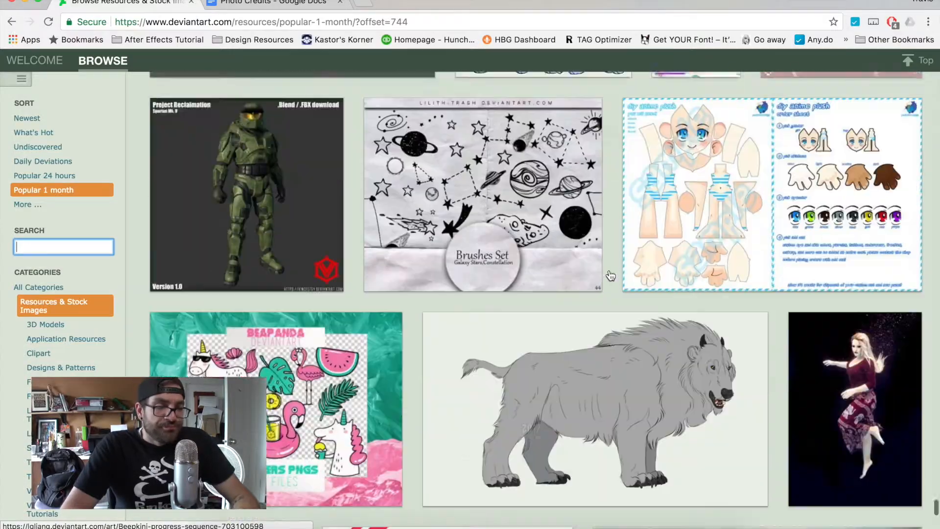
pyautogui.scroll(-10, 611, 276)
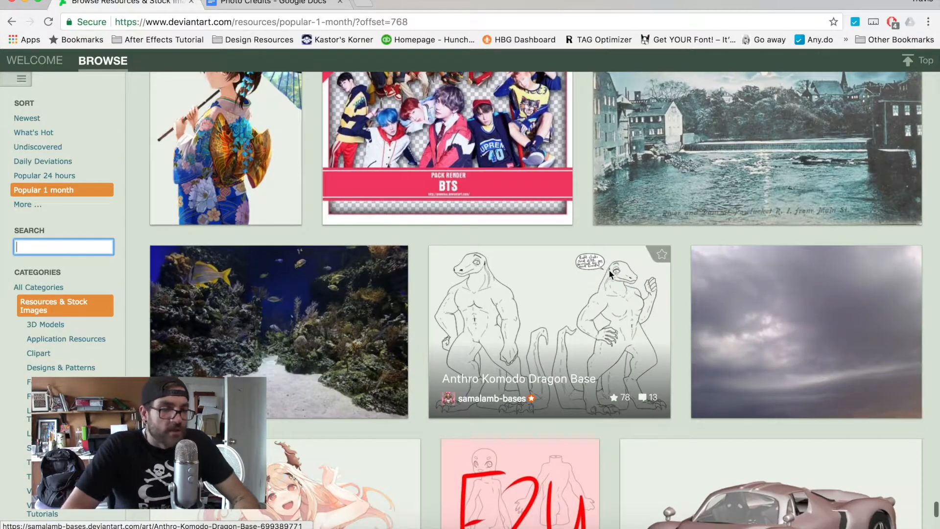
# Switch to the Photoshop composite and move the dancer's Layer 10 above Layer 8 copy in the stacking order
pyautogui.hotkey('ctrl', 'Up')
pyautogui.click(158, 195)
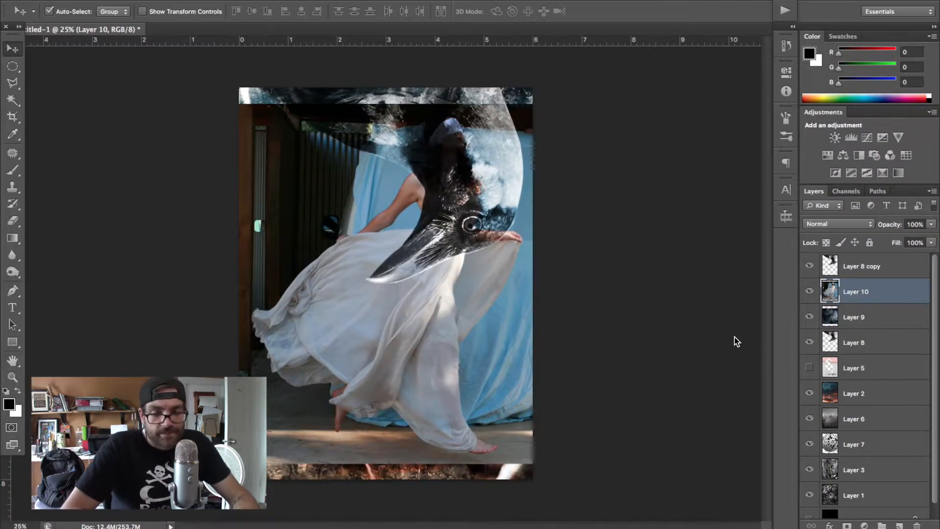
pyautogui.moveTo(878, 294); pyautogui.dragTo(876, 261)
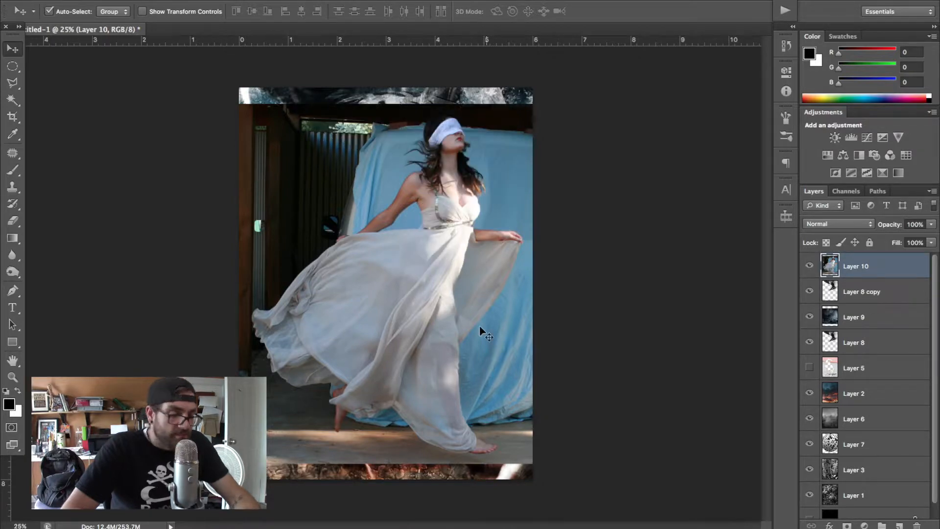
pyautogui.press('super+t')
pyautogui.press('Return')
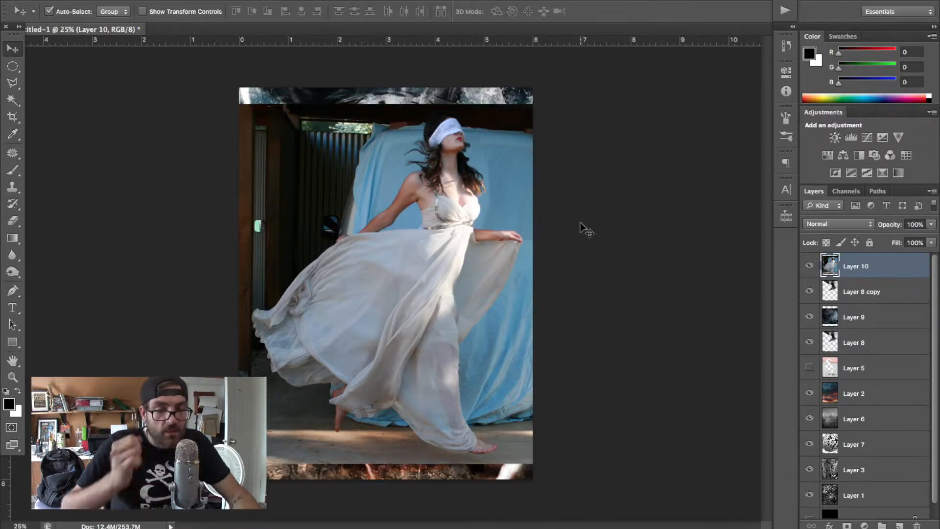
# Set the Eraser brush to 80 px at 44% hardness and erase a spot of backdrop beside the dancer's forearm on Layer 10
pyautogui.press('super+plus')
pyautogui.press('super+plus')
pyautogui.press('super+plus')
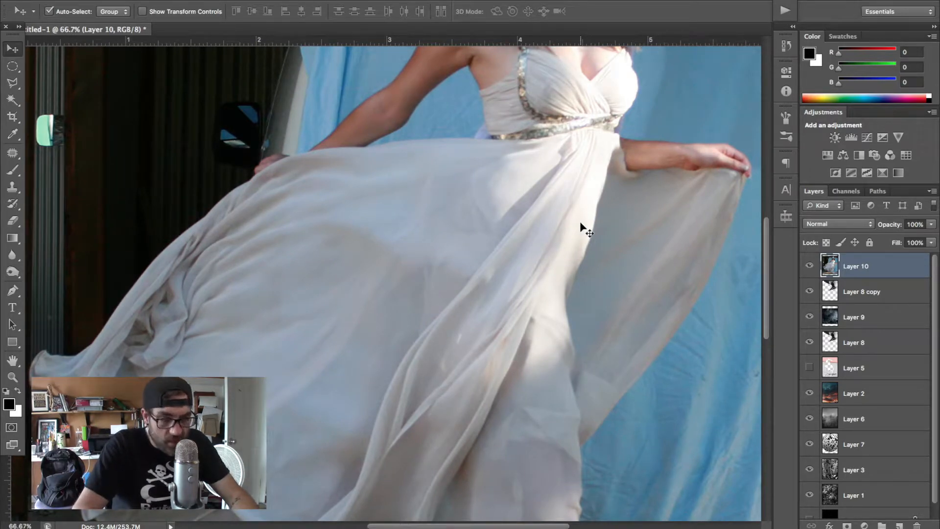
pyautogui.press('super+plus')
pyautogui.press('super+plus')
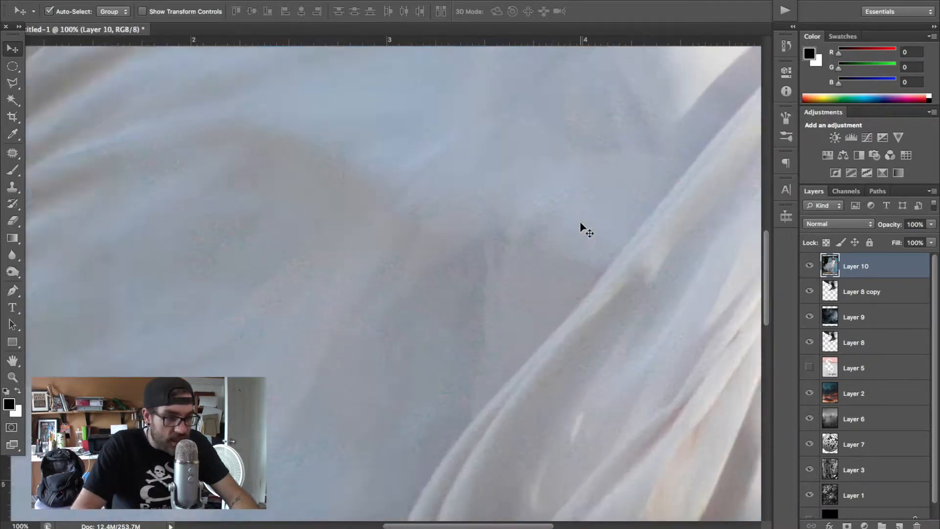
pyautogui.scroll(9, 463, 231)
pyautogui.hscroll(-4, 462, 232)
pyautogui.press('e')
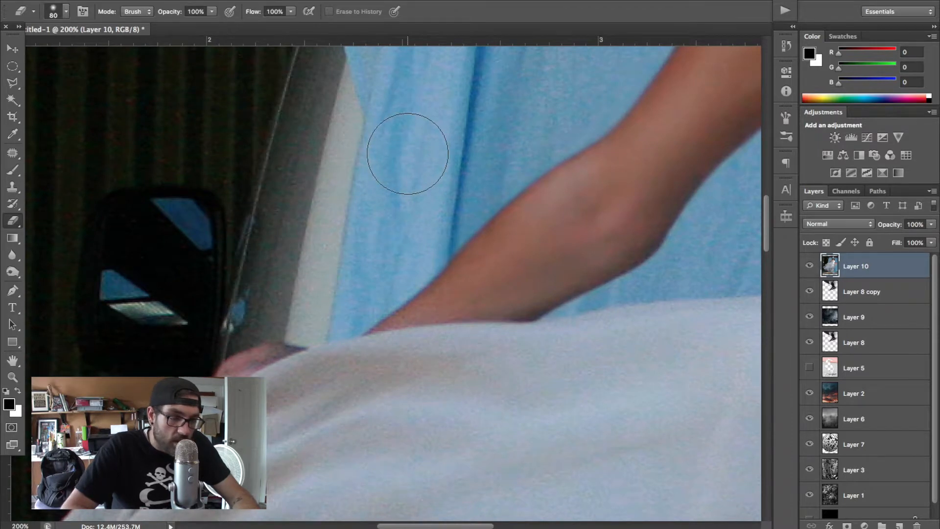
pyautogui.rightClick(408, 156)
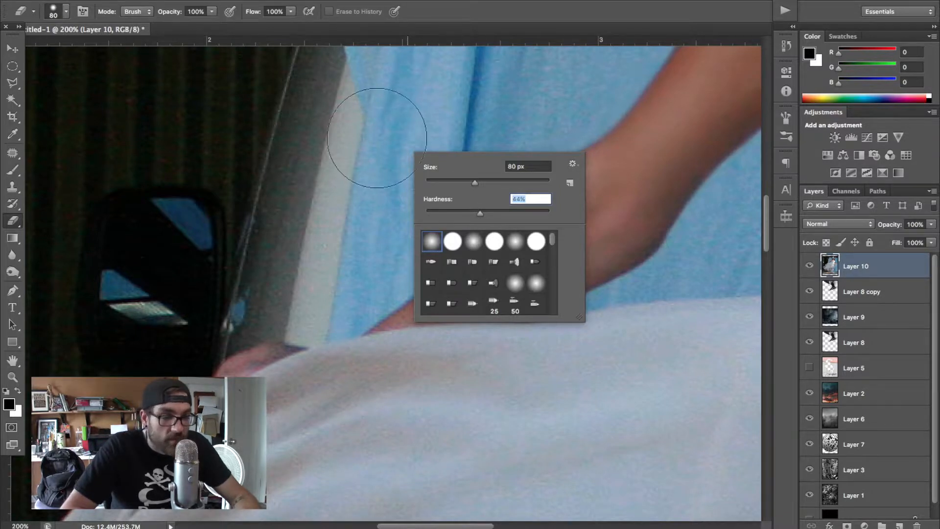
pyautogui.click(347, 207)
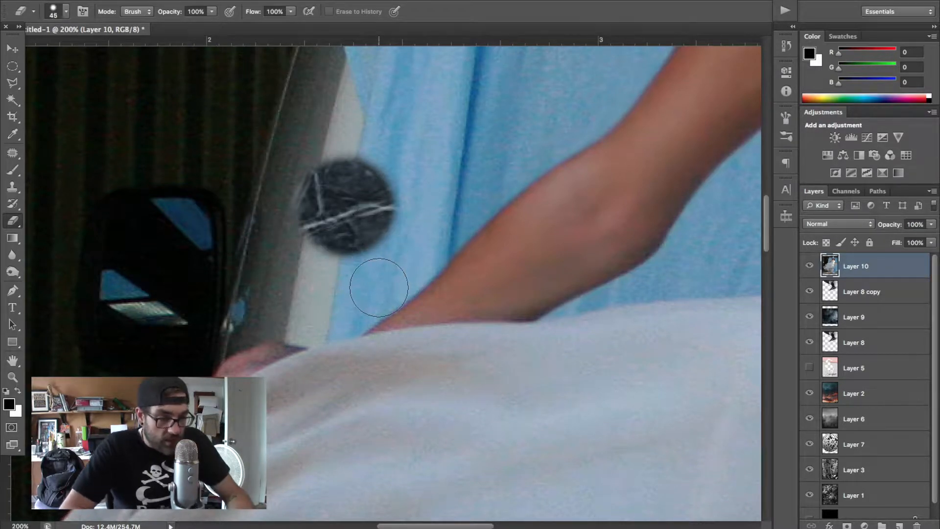
# Erase the blue backdrop along the upper edge of the dancer's trailing arm, from forearm toward shoulder, with a 45 px eraser
pyautogui.click(379, 289)
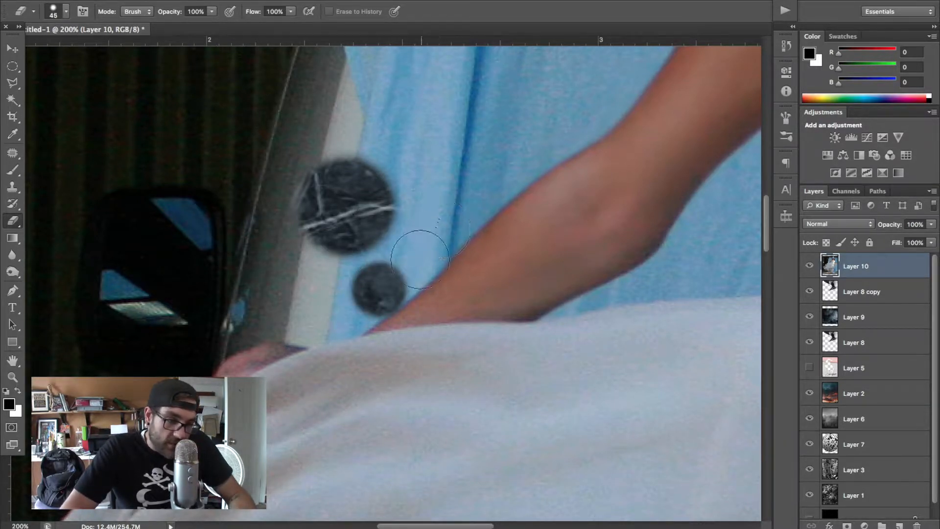
pyautogui.moveTo(379, 289); pyautogui.dragTo(466, 205)
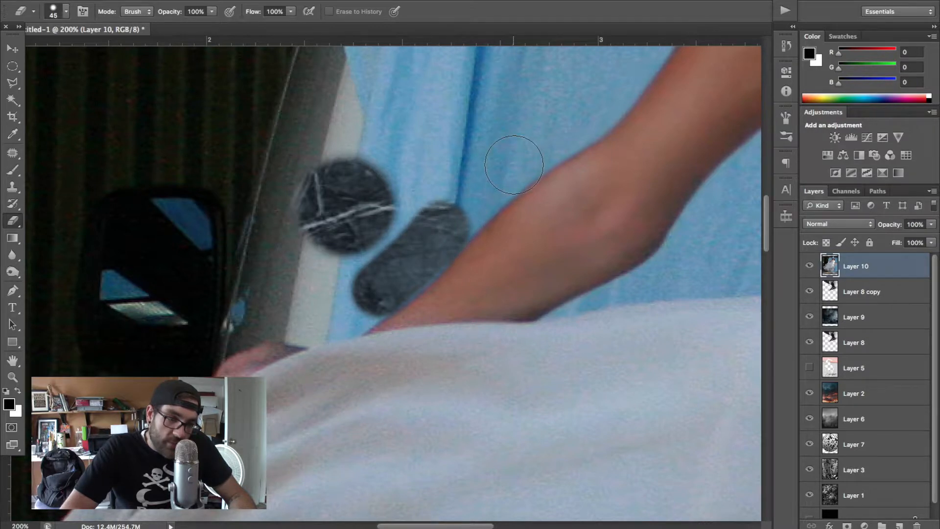
pyautogui.moveTo(514, 165); pyautogui.dragTo(550, 143)
pyautogui.scroll(3, 585, 119)
pyautogui.hscroll(4, 585, 119)
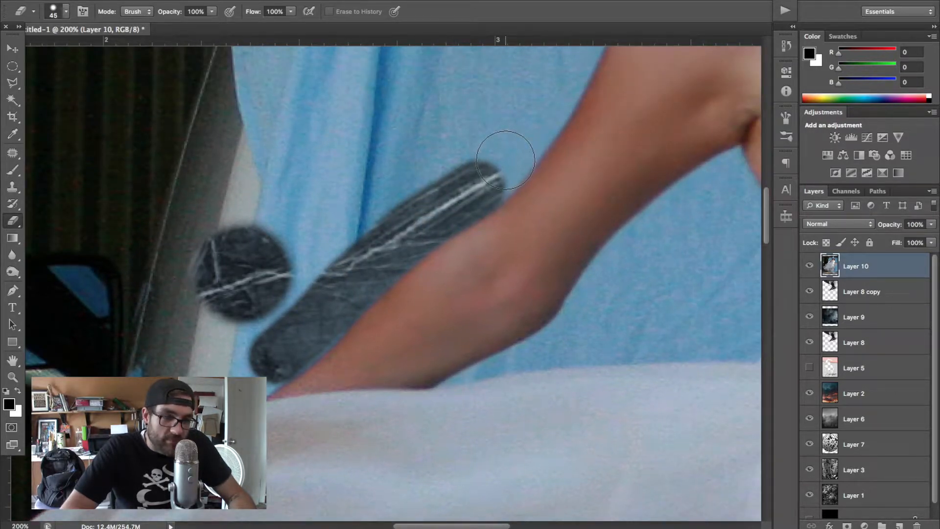
pyautogui.keyDown('shift'); pyautogui.click(549, 104); pyautogui.keyUp('shift')
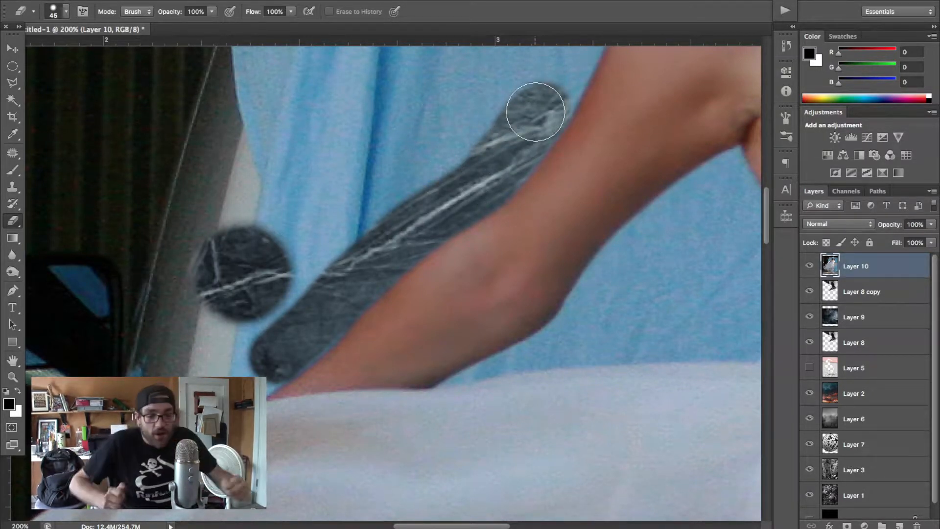
pyautogui.click(536, 112)
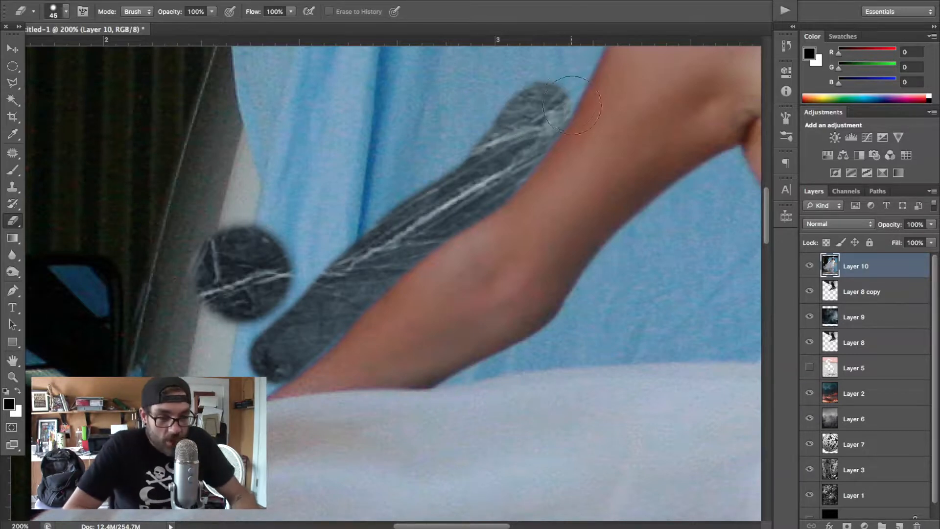
pyautogui.scroll(10, 553, 88)
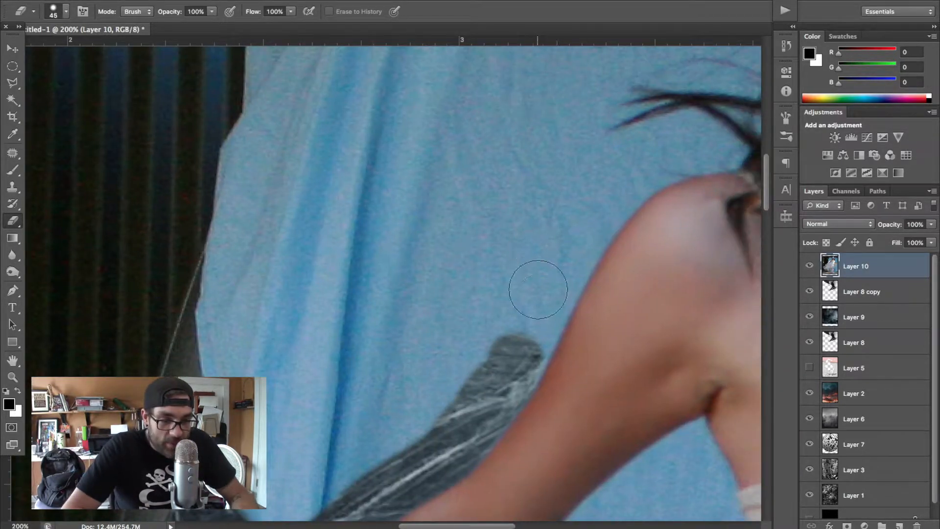
pyautogui.moveTo(517, 351)
pyautogui.mouseDown()
pyautogui.moveTo(555, 282)
pyautogui.moveTo(504, 374)
pyautogui.moveTo(593, 223)
pyautogui.moveTo(646, 165)
pyautogui.moveTo(688, 145)
pyautogui.moveTo(675, 142)
pyautogui.moveTo(569, 199)
pyautogui.moveTo(500, 280)
pyautogui.moveTo(426, 417)
pyautogui.moveTo(405, 426)
pyautogui.mouseUp()
# Erase the background around the dancer's wrist and the hand resting on the skirt
pyautogui.scroll(-8, 405, 426)
pyautogui.moveTo(235, 240)
pyautogui.mouseDown()
pyautogui.moveTo(239, 254)
pyautogui.moveTo(244, 243)
pyautogui.moveTo(173, 263)
pyautogui.moveTo(147, 251)
pyautogui.moveTo(62, 305)
pyautogui.mouseUp()
pyautogui.hscroll(-7, 63, 304)
pyautogui.scroll(-3, 63, 304)
pyautogui.moveTo(214, 250); pyautogui.dragTo(217, 256)
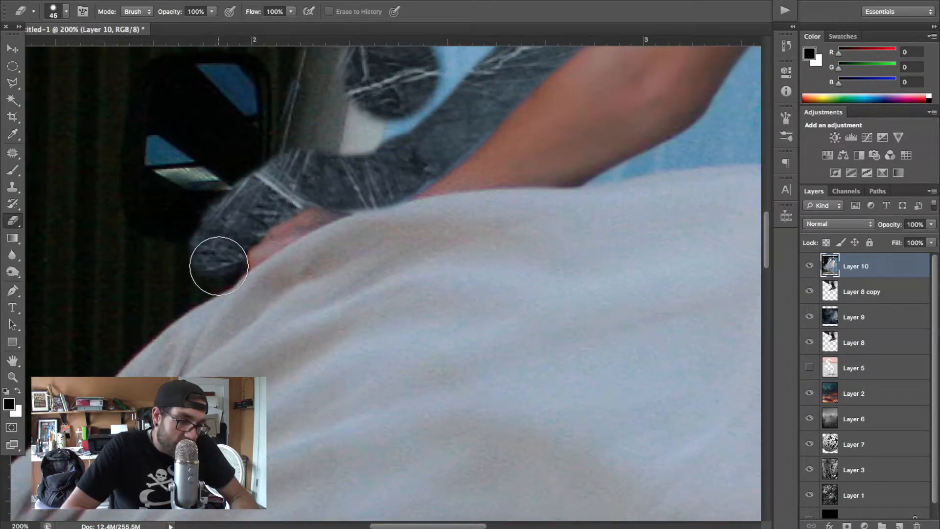
# Erase a band of the dark background along the skirt's sloping upper edge, from the hand down toward the billowing tip
pyautogui.moveTo(199, 274)
pyautogui.mouseDown()
pyautogui.moveTo(113, 337)
pyautogui.moveTo(104, 323)
pyautogui.moveTo(80, 372)
pyautogui.mouseUp()
pyautogui.hscroll(-10, 76, 368)
pyautogui.scroll(-5, 75, 369)
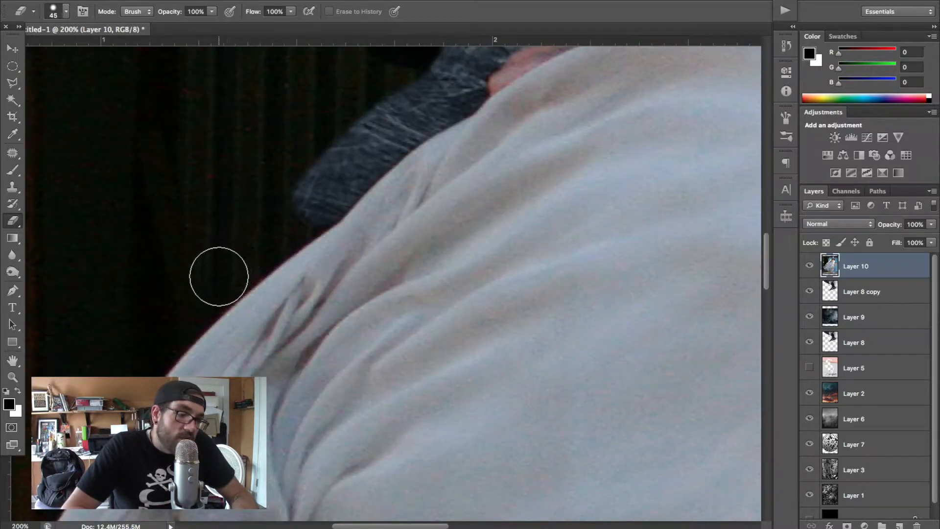
pyautogui.moveTo(219, 275); pyautogui.dragTo(215, 284)
pyautogui.scroll(-3, 123, 380)
pyautogui.hscroll(-11, 123, 380)
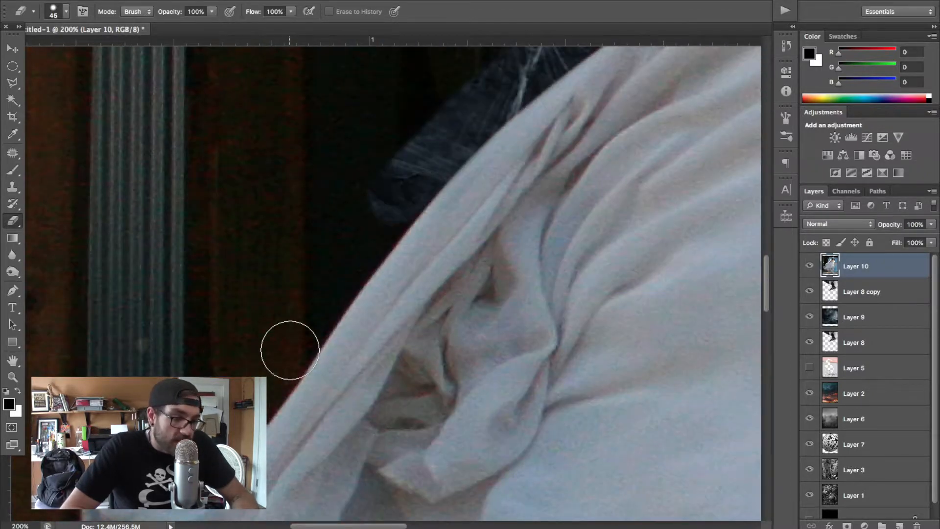
pyautogui.moveTo(290, 340); pyautogui.dragTo(293, 341)
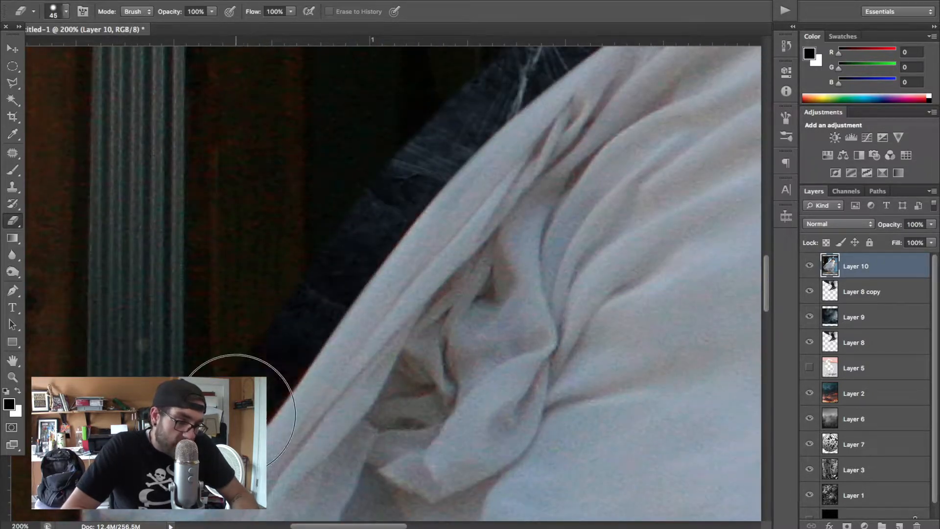
# Show only Layer 10 and erase the dark background around the skirt's outermost billowing tip
pyautogui.keyDown('alt'); pyautogui.click(810, 268); pyautogui.keyUp('alt')
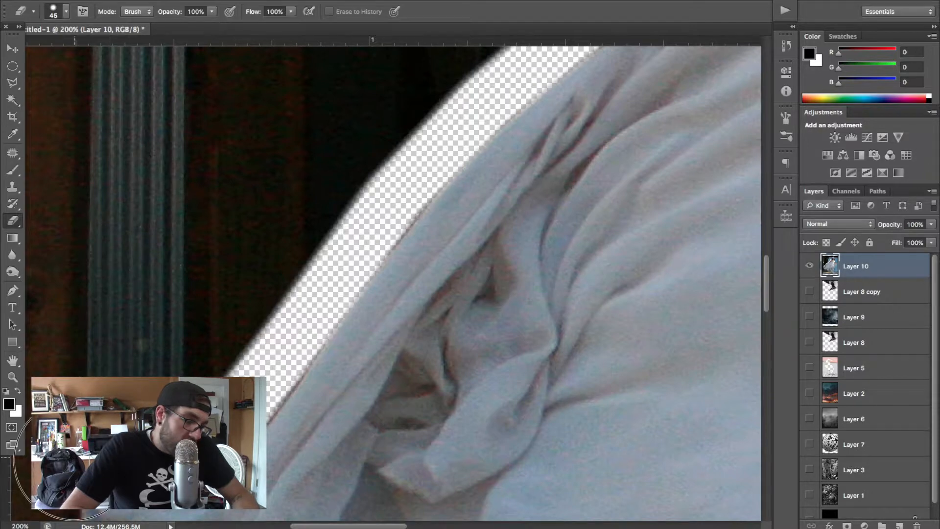
pyautogui.moveTo(75, 458); pyautogui.dragTo(91, 296)
pyautogui.moveTo(81, 337)
pyautogui.mouseDown()
pyautogui.moveTo(73, 314)
pyautogui.moveTo(68, 360)
pyautogui.moveTo(78, 392)
pyautogui.mouseUp()
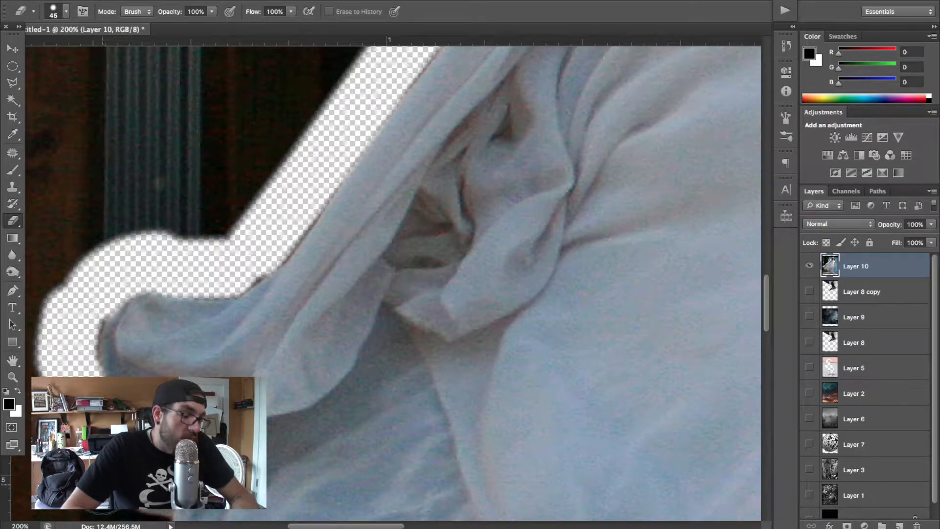
pyautogui.scroll(-5, 102, 485)
pyautogui.moveTo(98, 349)
pyautogui.mouseDown()
pyautogui.moveTo(84, 331)
pyautogui.moveTo(116, 389)
pyautogui.mouseUp()
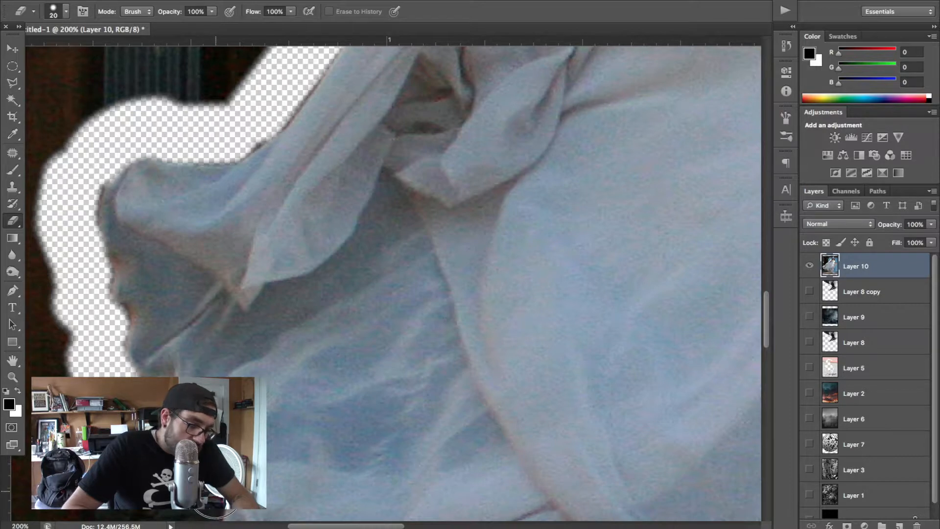
# Erase the background along the ragged side hem of the billowing skirt with a 35 px eraser, widening the cleared band
pyautogui.scroll(-5, 392, 284)
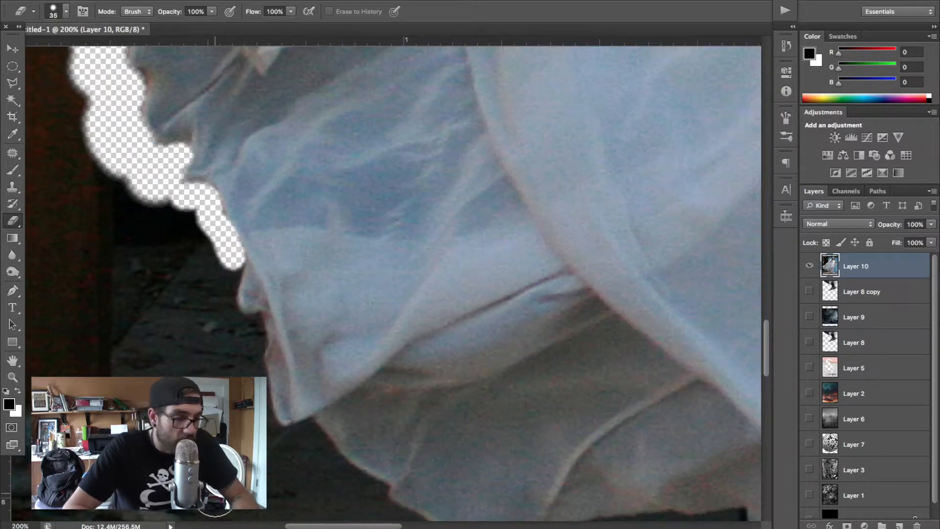
pyautogui.moveTo(206, 267)
pyautogui.mouseDown()
pyautogui.moveTo(218, 310)
pyautogui.moveTo(247, 333)
pyautogui.moveTo(244, 380)
pyautogui.moveTo(277, 435)
pyautogui.mouseUp()
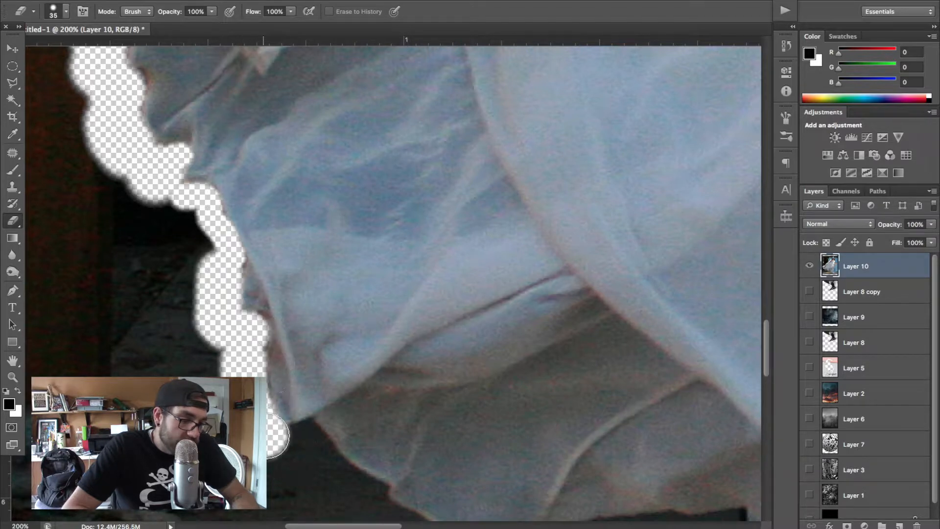
pyautogui.click(304, 446)
pyautogui.scroll(-5, 314, 459)
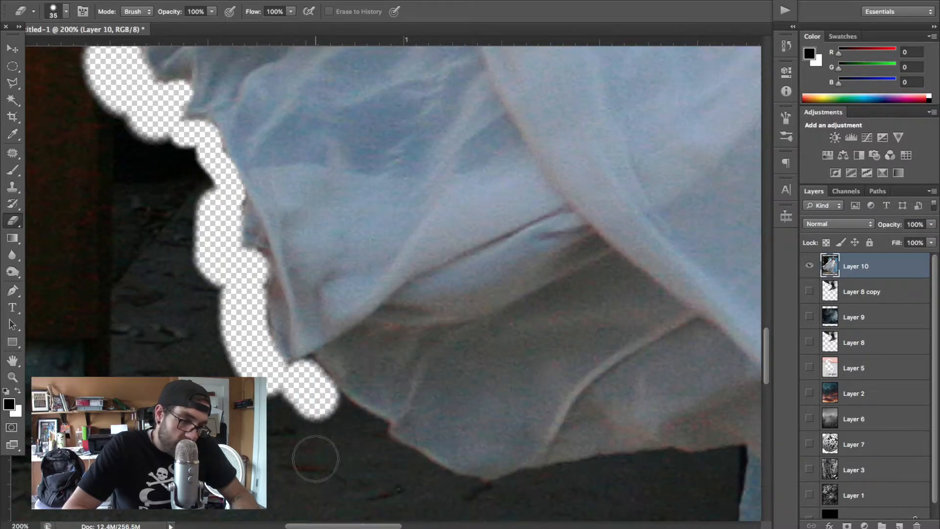
pyautogui.moveTo(308, 374)
pyautogui.mouseDown()
pyautogui.moveTo(280, 354)
pyautogui.moveTo(217, 354)
pyautogui.moveTo(199, 330)
pyautogui.moveTo(200, 271)
pyautogui.moveTo(213, 272)
pyautogui.moveTo(197, 210)
pyautogui.moveTo(199, 149)
pyautogui.moveTo(162, 108)
pyautogui.moveTo(192, 115)
pyautogui.moveTo(203, 154)
pyautogui.moveTo(169, 205)
pyautogui.moveTo(194, 306)
pyautogui.mouseUp()
pyautogui.moveTo(331, 371)
pyautogui.mouseDown()
pyautogui.moveTo(367, 388)
pyautogui.moveTo(376, 410)
pyautogui.mouseUp()
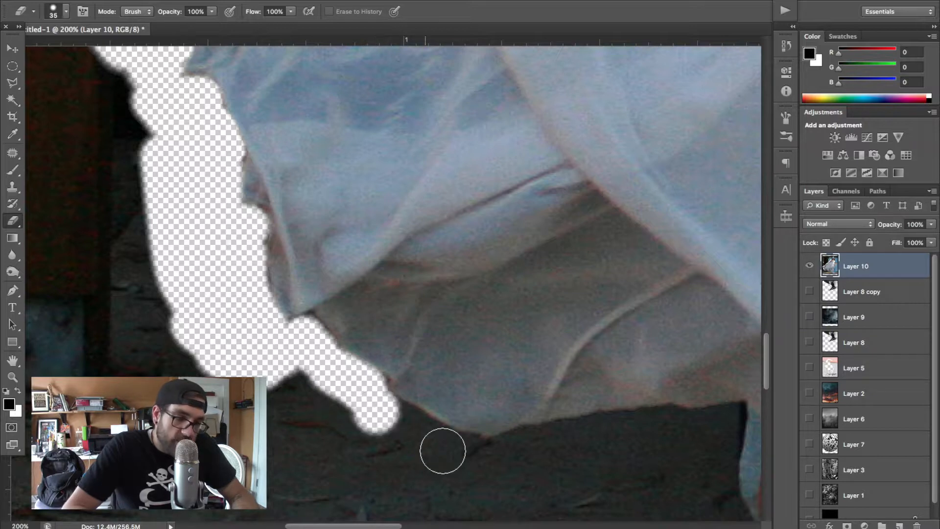
# Erase the floor beneath the skirt's lower hem as far as the blue cloth beside the dancer's back leg
pyautogui.keyDown('shift'); pyautogui.click(462, 447); pyautogui.keyUp('shift')
pyautogui.scroll(-3, 462, 445)
pyautogui.hscroll(3, 462, 445)
pyautogui.moveTo(416, 382)
pyautogui.mouseDown()
pyautogui.moveTo(470, 357)
pyautogui.moveTo(588, 346)
pyautogui.mouseUp()
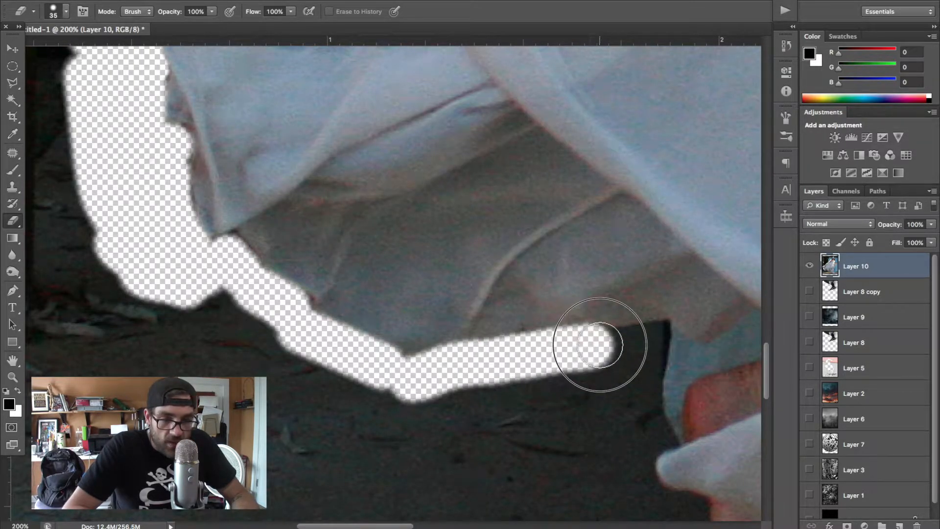
pyautogui.moveTo(652, 342)
pyautogui.mouseDown()
pyautogui.moveTo(590, 348)
pyautogui.moveTo(611, 349)
pyautogui.moveTo(599, 351)
pyautogui.mouseUp()
pyautogui.hscroll(5, 599, 351)
pyautogui.scroll(-3, 599, 351)
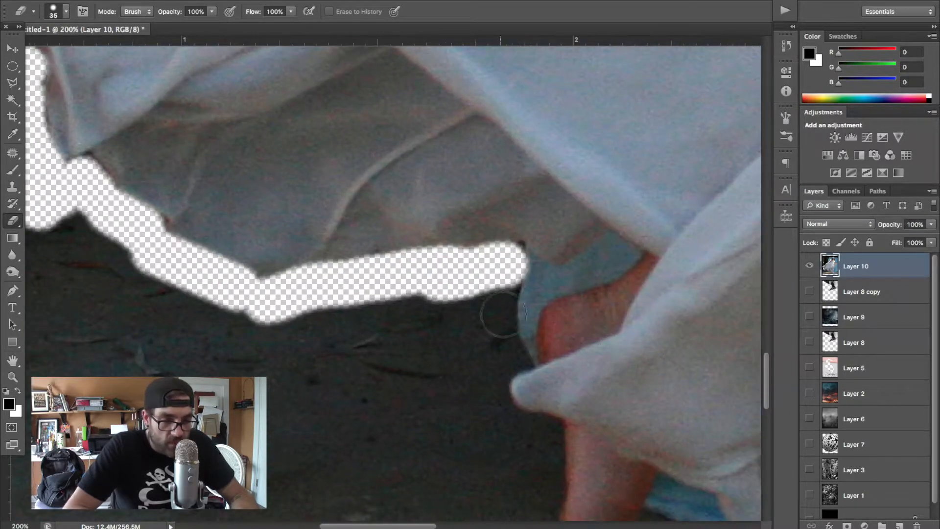
# Erase the background around the dancer's back leg and pointed foot, down one side and up the other
pyautogui.moveTo(500, 284)
pyautogui.mouseDown()
pyautogui.moveTo(509, 356)
pyautogui.moveTo(489, 370)
pyautogui.moveTo(491, 397)
pyautogui.moveTo(536, 431)
pyautogui.mouseUp()
pyautogui.scroll(-5, 542, 432)
pyautogui.hscroll(2, 543, 432)
pyautogui.moveTo(481, 232)
pyautogui.mouseDown()
pyautogui.moveTo(481, 378)
pyautogui.moveTo(489, 403)
pyautogui.moveTo(522, 426)
pyautogui.moveTo(547, 417)
pyautogui.moveTo(592, 300)
pyautogui.moveTo(644, 327)
pyautogui.mouseUp()
pyautogui.moveTo(654, 331); pyautogui.dragTo(561, 280)
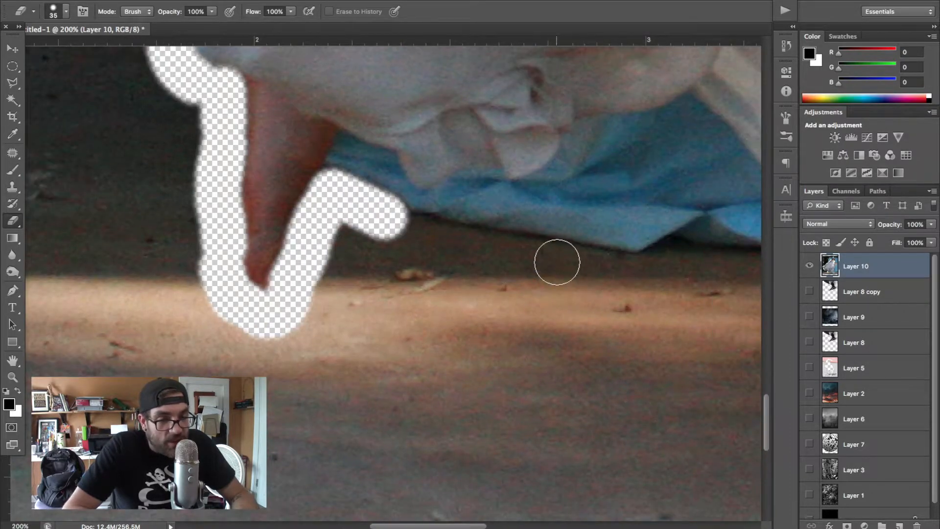
# Erase the blue cloth and floor below the gathered hem and down the skirt's diagonal edge in front of the back foot
pyautogui.moveTo(348, 163)
pyautogui.mouseDown()
pyautogui.moveTo(405, 204)
pyautogui.moveTo(474, 189)
pyautogui.moveTo(509, 204)
pyautogui.moveTo(558, 174)
pyautogui.moveTo(580, 137)
pyautogui.moveTo(630, 137)
pyautogui.mouseUp()
pyautogui.hscroll(8, 631, 137)
pyautogui.moveTo(437, 196); pyautogui.dragTo(483, 178)
pyautogui.hscroll(8, 490, 181)
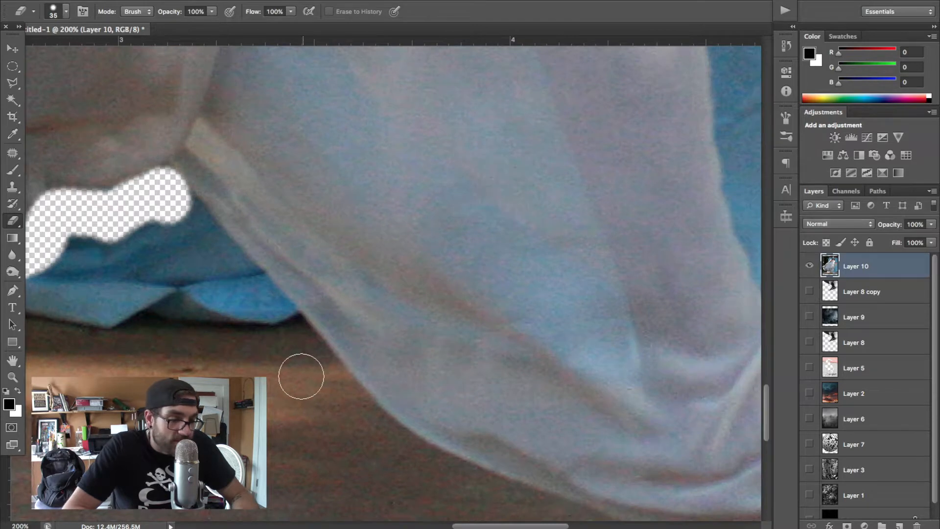
pyautogui.keyDown('shift'); pyautogui.click(327, 371); pyautogui.keyUp('shift')
pyautogui.keyDown('shift'); pyautogui.click(417, 457); pyautogui.keyUp('shift')
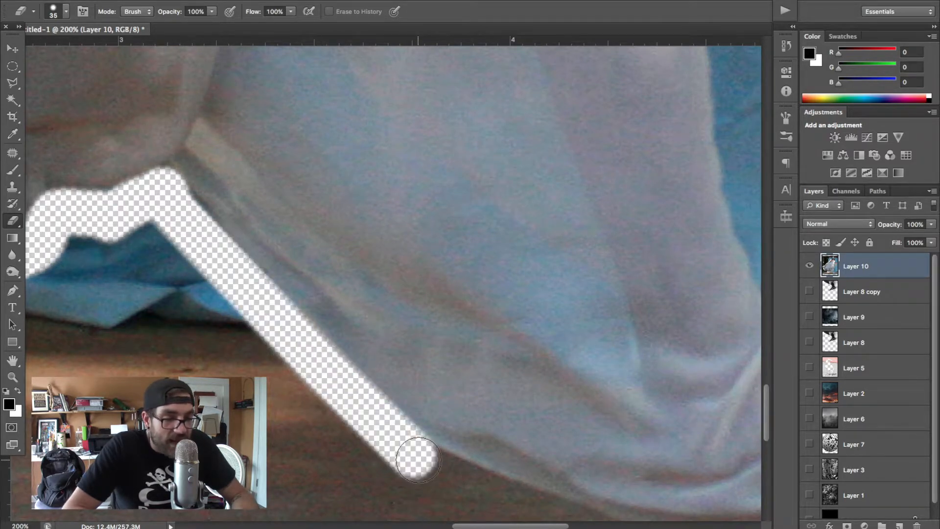
# Erase the floor along the skirt's bottom hem toward the dancer's front foot
pyautogui.scroll(-4, 482, 349)
pyautogui.hscroll(2, 483, 349)
pyautogui.keyDown('shift'); pyautogui.click(496, 354); pyautogui.keyUp('shift')
pyautogui.moveTo(496, 354); pyautogui.dragTo(675, 390)
pyautogui.hscroll(4, 674, 391)
pyautogui.scroll(-1, 674, 391)
# Erase the floor around the dancer's front foot, under the sole, around the toes and back up to the ankle fabric
pyautogui.moveTo(538, 368)
pyautogui.mouseDown()
pyautogui.moveTo(531, 357)
pyautogui.moveTo(550, 347)
pyautogui.moveTo(682, 361)
pyautogui.moveTo(721, 352)
pyautogui.mouseUp()
pyautogui.hscroll(3, 722, 352)
pyautogui.scroll(1, 721, 352)
pyautogui.moveTo(596, 366)
pyautogui.mouseDown()
pyautogui.moveTo(660, 351)
pyautogui.moveTo(666, 326)
pyautogui.moveTo(624, 355)
pyautogui.moveTo(657, 330)
pyautogui.moveTo(669, 300)
pyautogui.moveTo(629, 266)
pyautogui.moveTo(592, 270)
pyautogui.moveTo(559, 257)
pyautogui.mouseUp()
pyautogui.moveTo(513, 232)
pyautogui.mouseDown()
pyautogui.moveTo(487, 207)
pyautogui.moveTo(480, 183)
pyautogui.mouseUp()
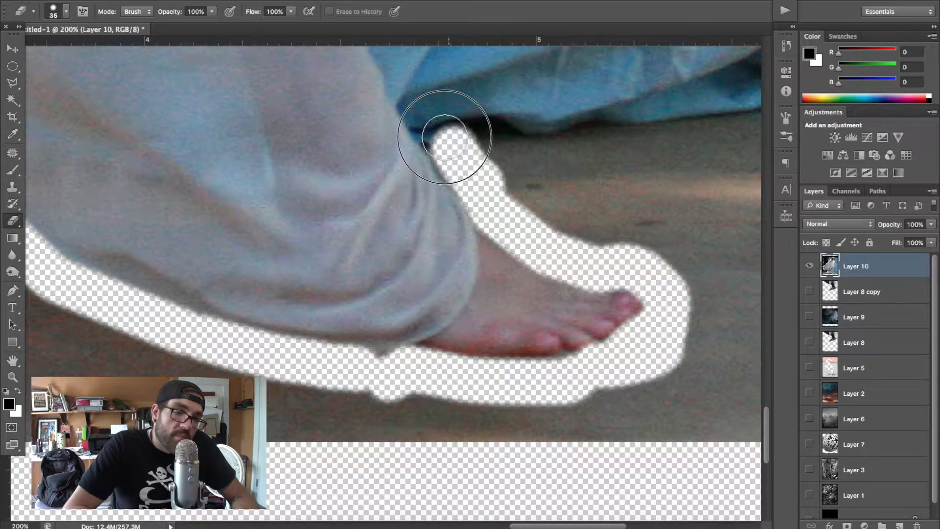
# Erase the blue backdrop along the skirt's edge from above the front foot up toward the held-out fabric
pyautogui.scroll(2, 432, 120)
pyautogui.hscroll(-2, 432, 120)
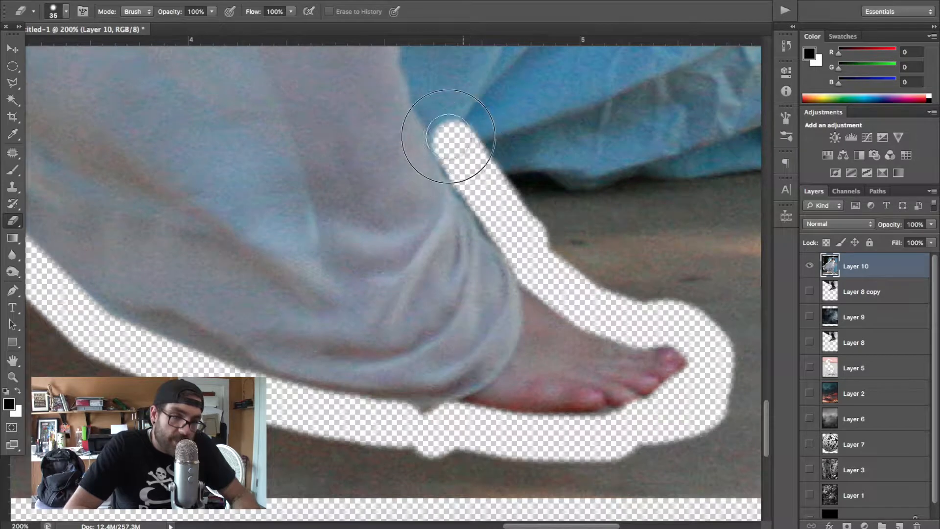
pyautogui.scroll(4, 429, 83)
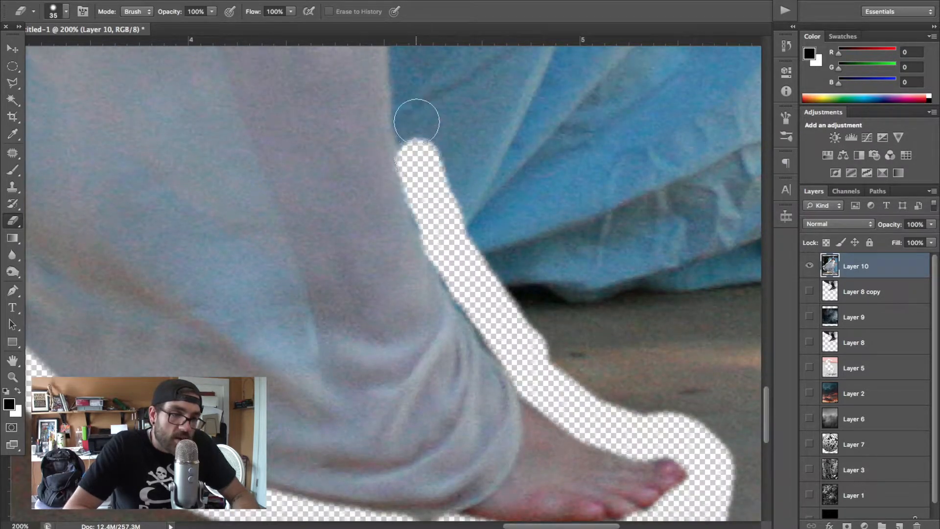
pyautogui.scroll(5, 407, 94)
pyautogui.hscroll(-1, 407, 93)
pyautogui.keyDown('shift'); pyautogui.click(413, 147); pyautogui.keyUp('shift')
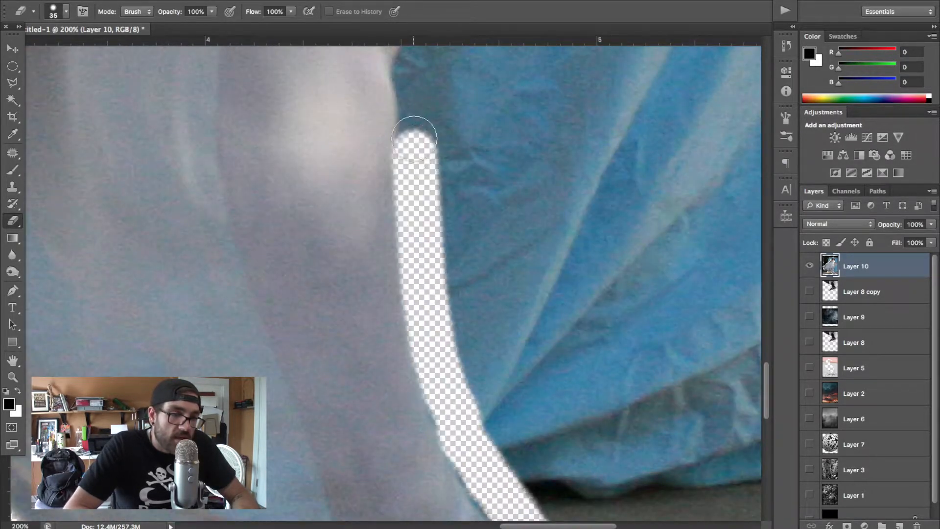
pyautogui.keyDown('shift'); pyautogui.click(414, 59); pyautogui.keyUp('shift')
pyautogui.scroll(5, 409, 78)
pyautogui.moveTo(423, 168)
pyautogui.mouseDown()
pyautogui.moveTo(405, 146)
pyautogui.moveTo(414, 105)
pyautogui.mouseUp()
pyautogui.scroll(5, 414, 107)
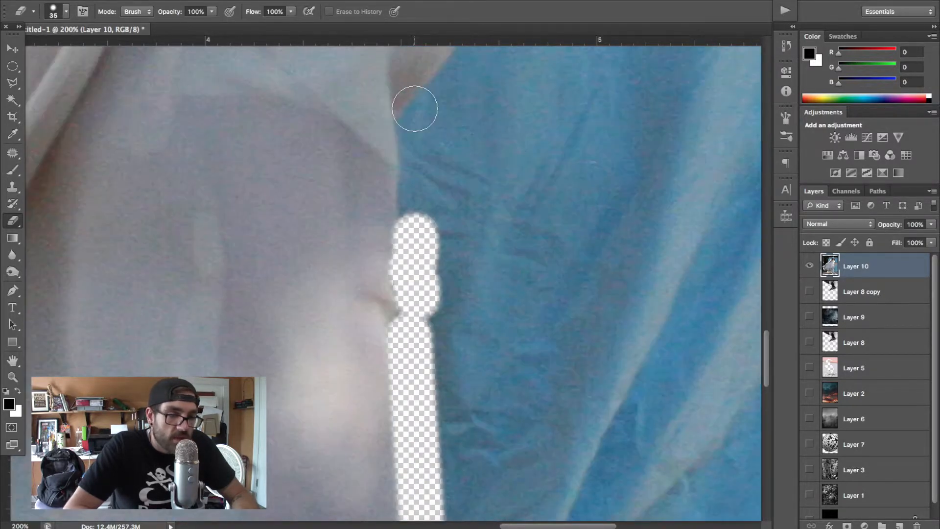
# Erase the backdrop at the corner where the skirt meets the lower end of the held-out fabric
pyautogui.keyDown('shift'); pyautogui.click(411, 126); pyautogui.keyUp('shift')
pyautogui.scroll(3, 413, 126)
pyautogui.hscroll(1, 414, 125)
pyautogui.keyDown('shift'); pyautogui.click(493, 87); pyautogui.keyUp('shift')
pyautogui.scroll(15, 485, 118)
pyautogui.hscroll(1, 485, 118)
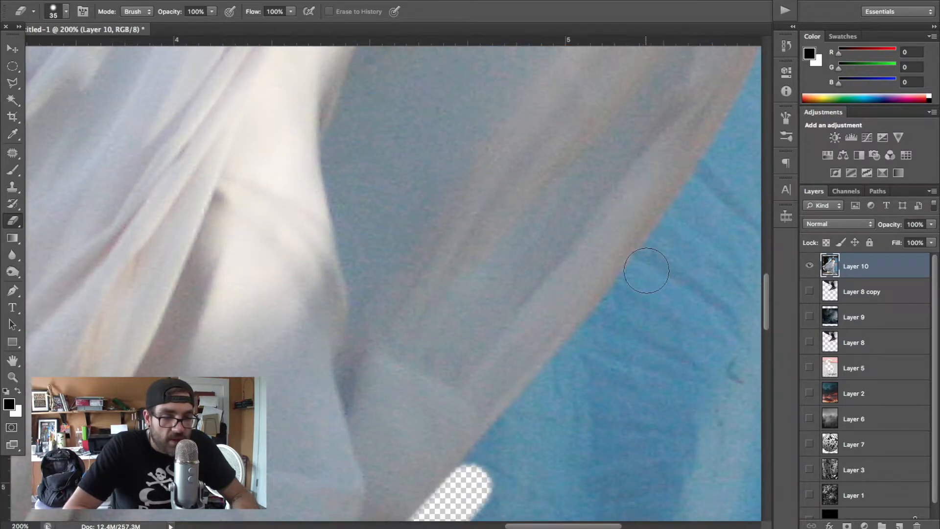
# Erase the blue backdrop along the outer edge of the held-out fabric up to just below the dancer's hand
pyautogui.keyDown('shift'); pyautogui.click(646, 270); pyautogui.keyUp('shift')
pyautogui.scroll(4, 646, 269)
pyautogui.hscroll(5, 645, 270)
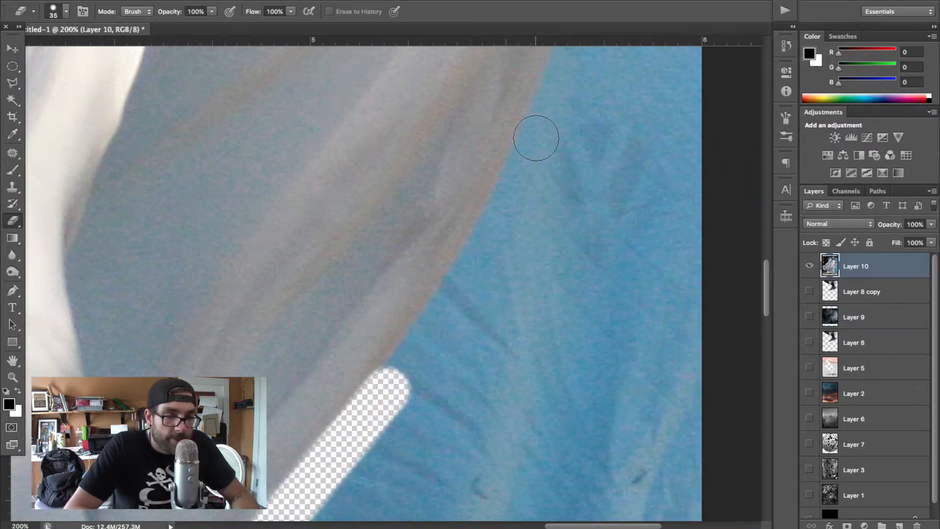
pyautogui.keyDown('shift'); pyautogui.click(536, 138); pyautogui.keyUp('shift')
pyautogui.scroll(4, 535, 137)
pyautogui.hscroll(1, 536, 137)
pyautogui.keyDown('shift'); pyautogui.click(527, 94); pyautogui.keyUp('shift')
pyautogui.scroll(7, 527, 94)
pyautogui.hscroll(1, 526, 94)
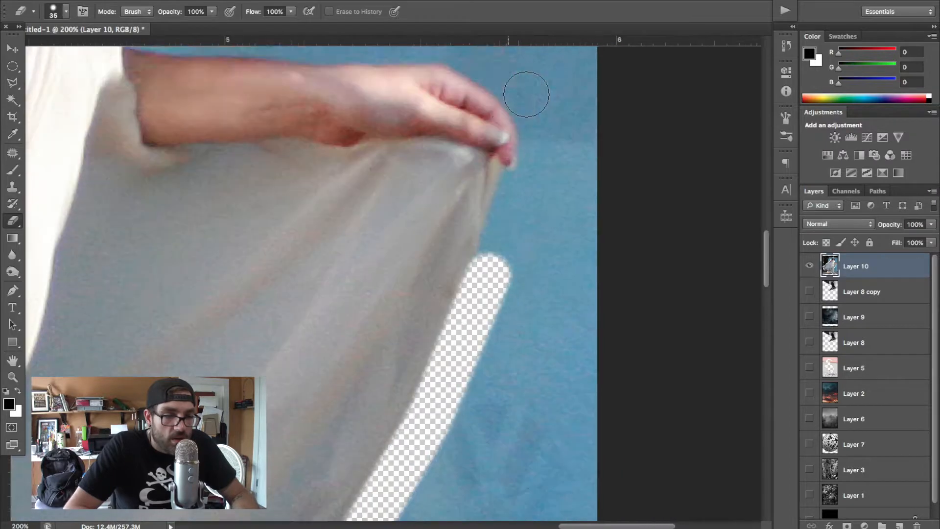
# Erase the blue backdrop from the held-out fabric's upper edge around the fingertips and over the back of the dancer's hand
pyautogui.keyDown('shift'); pyautogui.click(517, 189); pyautogui.keyUp('shift')
pyautogui.keyDown('shift'); pyautogui.click(550, 136); pyautogui.keyUp('shift')
pyautogui.hotkey('ctrl', '0')
pyautogui.press('z')
pyautogui.moveTo(513, 215); pyautogui.dragTo(457, 250)
pyautogui.hscroll(8, 458, 250)
pyautogui.scroll(-3, 458, 250)
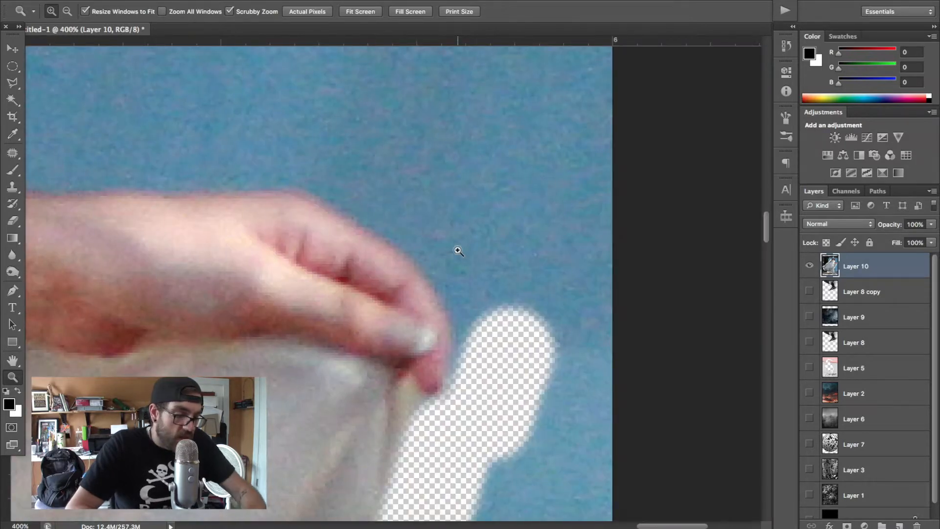
pyautogui.press('e')
pyautogui.moveTo(496, 327)
pyautogui.mouseDown()
pyautogui.moveTo(479, 261)
pyautogui.moveTo(403, 183)
pyautogui.moveTo(486, 276)
pyautogui.moveTo(389, 164)
pyautogui.moveTo(318, 145)
pyautogui.moveTo(406, 193)
pyautogui.moveTo(334, 156)
pyautogui.moveTo(237, 137)
pyautogui.mouseUp()
pyautogui.hscroll(-5, 237, 141)
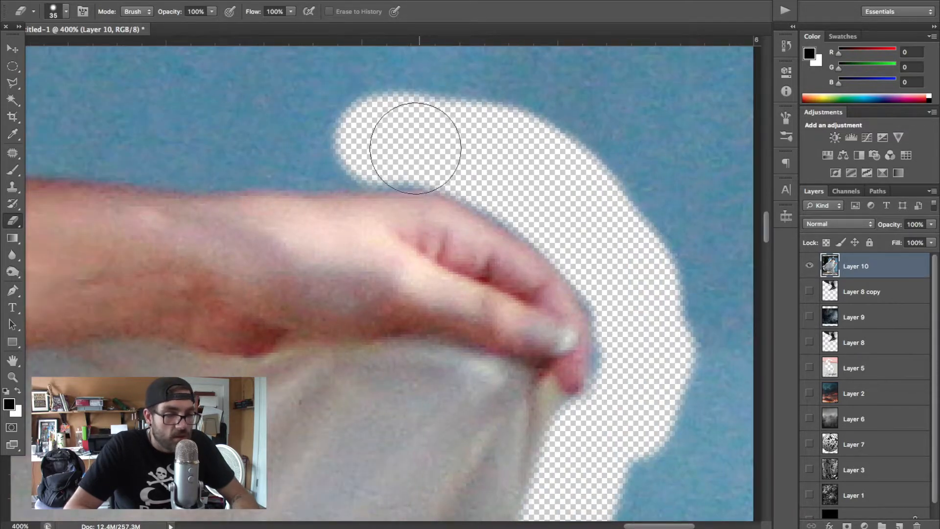
# Erase the backdrop along the top of the dancer's outstretched forearm and into the corner at her waist
pyautogui.keyDown('shift'); pyautogui.click(184, 148); pyautogui.keyUp('shift')
pyautogui.hscroll(-10, 171, 146)
pyautogui.keyDown('shift'); pyautogui.click(228, 135); pyautogui.keyUp('shift')
pyautogui.hscroll(-4, 228, 134)
pyautogui.moveTo(304, 157)
pyautogui.mouseDown()
pyautogui.moveTo(257, 150)
pyautogui.moveTo(286, 103)
pyautogui.mouseUp()
pyautogui.scroll(6, 286, 103)
pyautogui.moveTo(303, 156); pyautogui.dragTo(347, 92)
# Erase the backdrop along the side of the white bodice up to the hair tips, clearing the leftover area above the forearm
pyautogui.scroll(1, 347, 90)
pyautogui.scroll(6, 347, 91)
pyautogui.moveTo(319, 227)
pyautogui.mouseDown()
pyautogui.moveTo(353, 123)
pyautogui.moveTo(354, 98)
pyautogui.mouseUp()
pyautogui.moveTo(356, 316)
pyautogui.mouseDown()
pyautogui.moveTo(277, 359)
pyautogui.moveTo(363, 366)
pyautogui.moveTo(462, 328)
pyautogui.moveTo(525, 322)
pyautogui.moveTo(444, 270)
pyautogui.moveTo(412, 271)
pyautogui.moveTo(503, 335)
pyautogui.moveTo(580, 358)
pyautogui.moveTo(593, 343)
pyautogui.mouseUp()
pyautogui.scroll(6, 593, 343)
pyautogui.moveTo(324, 255)
pyautogui.mouseDown()
pyautogui.moveTo(361, 230)
pyautogui.moveTo(360, 189)
pyautogui.moveTo(329, 132)
pyautogui.mouseUp()
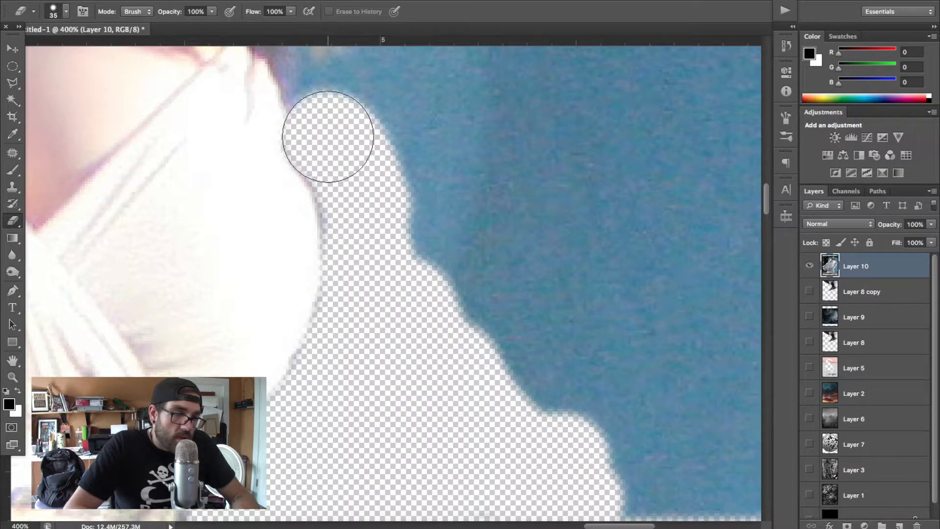
pyautogui.scroll(8, 329, 132)
pyautogui.hscroll(-2, 330, 132)
pyautogui.moveTo(404, 340)
pyautogui.mouseDown()
pyautogui.moveTo(382, 337)
pyautogui.moveTo(440, 344)
pyautogui.moveTo(409, 357)
pyautogui.mouseUp()
pyautogui.click(421, 395)
# Erase a wider patch of blue backdrop just outside the hair tips beside the bodice
pyautogui.press('x')
pyautogui.scroll(-5, 426, 394)
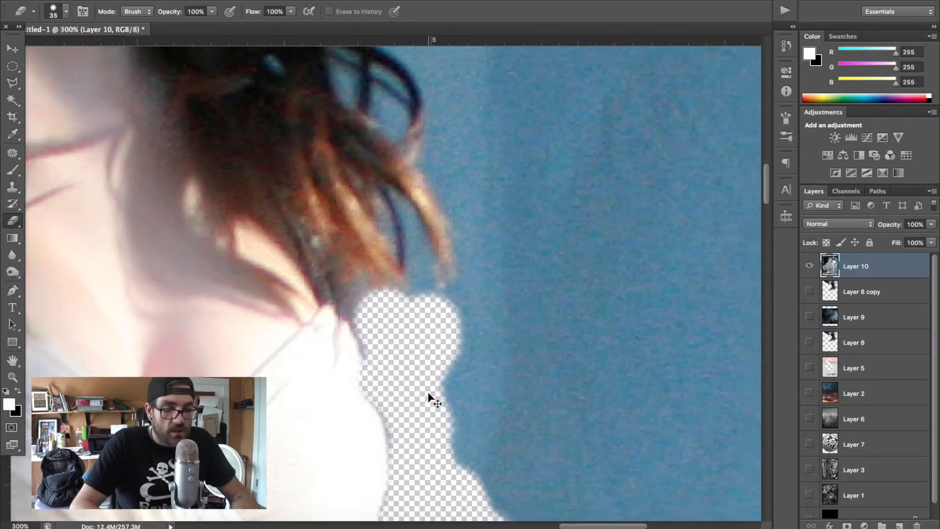
pyautogui.scroll(3, 429, 395)
pyautogui.hscroll(-1, 429, 394)
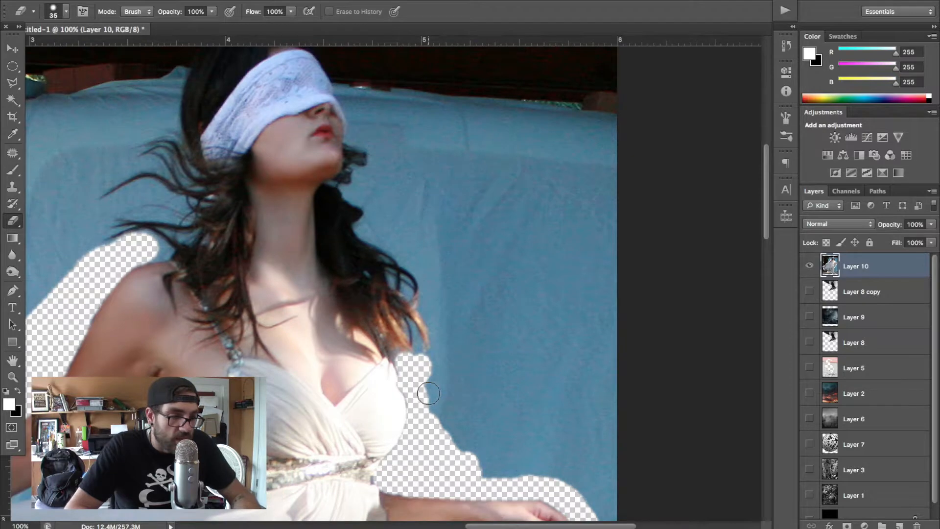
pyautogui.scroll(3, 429, 398)
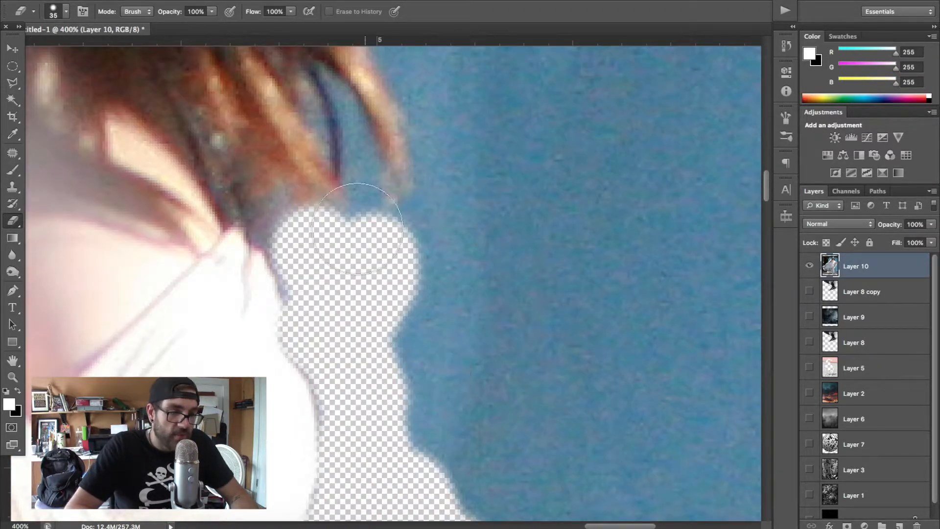
pyautogui.moveTo(431, 273)
pyautogui.mouseDown()
pyautogui.moveTo(446, 256)
pyautogui.moveTo(425, 249)
pyautogui.mouseUp()
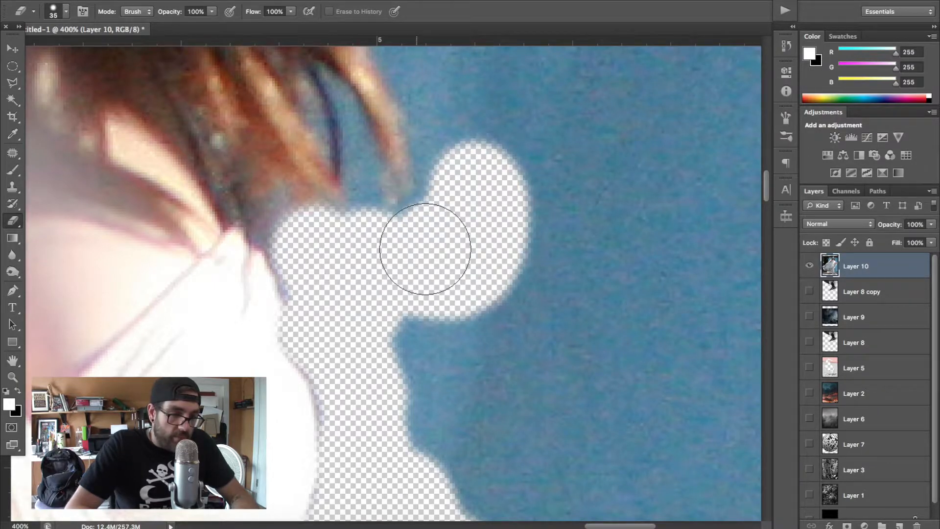
# Shrink the eraser to 9 px and erase the backdrop between and around the lowest hair tips
pyautogui.press('w')
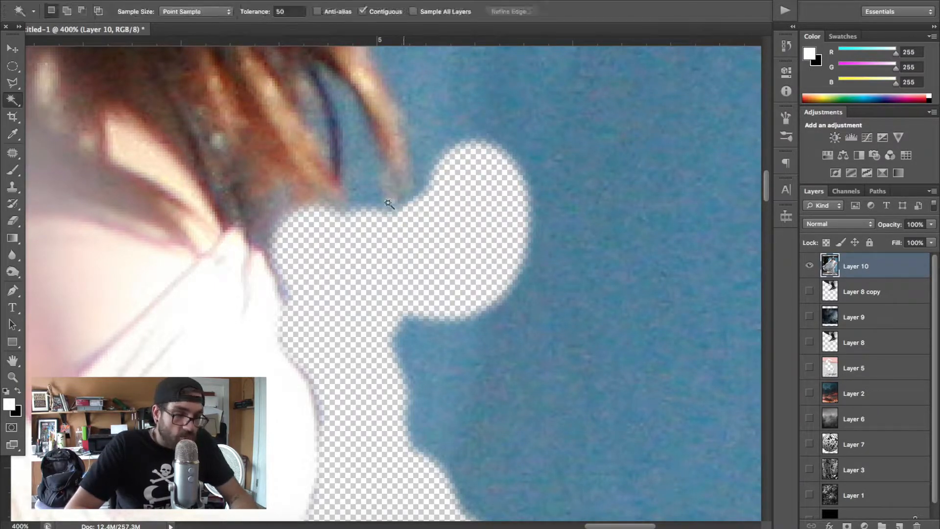
pyautogui.press('e')
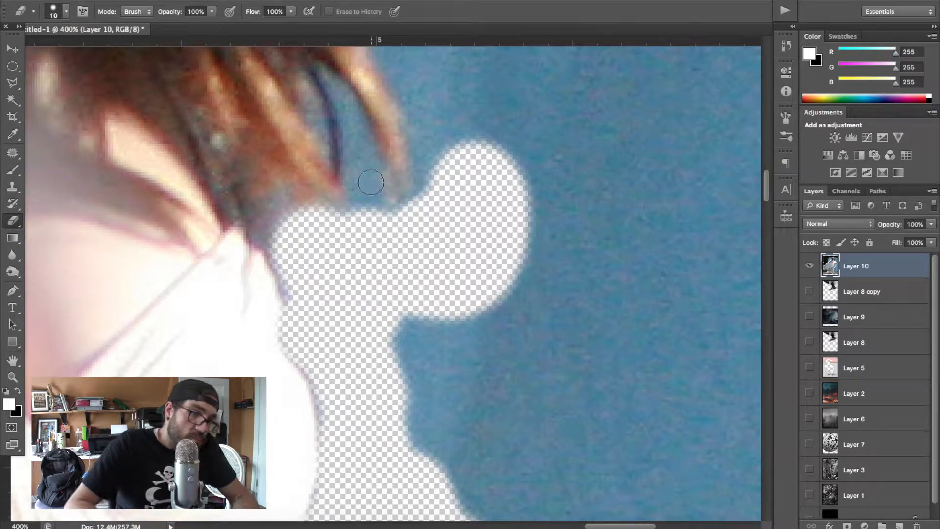
pyautogui.moveTo(324, 73)
pyautogui.mouseDown()
pyautogui.moveTo(360, 114)
pyautogui.moveTo(393, 212)
pyautogui.mouseUp()
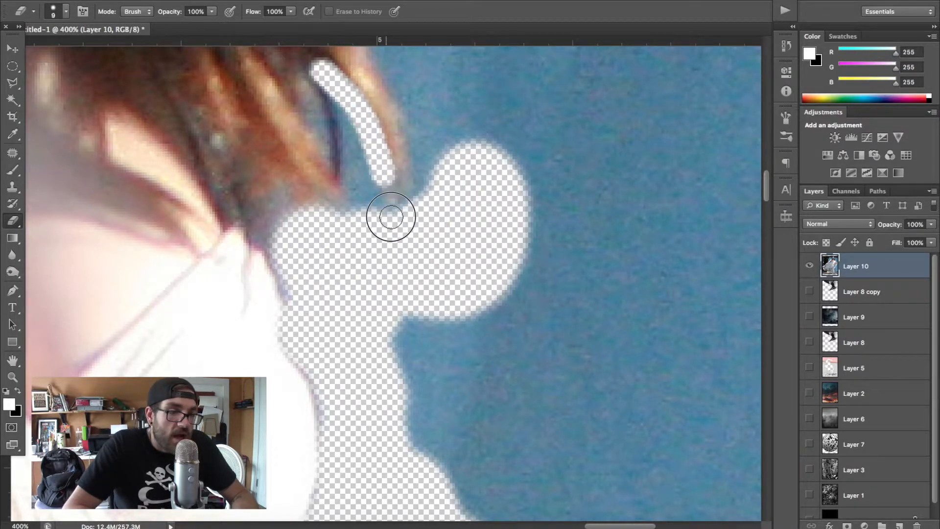
pyautogui.moveTo(338, 103)
pyautogui.mouseDown()
pyautogui.moveTo(370, 215)
pyautogui.moveTo(362, 151)
pyautogui.moveTo(356, 198)
pyautogui.moveTo(326, 249)
pyautogui.moveTo(282, 248)
pyautogui.moveTo(347, 213)
pyautogui.mouseUp()
pyautogui.press('[')
pyautogui.press('[')
pyautogui.moveTo(425, 195)
pyautogui.mouseDown()
pyautogui.moveTo(414, 127)
pyautogui.moveTo(395, 101)
pyautogui.mouseUp()
# Erase a thin band of backdrop along the outer edge of the curls, from the hair tips up toward the neck
pyautogui.scroll(5, 394, 108)
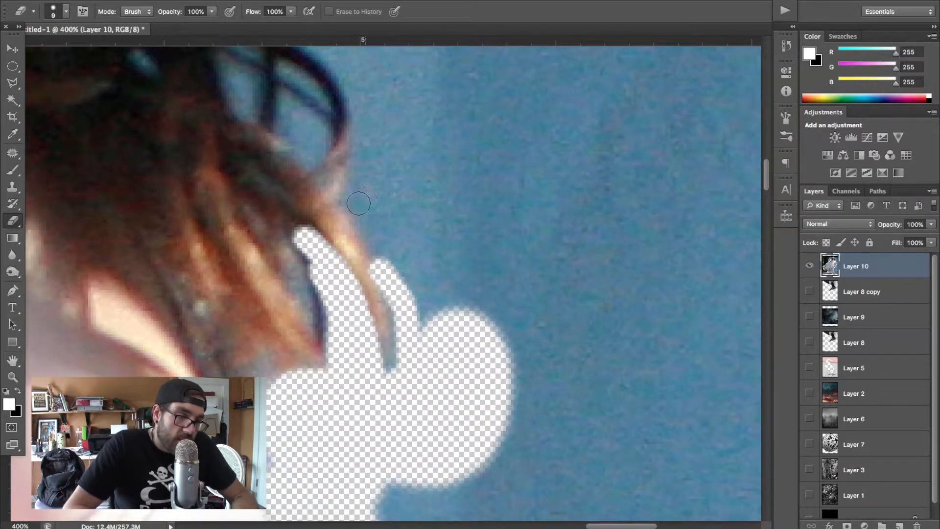
pyautogui.moveTo(349, 204)
pyautogui.mouseDown()
pyautogui.moveTo(390, 264)
pyautogui.moveTo(358, 198)
pyautogui.moveTo(366, 66)
pyautogui.mouseUp()
pyautogui.scroll(4, 366, 66)
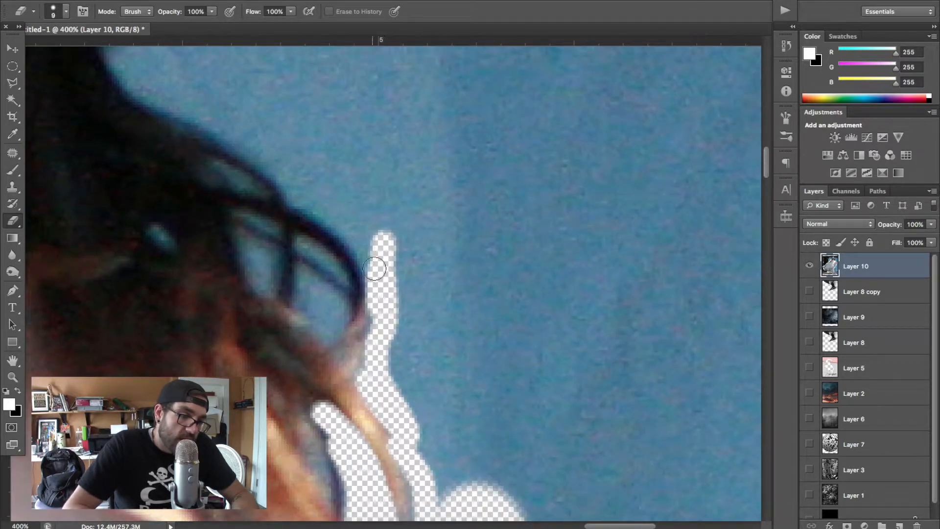
pyautogui.moveTo(341, 224)
pyautogui.mouseDown()
pyautogui.moveTo(293, 196)
pyautogui.moveTo(319, 210)
pyautogui.moveTo(237, 136)
pyautogui.moveTo(142, 93)
pyautogui.mouseUp()
pyautogui.scroll(3, 141, 90)
pyautogui.hscroll(-1, 147, 113)
pyautogui.moveTo(207, 168)
pyautogui.mouseDown()
pyautogui.moveTo(177, 118)
pyautogui.moveTo(226, 73)
pyautogui.mouseUp()
pyautogui.scroll(5, 227, 74)
pyautogui.hscroll(-1, 226, 73)
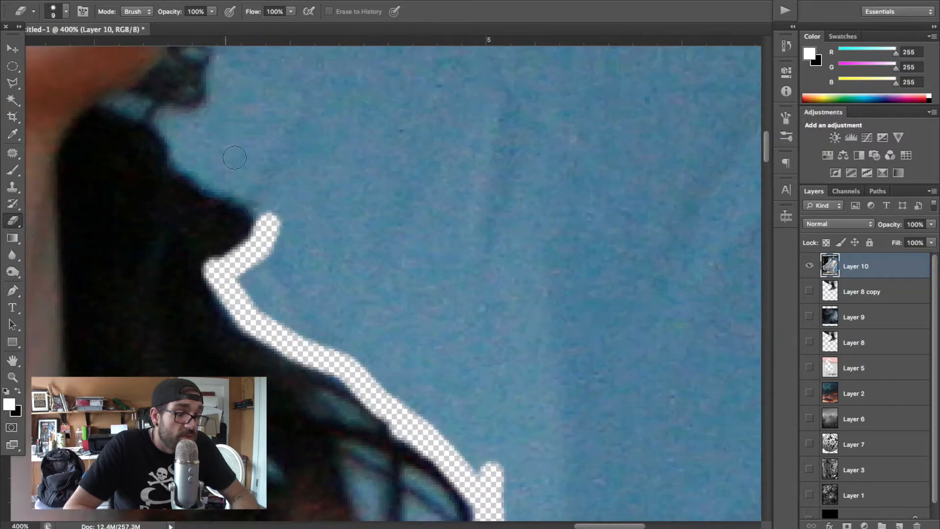
pyautogui.moveTo(263, 209)
pyautogui.mouseDown()
pyautogui.moveTo(183, 163)
pyautogui.moveTo(159, 114)
pyautogui.moveTo(108, 96)
pyautogui.mouseUp()
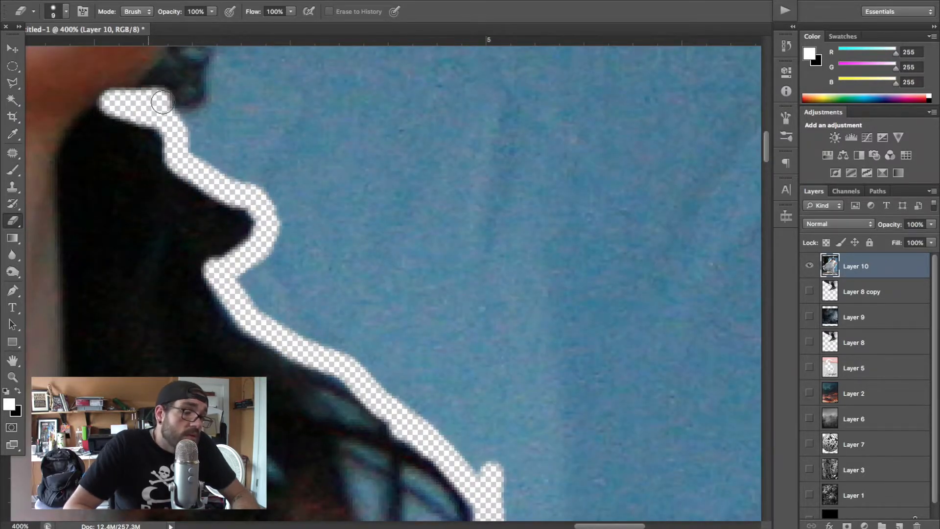
pyautogui.scroll(5, 163, 102)
pyautogui.hscroll(-1, 162, 102)
pyautogui.hotkey('ctrl', 'z')
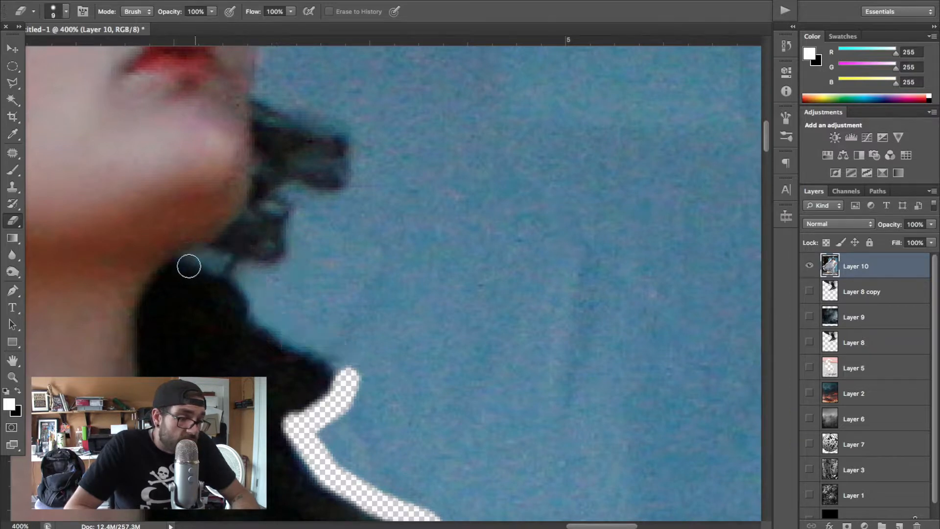
# Erase the backdrop around the hair beside the neck, the loose curls by the chin, and the face up to the blindfold
pyautogui.moveTo(196, 257)
pyautogui.mouseDown()
pyautogui.moveTo(230, 268)
pyautogui.moveTo(268, 315)
pyautogui.moveTo(355, 370)
pyautogui.mouseUp()
pyautogui.moveTo(256, 282)
pyautogui.mouseDown()
pyautogui.moveTo(287, 277)
pyautogui.moveTo(300, 250)
pyautogui.moveTo(299, 211)
pyautogui.moveTo(279, 202)
pyautogui.moveTo(291, 189)
pyautogui.moveTo(350, 195)
pyautogui.moveTo(361, 157)
pyautogui.moveTo(354, 124)
pyautogui.moveTo(261, 87)
pyautogui.mouseUp()
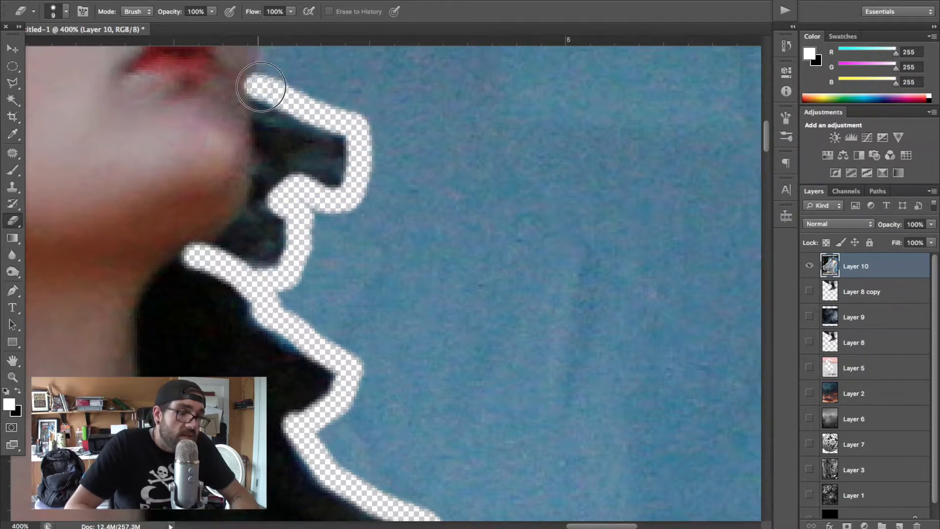
pyautogui.scroll(5, 261, 87)
pyautogui.moveTo(266, 258)
pyautogui.mouseDown()
pyautogui.moveTo(271, 175)
pyautogui.moveTo(226, 86)
pyautogui.mouseUp()
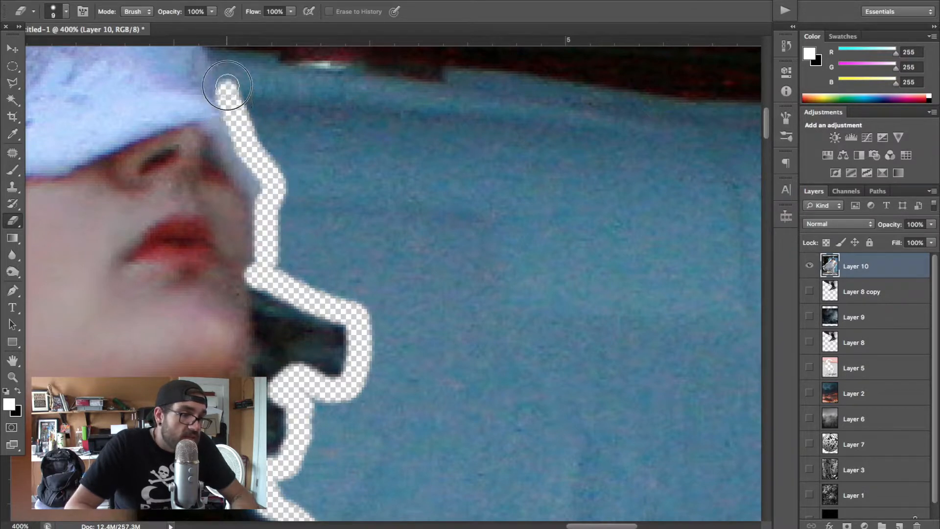
# Erase the background along the front edge of the blindfold in straight segments up to the forehead
pyautogui.scroll(5, 227, 87)
pyautogui.hscroll(-2, 226, 86)
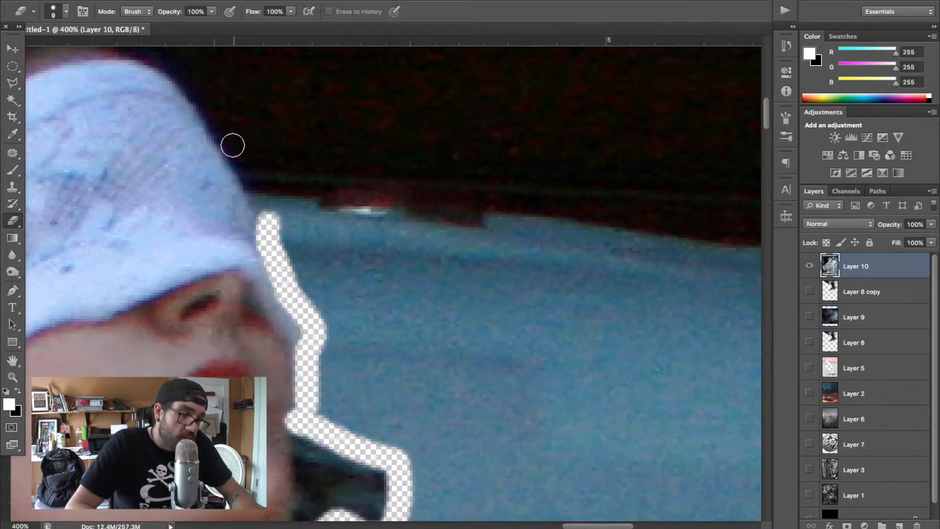
pyautogui.keyDown('shift'); pyautogui.click(233, 147); pyautogui.keyUp('shift')
pyautogui.hscroll(-3, 233, 147)
pyautogui.scroll(2, 232, 146)
pyautogui.keyDown('shift'); pyautogui.click(257, 122); pyautogui.keyUp('shift')
pyautogui.scroll(9, 252, 126)
pyautogui.hscroll(-10, 252, 126)
pyautogui.scroll(-9, 253, 125)
pyautogui.hscroll(4, 253, 126)
pyautogui.scroll(6, 287, 96)
pyautogui.hscroll(-8, 286, 97)
pyautogui.scroll(4, 287, 96)
pyautogui.scroll(-7, 354, 311)
pyautogui.hscroll(2, 355, 311)
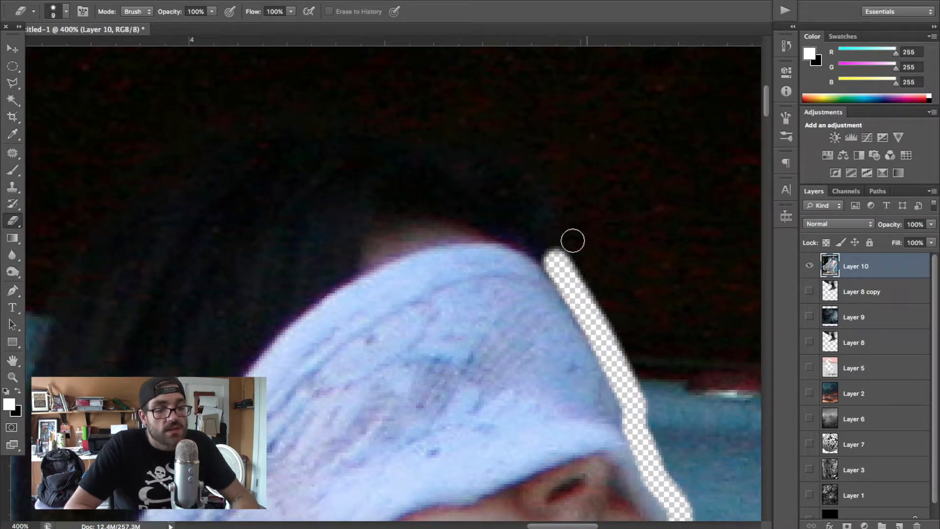
pyautogui.moveTo(551, 255)
pyautogui.mouseDown()
pyautogui.moveTo(487, 216)
pyautogui.moveTo(410, 196)
pyautogui.moveTo(336, 201)
pyautogui.moveTo(282, 218)
pyautogui.moveTo(225, 256)
pyautogui.moveTo(114, 379)
pyautogui.mouseUp()
pyautogui.scroll(-6, 113, 379)
pyautogui.hscroll(-4, 113, 379)
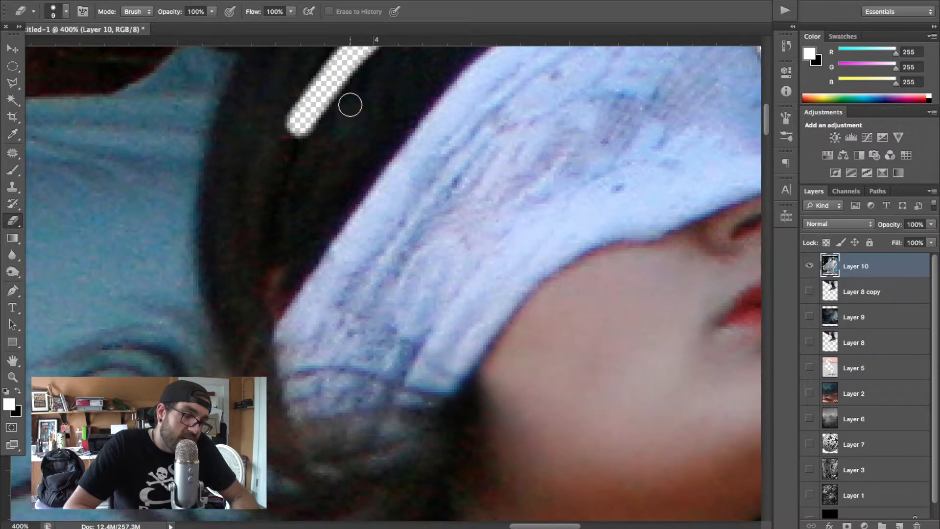
pyautogui.scroll(6, 350, 105)
pyautogui.hotkey('ctrl', 'z')
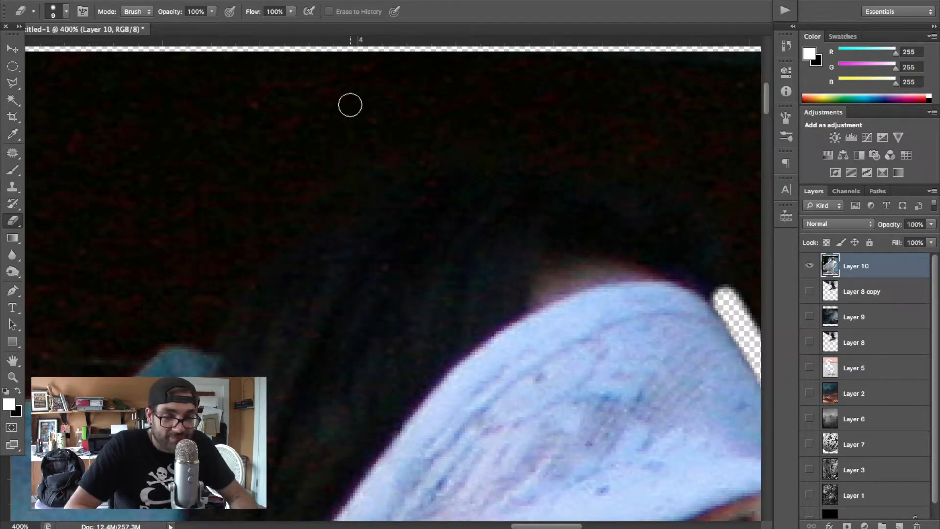
# Erase a band of dark background over the crown of the head and down the back of the hair
pyautogui.moveTo(726, 279)
pyautogui.mouseDown()
pyautogui.moveTo(643, 241)
pyautogui.moveTo(509, 201)
pyautogui.moveTo(360, 256)
pyautogui.moveTo(211, 350)
pyautogui.mouseUp()
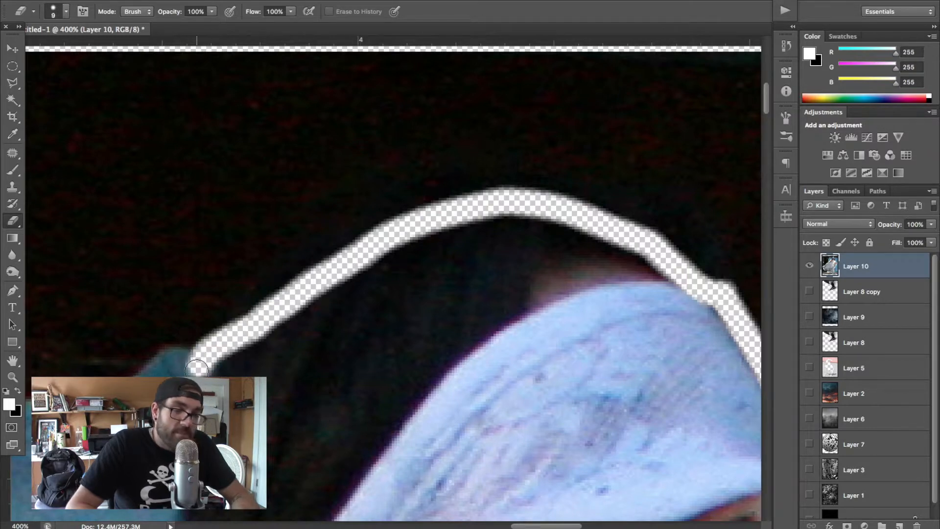
pyautogui.scroll(-5, 197, 367)
pyautogui.moveTo(219, 189)
pyautogui.mouseDown()
pyautogui.moveTo(193, 290)
pyautogui.moveTo(187, 365)
pyautogui.mouseUp()
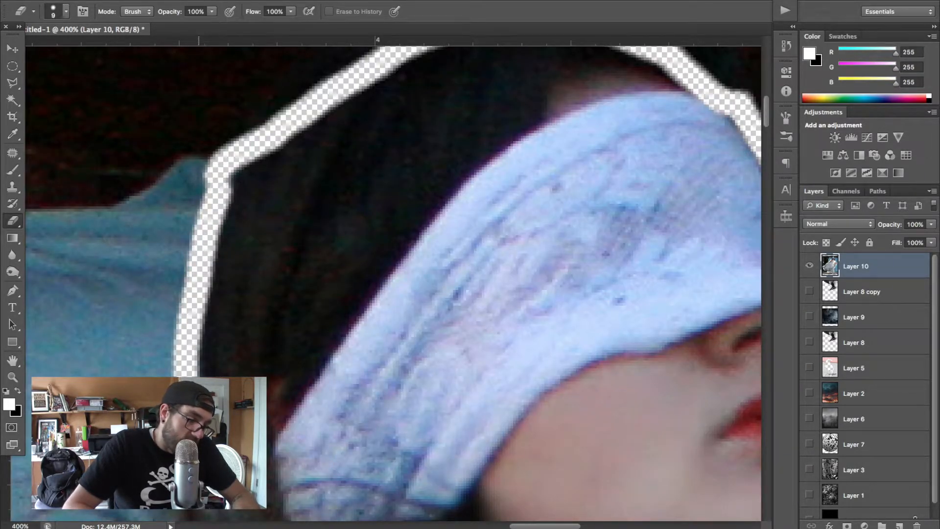
# Erase the backdrop around the windblown hair strands behind the head and down to the cleared area above the shoulder
pyautogui.moveTo(83, 443)
pyautogui.mouseDown()
pyautogui.moveTo(174, 249)
pyautogui.moveTo(91, 331)
pyautogui.moveTo(149, 315)
pyautogui.moveTo(216, 368)
pyautogui.moveTo(350, 278)
pyautogui.moveTo(468, 237)
pyautogui.mouseUp()
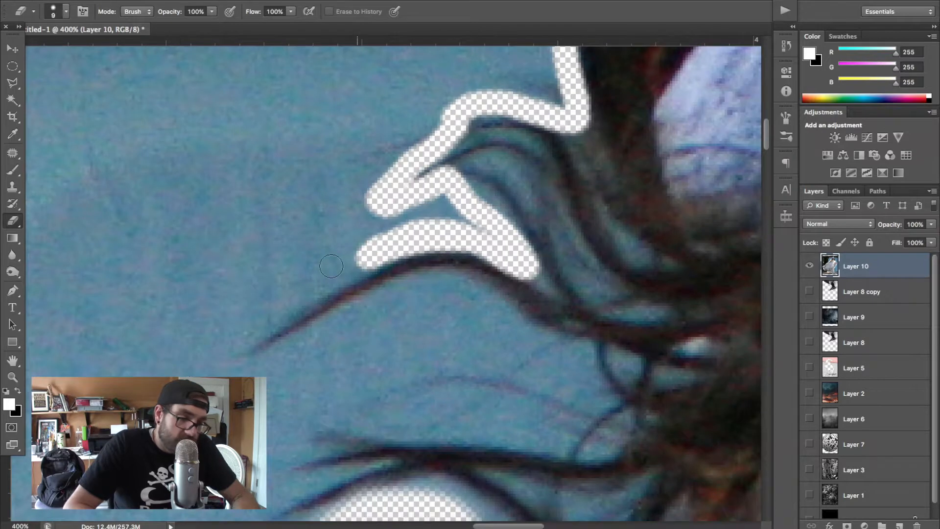
pyautogui.moveTo(270, 322)
pyautogui.mouseDown()
pyautogui.moveTo(242, 357)
pyautogui.moveTo(424, 280)
pyautogui.moveTo(473, 289)
pyautogui.moveTo(544, 341)
pyautogui.moveTo(586, 349)
pyautogui.moveTo(615, 414)
pyautogui.moveTo(615, 436)
pyautogui.moveTo(580, 451)
pyautogui.moveTo(316, 416)
pyautogui.moveTo(316, 444)
pyautogui.moveTo(277, 493)
pyautogui.moveTo(373, 466)
pyautogui.moveTo(294, 487)
pyautogui.moveTo(286, 450)
pyautogui.mouseUp()
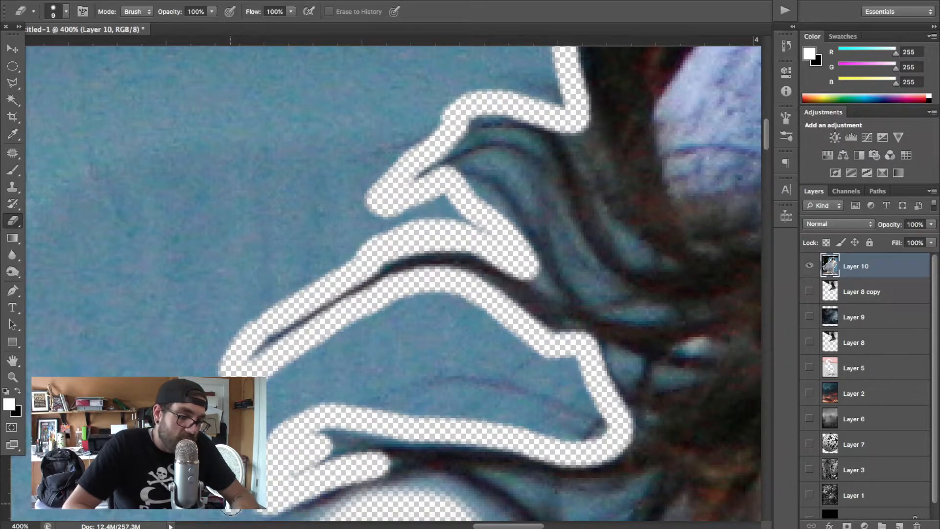
pyautogui.scroll(-5, 319, 336)
pyautogui.moveTo(448, 200)
pyautogui.mouseDown()
pyautogui.moveTo(283, 260)
pyautogui.moveTo(368, 219)
pyautogui.moveTo(451, 202)
pyautogui.moveTo(487, 211)
pyautogui.moveTo(548, 259)
pyautogui.moveTo(551, 301)
pyautogui.moveTo(393, 351)
pyautogui.moveTo(379, 343)
pyautogui.moveTo(532, 270)
pyautogui.moveTo(511, 292)
pyautogui.moveTo(504, 253)
pyautogui.moveTo(512, 239)
pyautogui.moveTo(481, 294)
pyautogui.mouseUp()
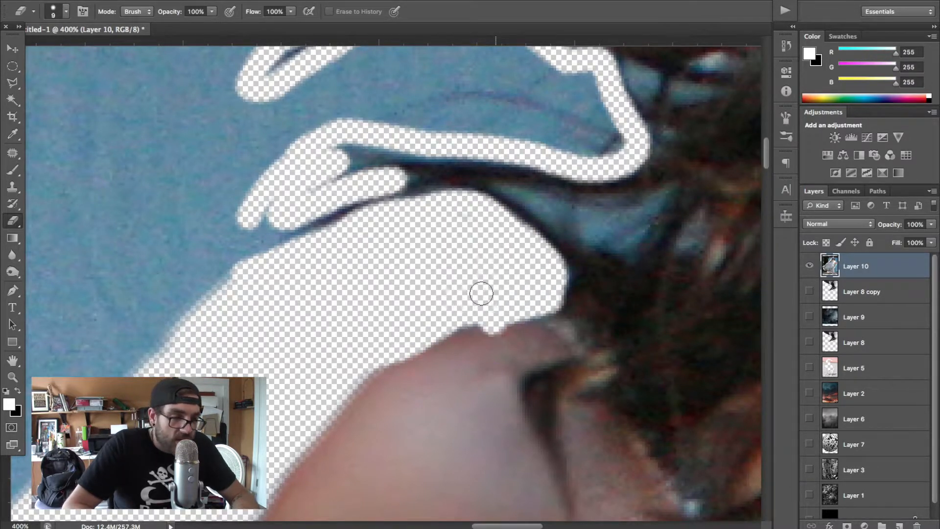
pyautogui.moveTo(369, 209)
pyautogui.mouseDown()
pyautogui.moveTo(301, 235)
pyautogui.moveTo(293, 221)
pyautogui.moveTo(263, 218)
pyautogui.moveTo(237, 284)
pyautogui.mouseUp()
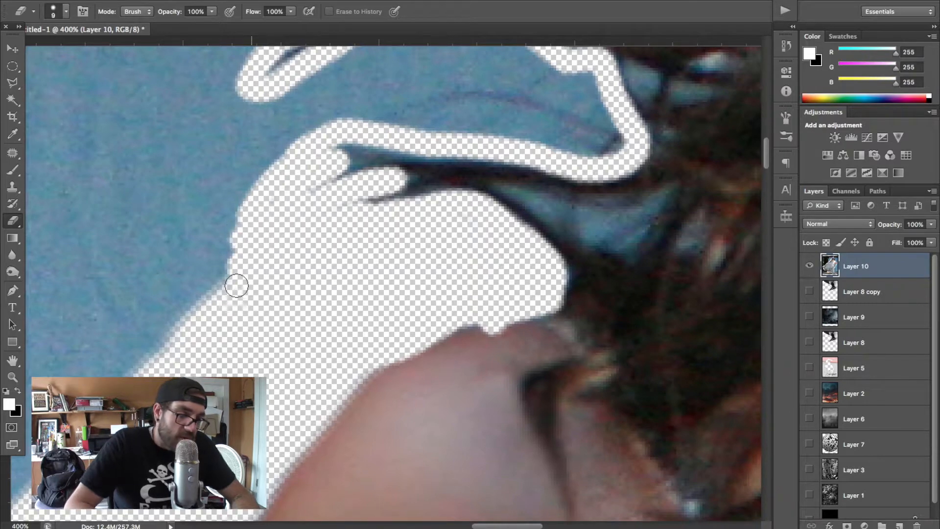
# Outline the dark wall area beside the skirt's back edge with the Polygonal Lasso, delete it and deselect
pyautogui.press('v')
pyautogui.hotkey('ctrl', '0')
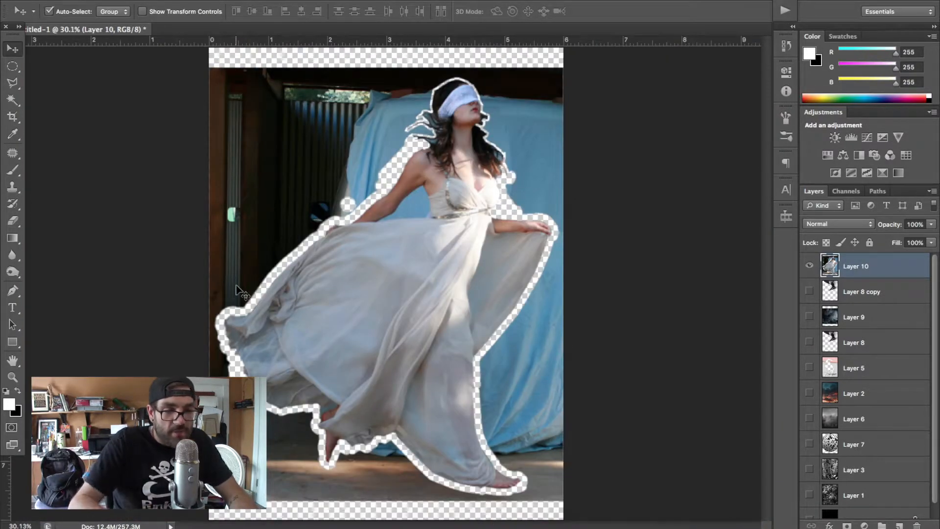
pyautogui.scroll(5, 237, 289)
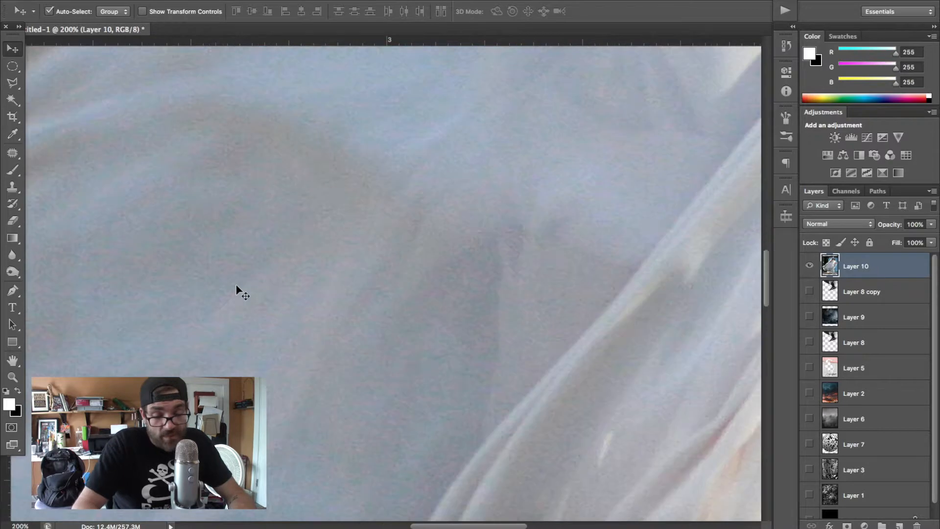
pyautogui.press('l')
pyautogui.moveTo(237, 289)
pyautogui.mouseDown()
pyautogui.moveTo(247, 297)
pyautogui.moveTo(431, 183)
pyautogui.moveTo(510, 117)
pyautogui.mouseUp()
pyautogui.hscroll(10, 615, 156)
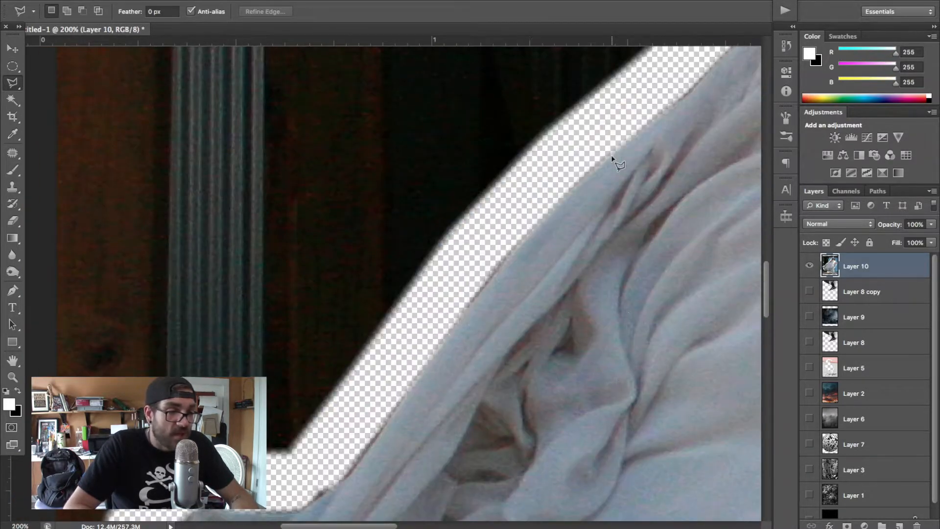
pyautogui.click(17, 87)
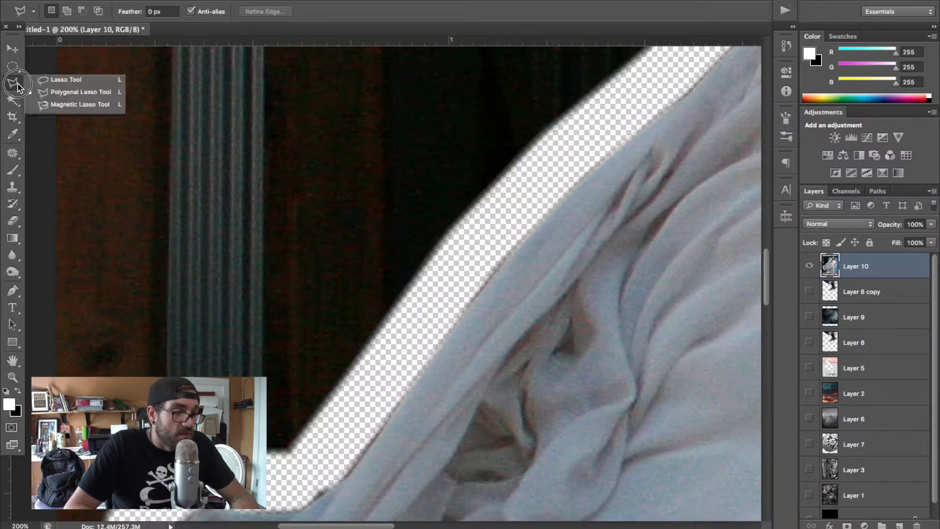
pyautogui.click(73, 92)
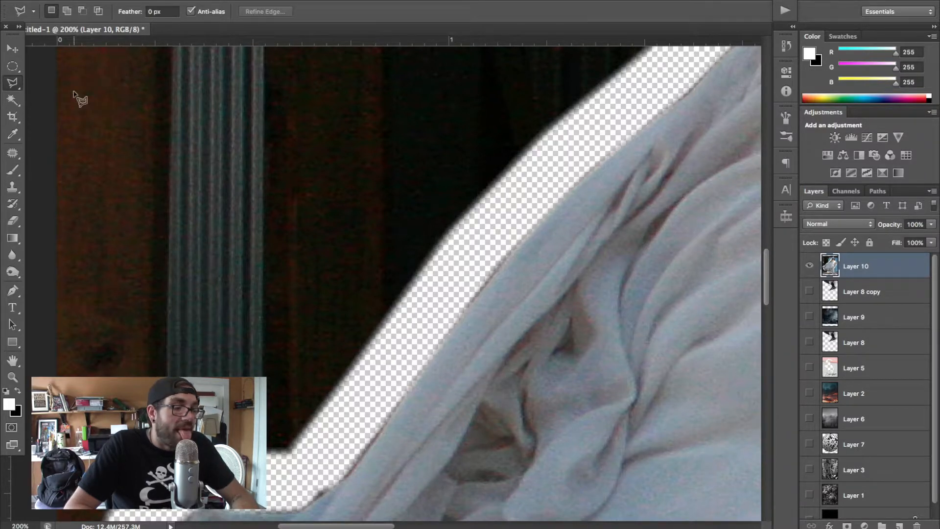
pyautogui.click(17, 86)
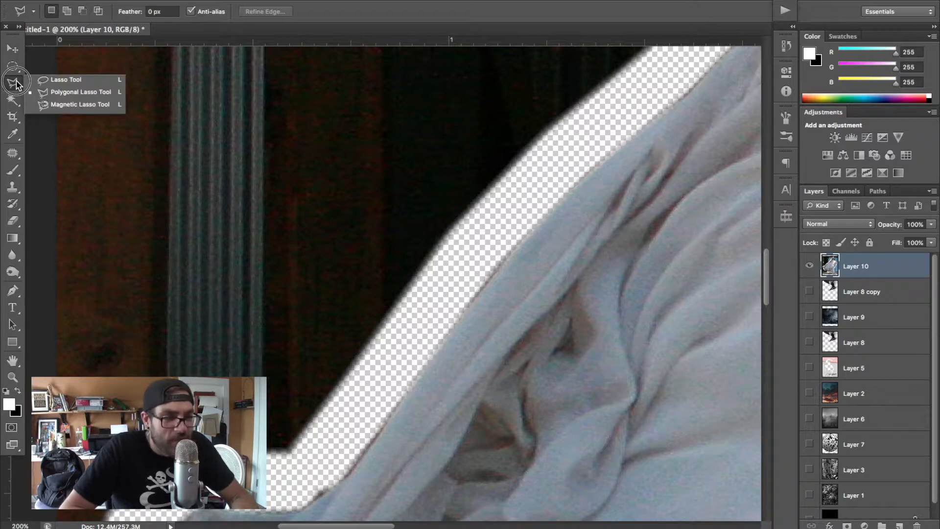
pyautogui.click(534, 144)
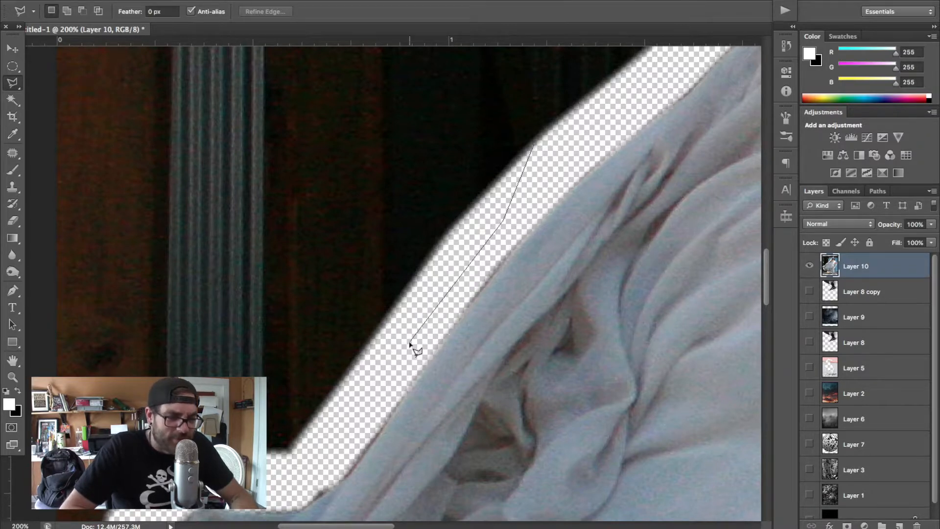
pyautogui.doubleClick(49, 253)
pyautogui.press('Delete')
pyautogui.hotkey('ctrl', 'd')
# Run a Polygonal Lasso outline from the cleared band behind the skirt, outside the canvas's side and upper edges, to above the dancer's head
pyautogui.hscroll(-5, 49, 254)
pyautogui.scroll(-4, 49, 254)
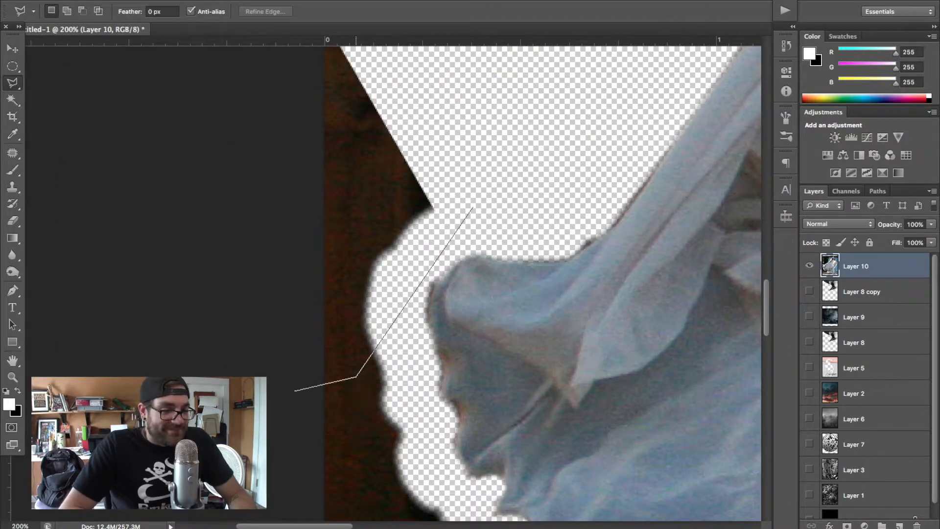
pyautogui.scroll(10, 304, 387)
pyautogui.hscroll(-2, 304, 387)
pyautogui.press('super+minus')
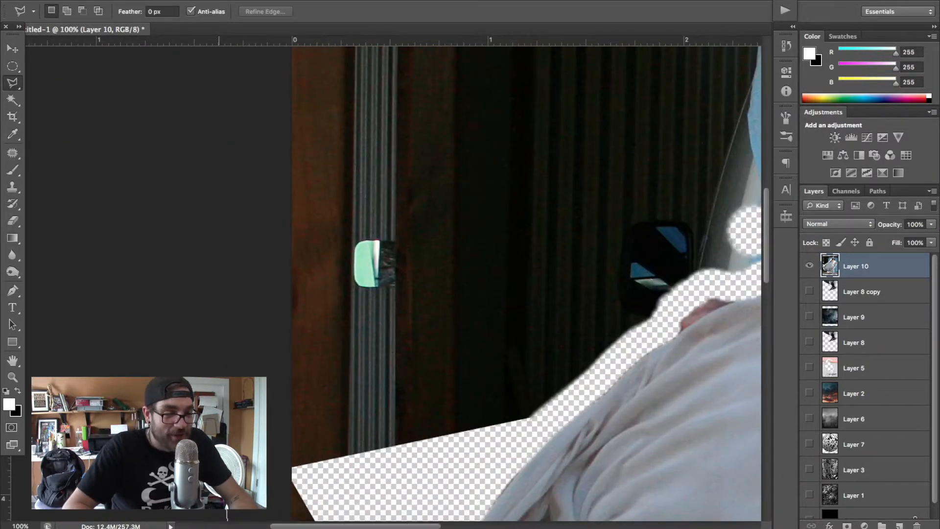
pyautogui.press('super+minus')
pyautogui.scroll(6, 394, 284)
pyautogui.click(248, 94)
pyautogui.hscroll(6, 571, 103)
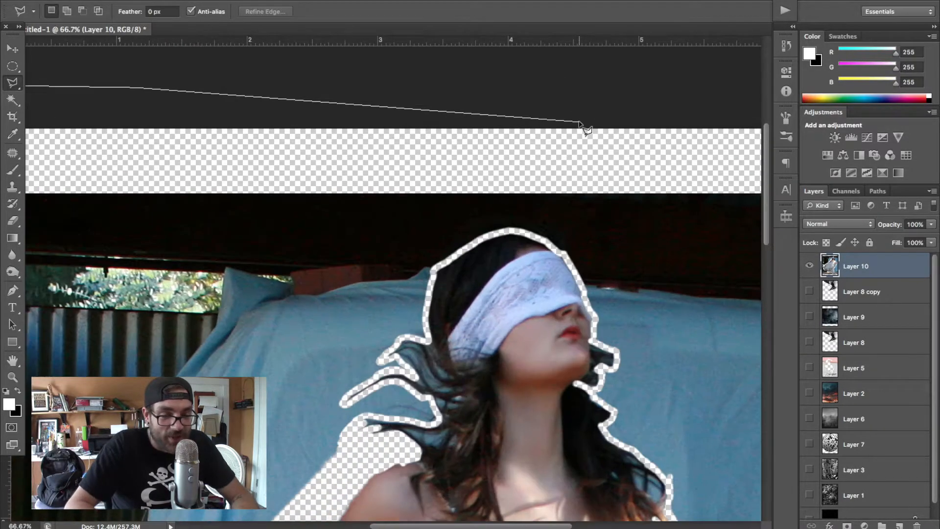
pyautogui.click(579, 123)
pyautogui.scroll(2, 580, 122)
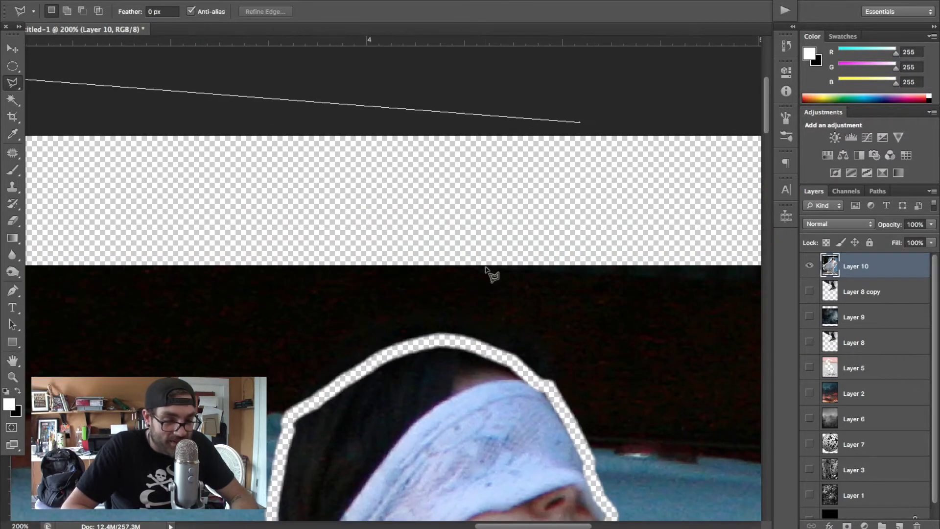
# Continue the lasso outline through the cleared band over the crown, down the back of the head and around the upper hair strands
pyautogui.click(398, 352)
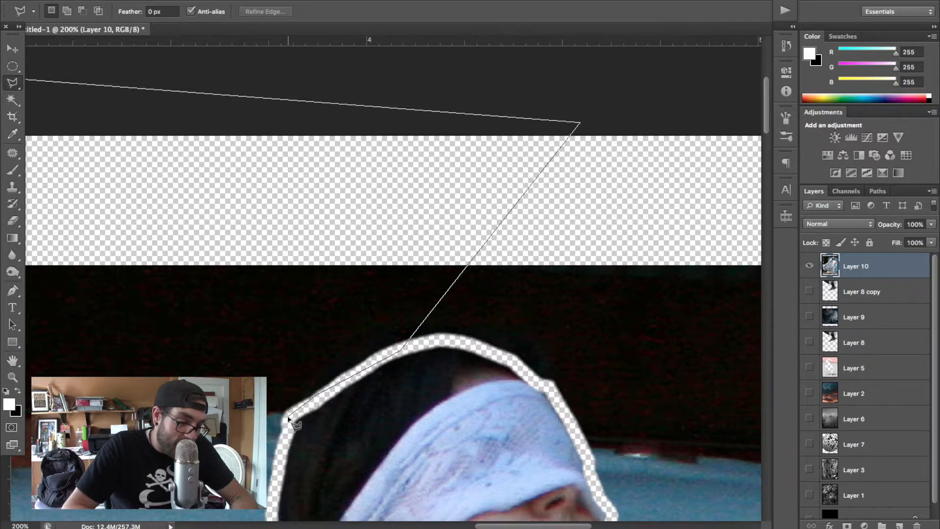
pyautogui.scroll(-5, 293, 422)
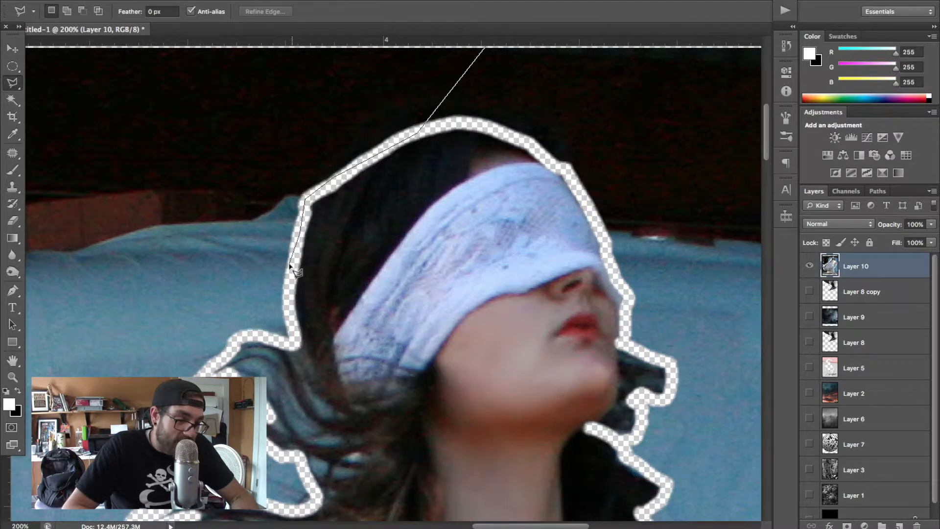
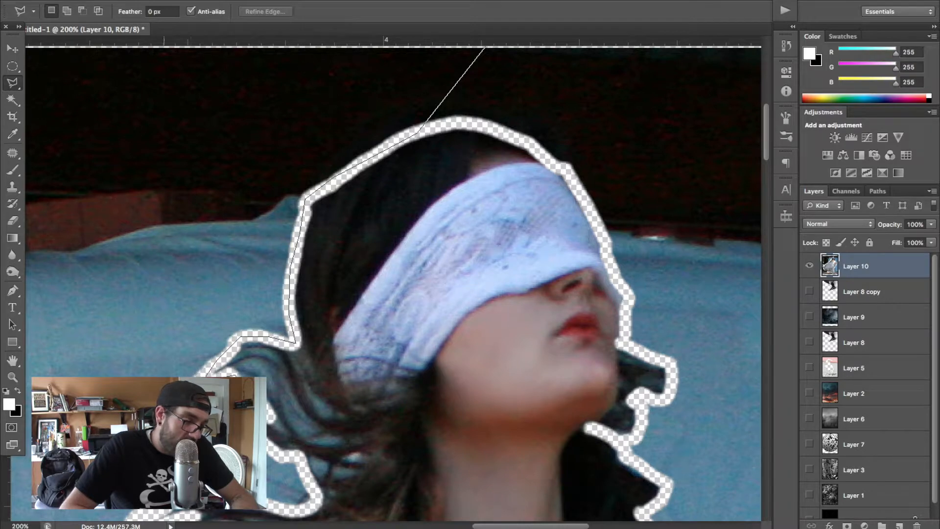
pyautogui.scroll(-8, 313, 196)
pyautogui.hscroll(-6, 313, 195)
pyautogui.scroll(5, 403, 152)
pyautogui.hscroll(2, 403, 151)
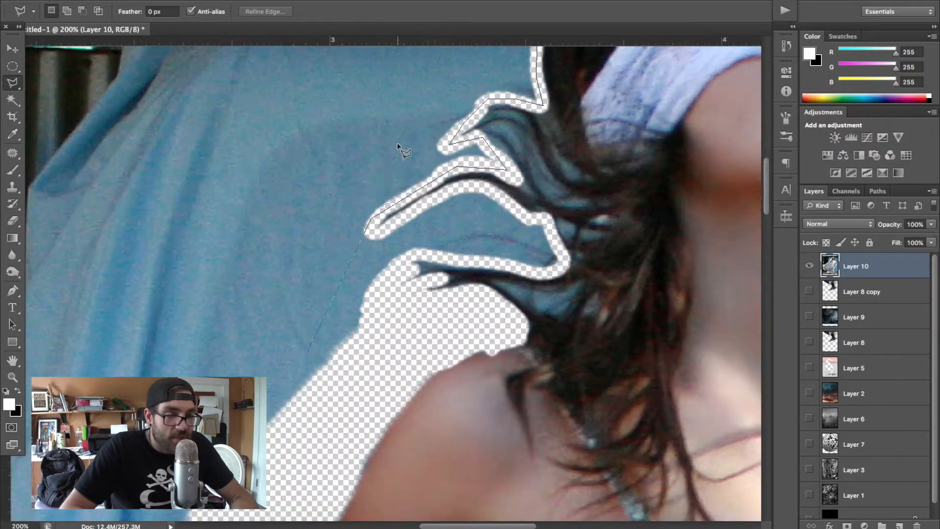
# Trace the lasso outline around the long hair strand's tip and through the gap above the lowest strand to the area over the shoulder
pyautogui.click(350, 271)
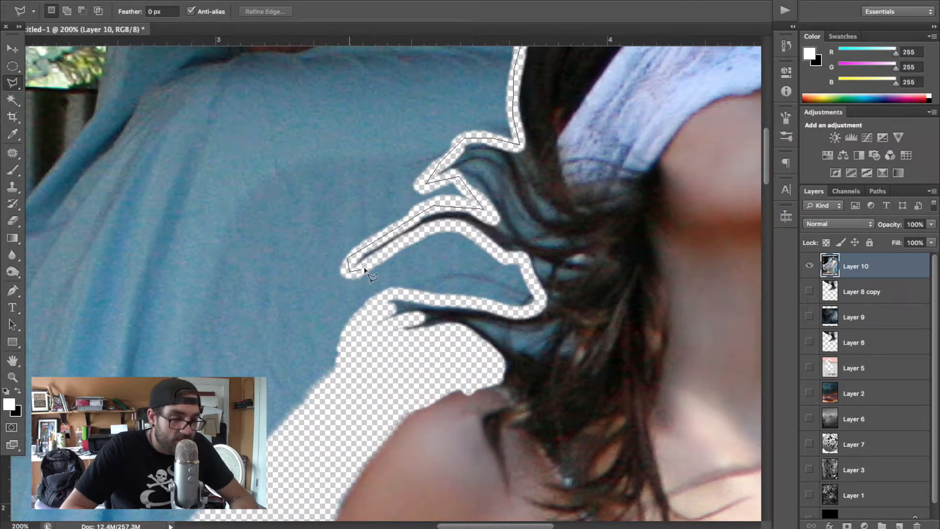
pyautogui.click(468, 226)
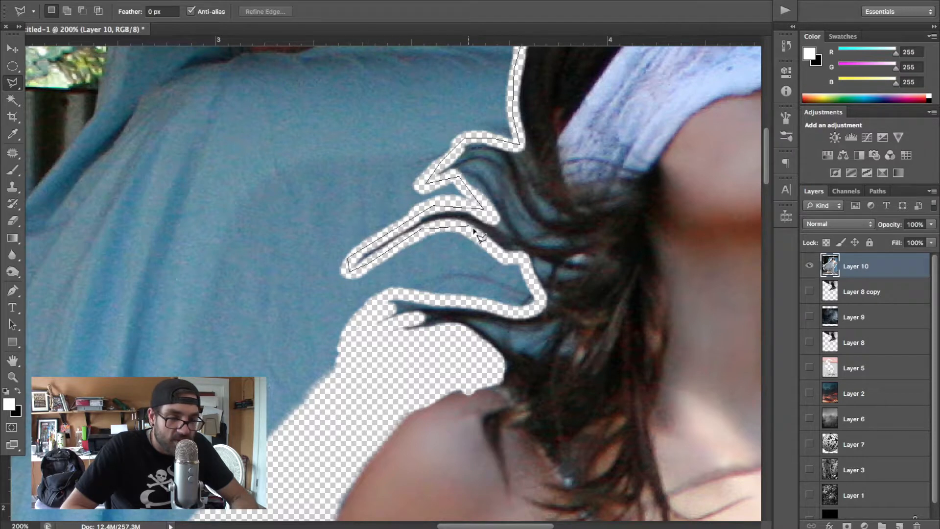
pyautogui.click(525, 260)
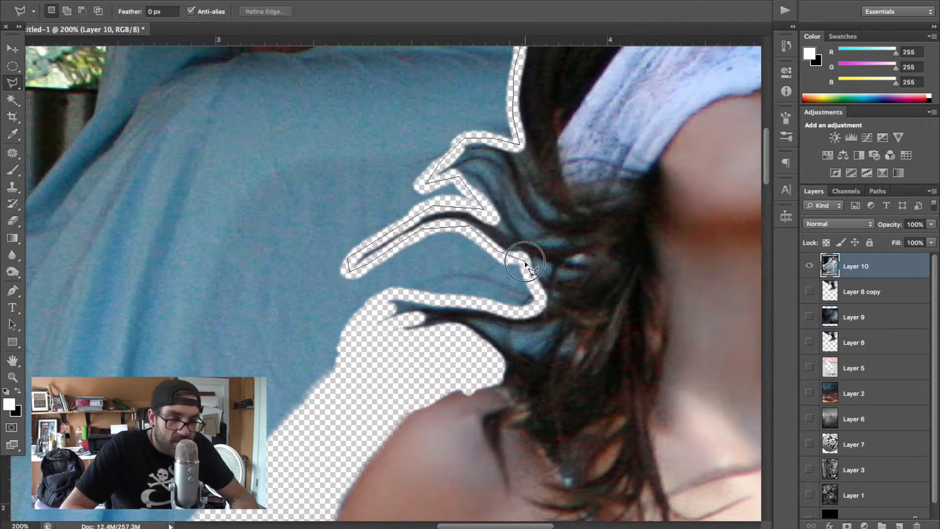
pyautogui.click(539, 304)
pyautogui.click(531, 310)
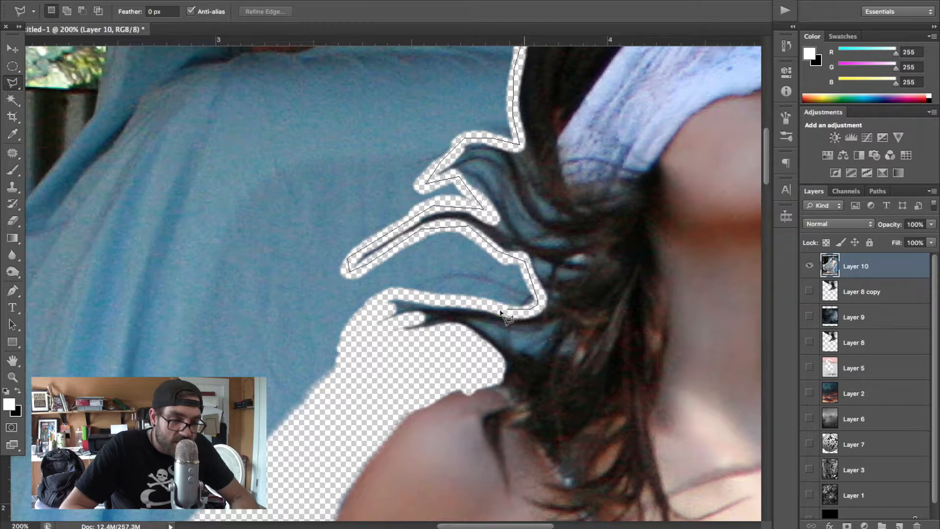
pyautogui.click(370, 306)
# Extend the lasso outline down the cleared band along the shoulder, arm and hand to the upper back edge of the skirt
pyautogui.click(345, 468)
pyautogui.scroll(-8, 346, 465)
pyautogui.hscroll(-3, 346, 465)
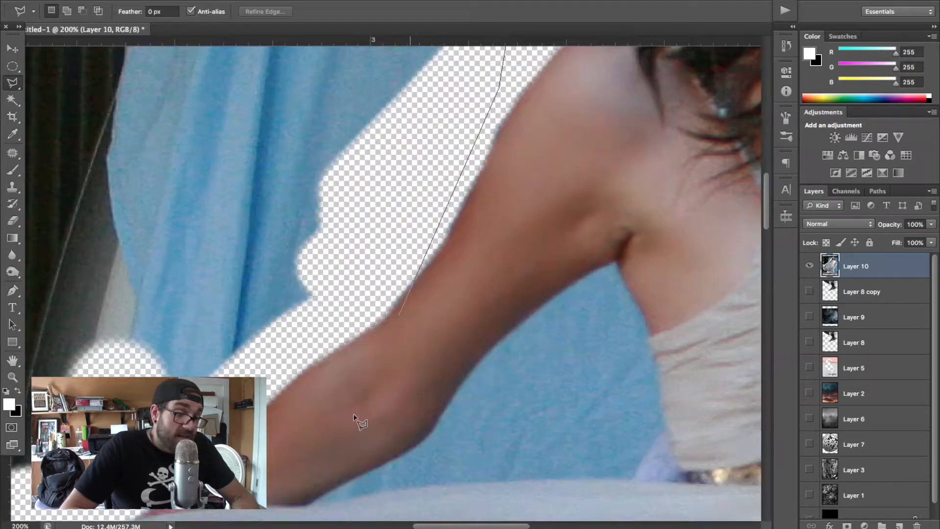
pyautogui.click(194, 450)
pyautogui.scroll(-5, 194, 450)
pyautogui.hscroll(-4, 194, 450)
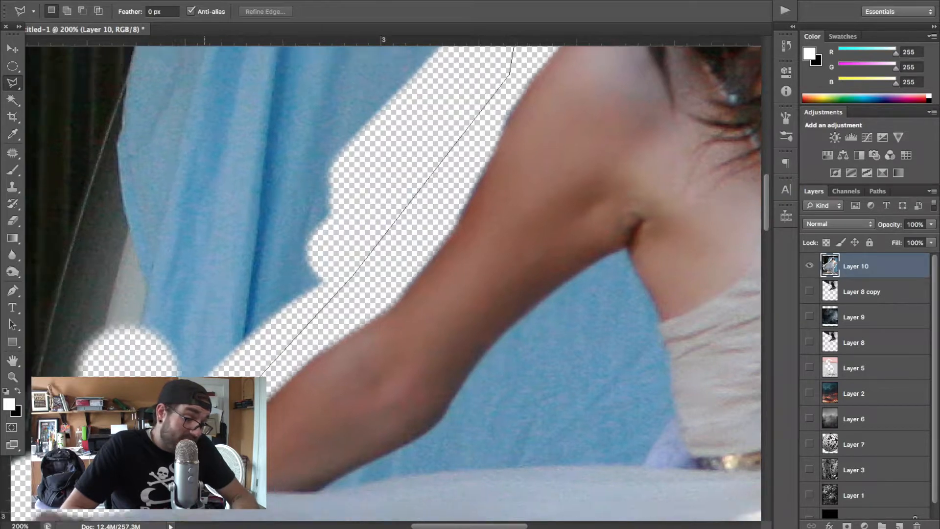
pyautogui.click(324, 282)
pyautogui.click(256, 282)
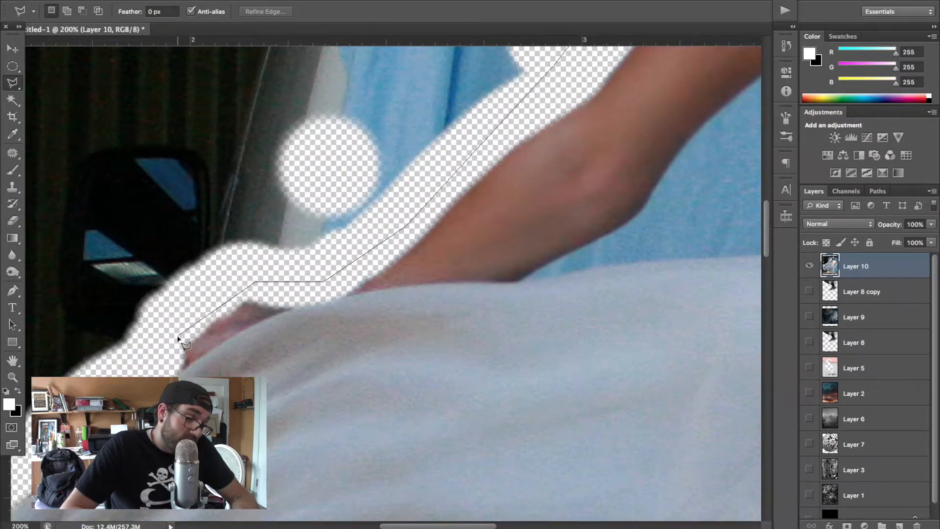
pyautogui.scroll(-3, 182, 341)
pyautogui.hscroll(-7, 183, 341)
pyautogui.click(285, 323)
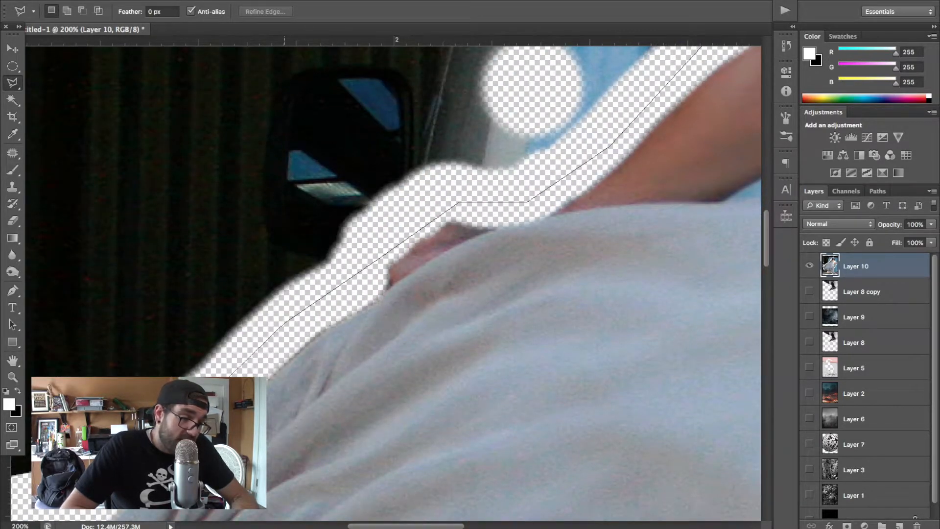
# Close the lasso outline along the skirt's back edge, delete the enclosed backdrop behind the dancer and deselect
pyautogui.click(112, 508)
pyautogui.scroll(-4, 111, 508)
pyautogui.hscroll(-6, 112, 508)
pyautogui.click(128, 427)
pyautogui.scroll(-3, 128, 427)
pyautogui.hscroll(-9, 128, 427)
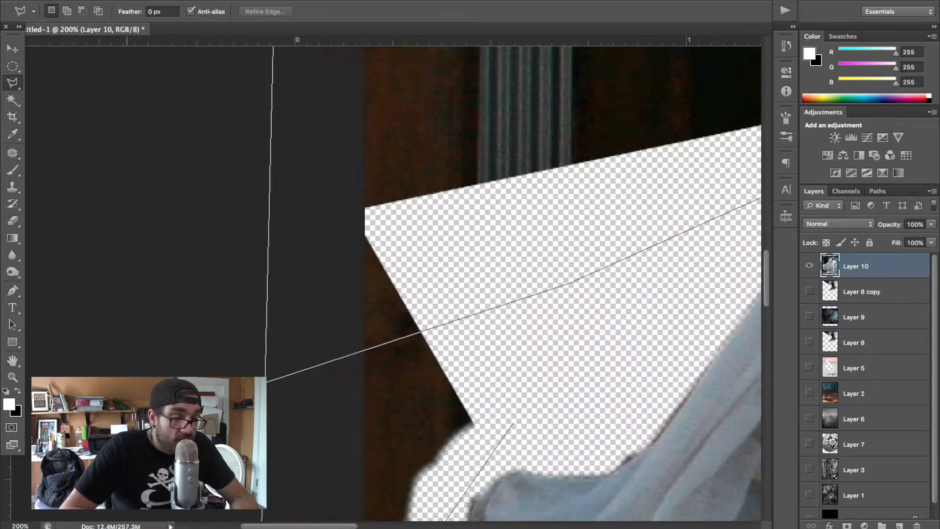
pyautogui.click(574, 370)
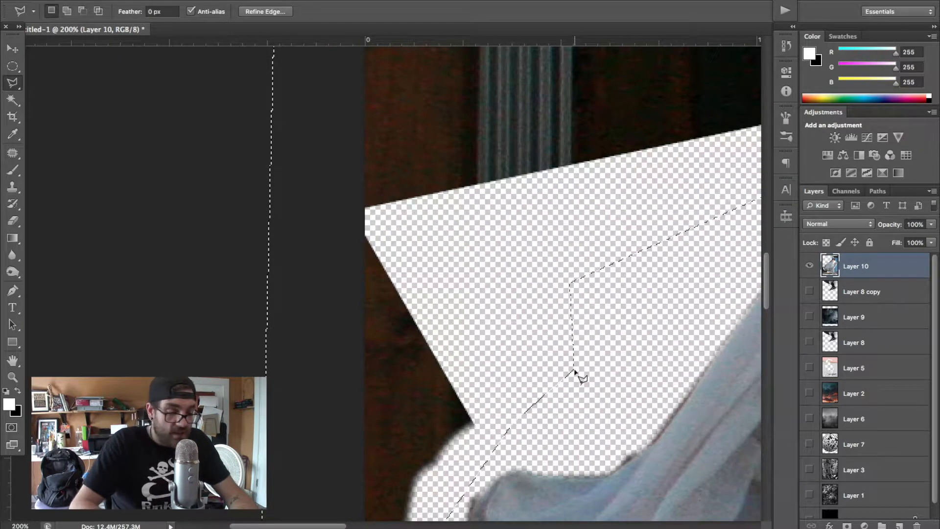
pyautogui.press('Delete')
pyautogui.hotkey('ctrl', 'd')
# Start a Polygonal Lasso outline in the cleared band beside the skirt's lower back edge to enclose the remaining wall and ground
pyautogui.hscroll(10, 483, 372)
pyautogui.scroll(-2, 483, 372)
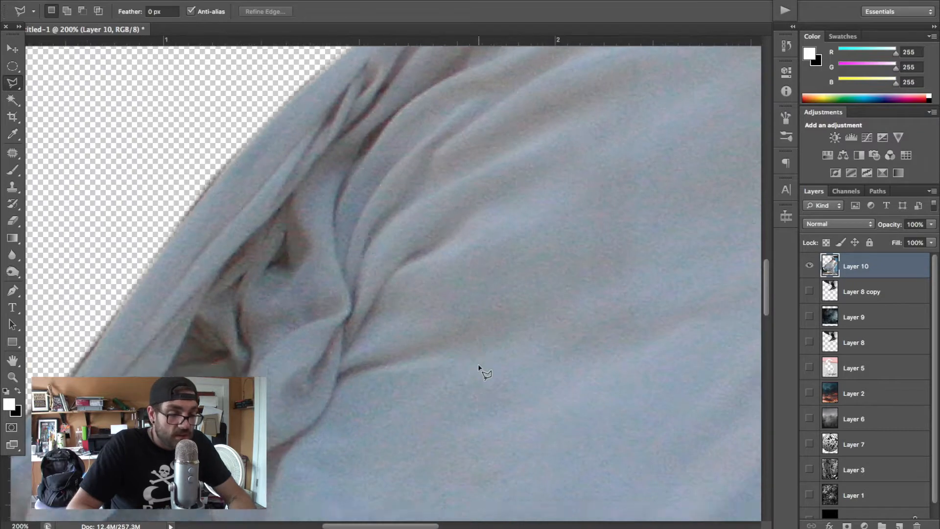
pyautogui.scroll(-12, 479, 367)
pyautogui.hscroll(3, 479, 366)
pyautogui.hscroll(-4, 481, 369)
pyautogui.scroll(4, 506, 375)
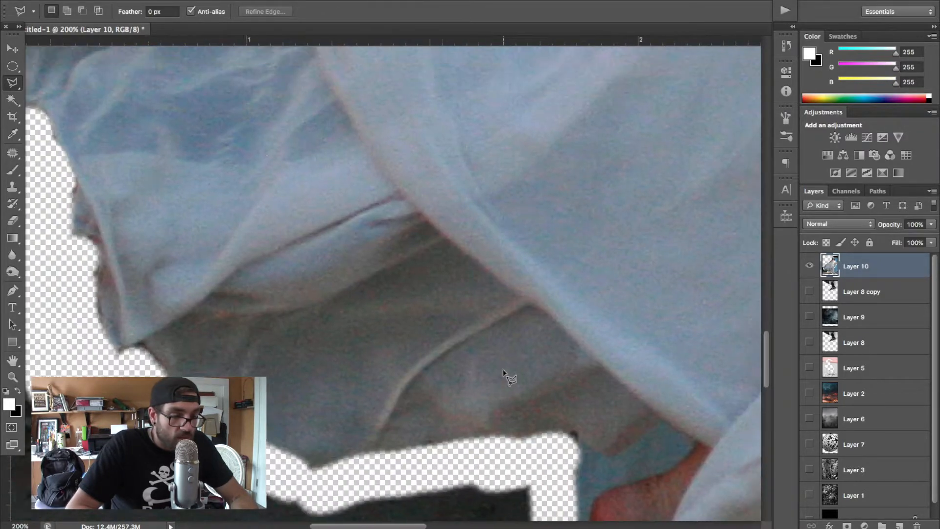
pyautogui.hscroll(-8, 504, 373)
pyautogui.scroll(-2, 505, 373)
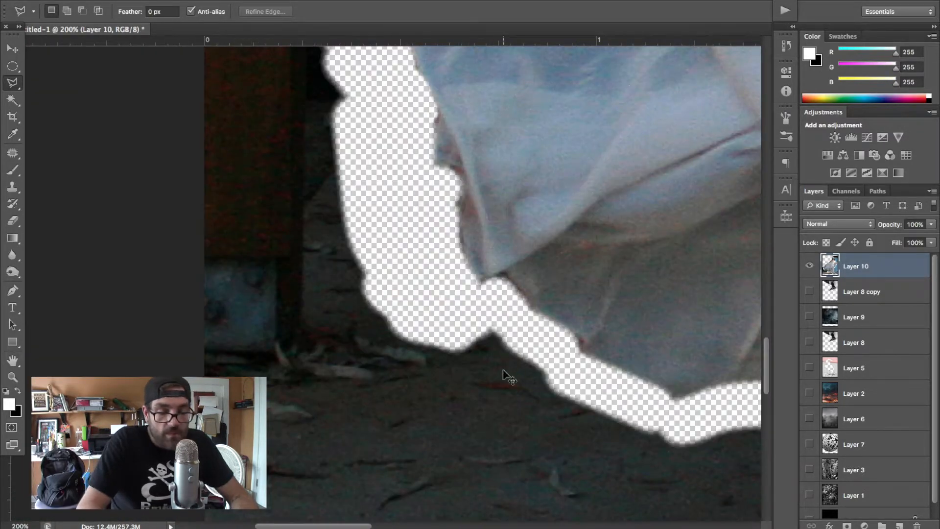
pyautogui.hotkey('ctrl', '-')
pyautogui.scroll(3, 338, 186)
pyautogui.click(305, 96)
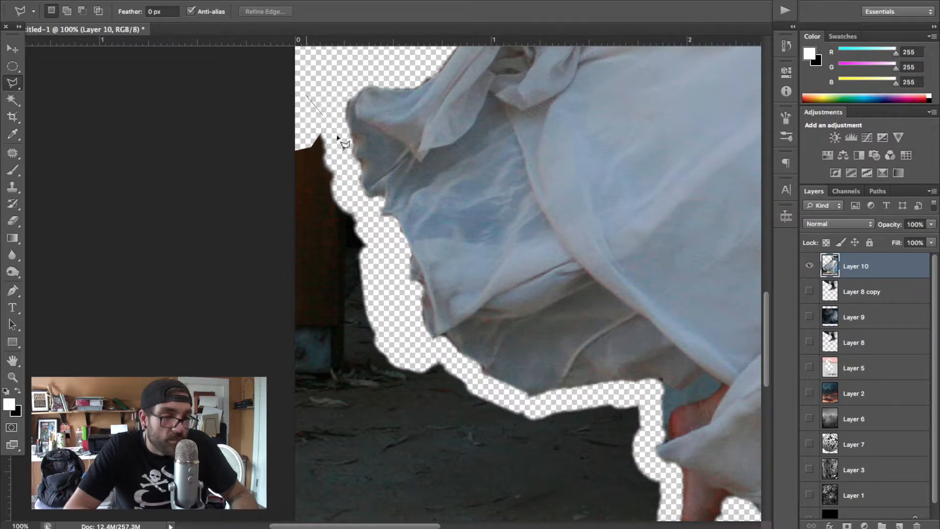
# Trace a Polygonal Lasso path through the erased gap along the dress's trailing left hem toward the back foot
pyautogui.click(381, 241)
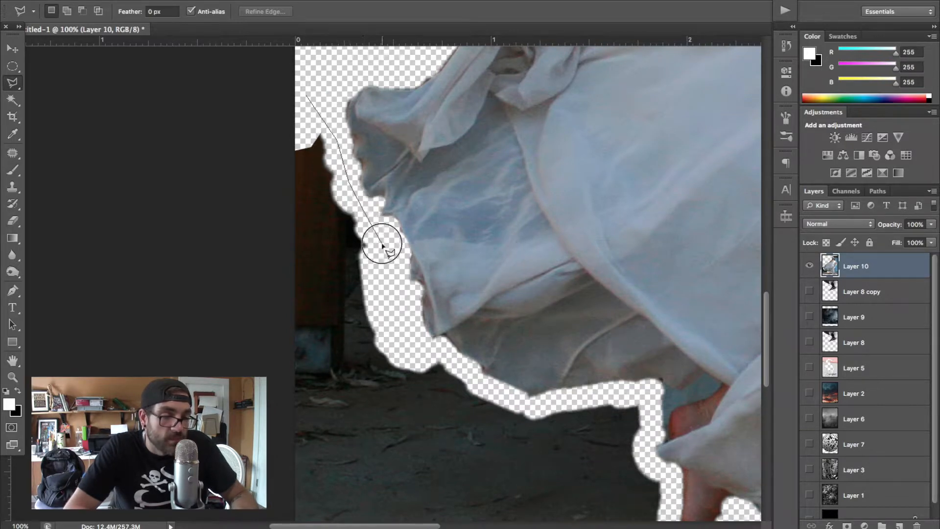
pyautogui.click(404, 330)
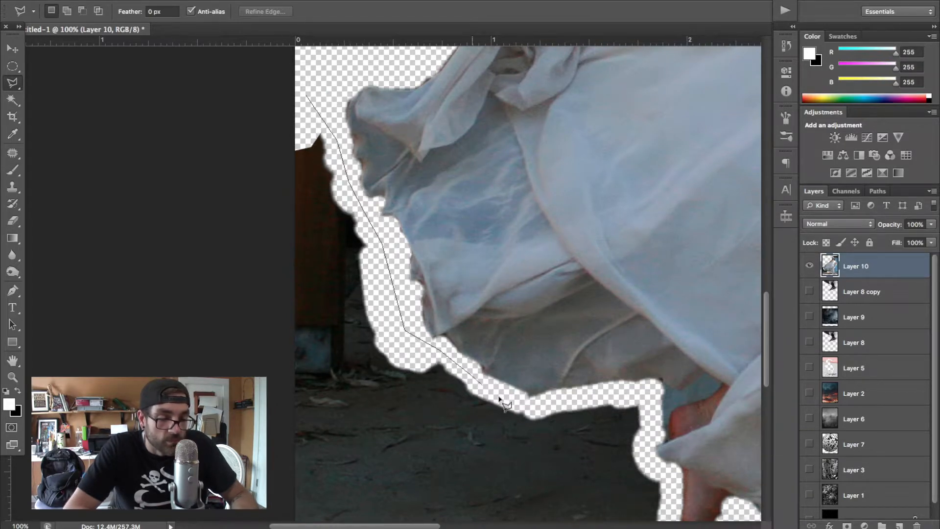
pyautogui.click(536, 404)
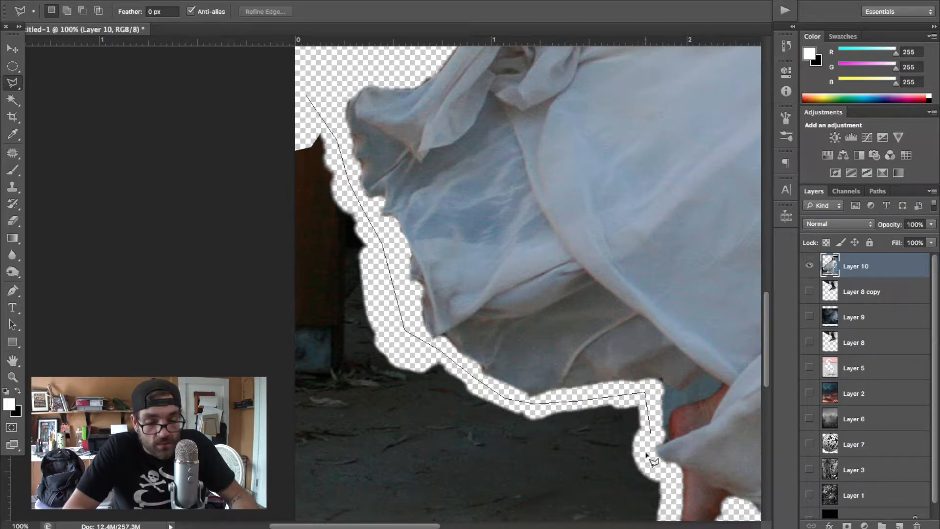
pyautogui.click(661, 474)
# Continue the lasso path around the back foot and along the gap beneath the middle of the dress hem
pyautogui.scroll(-6, 662, 478)
pyautogui.hscroll(5, 661, 479)
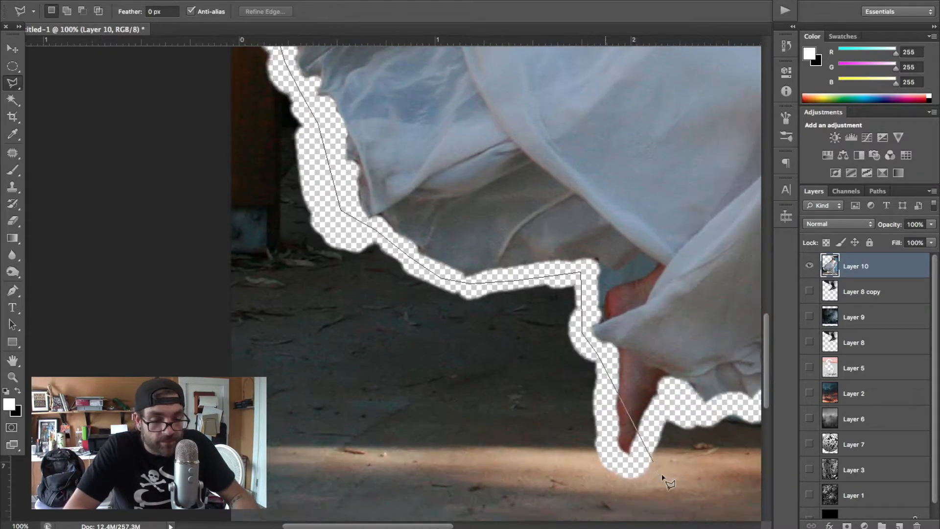
pyautogui.click(447, 206)
pyautogui.click(459, 312)
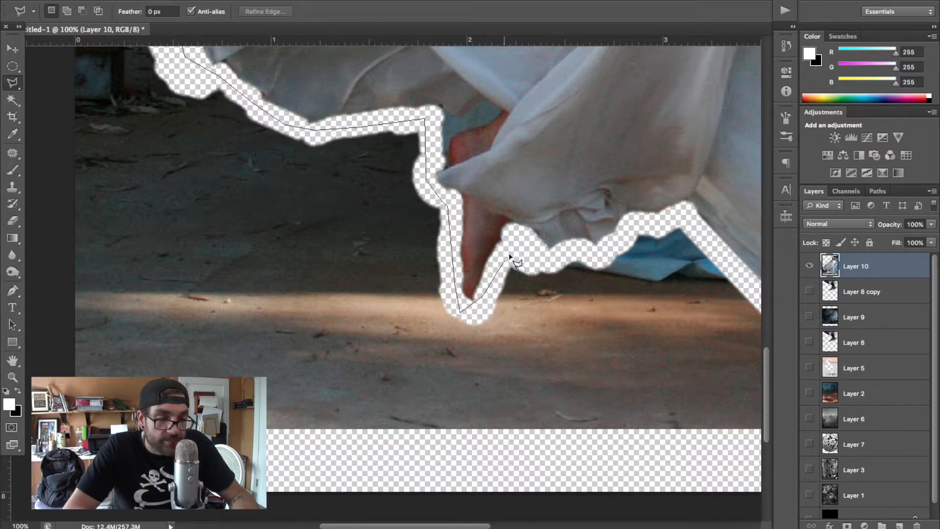
pyautogui.click(594, 256)
pyautogui.click(632, 223)
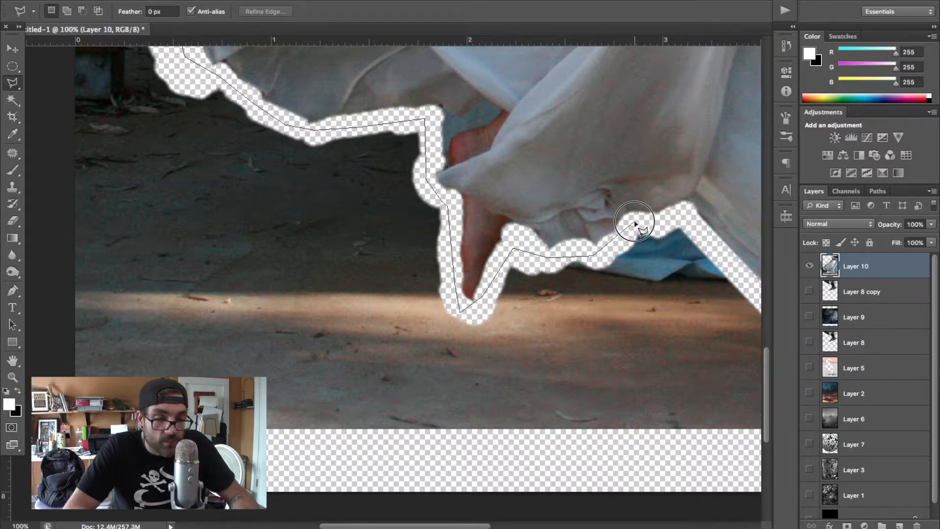
pyautogui.click(693, 221)
# Extend the lasso path down the front hem of the dress and around the toes of the front foot
pyautogui.scroll(-5, 693, 221)
pyautogui.hscroll(8, 694, 221)
pyautogui.scroll(-3, 693, 221)
pyautogui.hscroll(7, 693, 221)
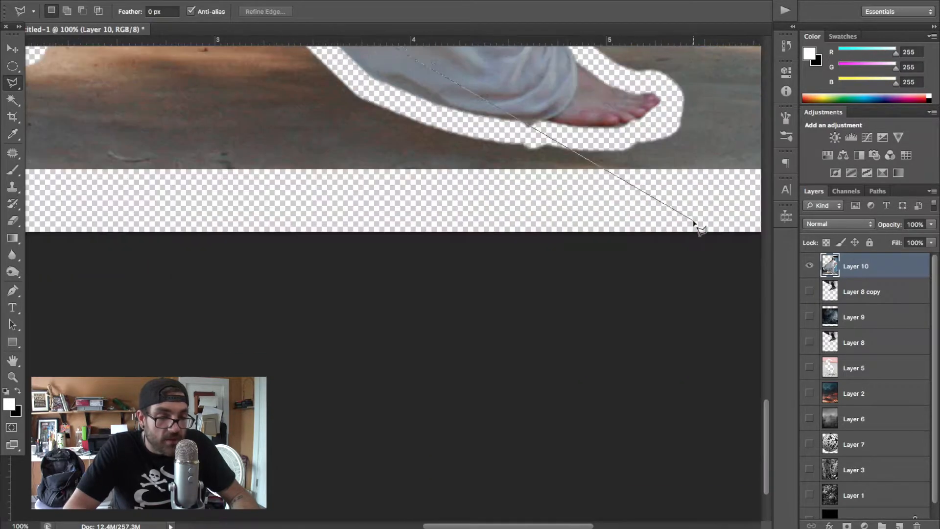
pyautogui.scroll(8, 696, 222)
pyautogui.hscroll(-1, 694, 222)
pyautogui.click(266, 254)
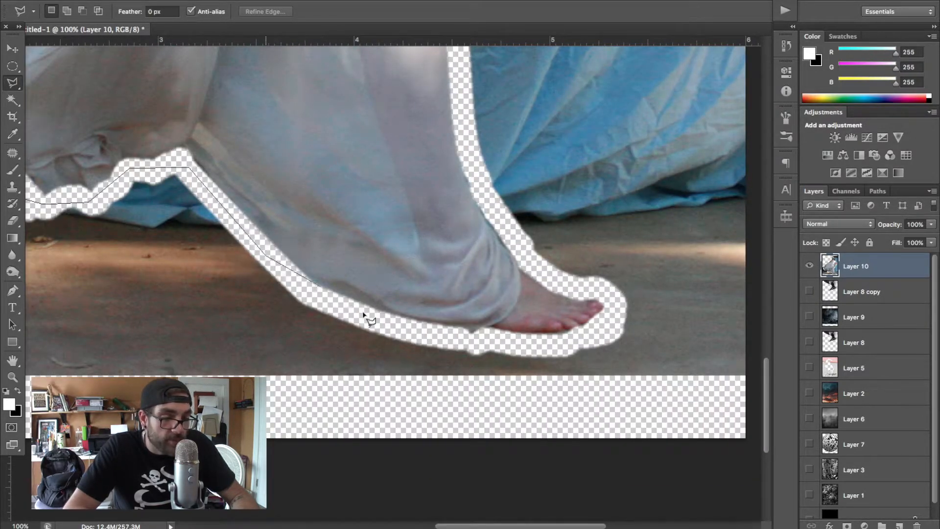
pyautogui.click(363, 319)
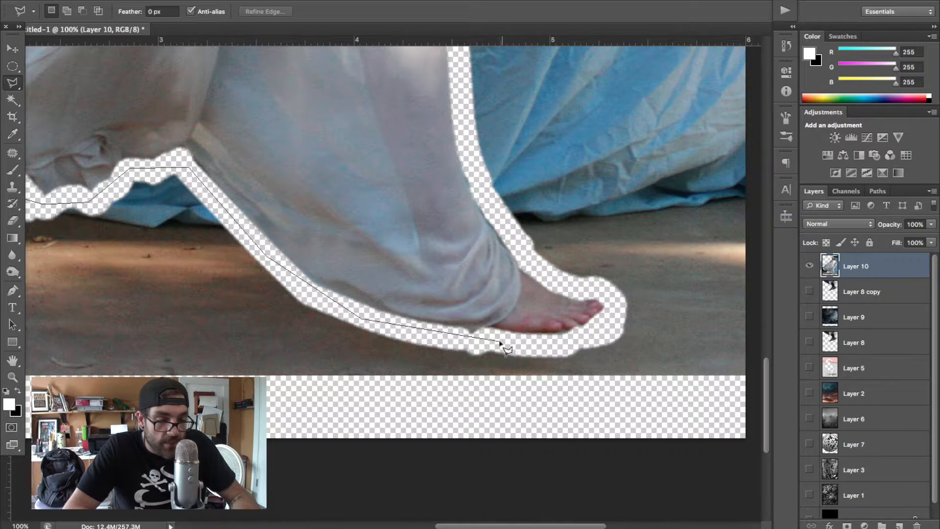
pyautogui.click(613, 319)
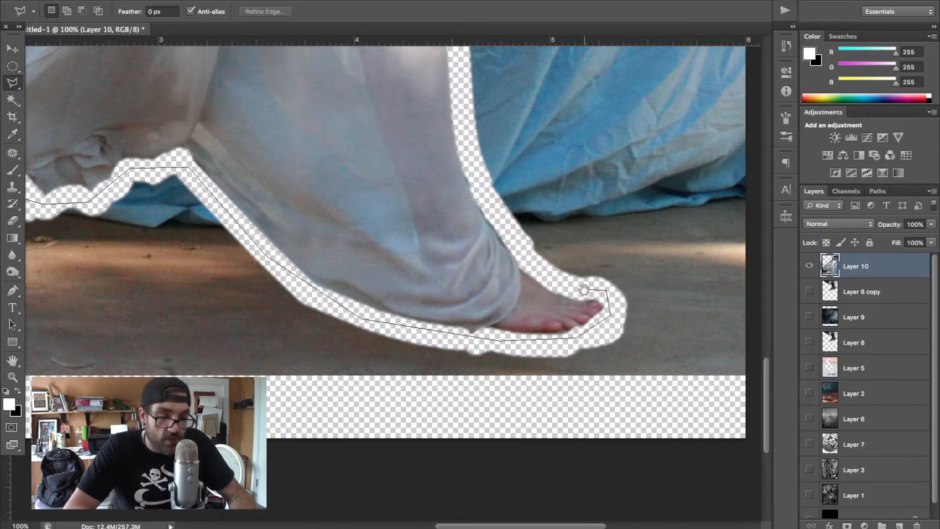
# Carry the lasso path over the front foot and up the dress's right edge to the flared skirt
pyautogui.moveTo(594, 288); pyautogui.dragTo(656, 369)
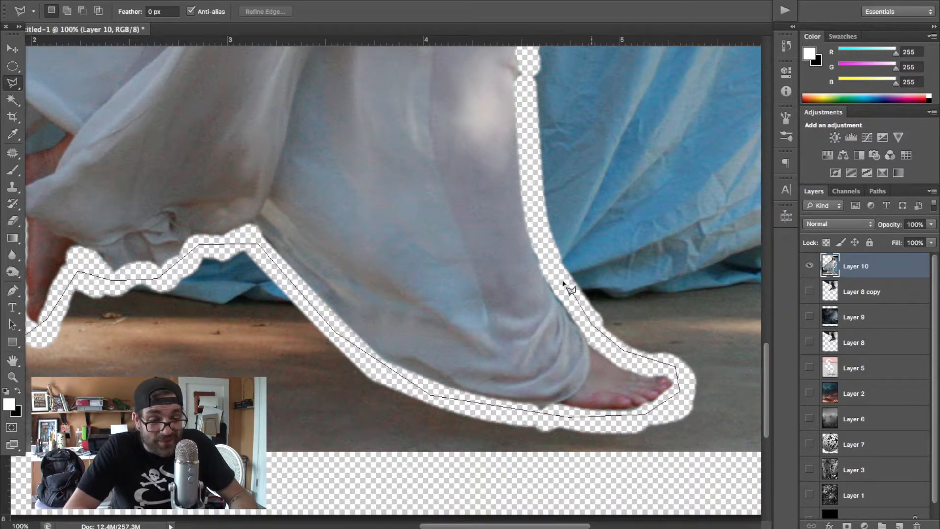
pyautogui.click(524, 109)
pyautogui.scroll(5, 523, 110)
pyautogui.click(528, 139)
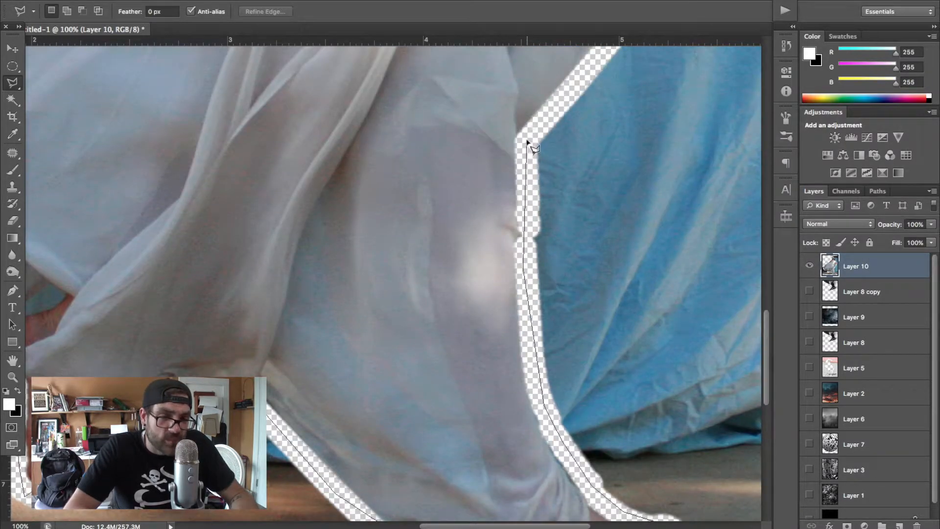
pyautogui.scroll(8, 560, 104)
pyautogui.hscroll(3, 559, 104)
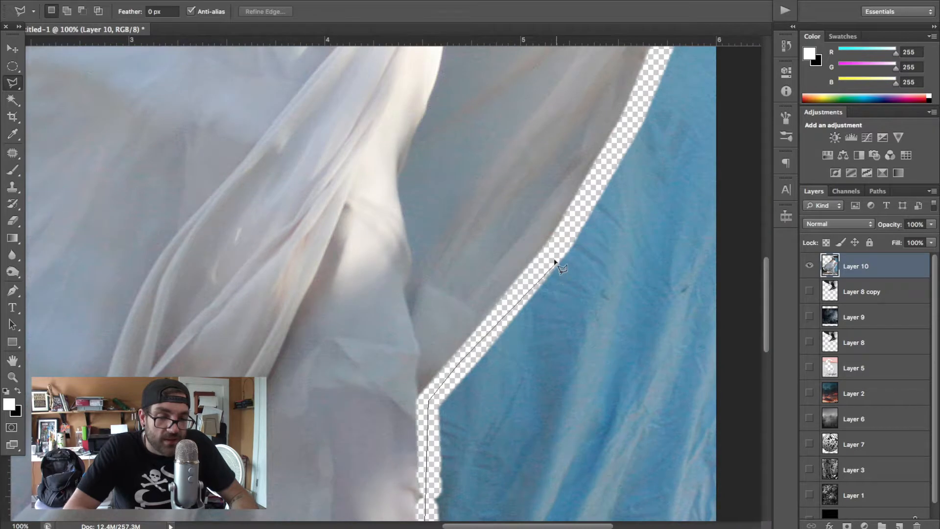
# Close the lasso selection around the outside of the canvas, delete the enclosed floor and lower backdrop, and deselect
pyautogui.click(743, 184)
pyautogui.scroll(-3, 755, 466)
pyautogui.hscroll(1, 754, 465)
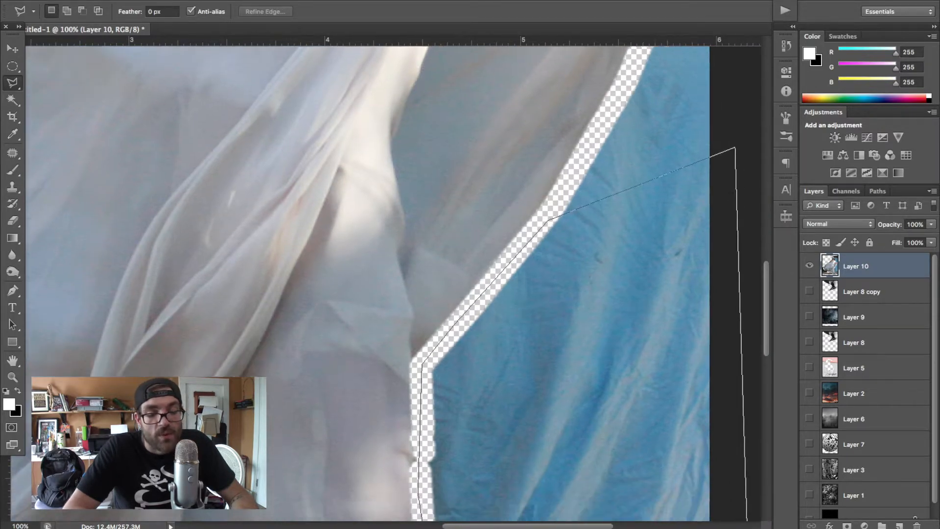
pyautogui.scroll(-3, 760, 475)
pyautogui.hscroll(1, 760, 475)
pyautogui.click(730, 419)
pyautogui.scroll(-3, 731, 441)
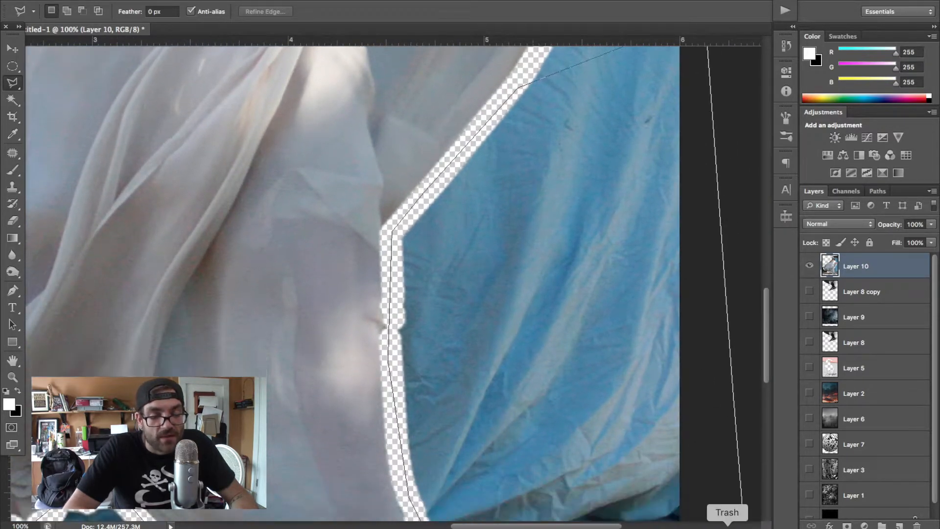
pyautogui.scroll(-3, 733, 521)
pyautogui.scroll(-2, 750, 519)
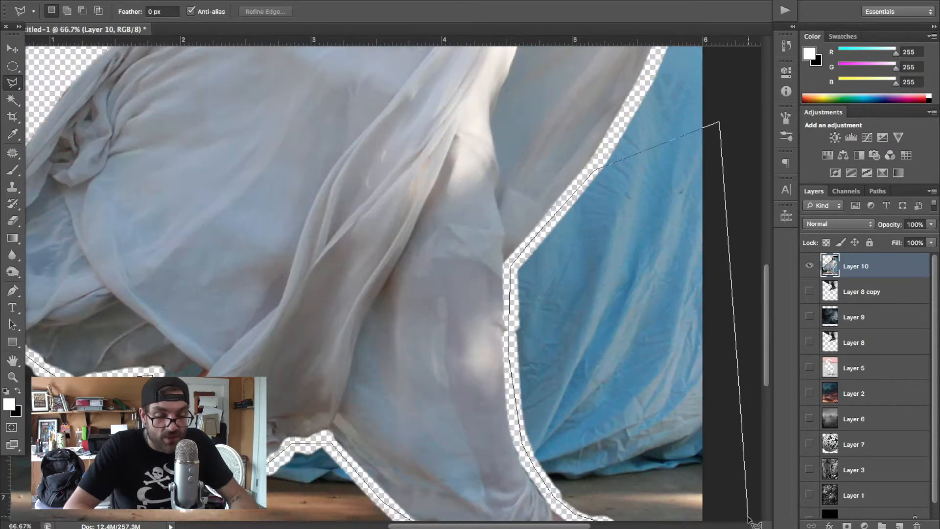
pyautogui.scroll(-5, 749, 519)
pyautogui.click(739, 368)
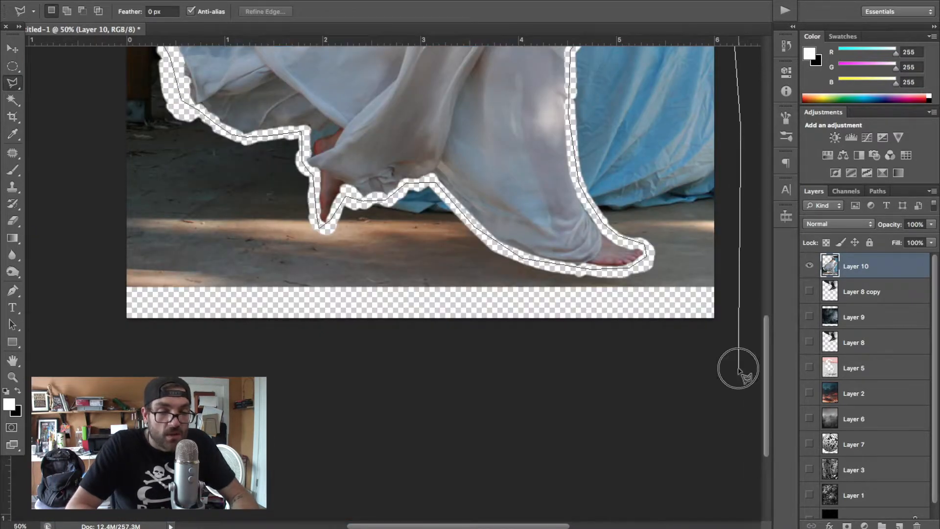
pyautogui.scroll(10, 45, 236)
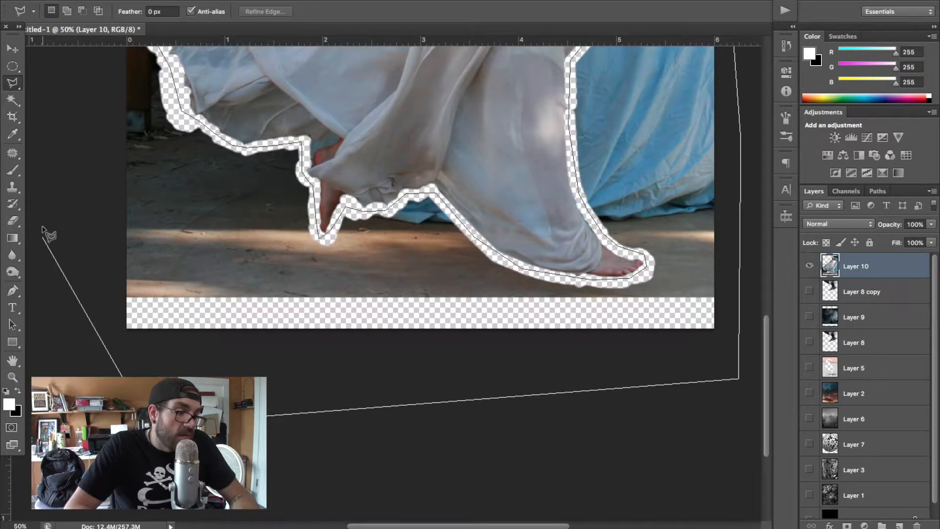
pyautogui.doubleClick(115, 357)
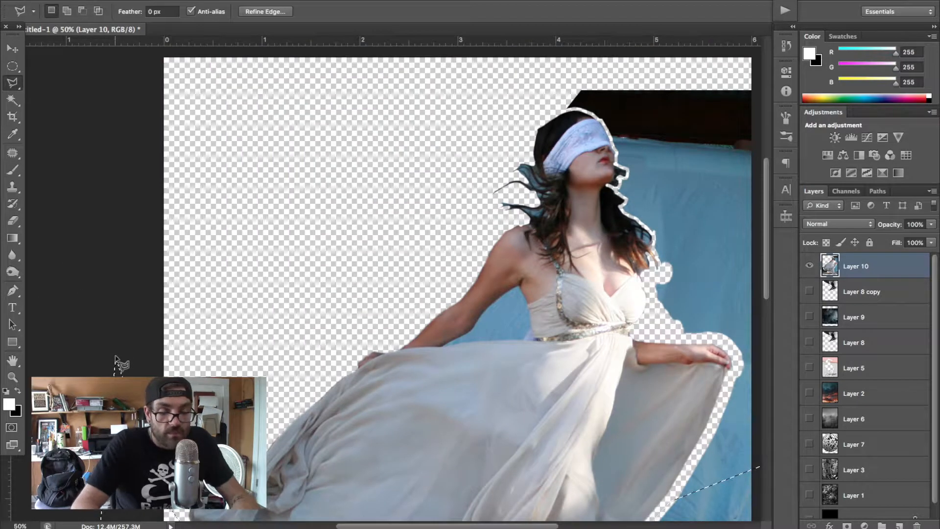
pyautogui.scroll(-3, 115, 358)
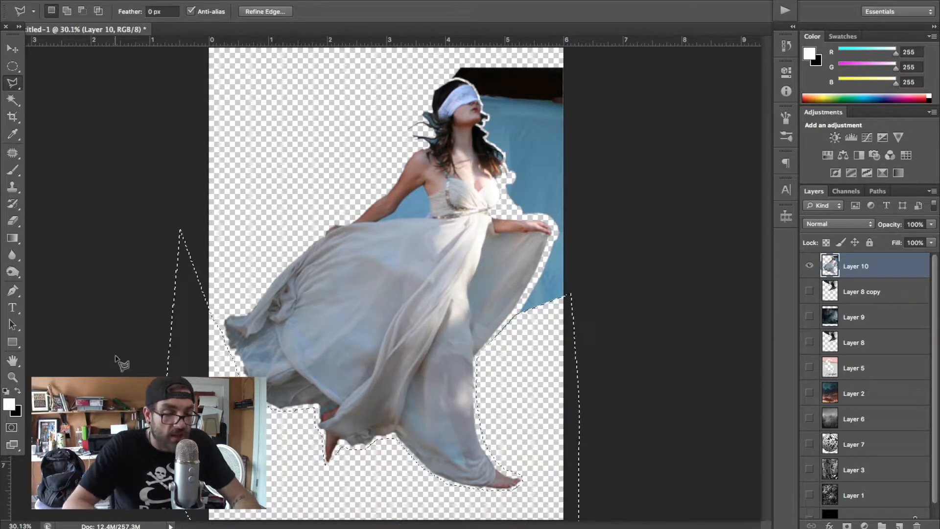
pyautogui.press('Delete')
pyautogui.hotkey('ctrl', 'd')
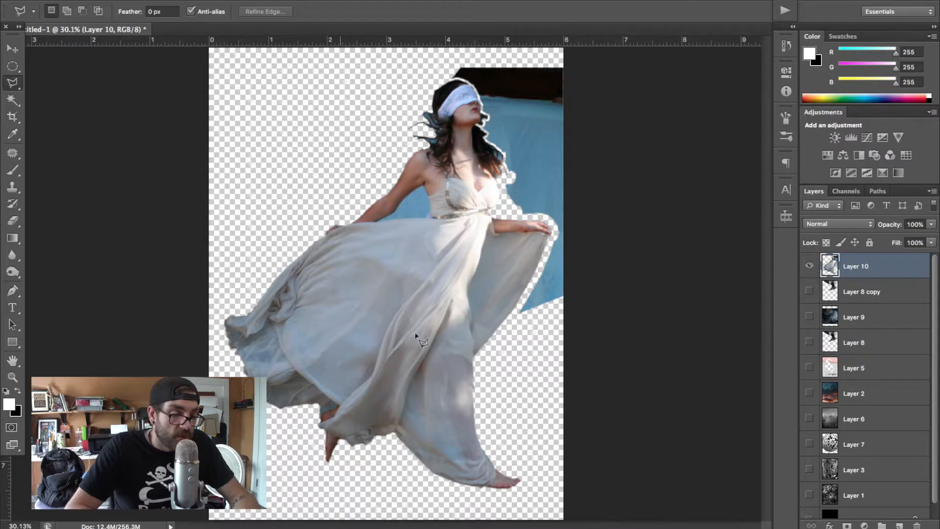
# Select the blue backdrop patch between the woman's arm and waist with the Magic Wand, delete it, and deselect
pyautogui.press('w')
pyautogui.click(422, 204)
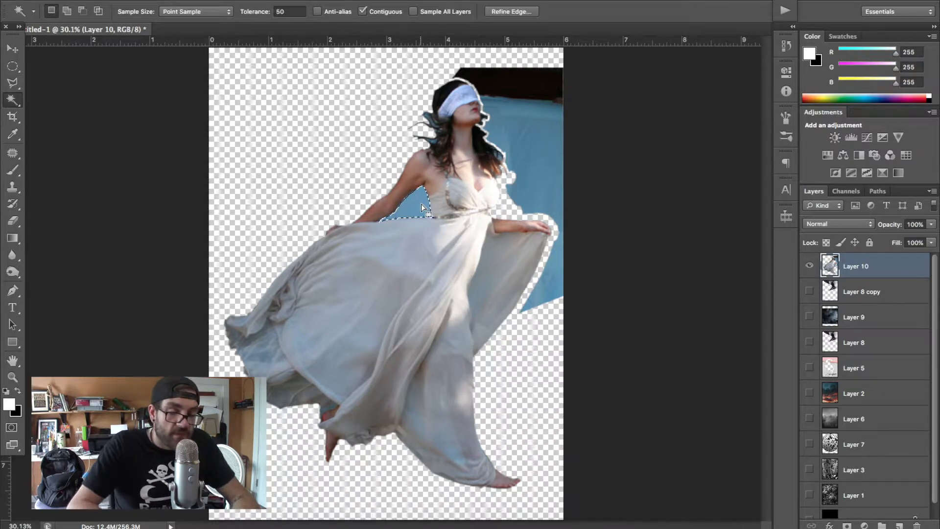
pyautogui.hotkey('ctrl', 'd')
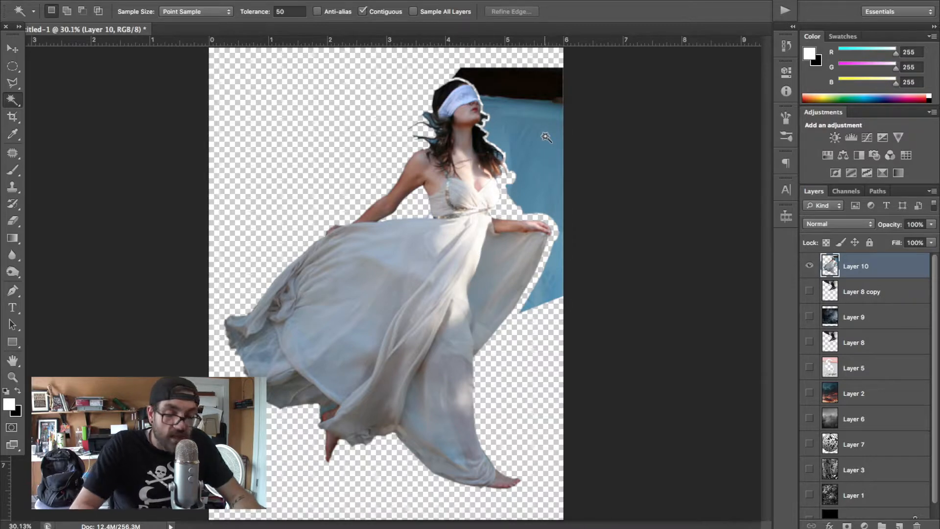
pyautogui.hotkey('ctrl', '+')
pyautogui.hotkey('ctrl', '+')
pyautogui.hotkey('ctrl', '+')
pyautogui.hotkey('ctrl', '+')
pyautogui.hscroll(10, 546, 137)
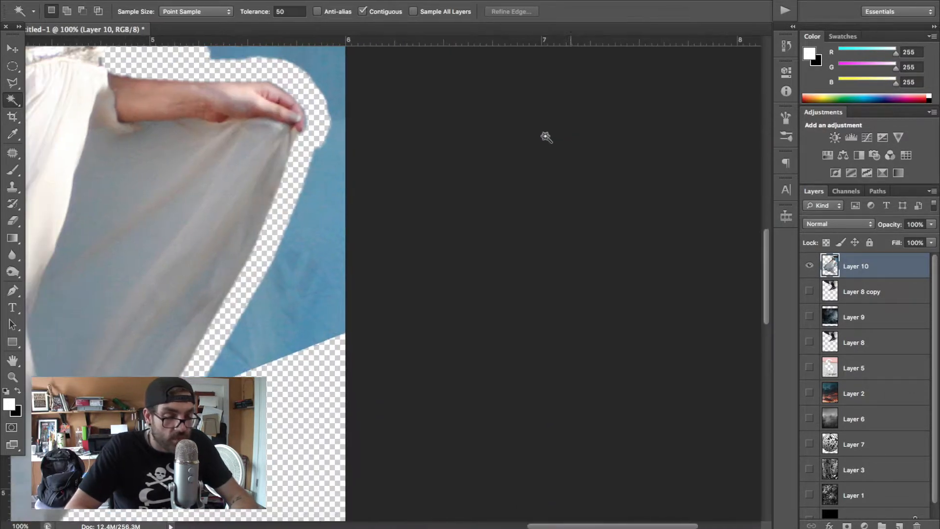
pyautogui.scroll(2, 546, 137)
pyautogui.press('l')
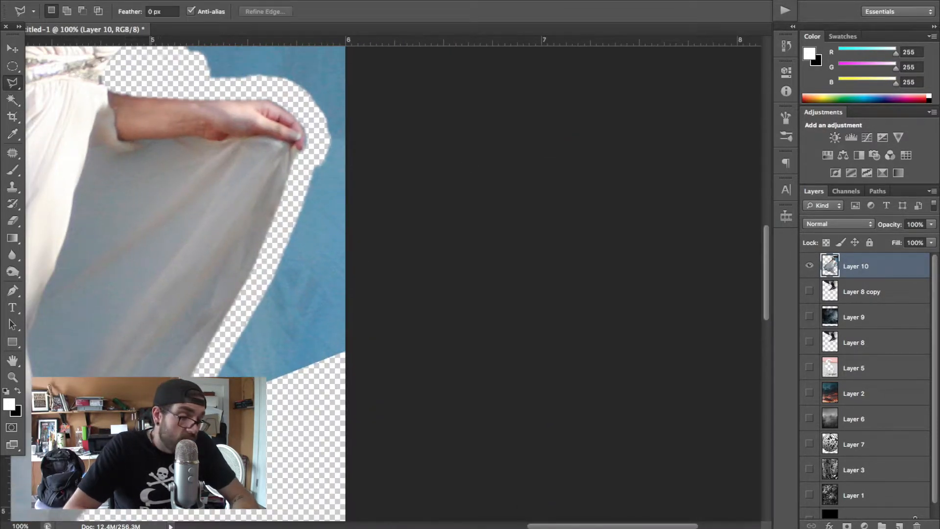
pyautogui.click(185, 418)
pyautogui.click(257, 292)
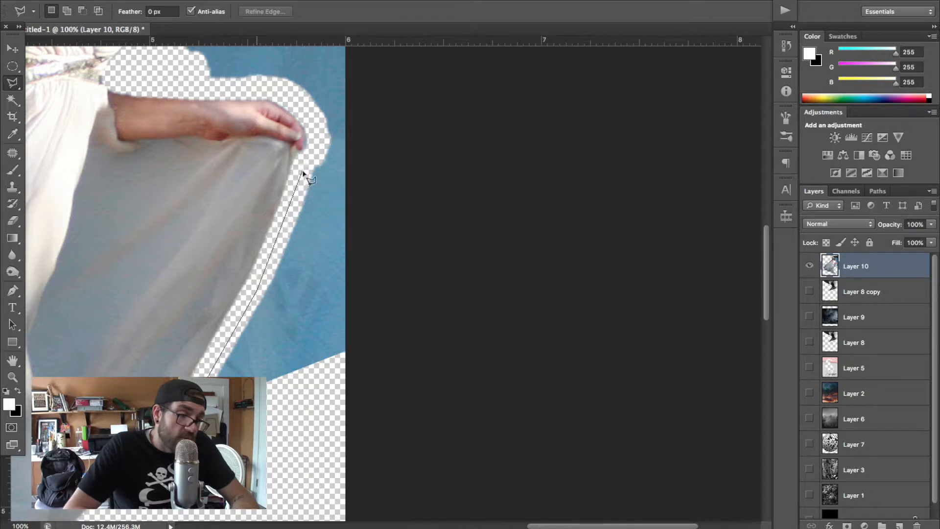
pyautogui.click(319, 134)
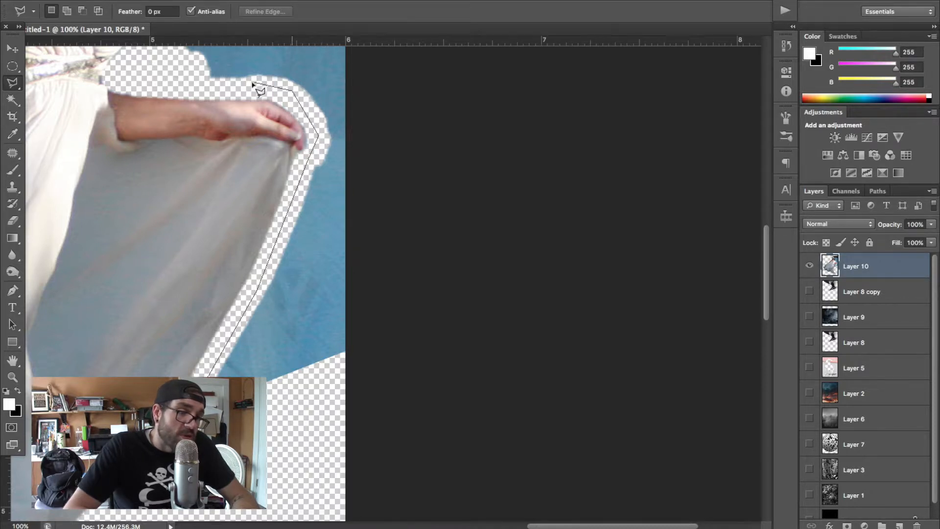
pyautogui.click(192, 84)
pyautogui.scroll(4, 206, 103)
pyautogui.hscroll(-4, 206, 103)
pyautogui.click(232, 125)
pyautogui.click(219, 74)
pyautogui.scroll(6, 221, 76)
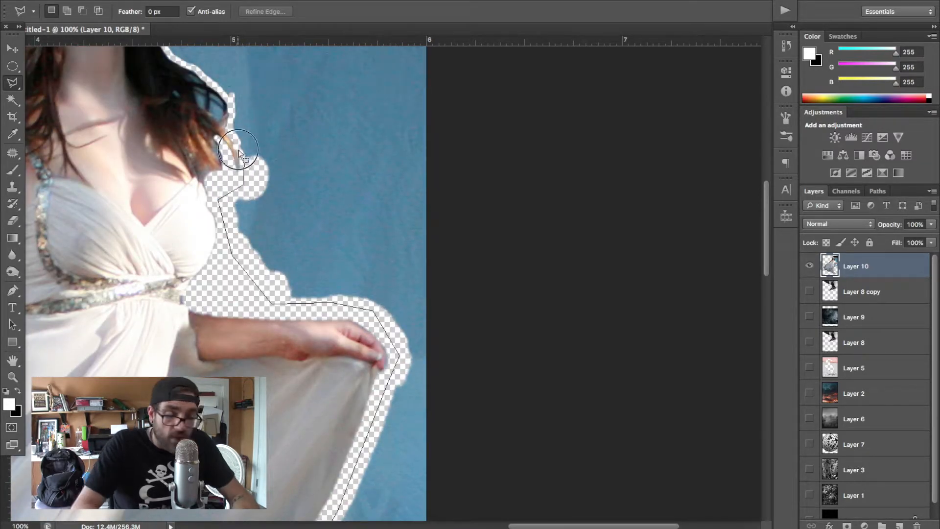
pyautogui.scroll(2, 240, 157)
pyautogui.click(297, 192)
pyautogui.click(255, 63)
pyautogui.scroll(10, 257, 64)
pyautogui.hscroll(-5, 256, 64)
pyautogui.click(321, 248)
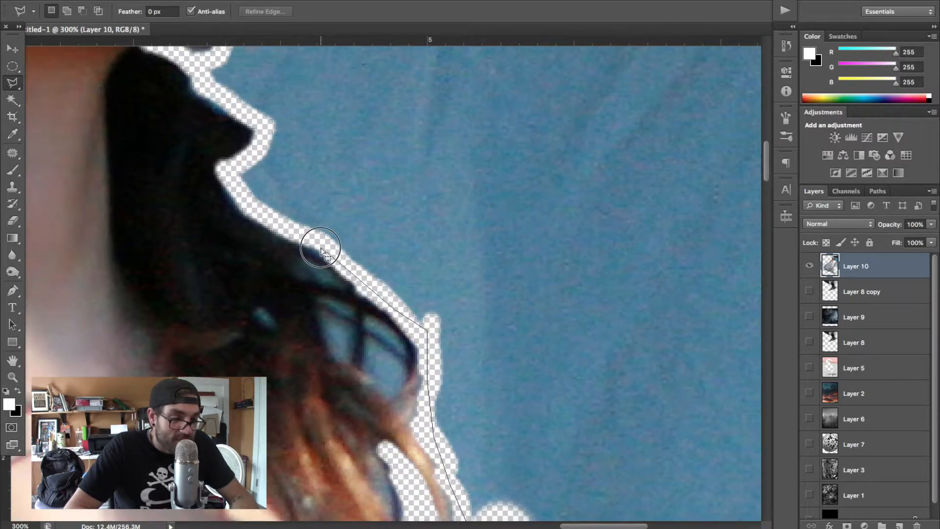
pyautogui.click(269, 218)
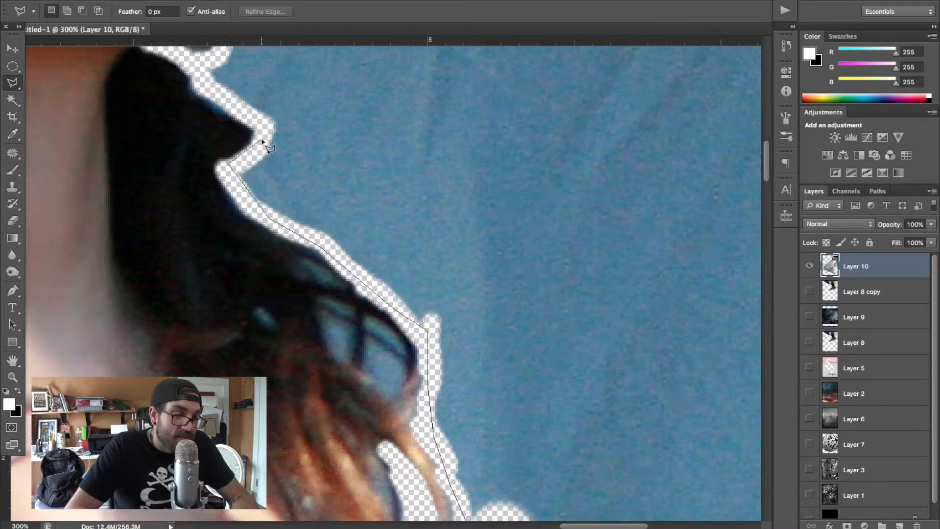
pyautogui.click(259, 121)
pyautogui.scroll(6, 259, 121)
pyautogui.hscroll(-4, 259, 122)
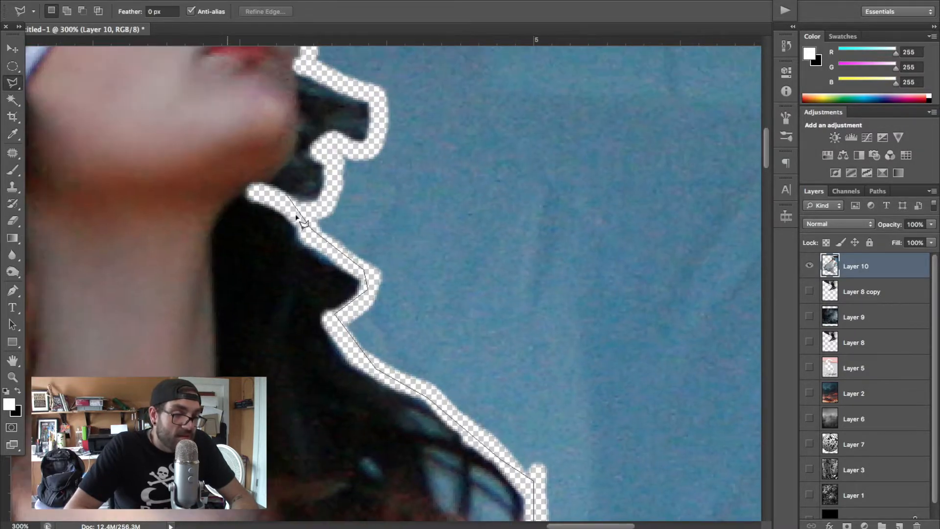
pyautogui.click(297, 214)
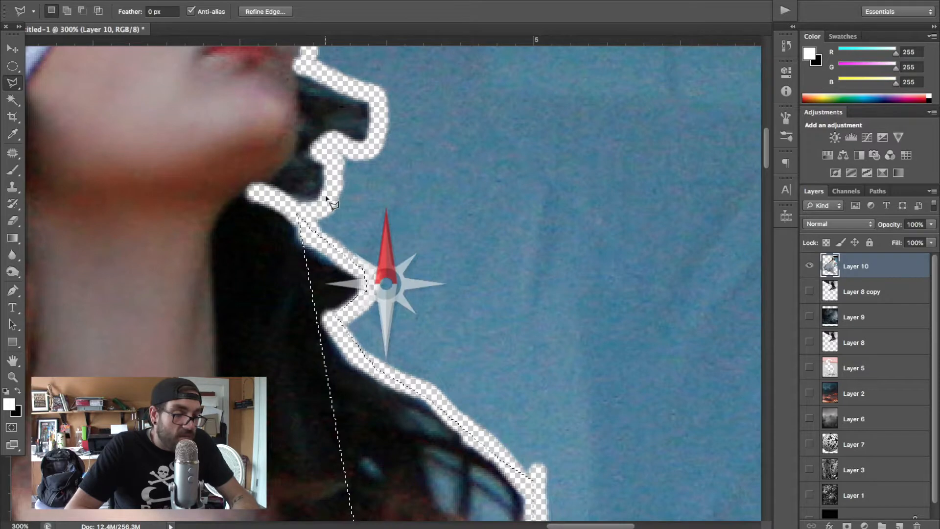
pyautogui.hotkey('ctrl', 'd')
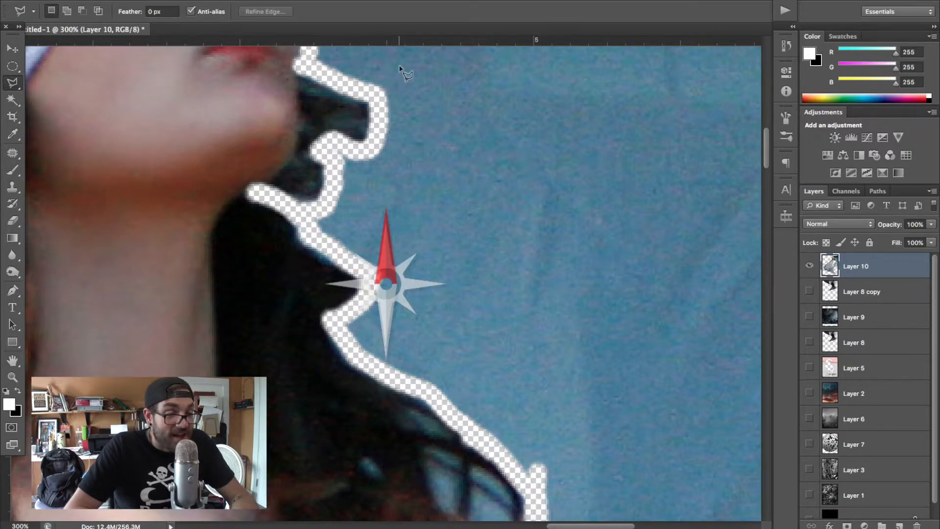
# Start a polygonal lasso path at the top of the woman's head and trace it down past the blindfold and lips to the hair tuft beside the chin
pyautogui.scroll(14, 405, 69)
pyautogui.hscroll(-3, 405, 69)
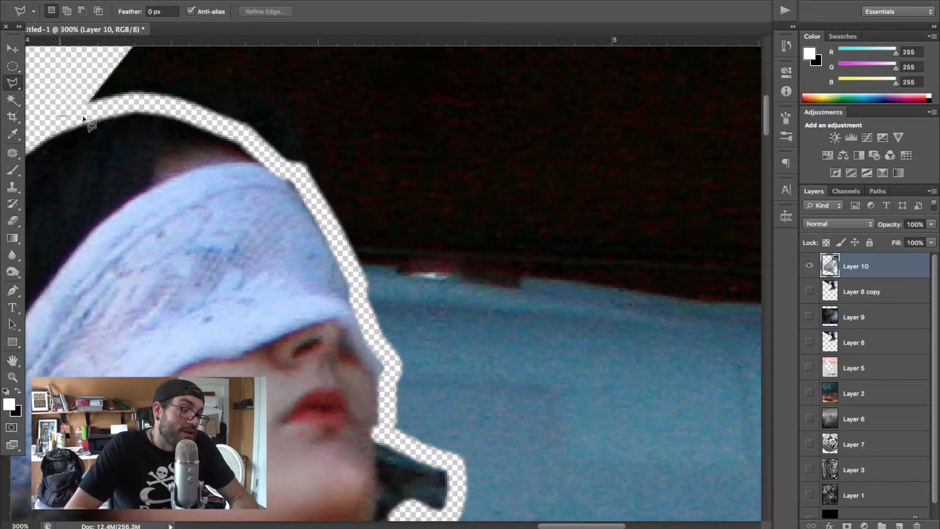
pyautogui.click(121, 105)
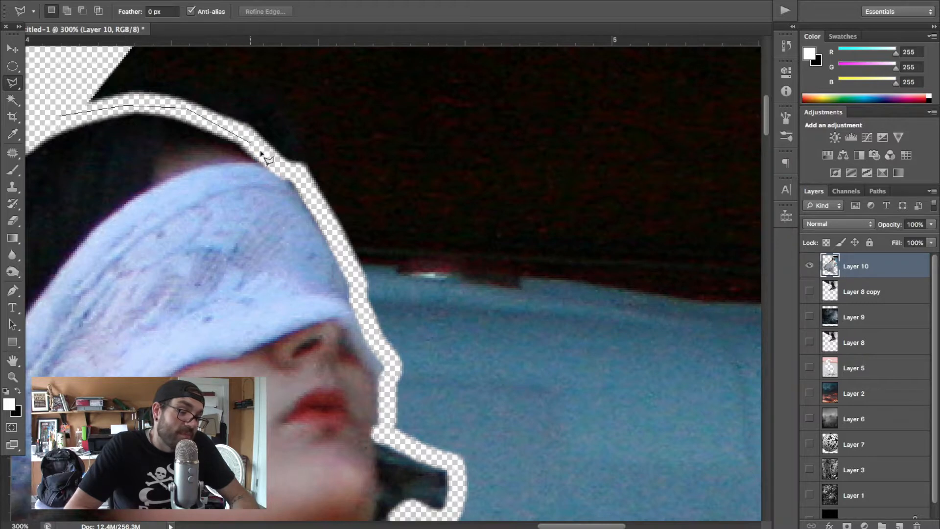
pyautogui.click(292, 175)
pyautogui.click(380, 343)
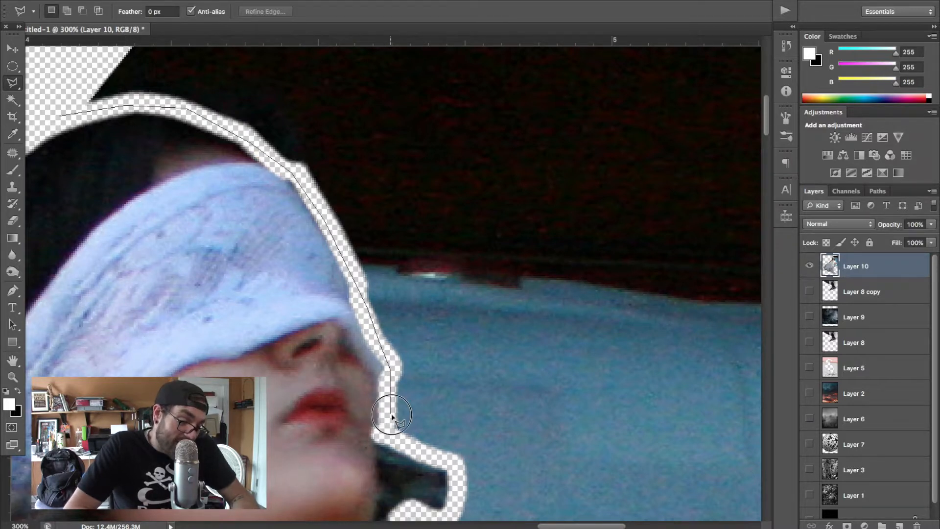
pyautogui.click(454, 466)
pyautogui.scroll(-5, 455, 465)
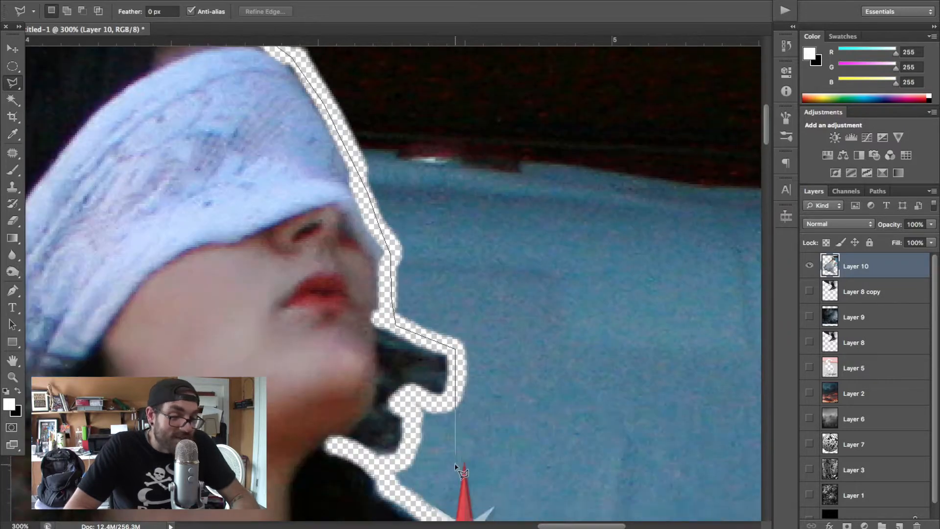
# Carry the lasso path around the hair tuft beside the chin and down the outer edge of the dark hair toward the shoulder
pyautogui.click(458, 311)
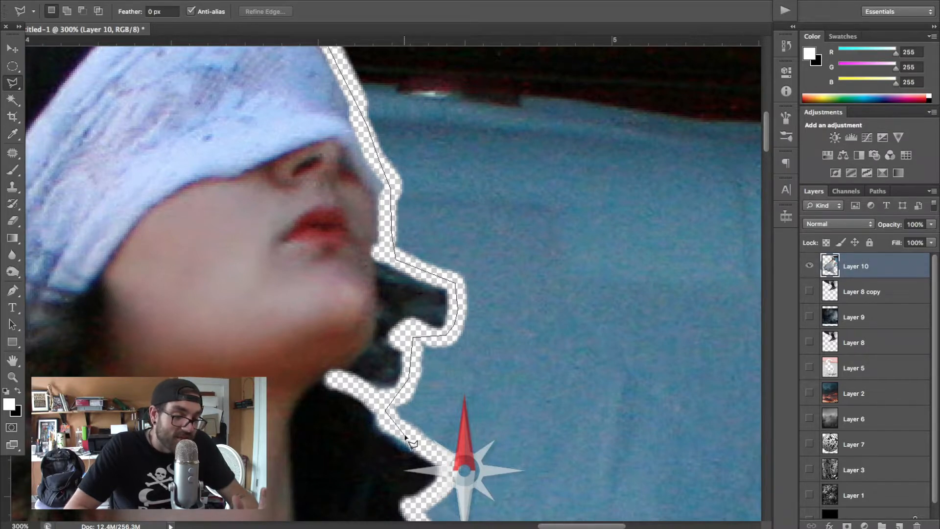
pyautogui.scroll(-5, 411, 441)
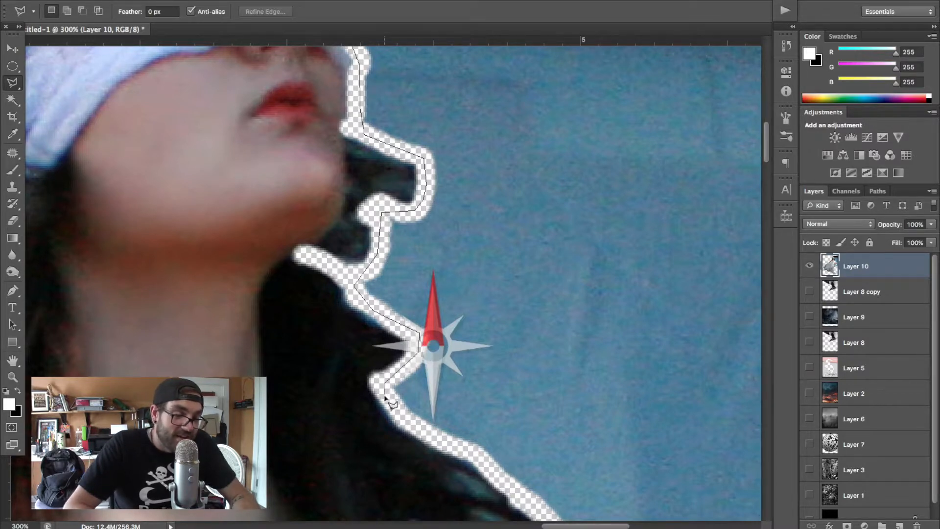
pyautogui.click(417, 429)
pyautogui.scroll(-10, 417, 429)
pyautogui.hscroll(7, 417, 429)
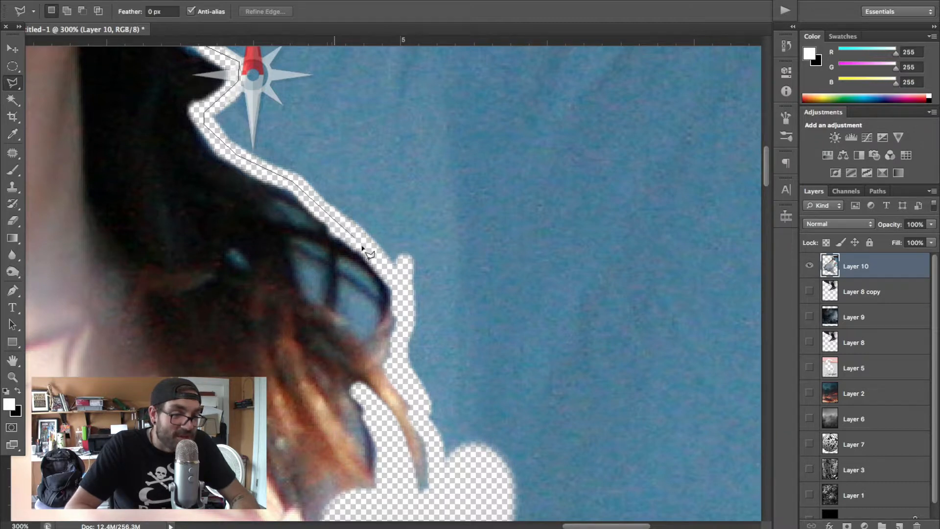
# Continue the lasso path around the lowest curls and hair tips to the cleared area beside the shoulder
pyautogui.click(405, 292)
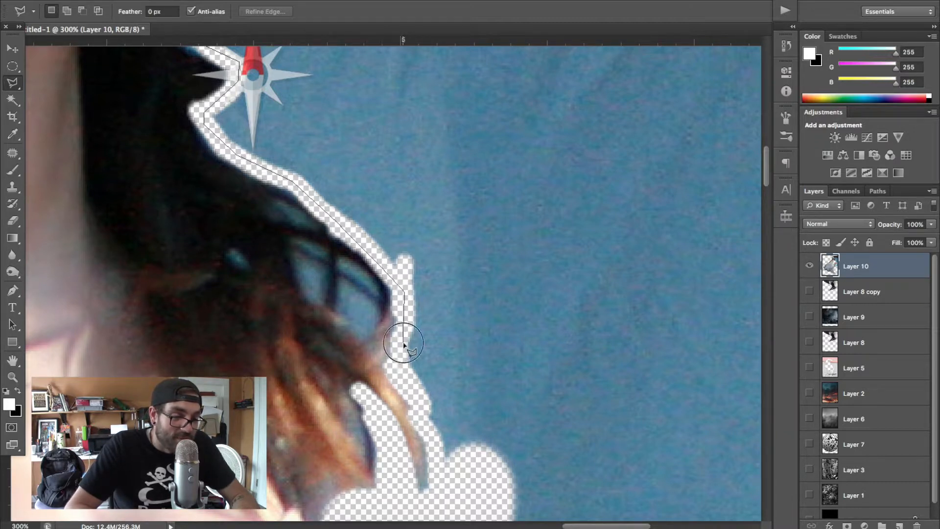
pyautogui.click(404, 382)
pyautogui.click(448, 488)
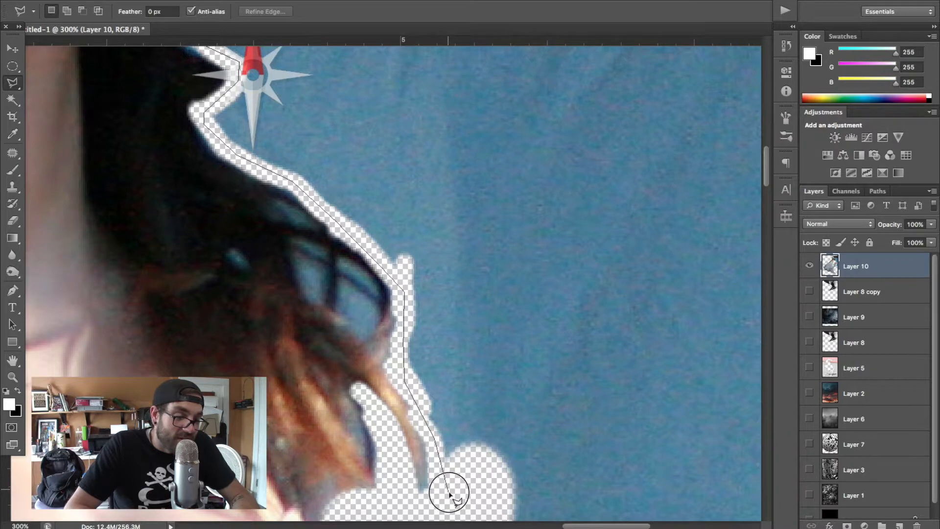
pyautogui.scroll(-7, 447, 495)
pyautogui.hscroll(3, 448, 495)
pyautogui.click(380, 345)
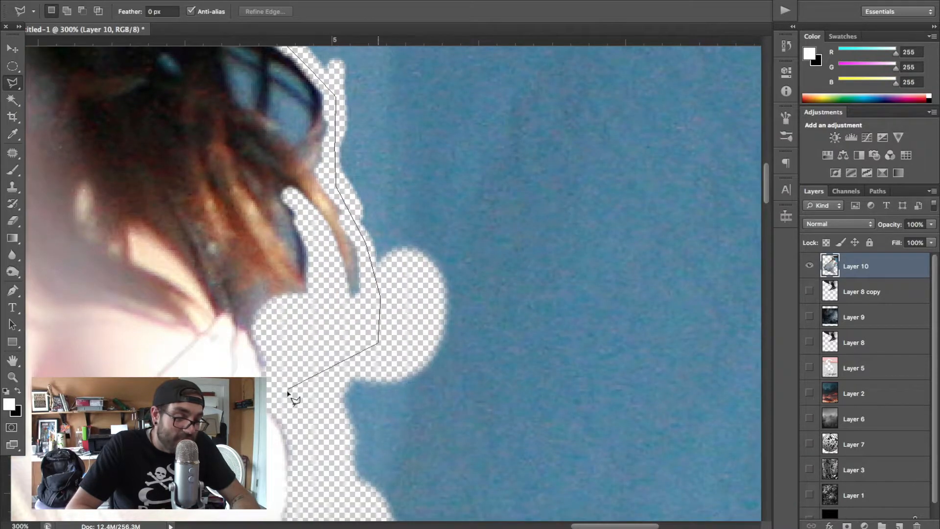
# Extend the lasso path past the chest, above the forearm, around the outstretched hand and along the held edge of the dress
pyautogui.keyDown('alt'); pyautogui.click(288, 391); pyautogui.keyUp('alt')
pyautogui.keyDown('alt'); pyautogui.click(288, 391); pyautogui.keyUp('alt')
pyautogui.keyDown('alt'); pyautogui.click(288, 391); pyautogui.keyUp('alt')
pyautogui.click(288, 391)
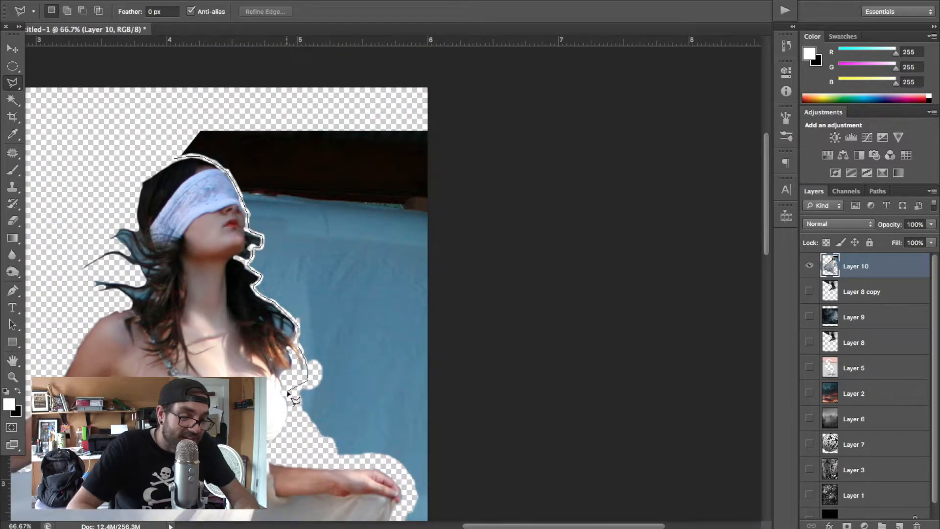
pyautogui.click(319, 460)
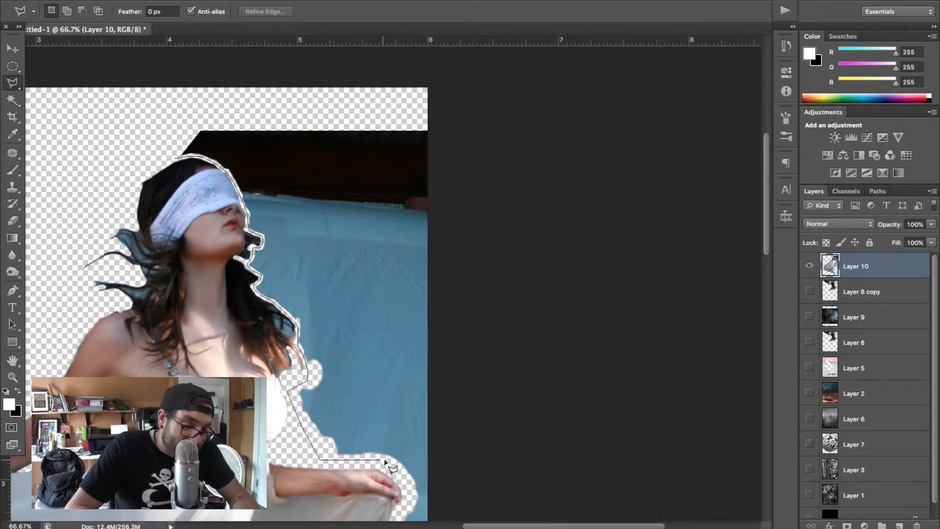
pyautogui.click(412, 502)
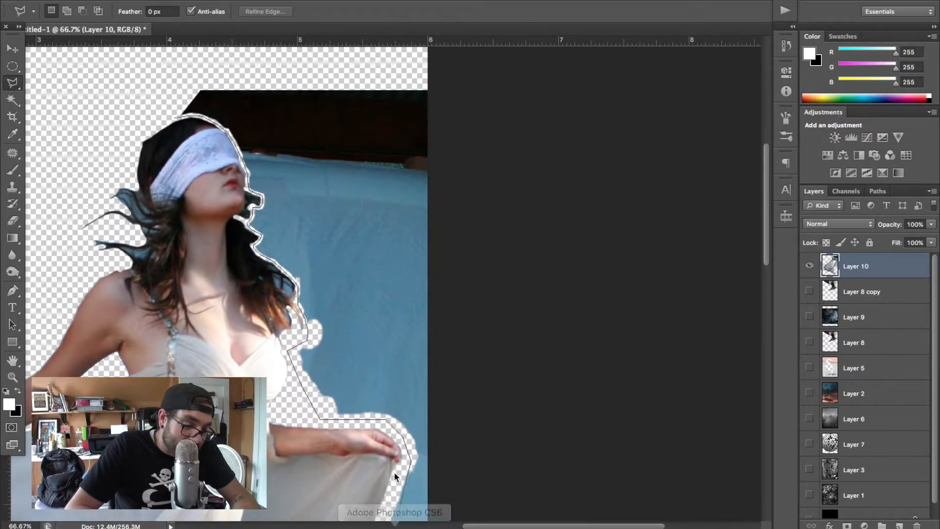
pyautogui.scroll(-10, 394, 481)
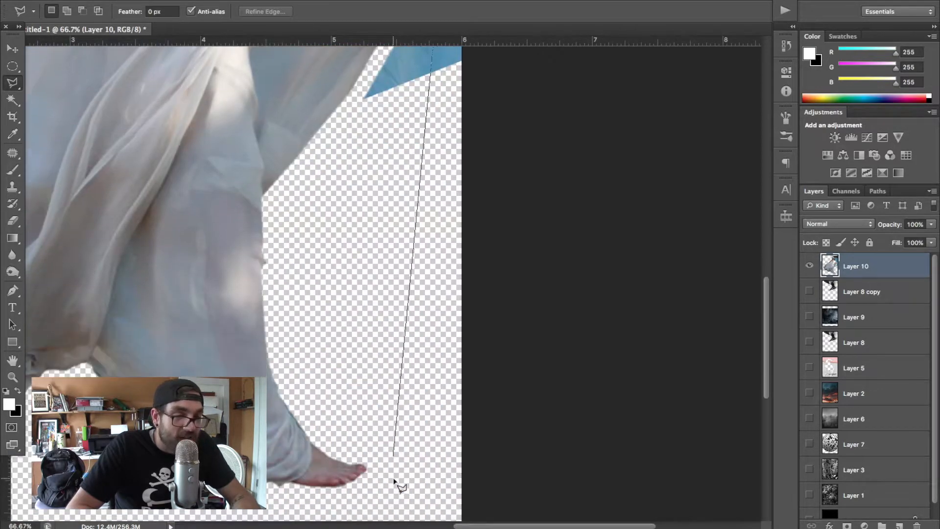
pyautogui.scroll(10, 394, 481)
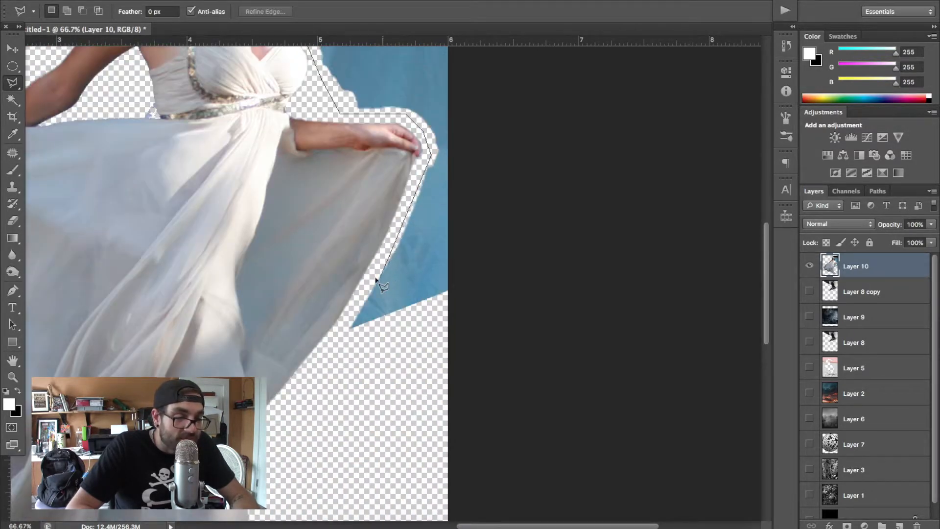
# Close the lasso selection outside the canvas and above the head, delete the enclosed backdrop, and deselect
pyautogui.click(338, 352)
pyautogui.click(550, 342)
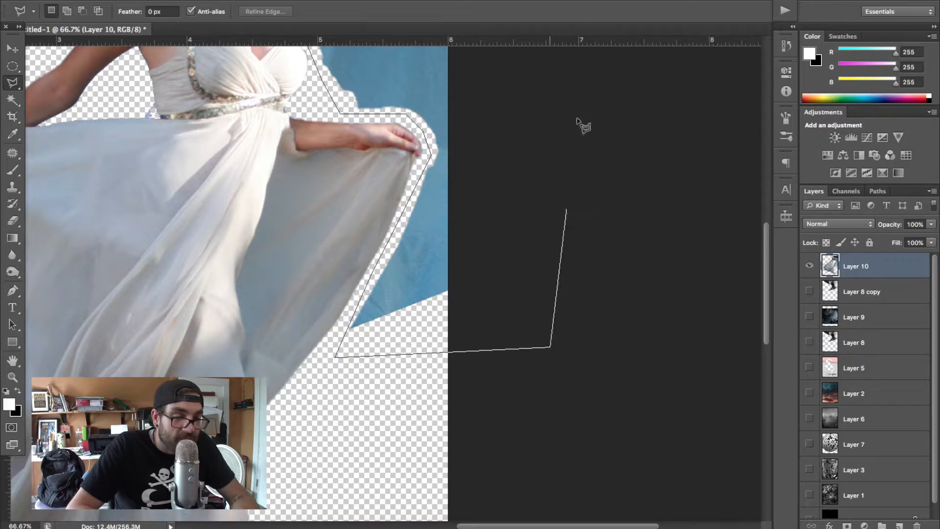
pyautogui.scroll(6, 579, 125)
pyautogui.click(561, 90)
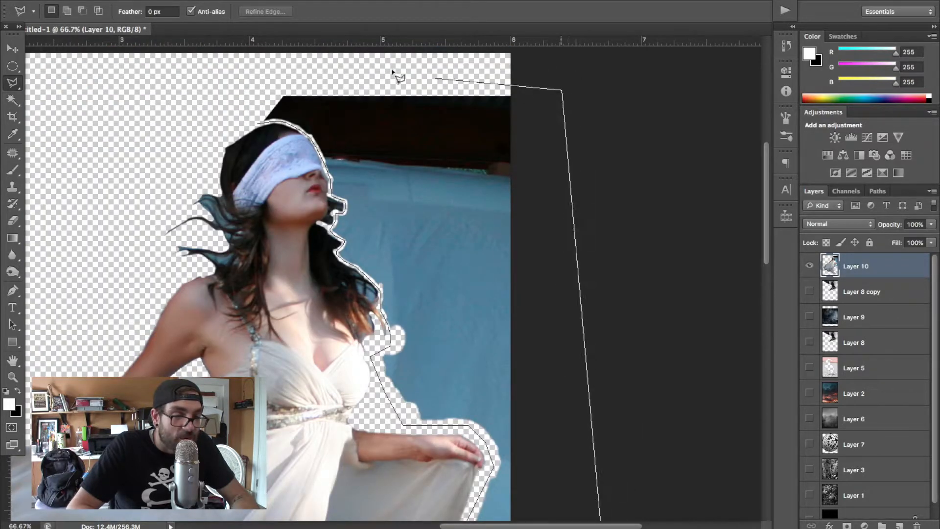
pyautogui.click(333, 70)
pyautogui.click(206, 76)
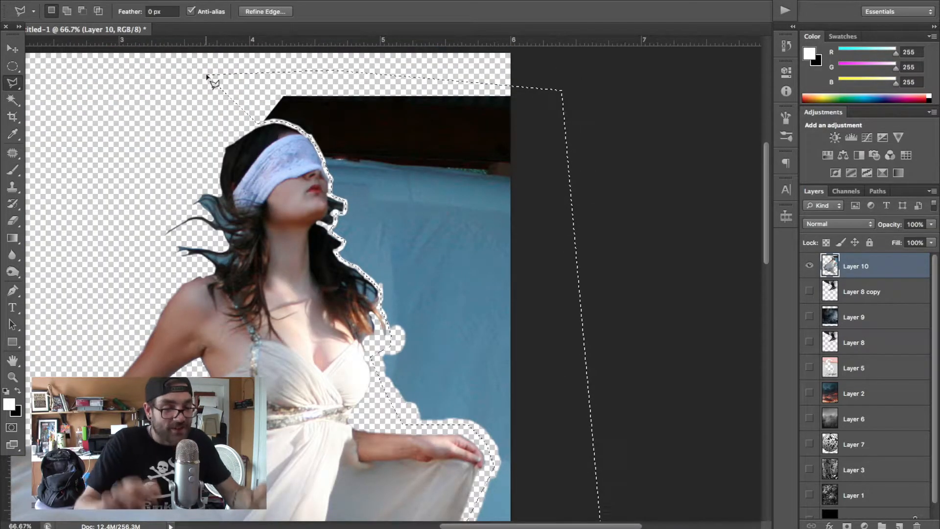
pyautogui.press('Delete')
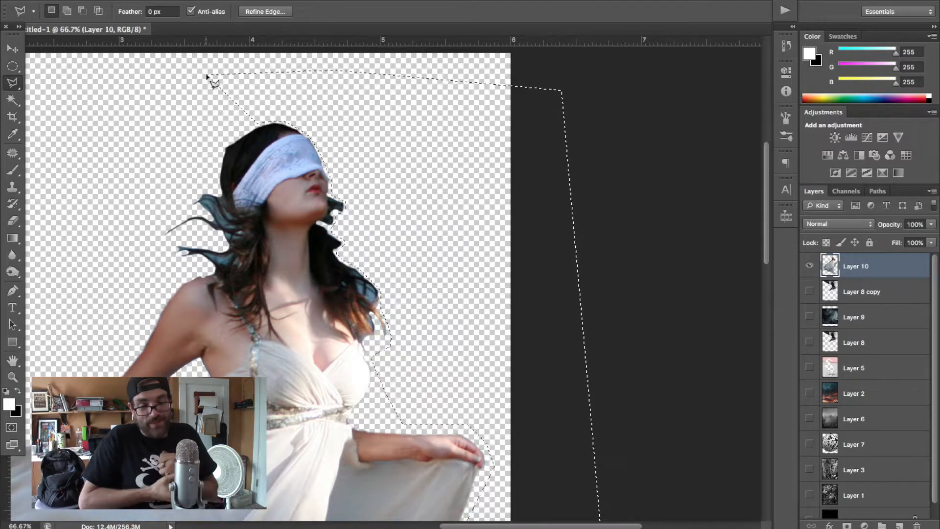
pyautogui.hotkey('ctrl', 'd')
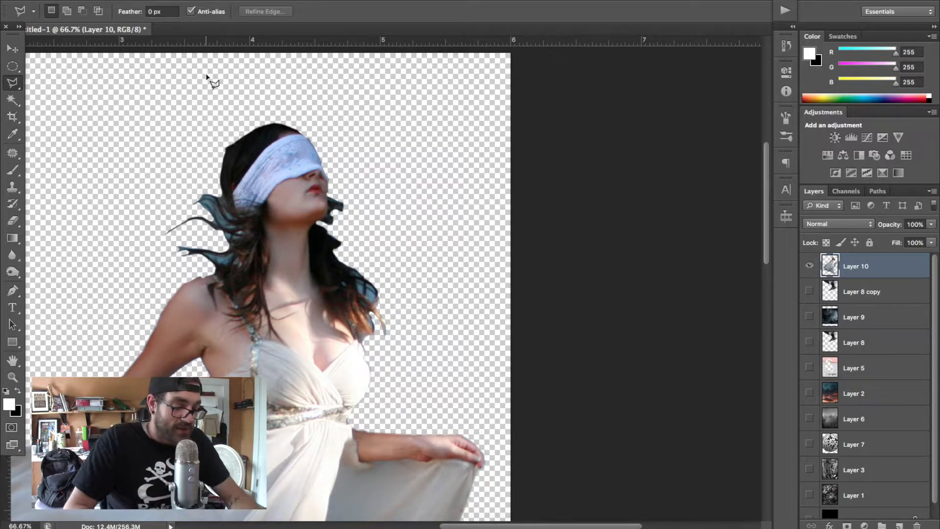
# Show the composite's other layers again, hide Layer 9, Layer 8 copy and Layer 8, and keep Layer 10 selected
pyautogui.press('v')
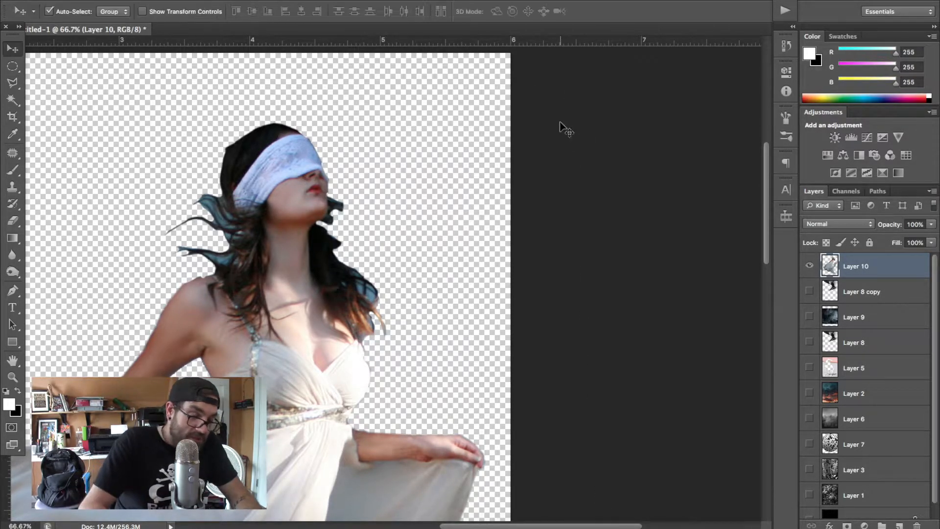
pyautogui.hotkey('ctrl', '0')
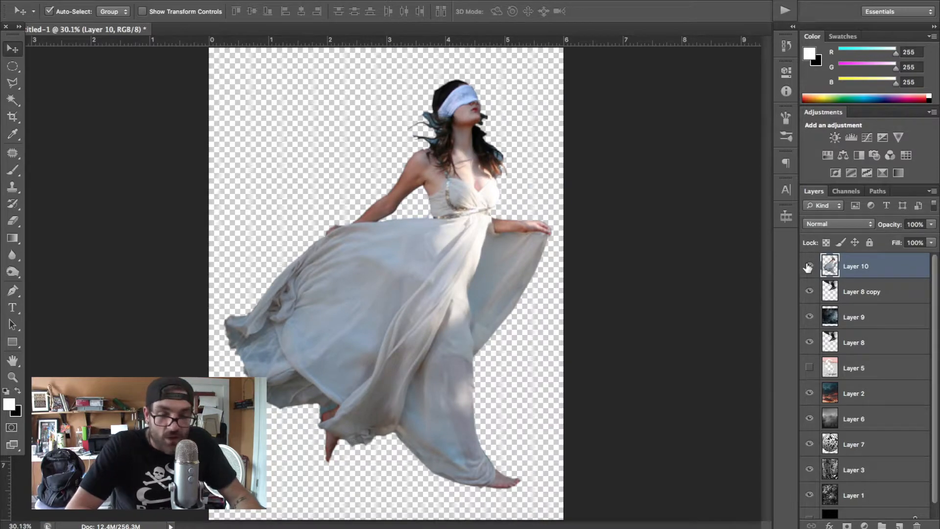
pyautogui.keyDown('alt'); pyautogui.click(808, 266); pyautogui.keyUp('alt')
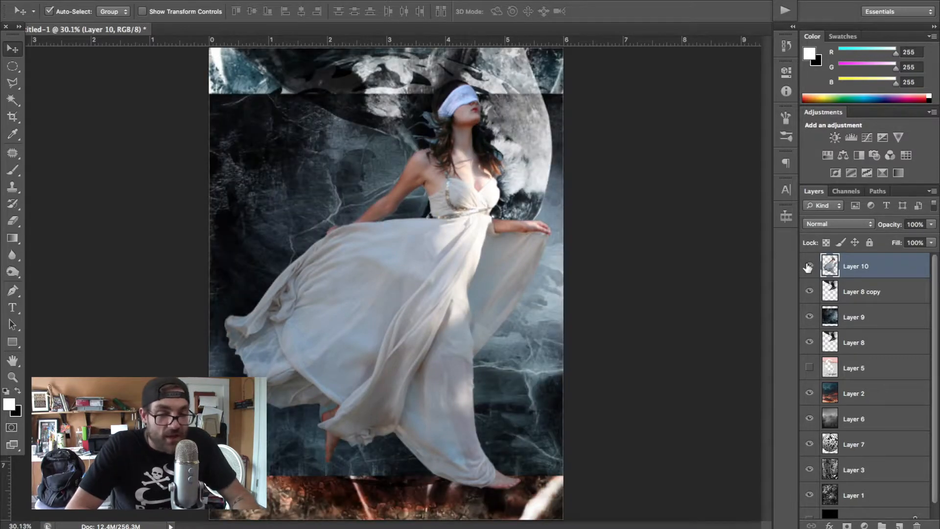
pyautogui.click(809, 317)
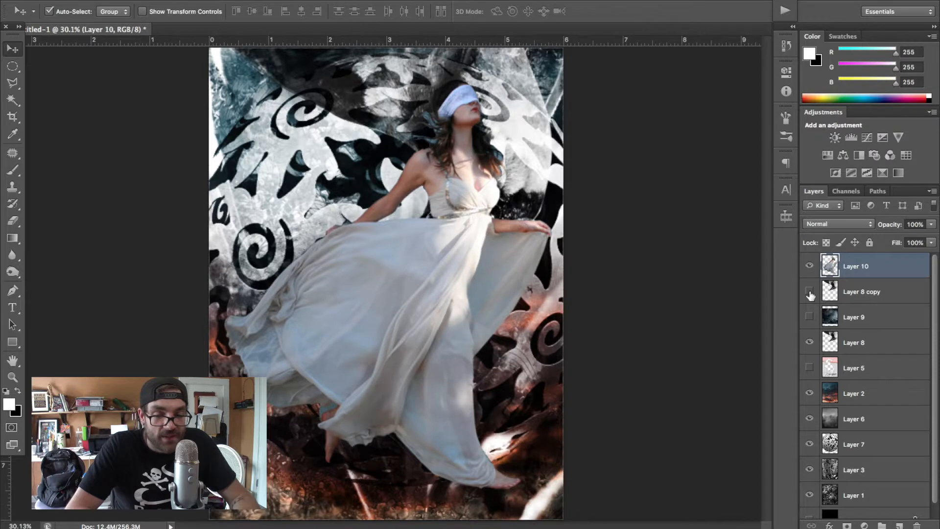
pyautogui.click(811, 338)
pyautogui.click(892, 265)
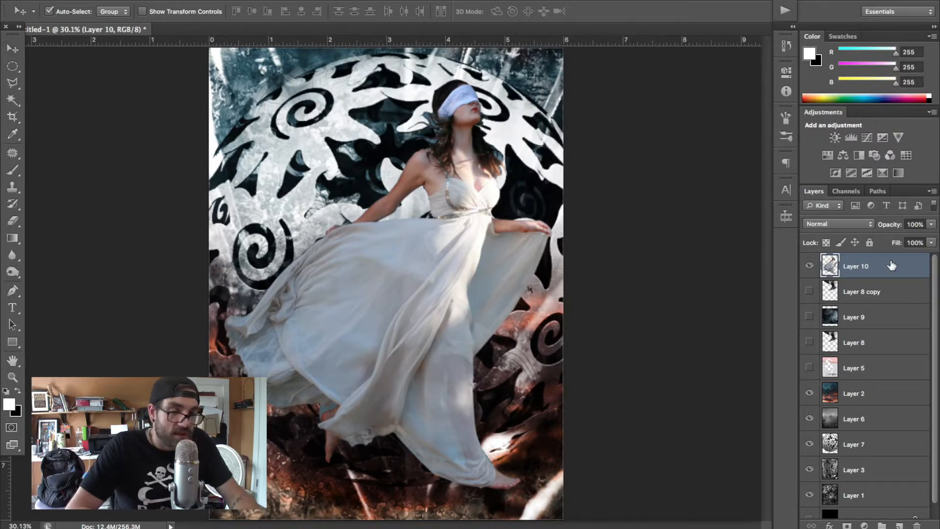
# Free-transform Layer 10 to enlarge the woman and position her head and torso in front of the ornate sphere, filling the lower canvas
pyautogui.hotkey('ctrl', 't')
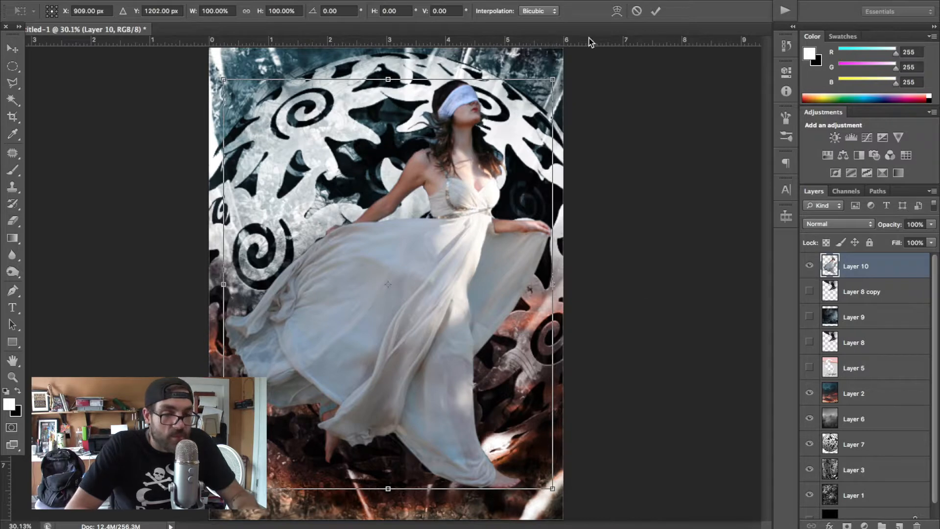
pyautogui.moveTo(552, 77); pyautogui.dragTo(660, 7)
pyautogui.moveTo(482, 166); pyautogui.dragTo(410, 224)
pyautogui.hotkey('ctrl', '-')
pyautogui.hotkey('ctrl', '-')
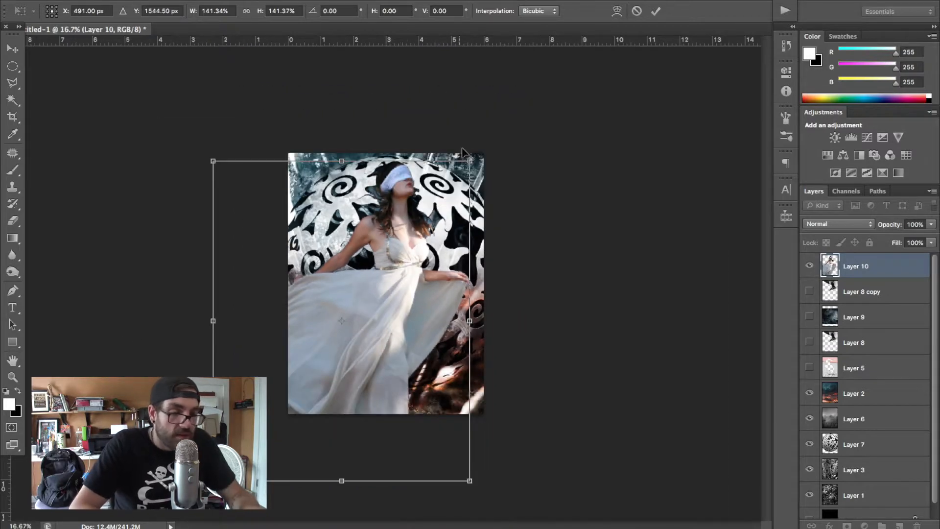
pyautogui.moveTo(543, 76)
pyautogui.mouseDown()
pyautogui.moveTo(560, 42)
pyautogui.moveTo(546, 65)
pyautogui.mouseUp()
pyautogui.moveTo(464, 239); pyautogui.dragTo(430, 330)
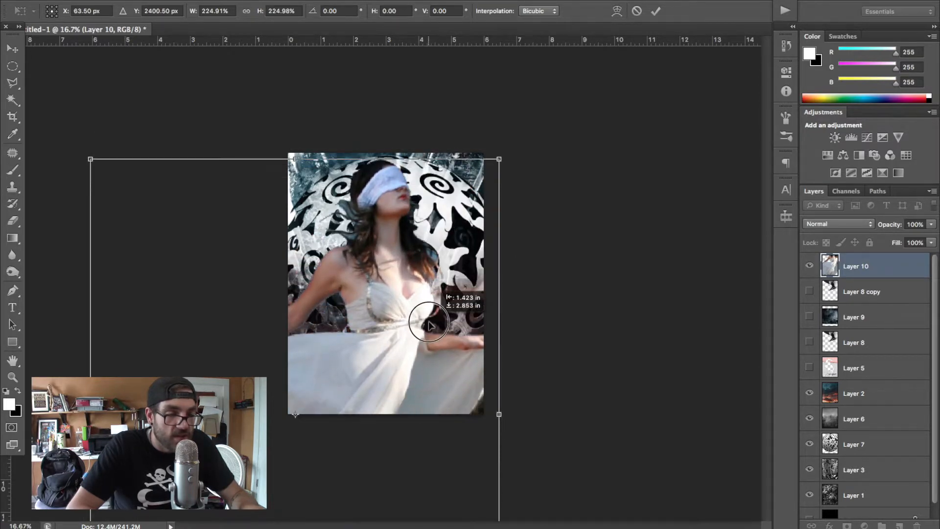
pyautogui.moveTo(568, 245); pyautogui.dragTo(541, 177)
pyautogui.moveTo(378, 287); pyautogui.dragTo(417, 321)
pyautogui.press('Return')
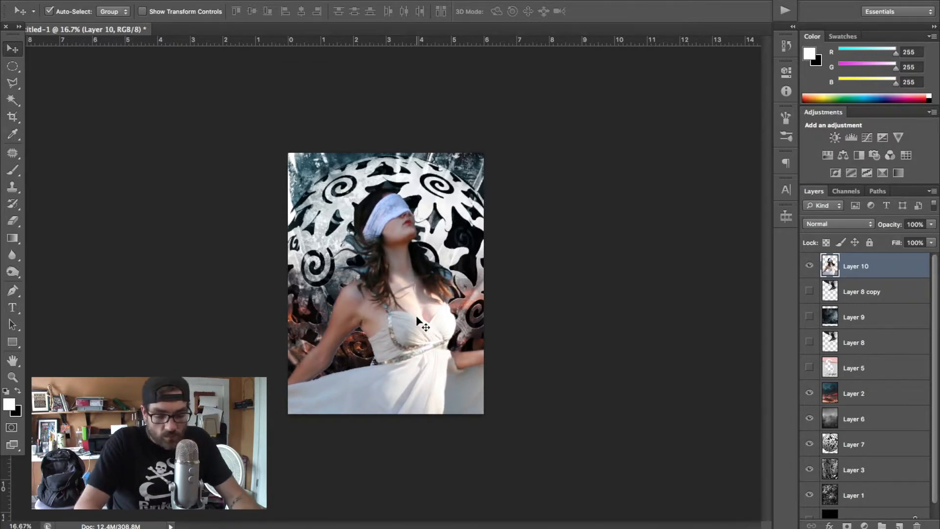
pyautogui.hotkey('ctrl', '0')
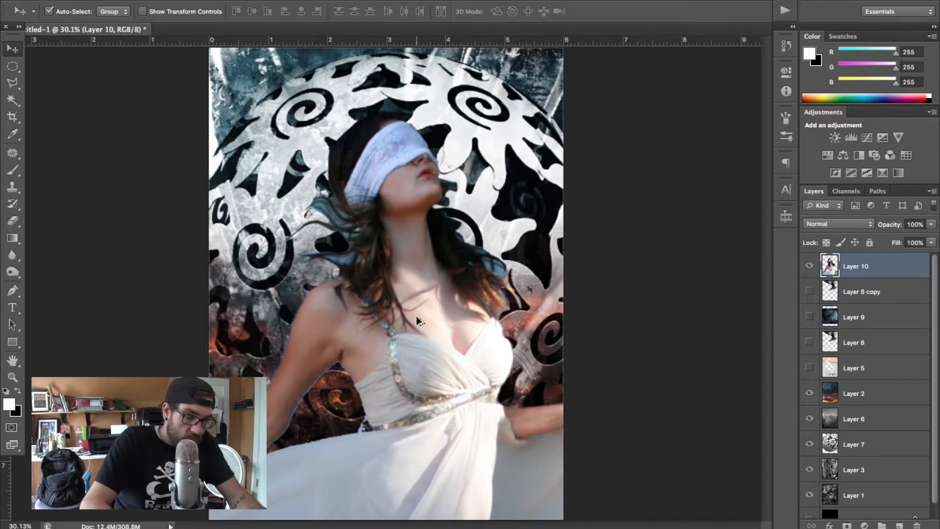
# Convert Layer 10 to black and white with Reds -31, Yellows 137, Greens 154, Cyans -2, Blues 97 and Magentas -14
pyautogui.hotkey('ctrl', 'alt', 'shift', 'b')
pyautogui.moveTo(766, 163); pyautogui.dragTo(742, 164)
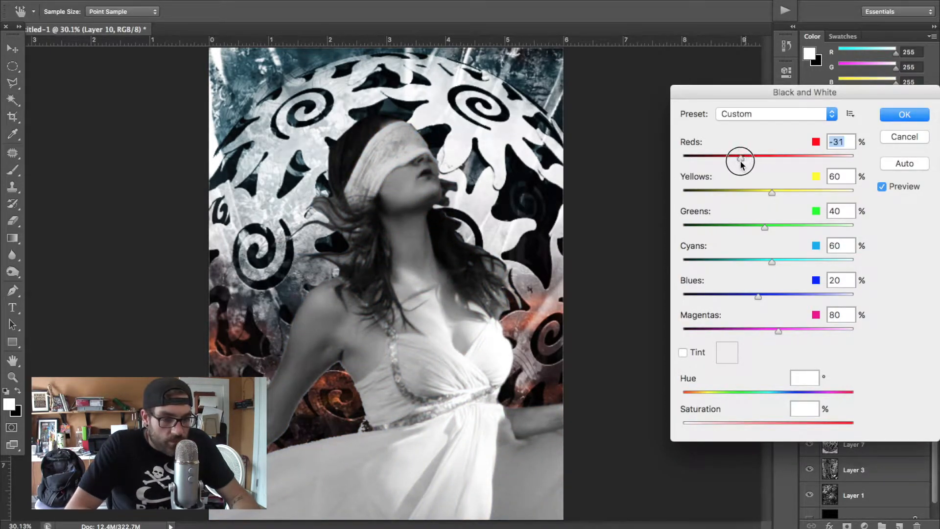
pyautogui.moveTo(772, 193); pyautogui.dragTo(798, 196)
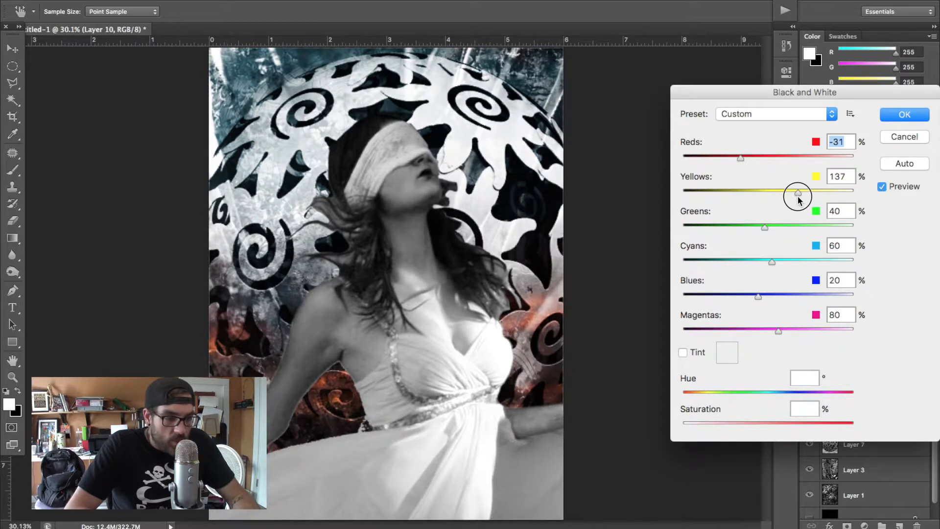
pyautogui.moveTo(768, 235); pyautogui.dragTo(803, 239)
pyautogui.moveTo(771, 266)
pyautogui.mouseDown()
pyautogui.moveTo(724, 258)
pyautogui.moveTo(753, 263)
pyautogui.mouseUp()
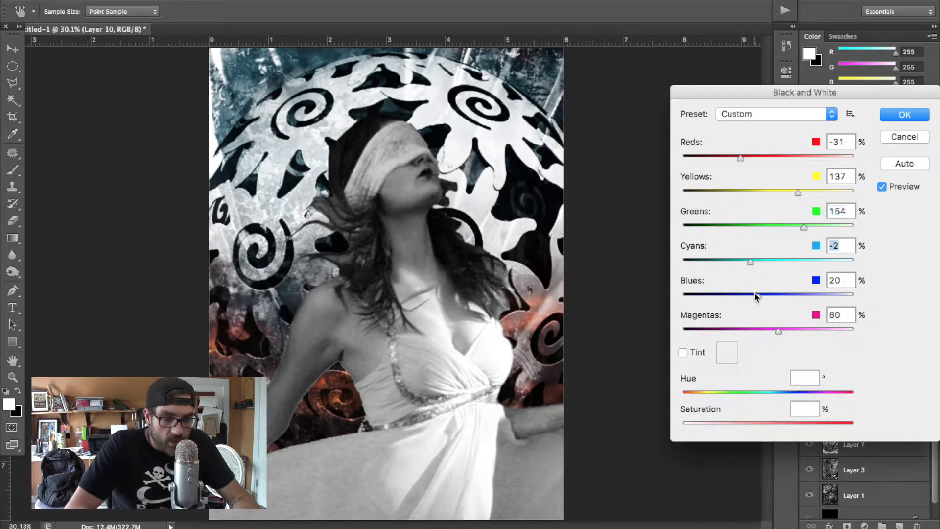
pyautogui.moveTo(763, 299); pyautogui.dragTo(747, 338)
pyautogui.click(899, 115)
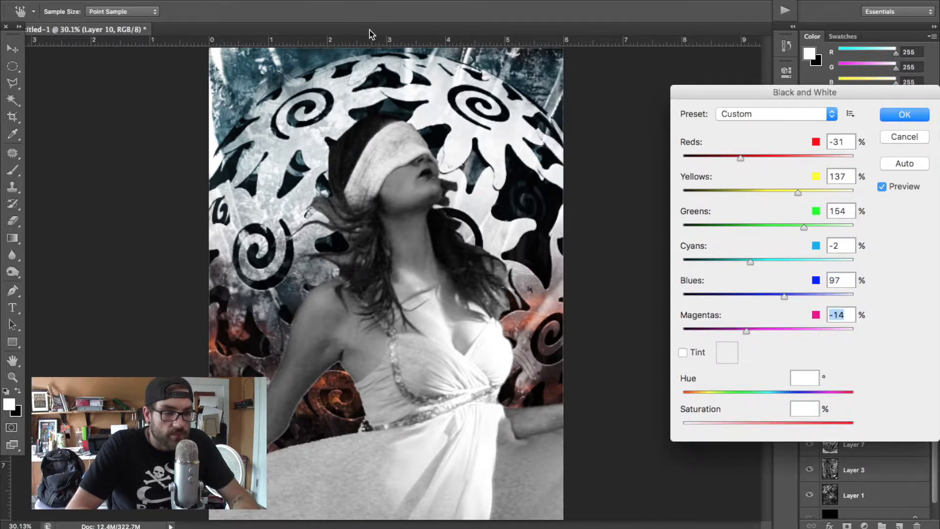
# Apply a Brightness/Contrast adjustment to Layer 10 with Brightness 17 and Contrast 51
pyautogui.click(159, 1)
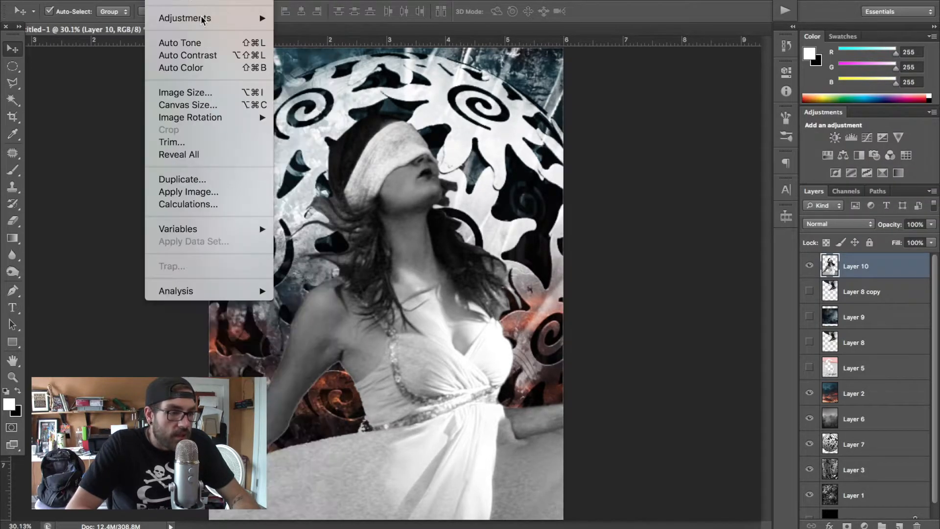
pyautogui.moveTo(200, 19)
pyautogui.click(278, 18)
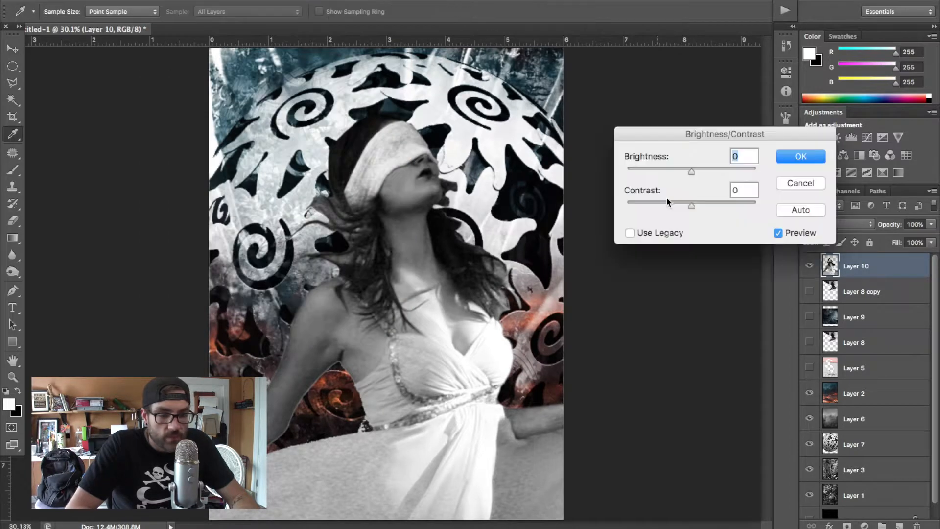
pyautogui.moveTo(693, 205); pyautogui.dragTo(724, 215)
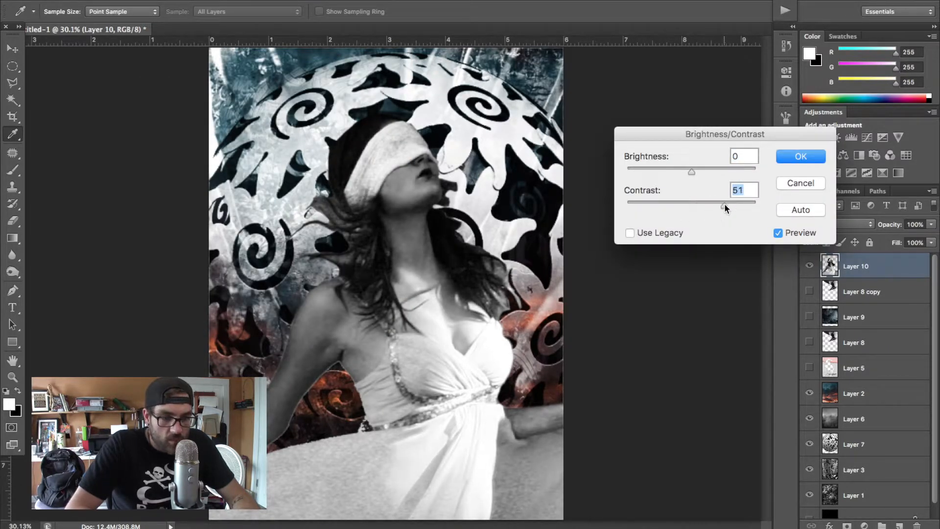
pyautogui.moveTo(690, 172); pyautogui.dragTo(701, 177)
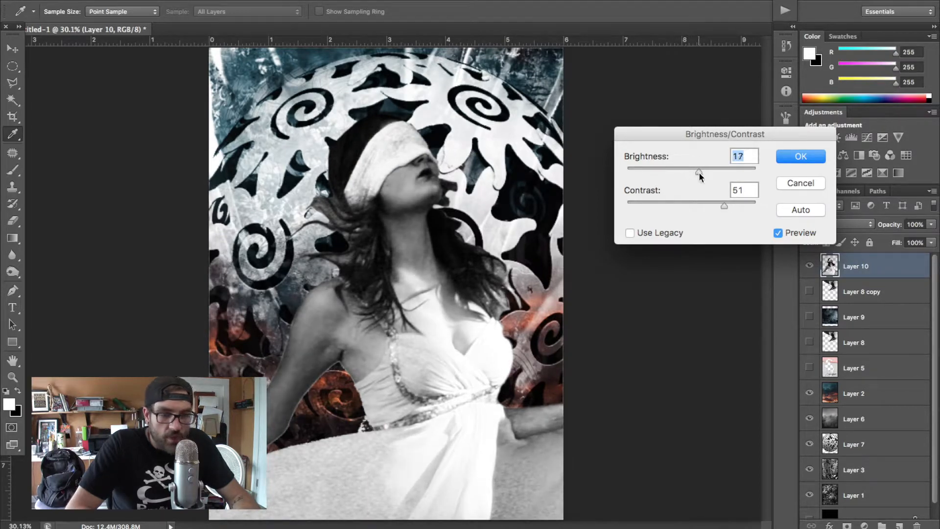
pyautogui.click(819, 157)
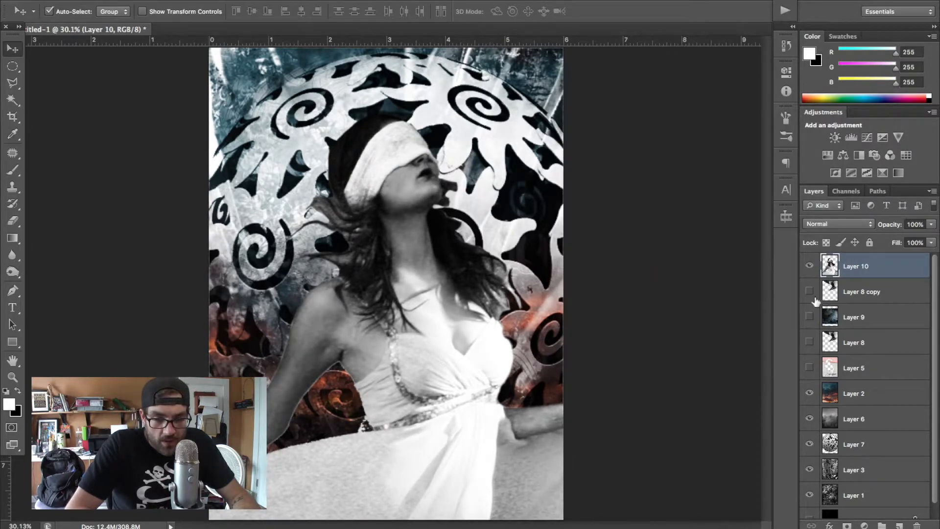
# Show Layer 8 with the bird, check it in isolation, bring the other layers back, and raise its opacity to 100%
pyautogui.click(809, 343)
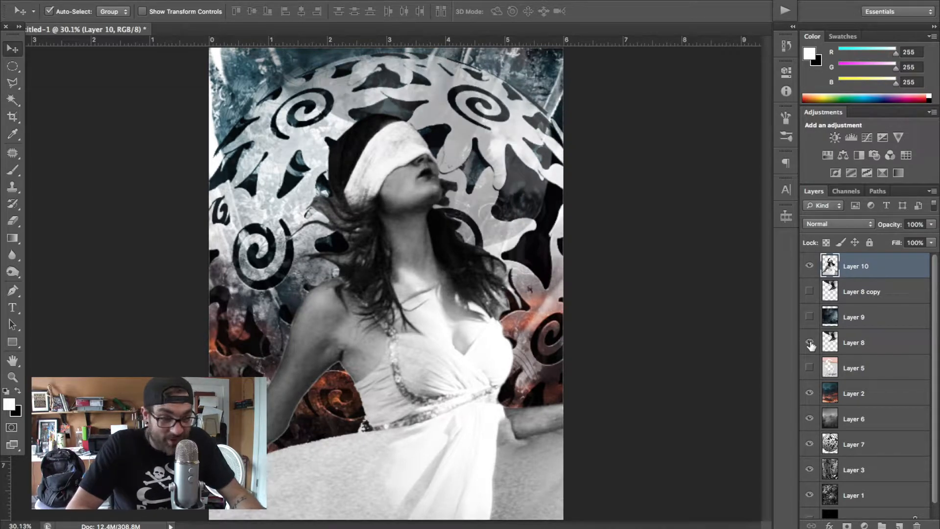
pyautogui.keyDown('alt'); pyautogui.click(810, 343); pyautogui.keyUp('alt')
pyautogui.rightClick(809, 344)
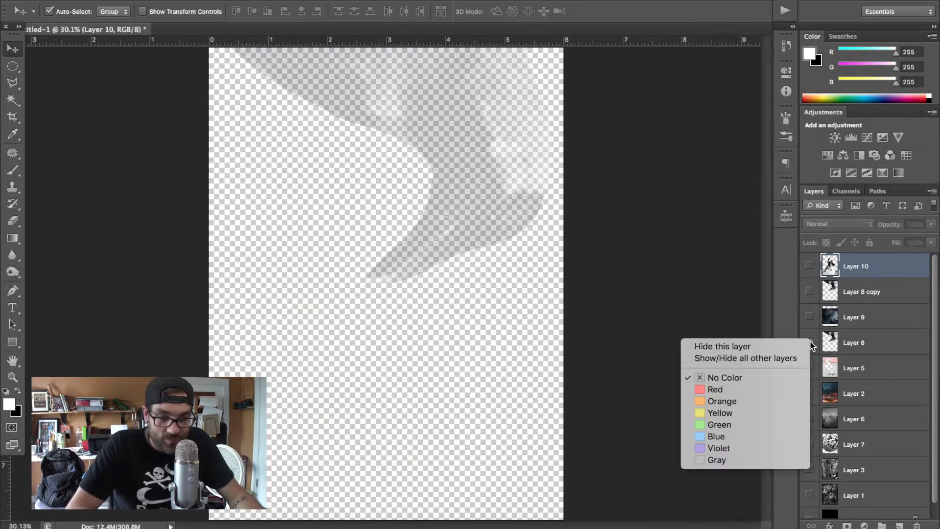
pyautogui.click(811, 345)
pyautogui.keyDown('alt'); pyautogui.click(810, 344); pyautogui.keyUp('alt')
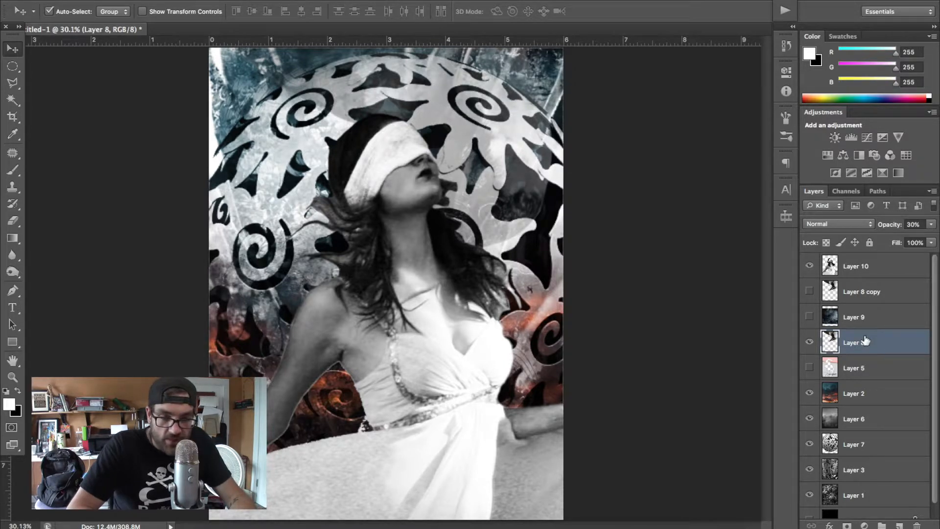
pyautogui.hotkey('ctrl', 't')
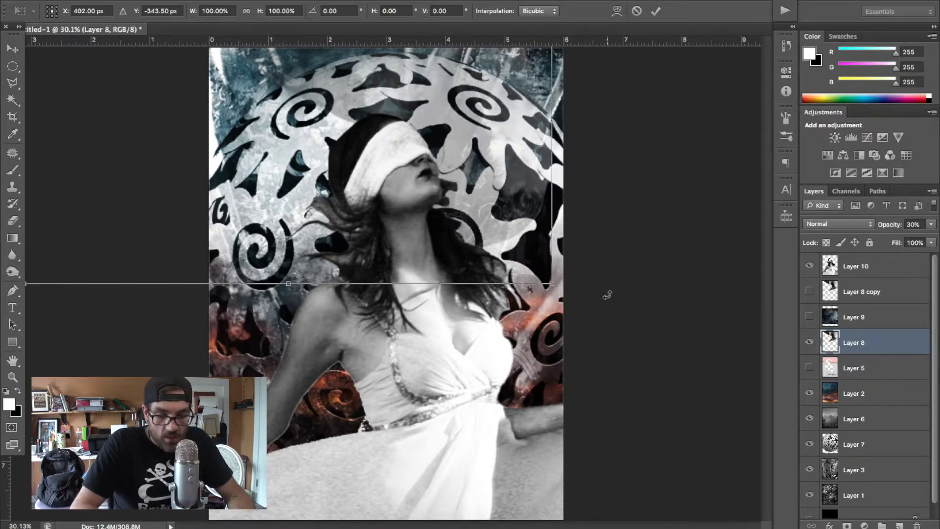
pyautogui.press('Return')
pyautogui.press('0')
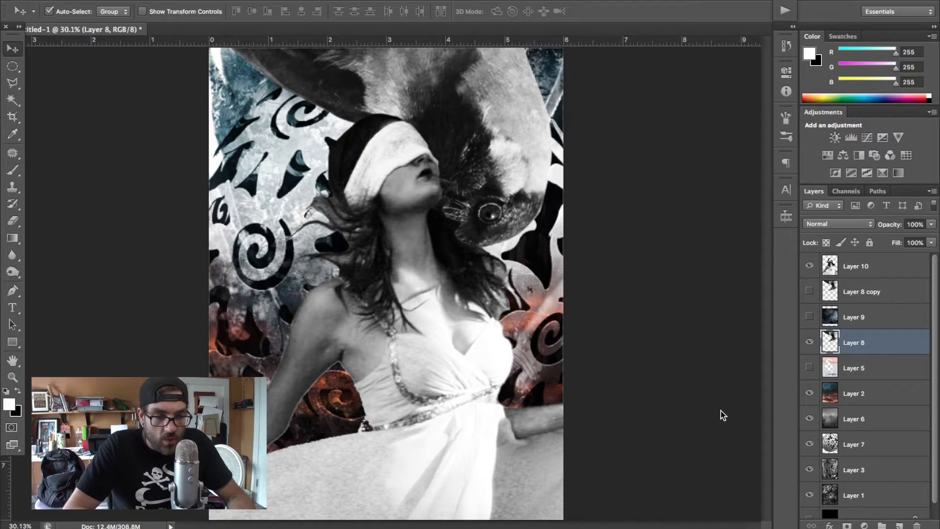
# Duplicate Layer 8, hide the original, and free-transform the copy so the bird stands upright with its beak facing right at a smaller size
pyautogui.moveTo(509, 118); pyautogui.dragTo(399, 210)
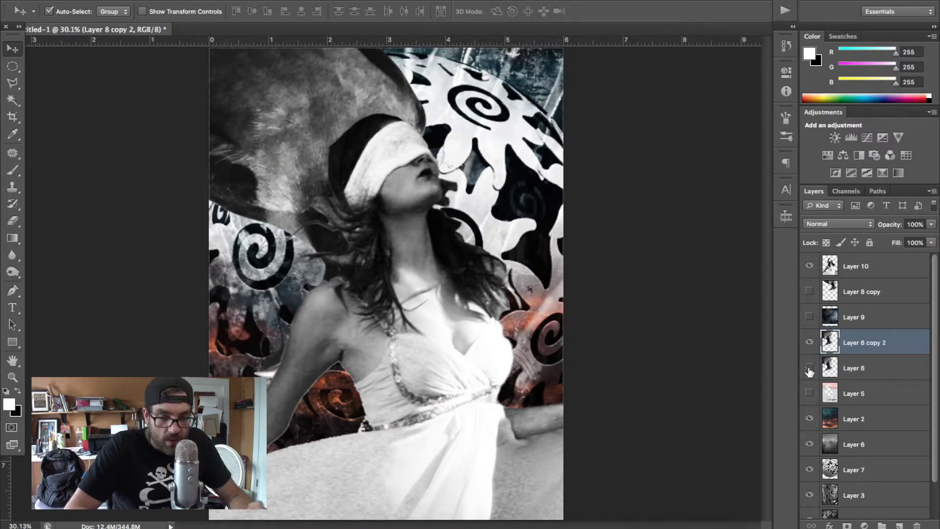
pyautogui.hotkey('ctrl', 't')
pyautogui.moveTo(473, 410); pyautogui.dragTo(307, 29)
pyautogui.moveTo(223, 115); pyautogui.dragTo(287, 278)
pyautogui.moveTo(613, 138); pyautogui.dragTo(327, 47)
pyautogui.moveTo(263, 177); pyautogui.dragTo(421, 304)
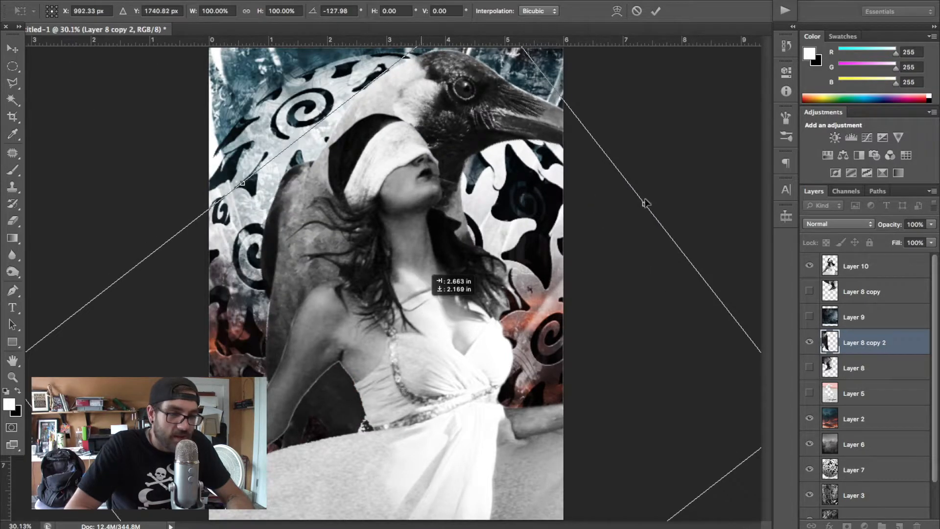
pyautogui.moveTo(714, 168); pyautogui.dragTo(596, 109)
pyautogui.press('Return')
# Position the bird over the woman's head and move Layer 8 copy 2 above Layer 10 in the layer order
pyautogui.moveTo(284, 140); pyautogui.dragTo(353, 157)
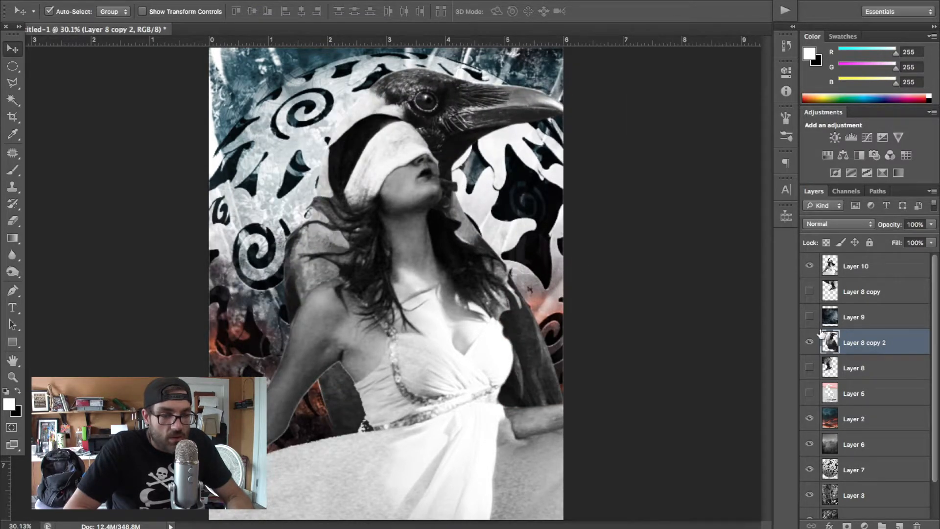
pyautogui.moveTo(457, 139); pyautogui.dragTo(319, 119)
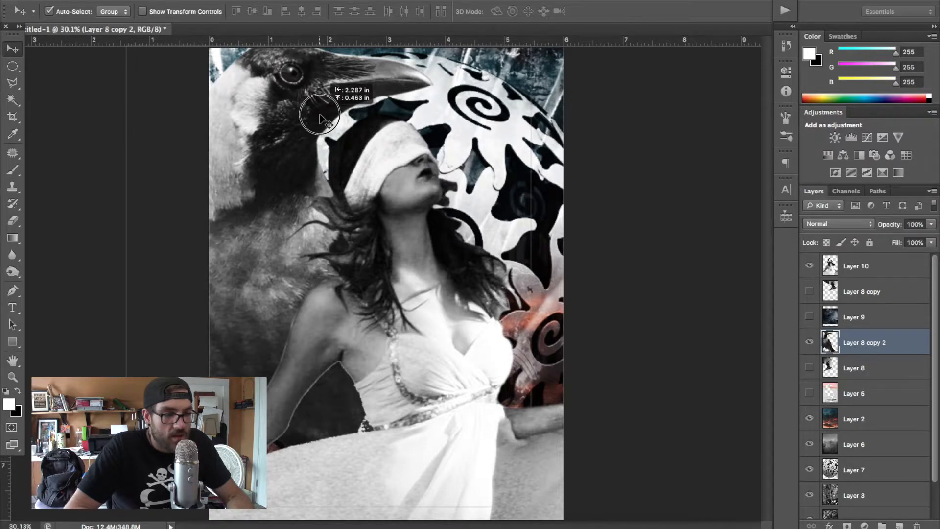
pyautogui.moveTo(320, 119); pyautogui.dragTo(439, 185)
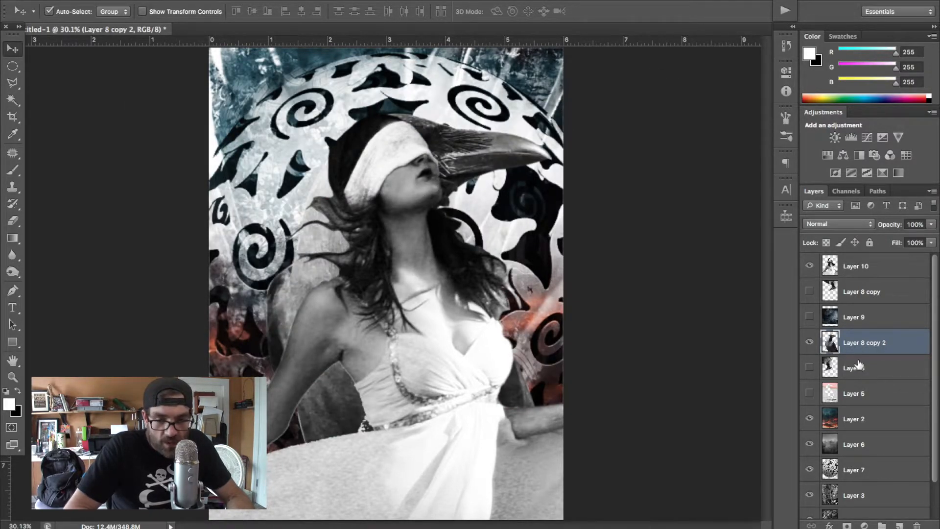
pyautogui.moveTo(856, 352); pyautogui.dragTo(856, 259)
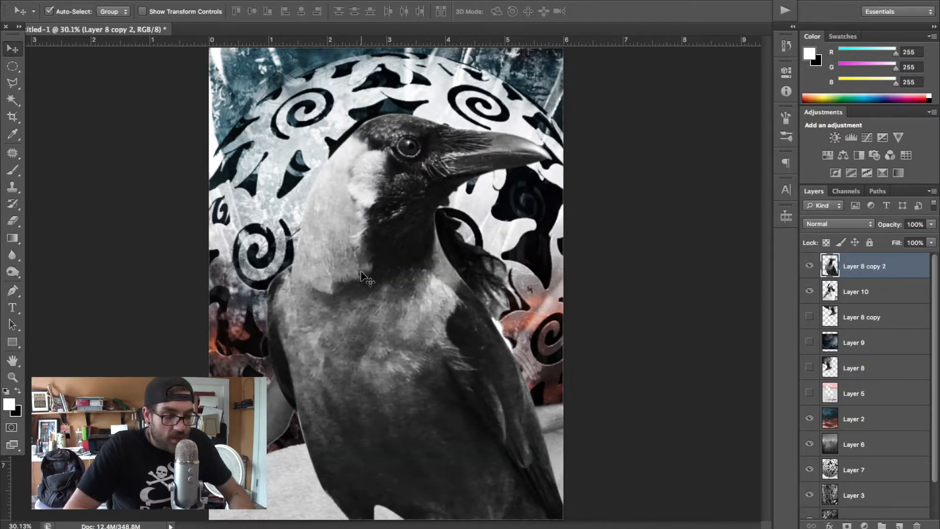
# Erase the bird's lower body with a soft 400 px eraser at 26% hardness, exposing the woman's dress and arms
pyautogui.press('e')
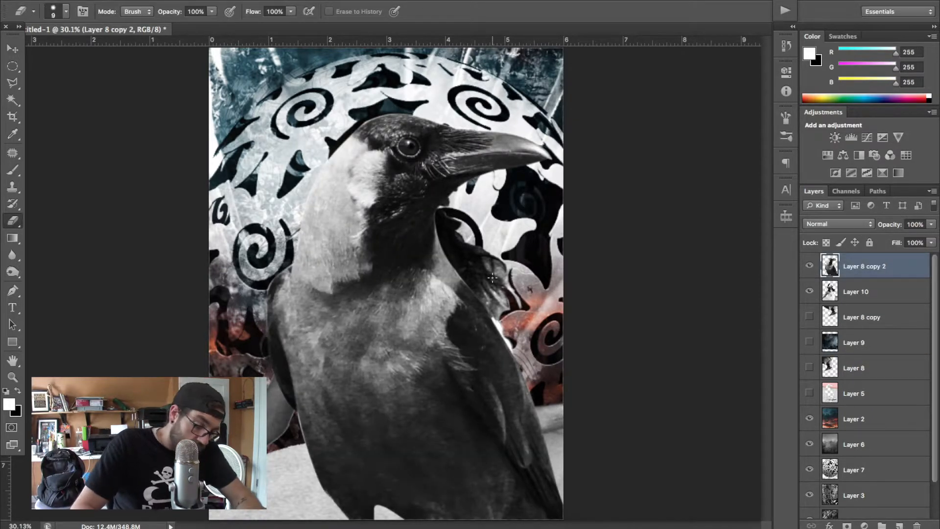
pyautogui.moveTo(493, 277); pyautogui.dragTo(486, 274)
pyautogui.rightClick(495, 276)
pyautogui.click(543, 341)
pyautogui.click(686, 241)
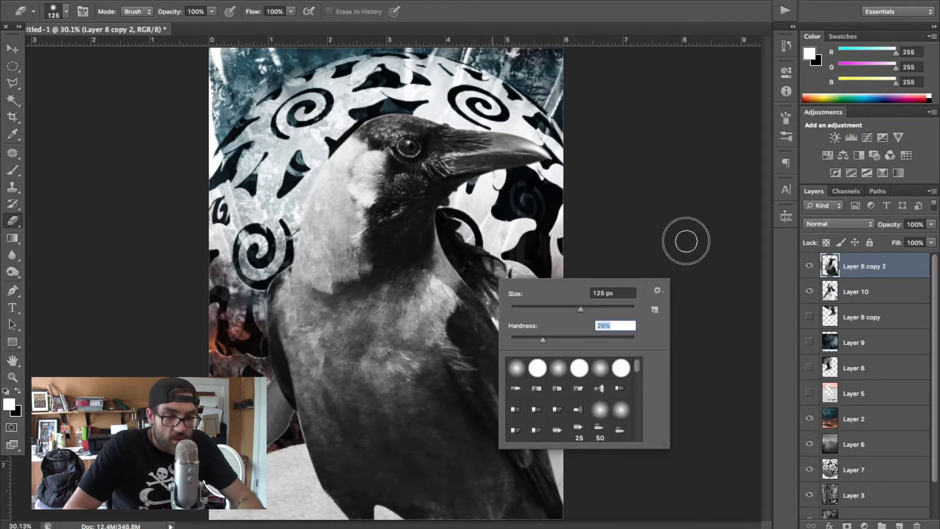
pyautogui.press(']')
pyautogui.press(']')
pyautogui.press(']')
pyautogui.press(']')
pyautogui.press(']')
pyautogui.moveTo(490, 313)
pyautogui.mouseDown()
pyautogui.moveTo(451, 357)
pyautogui.moveTo(294, 382)
pyautogui.mouseUp()
pyautogui.moveTo(192, 375)
pyautogui.mouseDown()
pyautogui.moveTo(609, 357)
pyautogui.moveTo(449, 465)
pyautogui.moveTo(536, 508)
pyautogui.moveTo(512, 480)
pyautogui.mouseUp()
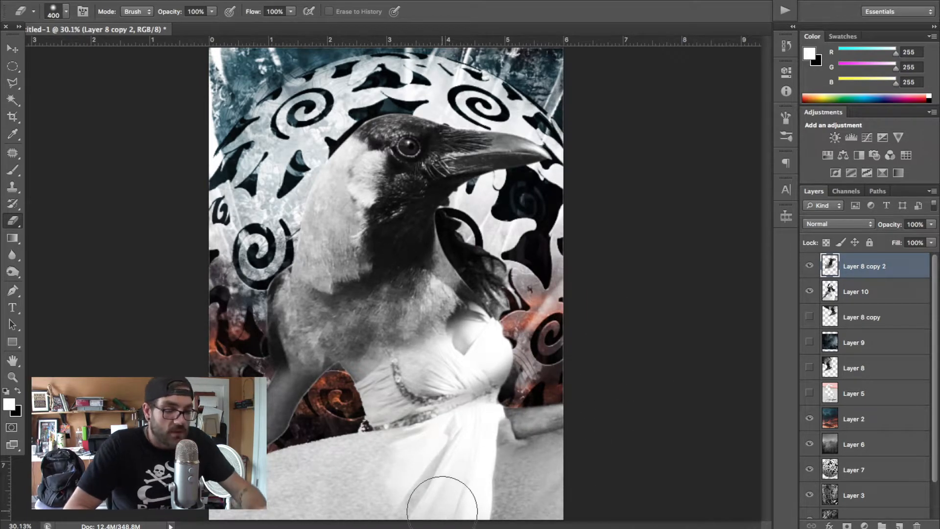
# Shift the bird down, lasso around its head and chest, cut them to a new layer, and delete the emptied Layer 8 copy 2
pyautogui.press('v')
pyautogui.moveTo(374, 278)
pyautogui.mouseDown()
pyautogui.moveTo(409, 200)
pyautogui.moveTo(336, 156)
pyautogui.moveTo(395, 235)
pyautogui.moveTo(394, 328)
pyautogui.moveTo(353, 334)
pyautogui.mouseUp()
pyautogui.press('l')
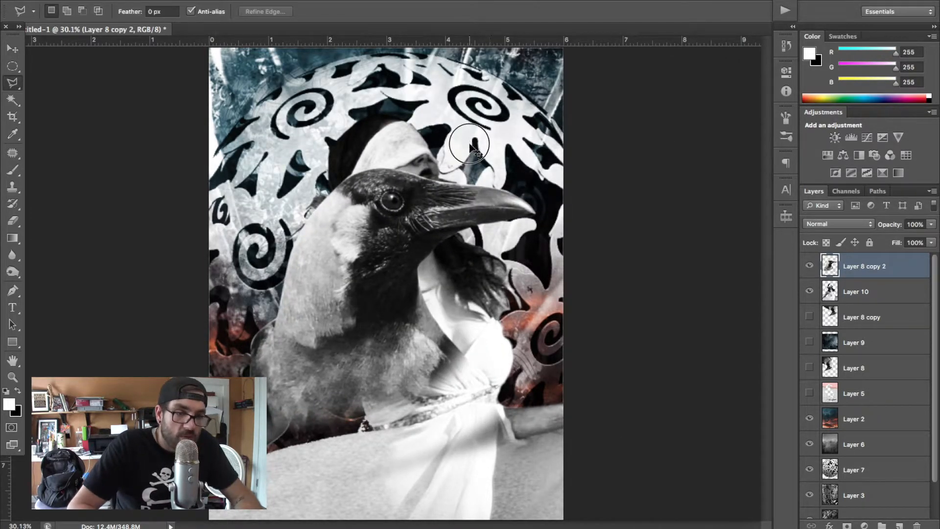
pyautogui.click(559, 205)
pyautogui.click(525, 315)
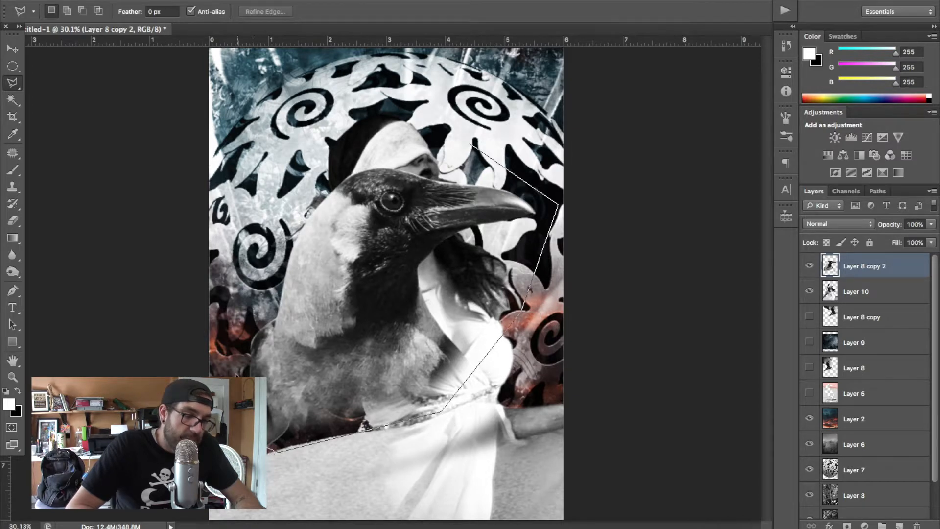
pyautogui.doubleClick(333, 134)
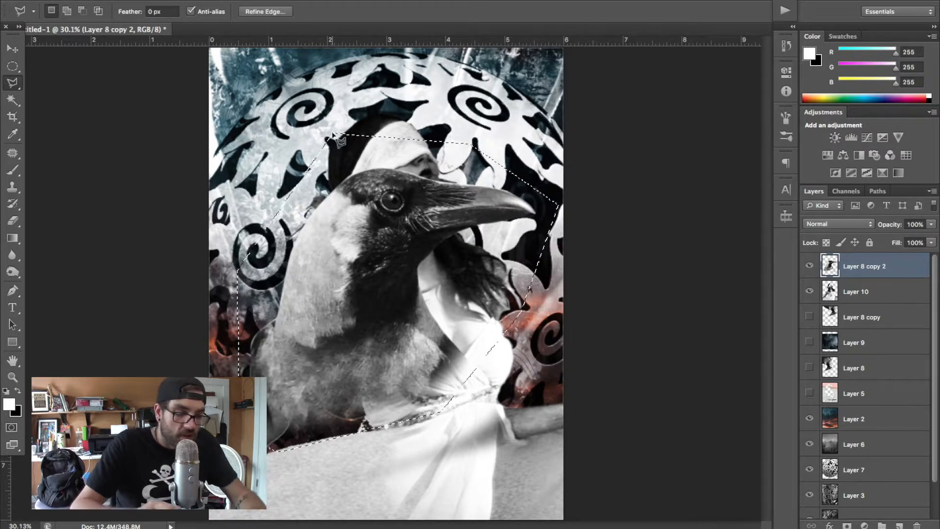
pyautogui.press('shift')
pyautogui.press('shift+super+j')
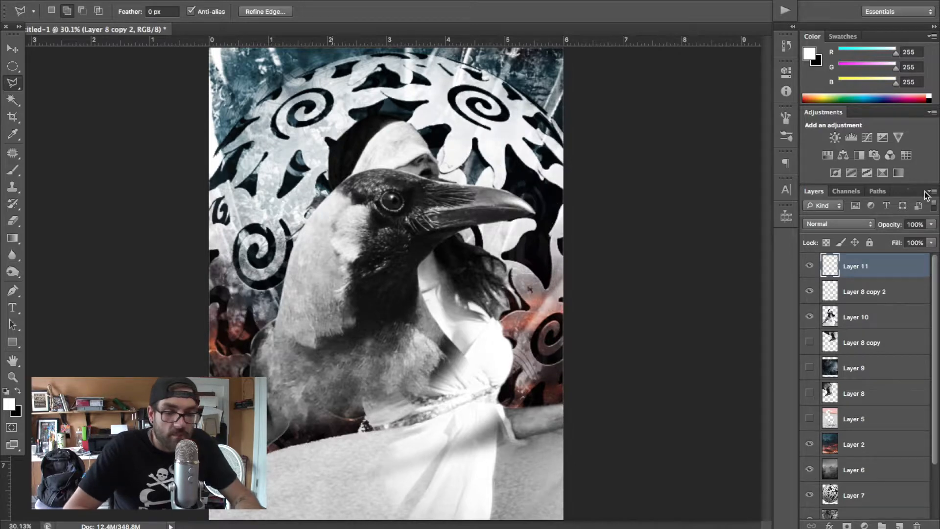
pyautogui.click(858, 295)
pyautogui.press('BackSpace')
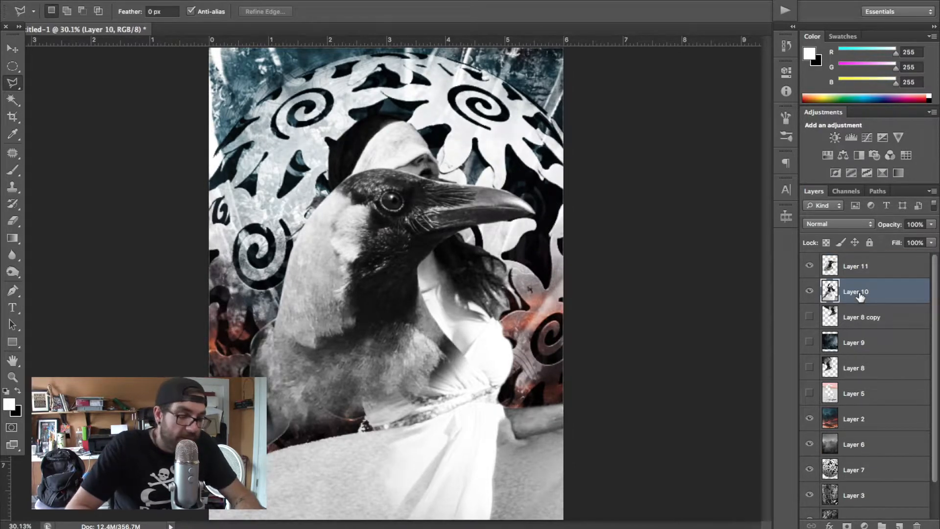
# Move the bird on Layer 11 up over the woman's head and scale it down to fit her neck and shoulders
pyautogui.press('v')
pyautogui.moveTo(398, 219); pyautogui.dragTo(433, 136)
pyautogui.press('super+t')
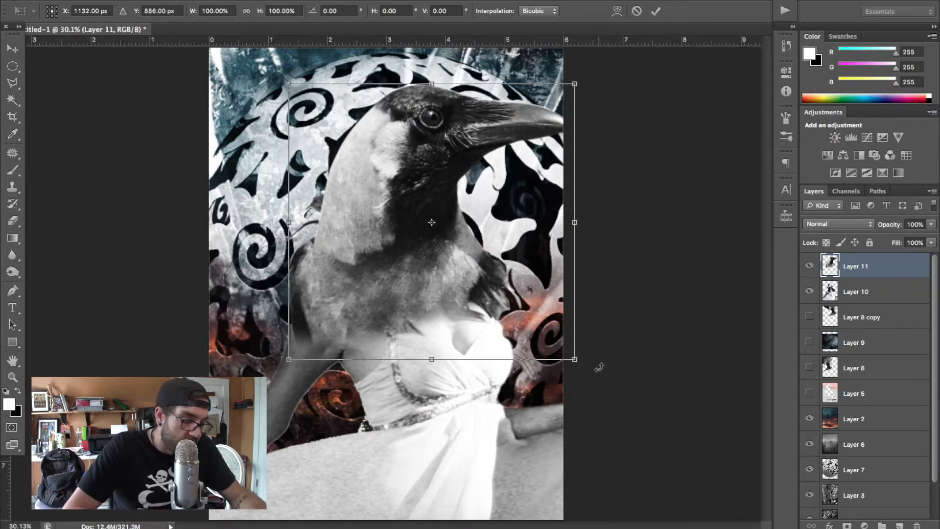
pyautogui.moveTo(576, 361); pyautogui.dragTo(543, 348)
pyautogui.press('Return')
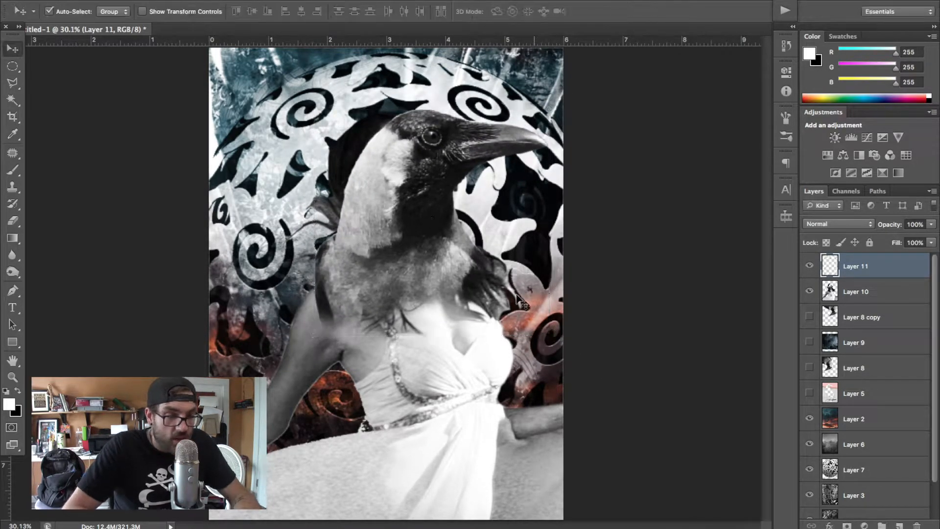
# Fade Layer 11 to 50%, align the bird with the woman's head, rotate it about -10.8 degrees, and restore 100% opacity
pyautogui.press('5')
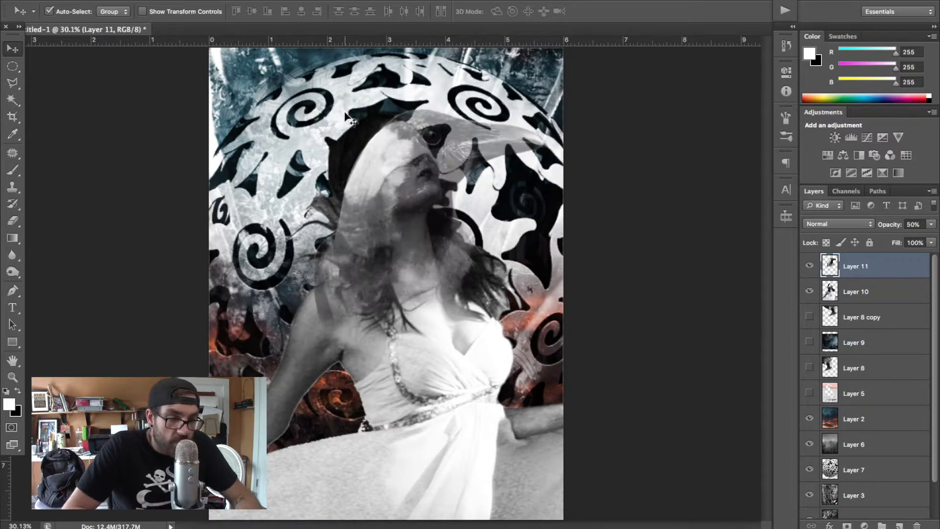
pyautogui.moveTo(416, 162); pyautogui.dragTo(393, 155)
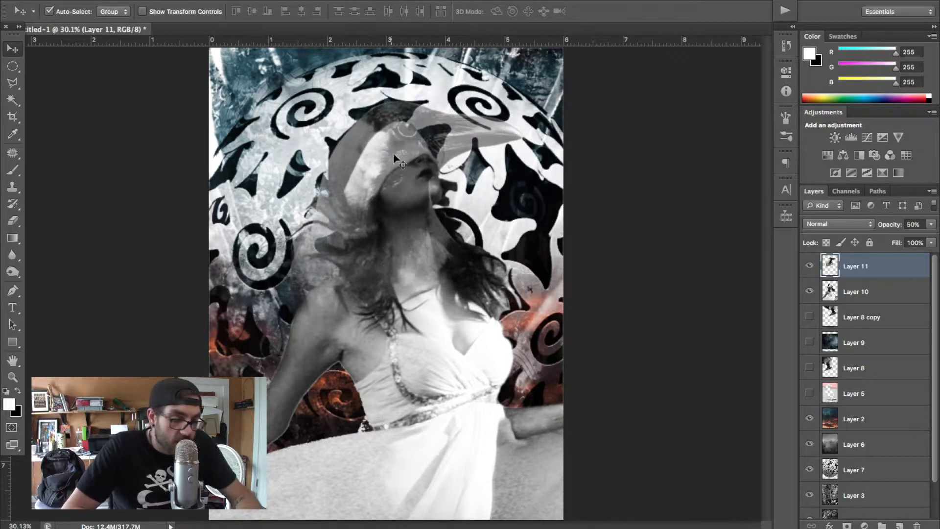
pyautogui.hotkey('ctrl', 't')
pyautogui.moveTo(547, 266); pyautogui.dragTo(608, 245)
pyautogui.moveTo(430, 256)
pyautogui.mouseDown()
pyautogui.moveTo(449, 251)
pyautogui.moveTo(439, 249)
pyautogui.moveTo(440, 262)
pyautogui.mouseUp()
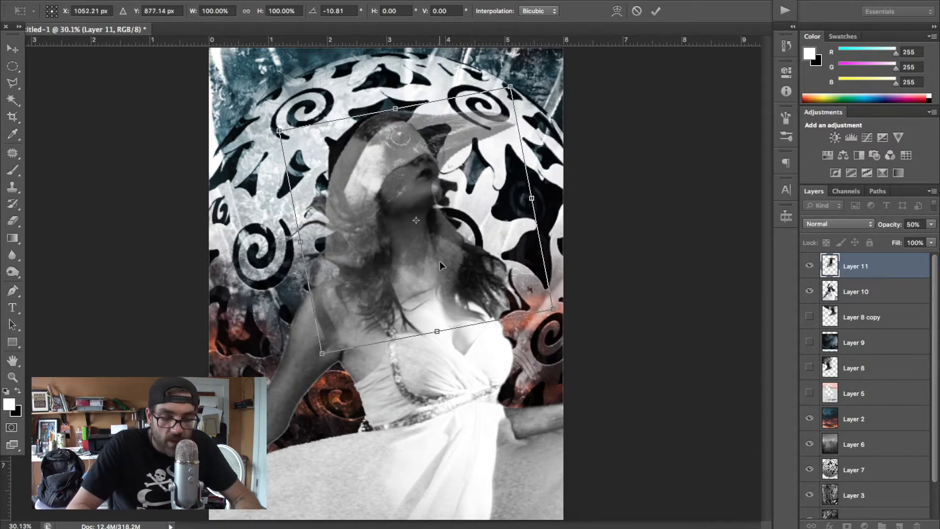
pyautogui.press('Return')
pyautogui.press('0')
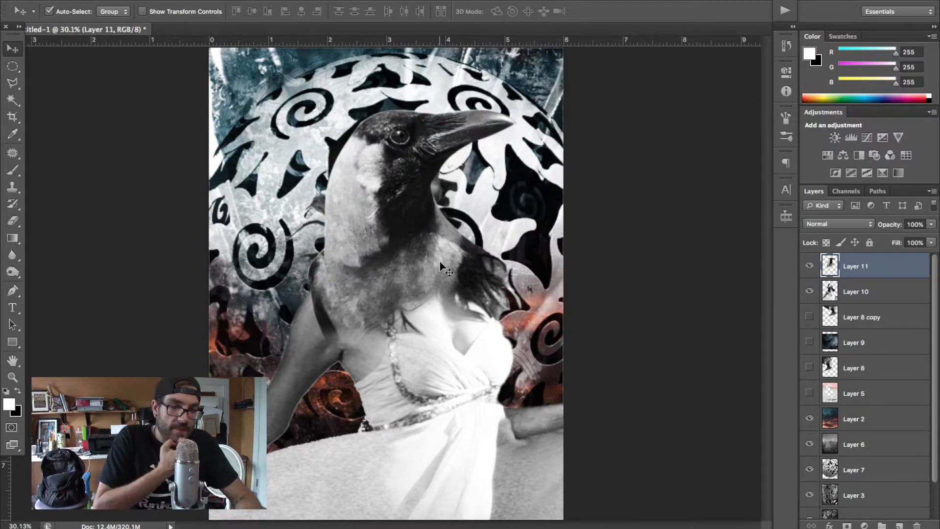
# Nudge the bird's head slightly down and right, then select Layer 10 and display it alone
pyautogui.moveTo(397, 242); pyautogui.dragTo(383, 279)
pyautogui.scroll(2, 405, 239)
pyautogui.hscroll(4, 383, 278)
pyautogui.scroll(2, 383, 278)
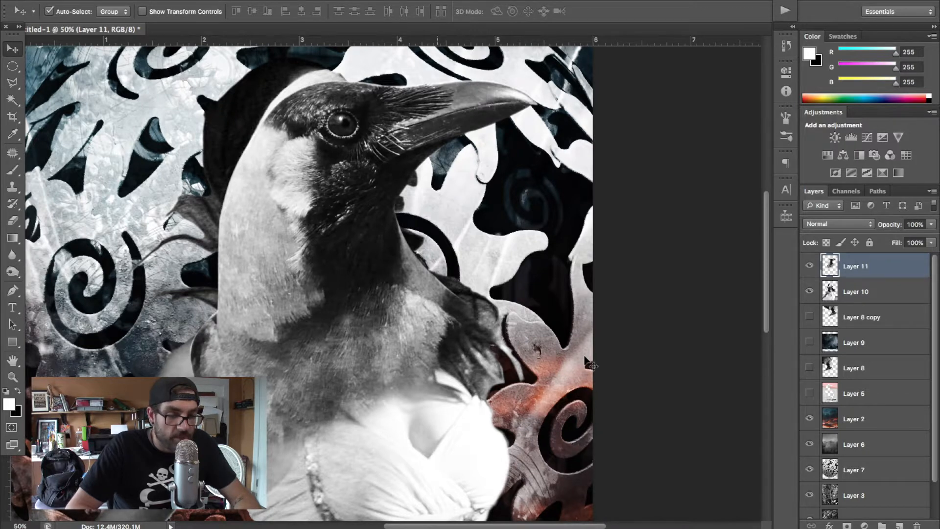
pyautogui.rightClick(396, 456)
pyautogui.press('Return')
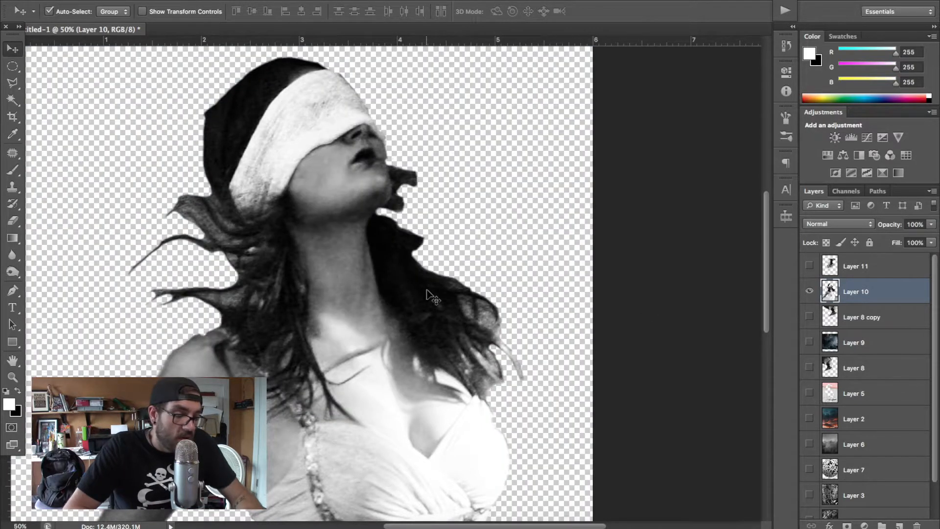
# Erase the top of the woman's head and blindfold on Layer 10 with the soft 400 px eraser, undoing and redoing the first stroke
pyautogui.press('e')
pyautogui.moveTo(278, 115)
pyautogui.mouseDown()
pyautogui.moveTo(215, 148)
pyautogui.moveTo(312, 45)
pyautogui.moveTo(324, 57)
pyautogui.moveTo(192, 251)
pyautogui.moveTo(143, 254)
pyautogui.moveTo(134, 206)
pyautogui.moveTo(338, 10)
pyautogui.moveTo(349, 98)
pyautogui.moveTo(379, 83)
pyautogui.mouseUp()
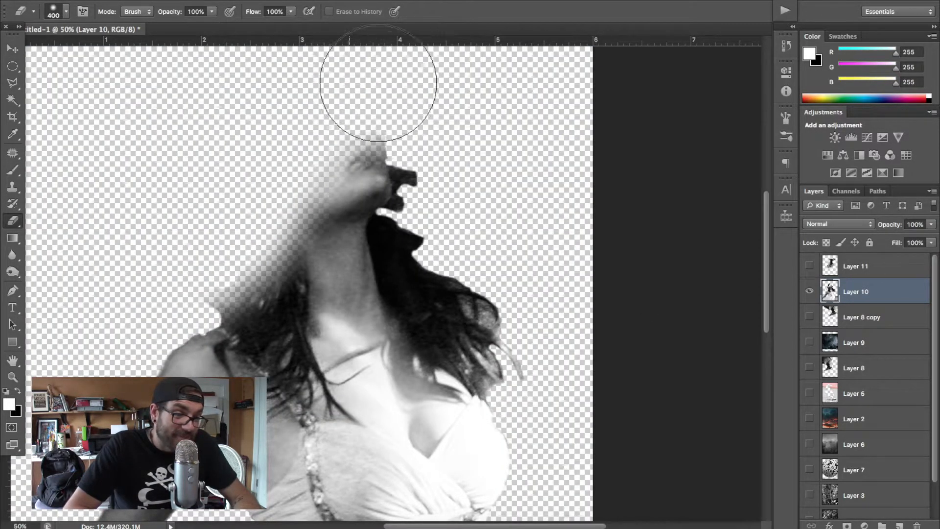
pyautogui.hotkey('ctrl', 'z')
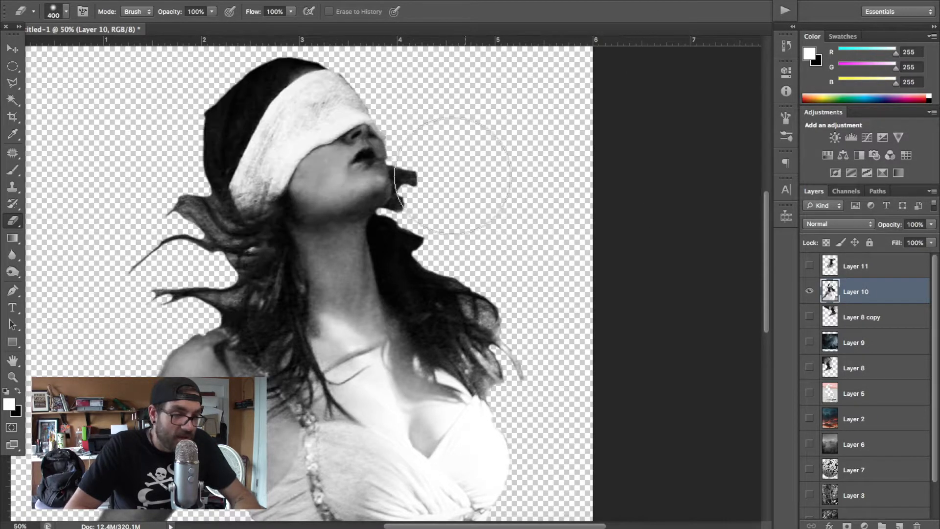
pyautogui.moveTo(367, 43)
pyautogui.mouseDown()
pyautogui.moveTo(185, 115)
pyautogui.moveTo(350, 78)
pyautogui.mouseUp()
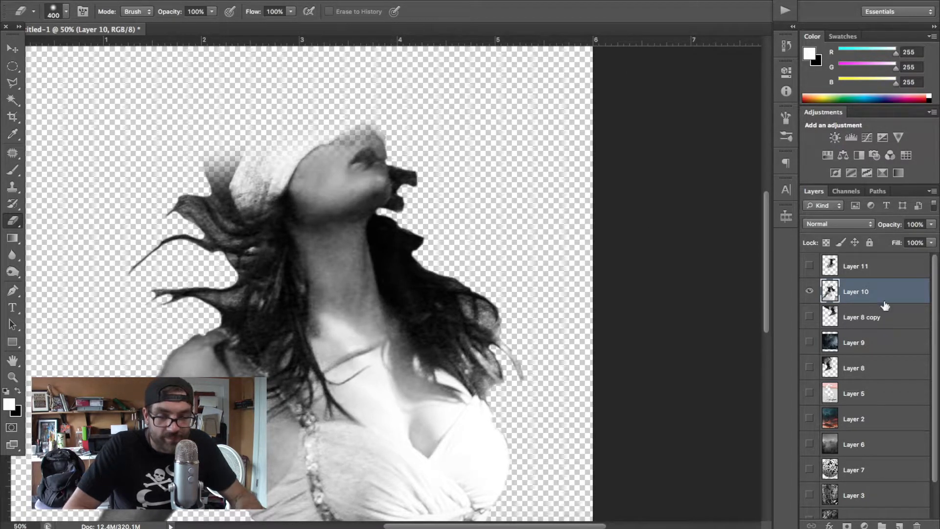
# Redisplay the other layers around Layer 10, then try an eraser stroke beside the bird's lower chest and undo it
pyautogui.keyDown('alt'); pyautogui.click(809, 292); pyautogui.keyUp('alt')
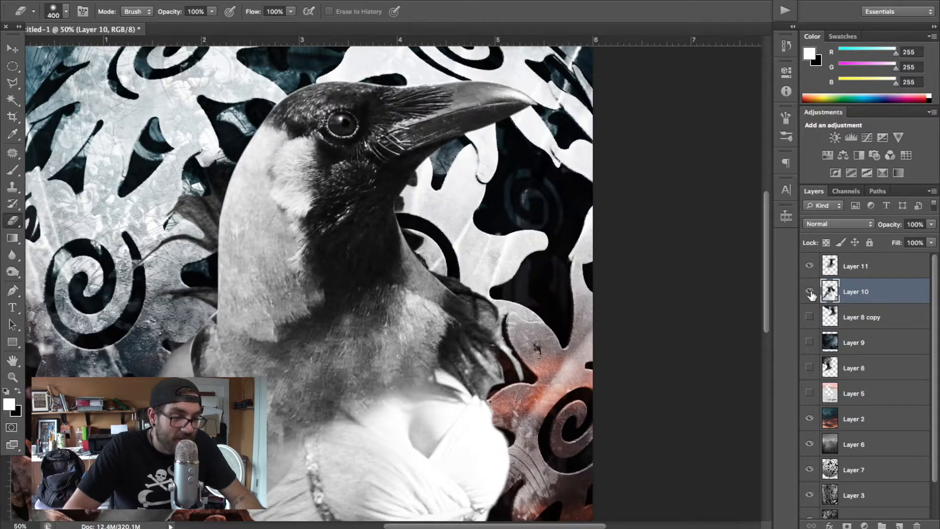
pyautogui.moveTo(443, 407)
pyautogui.mouseDown()
pyautogui.moveTo(452, 375)
pyautogui.moveTo(506, 340)
pyautogui.mouseUp()
pyautogui.hotkey('ctrl', 'z')
pyautogui.press('v')
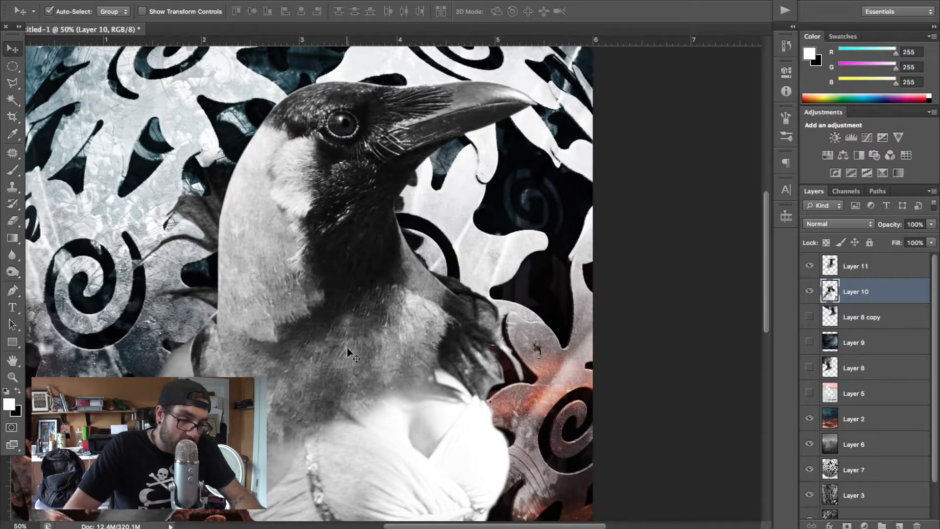
pyautogui.press('super+alt+z')
pyautogui.press('super+shift+z')
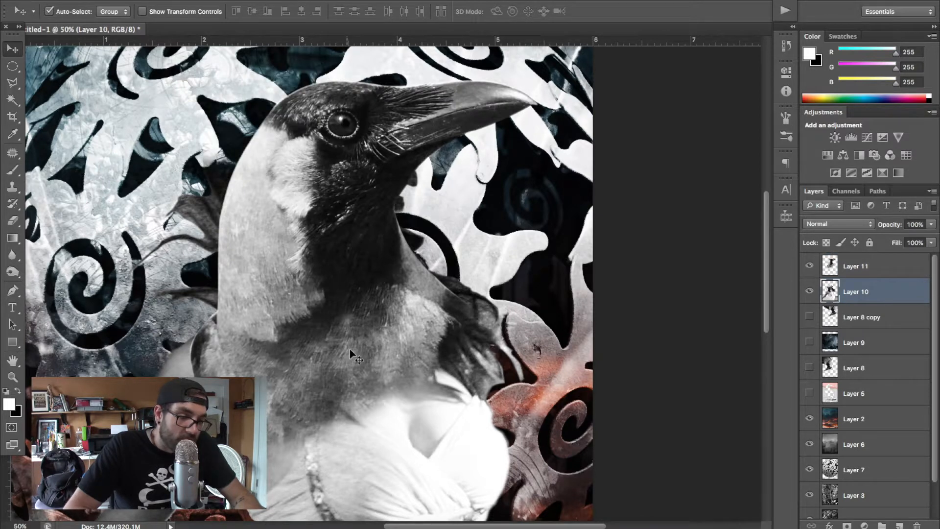
pyautogui.press('super+alt+z')
# Erase the bird's chest and lower neck on Layer 11, starting at 400 px and refining with a 150 px eraser, to uncover the woman's neckline and hair
pyautogui.press('e')
pyautogui.moveTo(431, 346)
pyautogui.mouseDown()
pyautogui.moveTo(451, 378)
pyautogui.moveTo(296, 453)
pyautogui.moveTo(267, 406)
pyautogui.moveTo(235, 392)
pyautogui.moveTo(226, 423)
pyautogui.mouseUp()
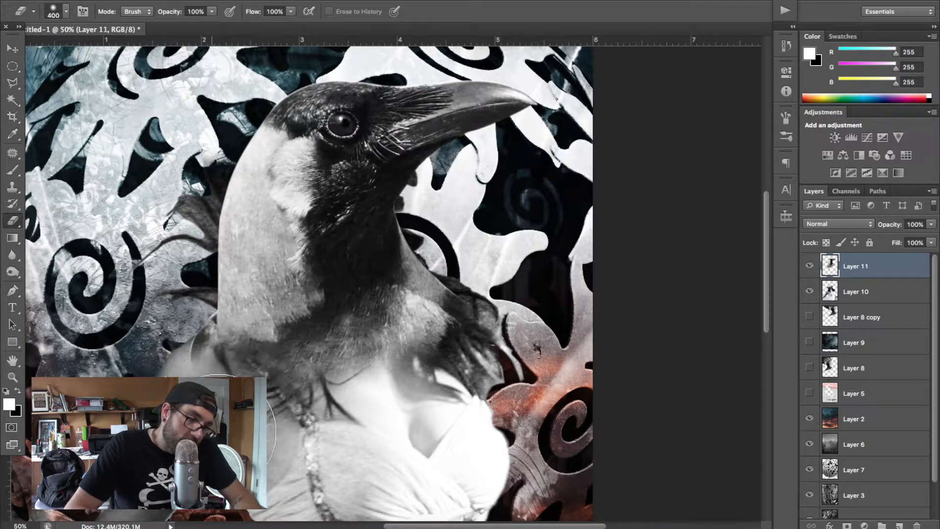
pyautogui.rightClick(350, 440)
pyautogui.moveTo(393, 422); pyautogui.dragTo(364, 422)
pyautogui.press('Return')
pyautogui.press('[')
pyautogui.press('[')
pyautogui.press('[')
pyautogui.press('[')
pyautogui.press('[')
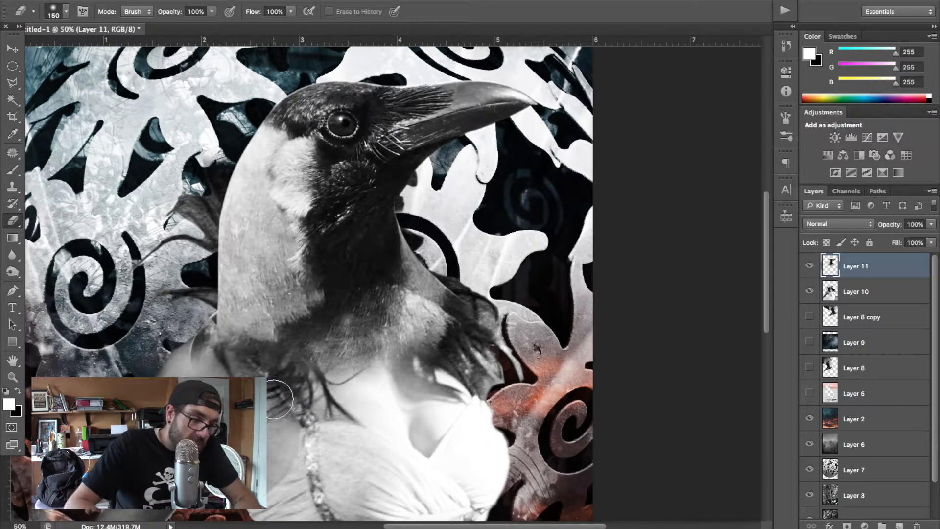
pyautogui.moveTo(212, 356)
pyautogui.mouseDown()
pyautogui.moveTo(190, 352)
pyautogui.moveTo(184, 308)
pyautogui.mouseUp()
pyautogui.moveTo(250, 365)
pyautogui.mouseDown()
pyautogui.moveTo(343, 356)
pyautogui.moveTo(336, 347)
pyautogui.moveTo(325, 354)
pyautogui.moveTo(364, 319)
pyautogui.moveTo(396, 339)
pyautogui.moveTo(419, 324)
pyautogui.moveTo(420, 307)
pyautogui.moveTo(437, 303)
pyautogui.moveTo(479, 321)
pyautogui.moveTo(364, 320)
pyautogui.moveTo(423, 313)
pyautogui.moveTo(506, 332)
pyautogui.moveTo(409, 300)
pyautogui.moveTo(413, 262)
pyautogui.moveTo(400, 245)
pyautogui.moveTo(421, 273)
pyautogui.moveTo(484, 303)
pyautogui.moveTo(435, 305)
pyautogui.moveTo(452, 304)
pyautogui.moveTo(408, 222)
pyautogui.moveTo(428, 246)
pyautogui.mouseUp()
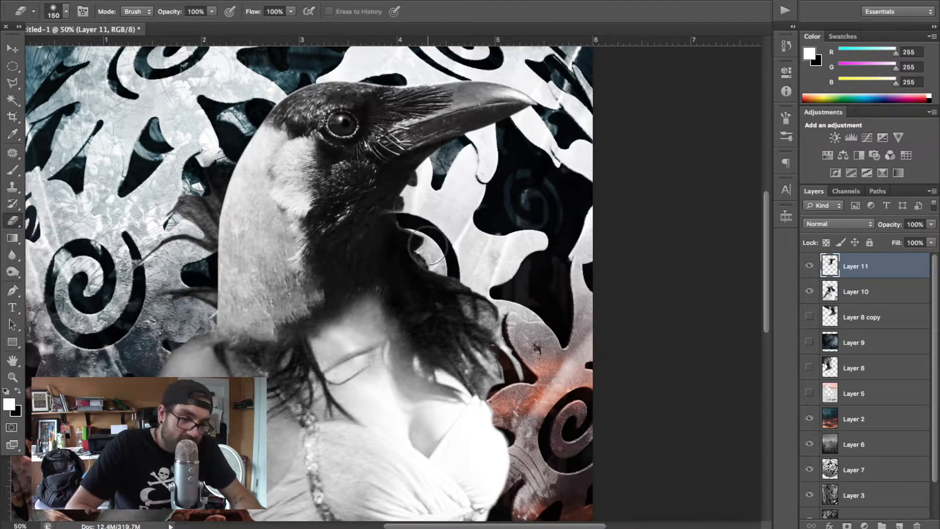
# On Layer 10, paint black along the front of the neck below the bird's throat with a soft round 125 px brush
pyautogui.click(863, 302)
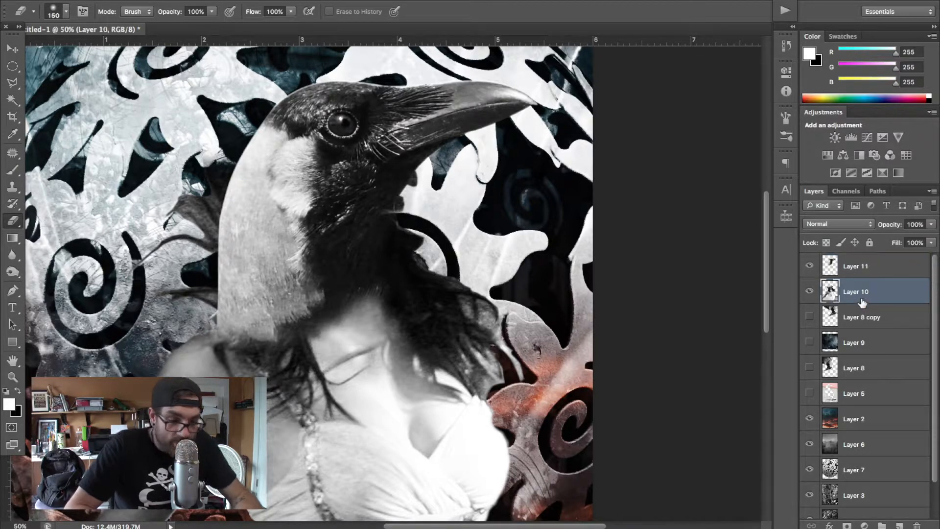
pyautogui.press('b')
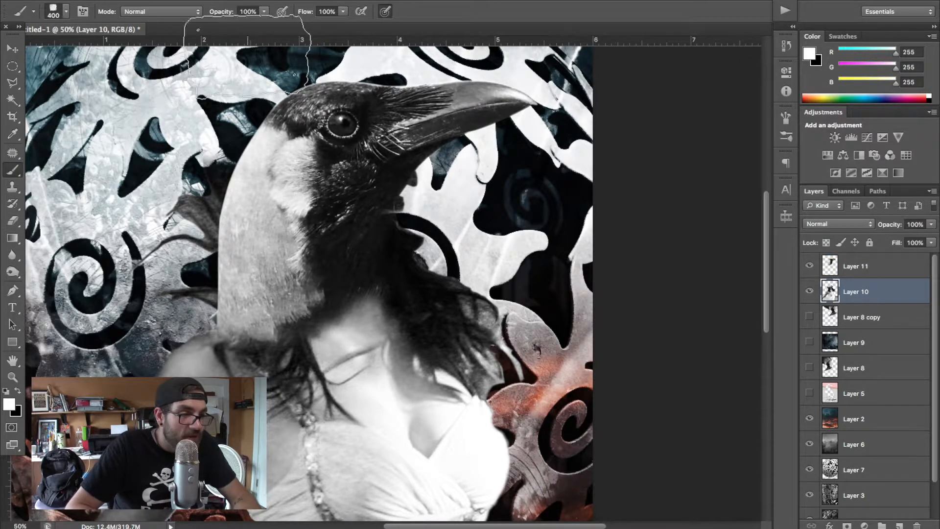
pyautogui.click(67, 13)
pyautogui.click(49, 111)
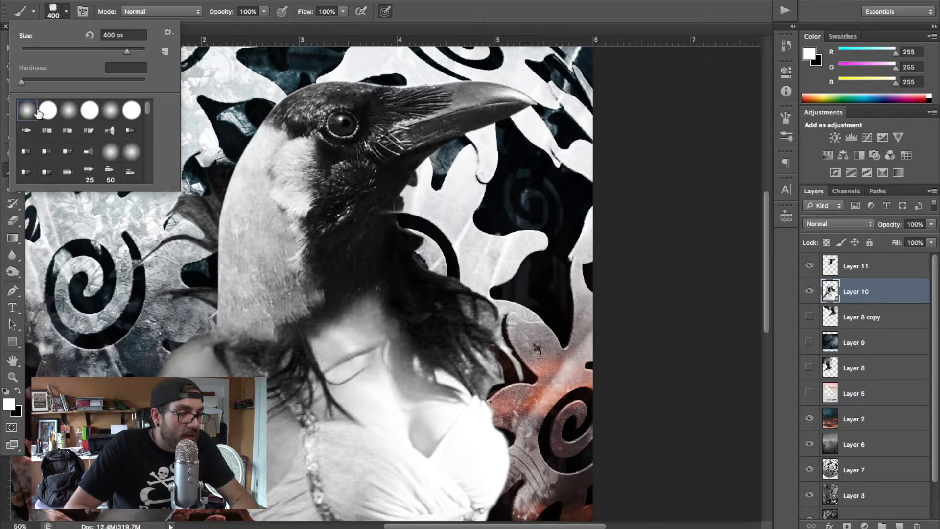
pyautogui.click(20, 82)
pyautogui.click(579, 11)
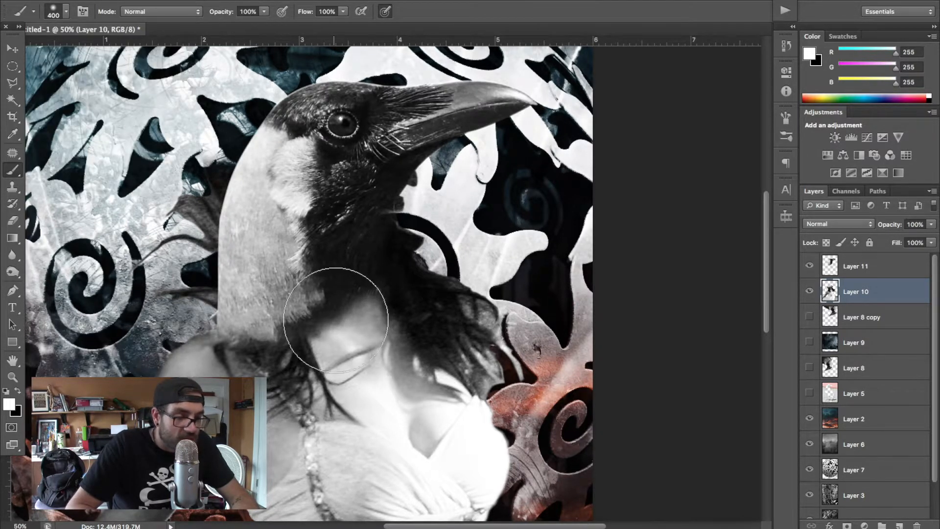
pyautogui.press('[')
pyautogui.press('[')
pyautogui.press('[')
pyautogui.press('[')
pyautogui.press('[')
pyautogui.press('[')
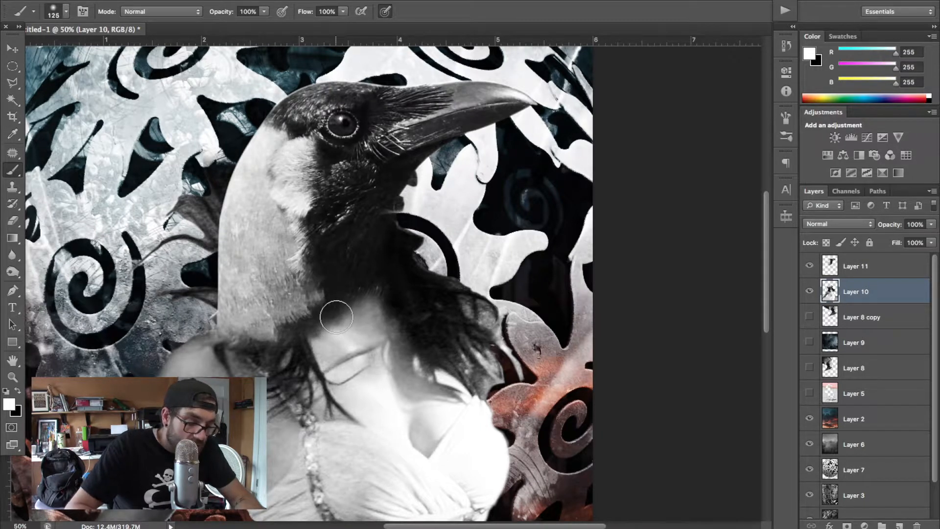
pyautogui.press('x')
pyautogui.moveTo(378, 207)
pyautogui.mouseDown()
pyautogui.moveTo(381, 237)
pyautogui.moveTo(365, 217)
pyautogui.mouseUp()
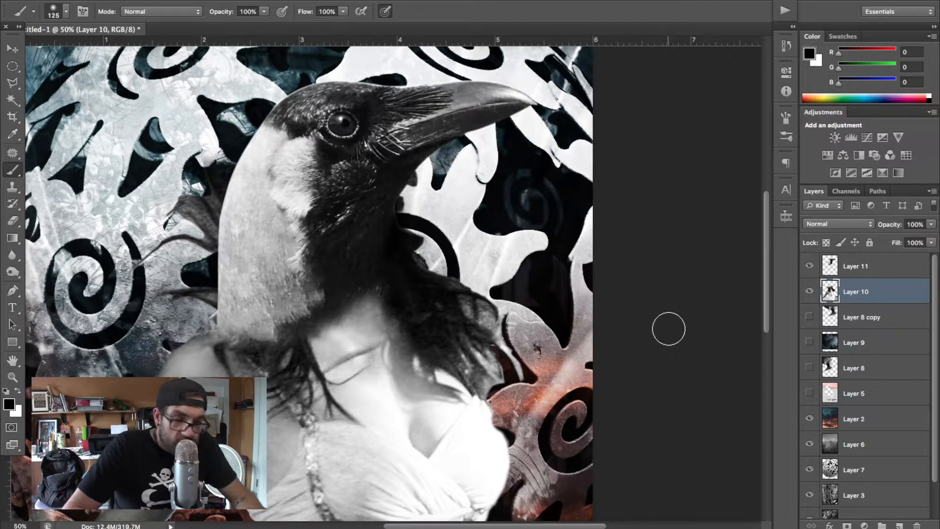
# Soften the lower edge of the bird's nape on Layer 11 with a 300 px eraser, undoing the first stroke that cuts too far into the neck
pyautogui.click(883, 271)
pyautogui.press('e')
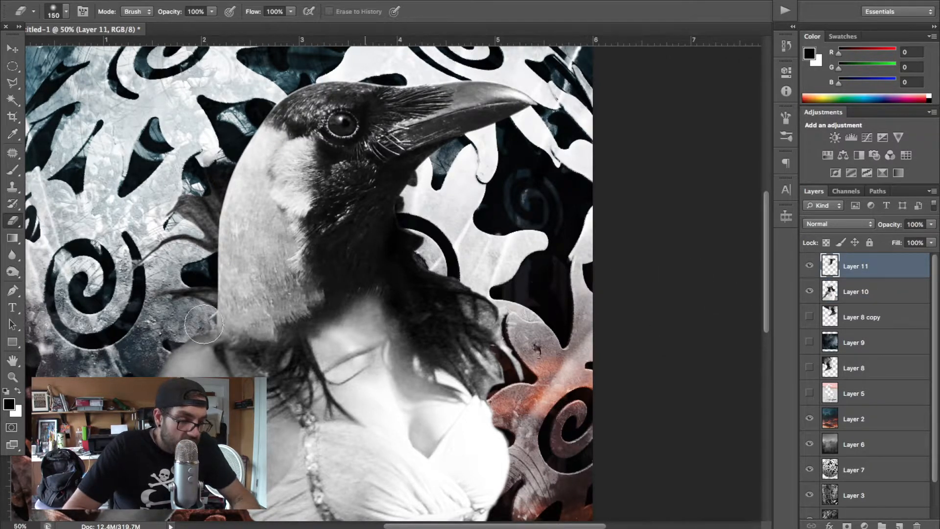
pyautogui.press(']')
pyautogui.press(']')
pyautogui.press(']')
pyautogui.press(']')
pyautogui.moveTo(291, 354)
pyautogui.mouseDown()
pyautogui.moveTo(257, 363)
pyautogui.moveTo(317, 339)
pyautogui.moveTo(320, 308)
pyautogui.mouseUp()
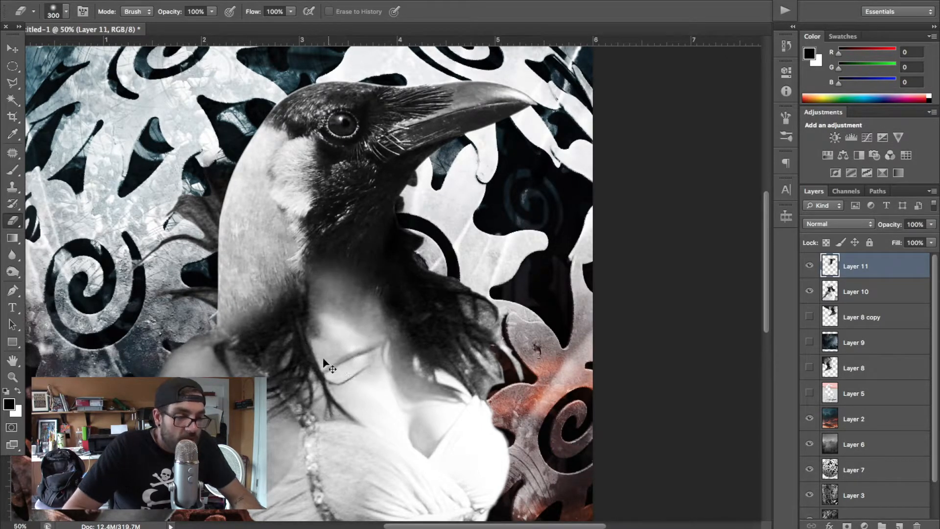
pyautogui.press('super+z')
pyautogui.moveTo(266, 354)
pyautogui.mouseDown()
pyautogui.moveTo(249, 378)
pyautogui.moveTo(265, 343)
pyautogui.moveTo(206, 346)
pyautogui.mouseUp()
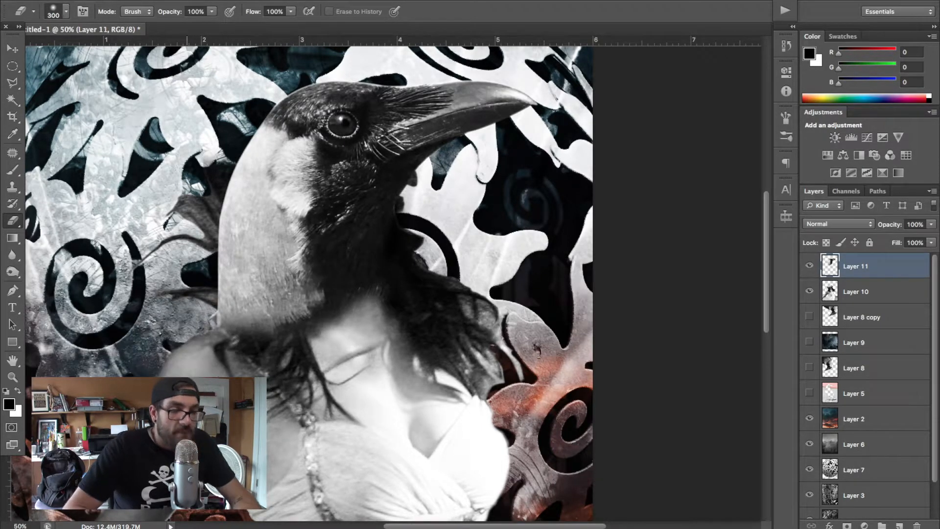
# Move Layers 10 and 11 together up and to the left on the canvas, and merge them into one layer
pyautogui.press('v')
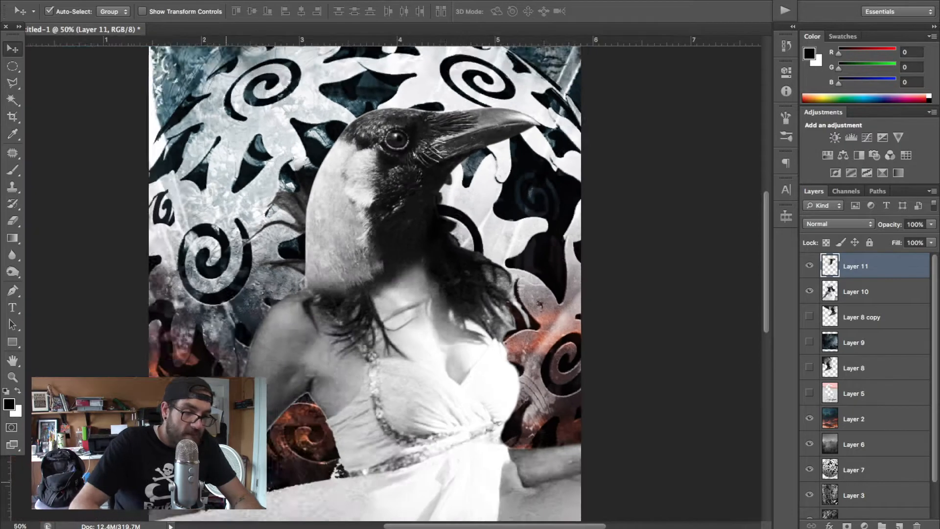
pyautogui.press('super+0')
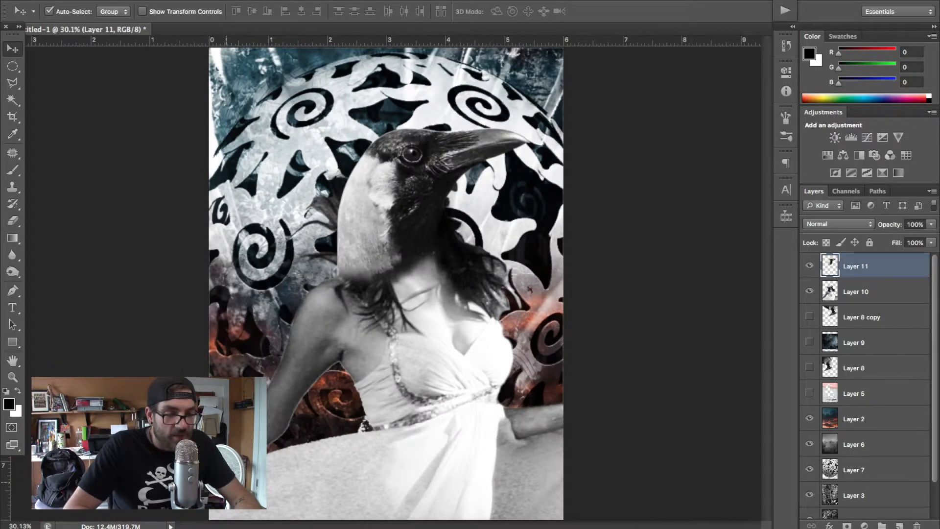
pyautogui.keyDown('shift'); pyautogui.click(871, 292); pyautogui.keyUp('shift')
pyautogui.moveTo(372, 166); pyautogui.dragTo(331, 149)
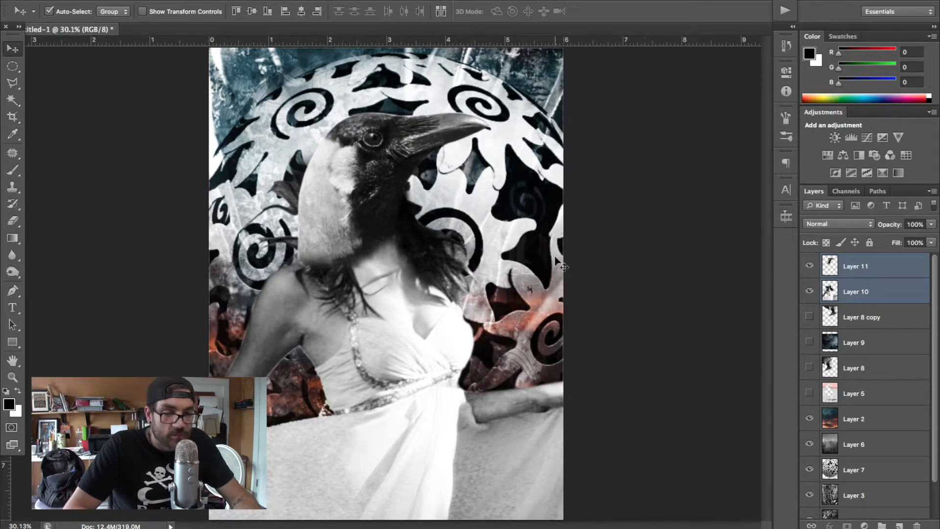
pyautogui.hotkey('ctrl', 'e')
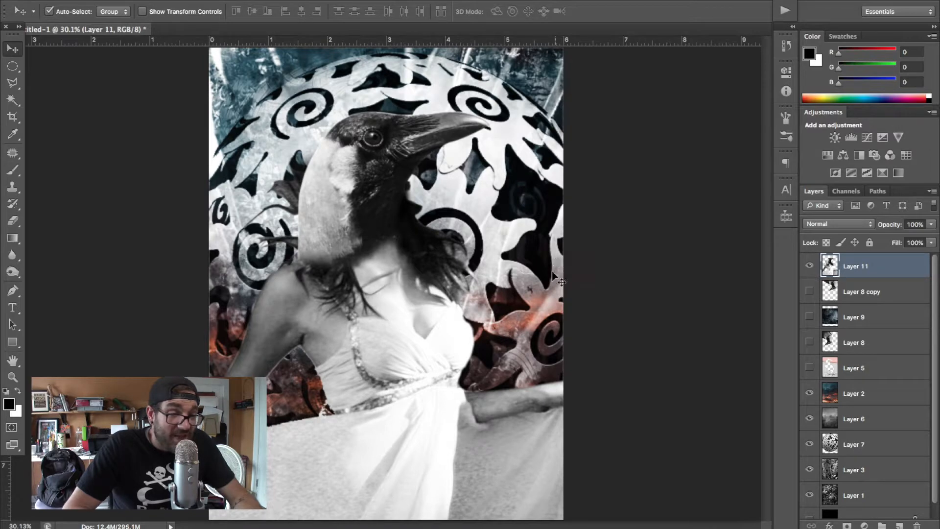
pyautogui.click(162, 2)
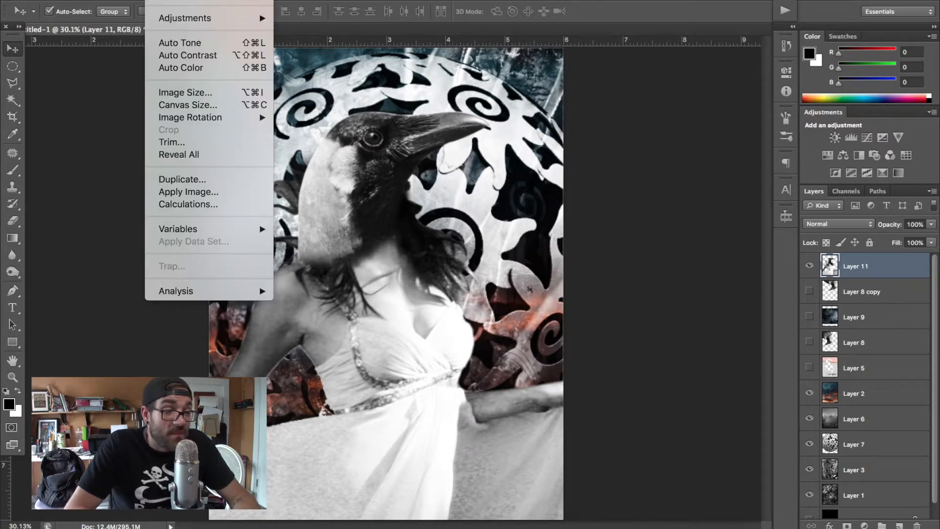
pyautogui.moveTo(214, 21)
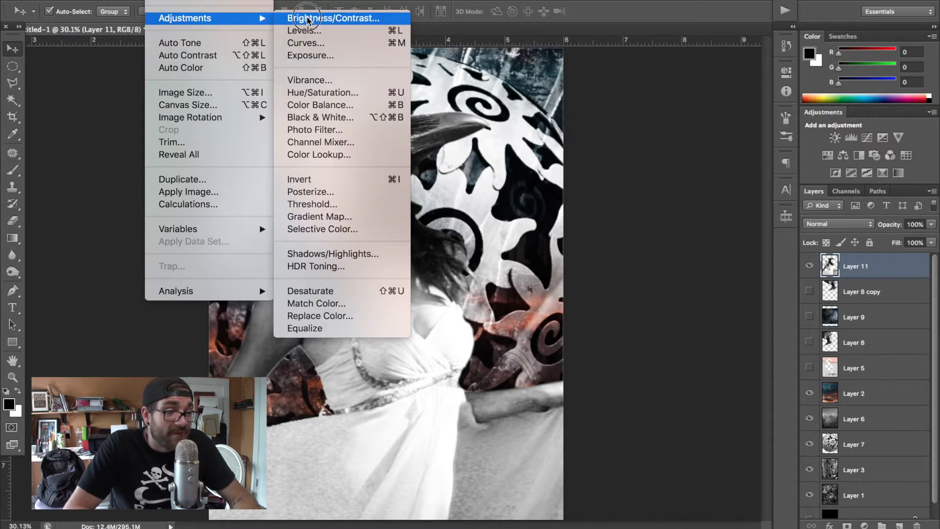
pyautogui.click(323, 18)
pyautogui.moveTo(692, 206); pyautogui.dragTo(752, 203)
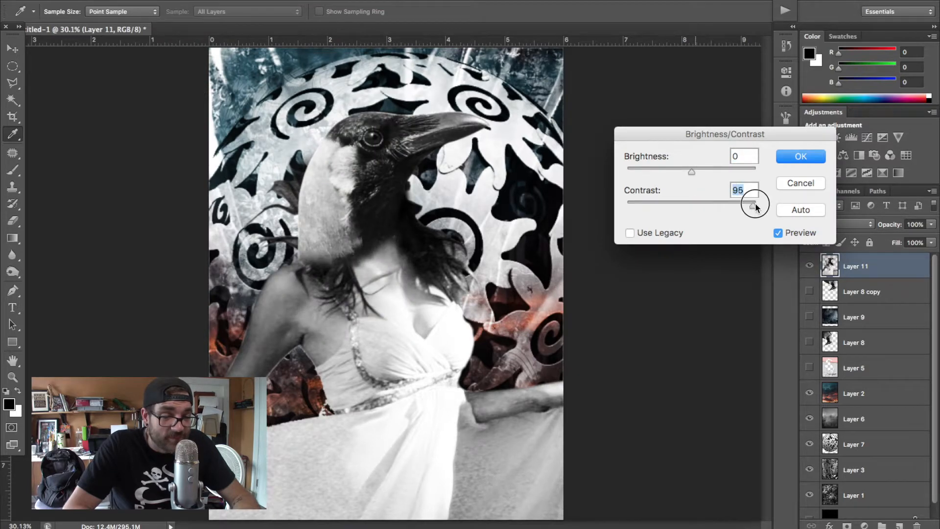
pyautogui.moveTo(696, 174); pyautogui.dragTo(703, 173)
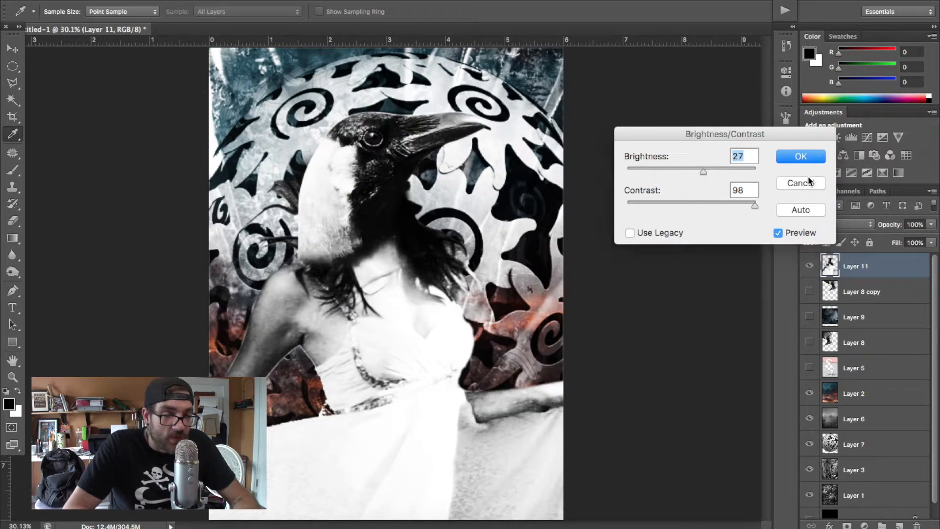
pyautogui.click(808, 179)
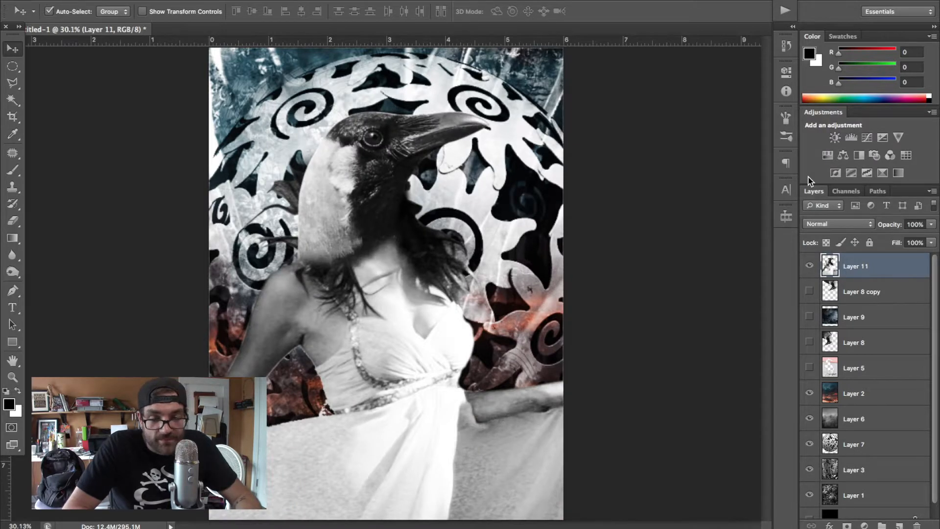
# Delete the hidden Layer 5 and set the blend mode of Layer 11 to Hard Light
pyautogui.click(852, 372)
pyautogui.press('Delete')
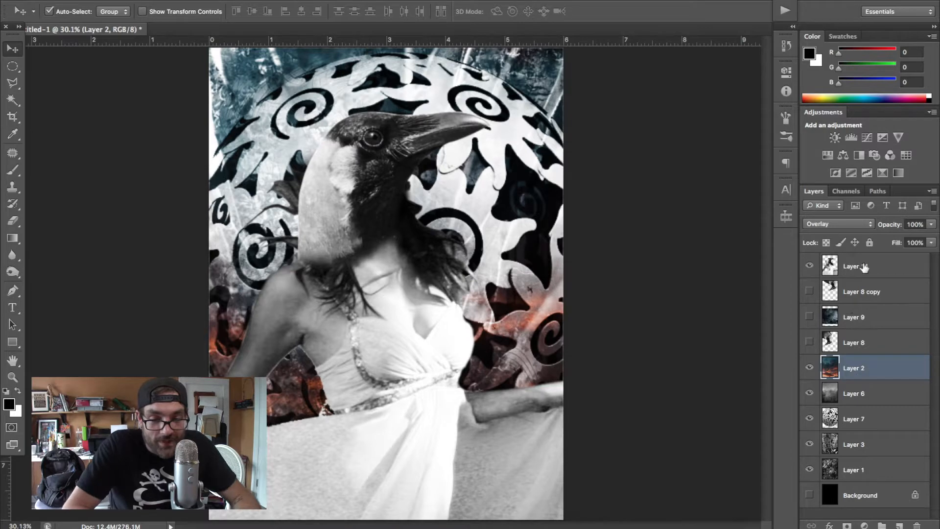
pyautogui.click(877, 277)
pyautogui.click(837, 224)
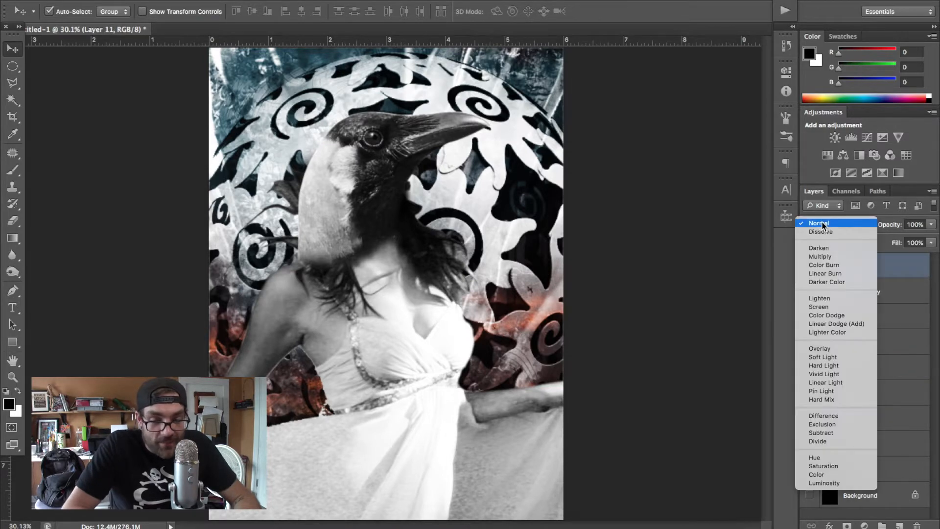
pyautogui.click(830, 366)
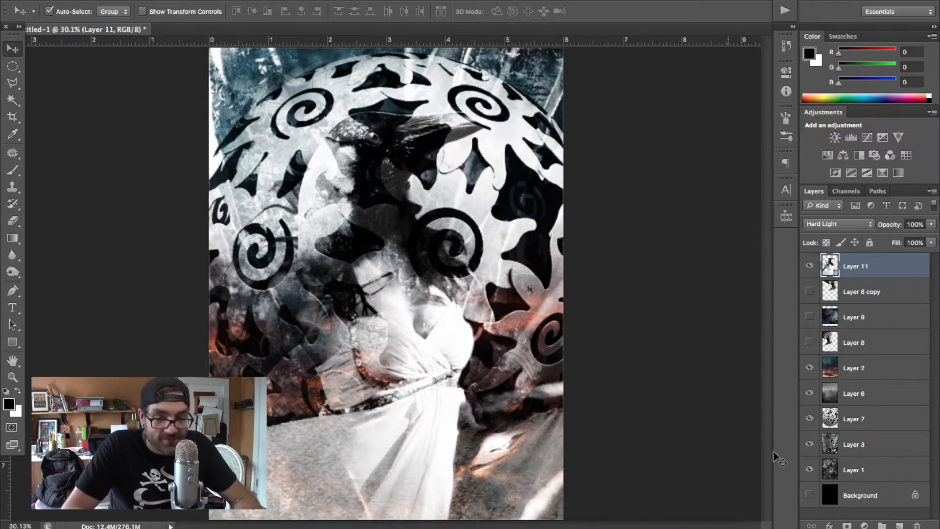
# Show the stormy texture on Layer 9, rotate it -90 degrees, and move it to cover the whole canvas
pyautogui.click(810, 318)
pyautogui.click(865, 328)
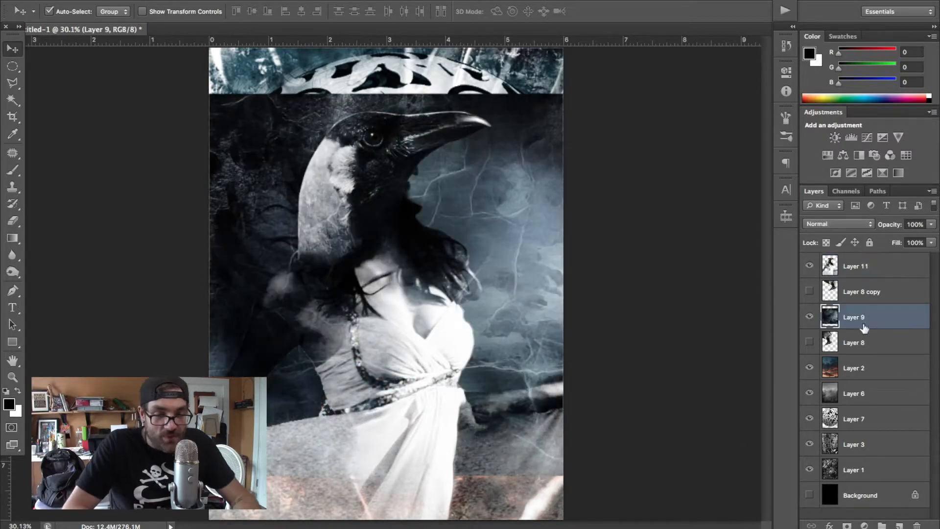
pyautogui.hotkey('ctrl', '-')
pyautogui.hotkey('ctrl', 't')
pyautogui.moveTo(697, 243); pyautogui.dragTo(421, 70)
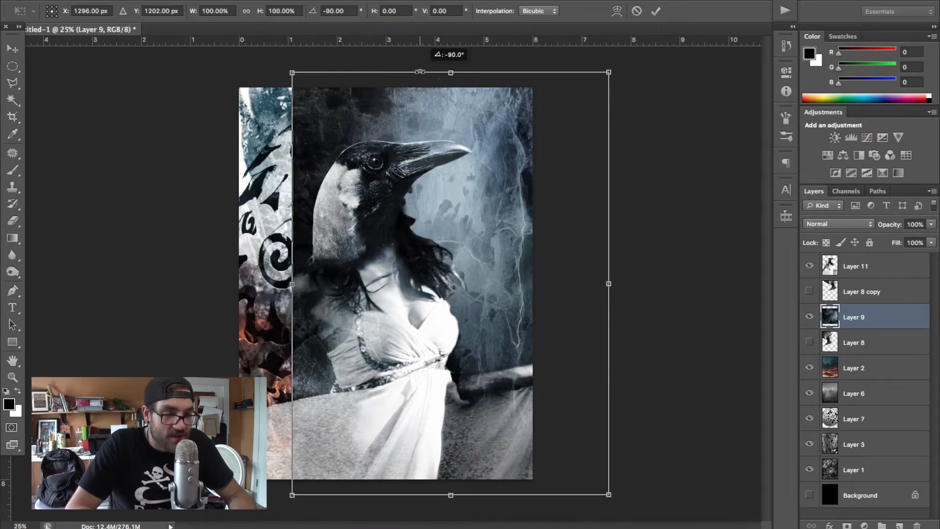
pyautogui.moveTo(484, 126); pyautogui.dragTo(417, 143)
pyautogui.press('Return')
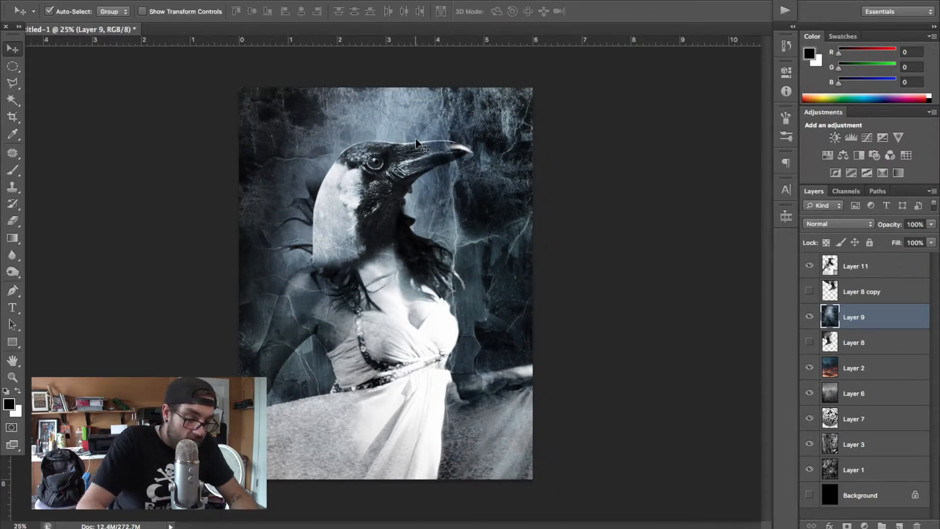
# Set Layer 9's opacity to 80% and place it directly below Layer 11 in the layer stack
pyautogui.press('8')
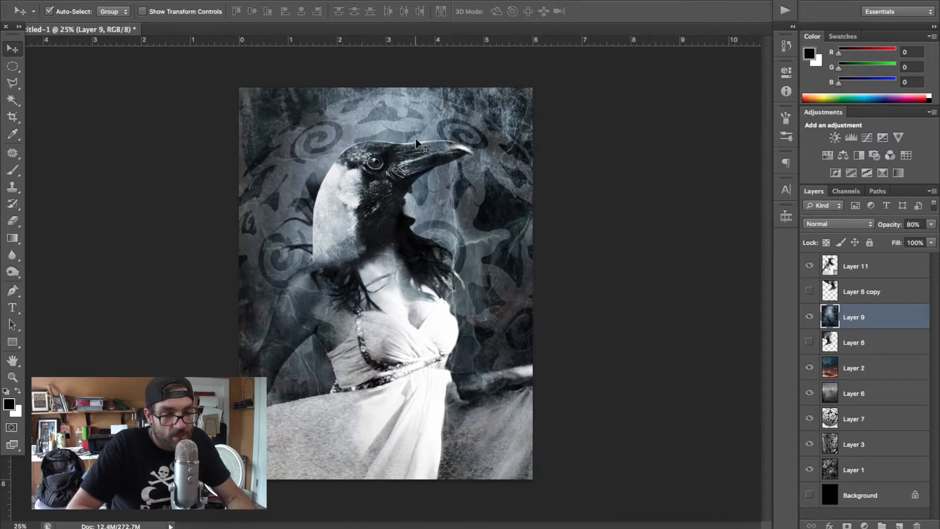
pyautogui.moveTo(859, 319); pyautogui.dragTo(858, 264)
pyautogui.hotkey('ctrl', 'z')
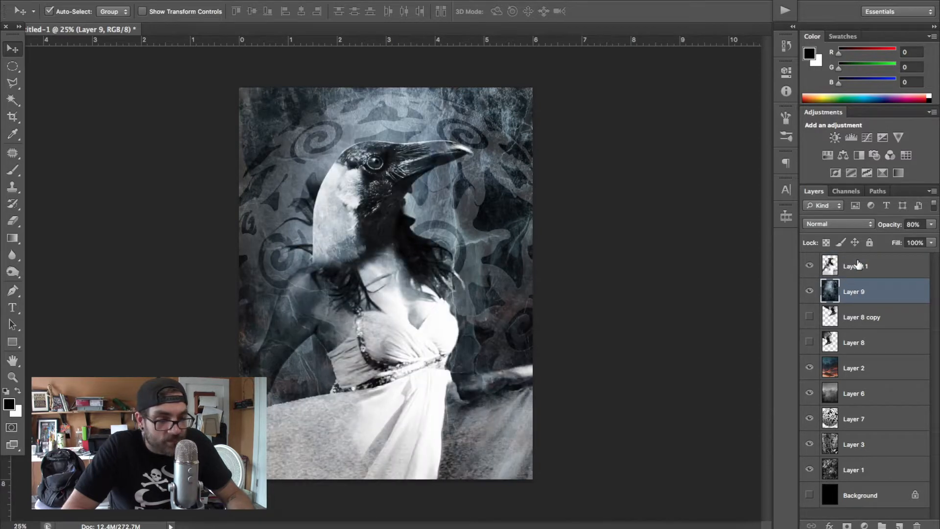
# Set the blend mode of Layer 11 to Screen
pyautogui.click(853, 267)
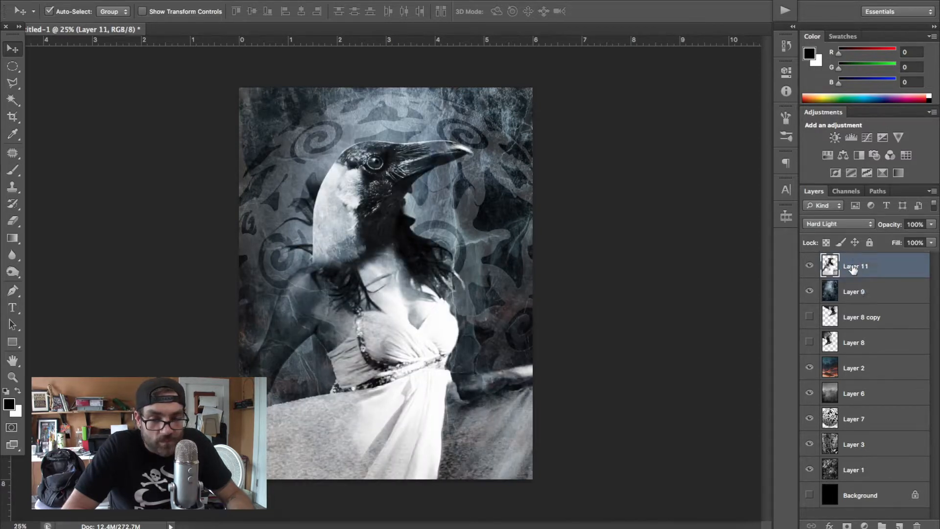
pyautogui.click(843, 226)
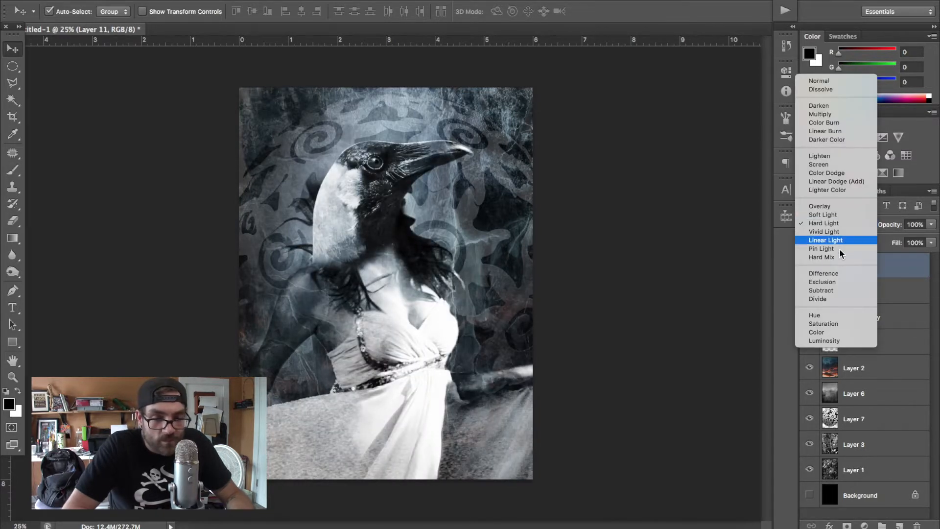
pyautogui.click(826, 167)
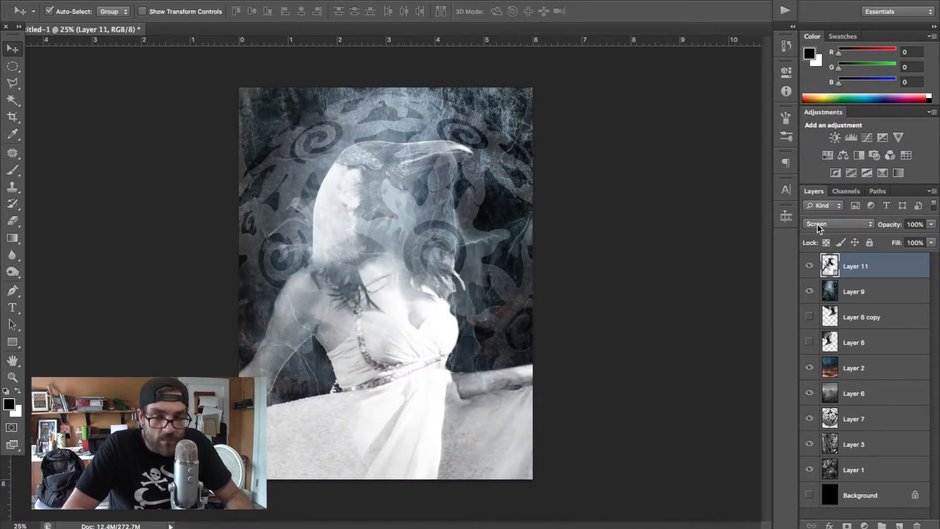
# Set Layer 11's blend mode to Multiply, duplicate the layer, and compare the image with and without the copy
pyautogui.click(817, 226)
pyautogui.click(817, 173)
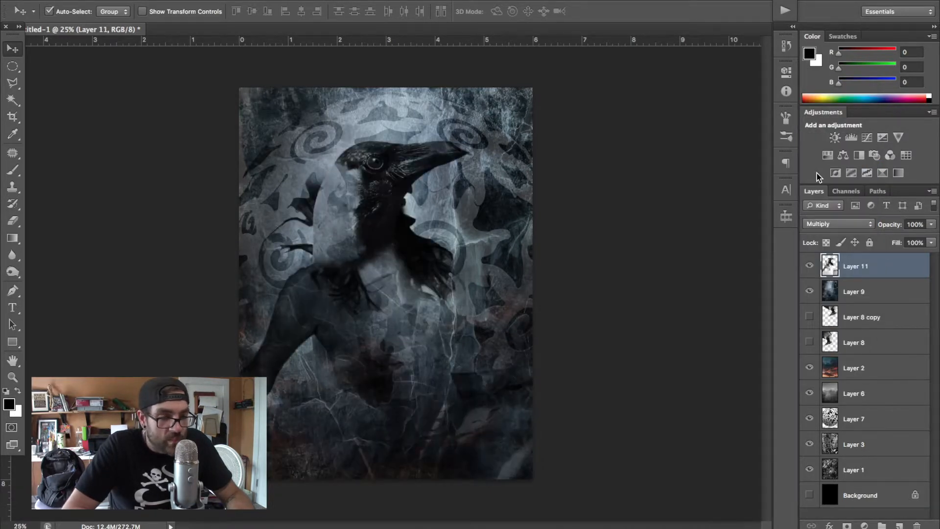
pyautogui.hotkey('ctrl', 'j')
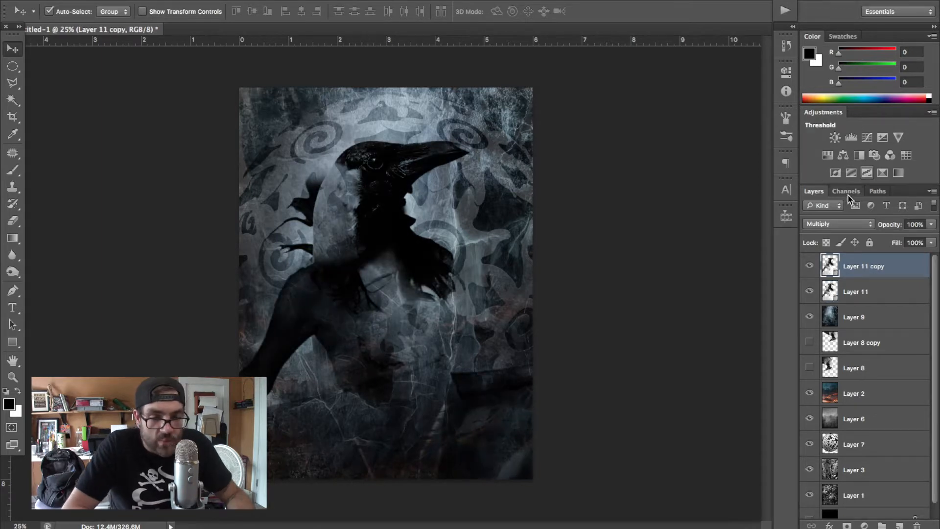
pyautogui.click(810, 266)
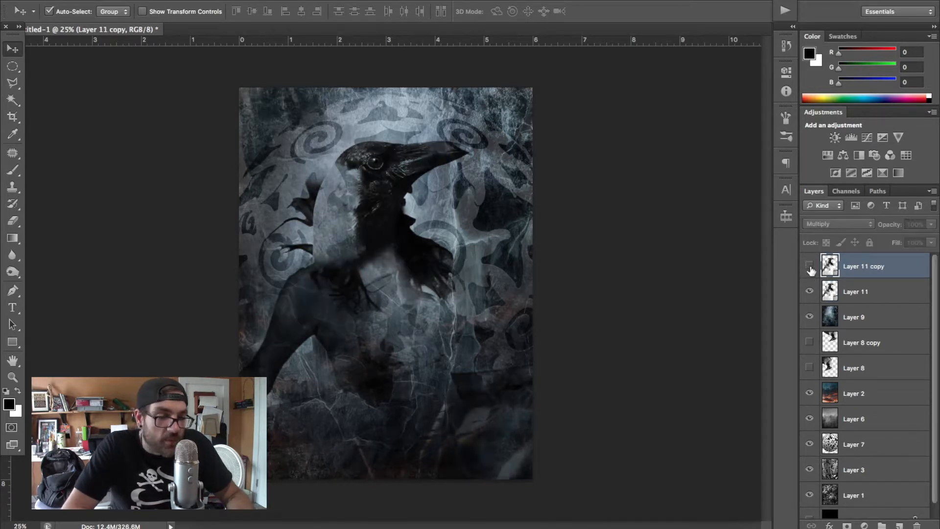
pyautogui.click(810, 266)
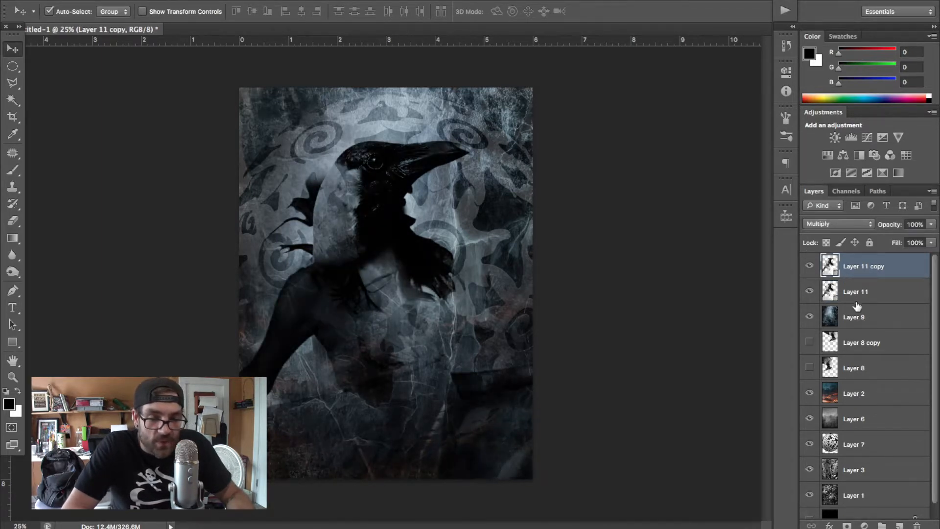
# Set the blend mode of the original Layer 11, beneath its copy, to Soft Light
pyautogui.click(857, 305)
pyautogui.click(836, 224)
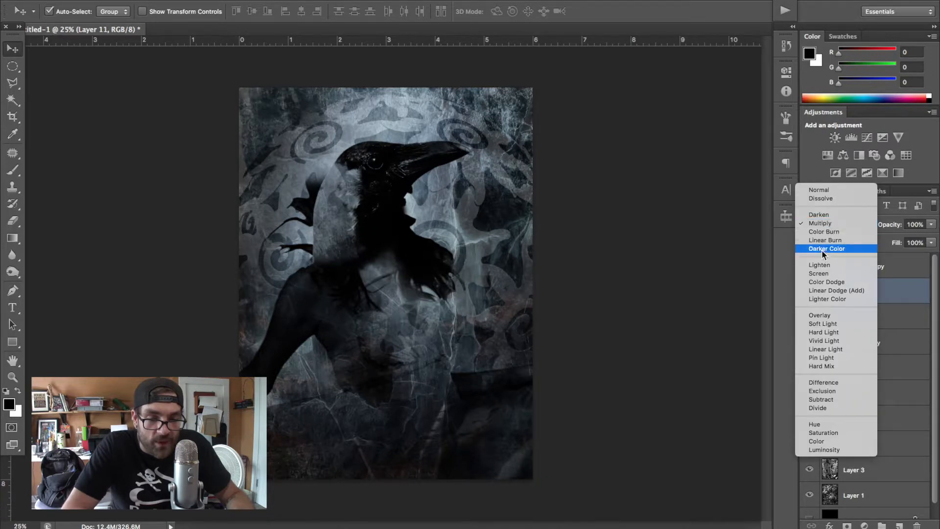
pyautogui.click(821, 325)
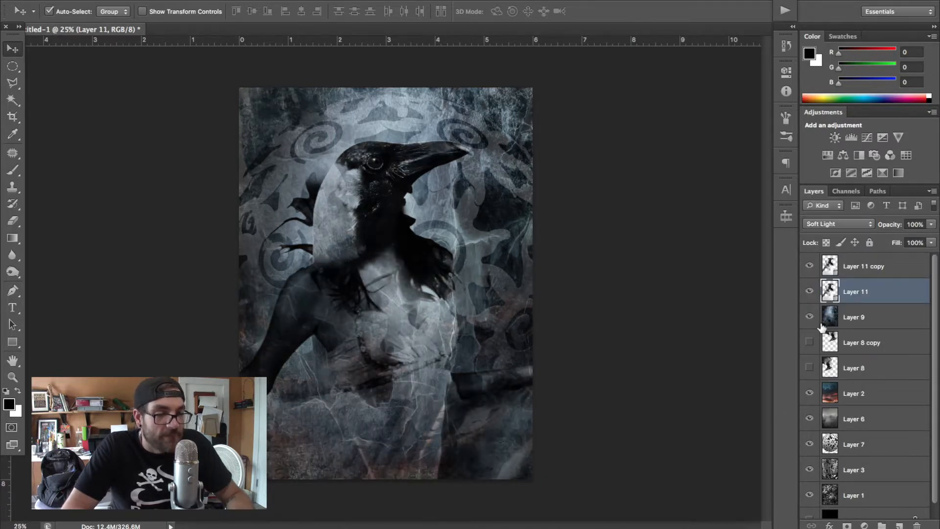
pyautogui.hotkey('ctrl', '+')
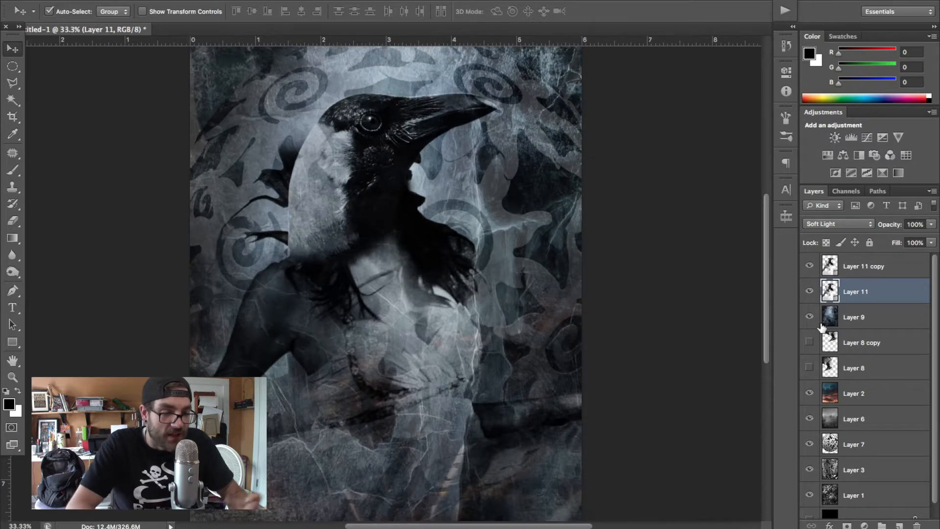
# Compare the image with and without Layer 9, try Hard Light on that layer, and return it to Normal
pyautogui.click(809, 317)
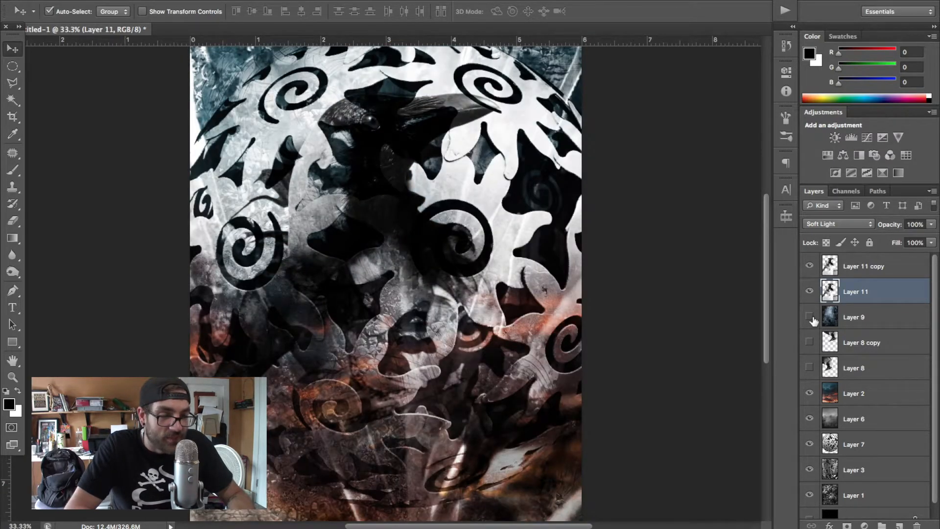
pyautogui.click(810, 317)
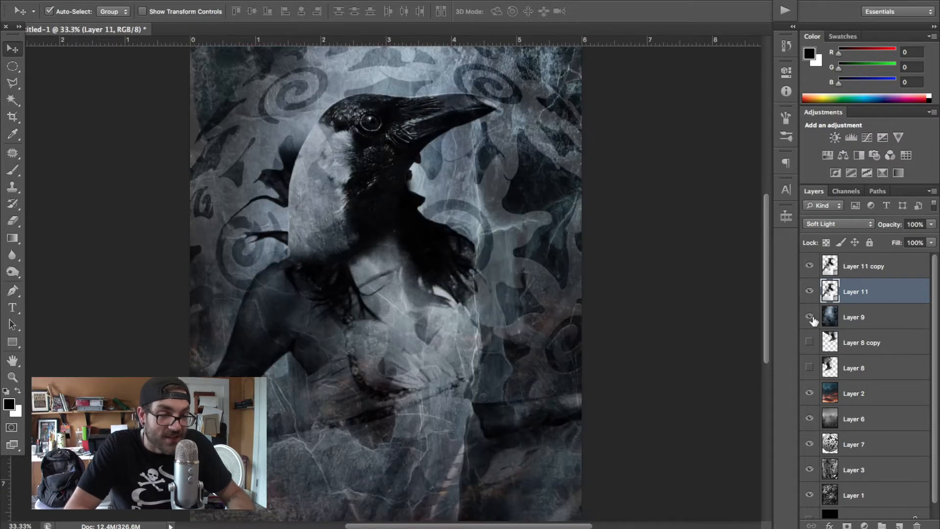
pyautogui.click(871, 319)
pyautogui.click(819, 225)
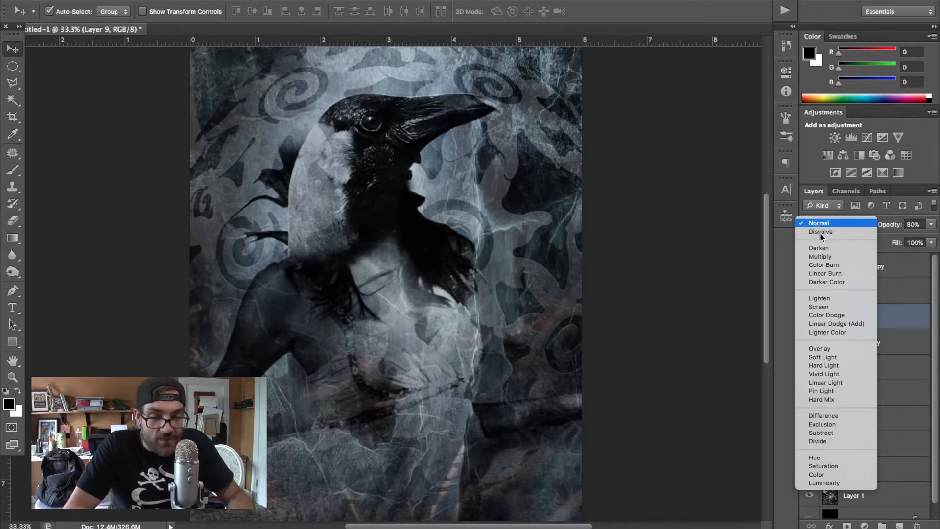
pyautogui.click(834, 366)
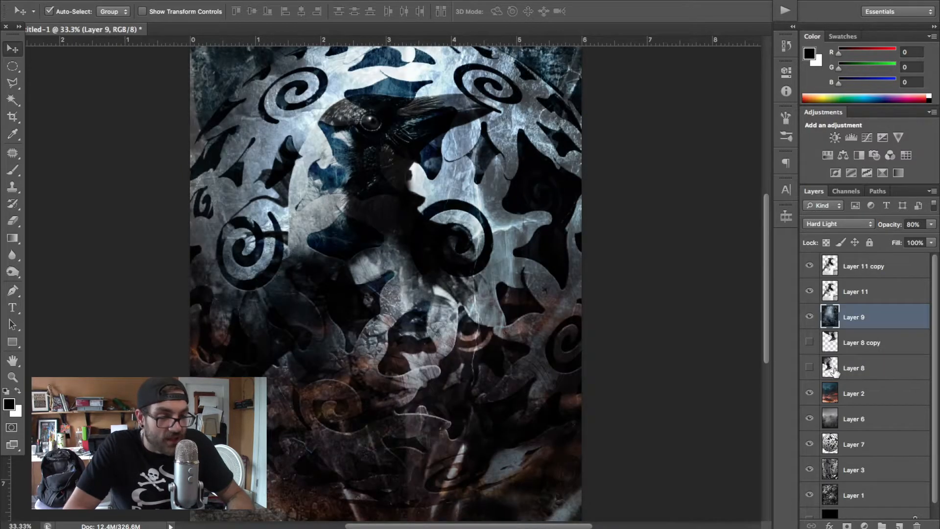
pyautogui.click(828, 226)
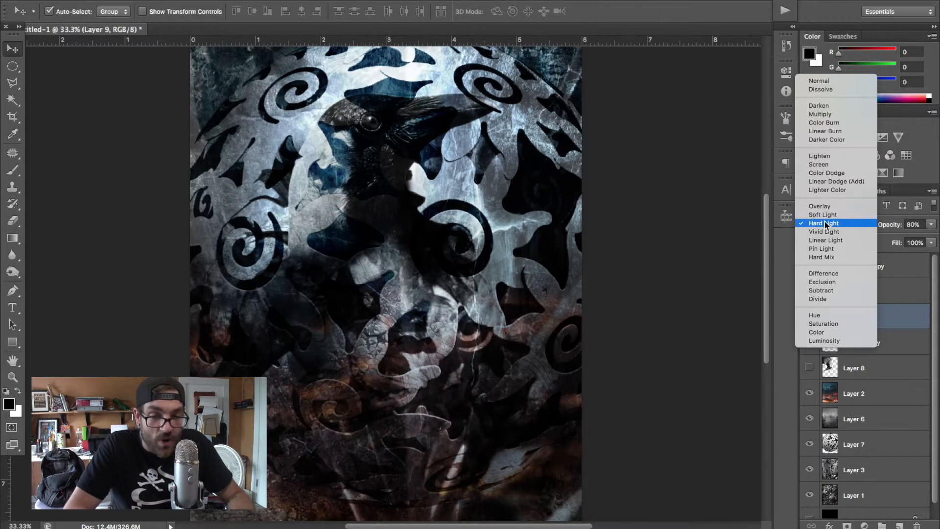
pyautogui.click(825, 83)
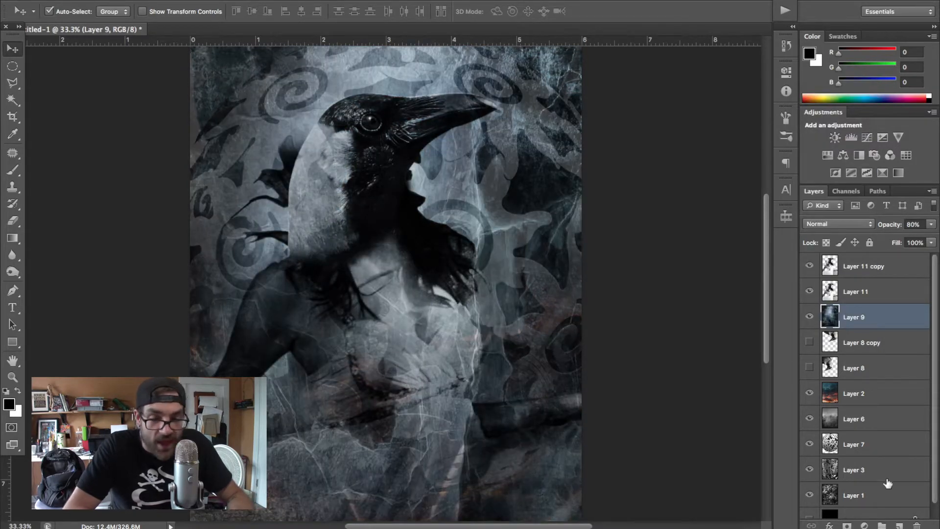
# Try Layer 9 directly below Layer 2, undo the move, and check Layer 2's effect by switching its visibility
pyautogui.moveTo(861, 317); pyautogui.dragTo(861, 411)
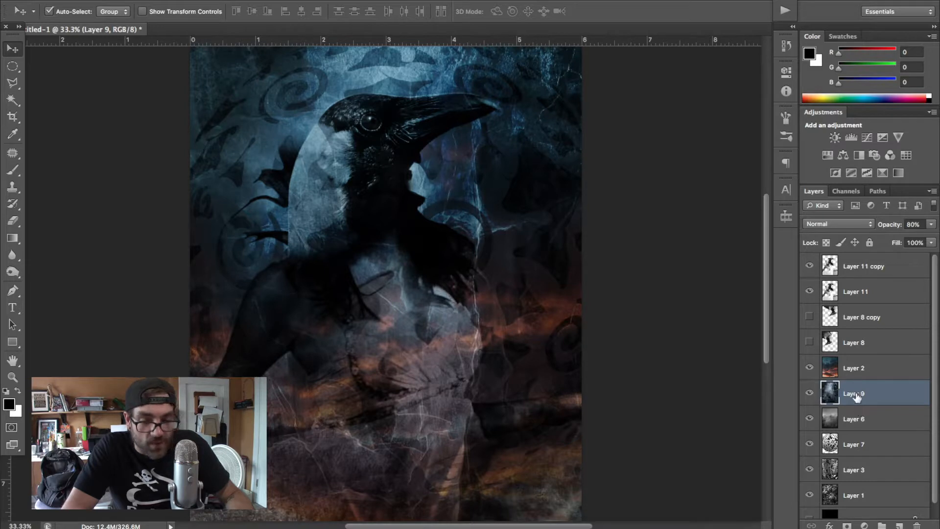
pyautogui.hotkey('ctrl', 'z')
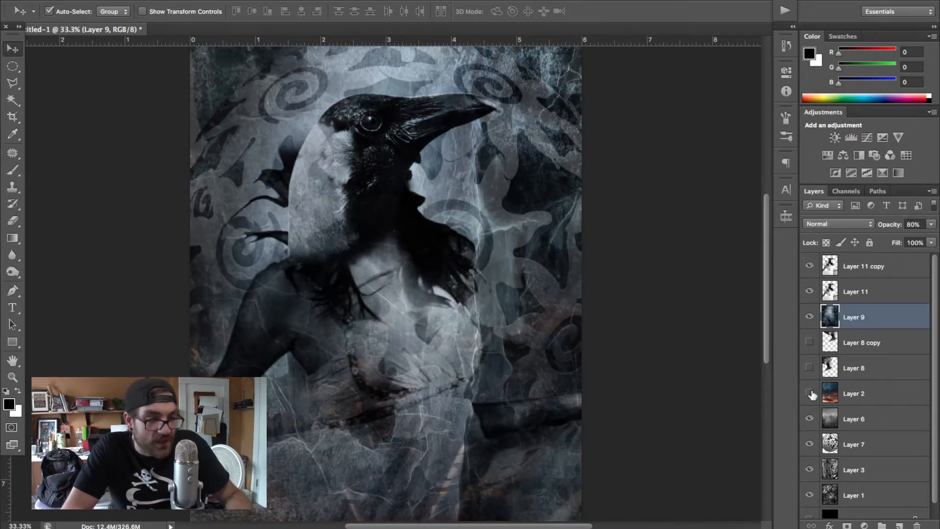
pyautogui.click(810, 394)
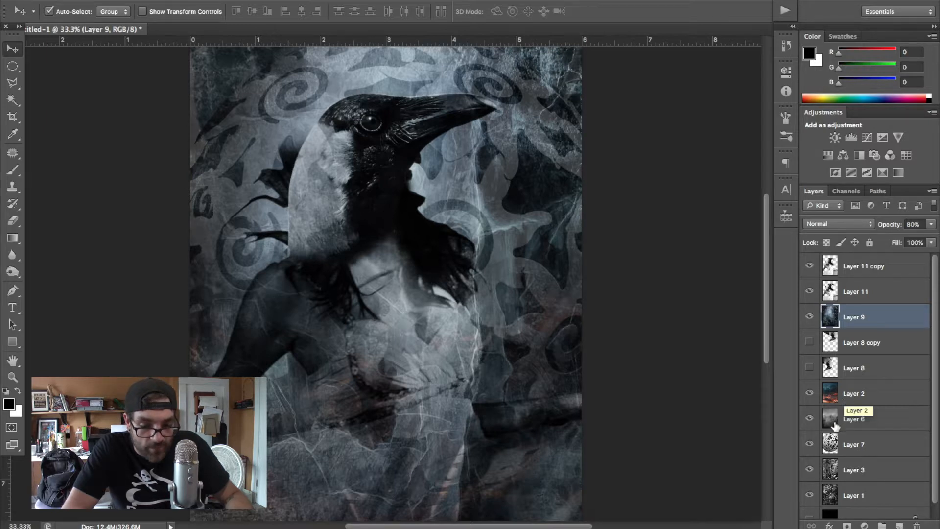
# Move the sphere on Layer 7 directly above Layer 6, duplicate it, and place the copy directly above Layer 9
pyautogui.moveTo(843, 444); pyautogui.dragTo(858, 404)
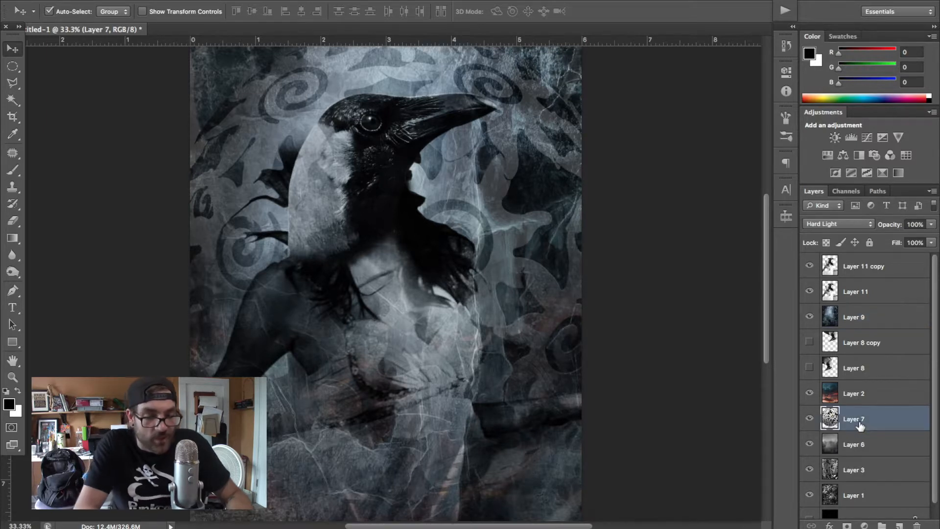
pyautogui.hotkey('ctrl', 'j')
pyautogui.moveTo(861, 427); pyautogui.dragTo(863, 319)
# Set Layer 7 copy's blend mode to Screen and its opacity to 10%
pyautogui.click(813, 224)
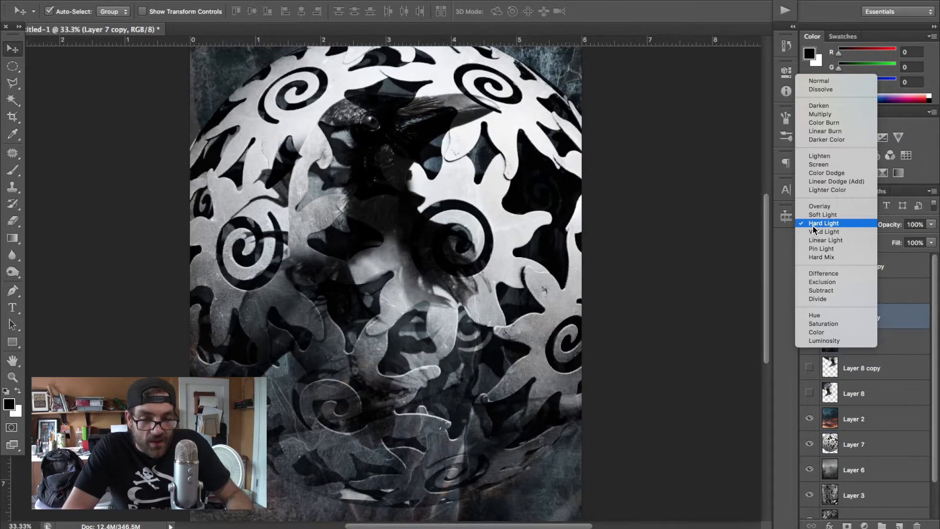
pyautogui.click(808, 164)
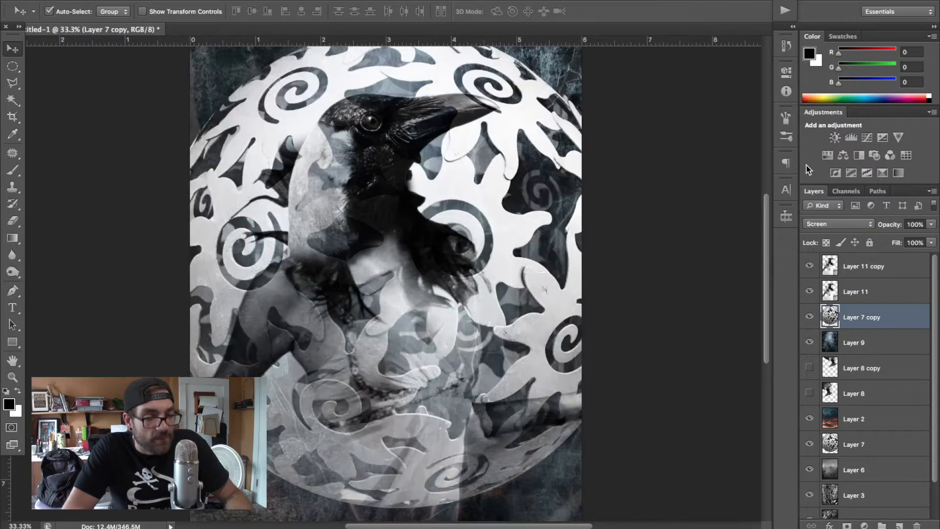
pyautogui.press('2')
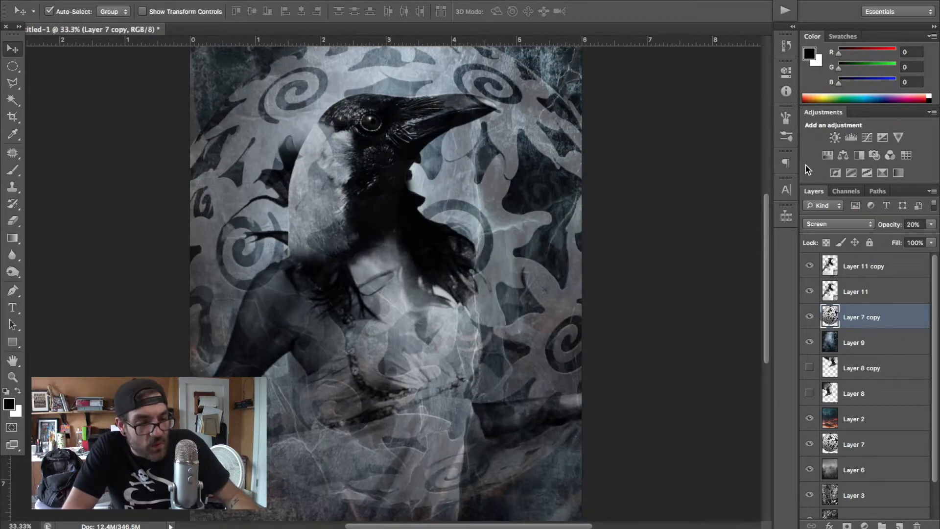
pyautogui.press('1')
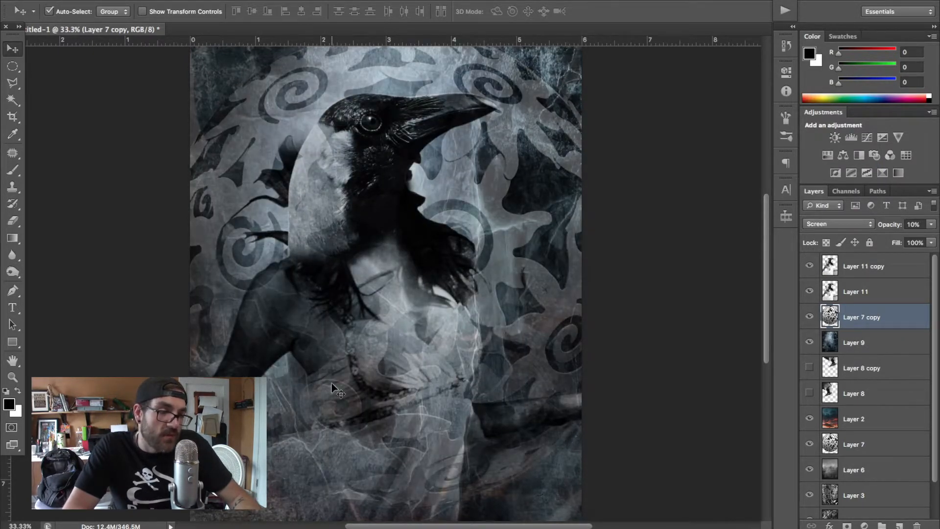
pyautogui.scroll(-2, 332, 387)
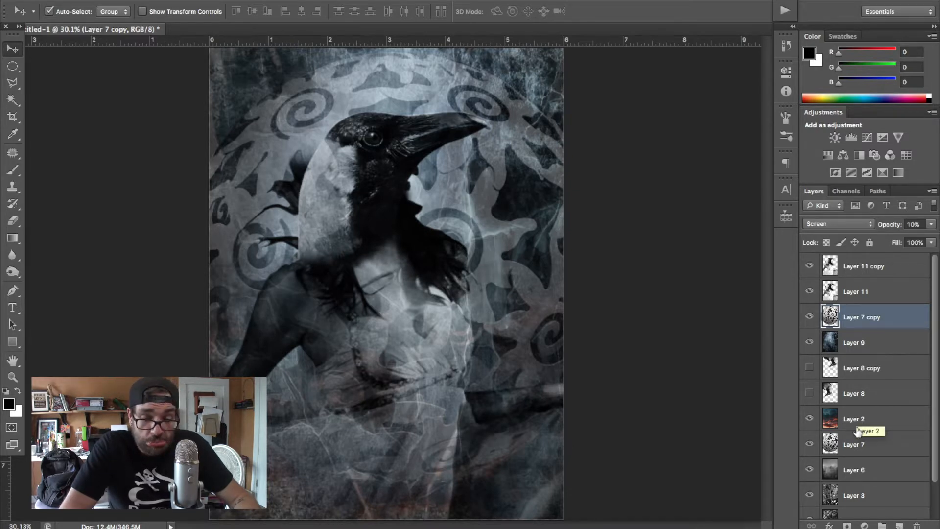
# Duplicate the grunge texture on Layer 1 and move the copy to the top of the layer stack
pyautogui.scroll(-2, 857, 426)
pyautogui.click(869, 482)
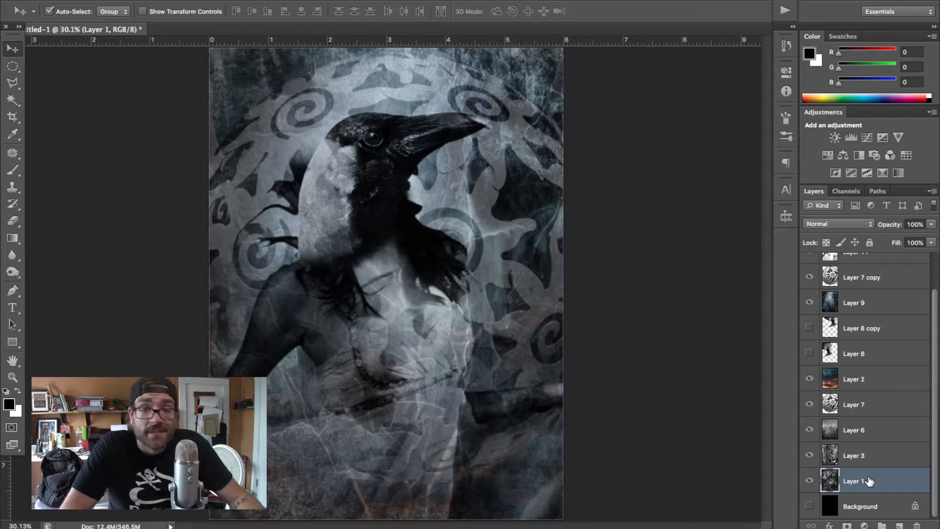
pyautogui.hotkey('ctrl', 'j')
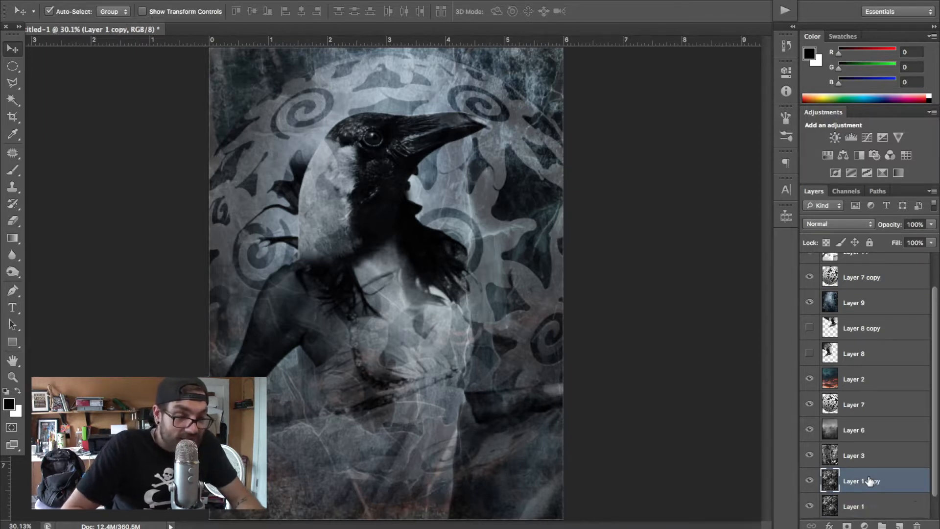
pyautogui.moveTo(867, 481); pyautogui.dragTo(844, 249)
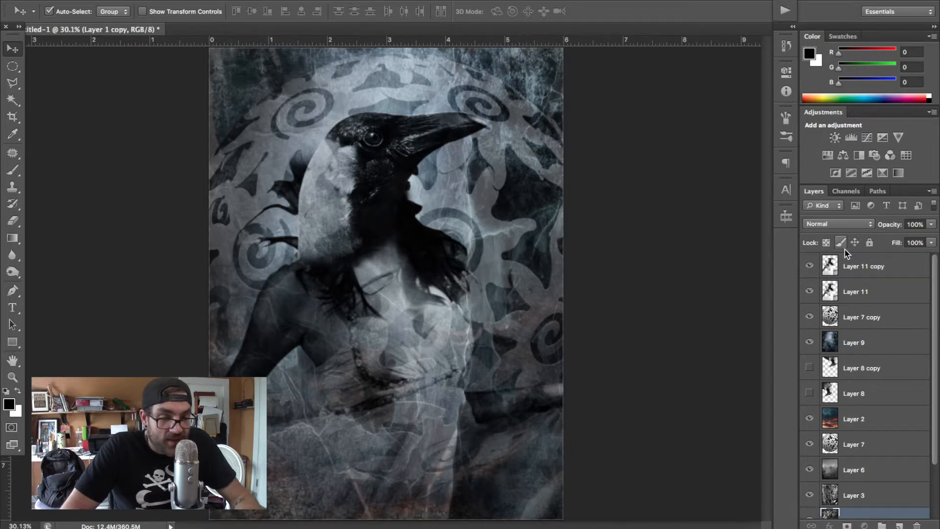
pyautogui.scroll(-3, 851, 452)
pyautogui.moveTo(851, 452); pyautogui.dragTo(850, 263)
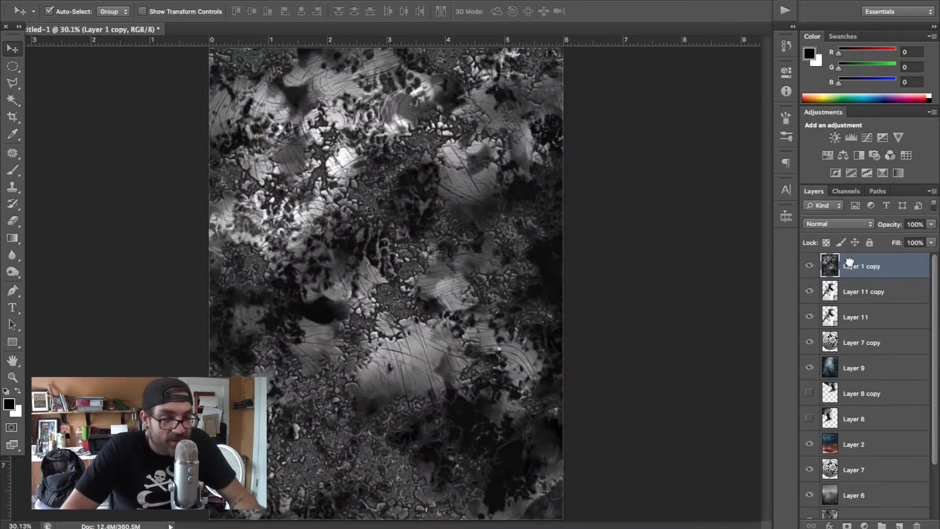
# Set Layer 1 copy's blend mode to Soft Light and its opacity to 20%
pyautogui.click(823, 227)
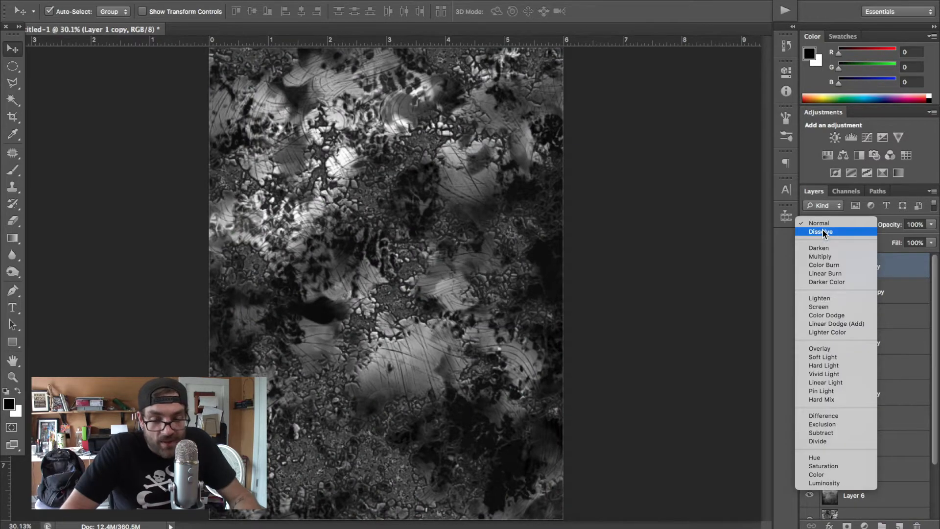
pyautogui.click(823, 357)
pyautogui.press('2')
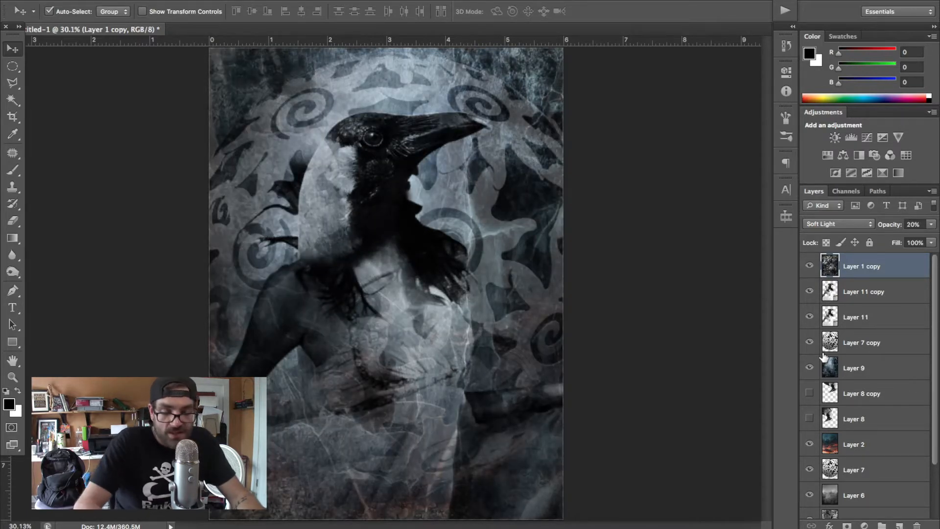
pyautogui.hotkey('ctrl', '+')
pyautogui.hotkey('ctrl', '+')
pyautogui.scroll(3, 482, 469)
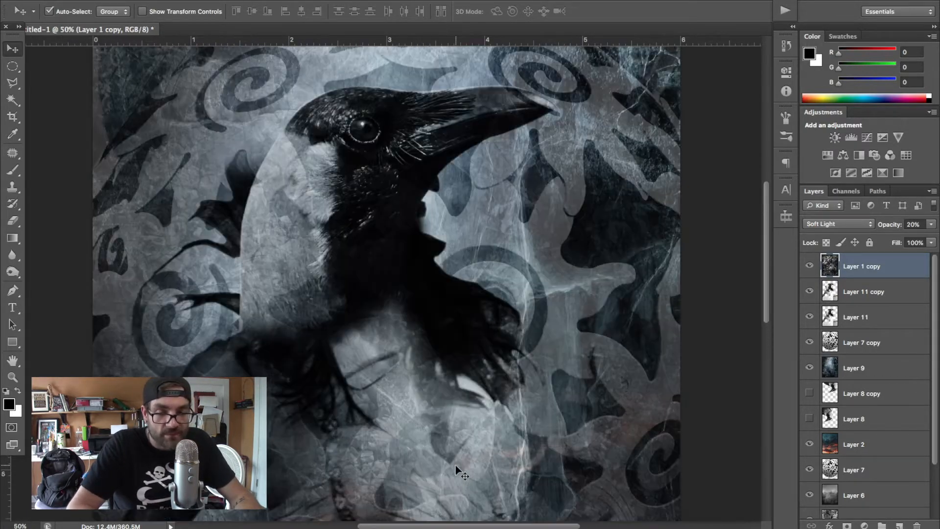
# Apply a Brightness/Contrast adjustment to Layer 9 with brightness 77 and contrast 42
pyautogui.click(863, 377)
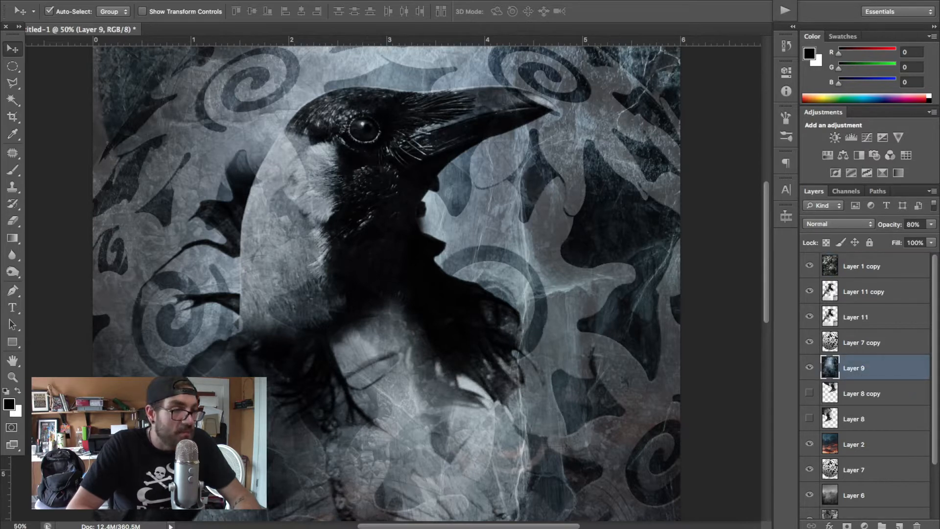
pyautogui.click(159, 1)
pyautogui.moveTo(201, 22)
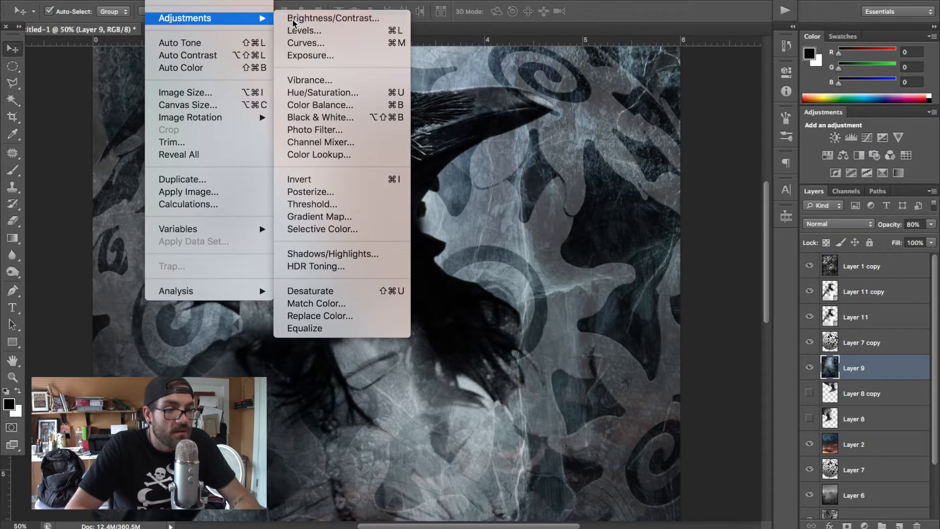
pyautogui.click(333, 18)
pyautogui.moveTo(692, 206); pyautogui.dragTo(711, 209)
pyautogui.moveTo(691, 169); pyautogui.dragTo(712, 172)
pyautogui.press('super+0')
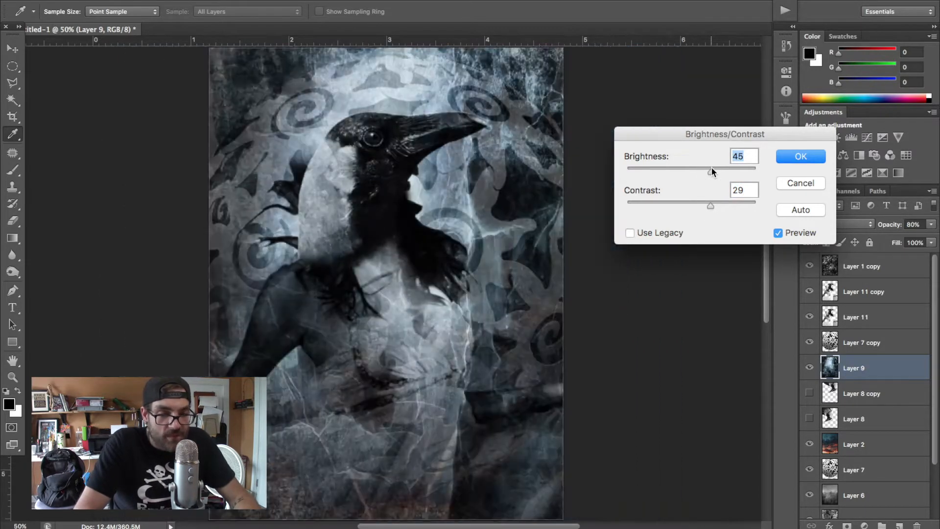
pyautogui.moveTo(714, 177); pyautogui.dragTo(725, 175)
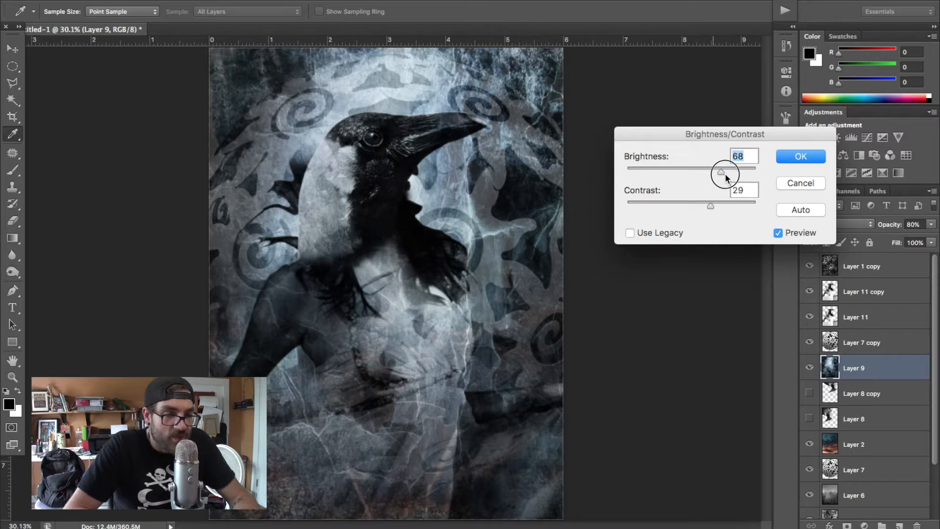
pyautogui.moveTo(711, 207); pyautogui.dragTo(728, 206)
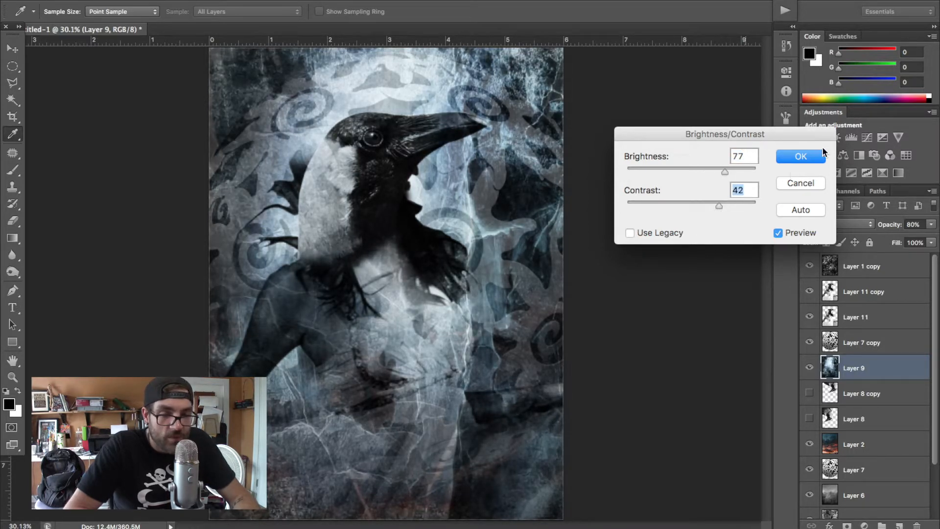
pyautogui.click(813, 155)
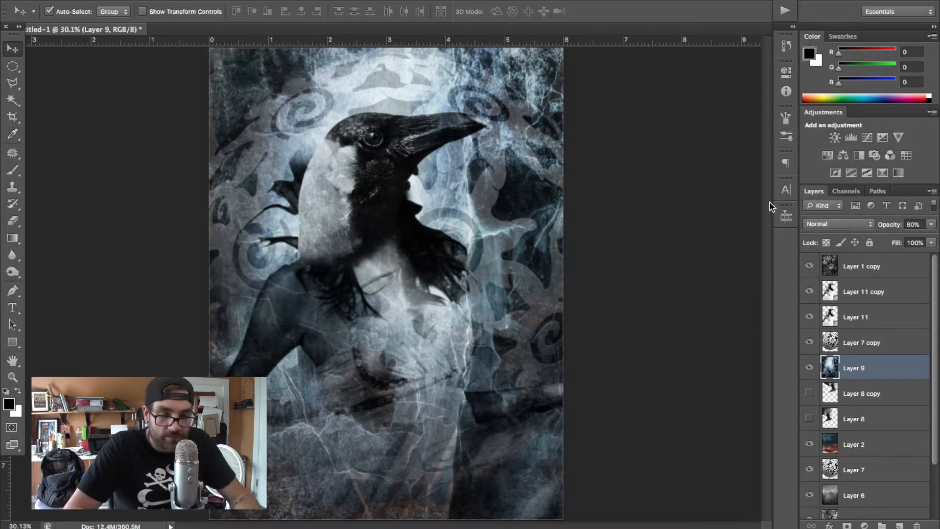
# Turn off Auto-Select and move Layer 11 and Layer 11 copy together slightly up and to the right
pyautogui.click(870, 293)
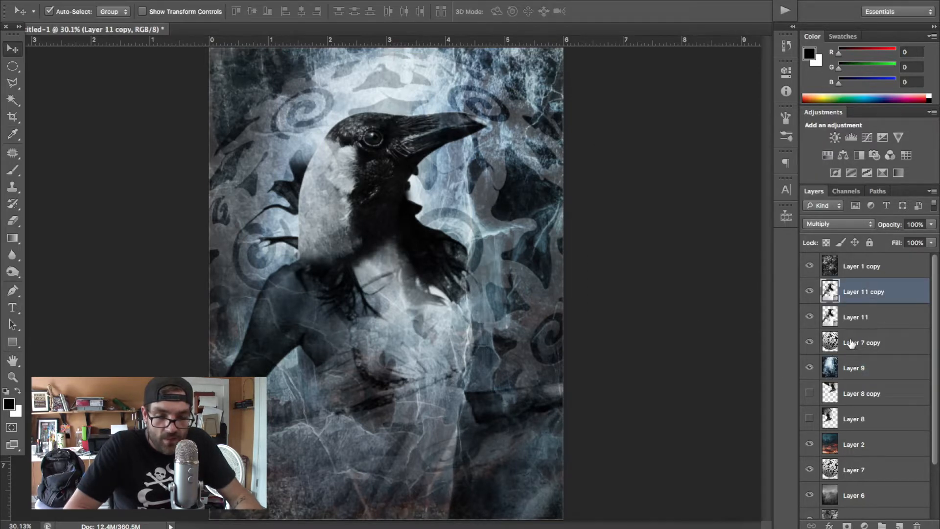
pyautogui.keyDown('shift'); pyautogui.click(853, 317); pyautogui.keyUp('shift')
pyautogui.moveTo(380, 192); pyautogui.dragTo(370, 175)
pyautogui.click(49, 11)
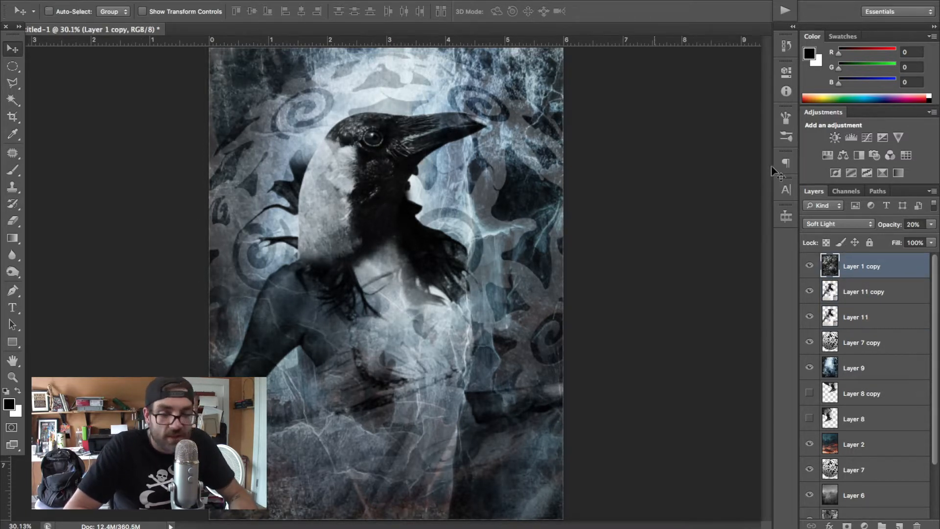
pyautogui.click(838, 290)
pyautogui.keyDown('shift'); pyautogui.click(856, 318); pyautogui.keyUp('shift')
pyautogui.moveTo(407, 191); pyautogui.dragTo(417, 171)
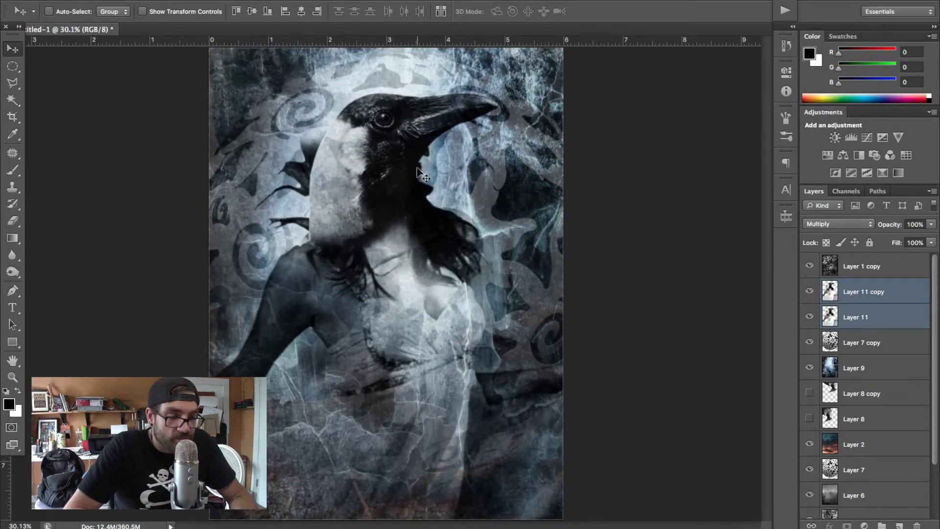
# Duplicate Layer 11 to strengthen the bird-headed woman
pyautogui.click(863, 341)
pyautogui.click(865, 318)
pyautogui.hotkey('ctrl', 'j')
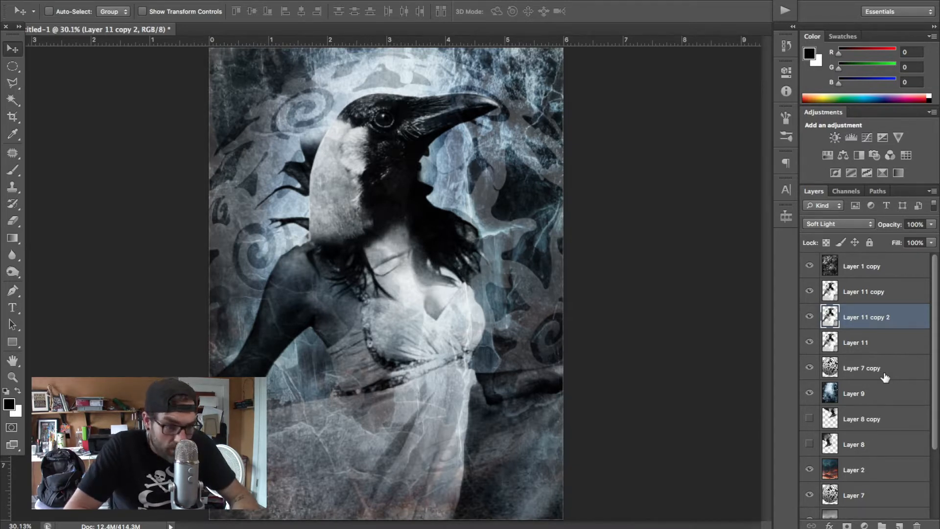
# Move Layer 11, Layer 11 copy 2 and Layer 11 copy together slightly down
pyautogui.click(871, 340)
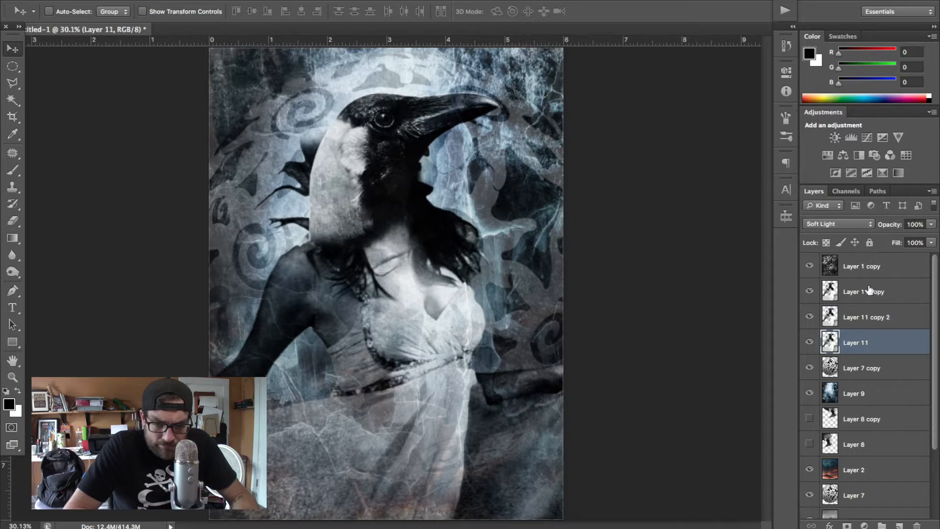
pyautogui.keyDown('shift'); pyautogui.click(870, 291); pyautogui.keyUp('shift')
pyautogui.moveTo(413, 207)
pyautogui.mouseDown()
pyautogui.moveTo(414, 222)
pyautogui.moveTo(408, 215)
pyautogui.mouseUp()
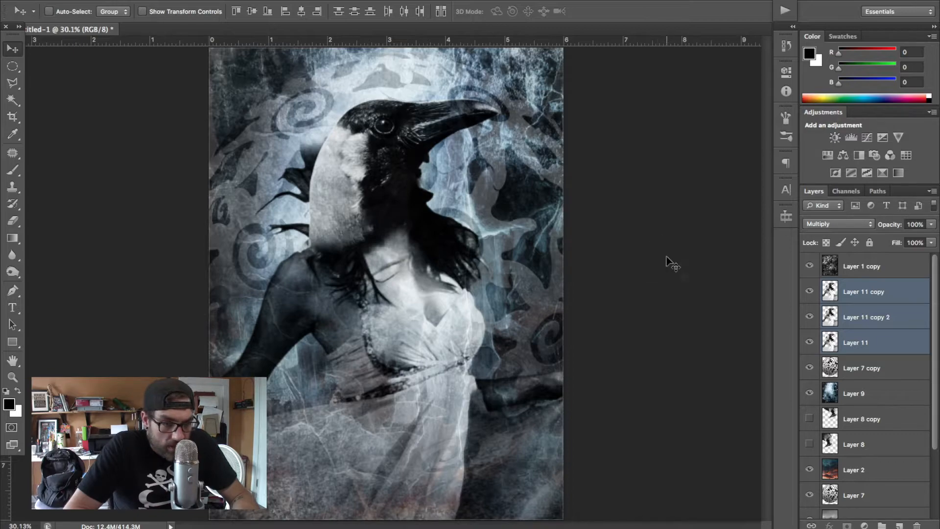
# Switch to the Chrome browser and look through DeviantArt's stock images sorted by Popular 24 hours
pyautogui.scroll(-4, 862, 372)
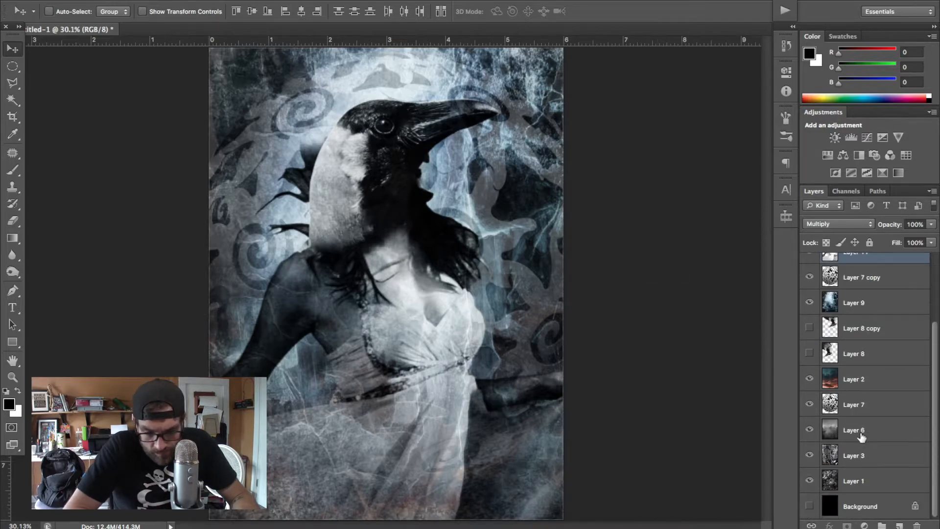
pyautogui.hotkey('ctrl', 'Up')
pyautogui.click(430, 294)
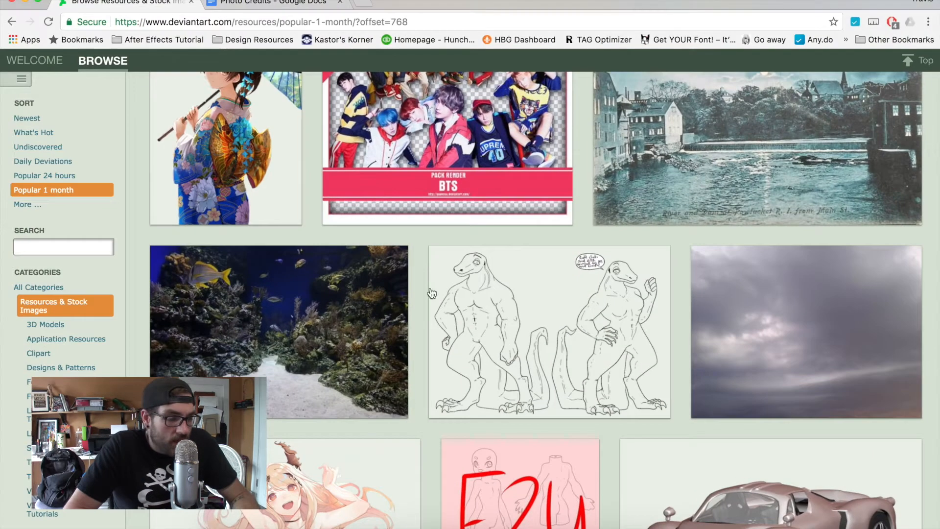
pyautogui.click(52, 179)
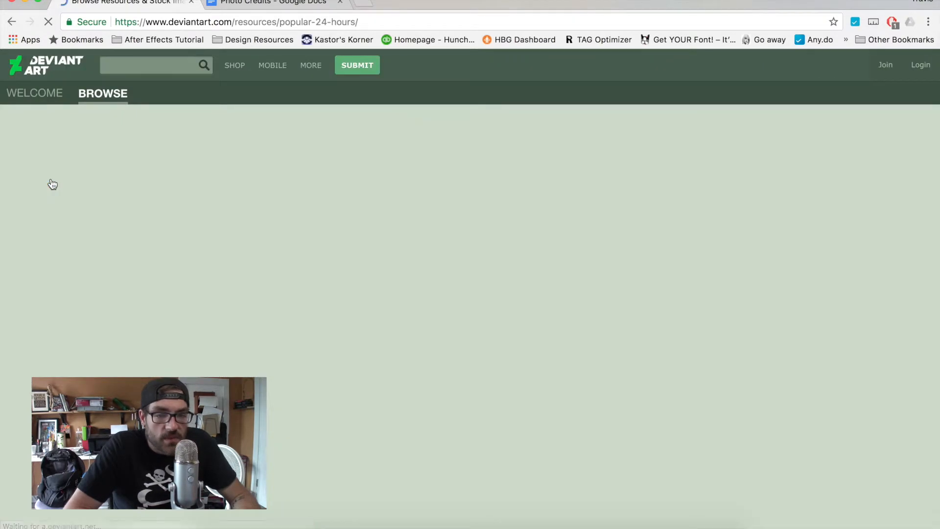
pyautogui.scroll(-5, 309, 350)
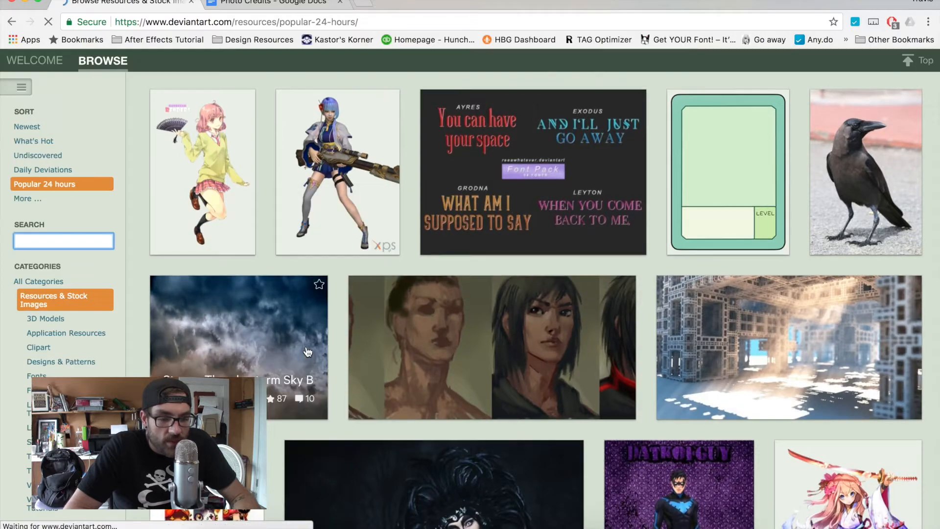
pyautogui.scroll(-5, 308, 351)
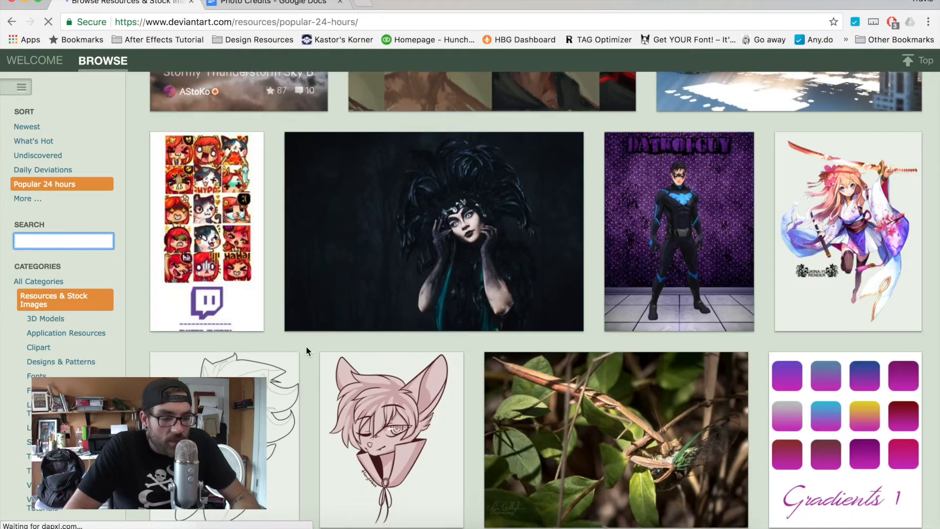
pyautogui.scroll(7, 308, 352)
pyautogui.scroll(-20, 308, 352)
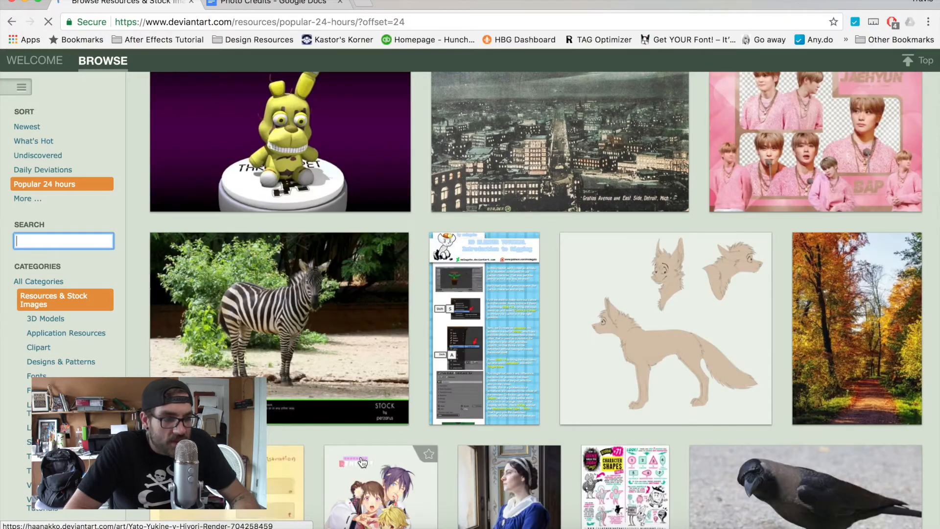
pyautogui.scroll(-9, 361, 462)
pyautogui.scroll(-10, 362, 462)
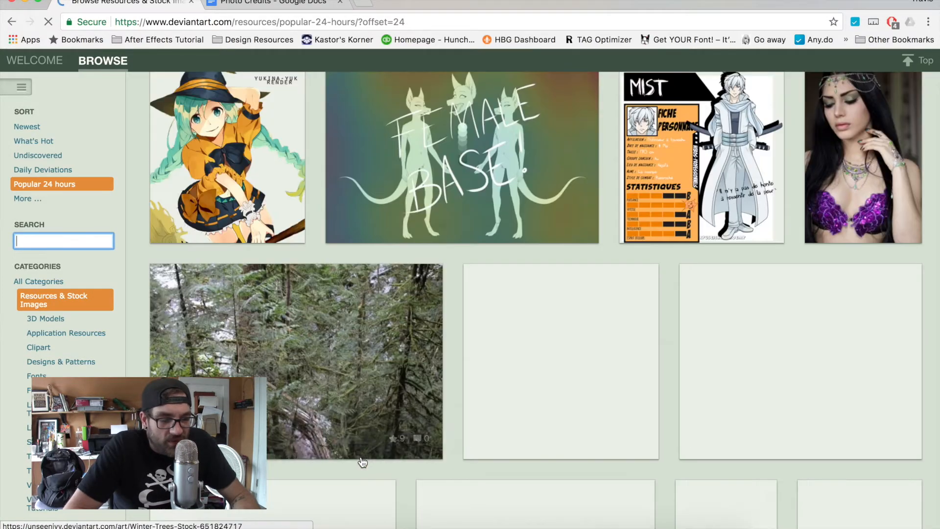
pyautogui.scroll(-7, 362, 462)
pyautogui.scroll(-8, 363, 462)
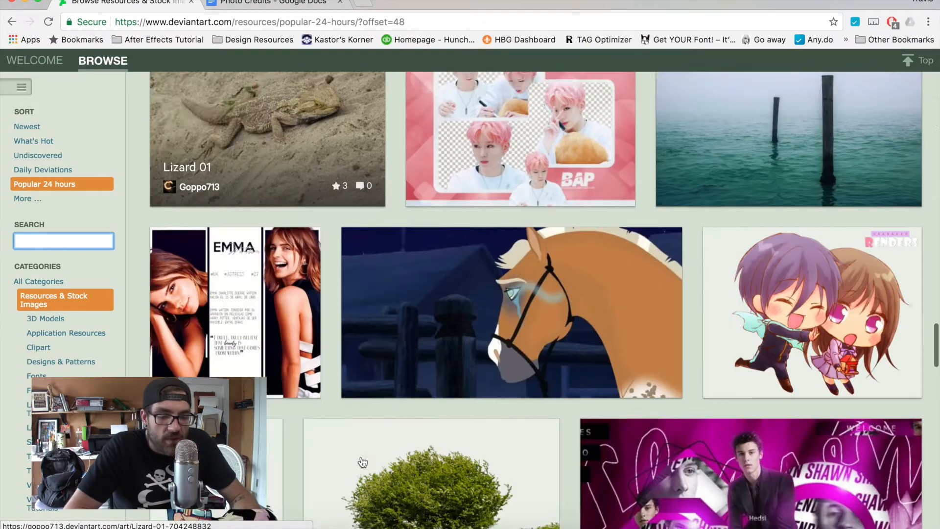
pyautogui.scroll(-9, 362, 462)
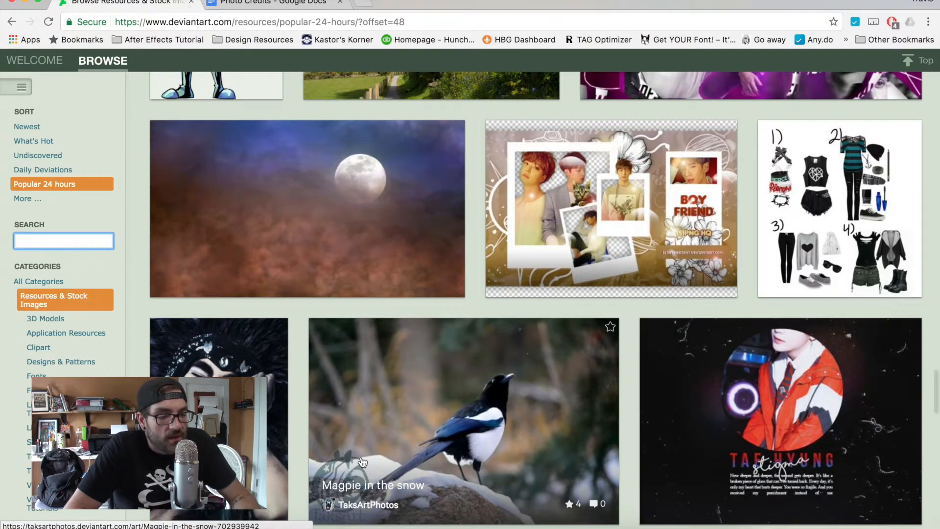
pyautogui.scroll(-15, 363, 462)
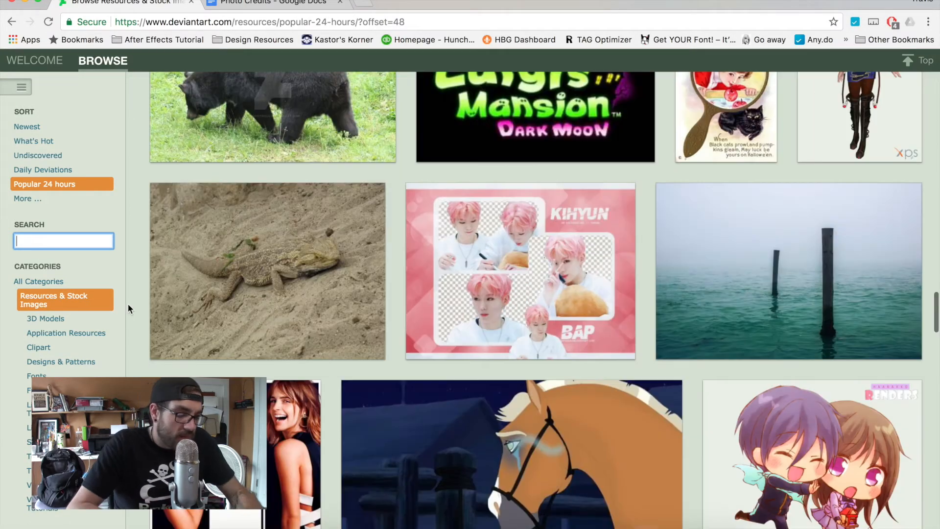
# Search the DeviantArt stock images for "eclipse" and open the Total Solar Eclipse 1 photo
pyautogui.write('eclipse')
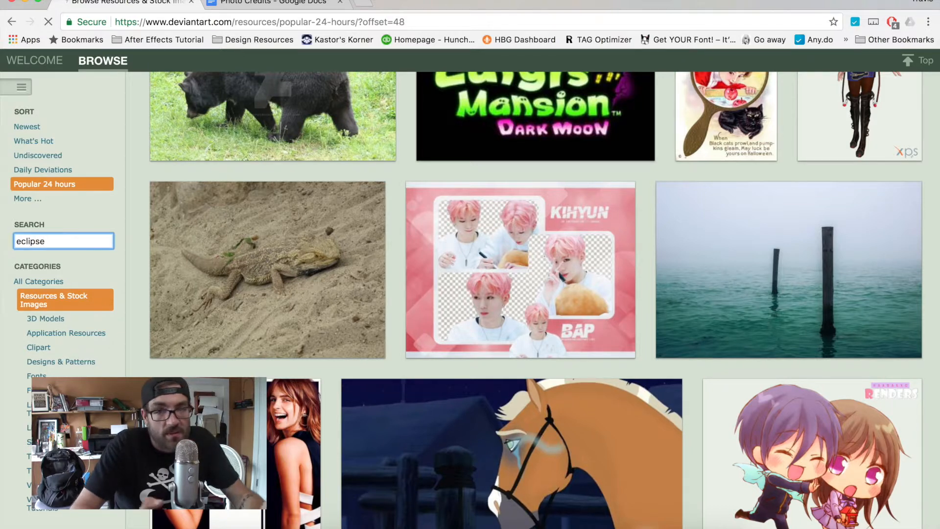
pyautogui.press('Return')
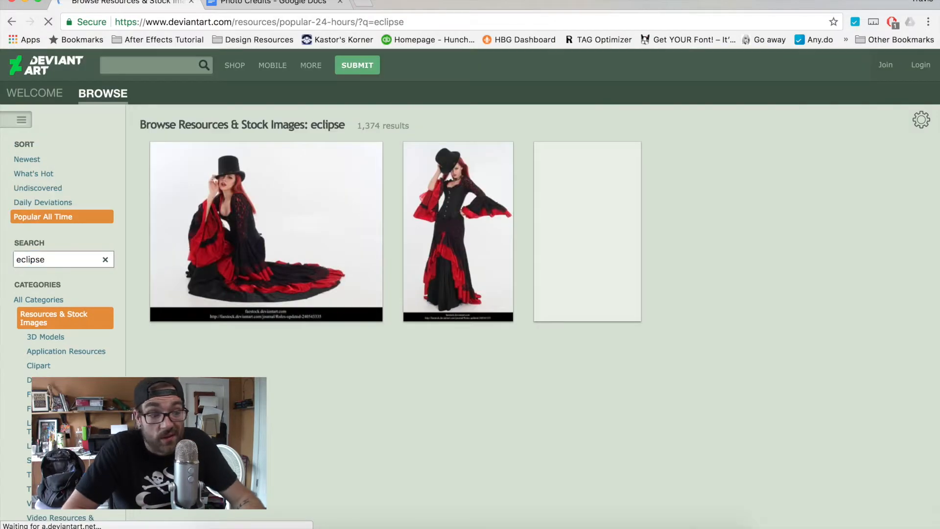
pyautogui.scroll(-10, 333, 315)
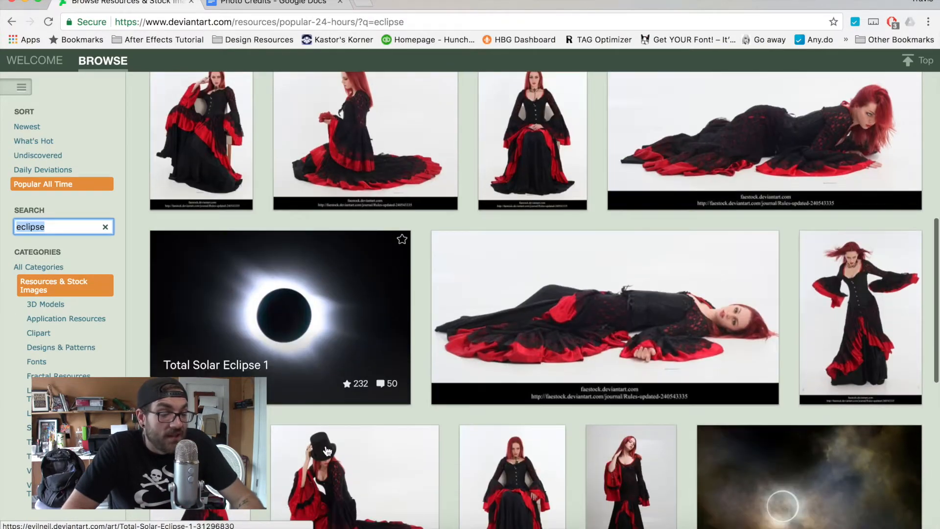
pyautogui.click(333, 315)
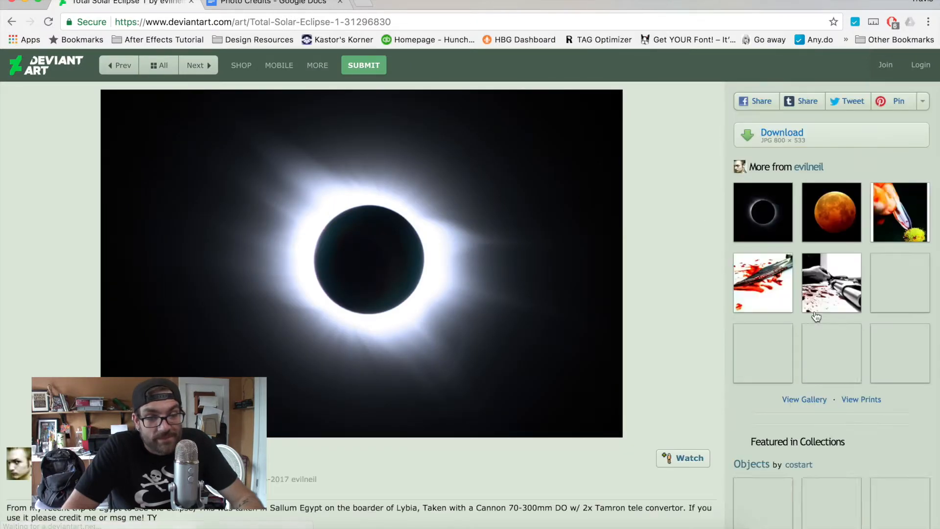
# Copy the eclipse page's URL and paste it as a new line in the Photo Credits Google Doc
pyautogui.click(363, 19)
pyautogui.hotkey('ctrl', 'c')
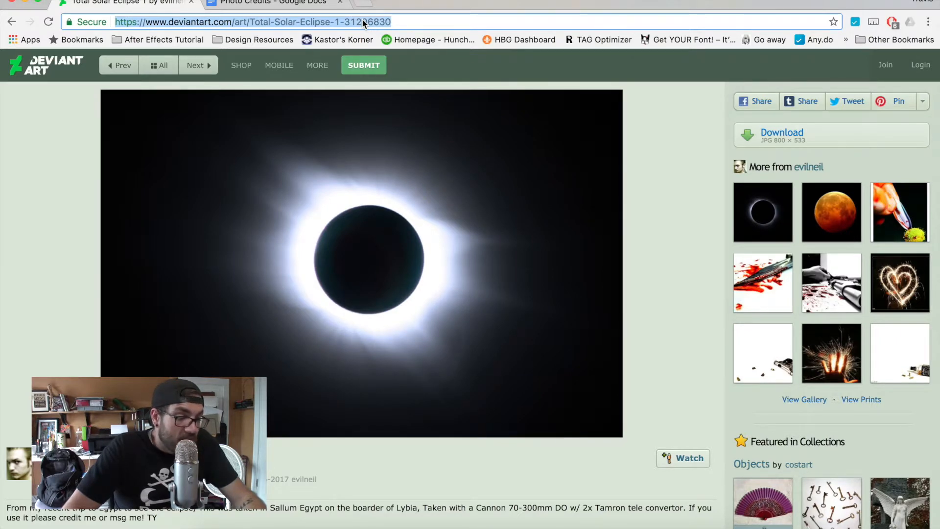
pyautogui.click(255, 4)
pyautogui.hotkey('ctrl', 'v')
pyautogui.press('Return')
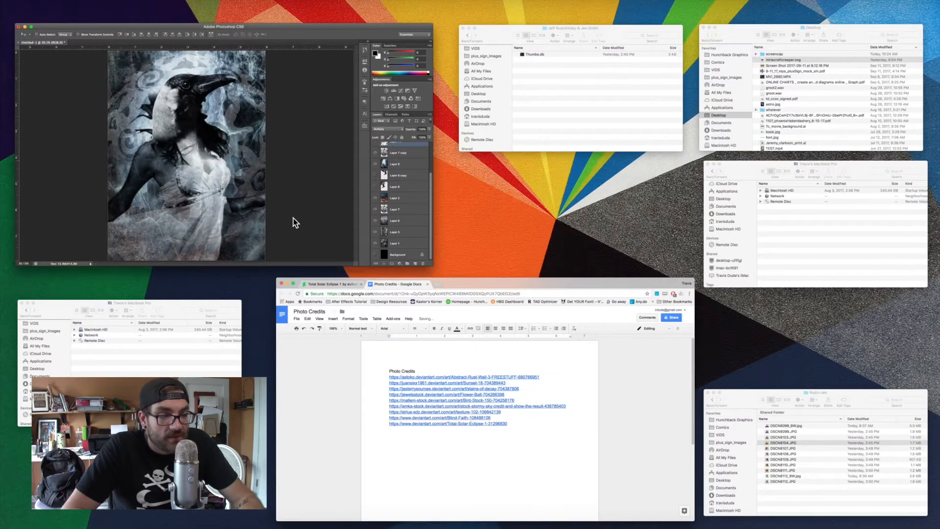
# Return to the Total Solar Eclipse 1 page, open the full-size image and copy it
pyautogui.click(266, 154)
pyautogui.hotkey('ctrl', 'Up')
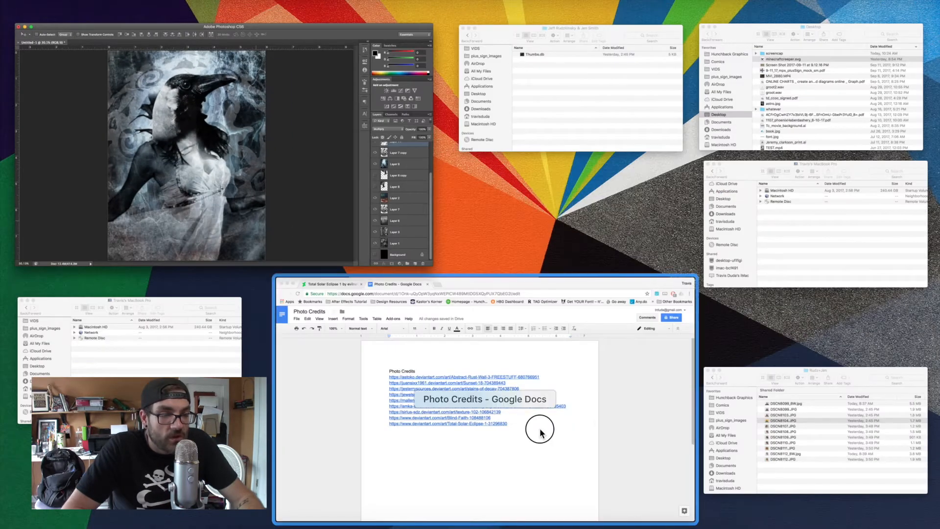
pyautogui.click(537, 431)
pyautogui.click(138, 10)
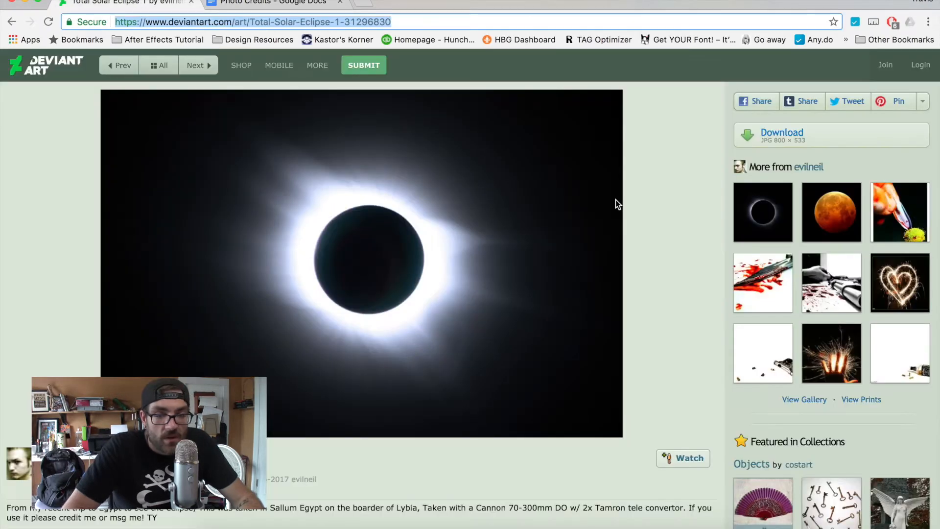
pyautogui.click(762, 135)
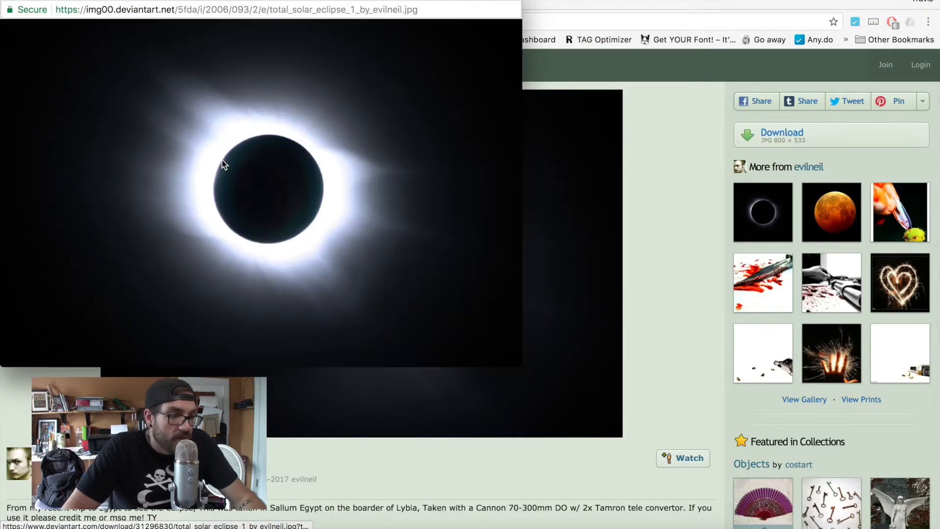
pyautogui.rightClick(221, 159)
pyautogui.click(261, 191)
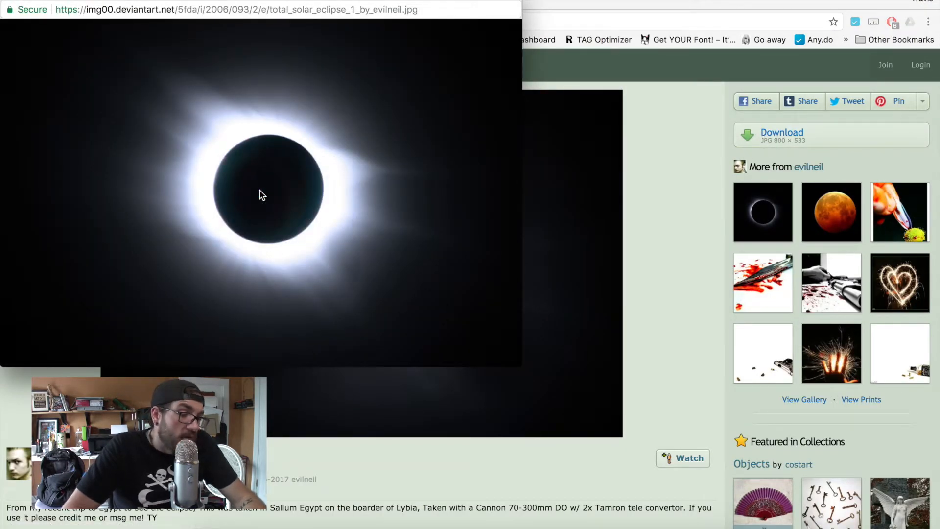
# Close the image window, switch to Photoshop, paste the eclipse and place its layer between Layer 7 copy and Layer 9
pyautogui.press('super+w')
pyautogui.hotkey('ctrl', 'Up')
pyautogui.click(323, 110)
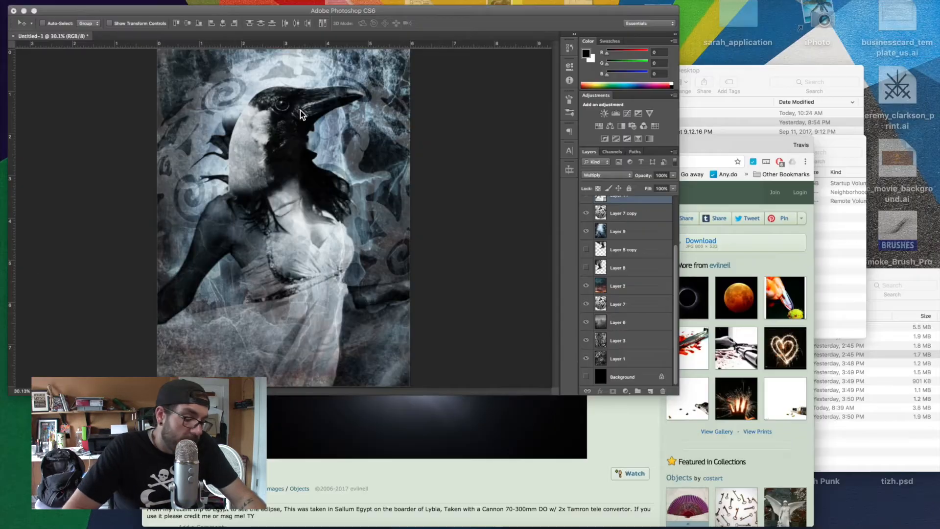
pyautogui.press('super+v')
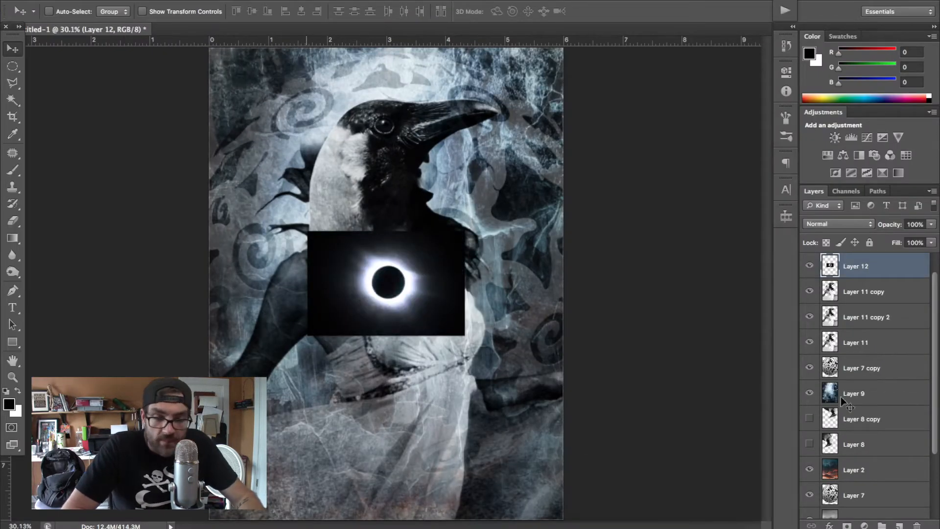
pyautogui.moveTo(857, 277); pyautogui.dragTo(863, 390)
# Rotate the eclipse layer to -87.90°, scale it to 670.86% and position its dark disc behind the bird's head
pyautogui.press('super+t')
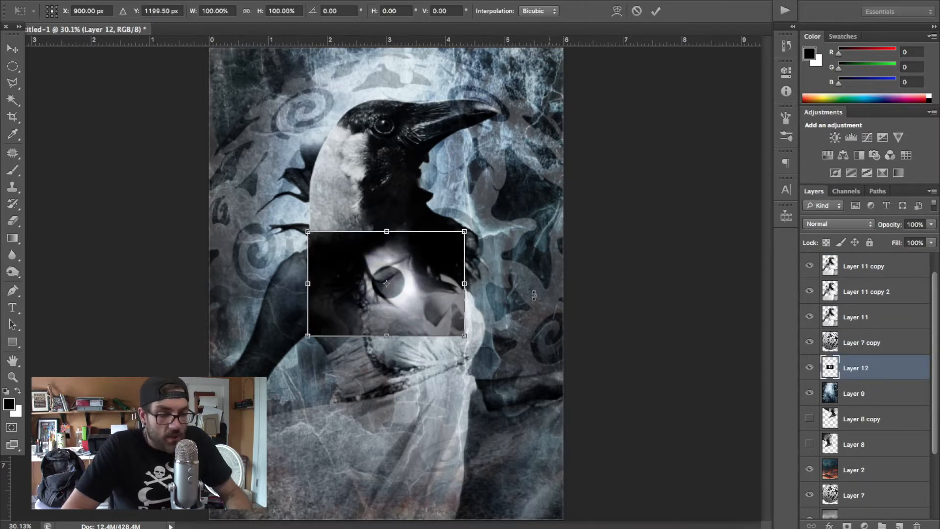
pyautogui.moveTo(524, 273); pyautogui.dragTo(357, 105)
pyautogui.moveTo(440, 204); pyautogui.dragTo(662, 2)
pyautogui.press('super+minus')
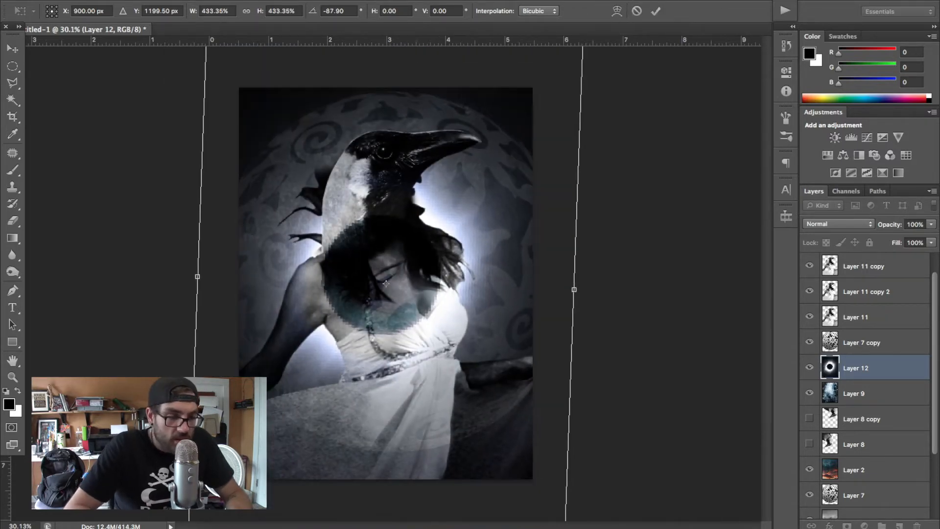
pyautogui.press('super+minus')
pyautogui.moveTo(518, 100); pyautogui.dragTo(604, 10)
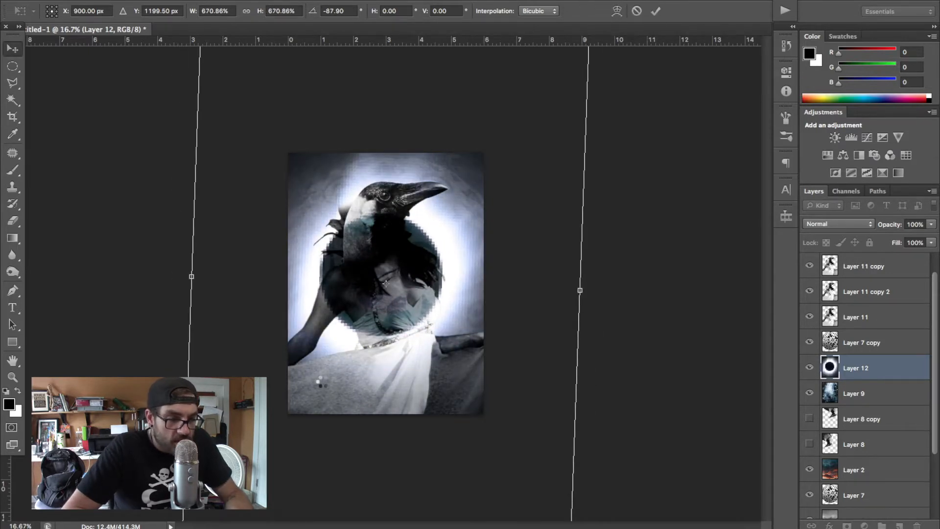
pyautogui.press('Return')
pyautogui.moveTo(386, 313)
pyautogui.mouseDown()
pyautogui.moveTo(378, 296)
pyautogui.moveTo(391, 290)
pyautogui.moveTo(383, 319)
pyautogui.mouseUp()
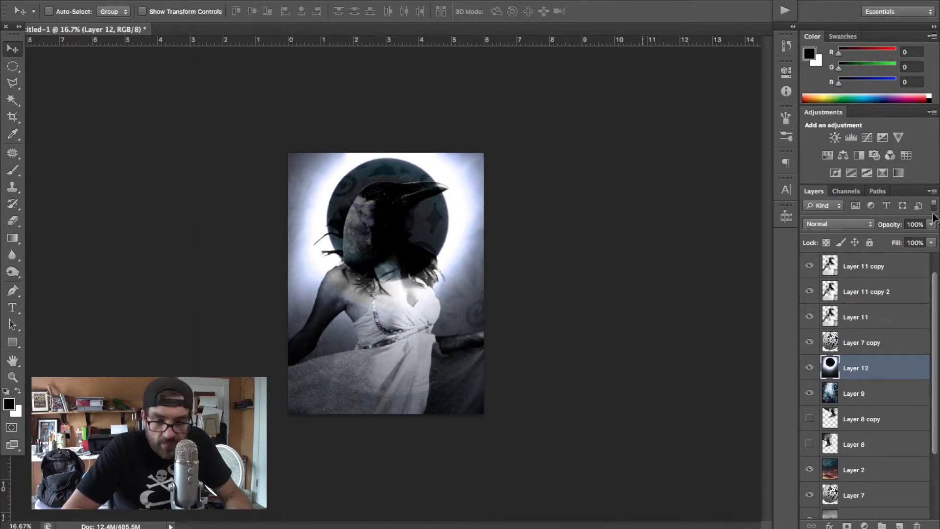
# Set the eclipse layer's blend mode to Screen
pyautogui.click(837, 224)
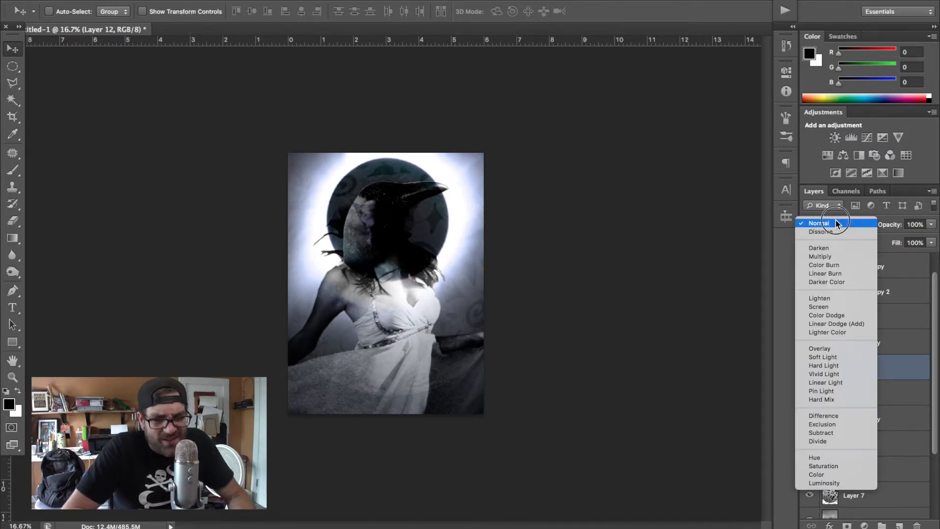
pyautogui.click(828, 306)
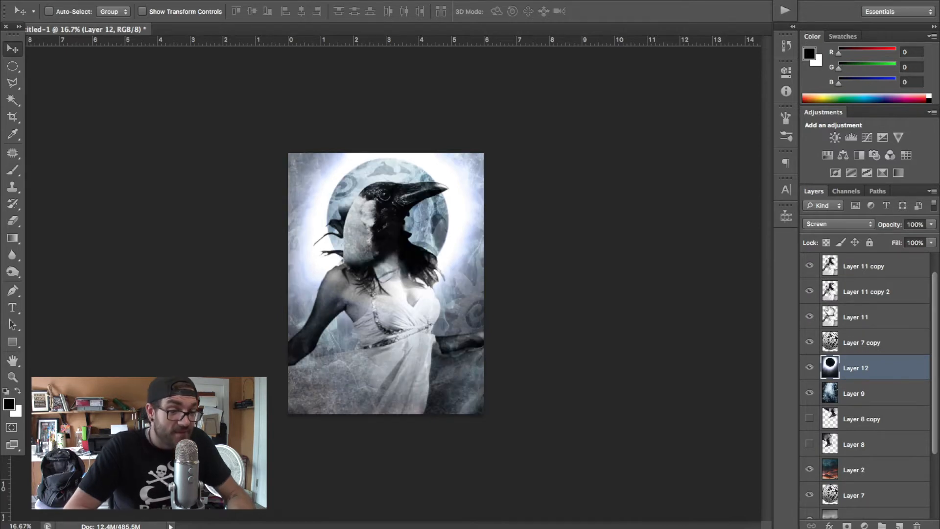
pyautogui.hotkey('ctrl', '0')
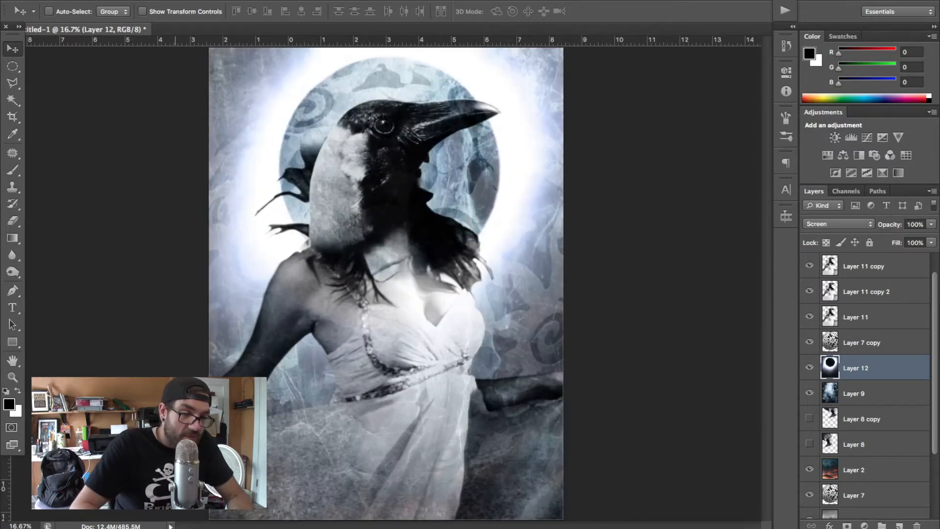
# Shift the eclipse slightly so its disc sits behind the bird's head, and try Layer 12 at 30% and 40% opacity
pyautogui.moveTo(513, 159); pyautogui.dragTo(508, 170)
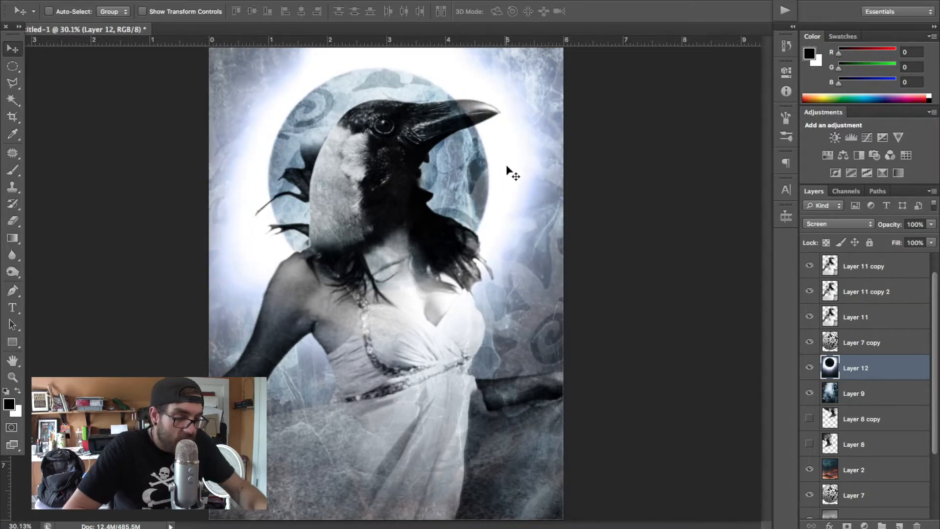
pyautogui.press('3')
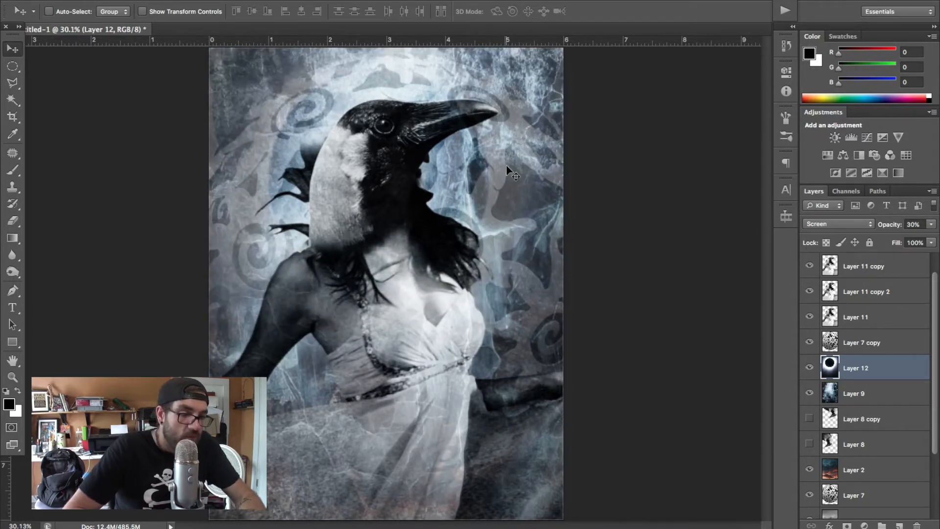
pyautogui.press('4')
pyautogui.moveTo(507, 173); pyautogui.dragTo(506, 180)
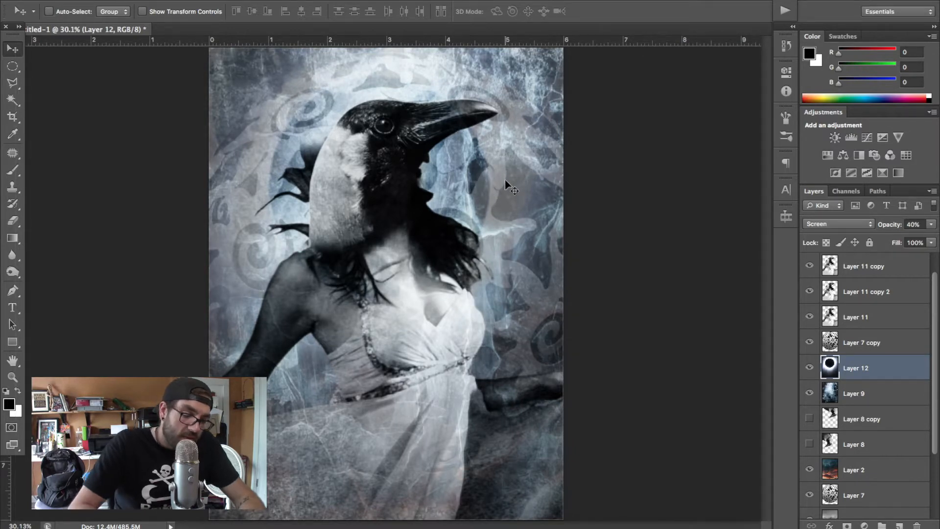
pyautogui.hotkey('ctrl', 'j')
pyautogui.hotkey('ctrl', 'z')
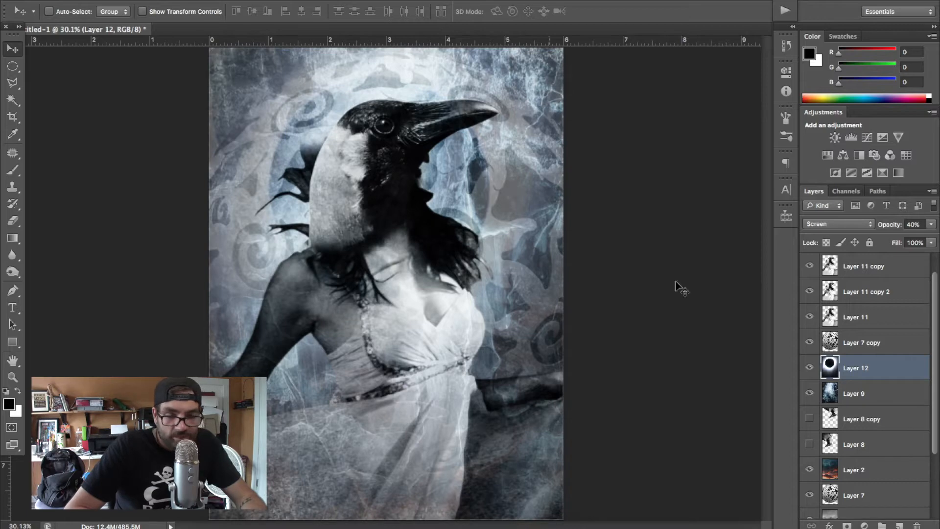
# Isolate Layer 12 at 100% opacity and select its dark areas with Color Range at a Fuzziness of 200
pyautogui.keyDown('alt'); pyautogui.click(809, 368); pyautogui.keyUp('alt')
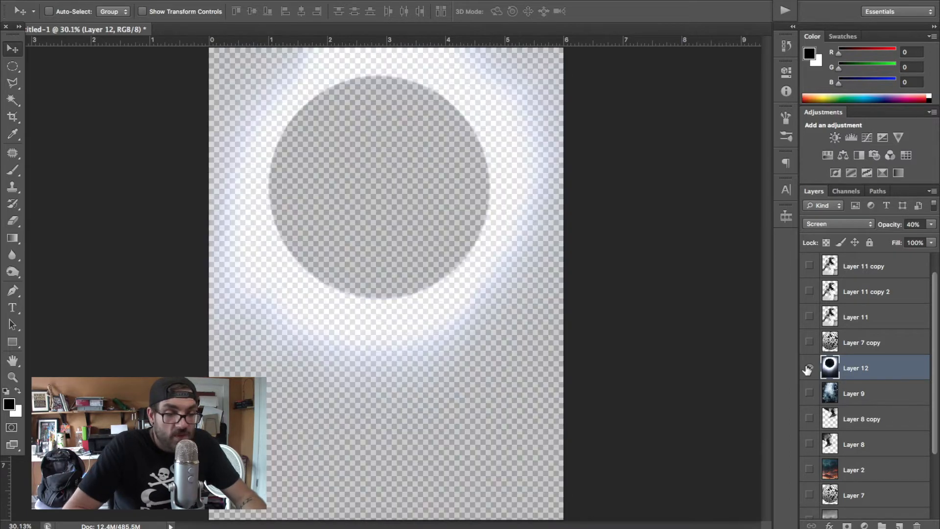
pyautogui.press('0')
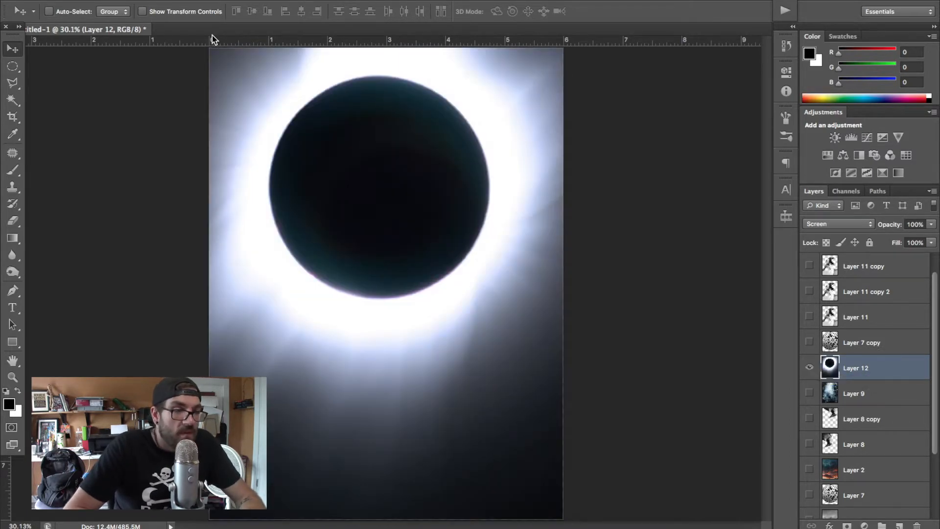
pyautogui.click(265, 1)
pyautogui.click(317, 105)
pyautogui.click(351, 198)
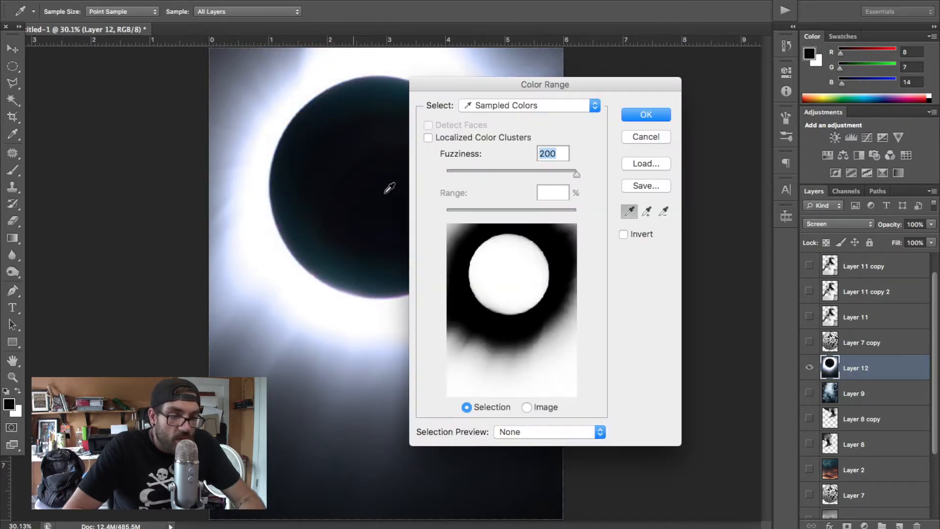
pyautogui.click(646, 114)
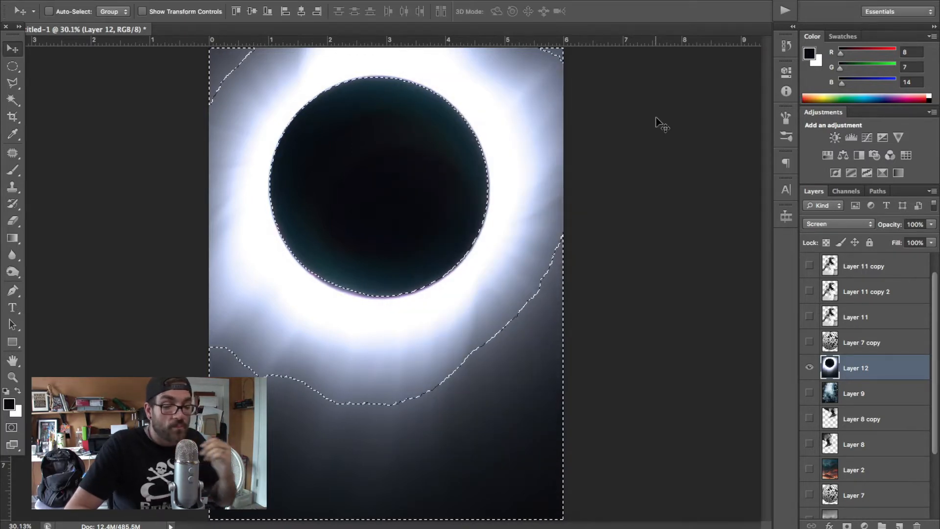
# Invert the selection with all layers restored, copy the eclipse's glow to a new Screen layer and hide Layer 12
pyautogui.keyDown('alt'); pyautogui.click(809, 368); pyautogui.keyUp('alt')
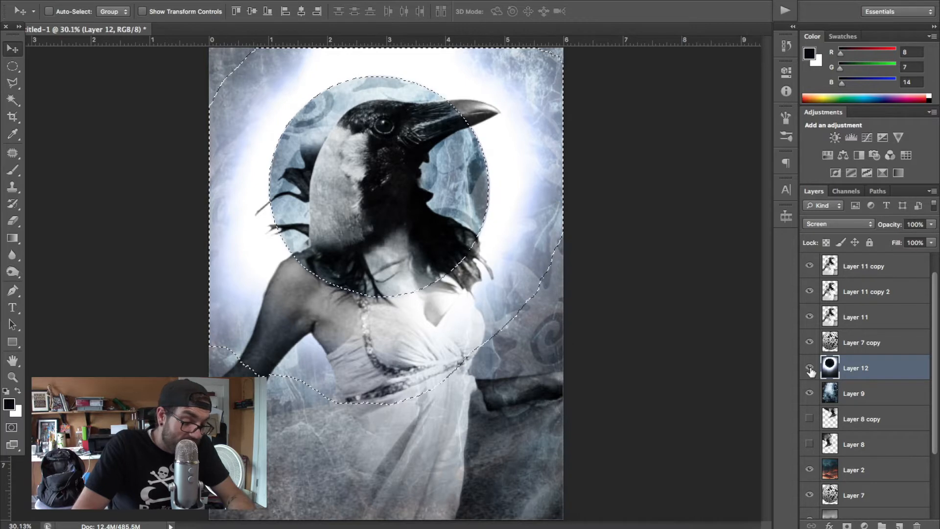
pyautogui.hotkey('ctrl', 'j')
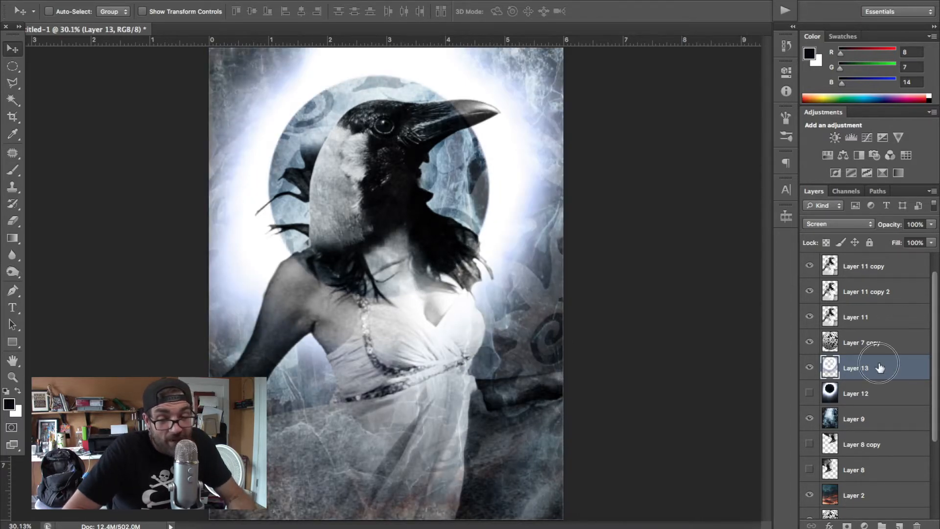
pyautogui.click(837, 225)
pyautogui.click(840, 228)
pyautogui.keyDown('alt'); pyautogui.click(810, 368); pyautogui.keyUp('alt')
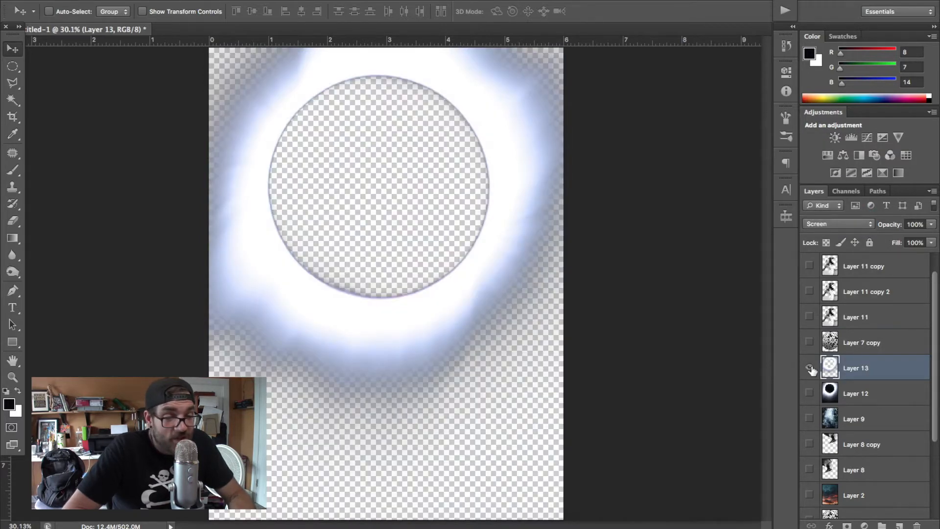
pyautogui.keyDown('alt'); pyautogui.click(811, 369); pyautogui.keyUp('alt')
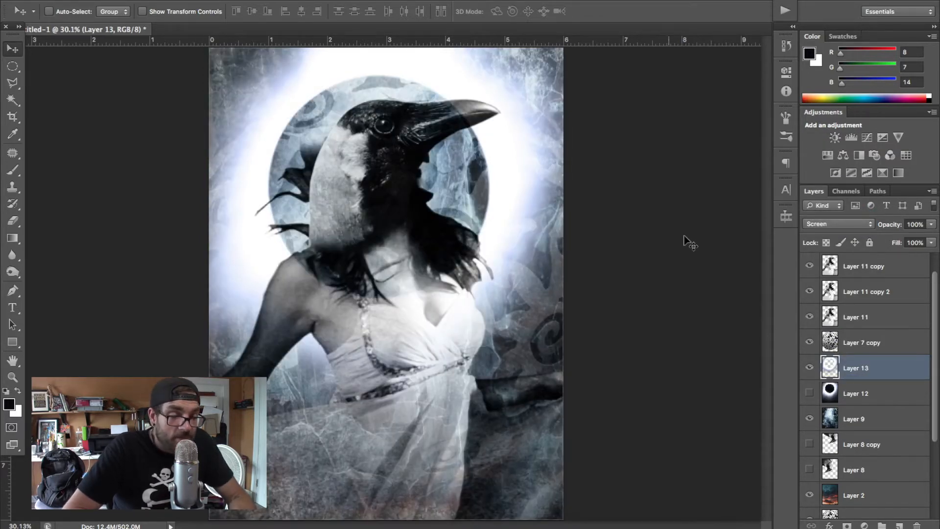
# Try the glow layer in Soft Light and below Layer 7, returning it to Screen mode above Layer 9
pyautogui.click(820, 224)
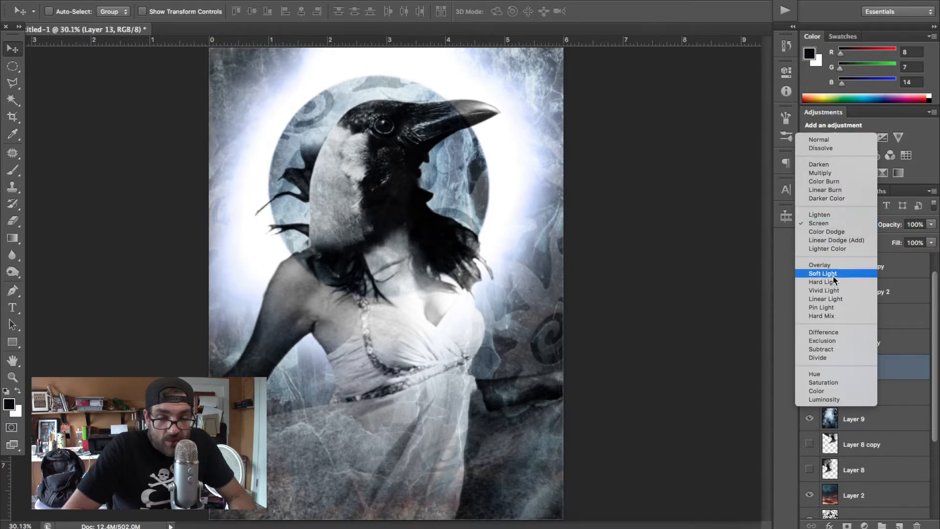
pyautogui.click(833, 278)
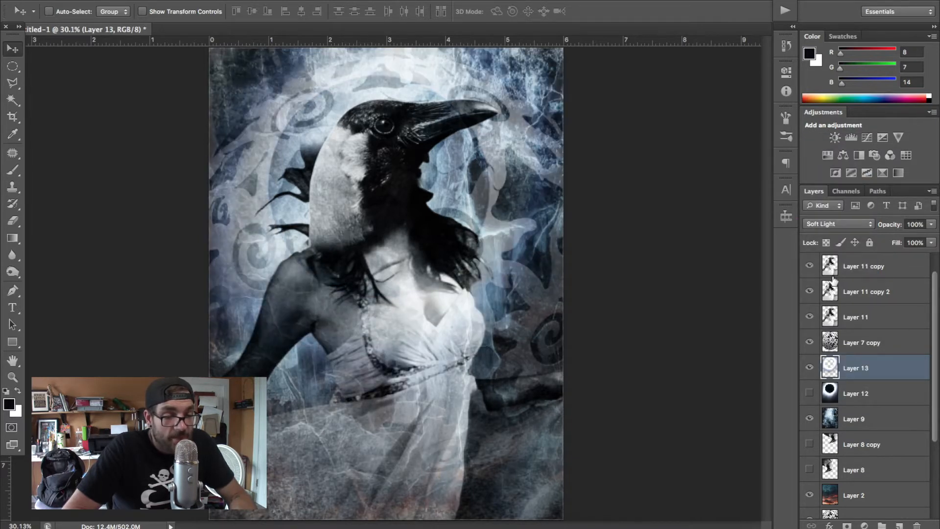
pyautogui.moveTo(862, 375); pyautogui.dragTo(861, 444)
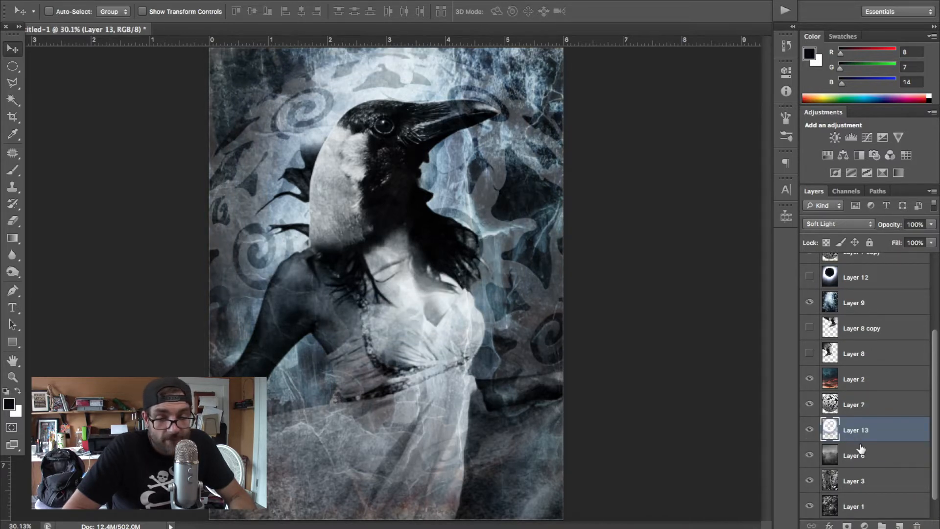
pyautogui.moveTo(855, 424); pyautogui.dragTo(854, 291)
pyautogui.click(818, 224)
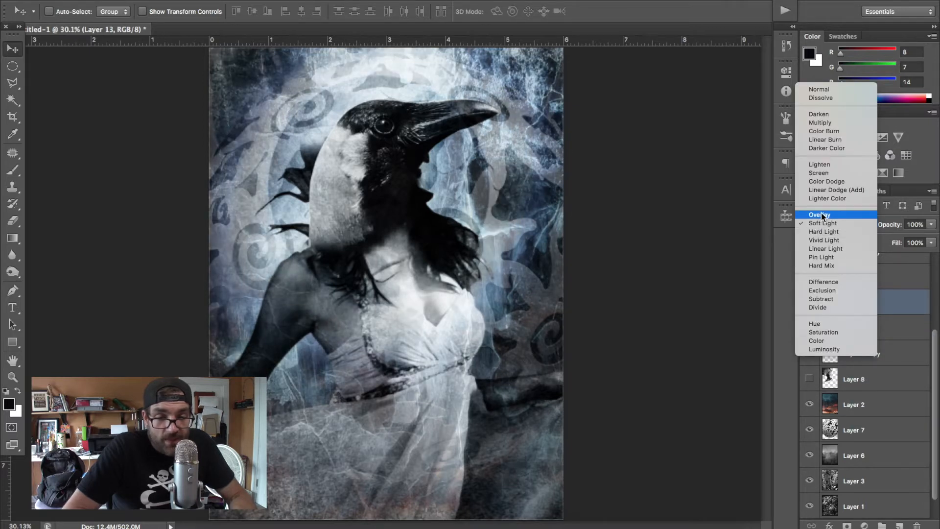
pyautogui.click(821, 174)
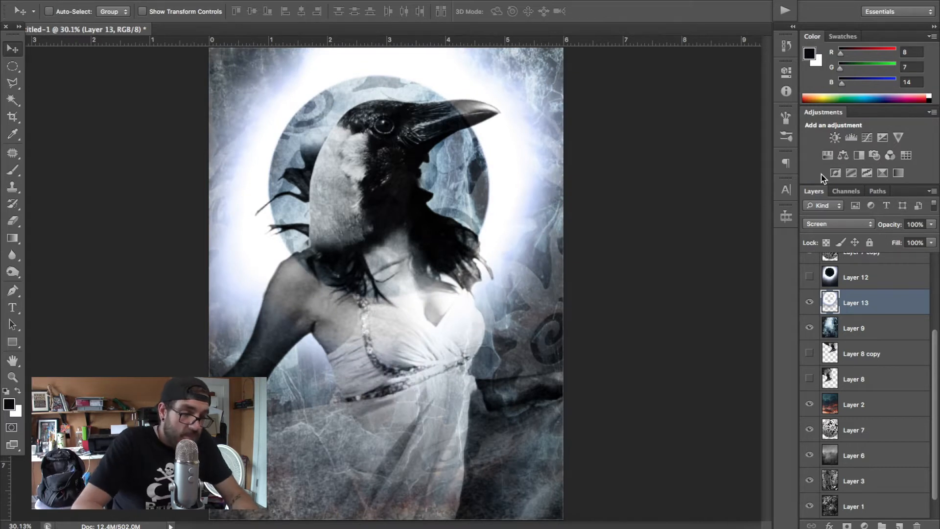
# Convert the glow layer to grayscale with the Default Black and White preset and set its opacity to 60%
pyautogui.hotkey('ctrl', 'alt', 'shift', 'b')
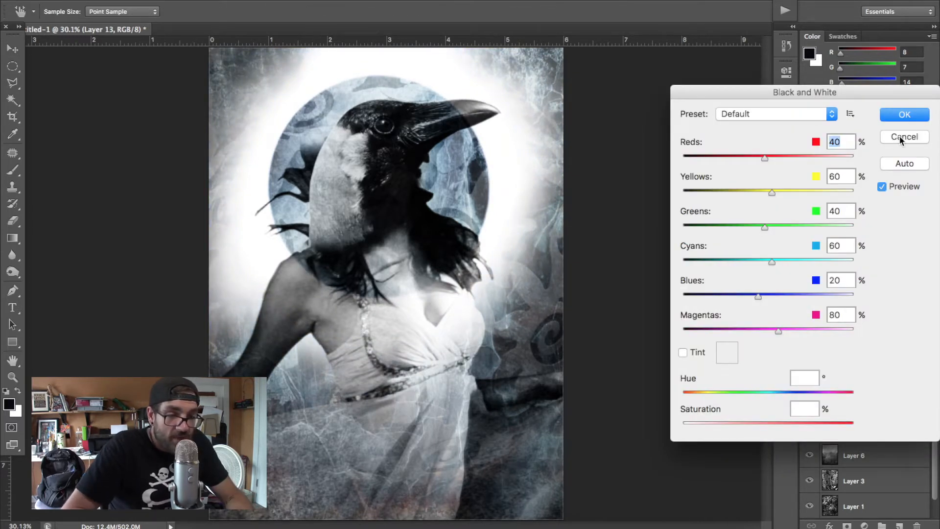
pyautogui.click(894, 116)
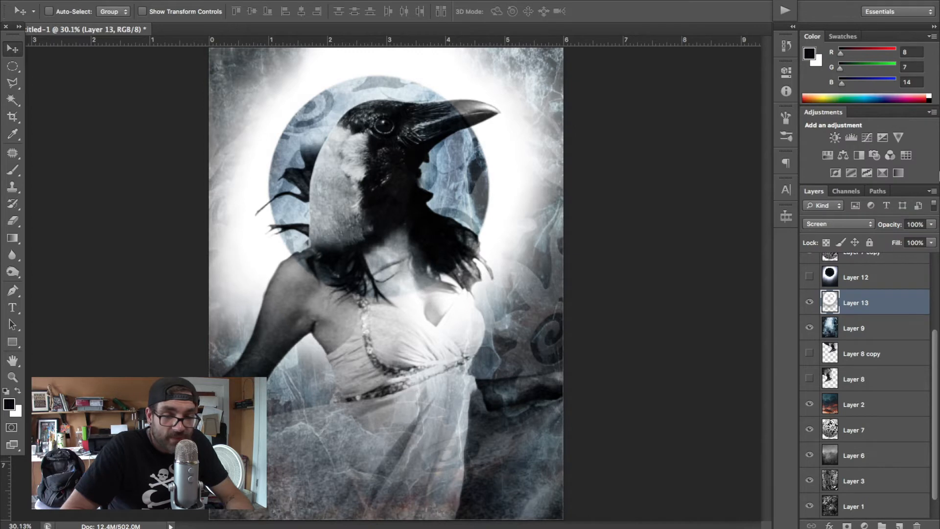
pyautogui.press('3')
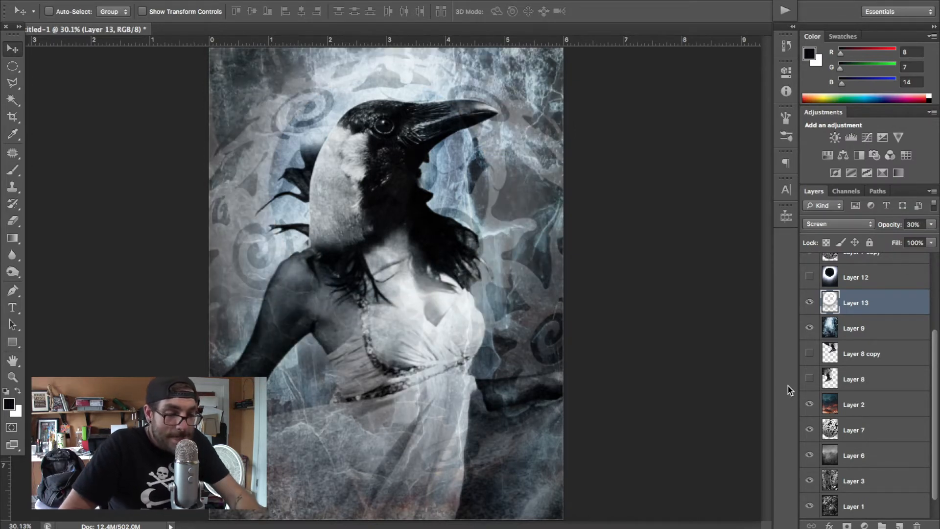
pyautogui.press('6')
# Erase the glow over the woman's body and the bird's head and beak, reducing the eraser from 150 to 60 px
pyautogui.hotkey('ctrl', '+')
pyautogui.hotkey('ctrl', '+')
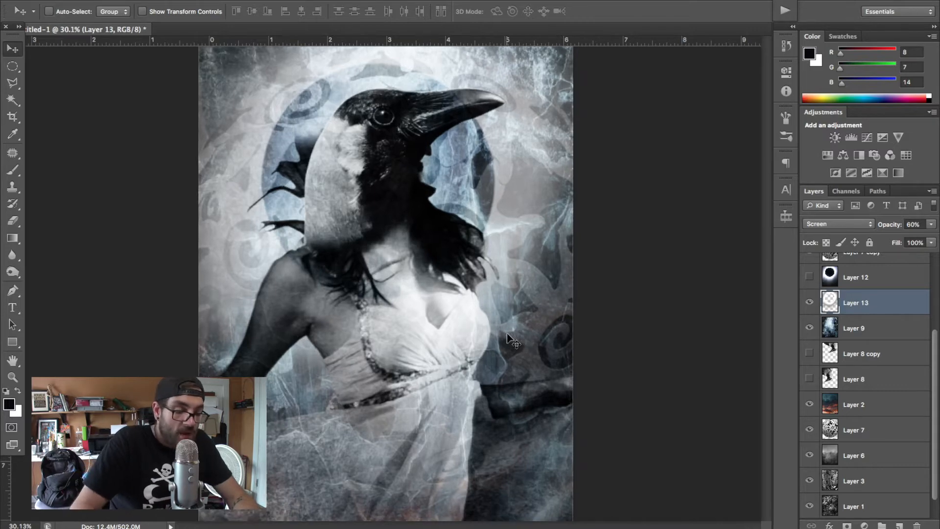
pyautogui.press('e')
pyautogui.moveTo(245, 272)
pyautogui.mouseDown()
pyautogui.moveTo(231, 289)
pyautogui.moveTo(209, 362)
pyautogui.mouseUp()
pyautogui.press('[')
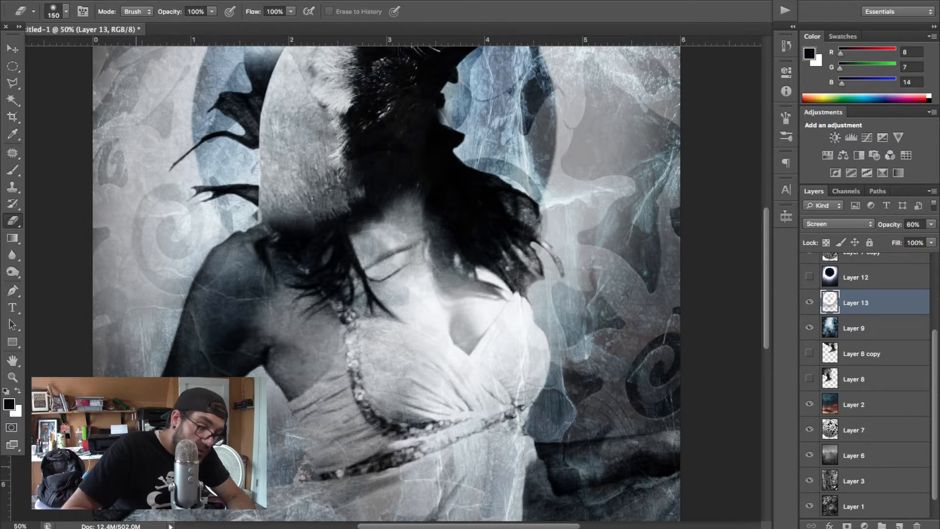
pyautogui.moveTo(397, 284)
pyautogui.mouseDown()
pyautogui.moveTo(407, 306)
pyautogui.moveTo(501, 324)
pyautogui.moveTo(493, 316)
pyautogui.moveTo(513, 312)
pyautogui.moveTo(529, 394)
pyautogui.moveTo(427, 426)
pyautogui.moveTo(413, 395)
pyautogui.moveTo(369, 423)
pyautogui.moveTo(347, 419)
pyautogui.moveTo(347, 460)
pyautogui.moveTo(312, 408)
pyautogui.moveTo(307, 374)
pyautogui.moveTo(372, 383)
pyautogui.moveTo(379, 345)
pyautogui.moveTo(273, 305)
pyautogui.moveTo(307, 271)
pyautogui.moveTo(248, 270)
pyautogui.moveTo(314, 221)
pyautogui.moveTo(285, 181)
pyautogui.moveTo(318, 134)
pyautogui.moveTo(364, 146)
pyautogui.moveTo(394, 198)
pyautogui.moveTo(500, 215)
pyautogui.mouseUp()
pyautogui.scroll(5, 411, 156)
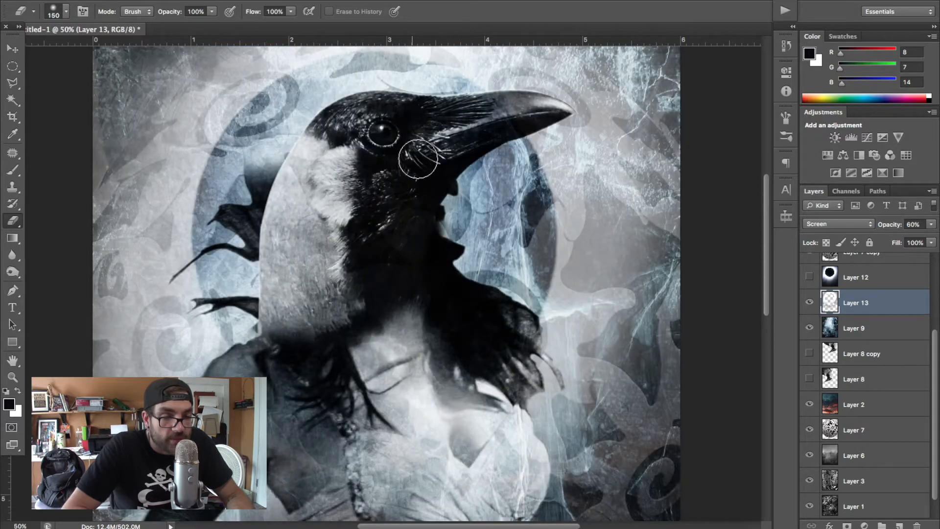
pyautogui.moveTo(533, 116)
pyautogui.mouseDown()
pyautogui.moveTo(535, 97)
pyautogui.moveTo(487, 96)
pyautogui.moveTo(478, 115)
pyautogui.mouseUp()
pyautogui.press('[')
pyautogui.press('[')
pyautogui.moveTo(569, 108)
pyautogui.mouseDown()
pyautogui.moveTo(535, 103)
pyautogui.moveTo(501, 115)
pyautogui.moveTo(564, 113)
pyautogui.moveTo(502, 137)
pyautogui.mouseUp()
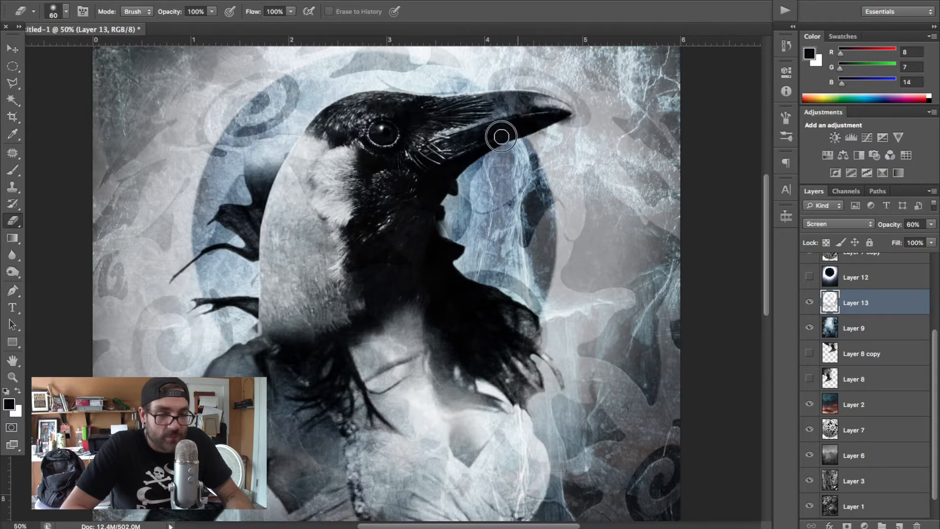
pyautogui.press('v')
pyautogui.hotkey('ctrl', '-')
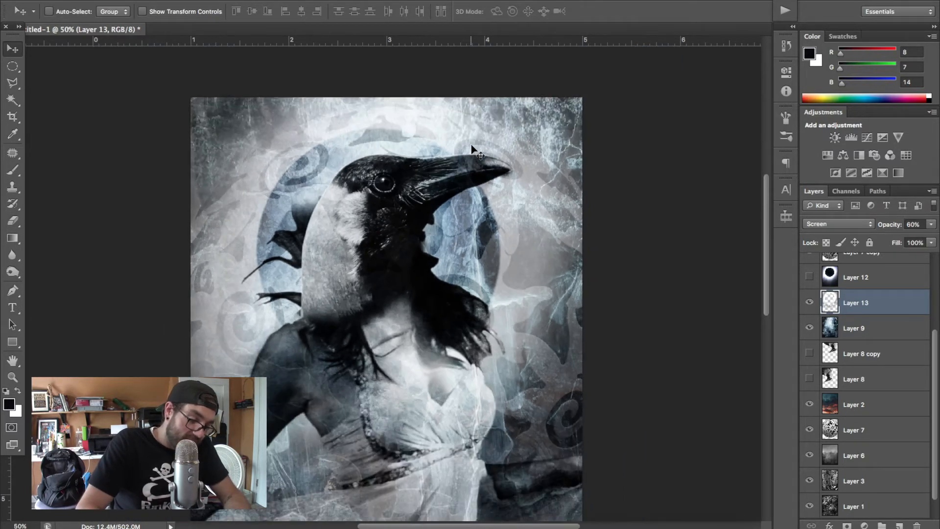
pyautogui.scroll(3, 473, 147)
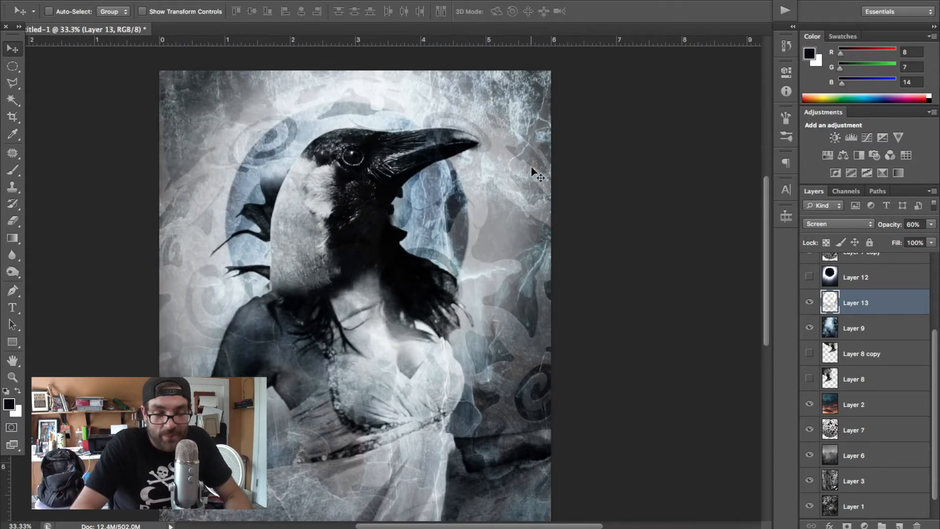
# Erase the remaining glow over the dress with a 150 px eraser at 100% layer opacity, and lower the layer's opacity again
pyautogui.press('super+z')
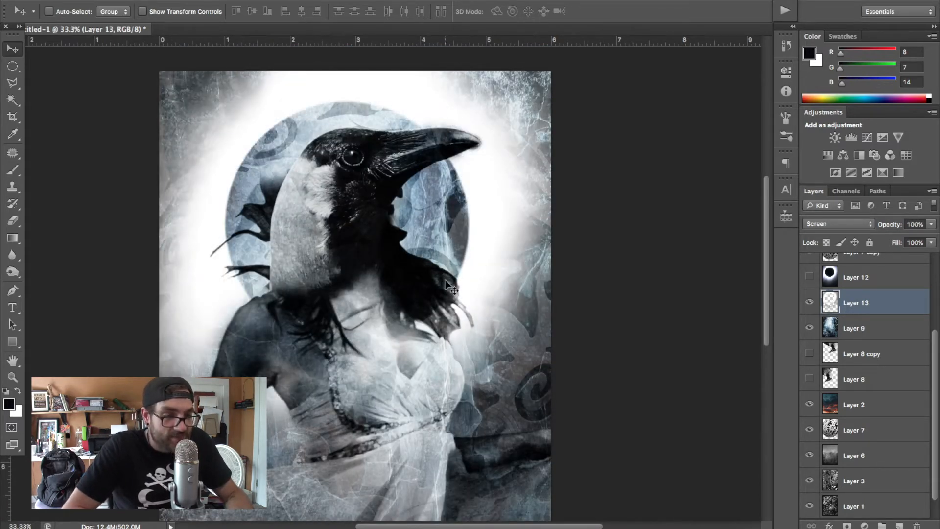
pyautogui.press('e')
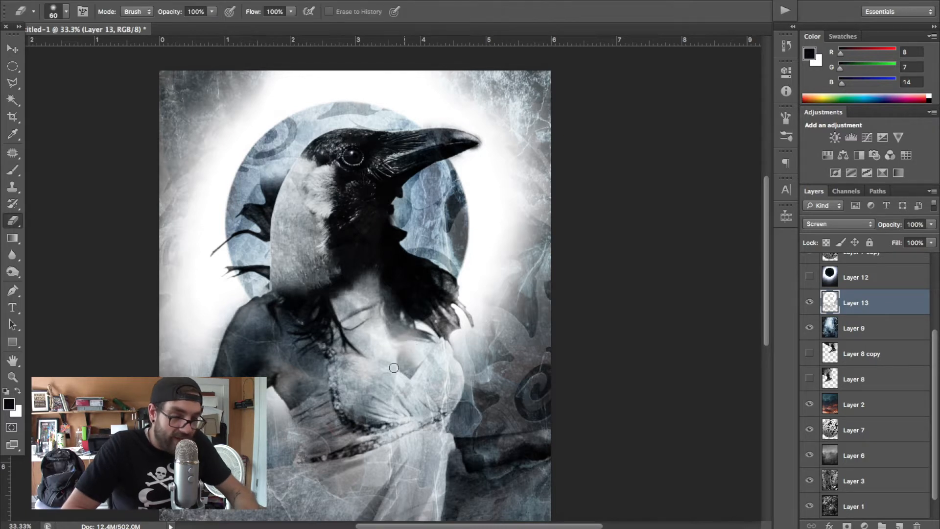
pyautogui.press(']')
pyautogui.press(']')
pyautogui.press(']')
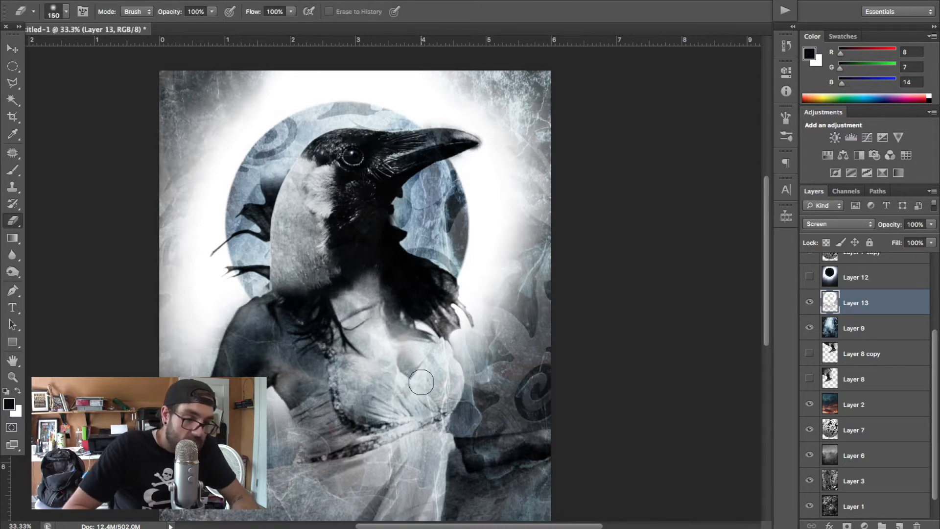
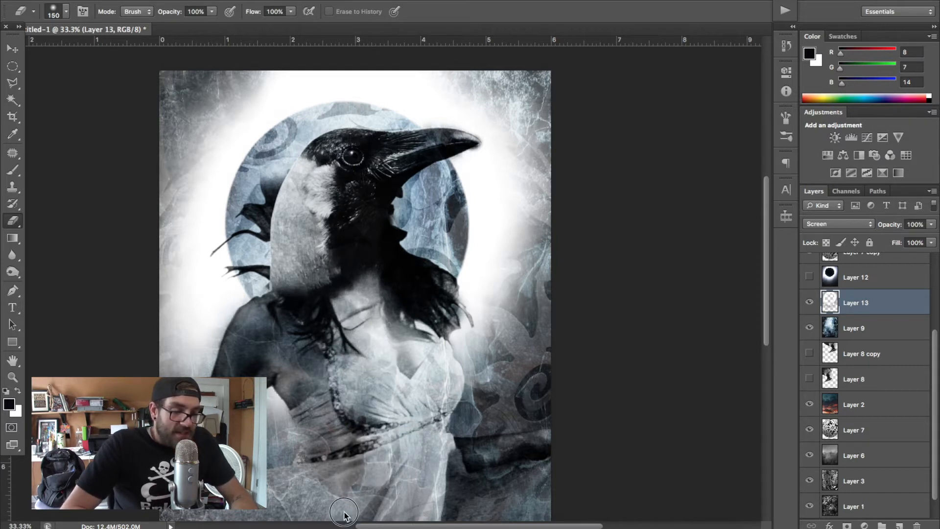
pyautogui.press('v')
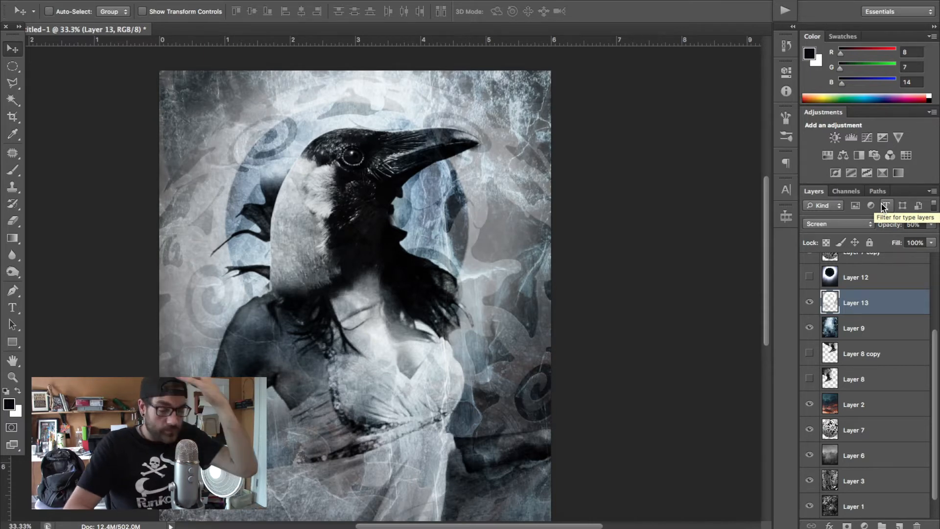
# Scale Layer 11, Layer 11 copy and Layer 11 copy 2 together to about 123% and rotate them about -1.13 degrees
pyautogui.press('super+minus')
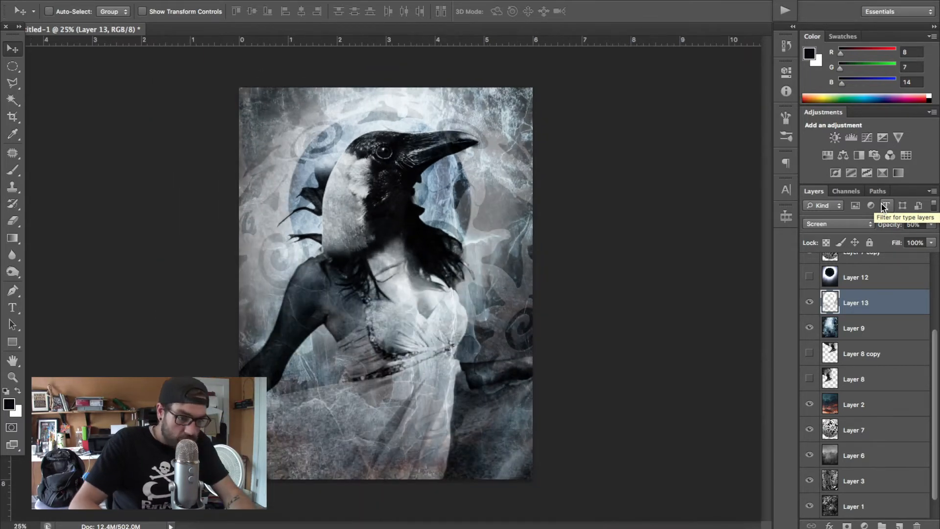
pyautogui.scroll(5, 862, 365)
pyautogui.click(855, 317)
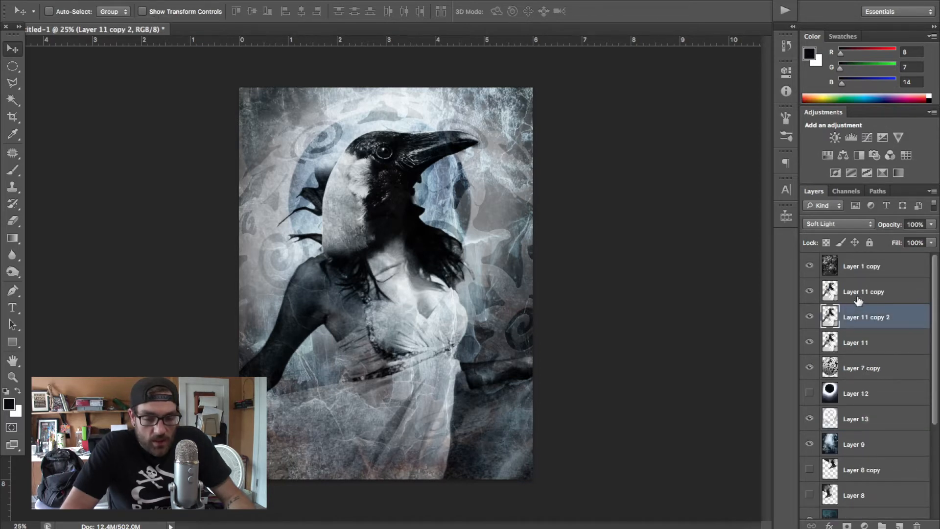
pyautogui.click(857, 293)
pyautogui.keyDown('shift'); pyautogui.click(852, 346); pyautogui.keyUp('shift')
pyautogui.hotkey('ctrl', 't')
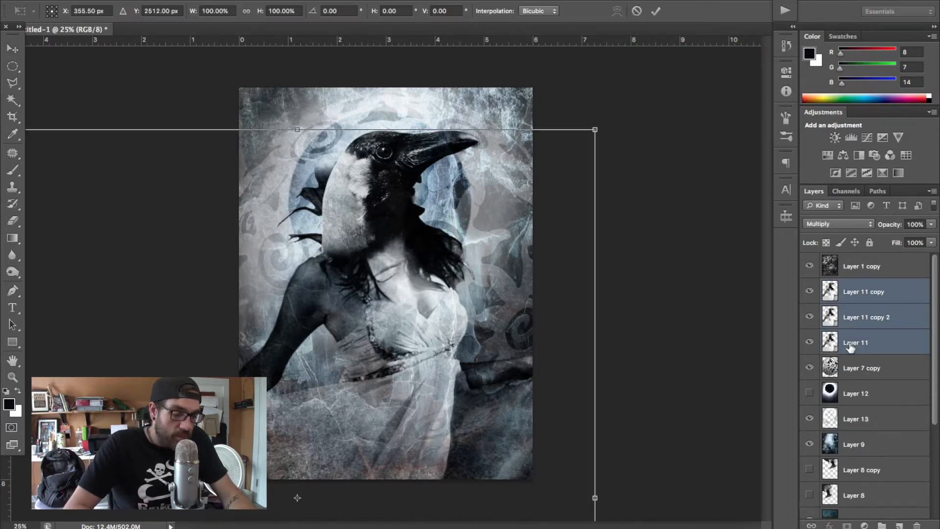
pyautogui.hotkey('ctrl', '-')
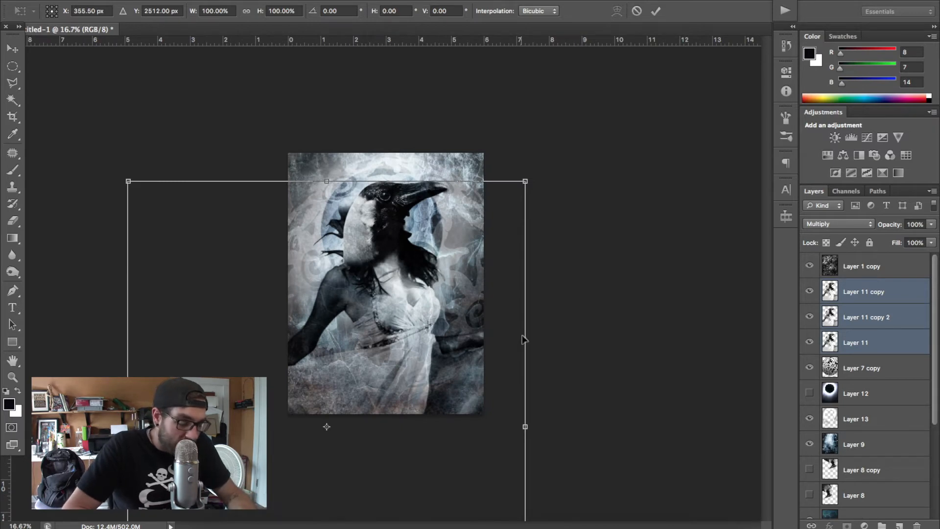
pyautogui.moveTo(525, 181); pyautogui.dragTo(572, 122)
pyautogui.moveTo(434, 285); pyautogui.dragTo(414, 343)
pyautogui.moveTo(592, 286); pyautogui.dragTo(600, 273)
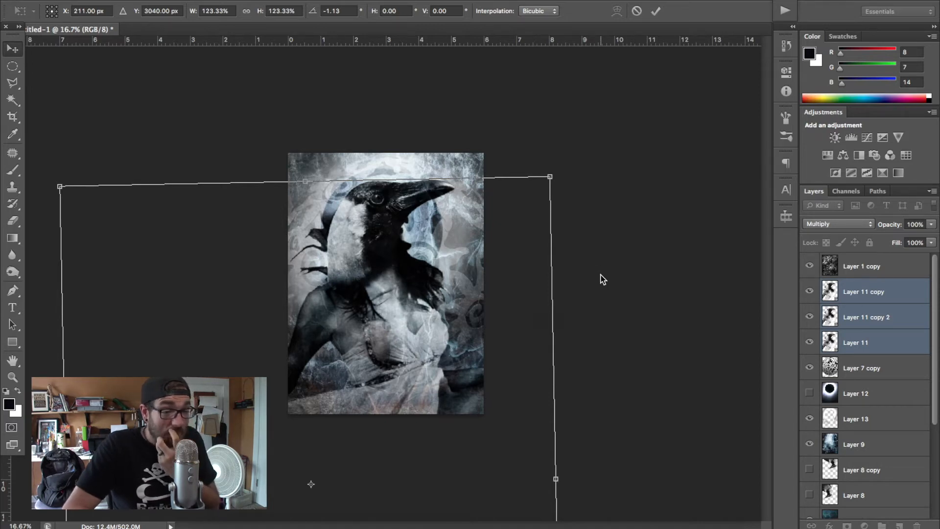
pyautogui.press('Return')
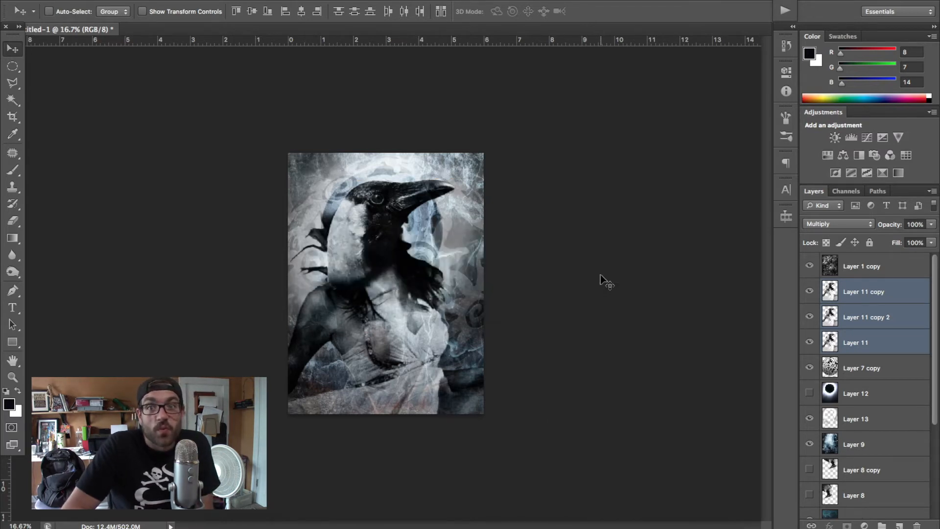
# Nudge the three enlarged figure layers slightly to fine-tune the bird-headed woman's placement on the canvas
pyautogui.click(386, 240)
pyautogui.moveTo(386, 240)
pyautogui.mouseDown()
pyautogui.moveTo(392, 226)
pyautogui.moveTo(388, 237)
pyautogui.mouseUp()
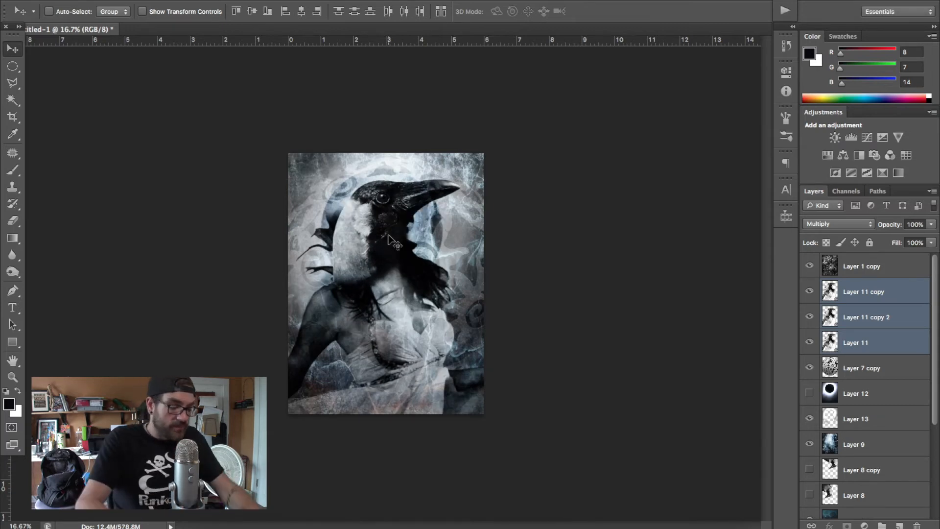
pyautogui.hotkey('ctrl', '0')
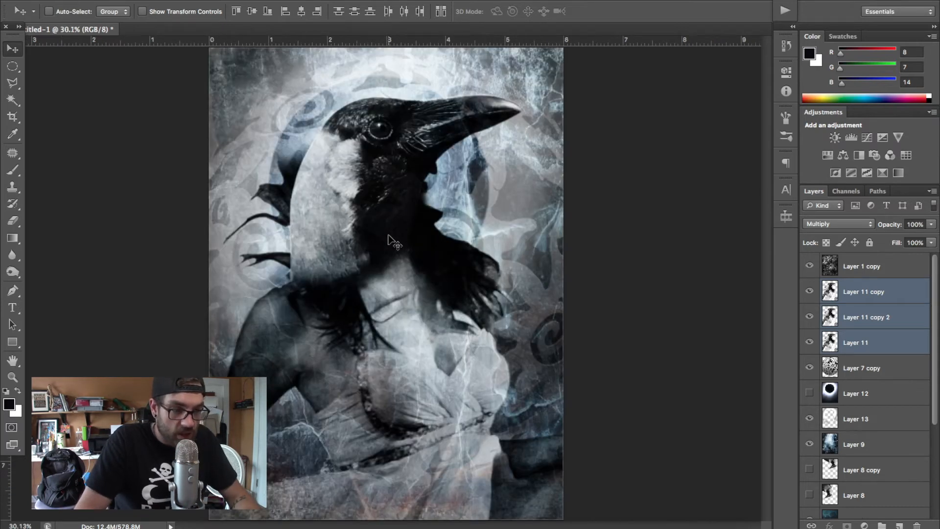
pyautogui.press('F2')
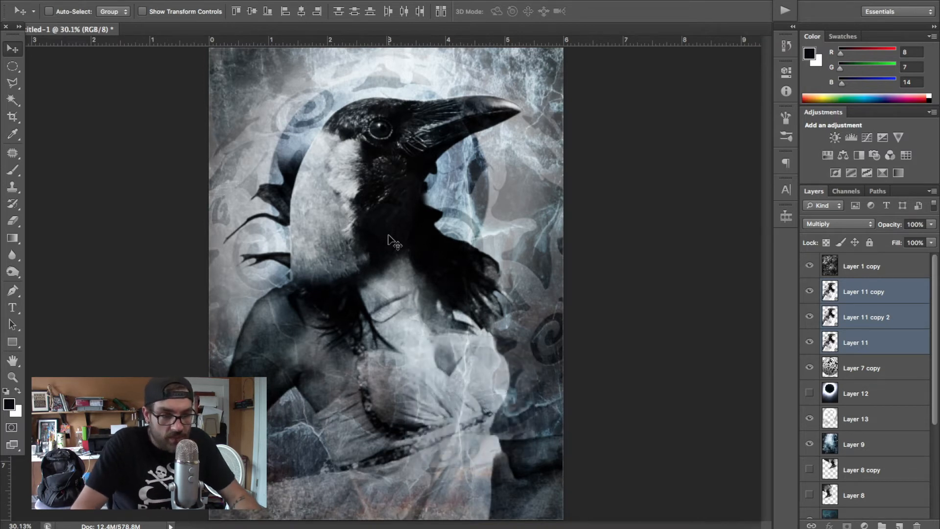
pyautogui.hotkey('ctrl', '-')
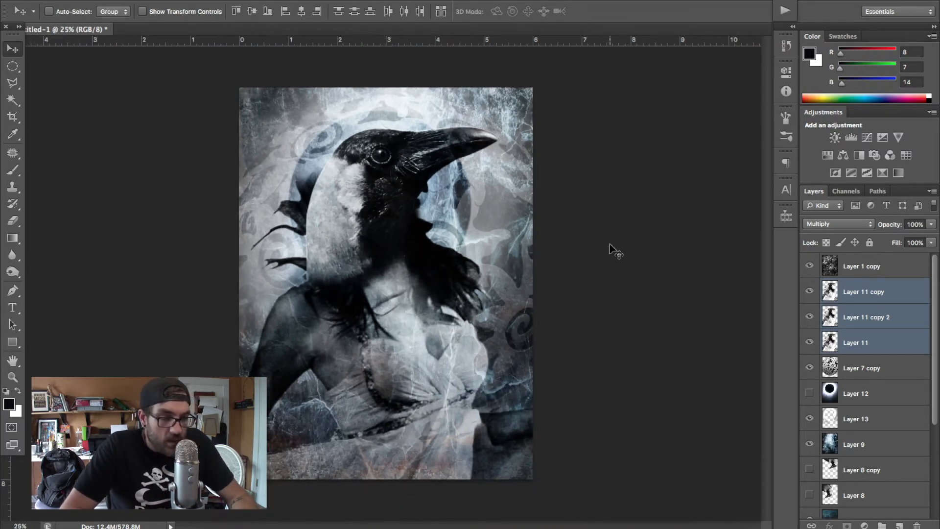
pyautogui.moveTo(392, 253); pyautogui.dragTo(393, 259)
# Add a Brightness/Contrast adjustment layer above Layer 1 copy with brightness 11 and contrast -11
pyautogui.click(888, 268)
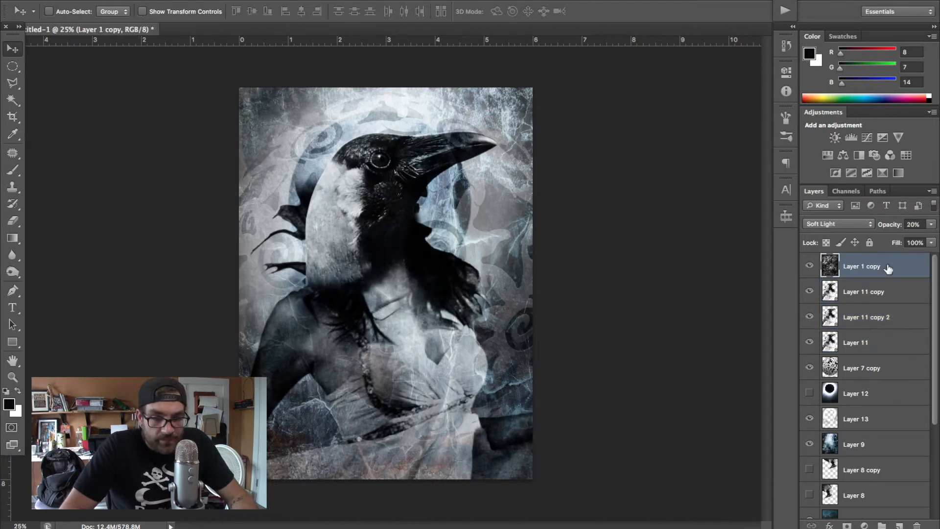
pyautogui.click(866, 525)
pyautogui.click(890, 361)
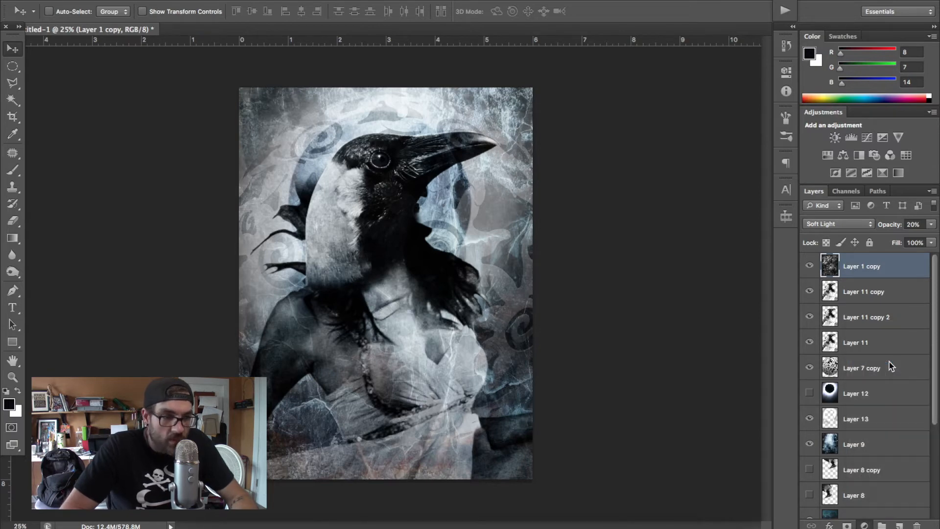
pyautogui.moveTo(700, 132); pyautogui.dragTo(685, 165)
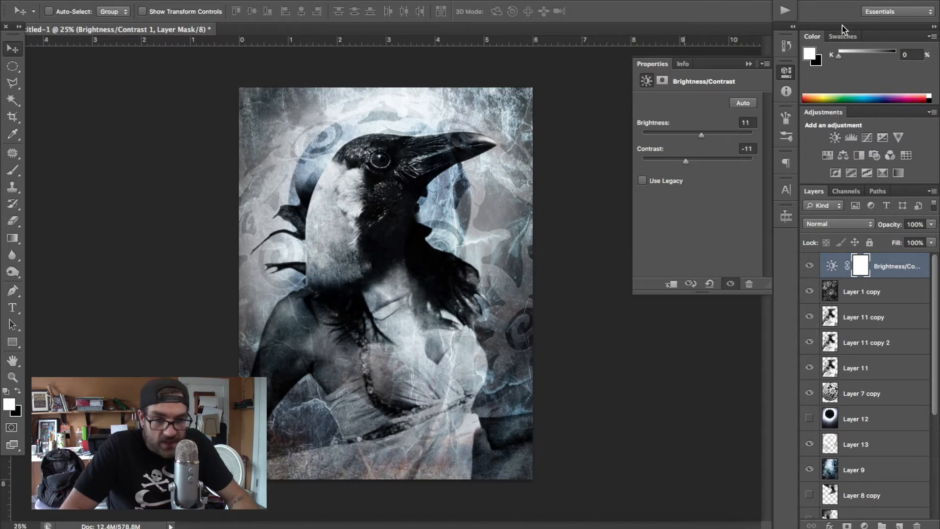
# Duplicate Layer 11 and place the copy between Layer 6 and Layer 3, comparing the image with it hidden and shown
pyautogui.click(865, 391)
pyautogui.click(863, 369)
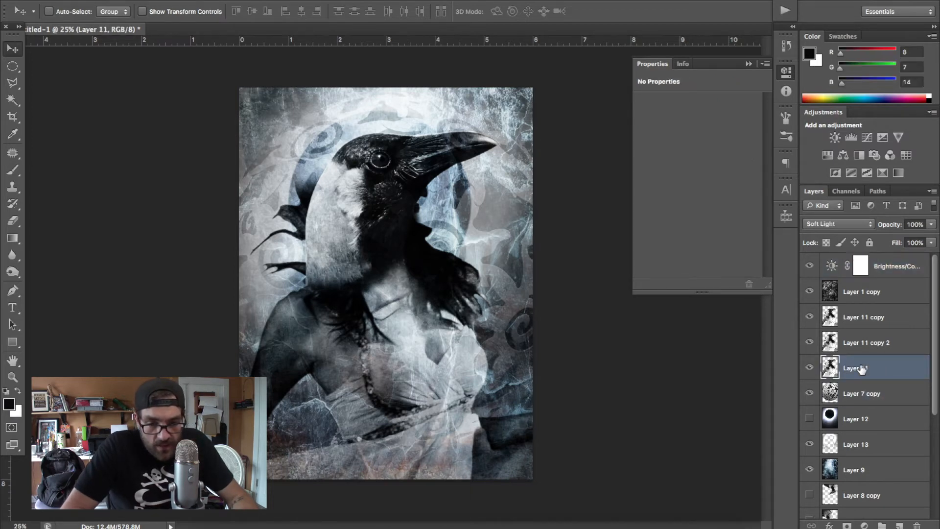
pyautogui.hotkey('ctrl', 'j')
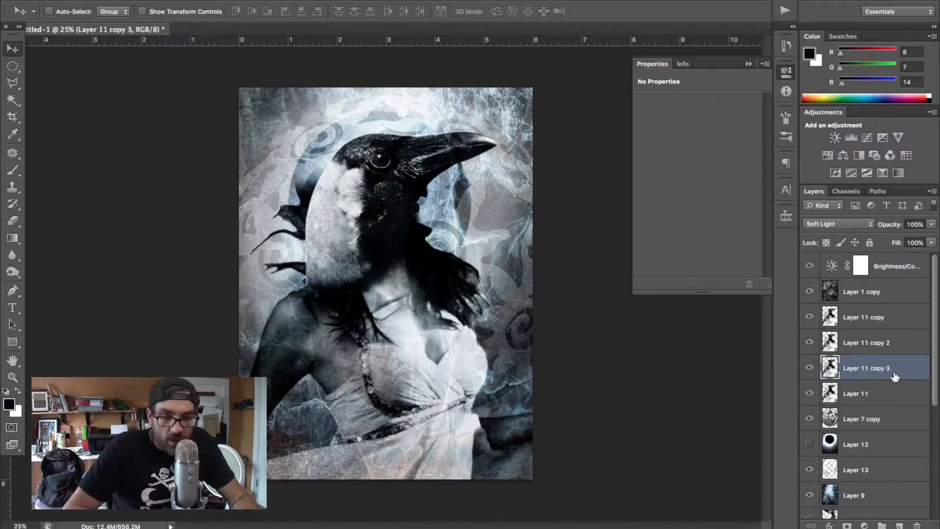
pyautogui.scroll(-5, 877, 380)
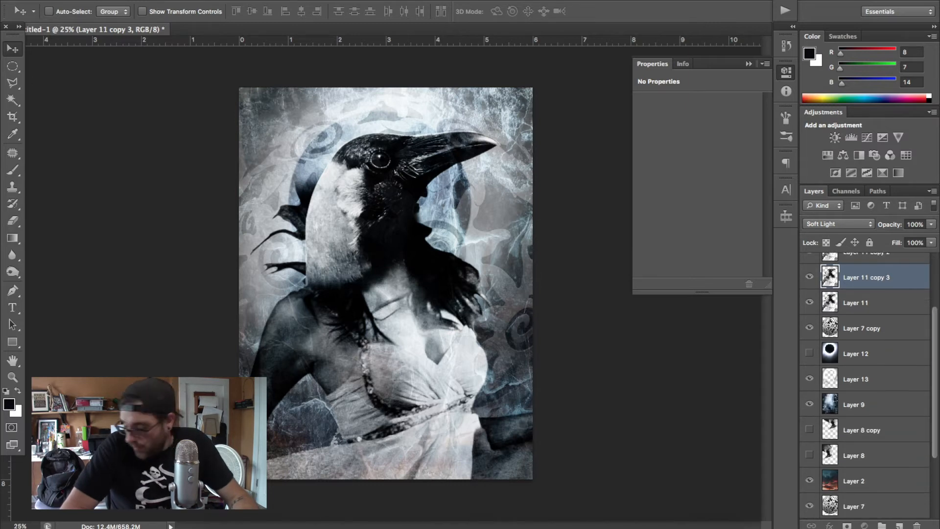
pyautogui.moveTo(884, 525); pyautogui.dragTo(868, 442)
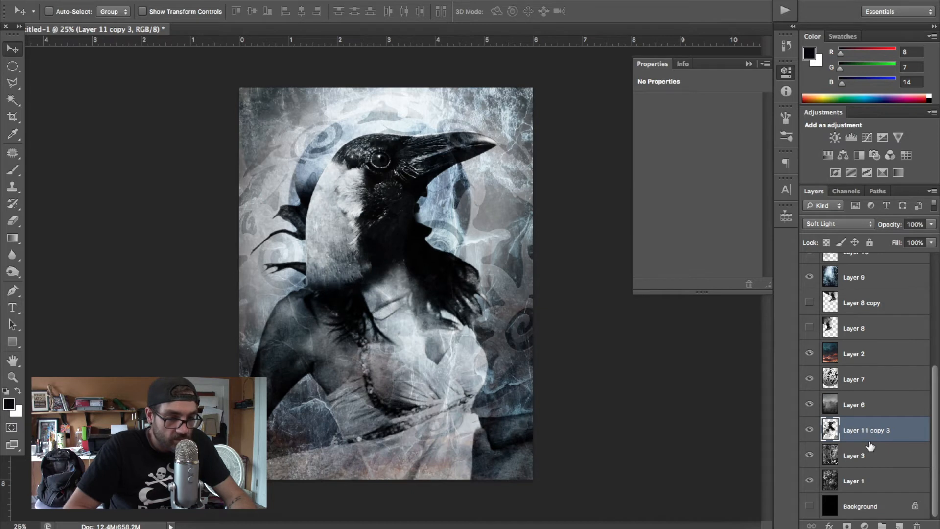
pyautogui.click(810, 430)
pyautogui.click(810, 430)
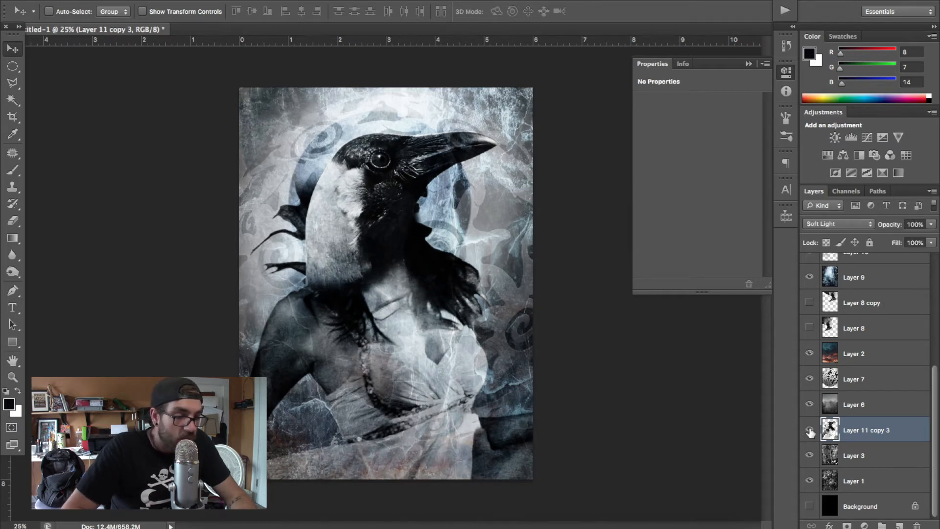
pyautogui.click(809, 430)
pyautogui.click(810, 430)
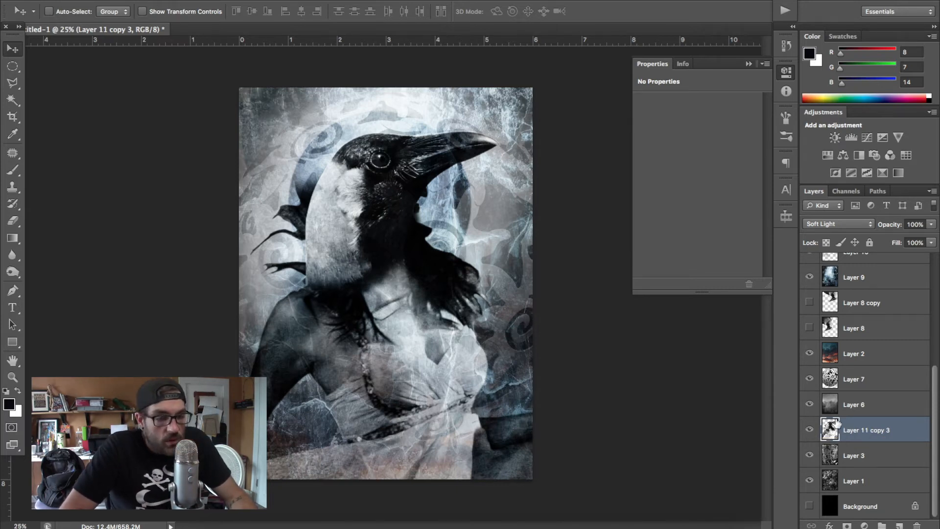
# Try a Curves adjustment above the Brightness/Contrast layer with points at 155/167 and 64/68, and delete it
pyautogui.scroll(5, 837, 424)
pyautogui.click(887, 275)
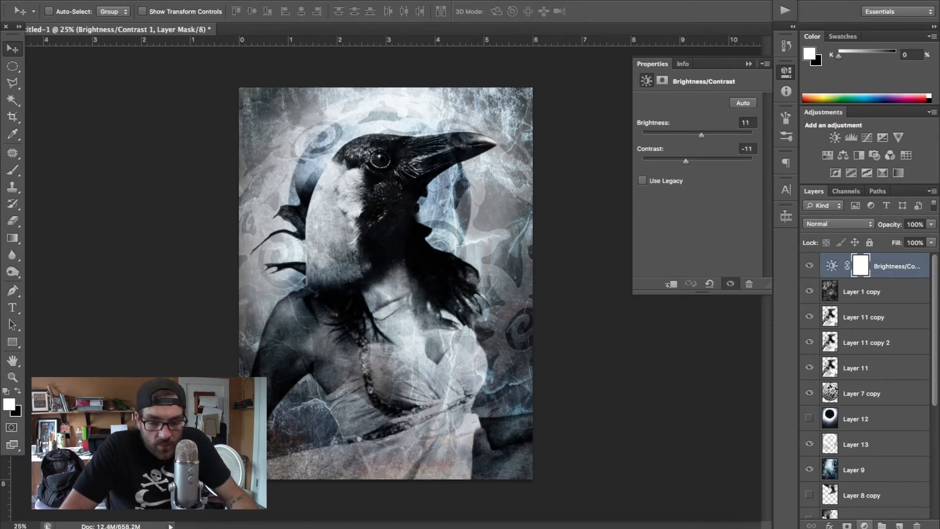
pyautogui.click(865, 525)
pyautogui.click(876, 378)
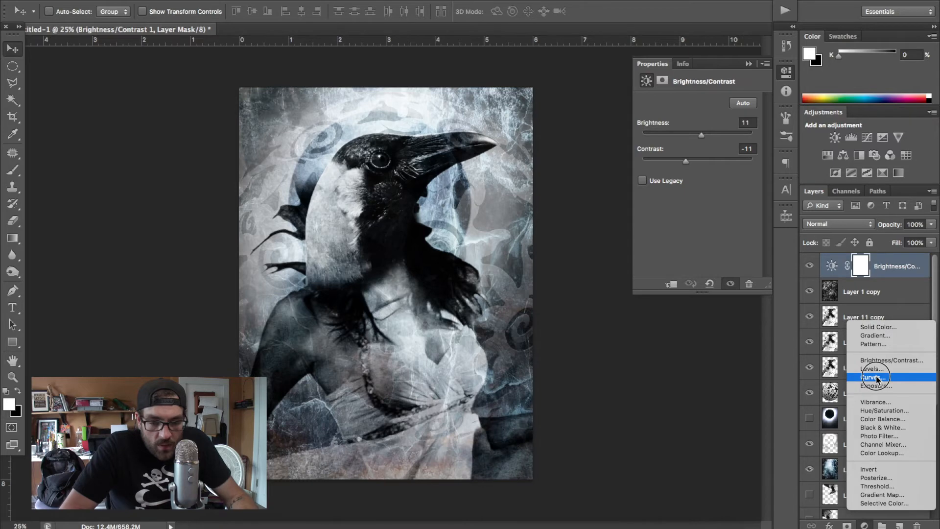
pyautogui.moveTo(722, 160); pyautogui.dragTo(719, 161)
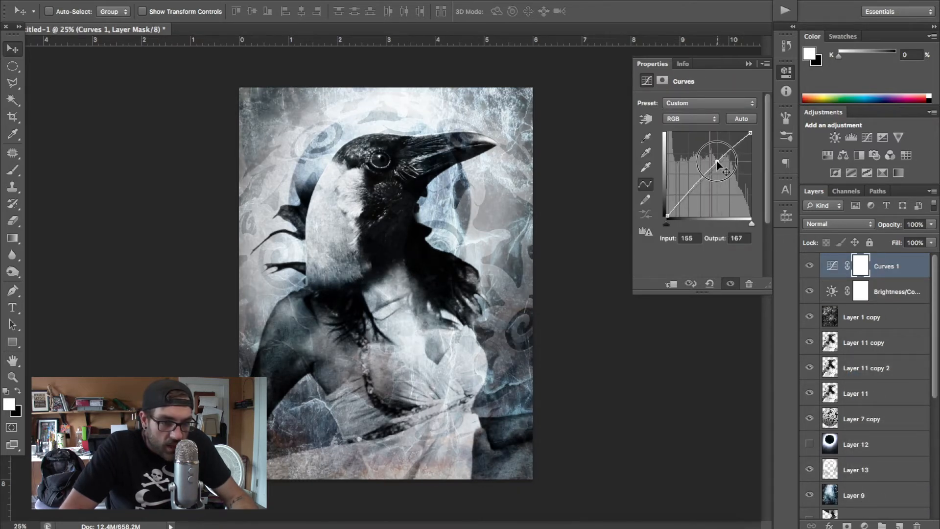
pyautogui.click(690, 190)
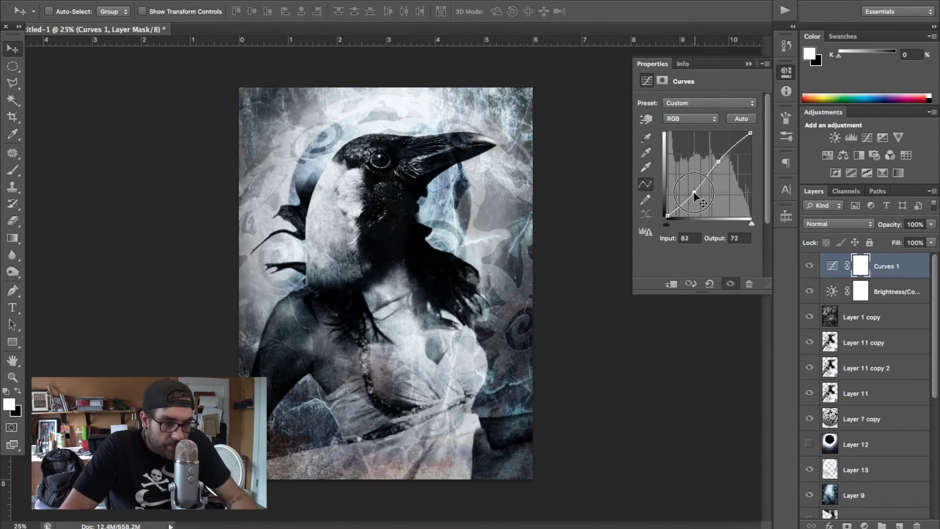
pyautogui.moveTo(689, 192); pyautogui.dragTo(690, 196)
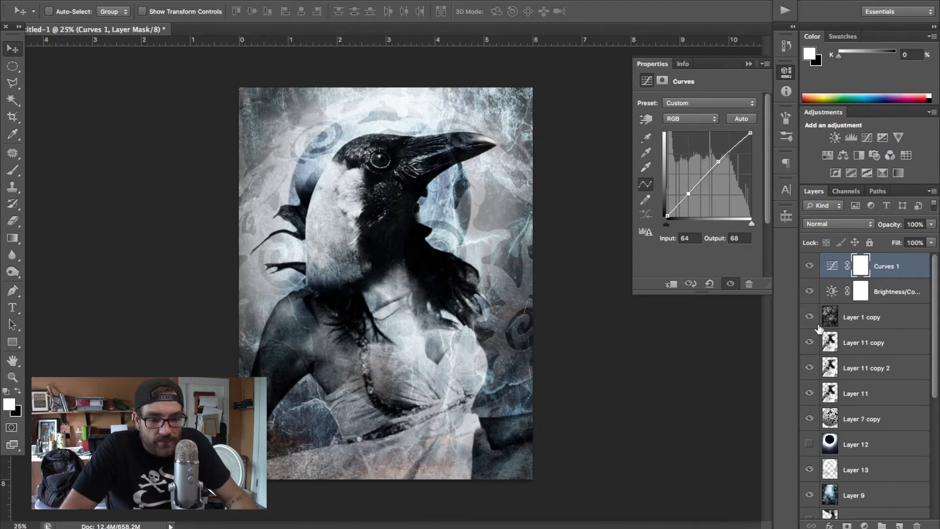
pyautogui.click(915, 266)
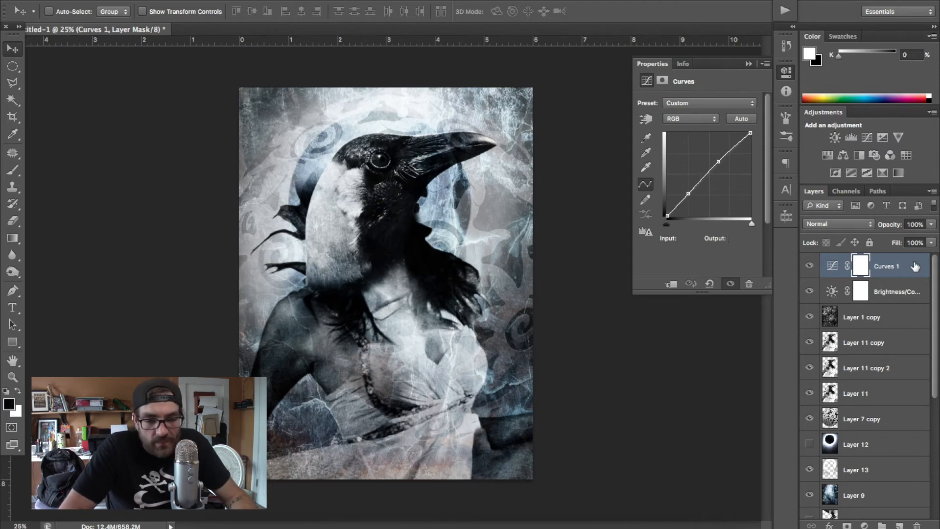
pyautogui.press('BackSpace')
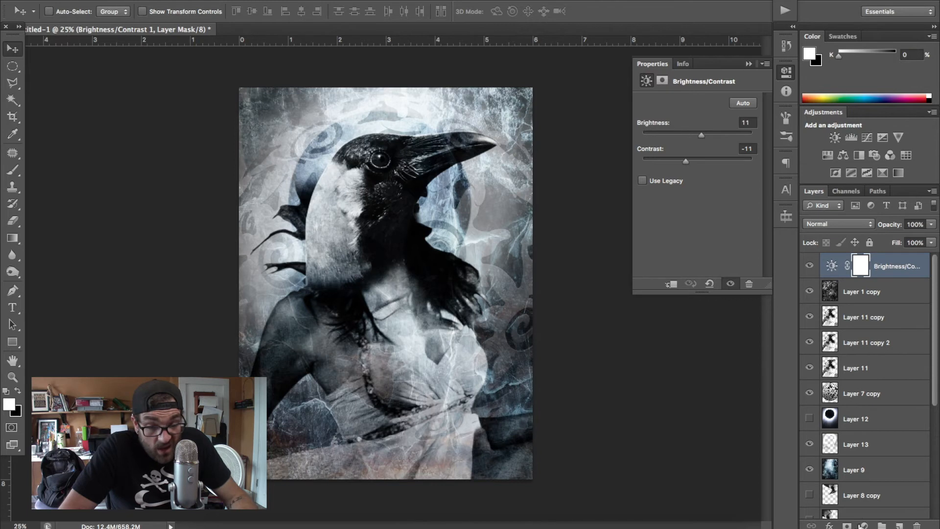
# Add a Levels adjustment layer above the Brightness/Contrast layer with midtones at 0.96 and the white input at 252
pyautogui.click(863, 526)
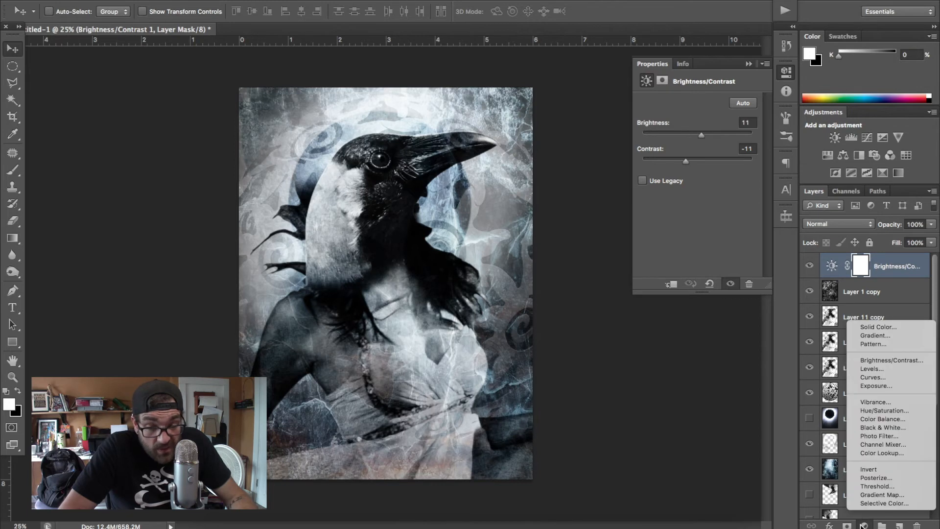
pyautogui.click(869, 371)
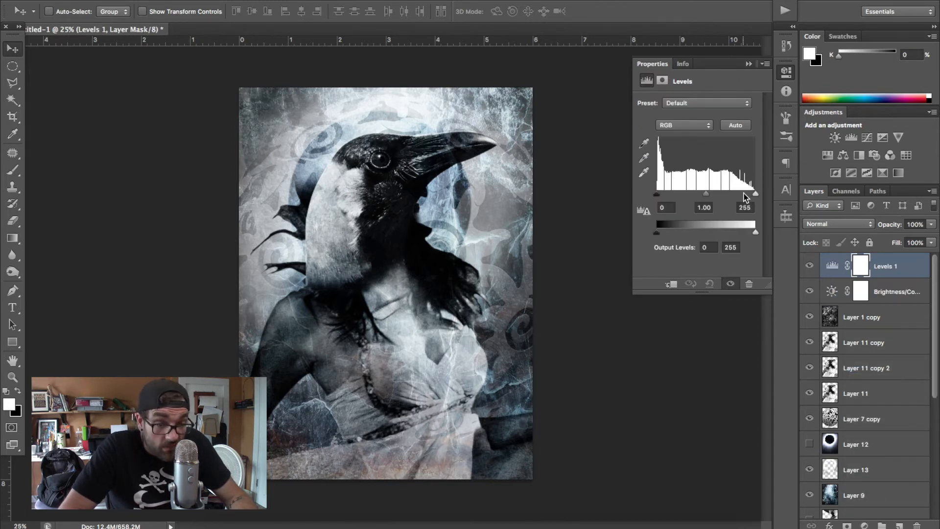
pyautogui.moveTo(757, 195)
pyautogui.mouseDown()
pyautogui.moveTo(745, 194)
pyautogui.moveTo(753, 196)
pyautogui.mouseUp()
pyautogui.moveTo(657, 195); pyautogui.dragTo(648, 196)
pyautogui.moveTo(705, 194); pyautogui.dragTo(708, 198)
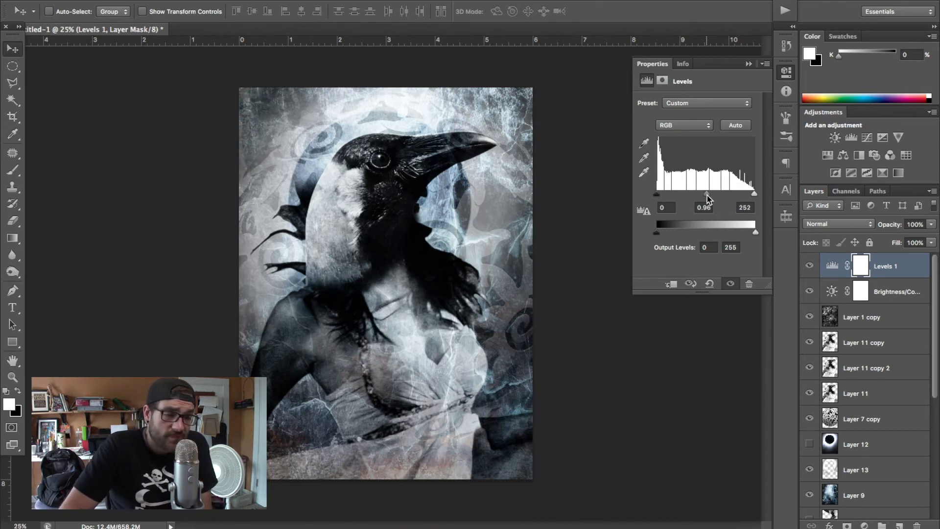
# Find tdlogo.png in the VIDS folder and open it in Photoshop
pyautogui.hotkey('ctrl', 'Up')
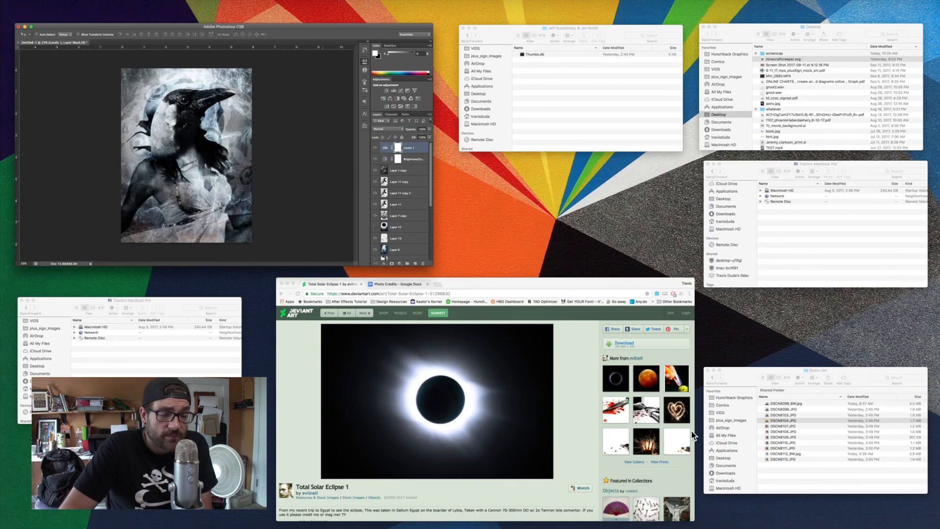
pyautogui.click(797, 226)
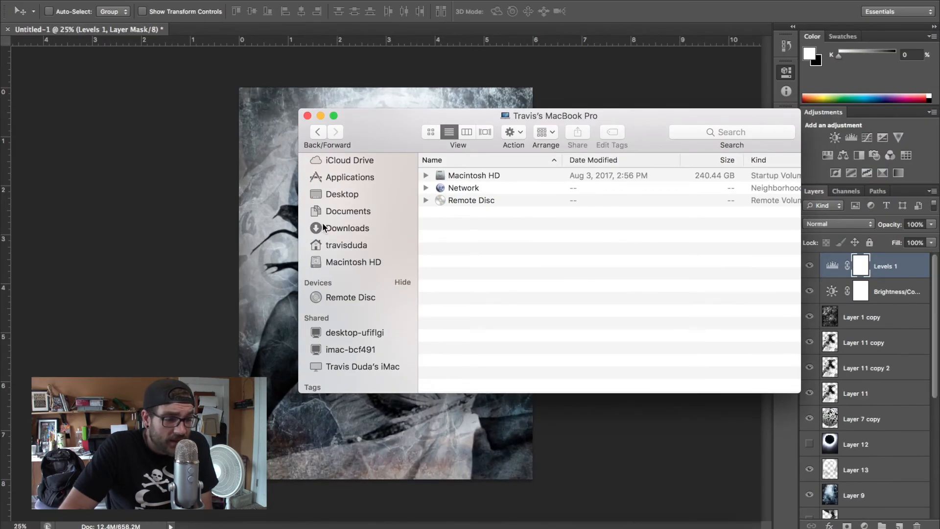
pyautogui.scroll(-1, 387, 362)
pyautogui.scroll(5, 325, 361)
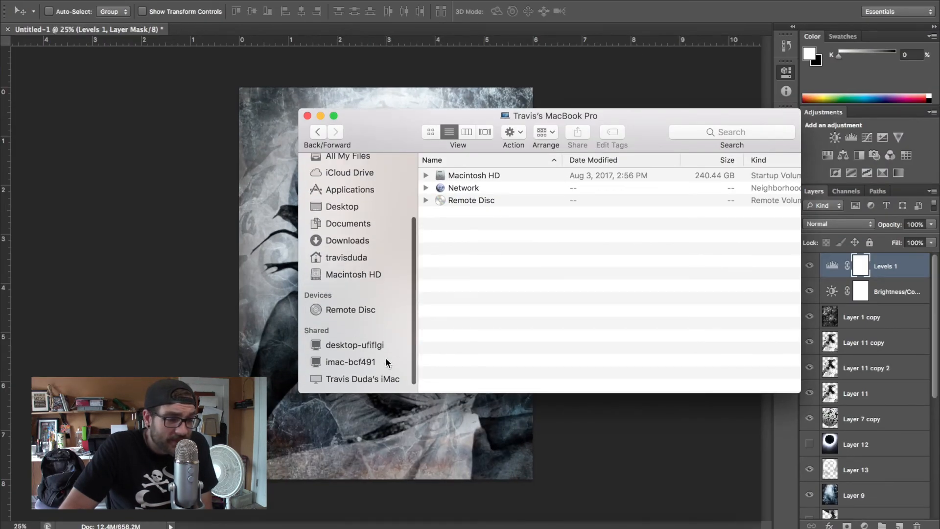
pyautogui.click(346, 210)
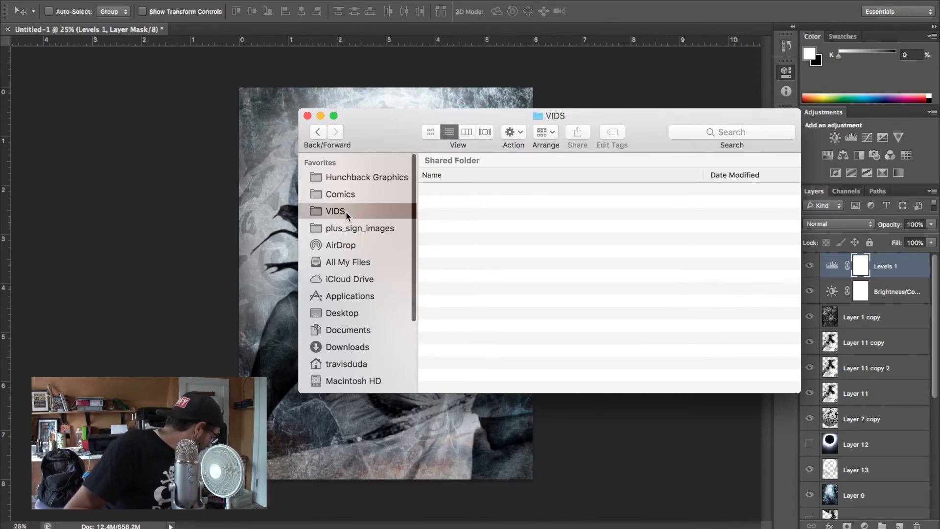
pyautogui.scroll(-10, 461, 360)
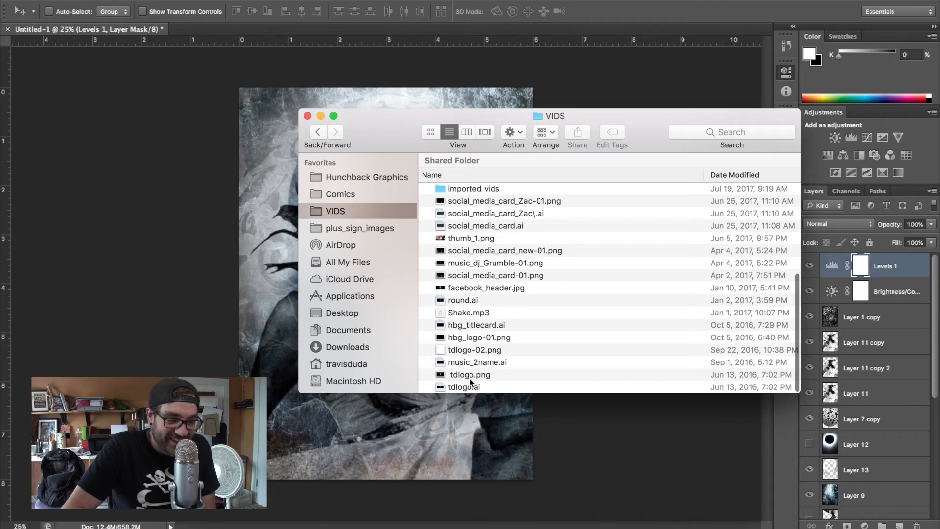
pyautogui.click(469, 377)
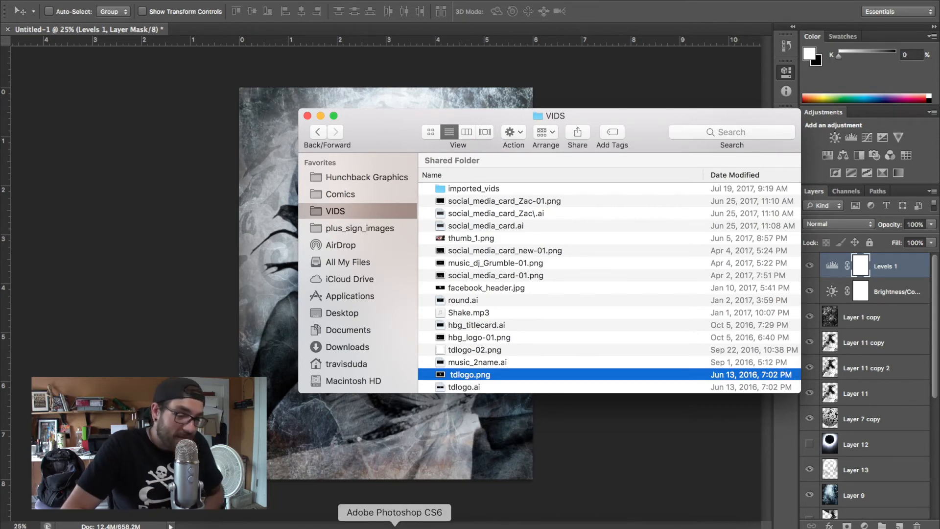
pyautogui.moveTo(394, 527); pyautogui.dragTo(394, 528)
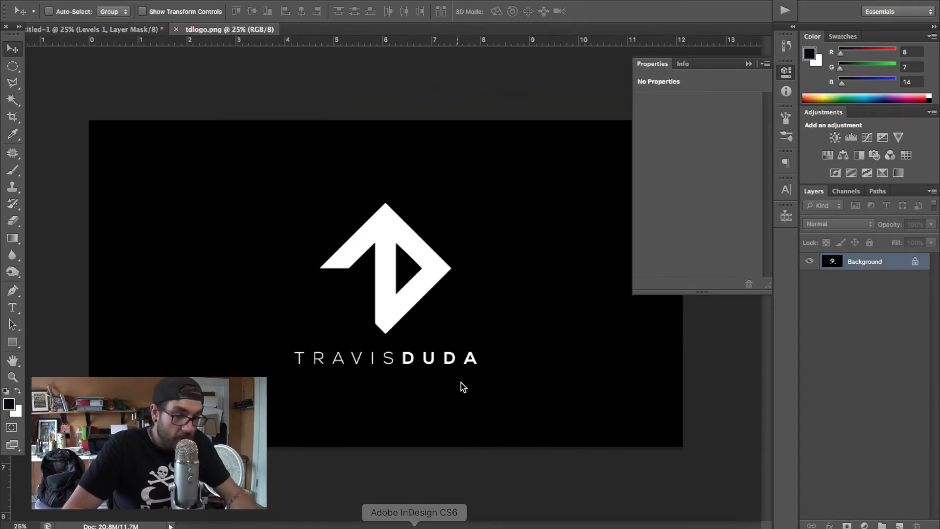
# Select the white symbol in tdlogo.png with the Magic Wand and paste it into the composite as a layer above Levels 1
pyautogui.press('w')
pyautogui.click(386, 220)
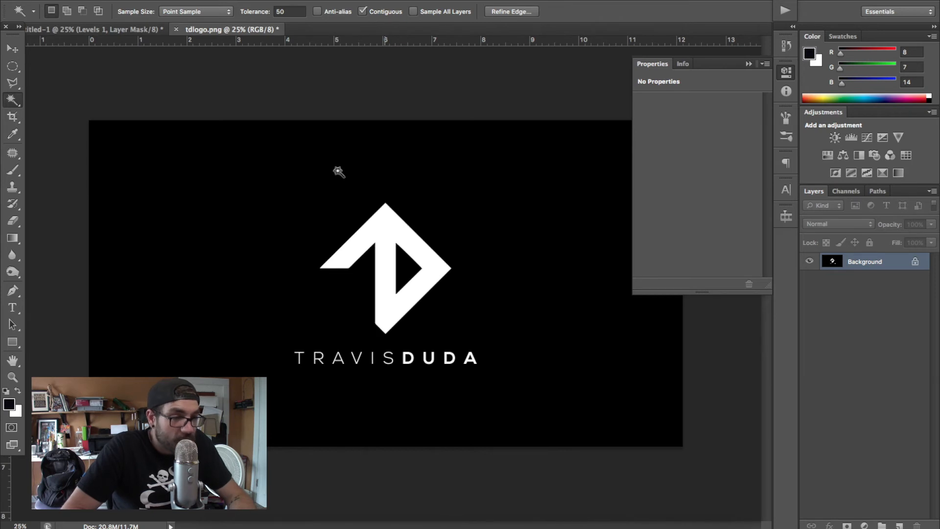
pyautogui.click(108, 30)
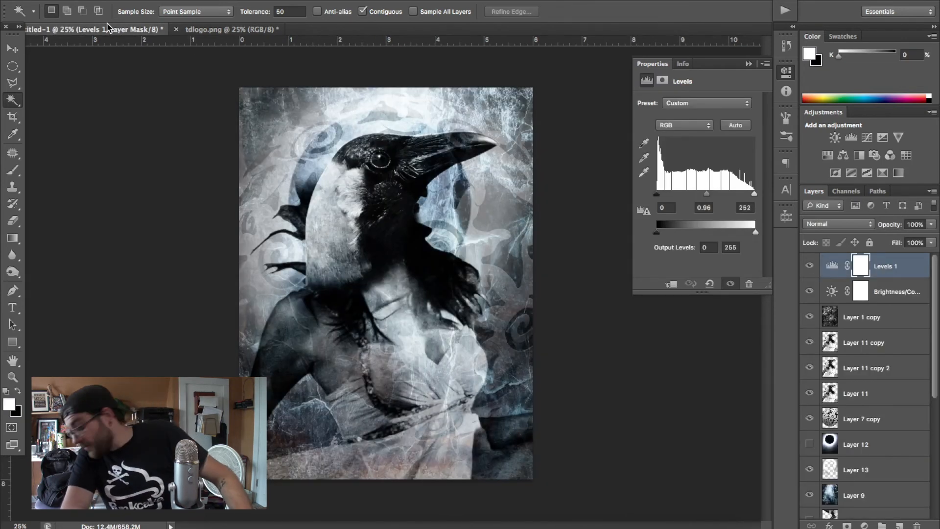
pyautogui.press('v')
pyautogui.hotkey('ctrl', 'v')
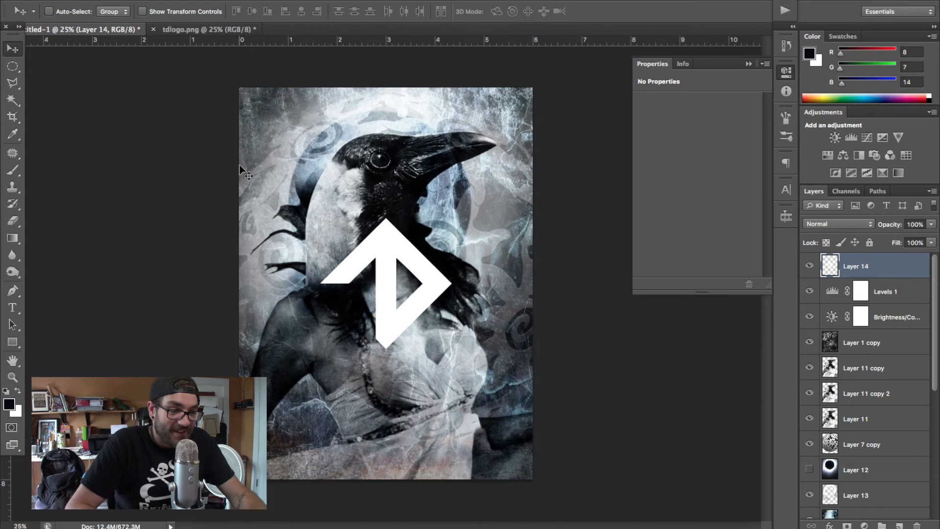
# Scale the pasted logo to about 33% and place it in the lower-right corner of the artwork
pyautogui.hotkey('ctrl', 't')
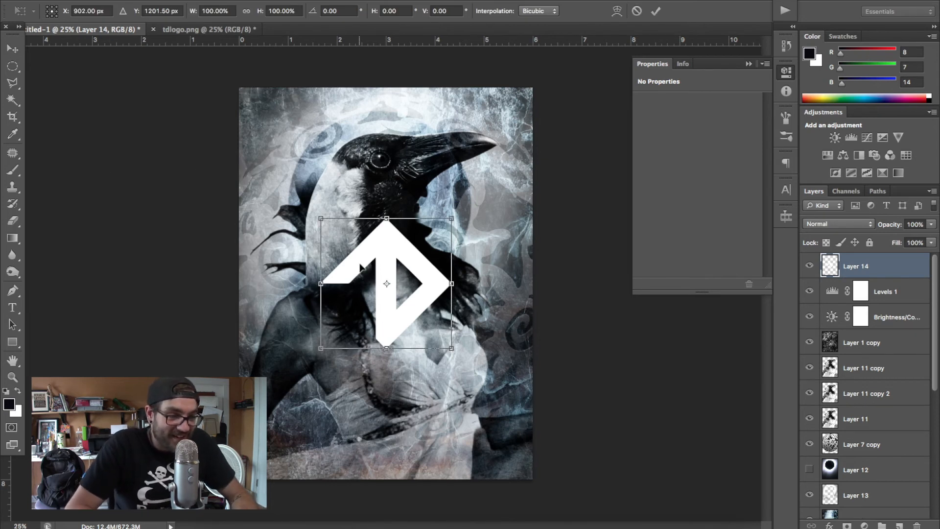
pyautogui.moveTo(321, 218); pyautogui.dragTo(501, 422)
pyautogui.hotkey('ctrl', '+')
pyautogui.hotkey('ctrl', '+')
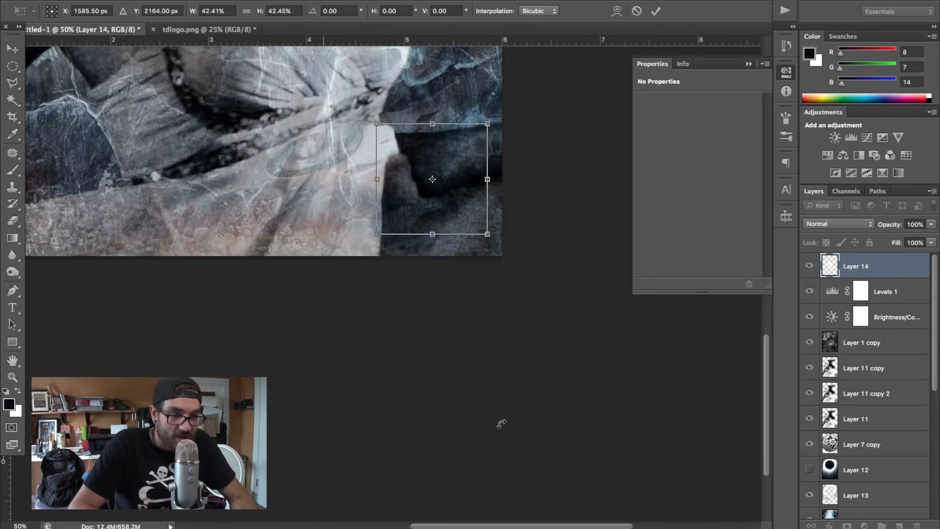
pyautogui.scroll(-2, 502, 422)
pyautogui.hscroll(1, 501, 422)
pyautogui.moveTo(358, 89); pyautogui.dragTo(383, 112)
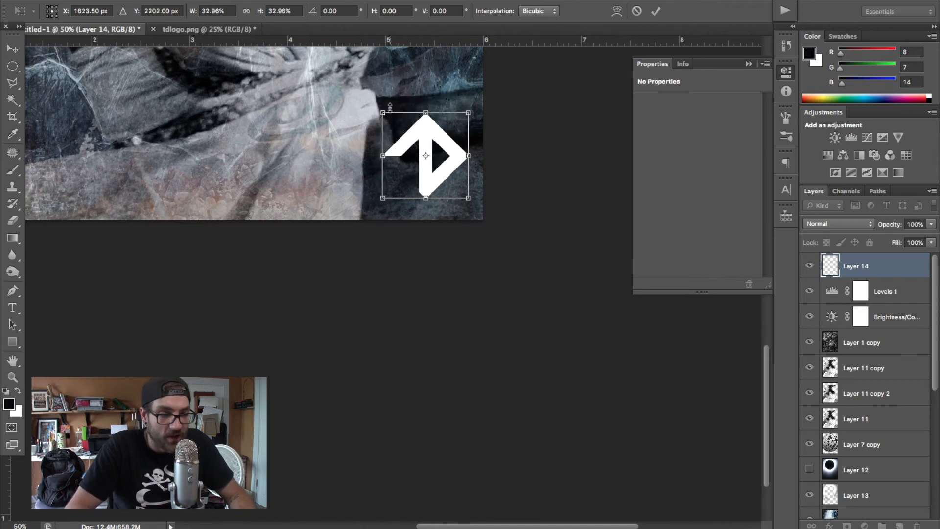
pyautogui.press('Return')
# Nudge the logo slightly down and to the left, and set its layer opacity to 80%
pyautogui.press('Down')
pyautogui.press('Down')
pyautogui.press('Down')
pyautogui.press('Down')
pyautogui.press('Down')
pyautogui.press('Down')
pyautogui.press('Down')
pyautogui.press('Down')
pyautogui.press('Left')
pyautogui.press('Left')
pyautogui.press('Left')
pyautogui.press('Left')
pyautogui.press('Left')
pyautogui.press('Left')
pyautogui.press('Left')
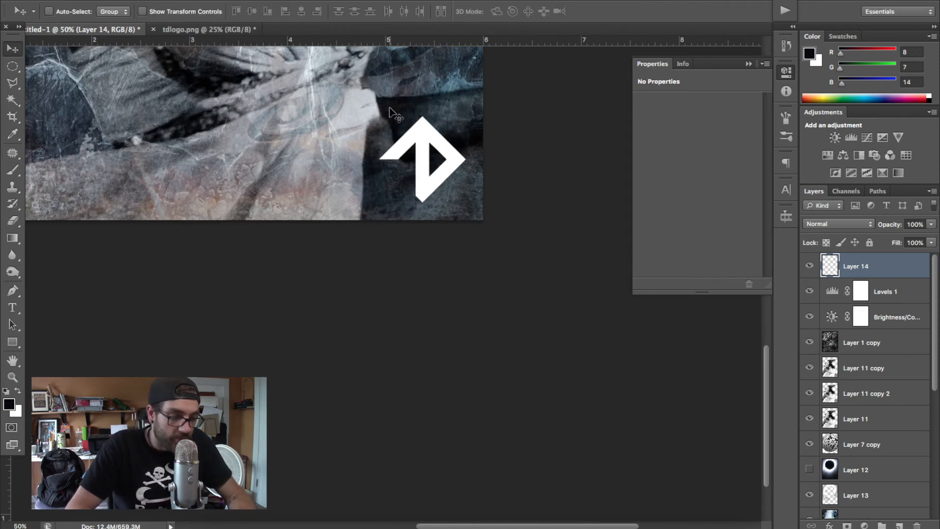
pyautogui.press('super+0')
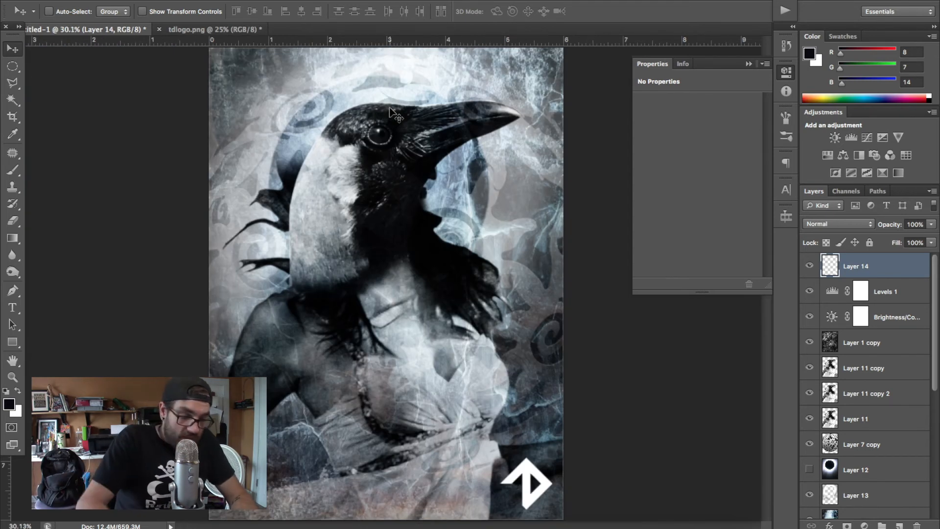
pyautogui.press('8')
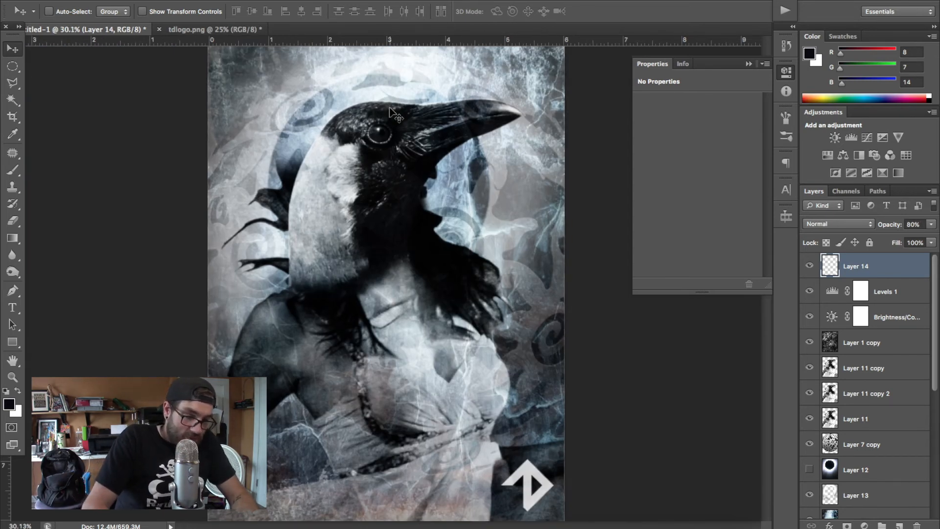
# Shrink the logo about its centre to about 80% of its size, and view the whole composite
pyautogui.press('super+plus')
pyautogui.press('super+plus')
pyautogui.press('super+plus')
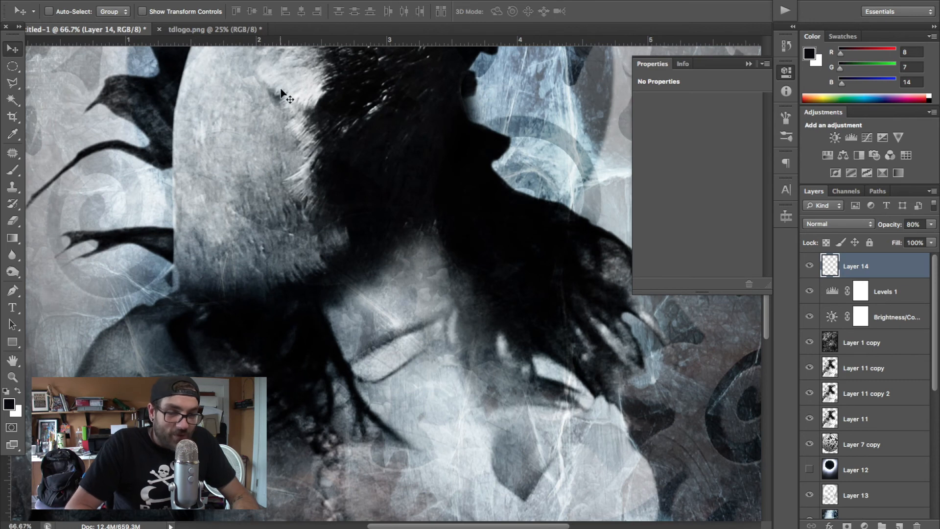
pyautogui.scroll(-5, 462, 319)
pyautogui.hscroll(5, 462, 320)
pyautogui.hotkey('ctrl', 't')
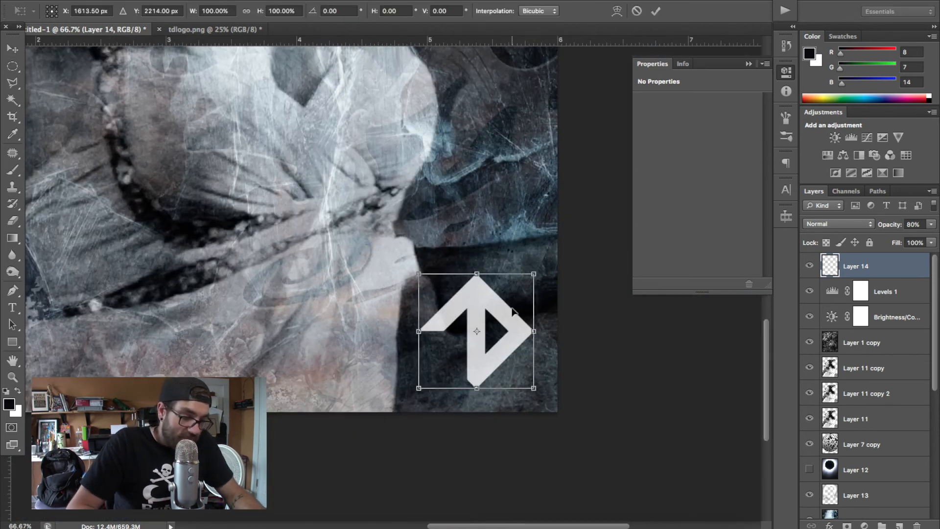
pyautogui.moveTo(420, 275); pyautogui.dragTo(434, 287)
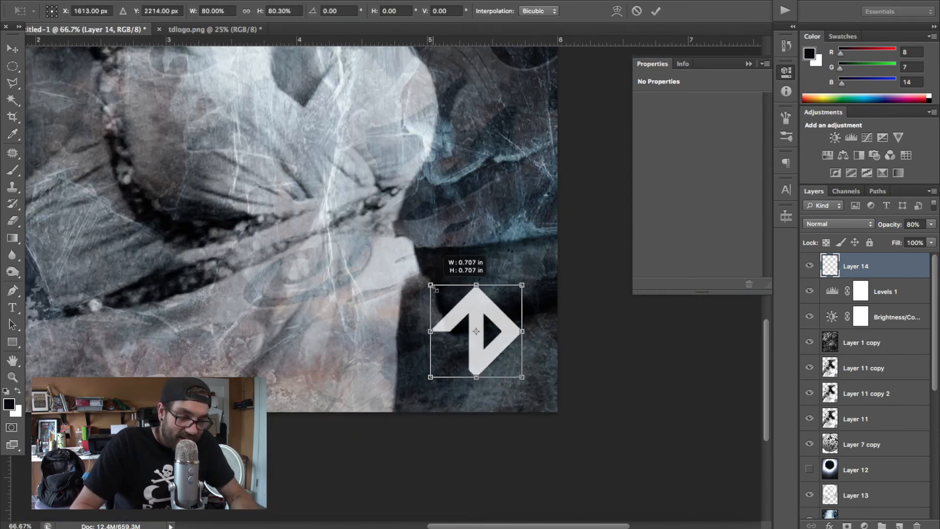
pyautogui.press('Return')
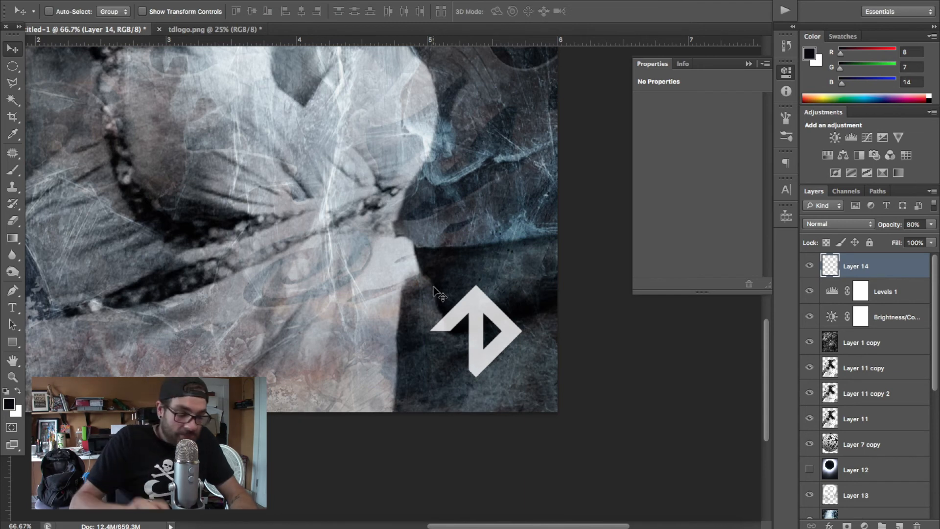
pyautogui.hotkey('ctrl', '0')
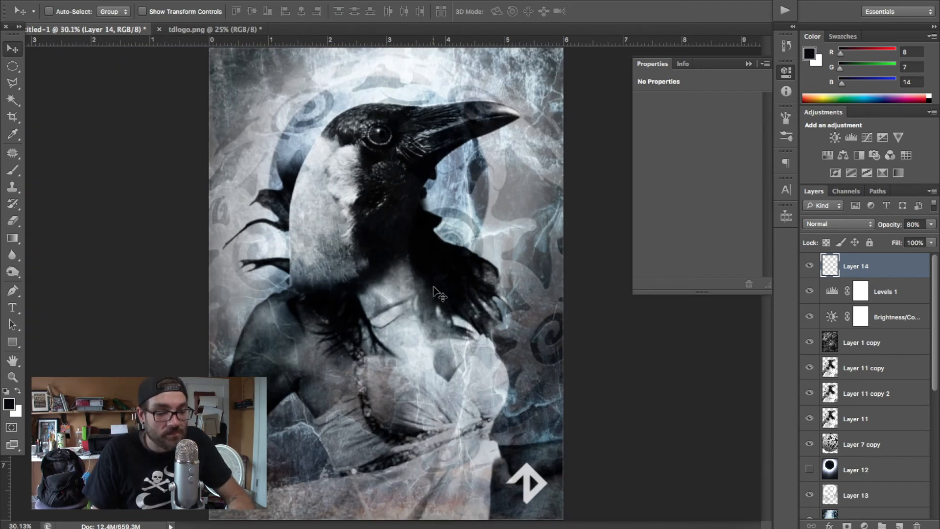